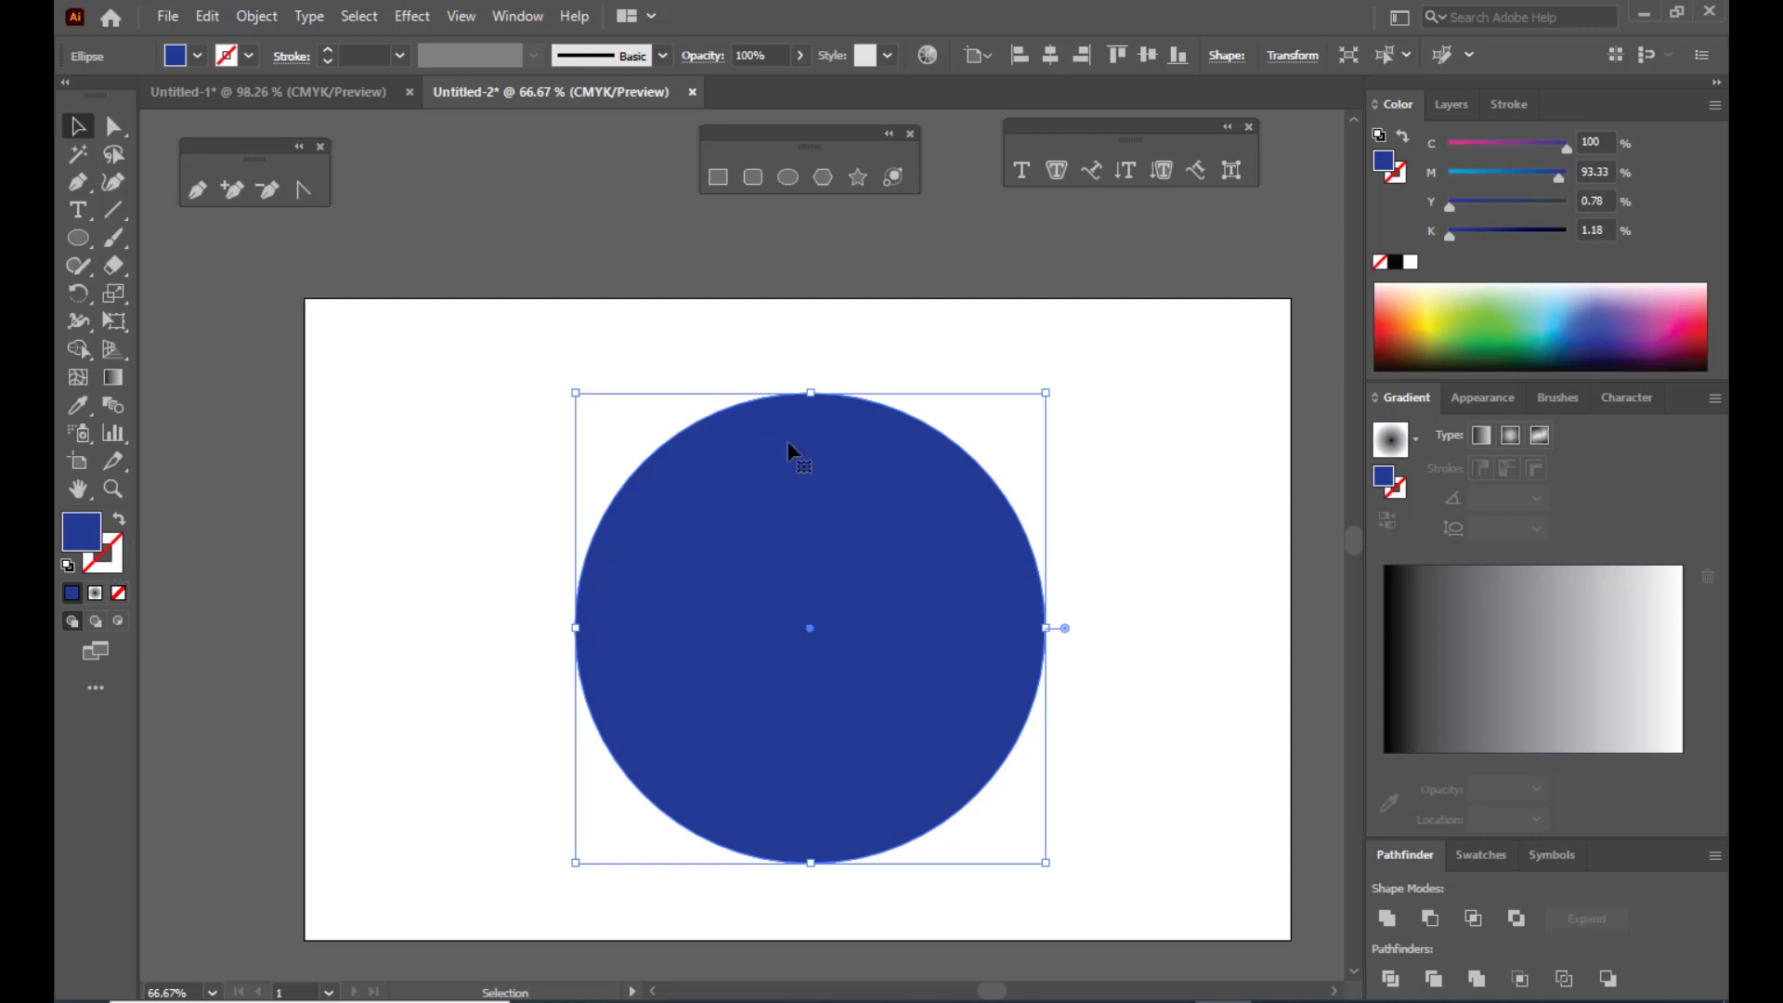
Step: Nudge the blue circle slightly left and fill it with a radial gradient, reversed to run from black at the centre to white
left_click_drag(803, 462, 790, 462)
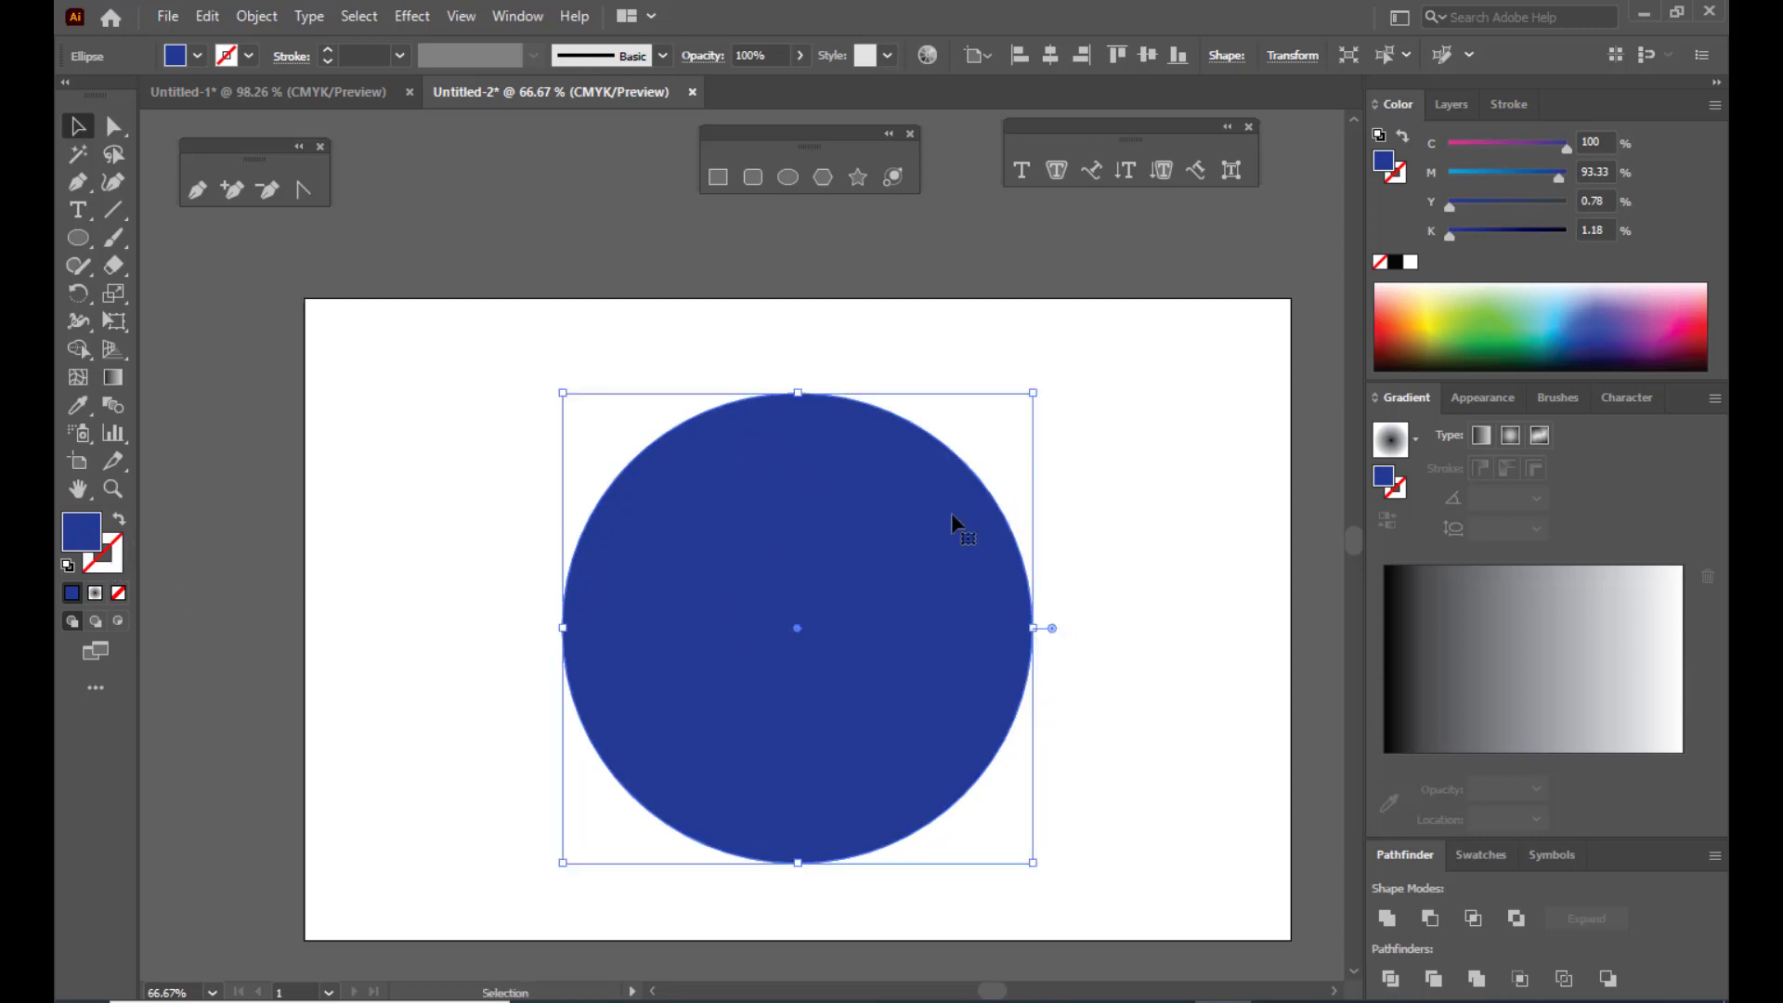
left_click(1418, 441)
left_click(1308, 494)
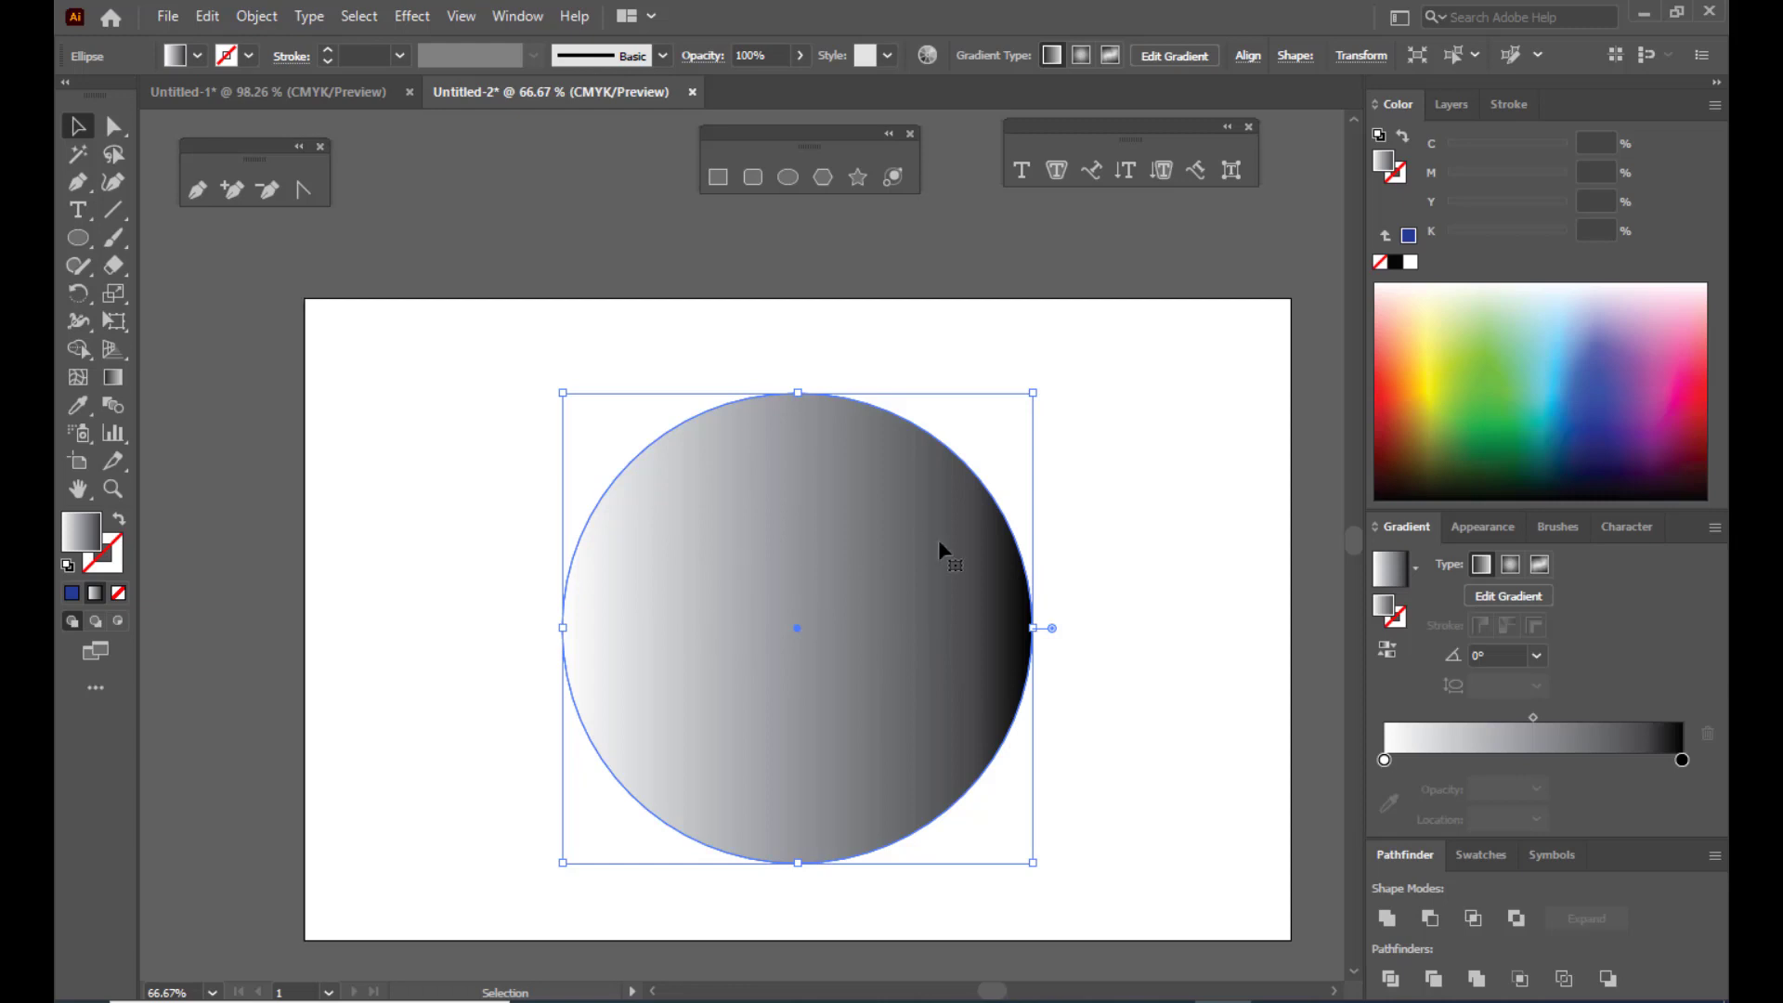
left_click(1509, 568)
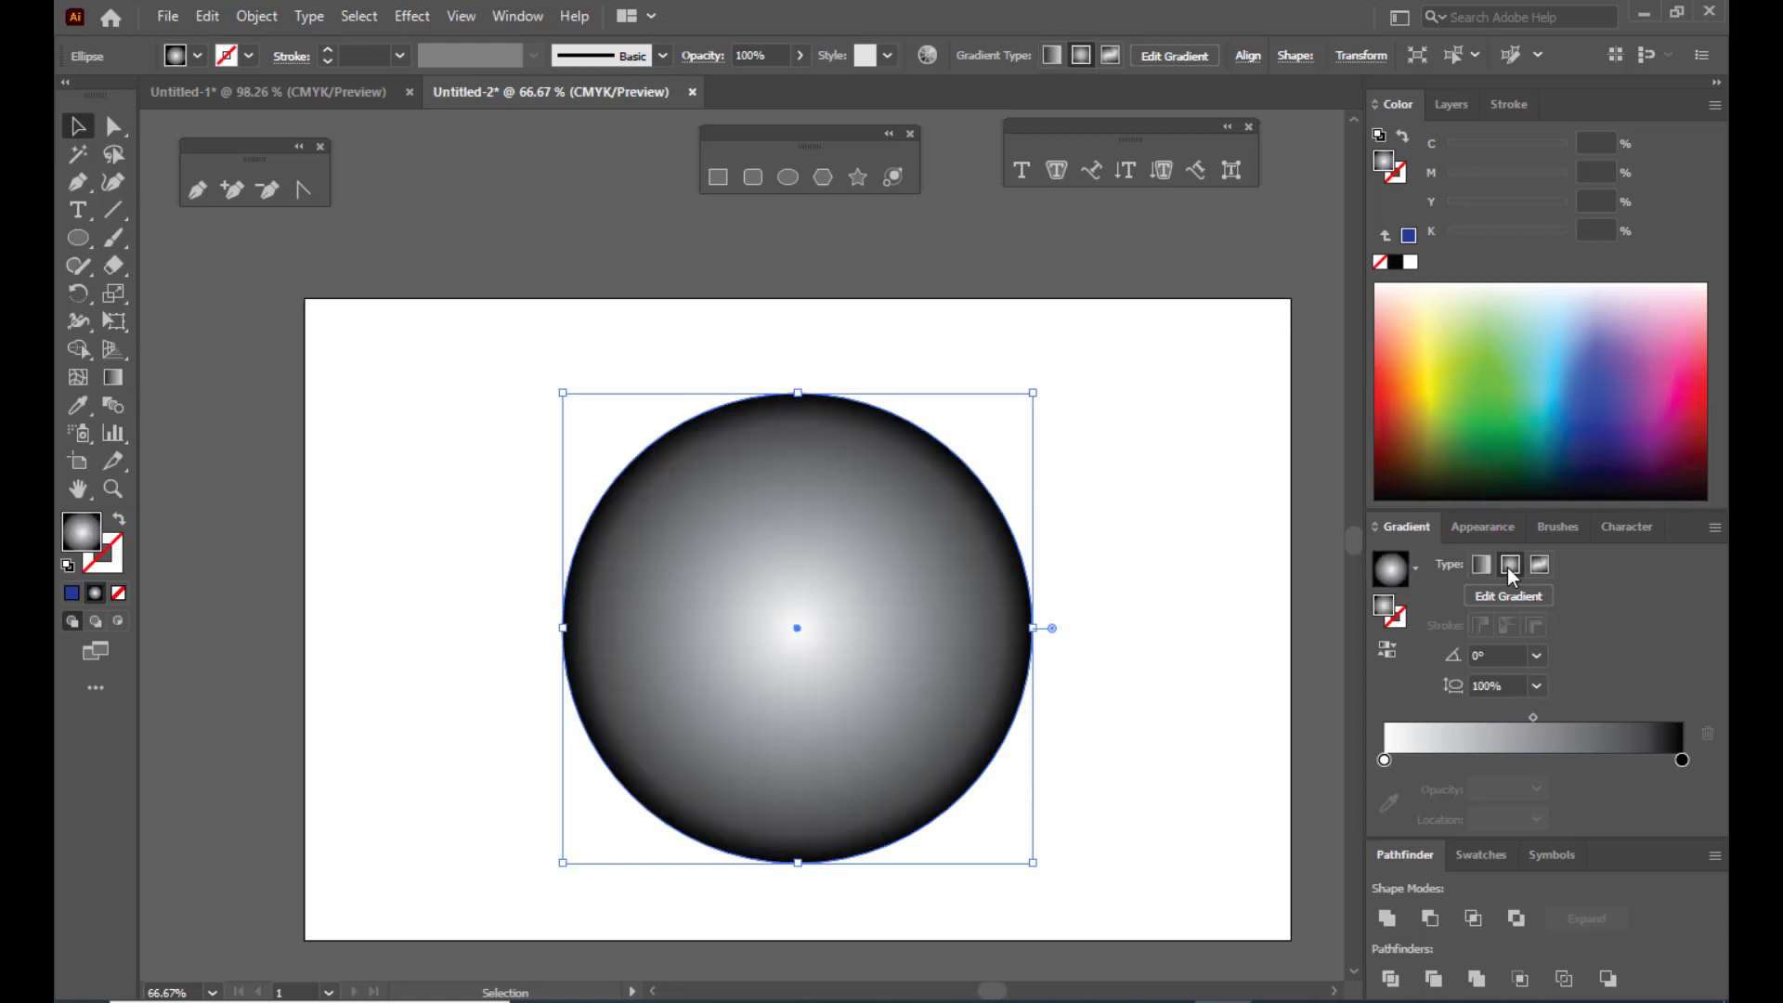
left_click(1388, 651)
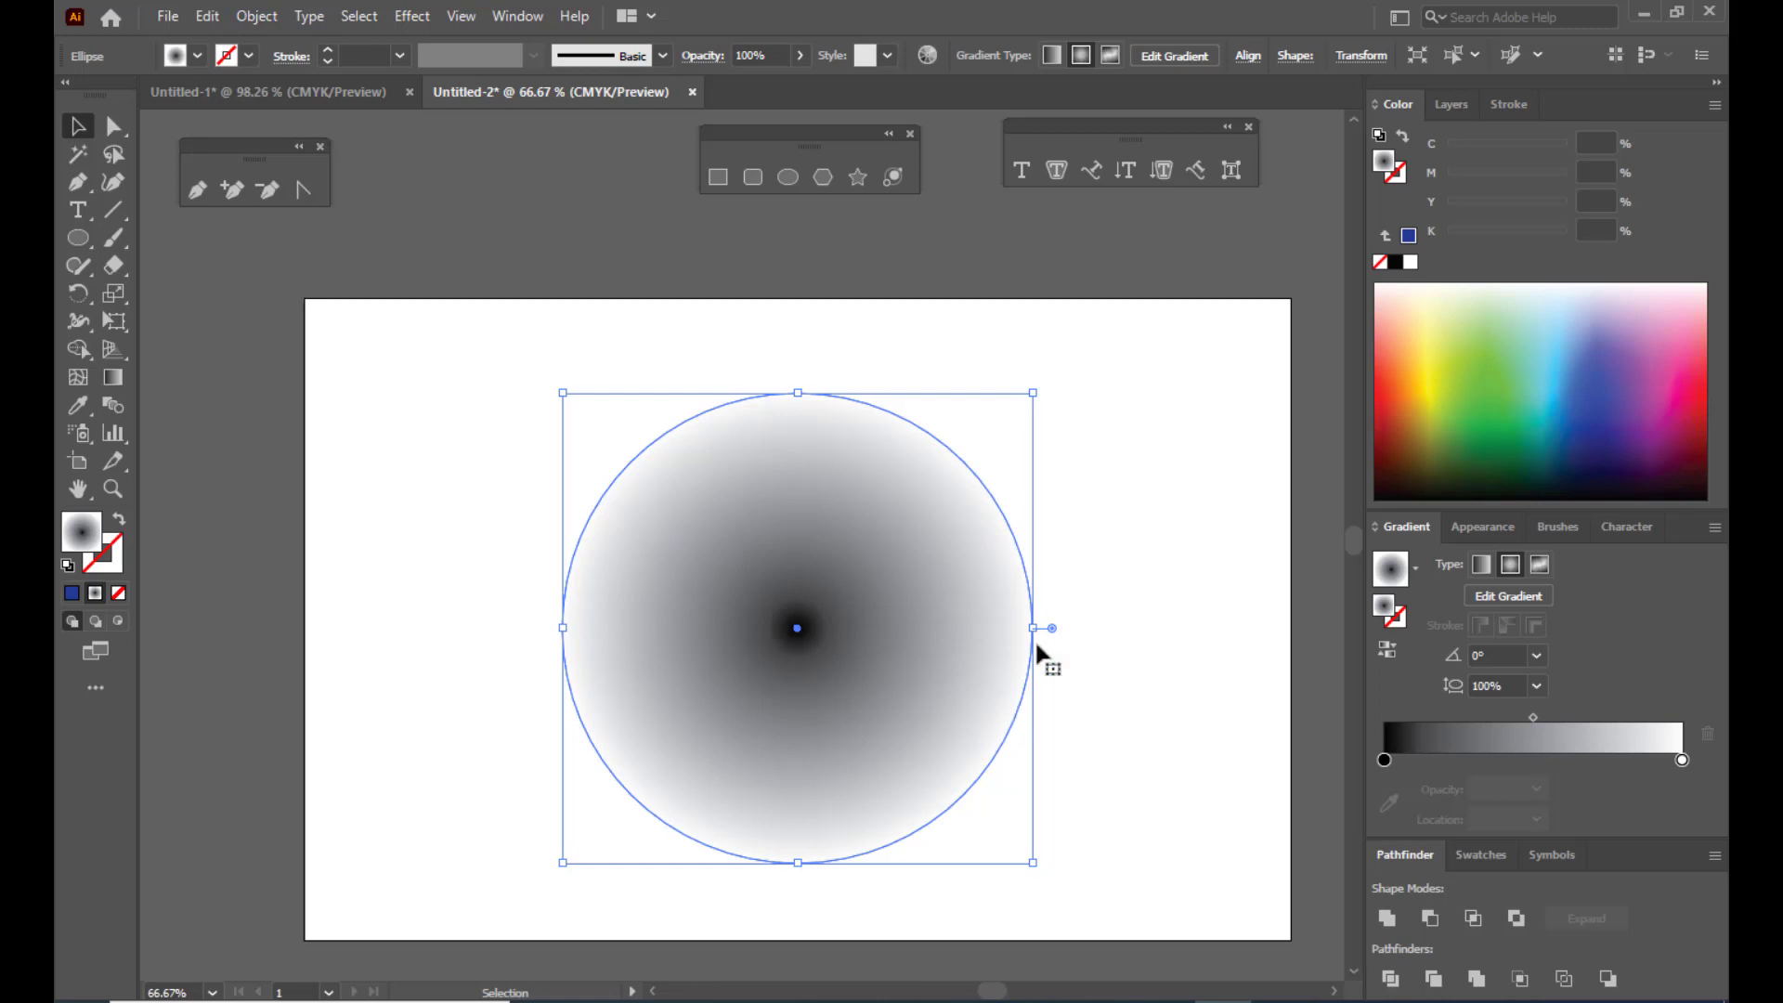
Step: Start a Color Halftone effect on the gradient circle, keeping the screen angles of all four channels at 0
left_click_drag(805, 145, 924, 138)
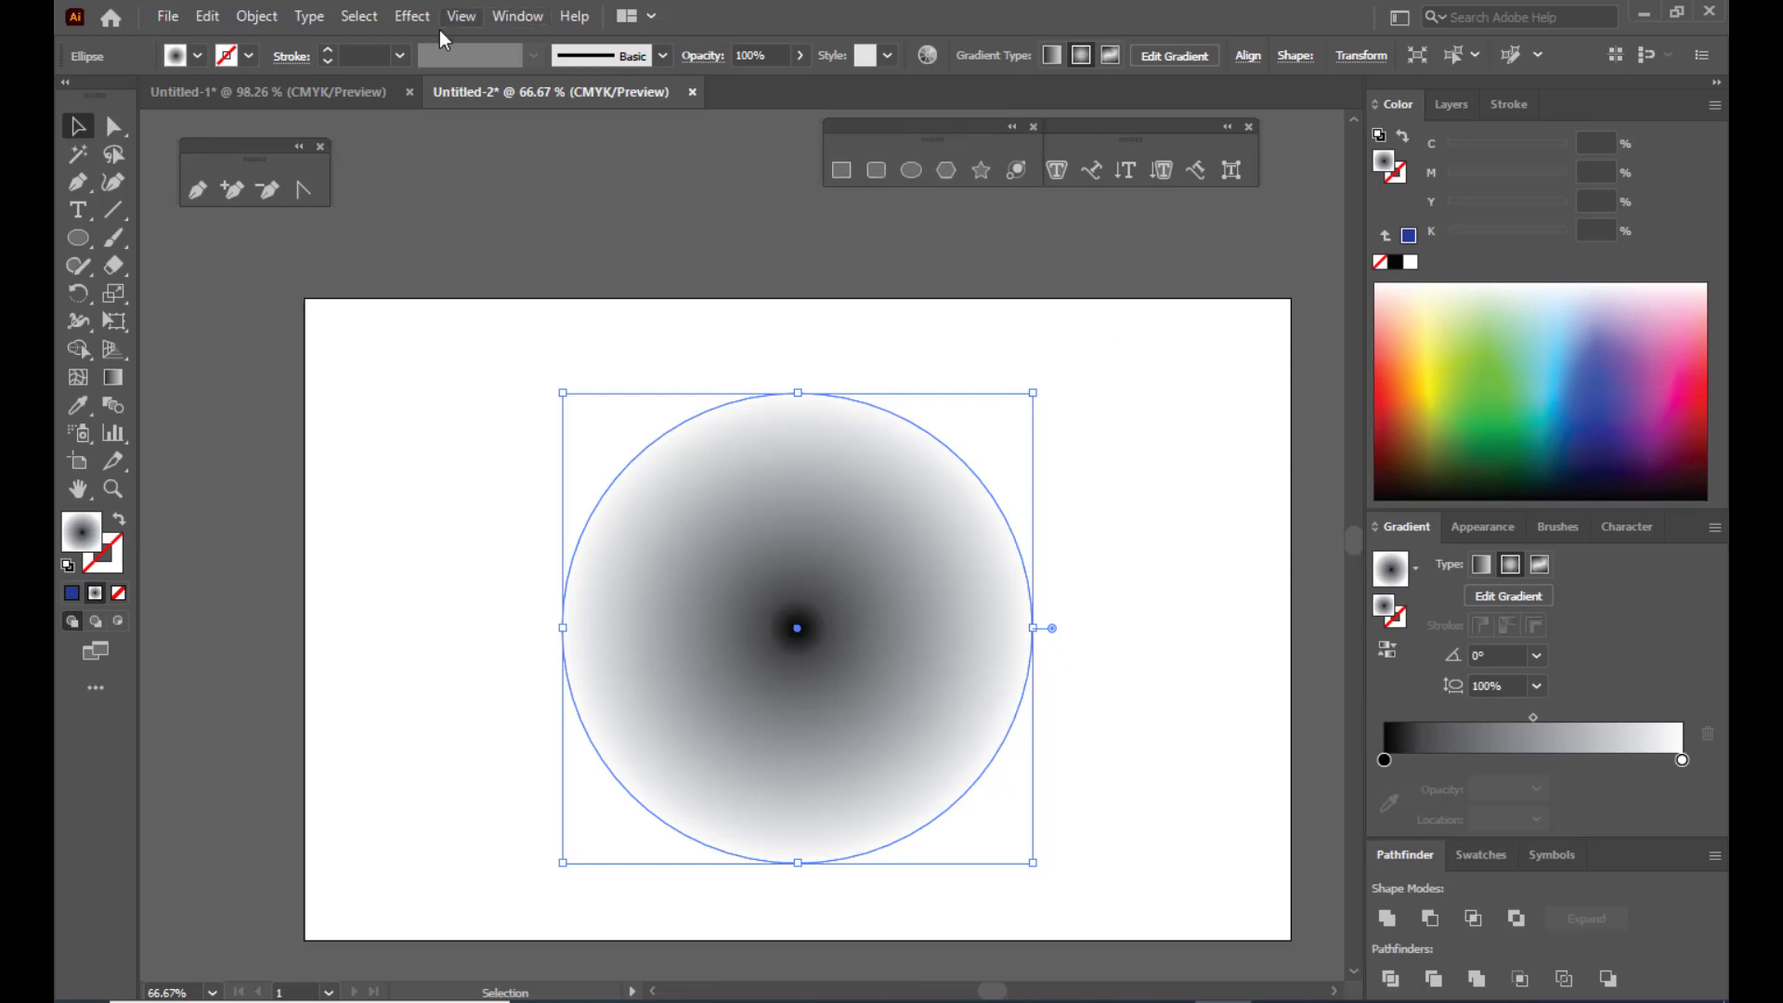
left_click(413, 17)
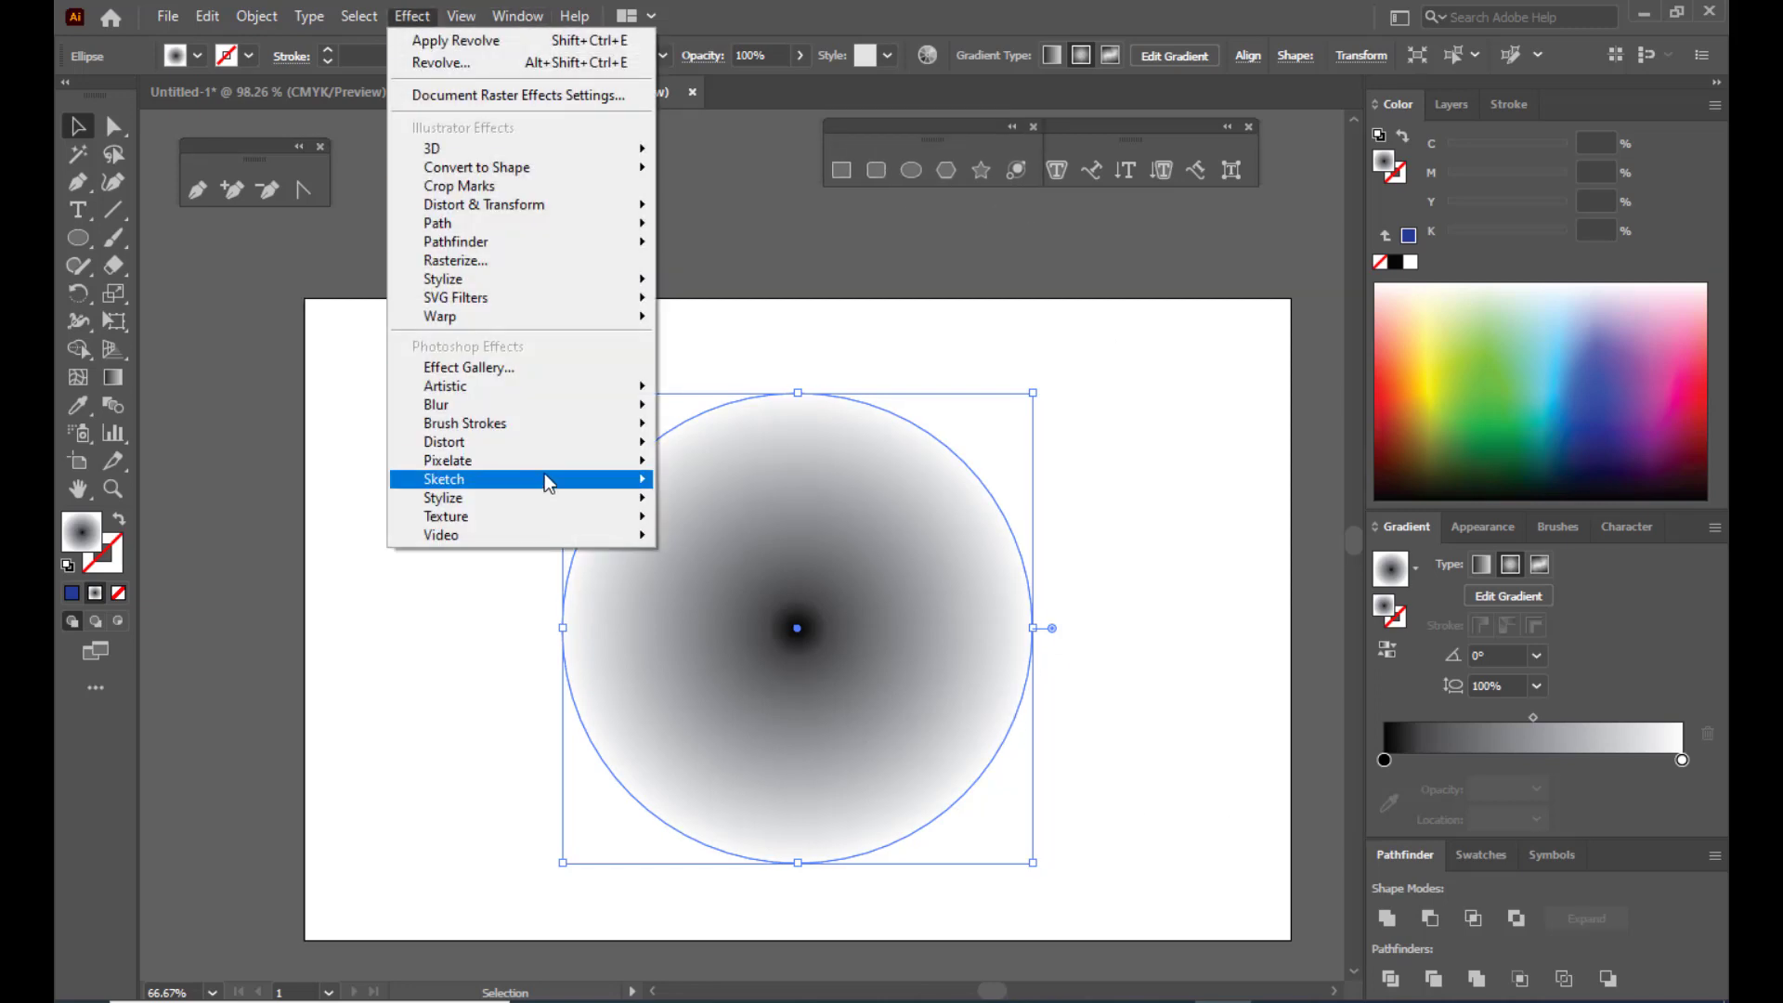
mouse_move(533, 462)
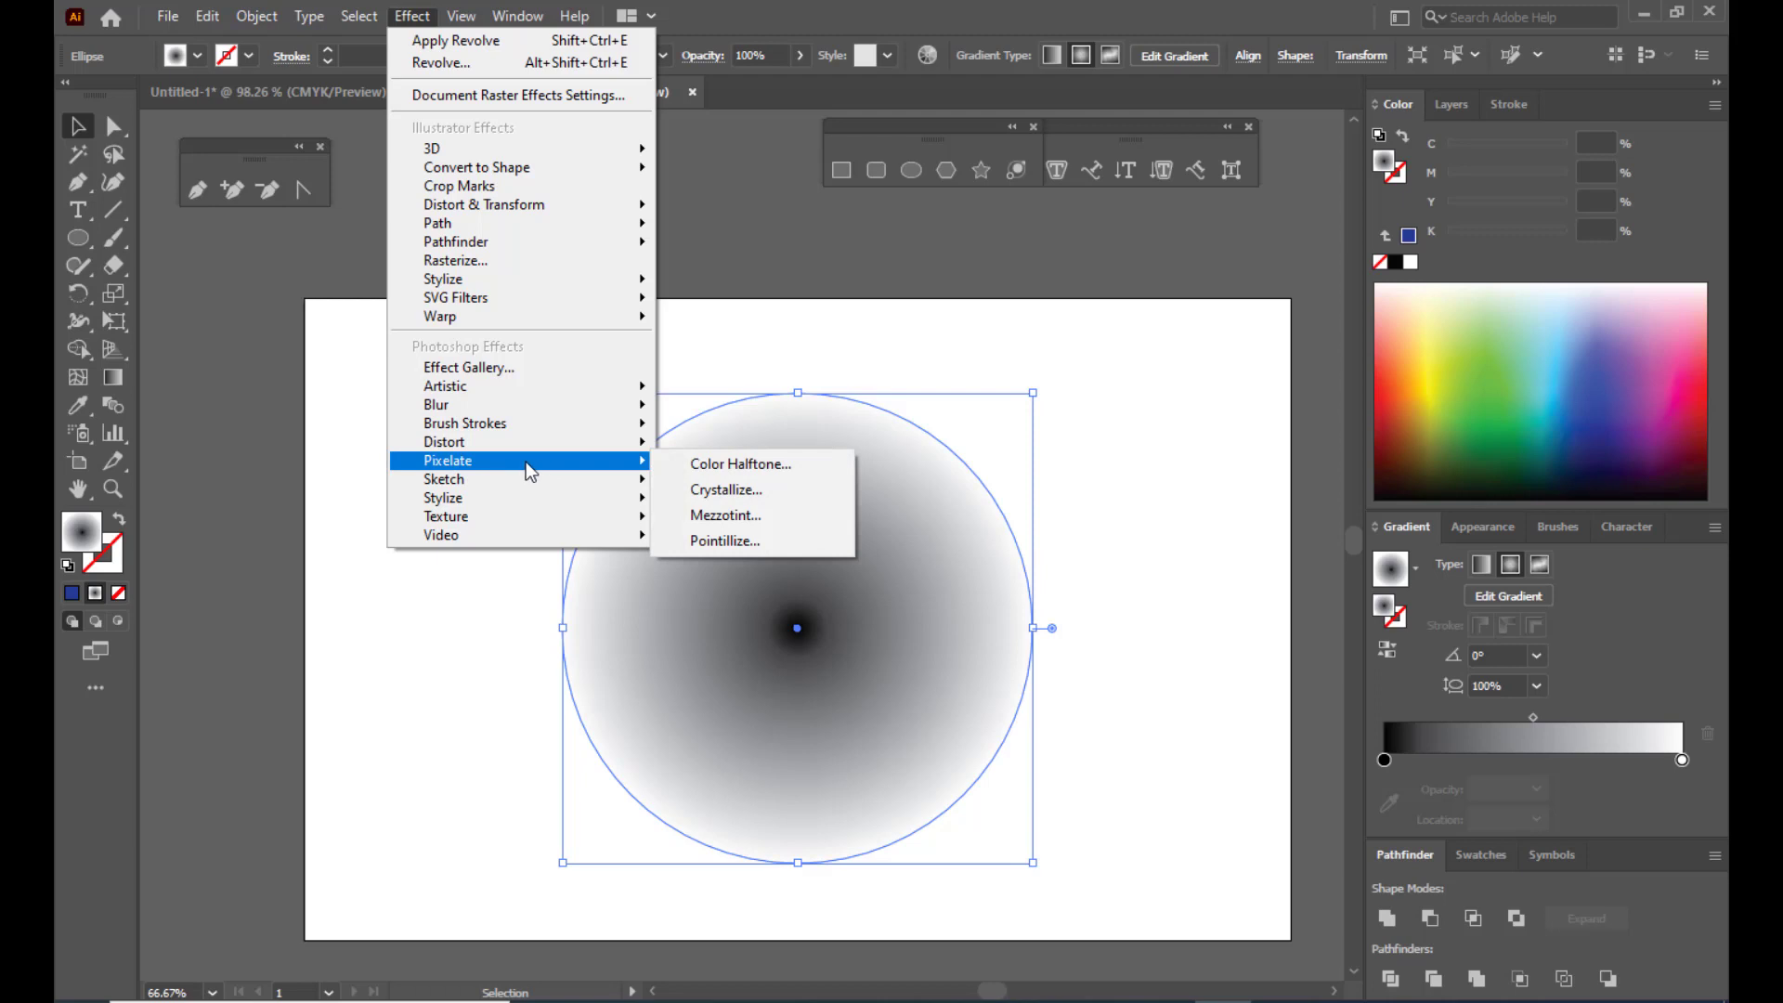
left_click(755, 470)
left_click_drag(915, 134, 745, 151)
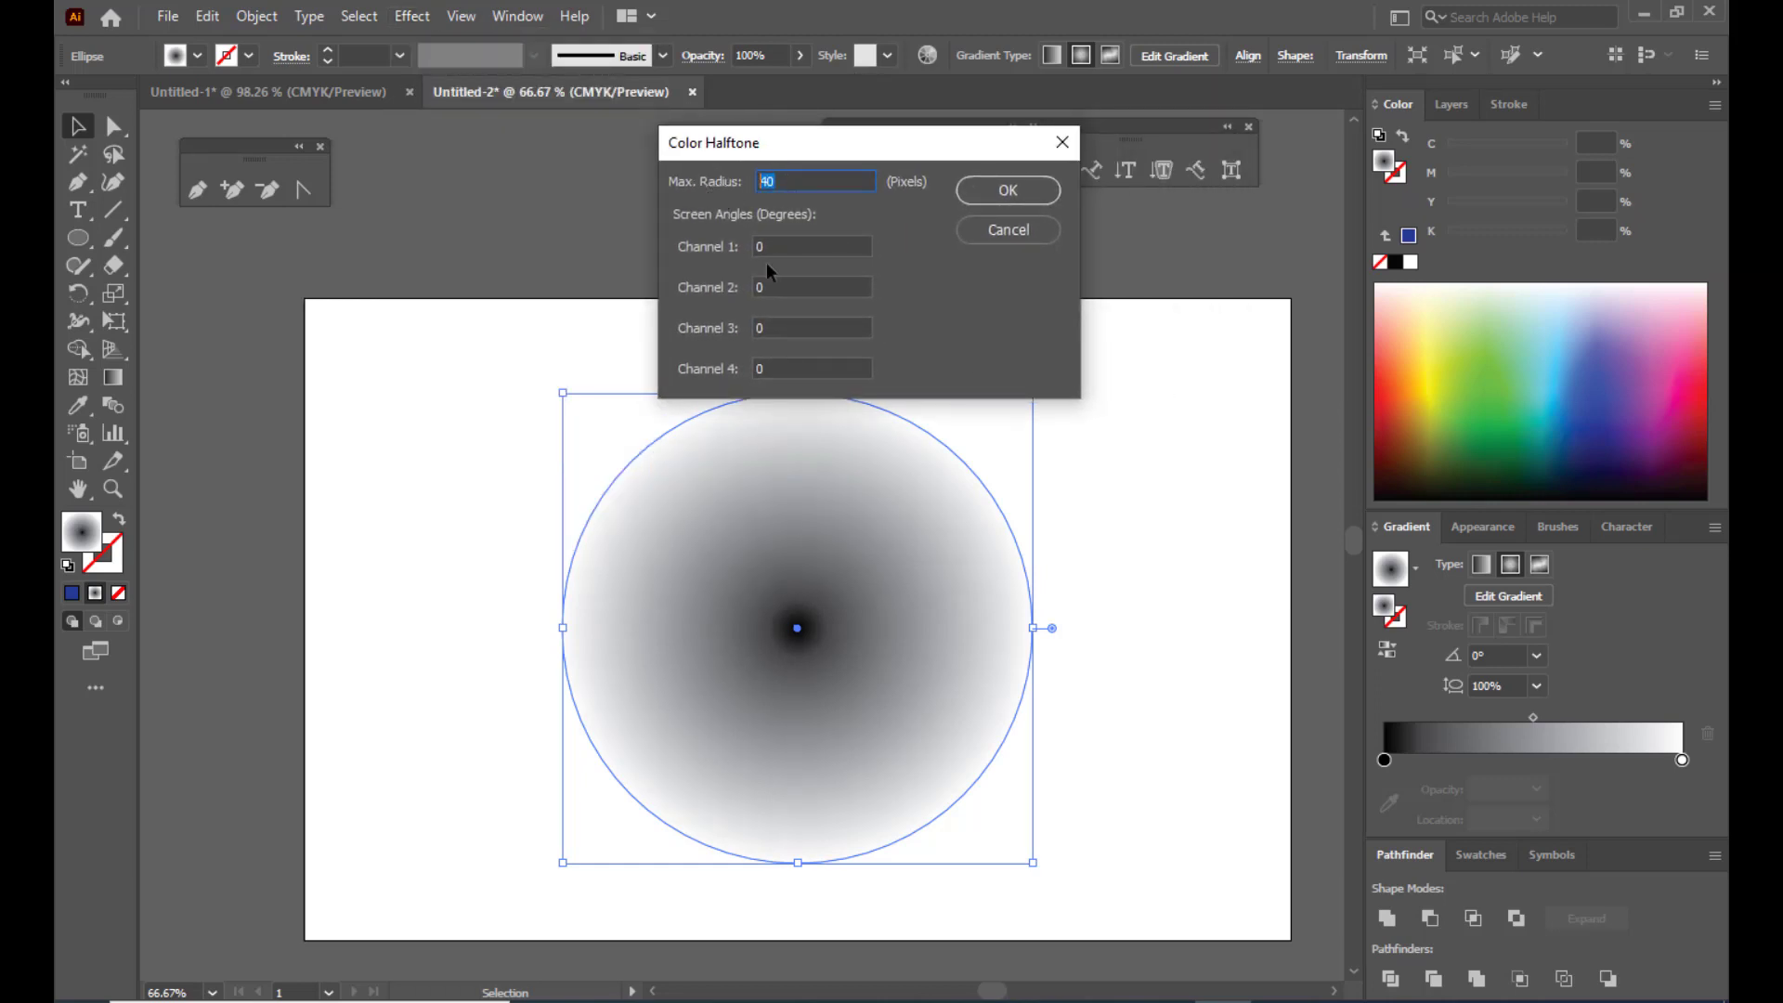
left_click_drag(800, 142, 869, 117)
left_click(834, 221)
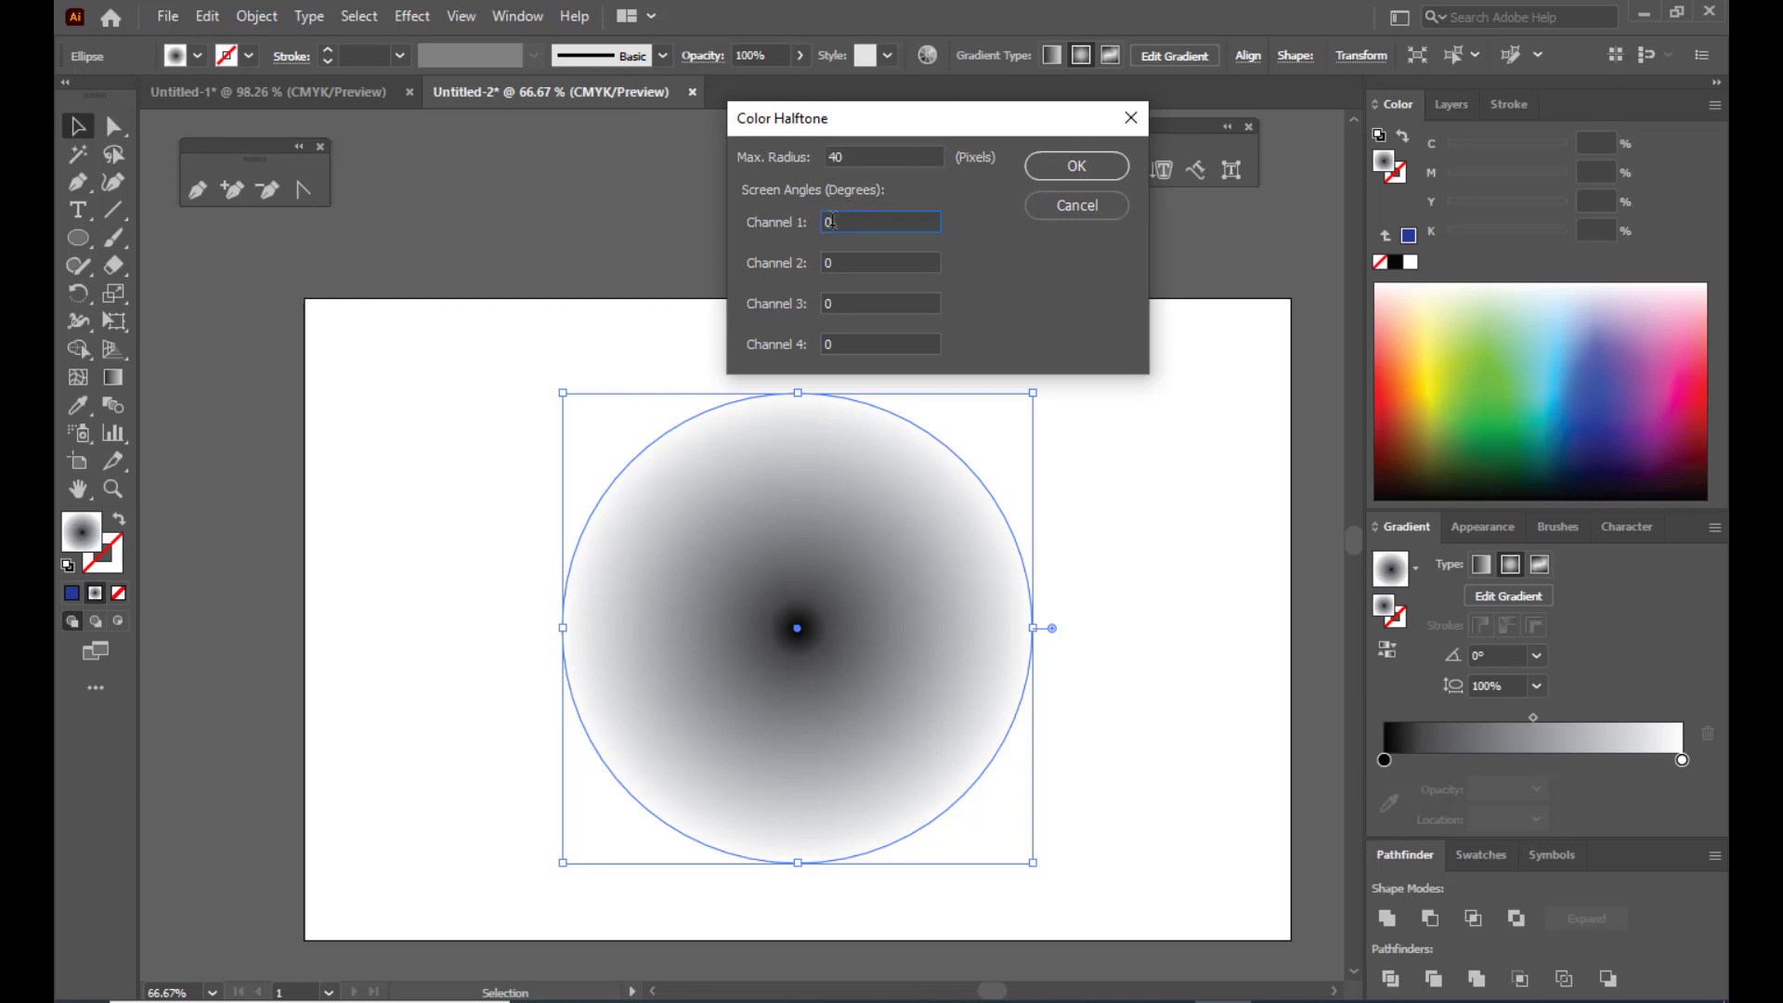
left_click(873, 263)
left_click(839, 302)
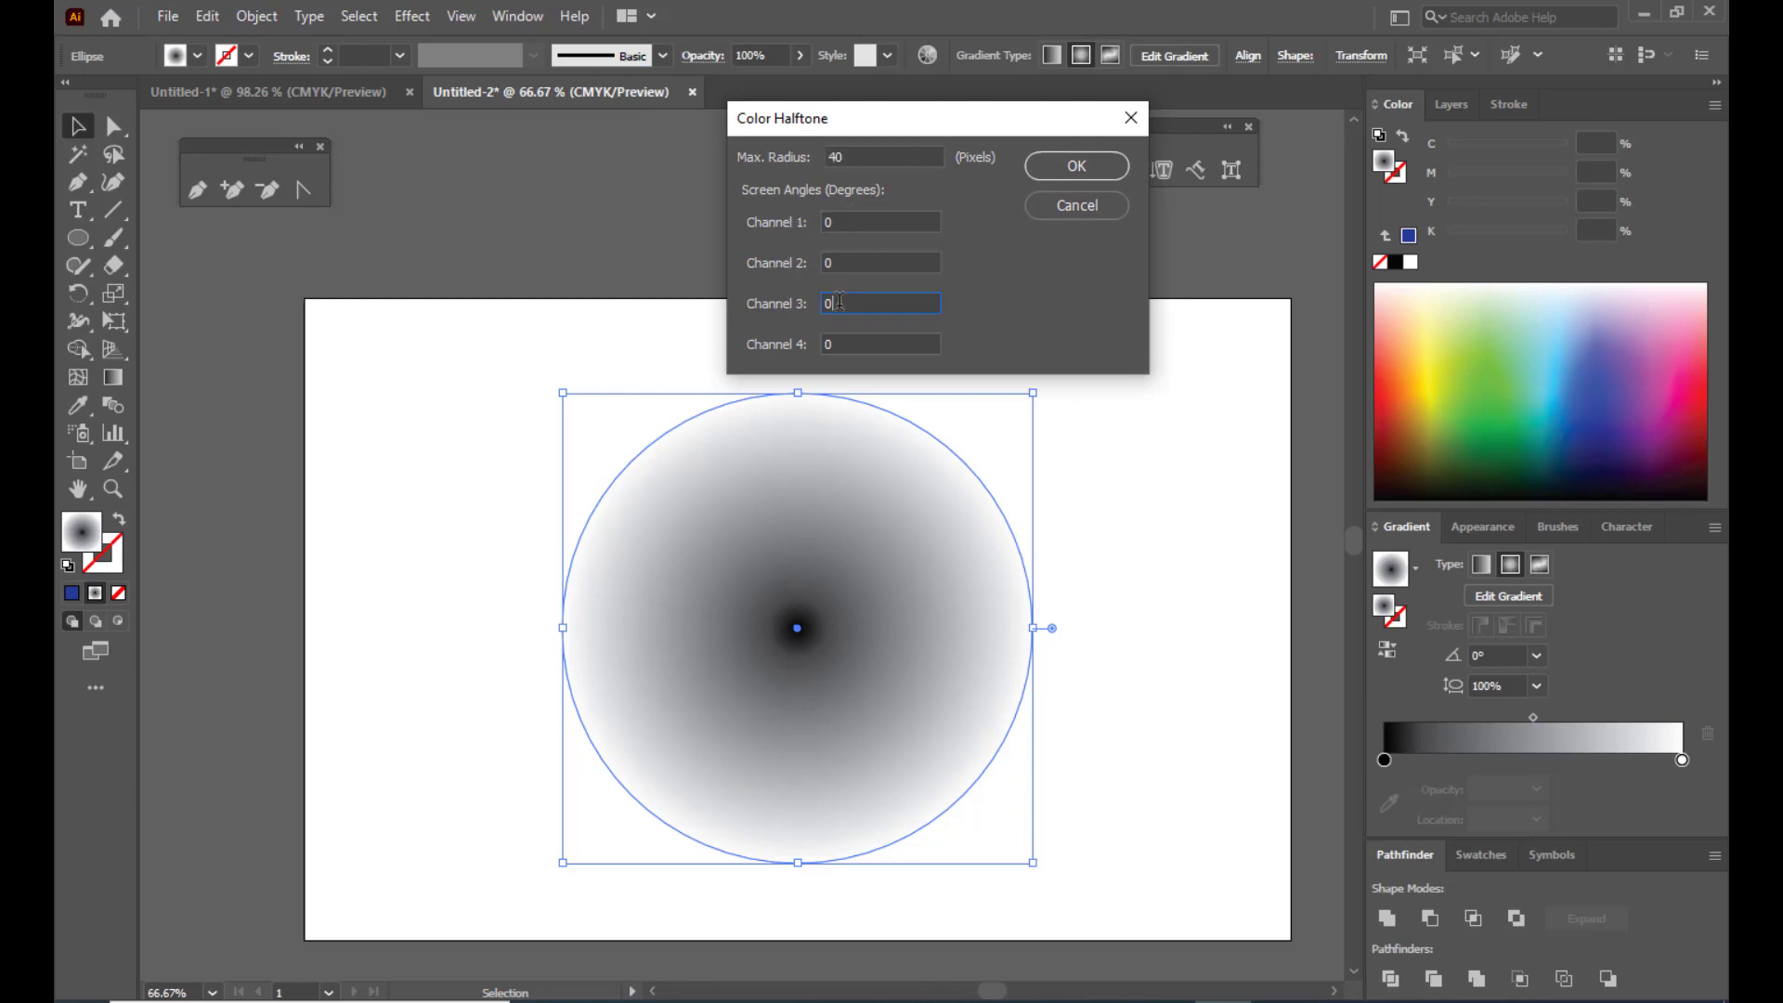
key("Tab")
left_click_drag(833, 123, 656, 123)
left_click(650, 221)
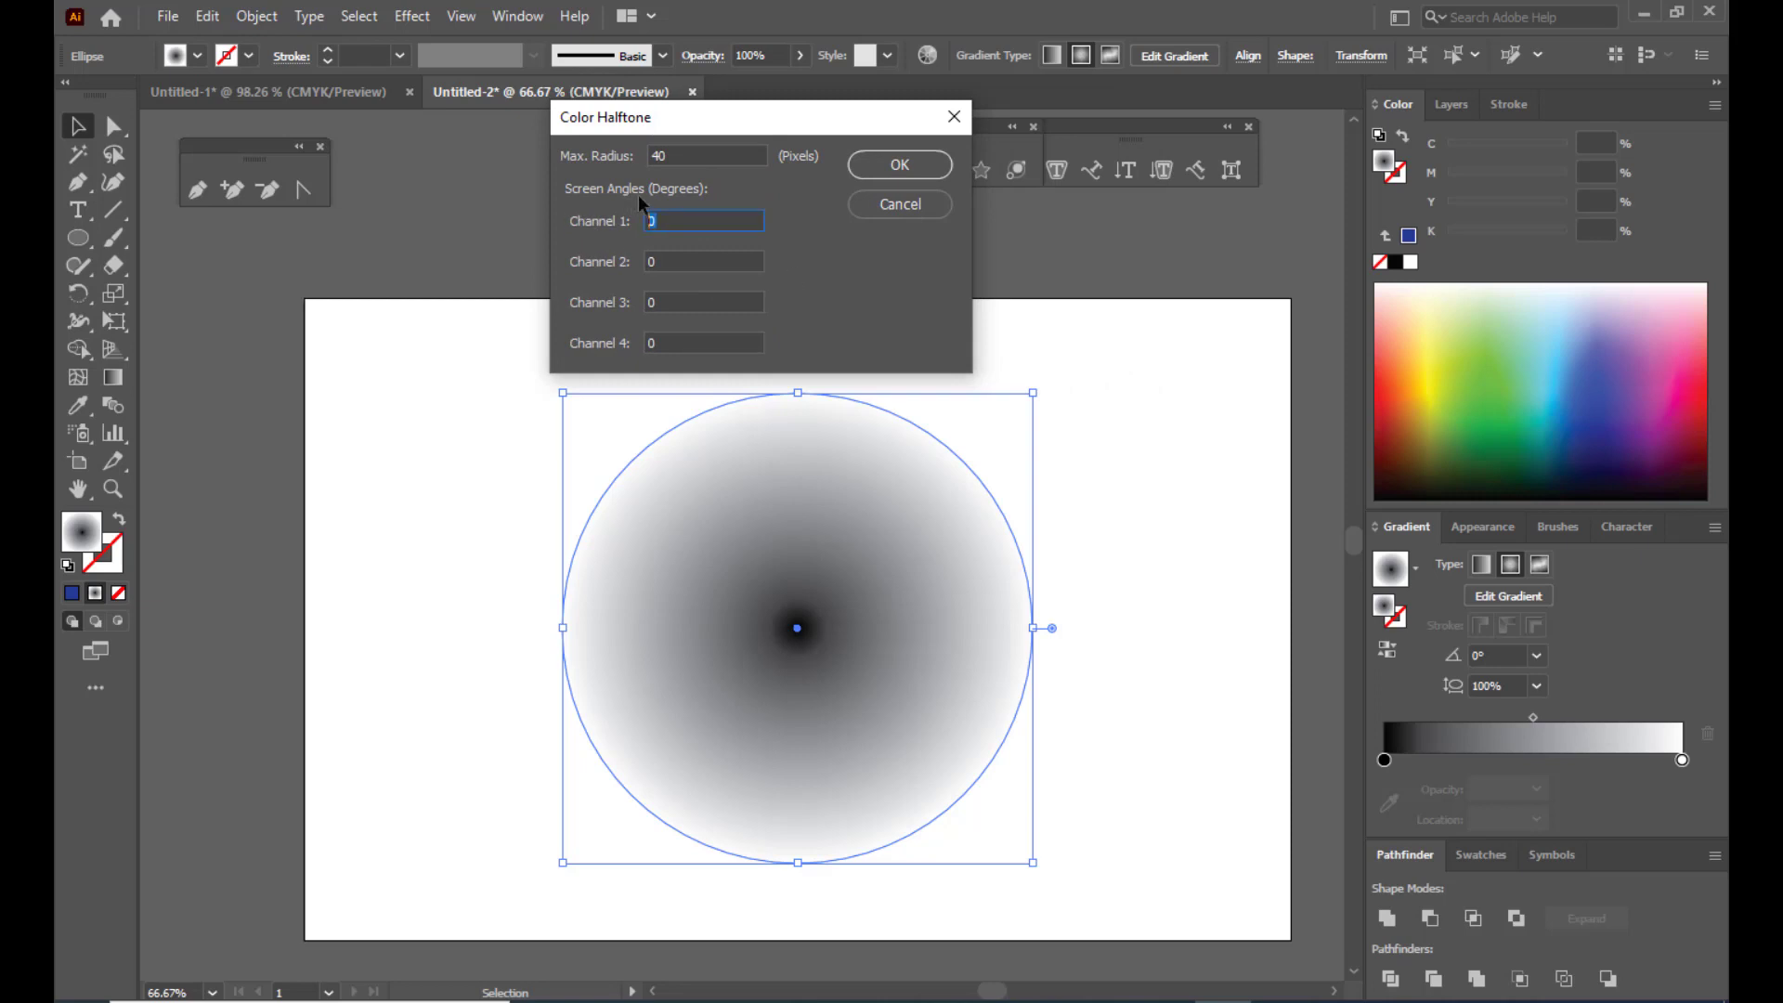
Step: Set the halftone's maximum radius to 50 pixels and apply the effect
left_click_drag(796, 116, 813, 120)
left_click(734, 160)
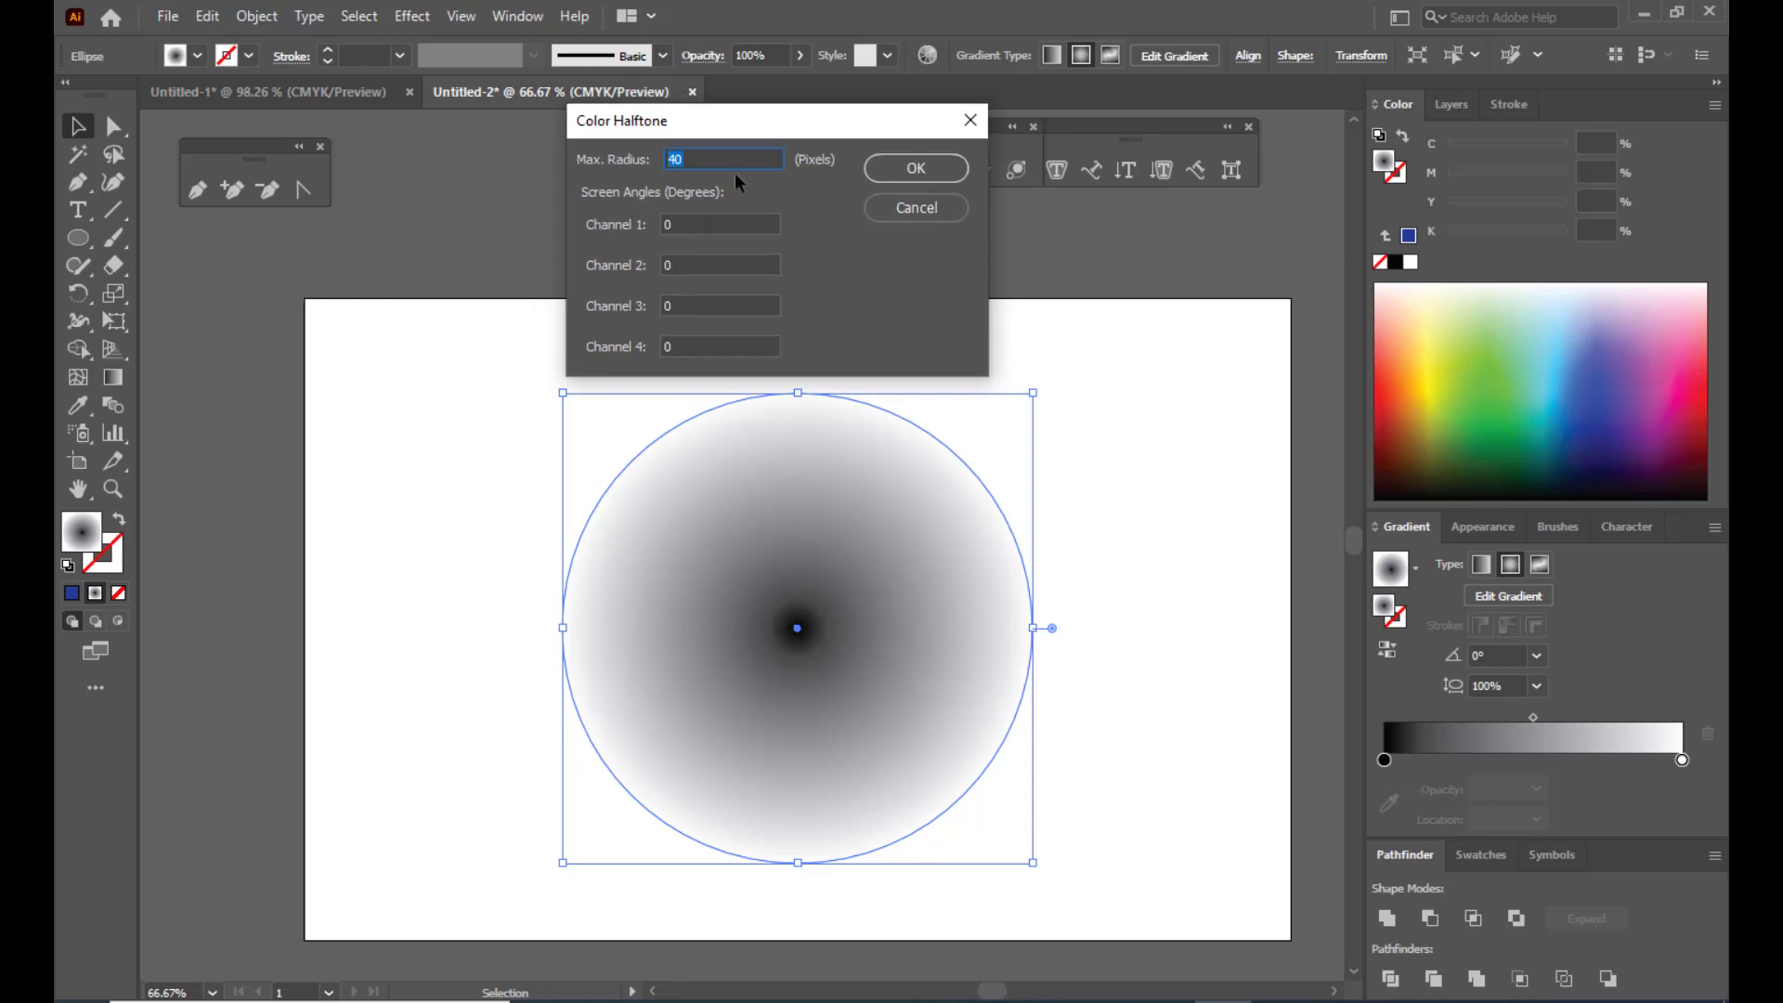
left_click_drag(708, 135, 743, 133)
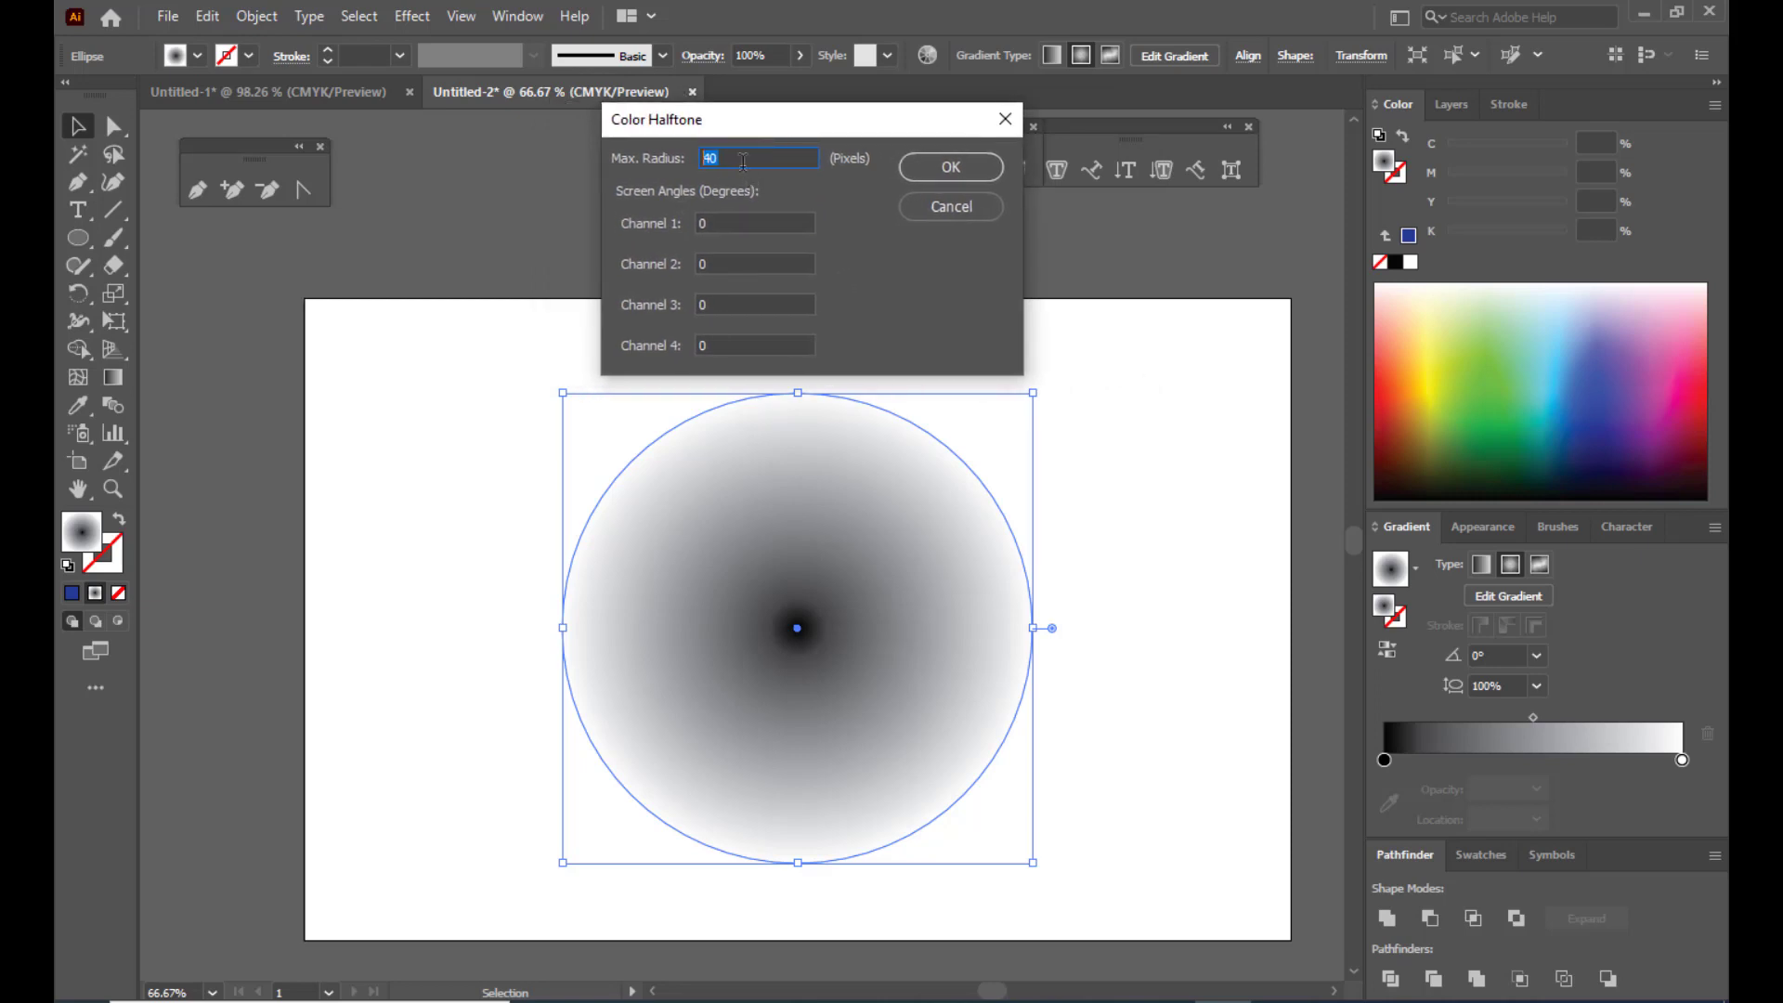
type("50")
left_click_drag(761, 126, 836, 138)
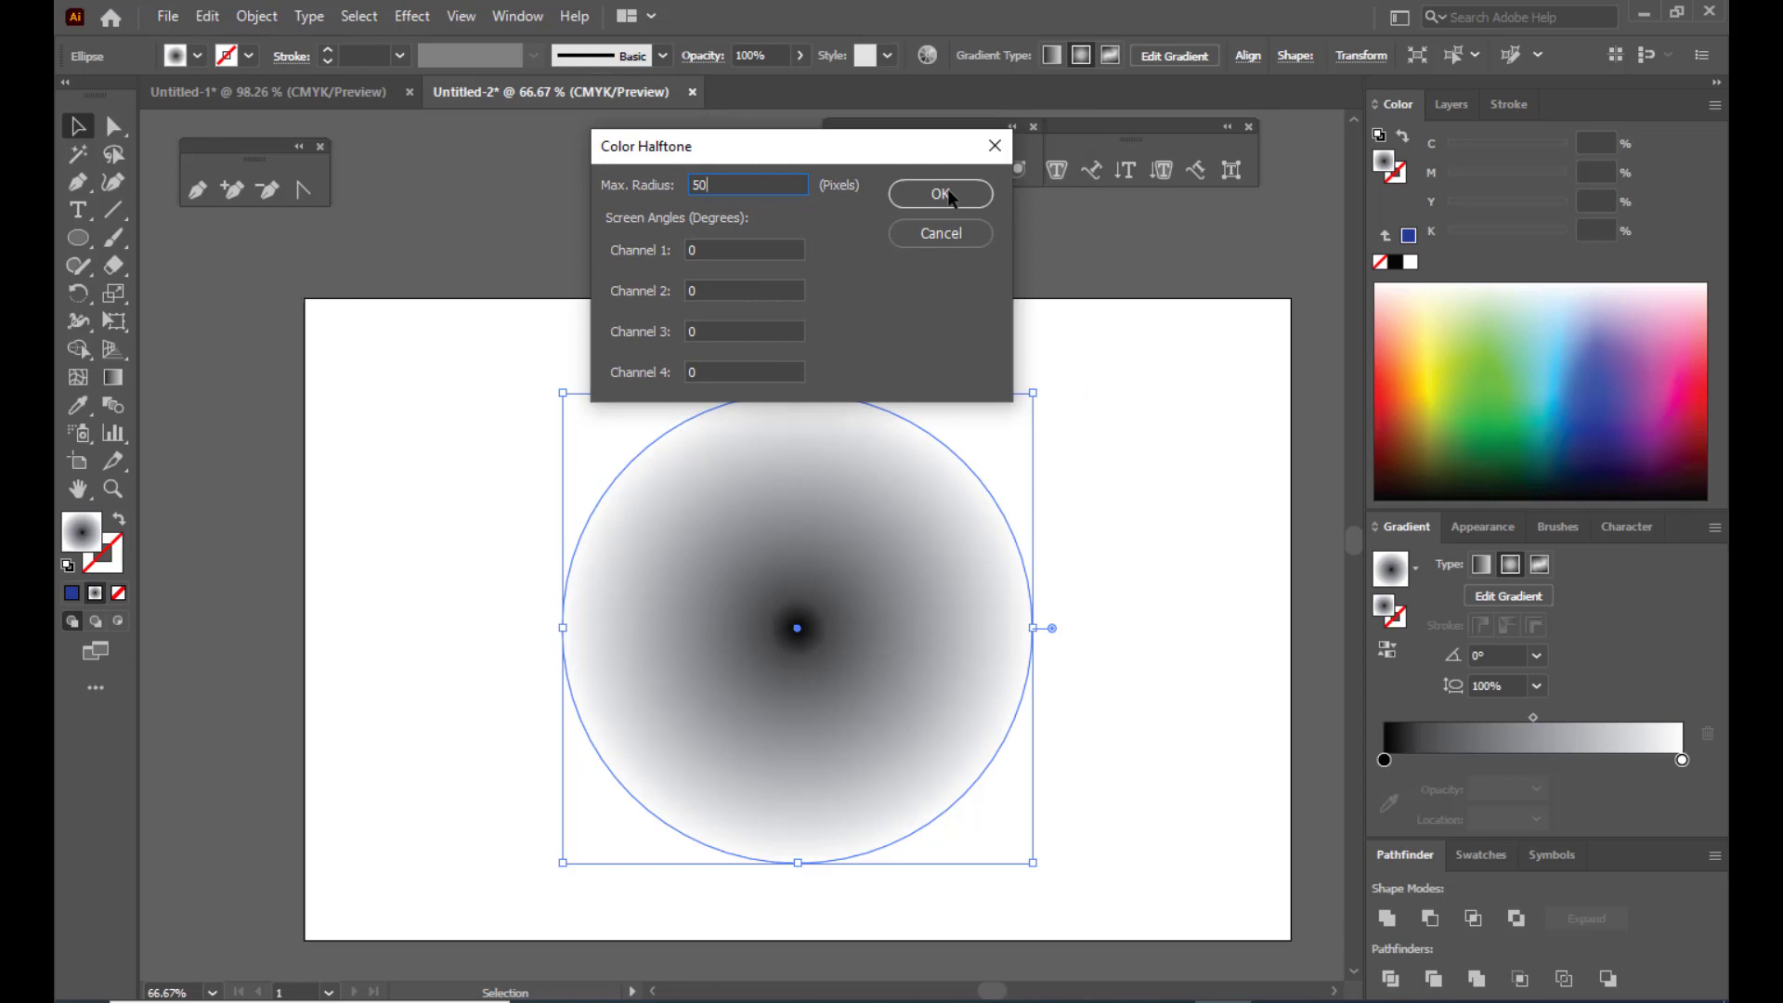
left_click(948, 192)
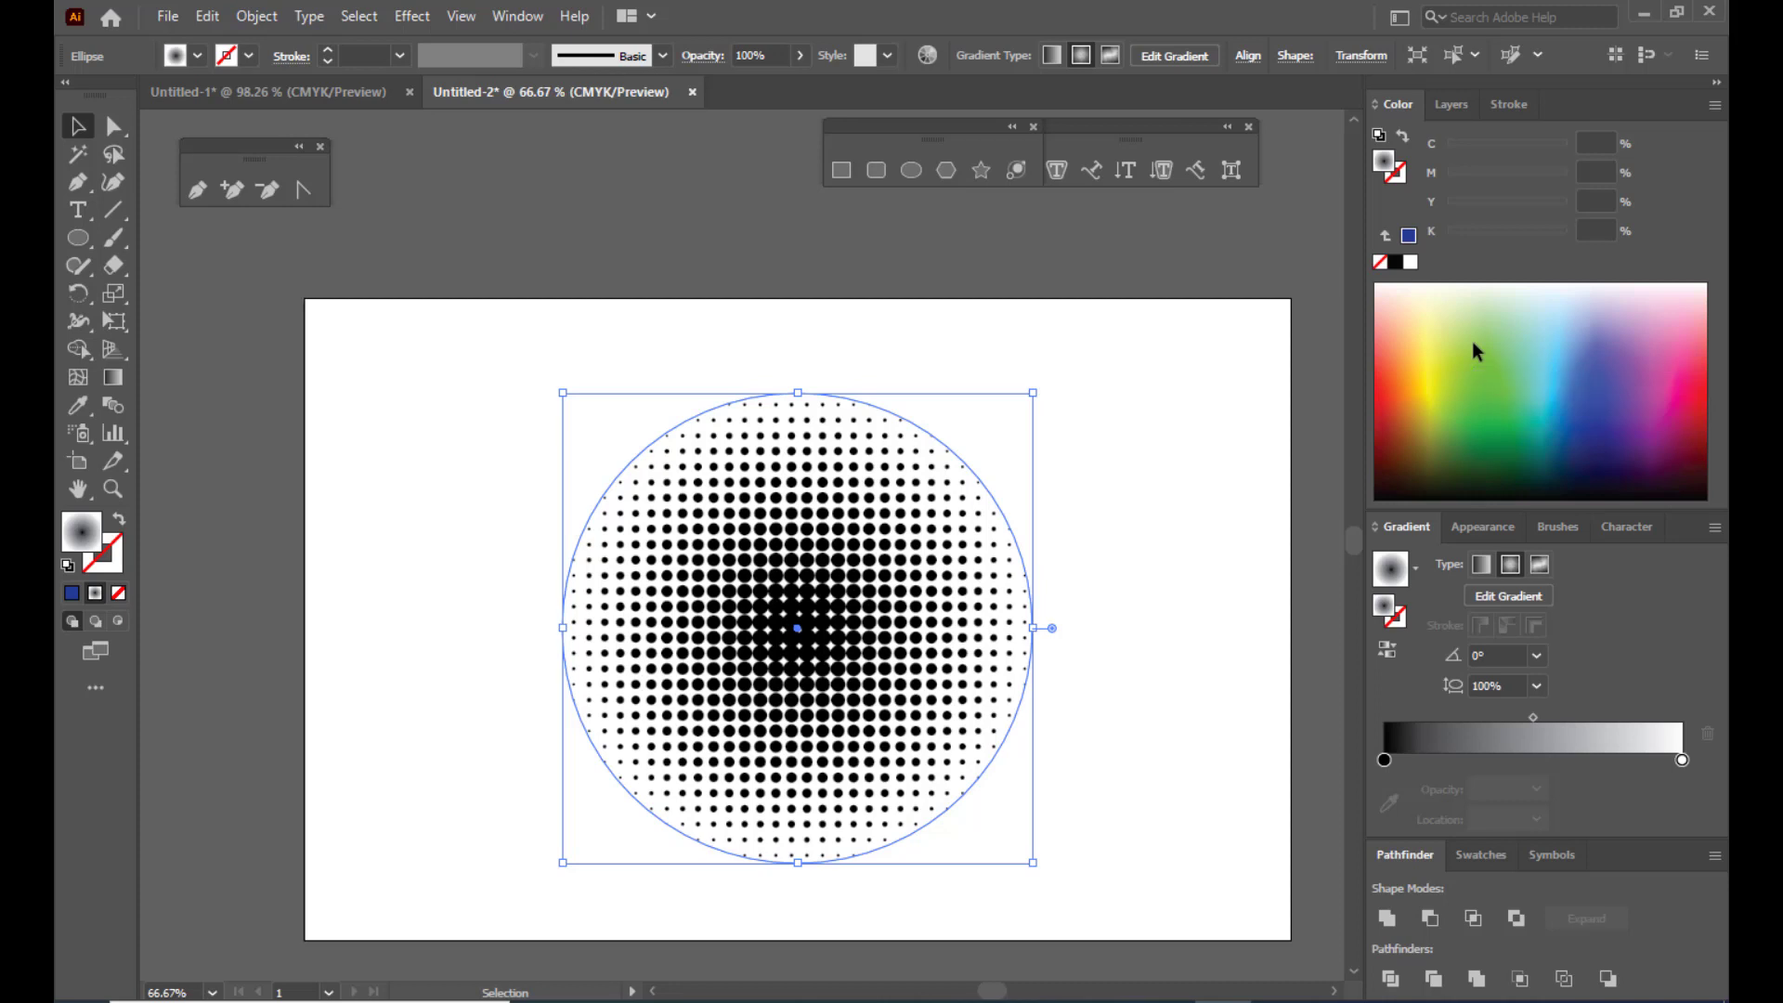
Step: Expand the appearance of the halftone circle and place it on the empty canvas to the left of the artboard
key("ctrl+minus")
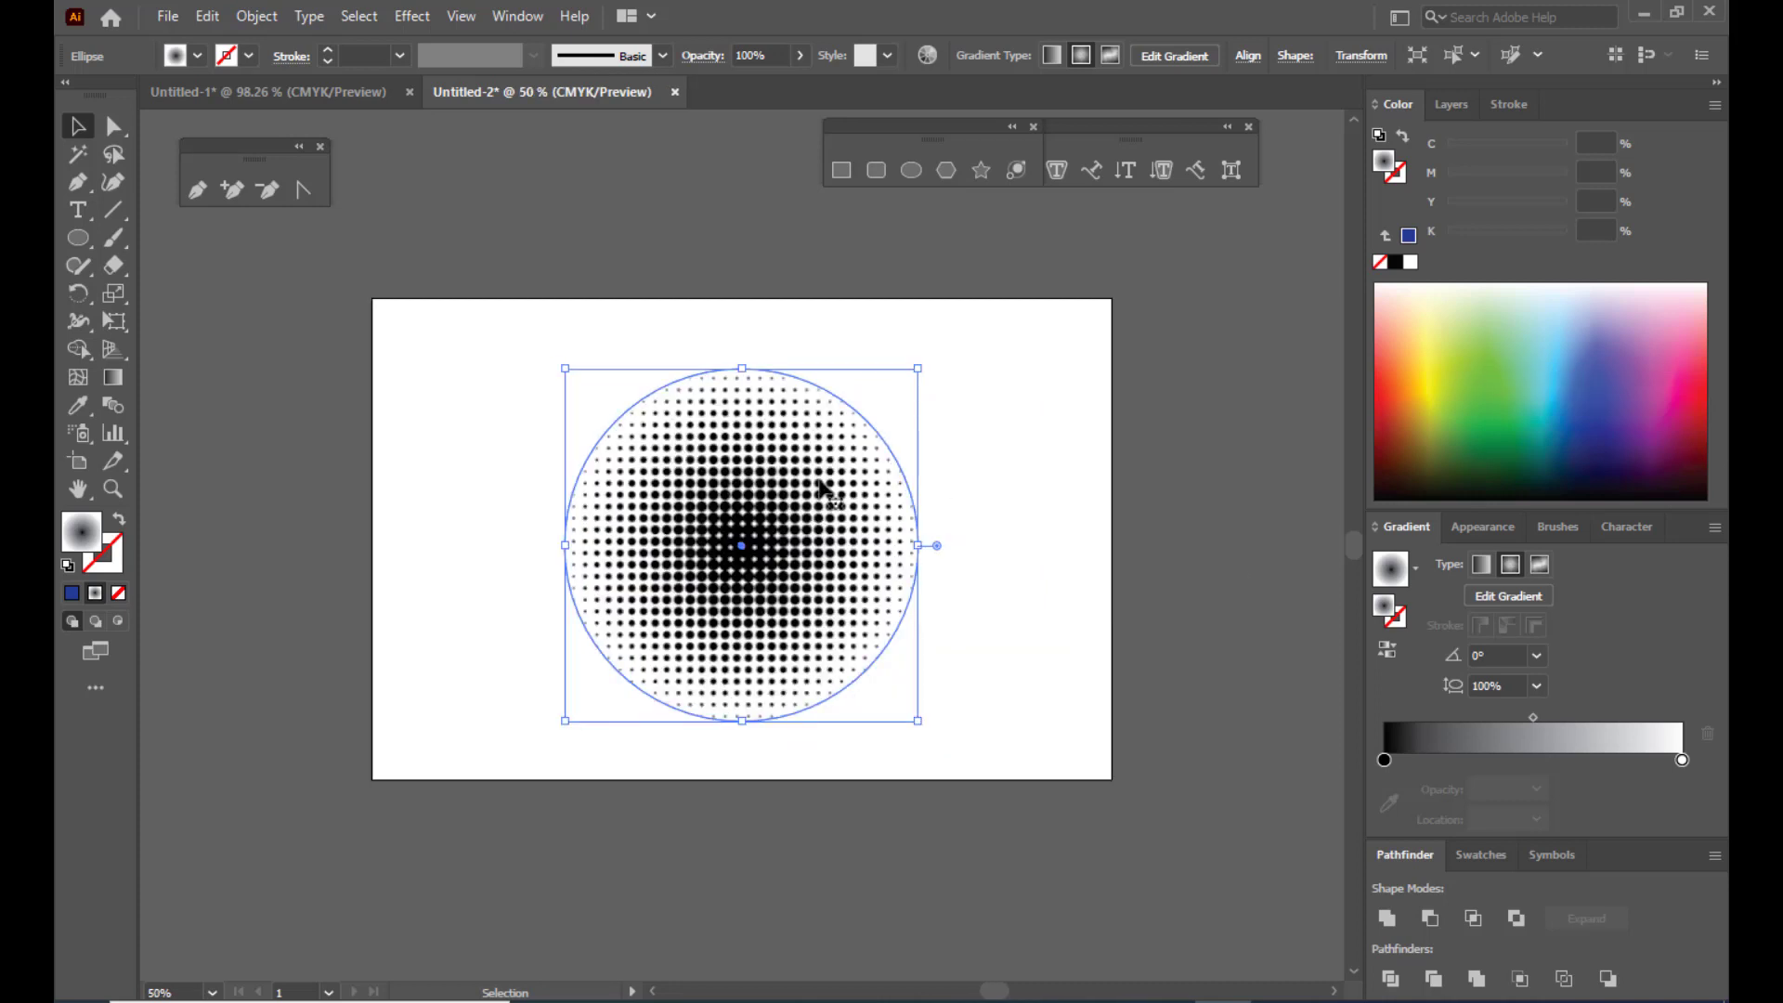
left_click_drag(819, 523, 1235, 548)
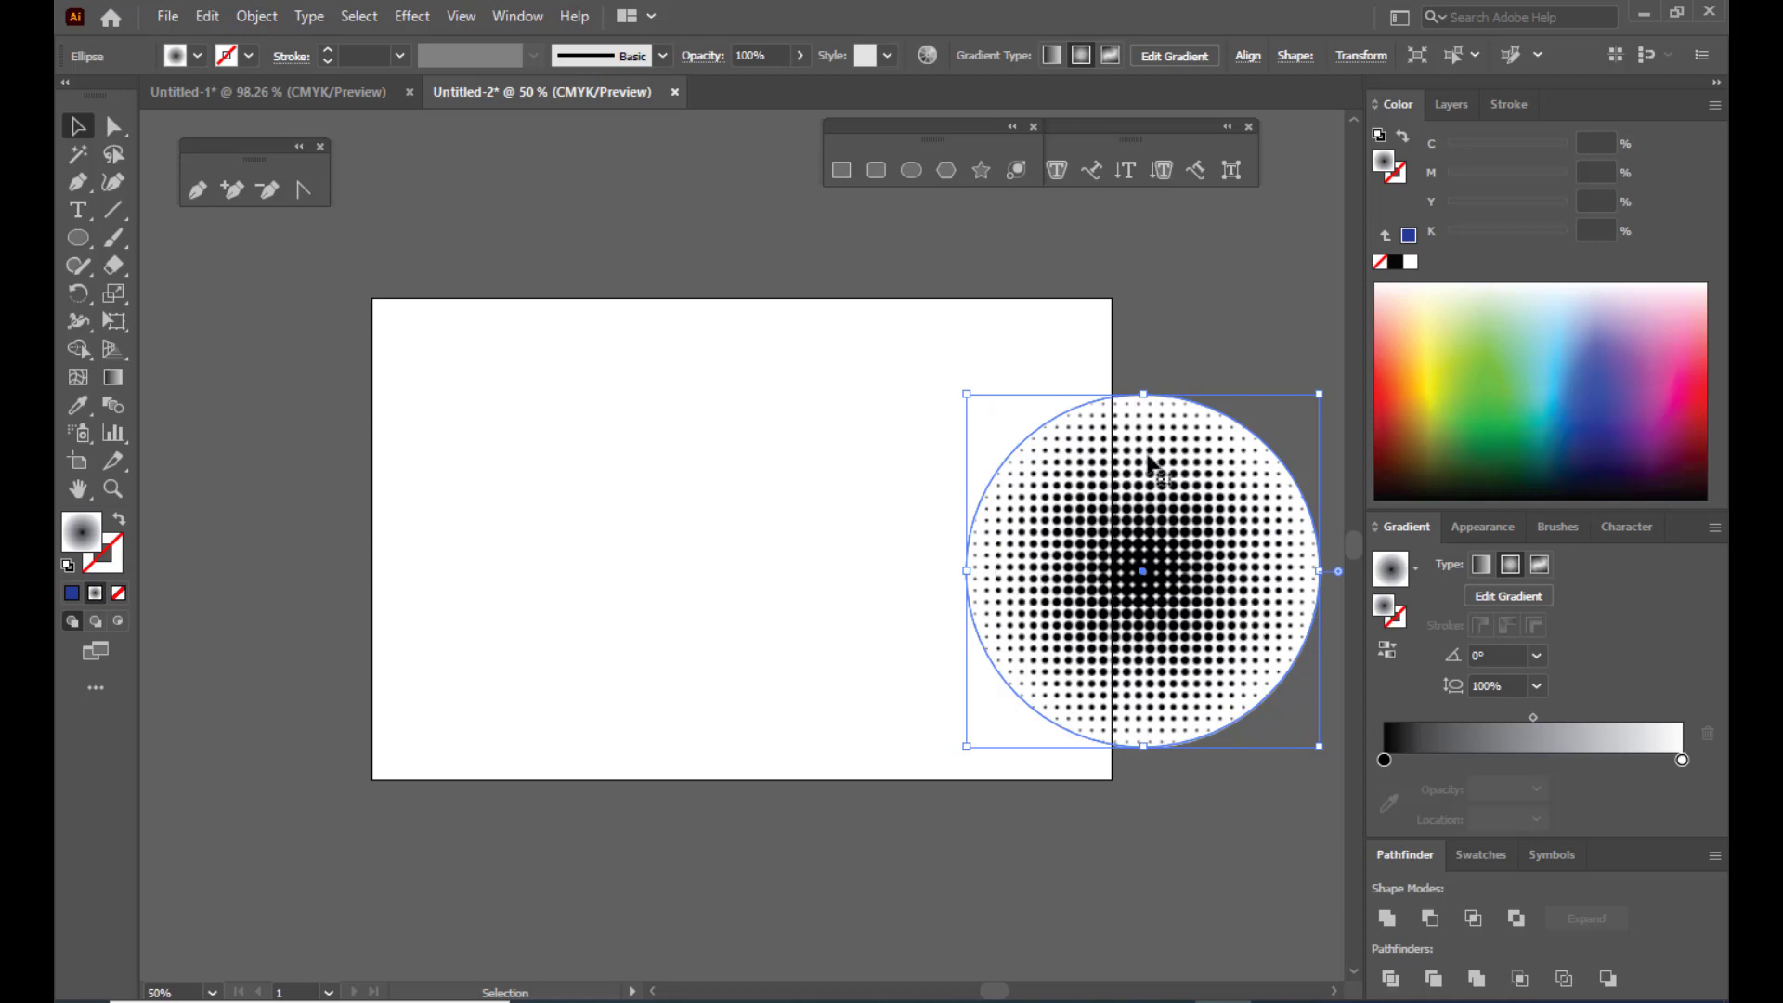
left_click(249, 21)
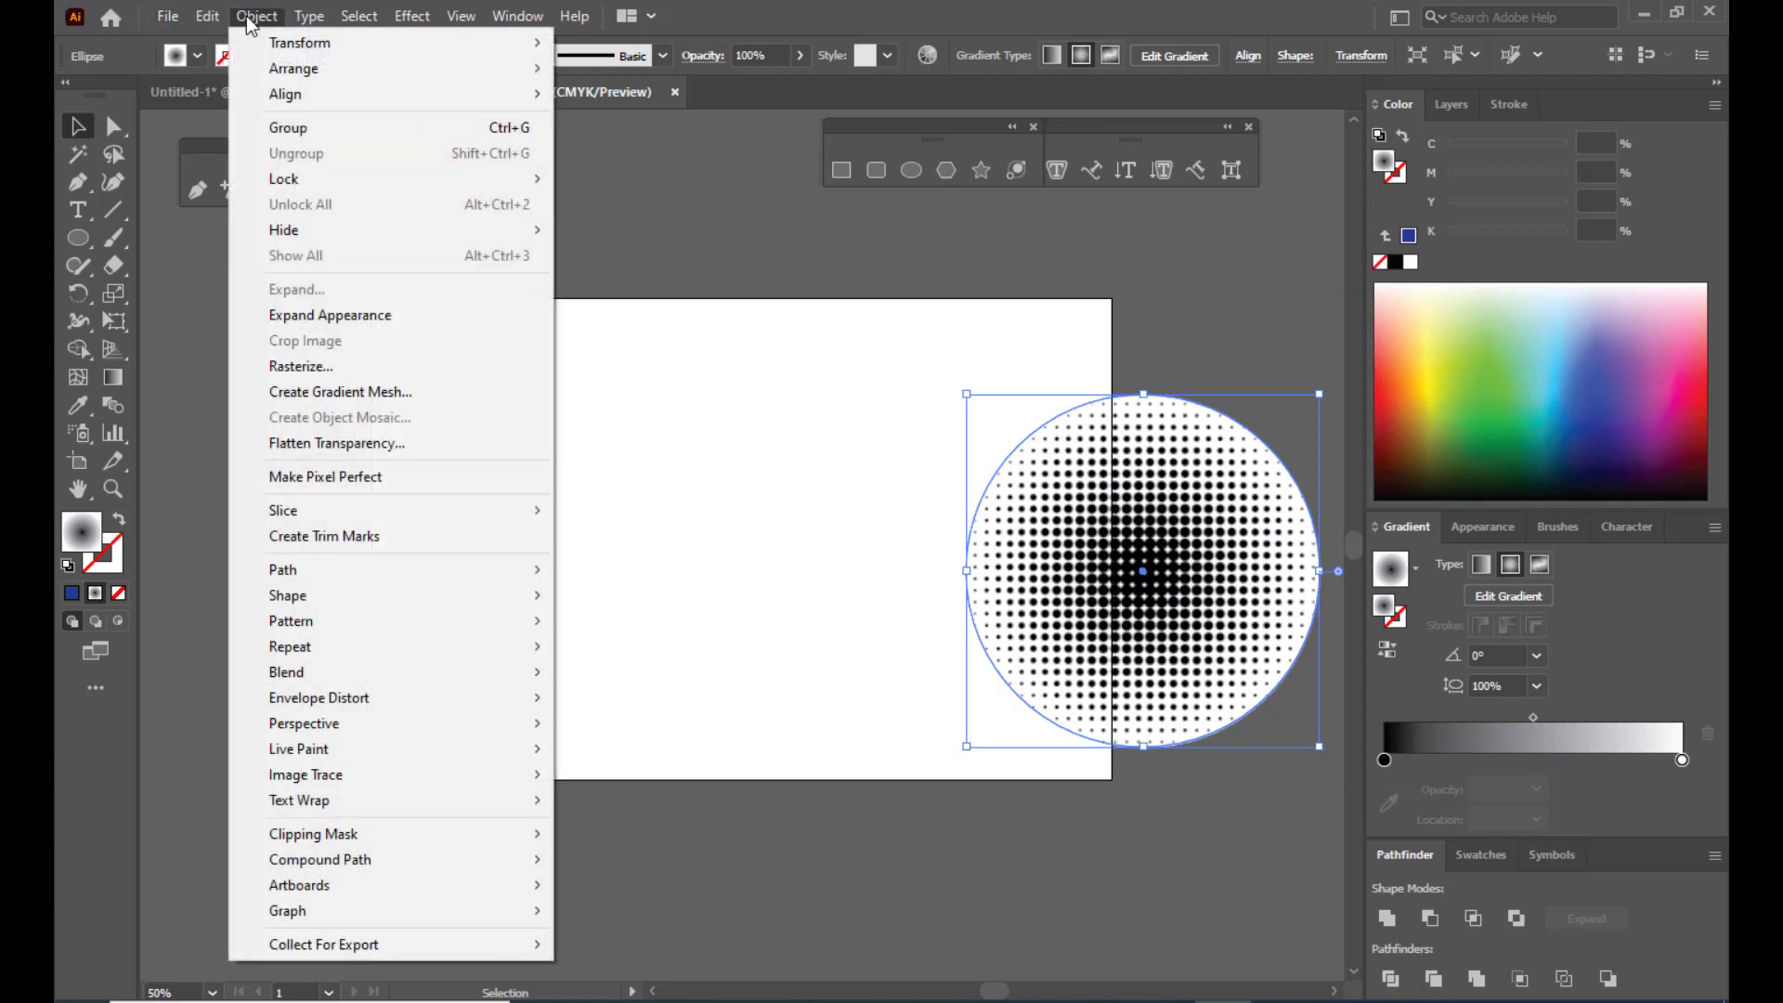
left_click(348, 313)
left_click_drag(1214, 530, 358, 513)
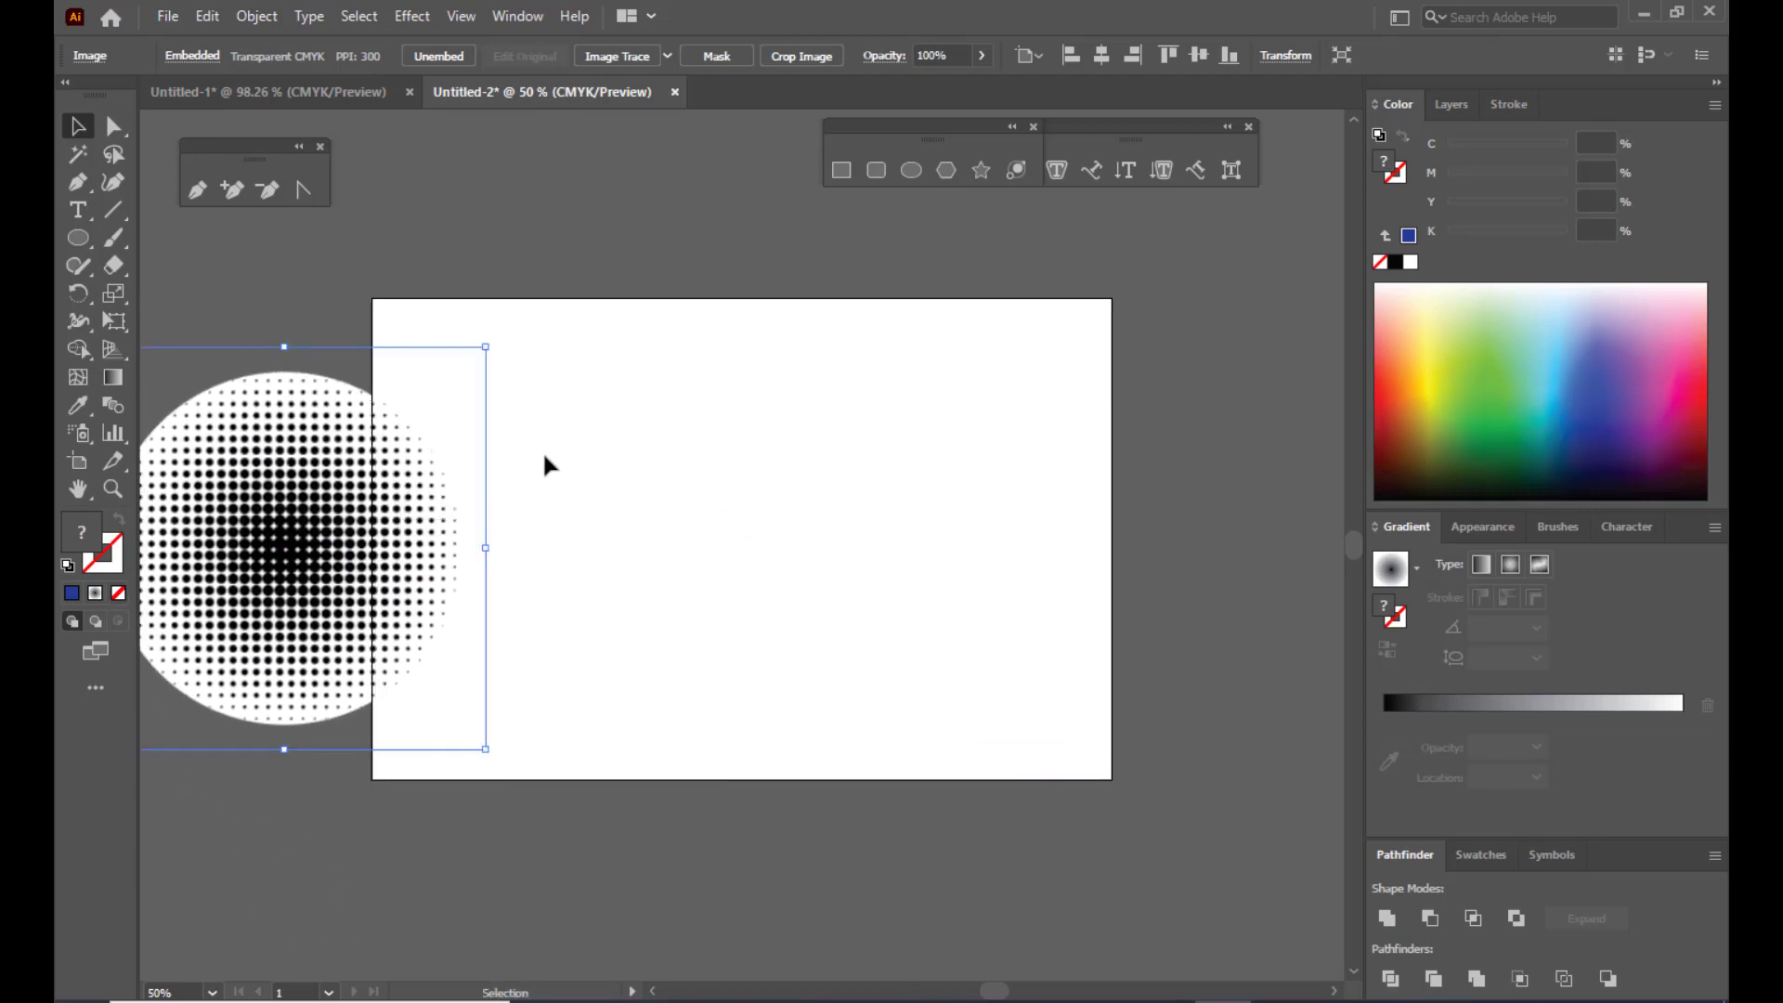
key("ctrl+minus")
left_click_drag(792, 490, 664, 457)
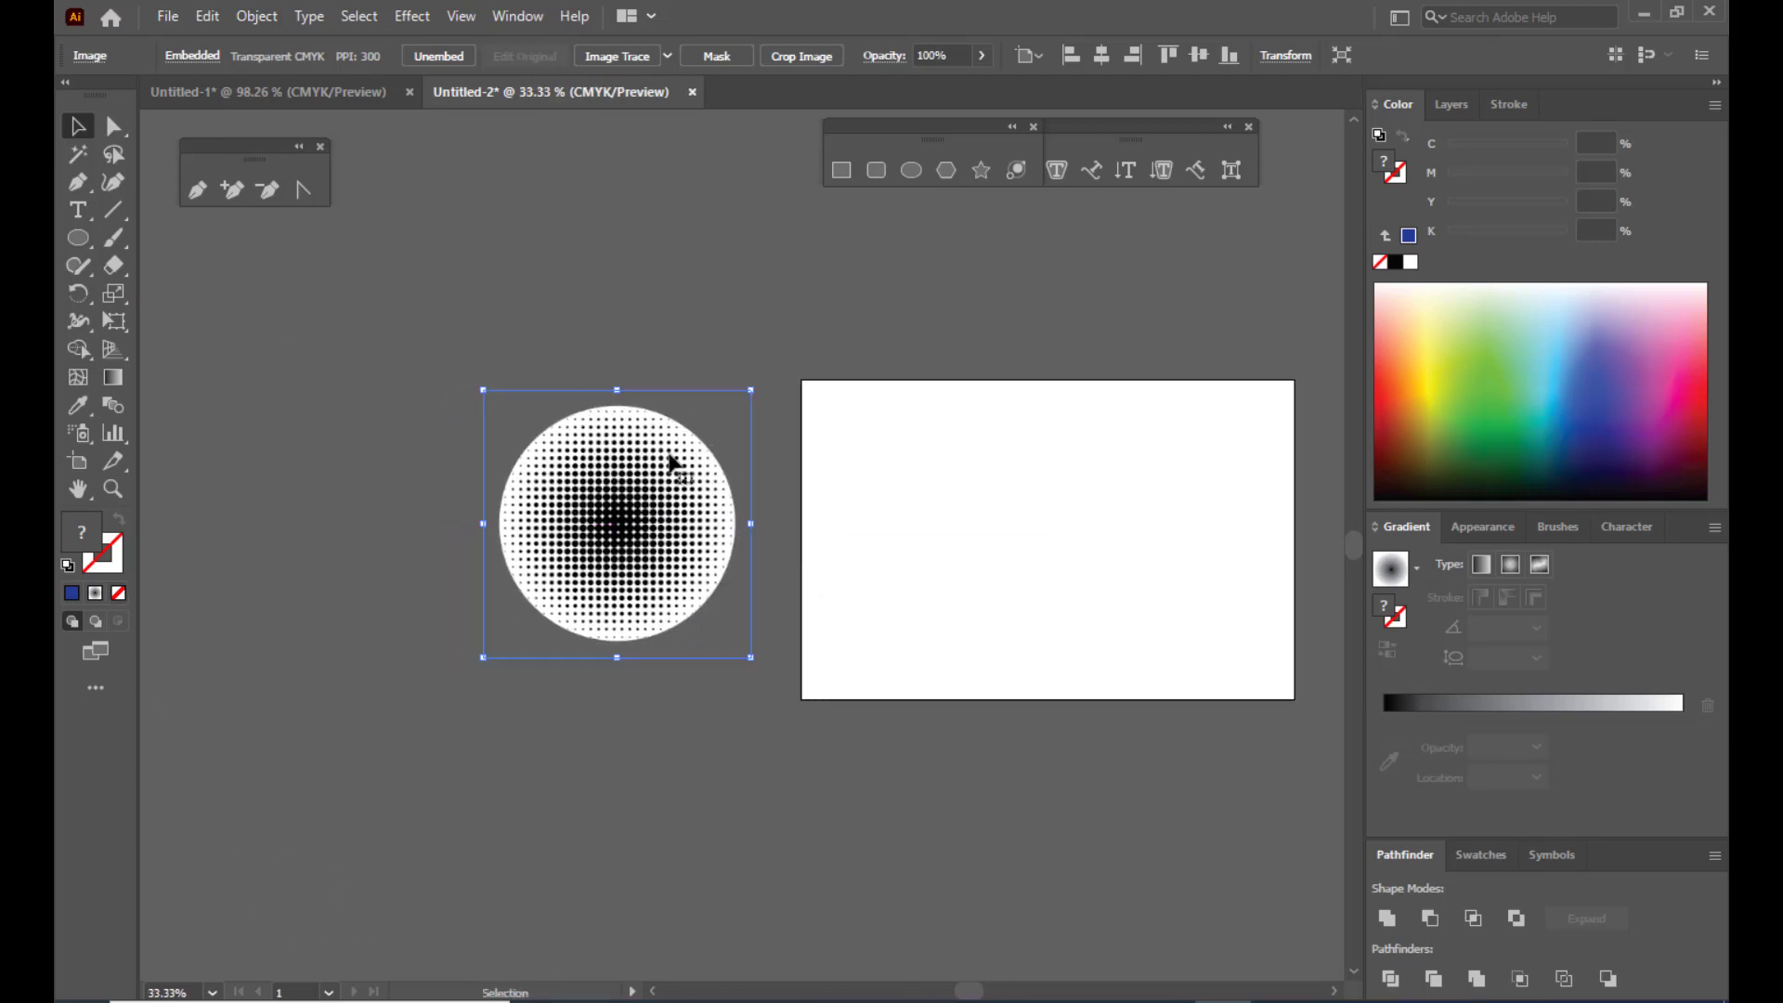
Step: Image-trace the halftone circle in Black and White mode with Ignore White and Preview enabled
left_click(518, 18)
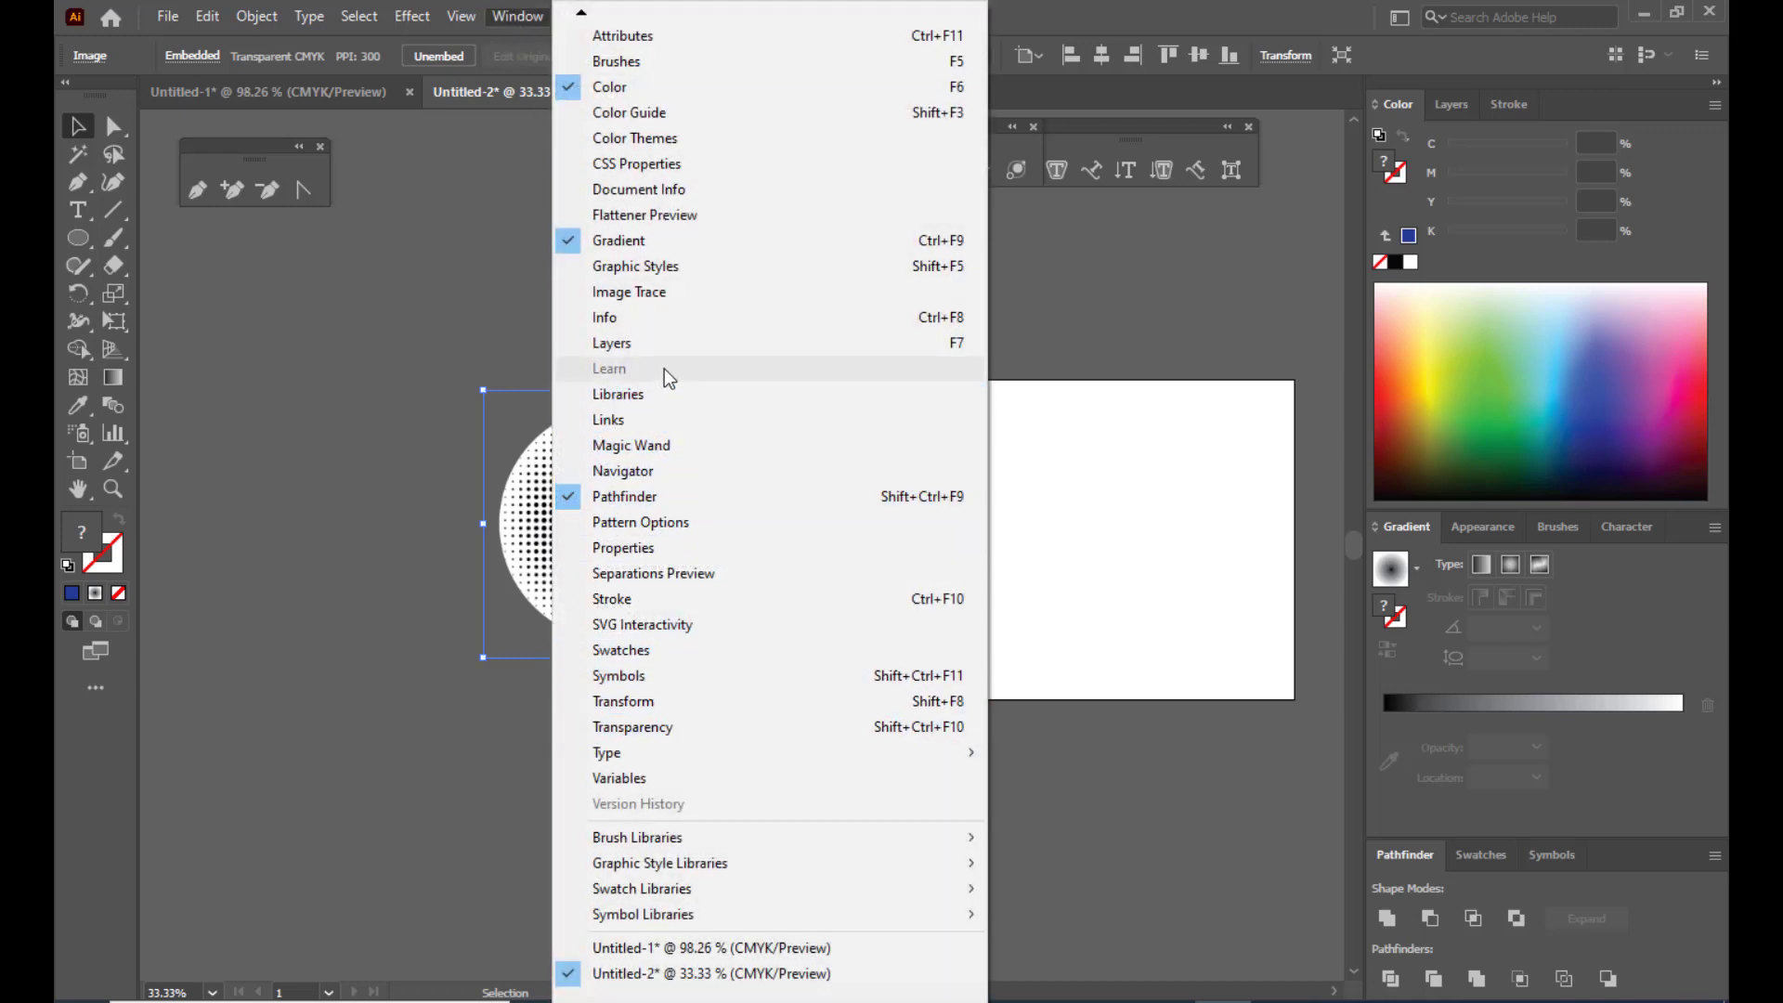
left_click(693, 292)
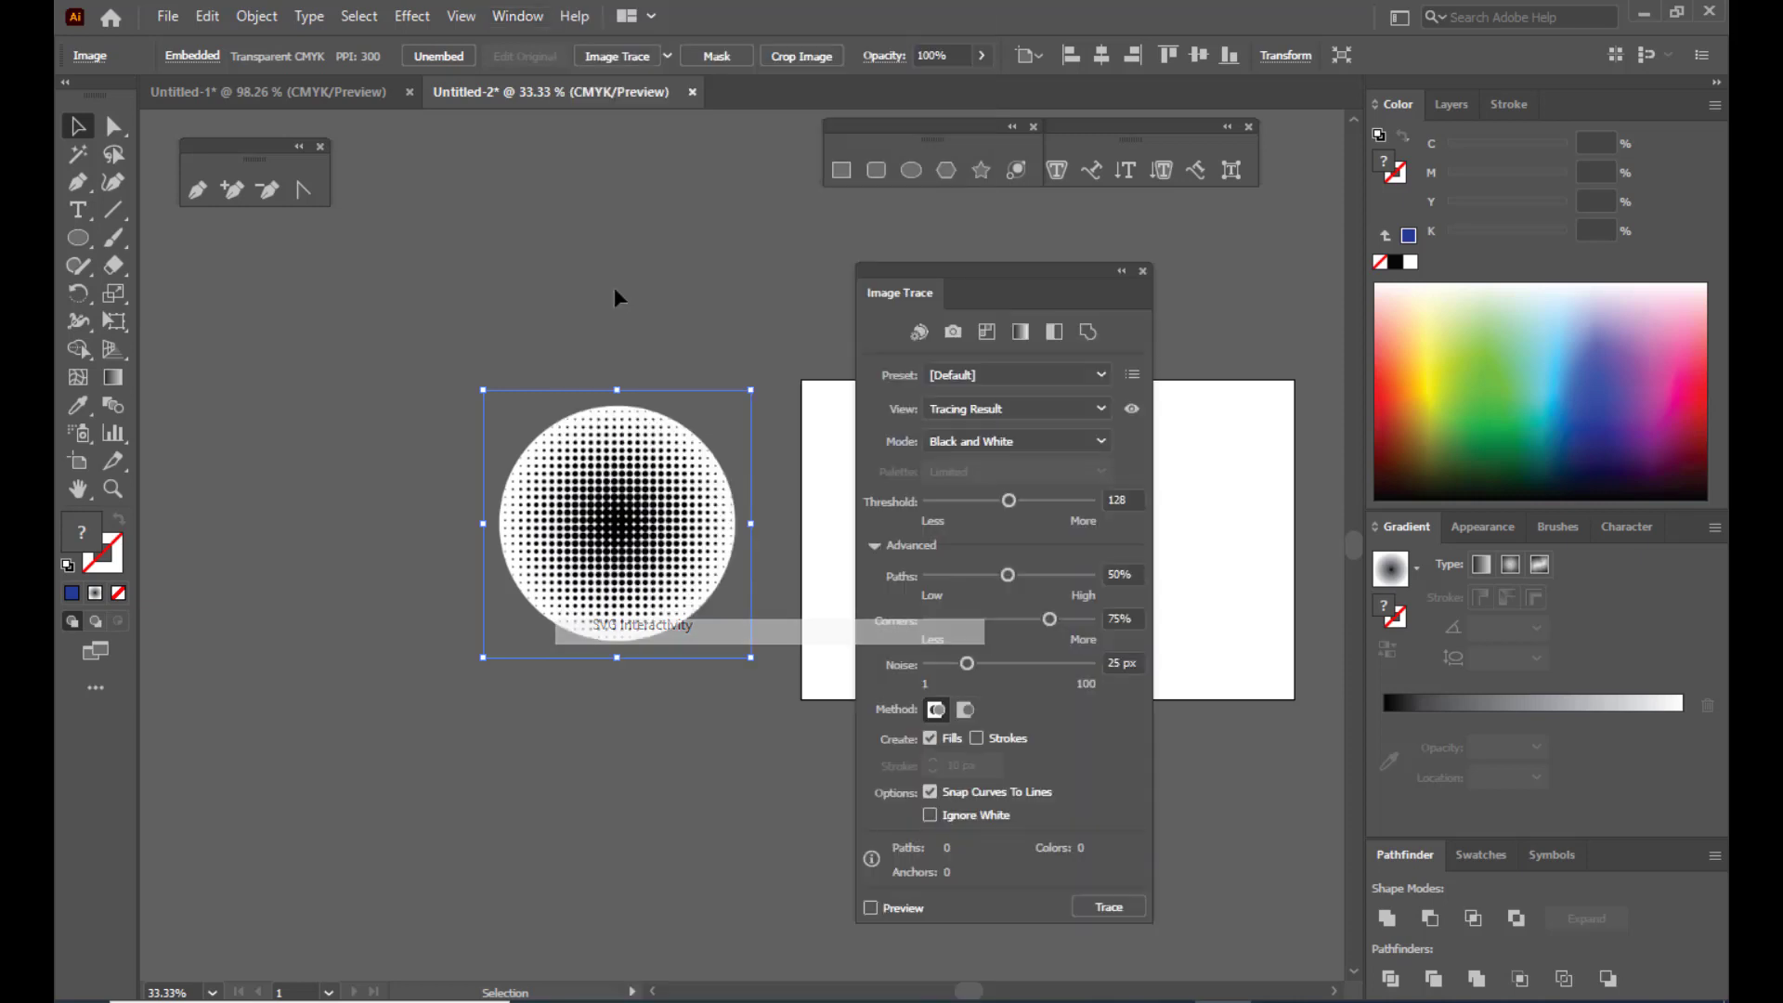
mouse_move(945, 271)
left_mouse_down()
mouse_move(1029, 58)
mouse_move(968, 54)
mouse_move(997, 52)
left_mouse_up()
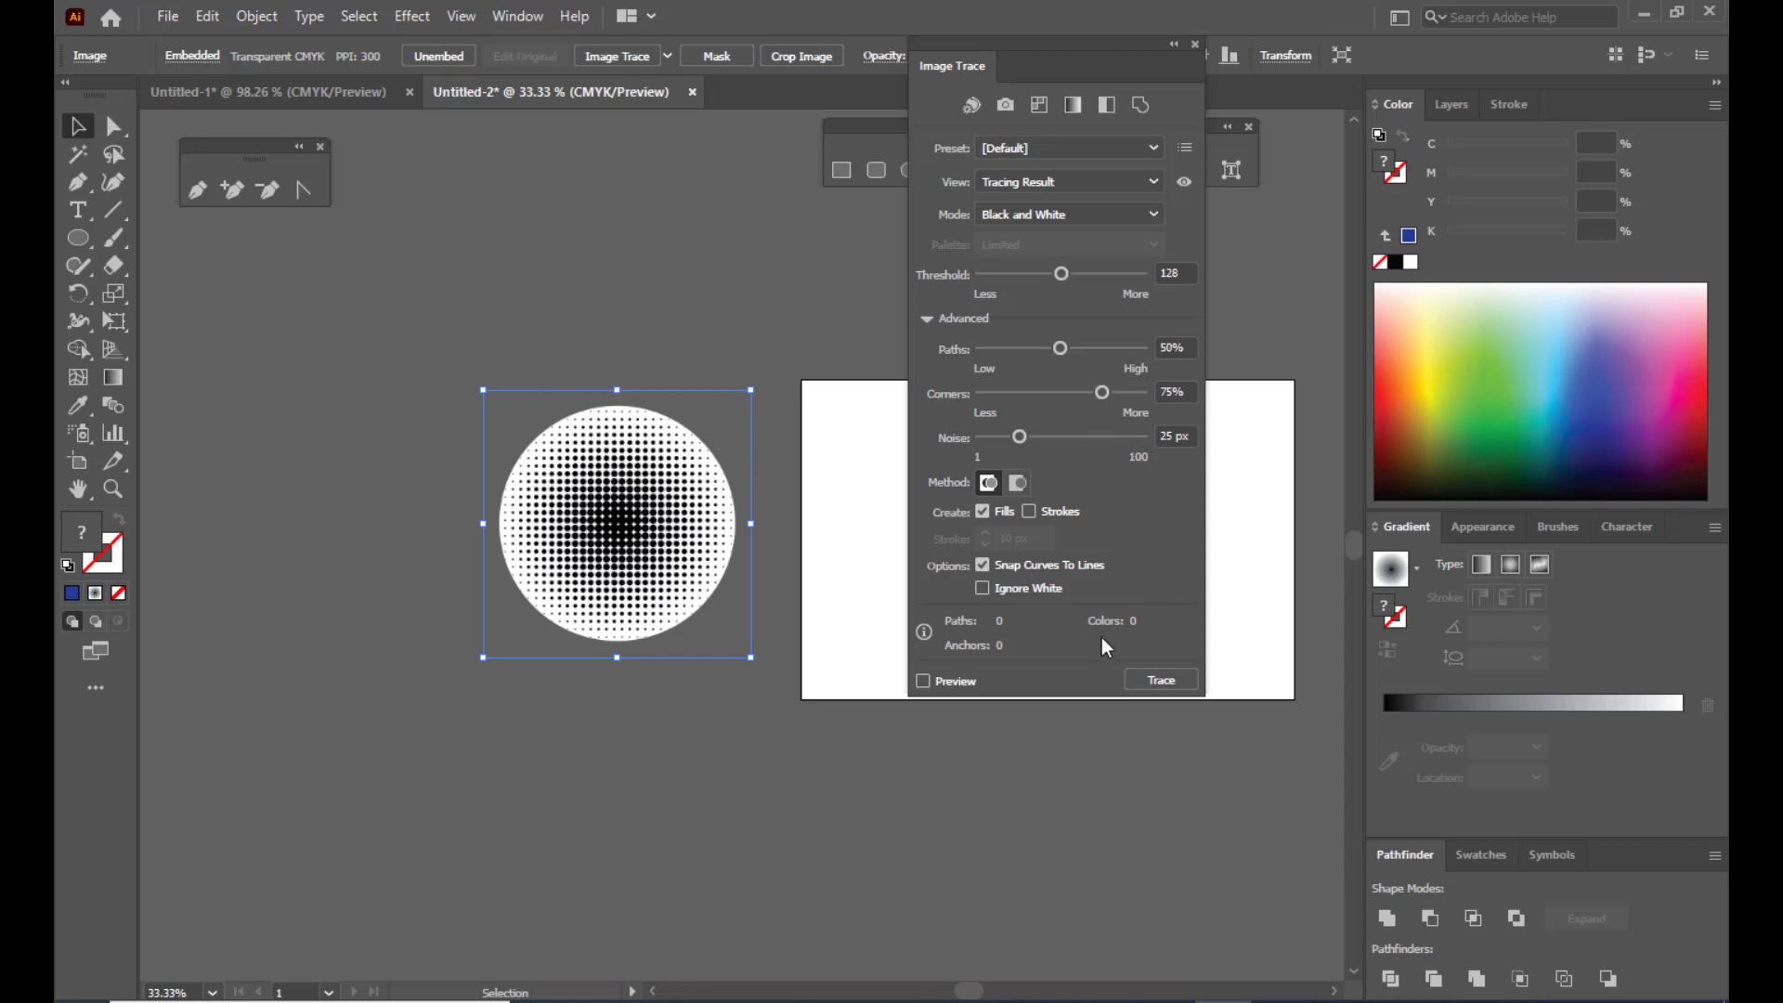
left_click(985, 589)
left_click(924, 683)
left_click(1011, 543)
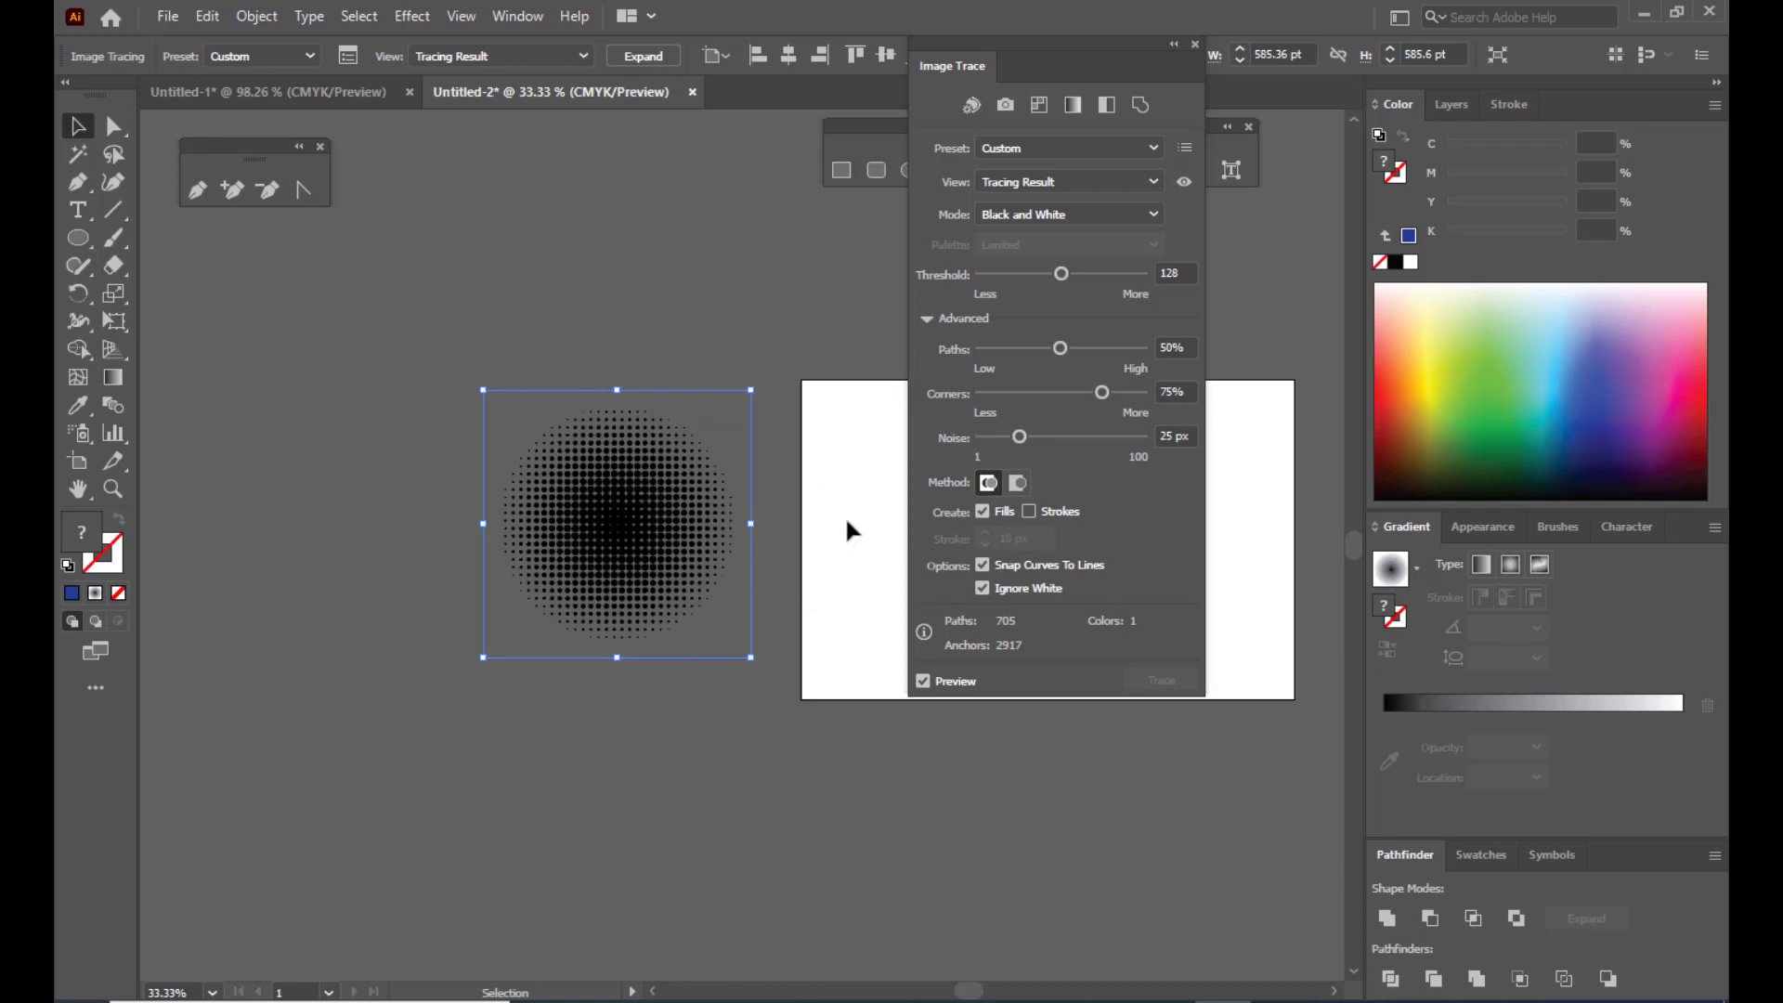
left_click(1196, 45)
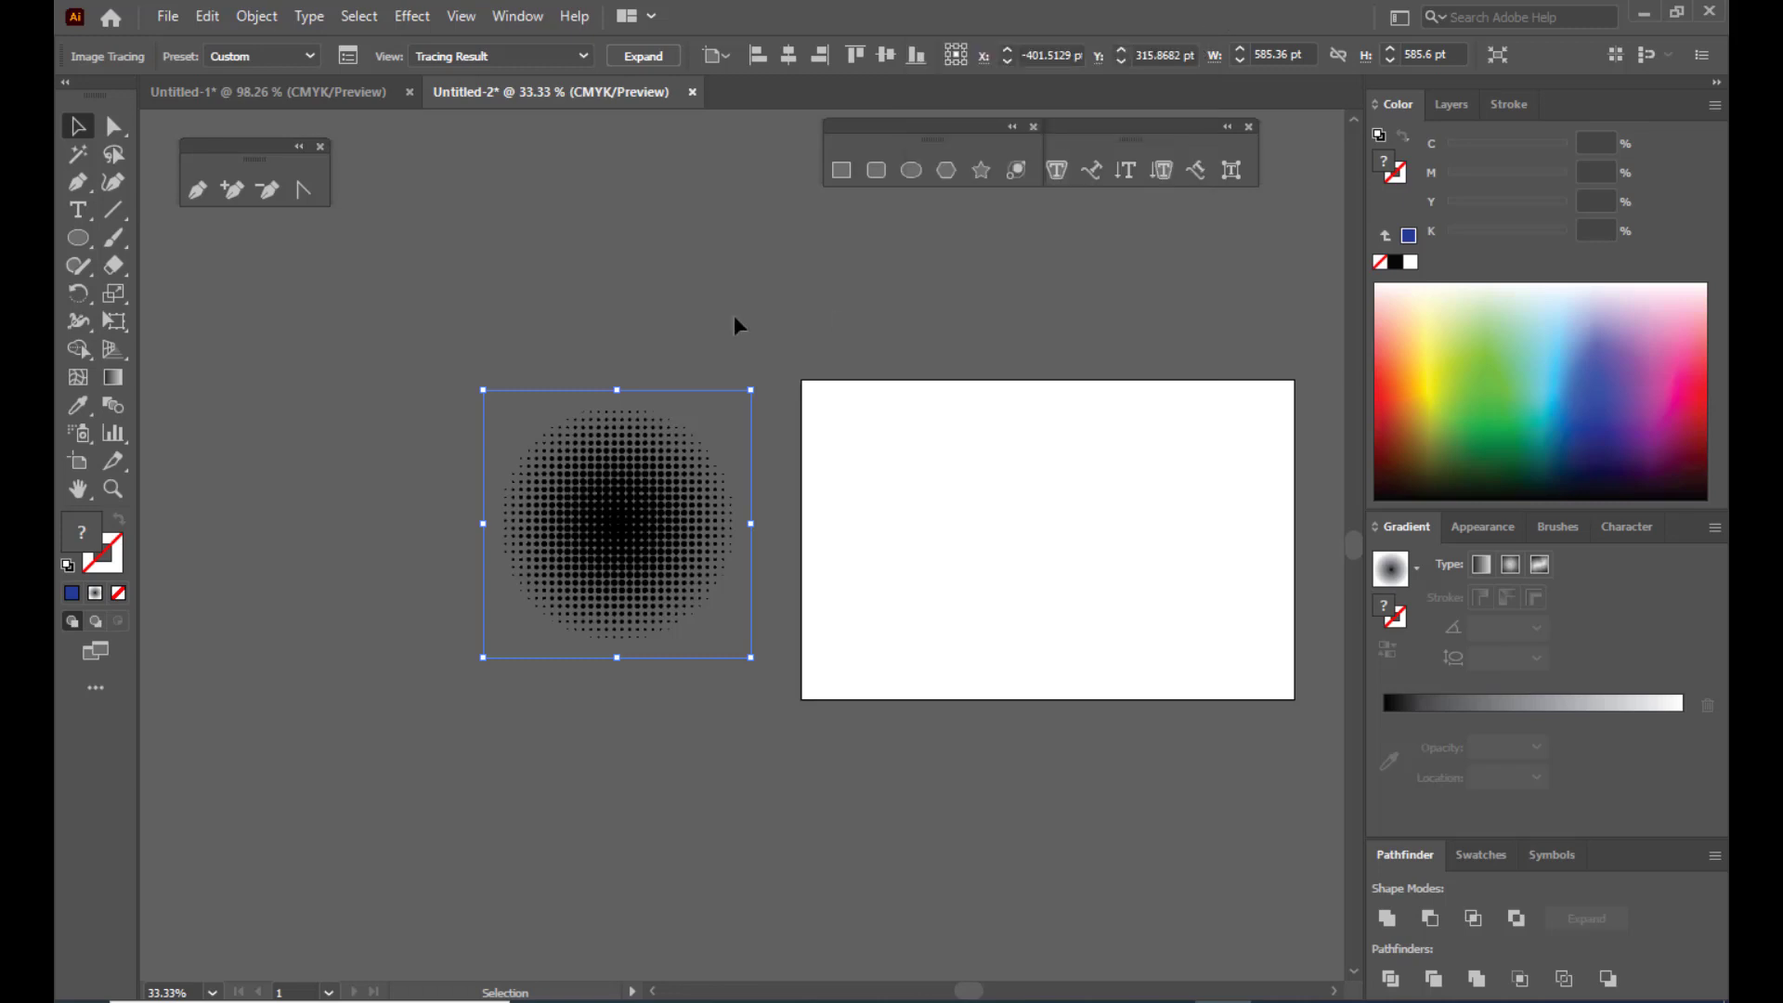
Step: Move the traced halftone slightly down and left, expand it with Object and Fill included, and deselect it
left_click_drag(643, 583, 628, 599)
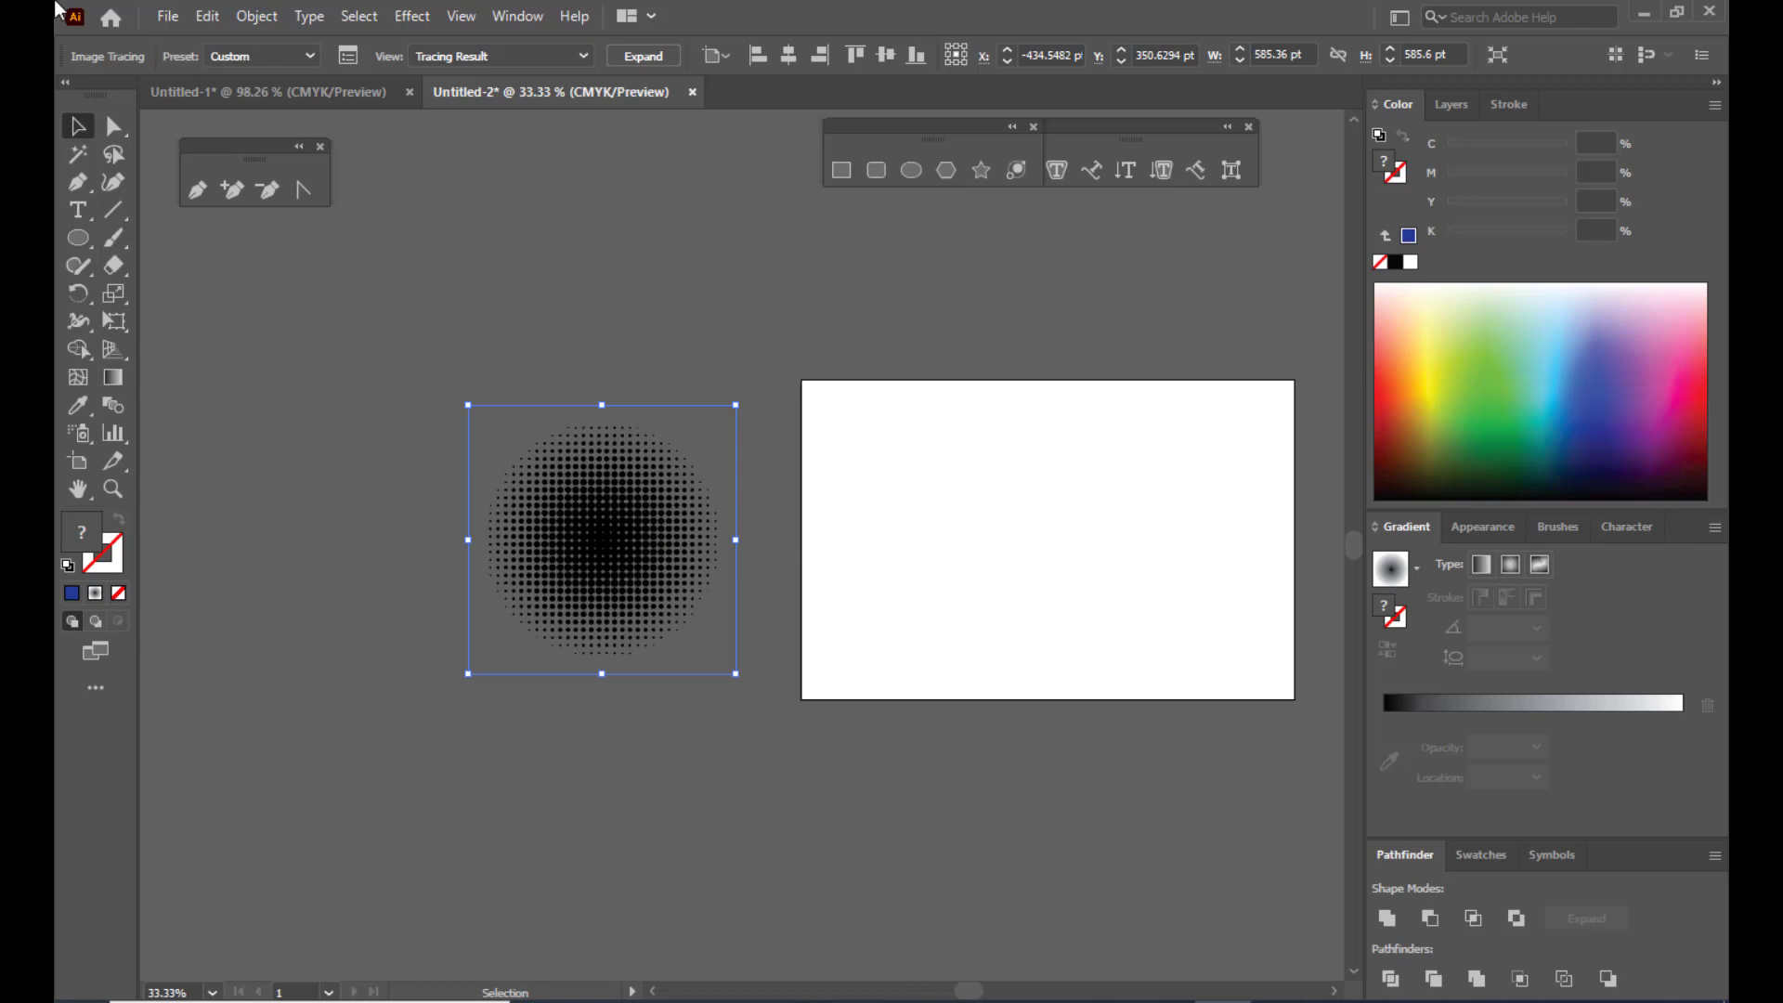
left_click(257, 17)
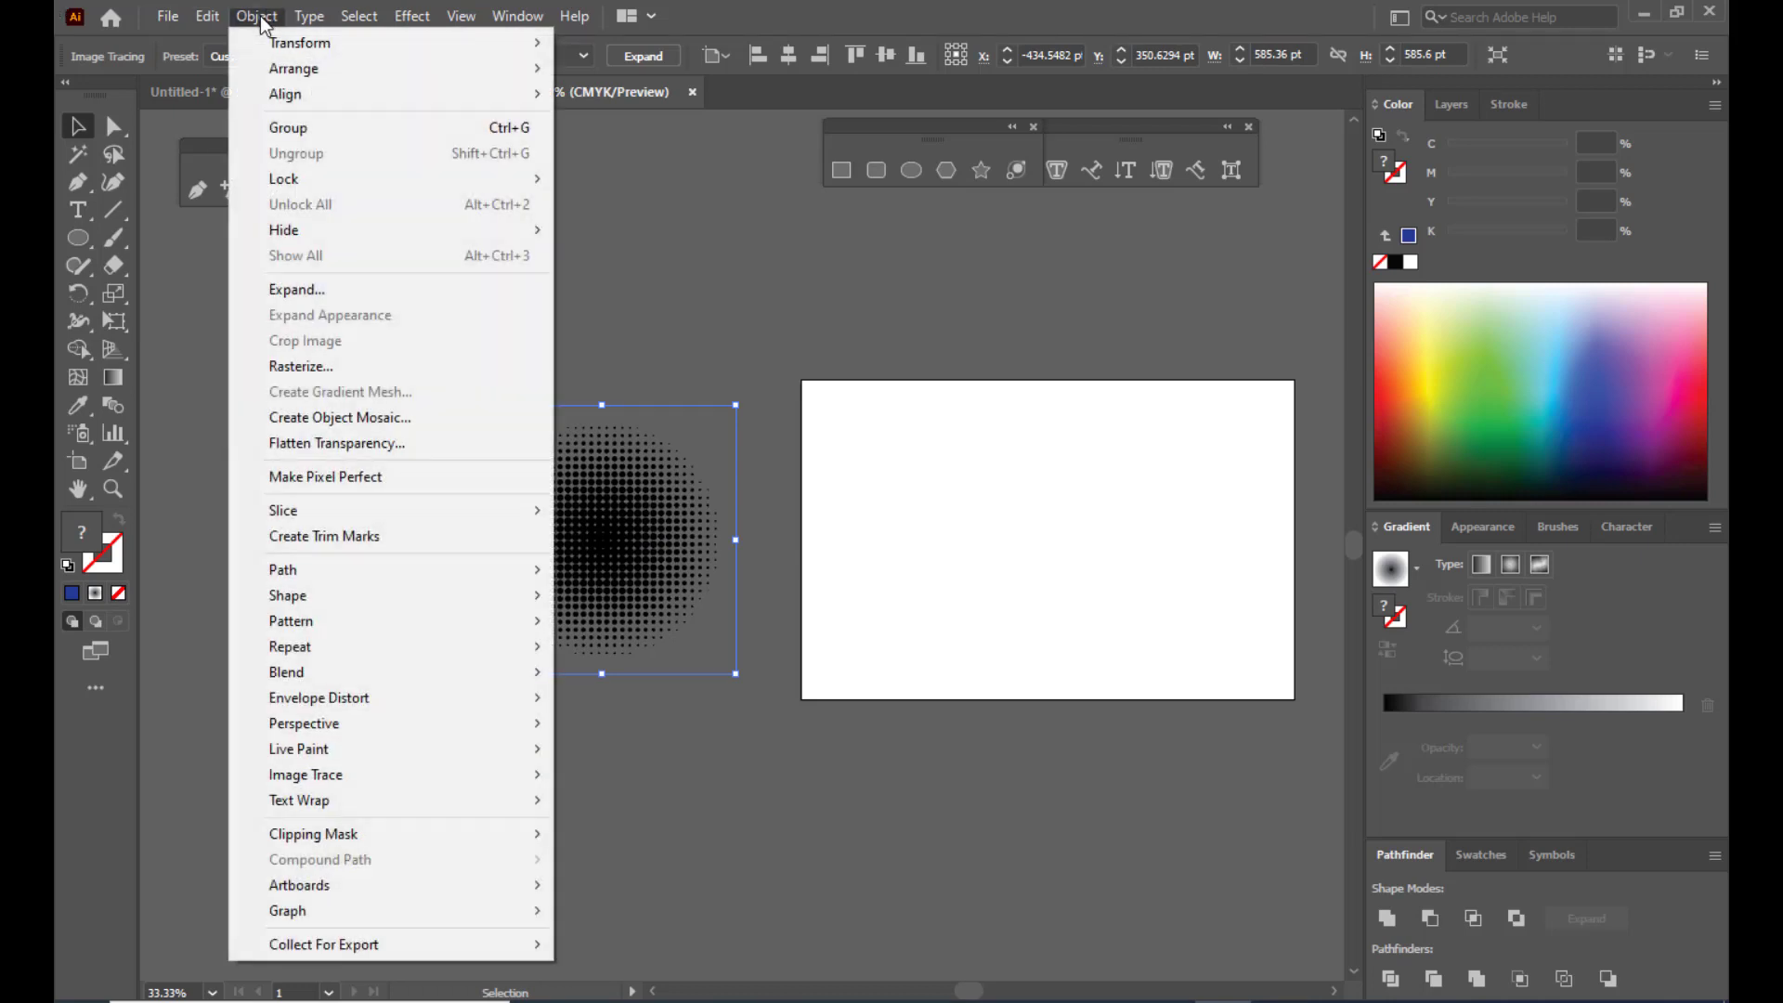
left_click(323, 291)
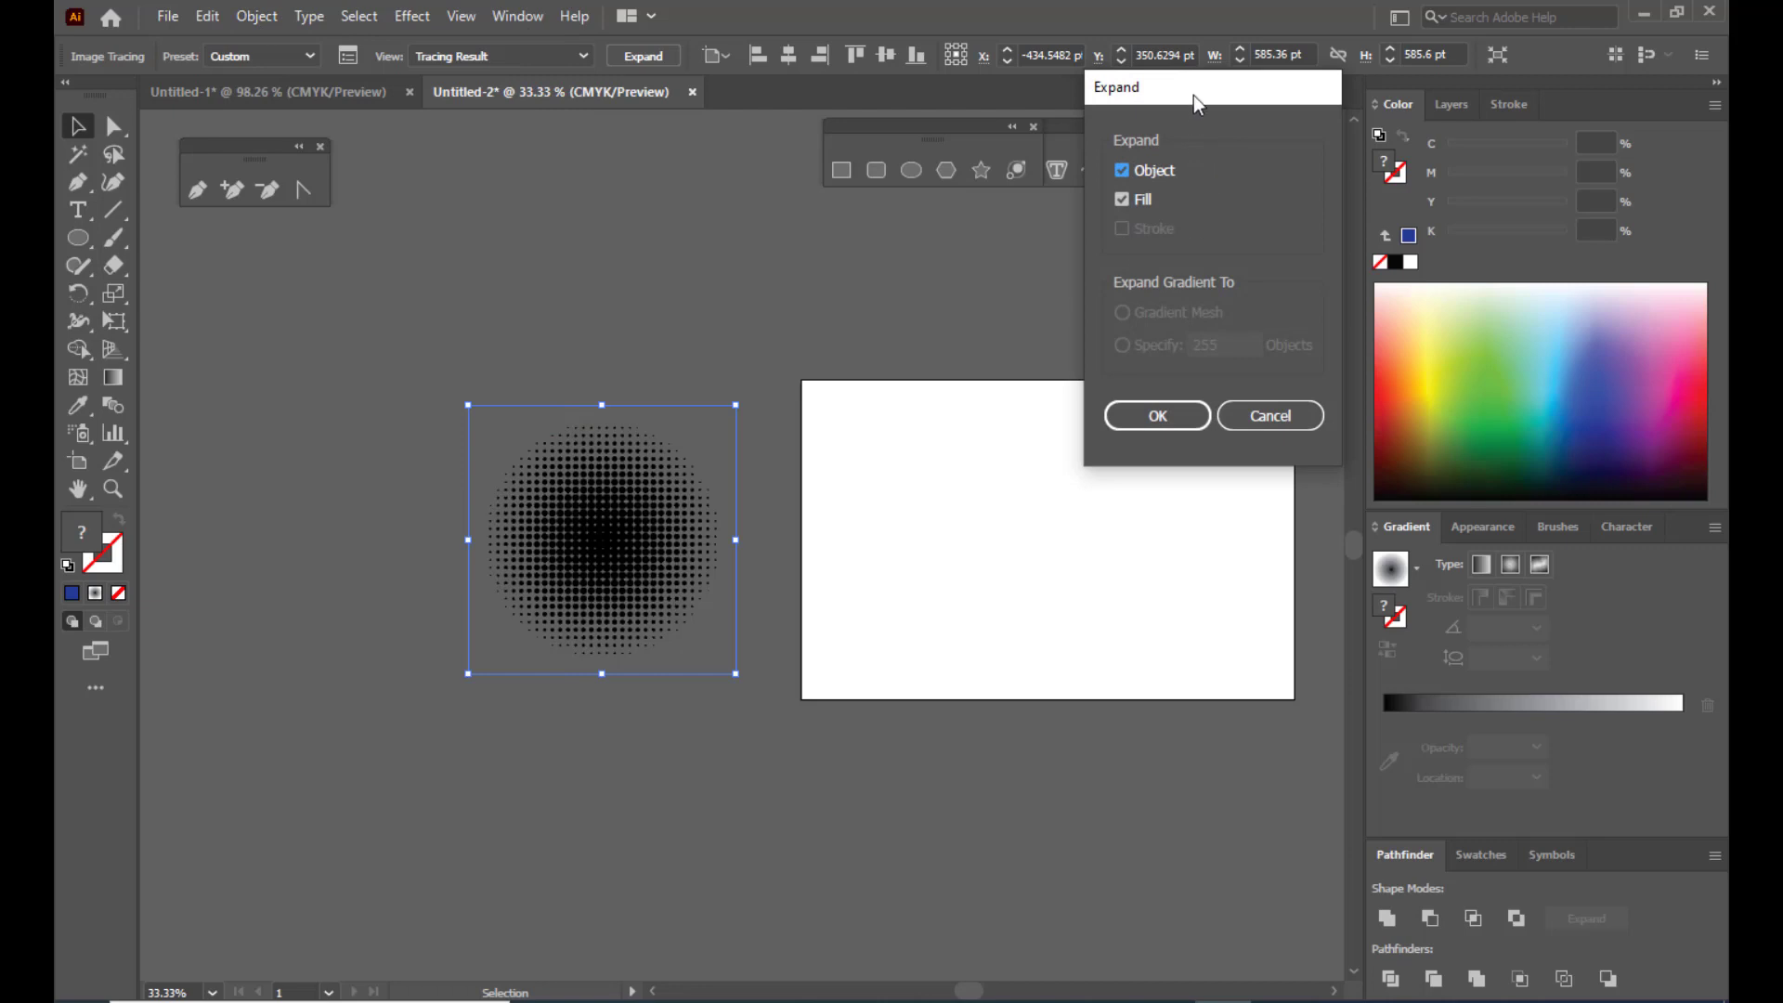
left_click_drag(1195, 95, 1105, 95)
left_click(1066, 411)
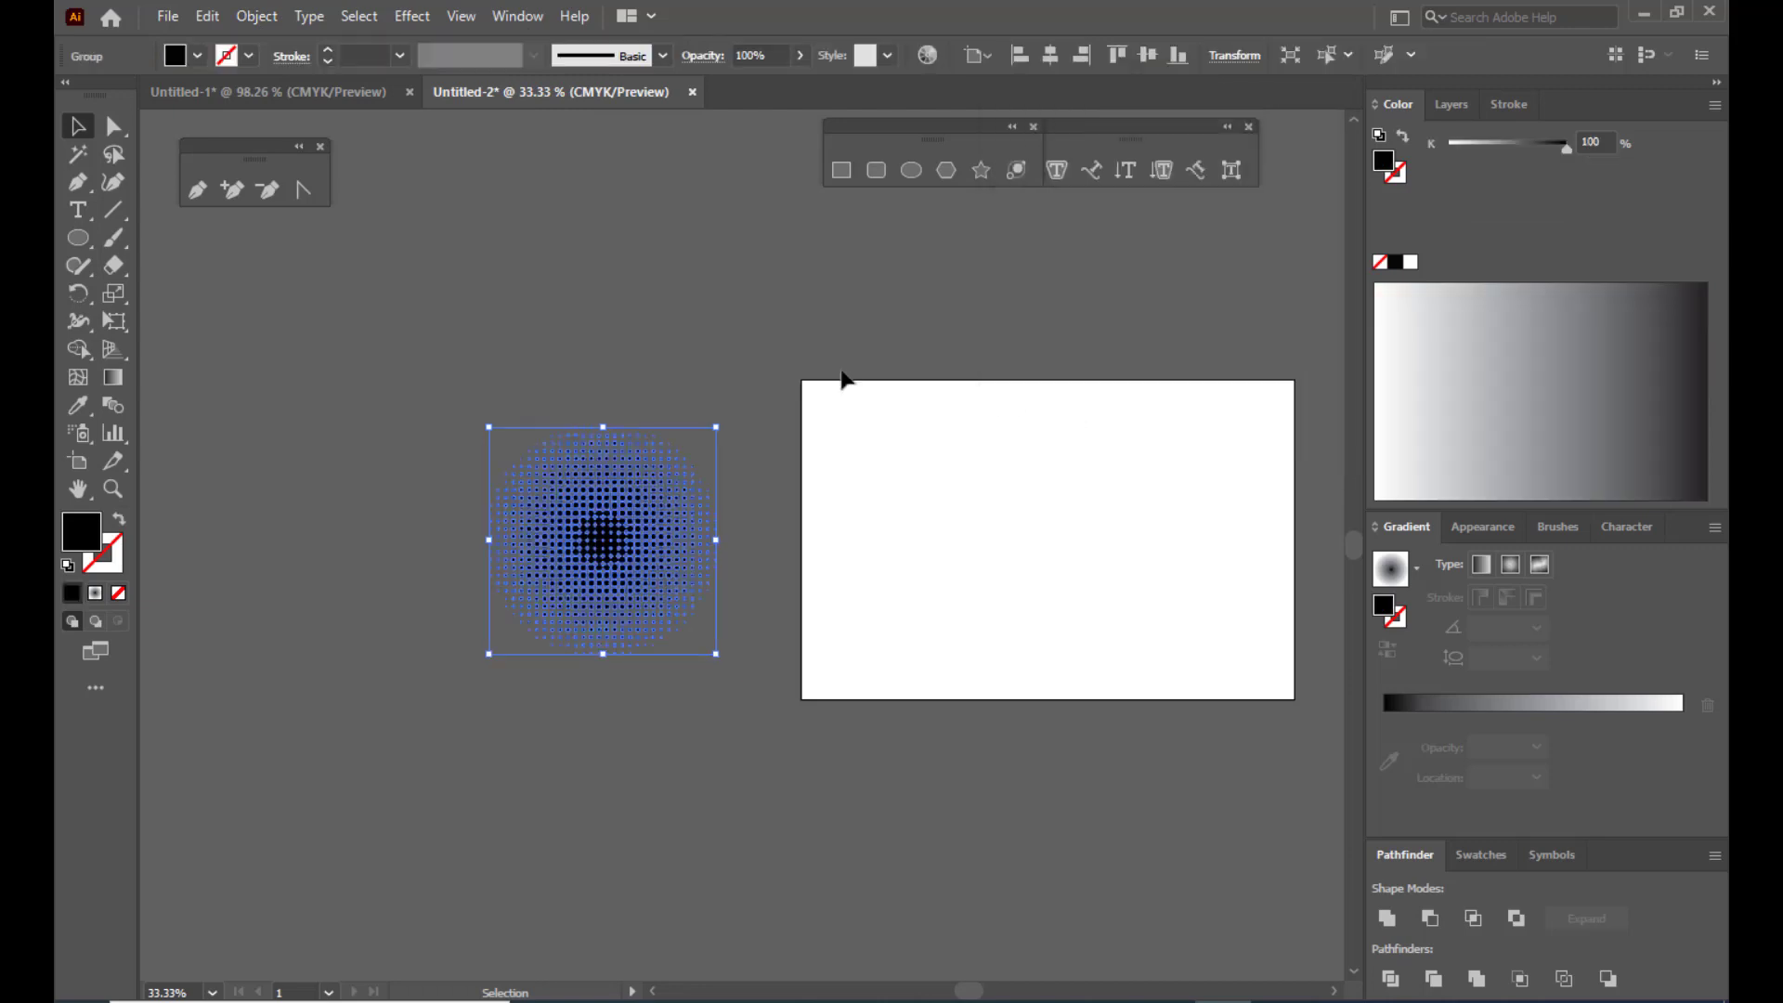
left_click(665, 387)
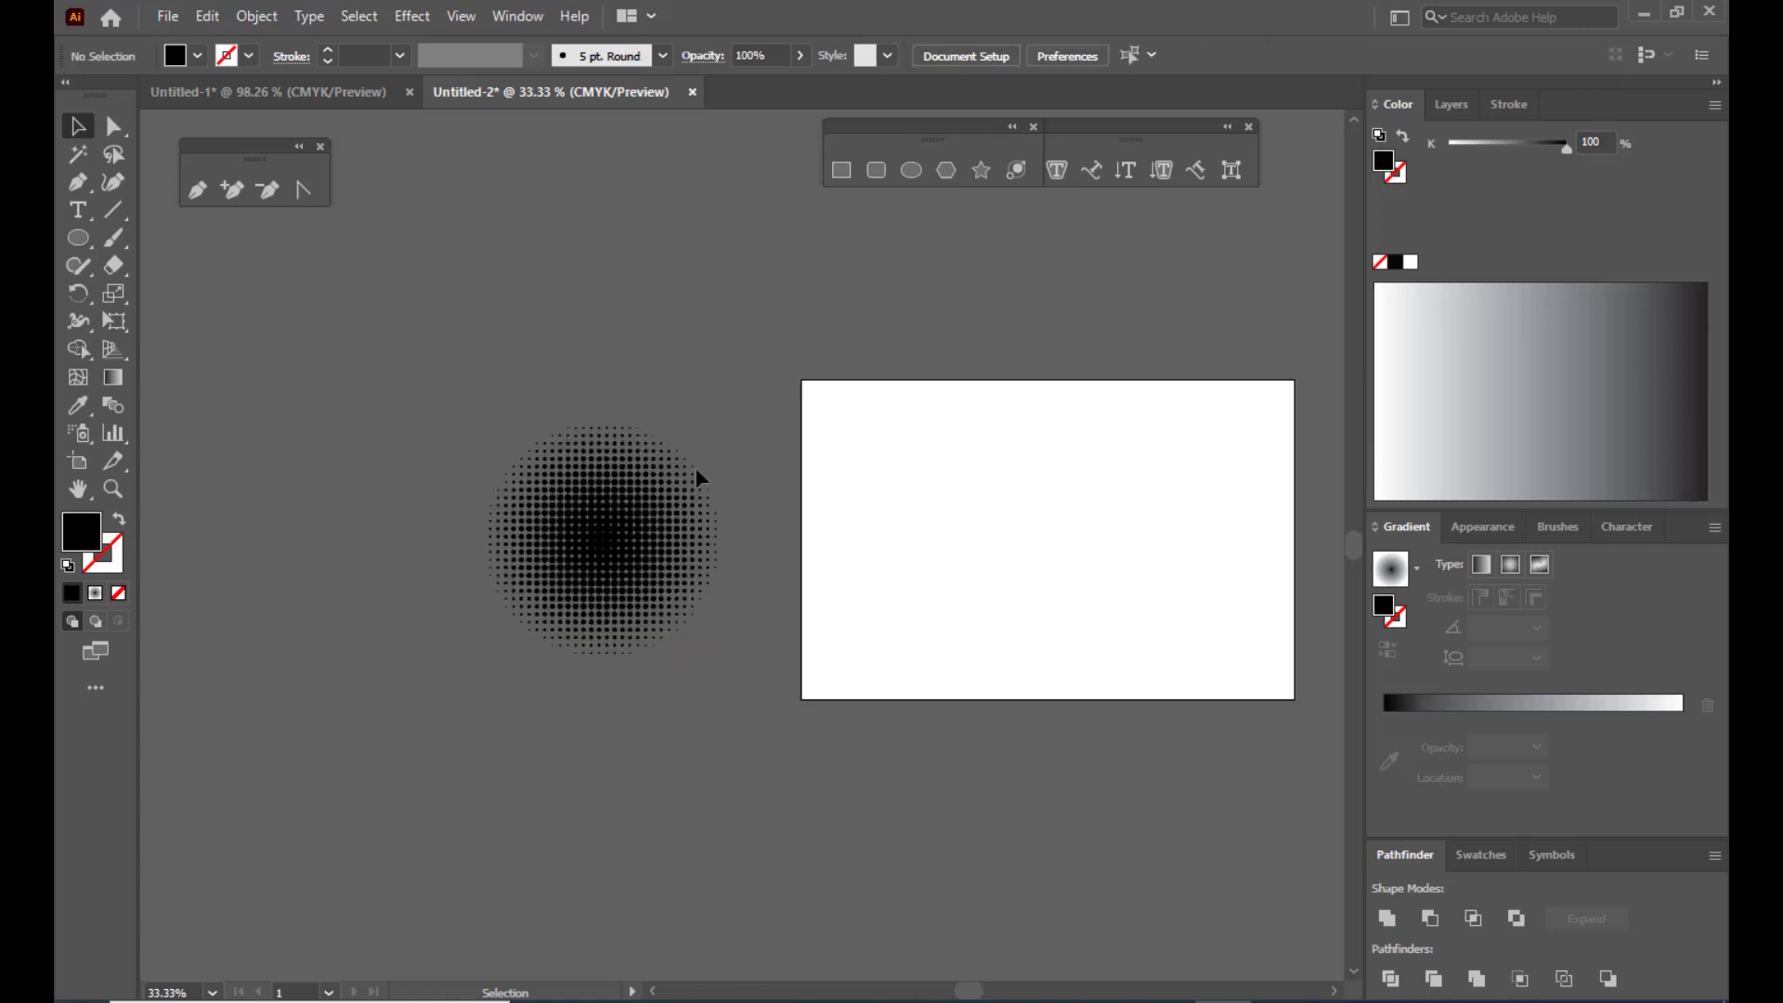
Step: Try to recolour the fill of the expanded halftone dots to red, FF081A
left_click(648, 520)
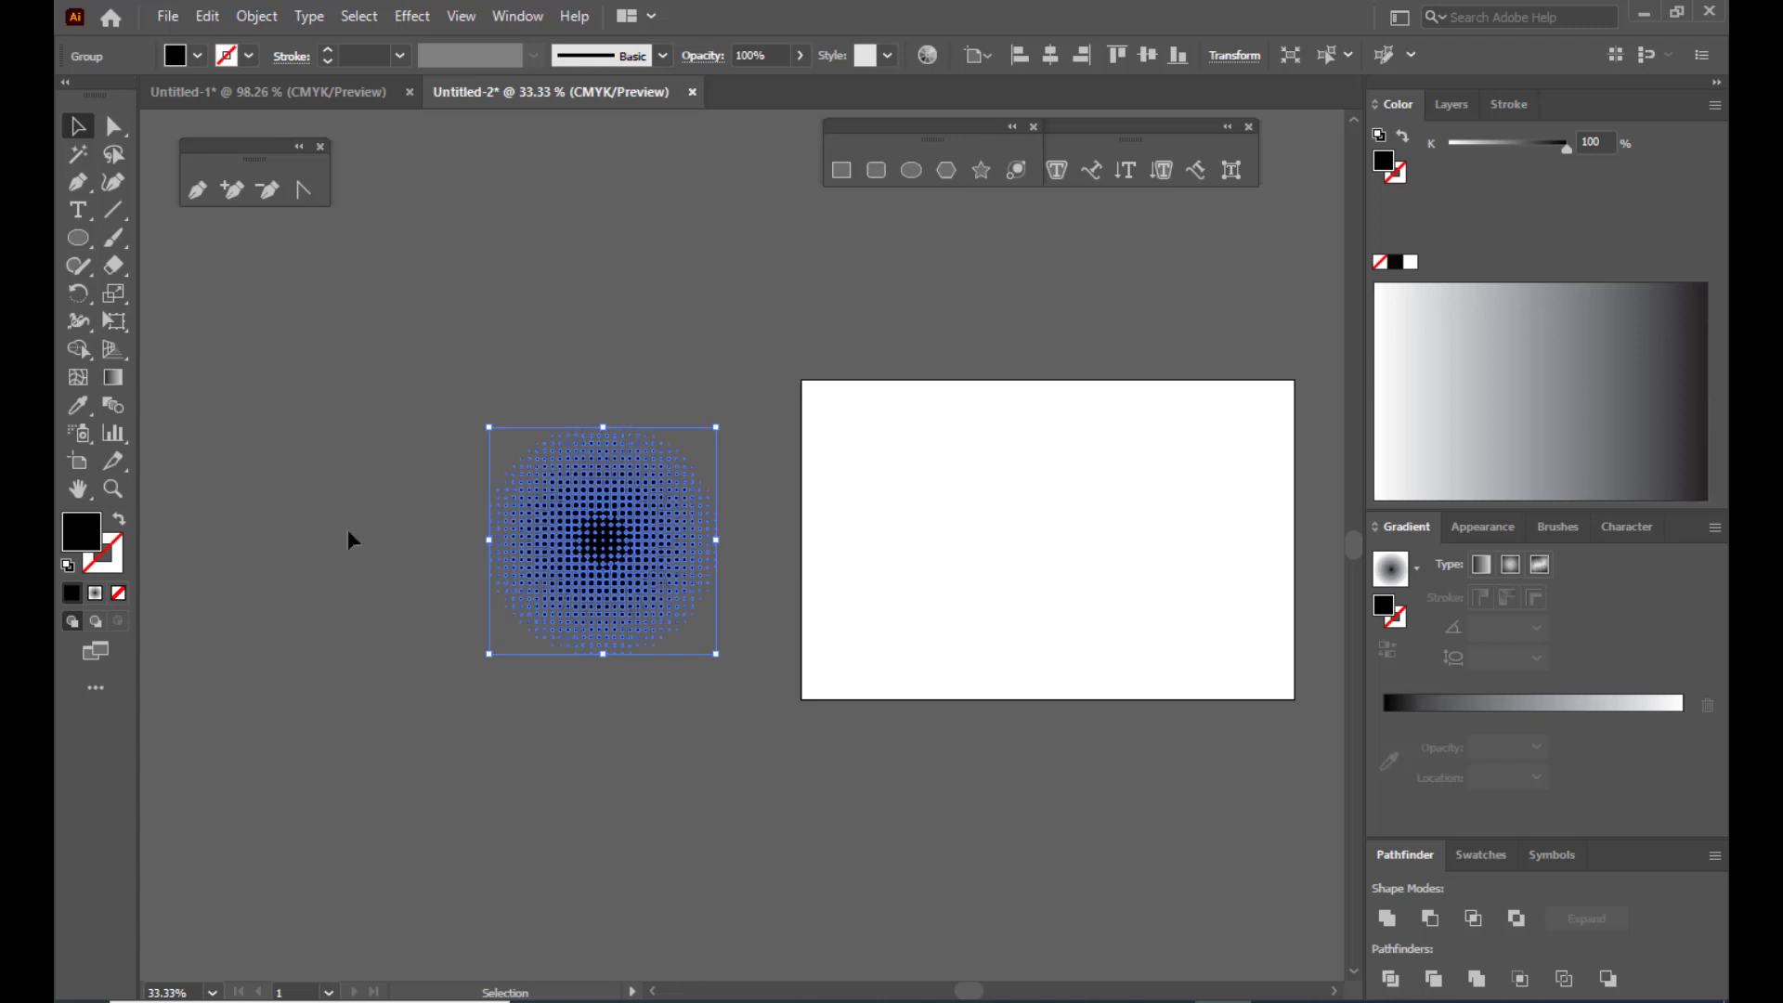
double_click(81, 541)
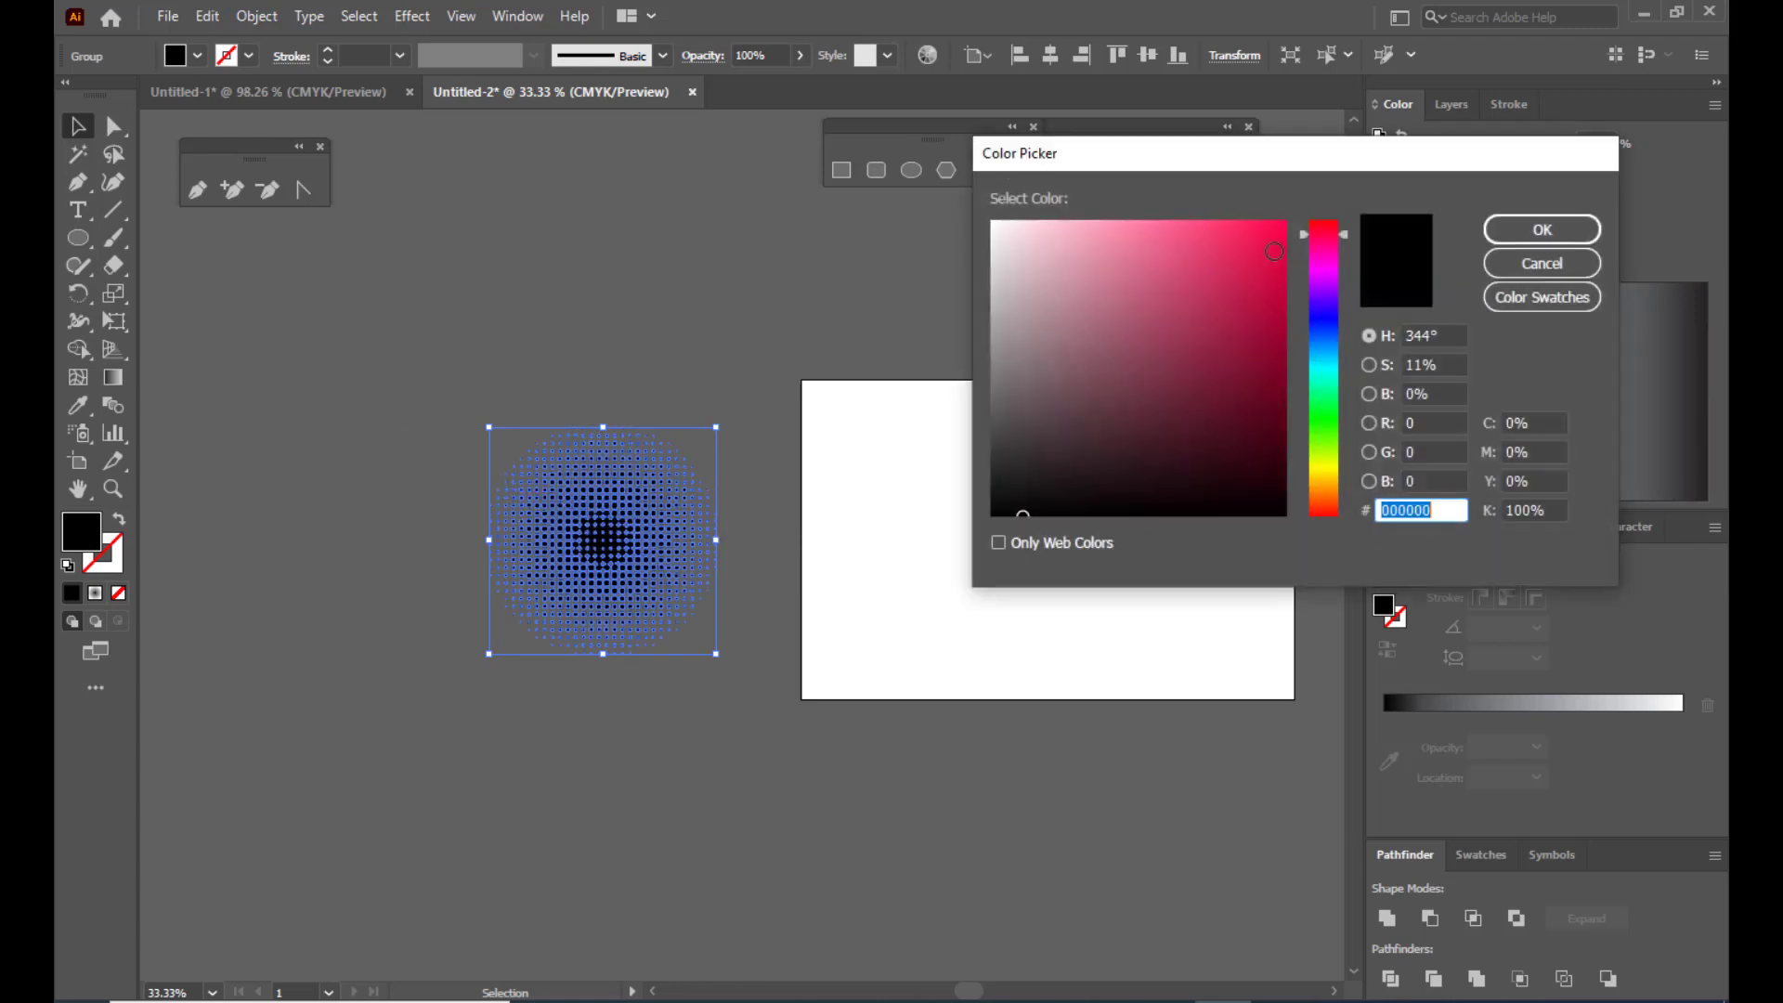
left_click(1329, 223)
left_click(1280, 221)
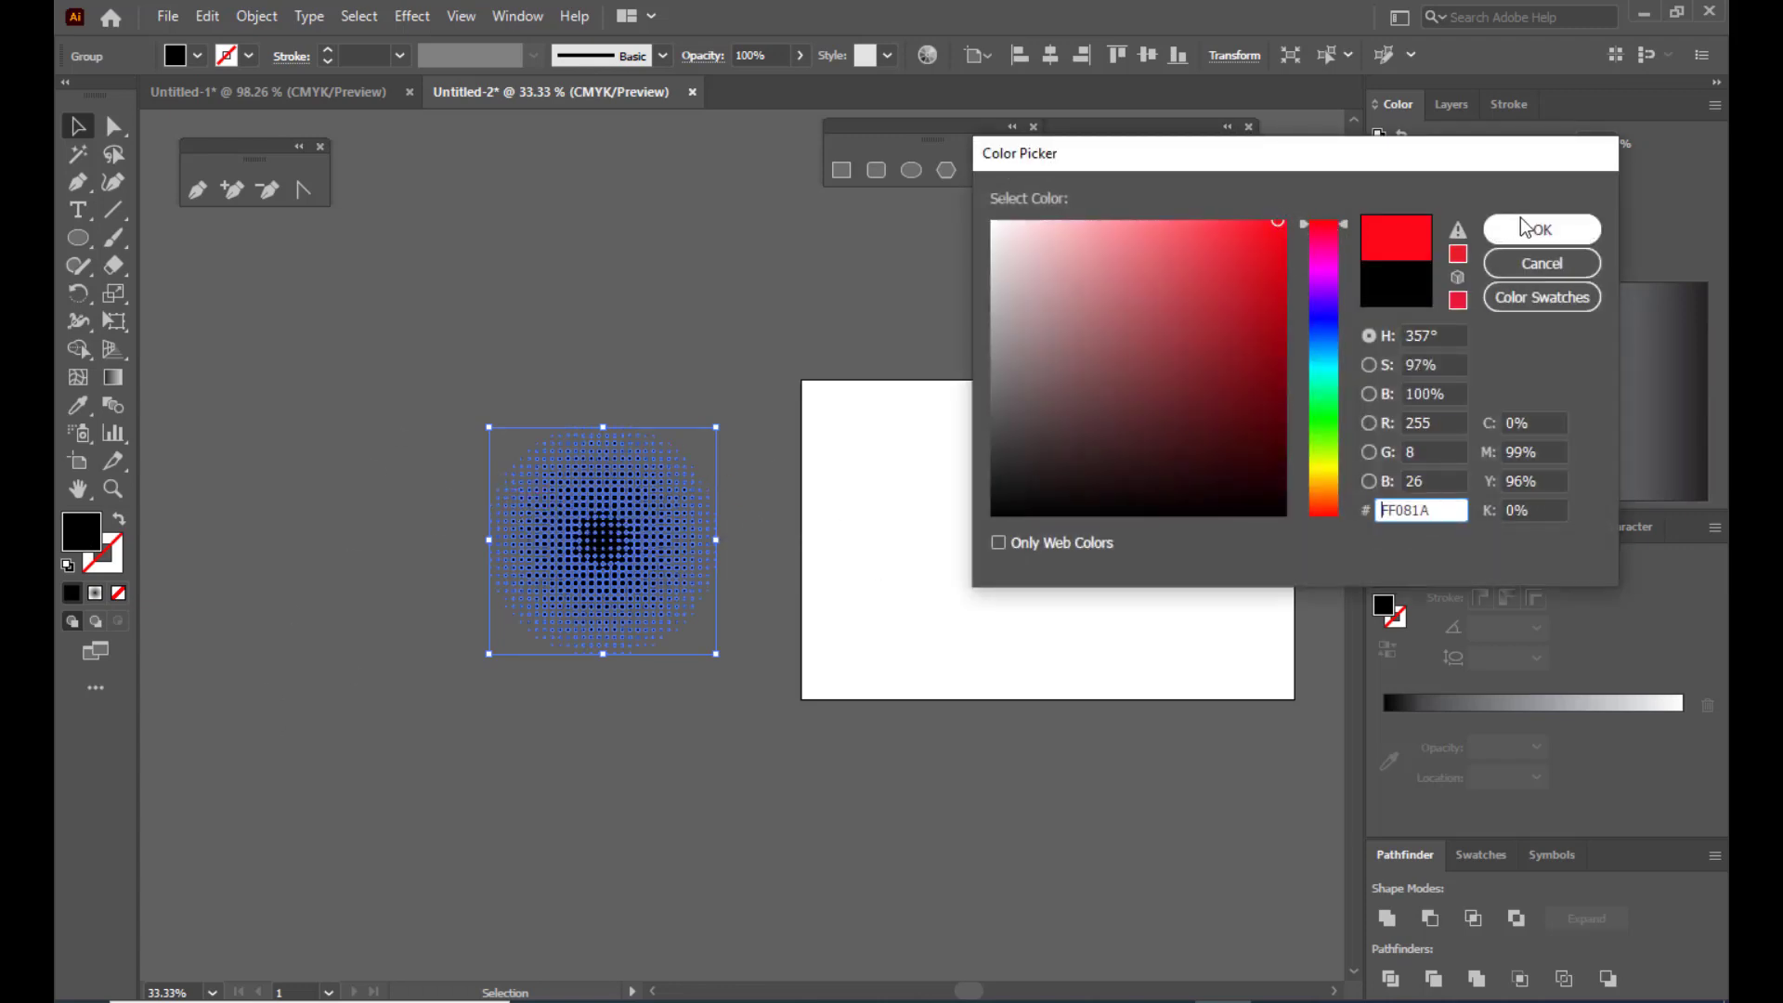
left_click(1542, 229)
left_click(739, 269)
Step: Fill the expanded halftone dots with the CMYK Red swatch and deselect them
left_click(571, 578)
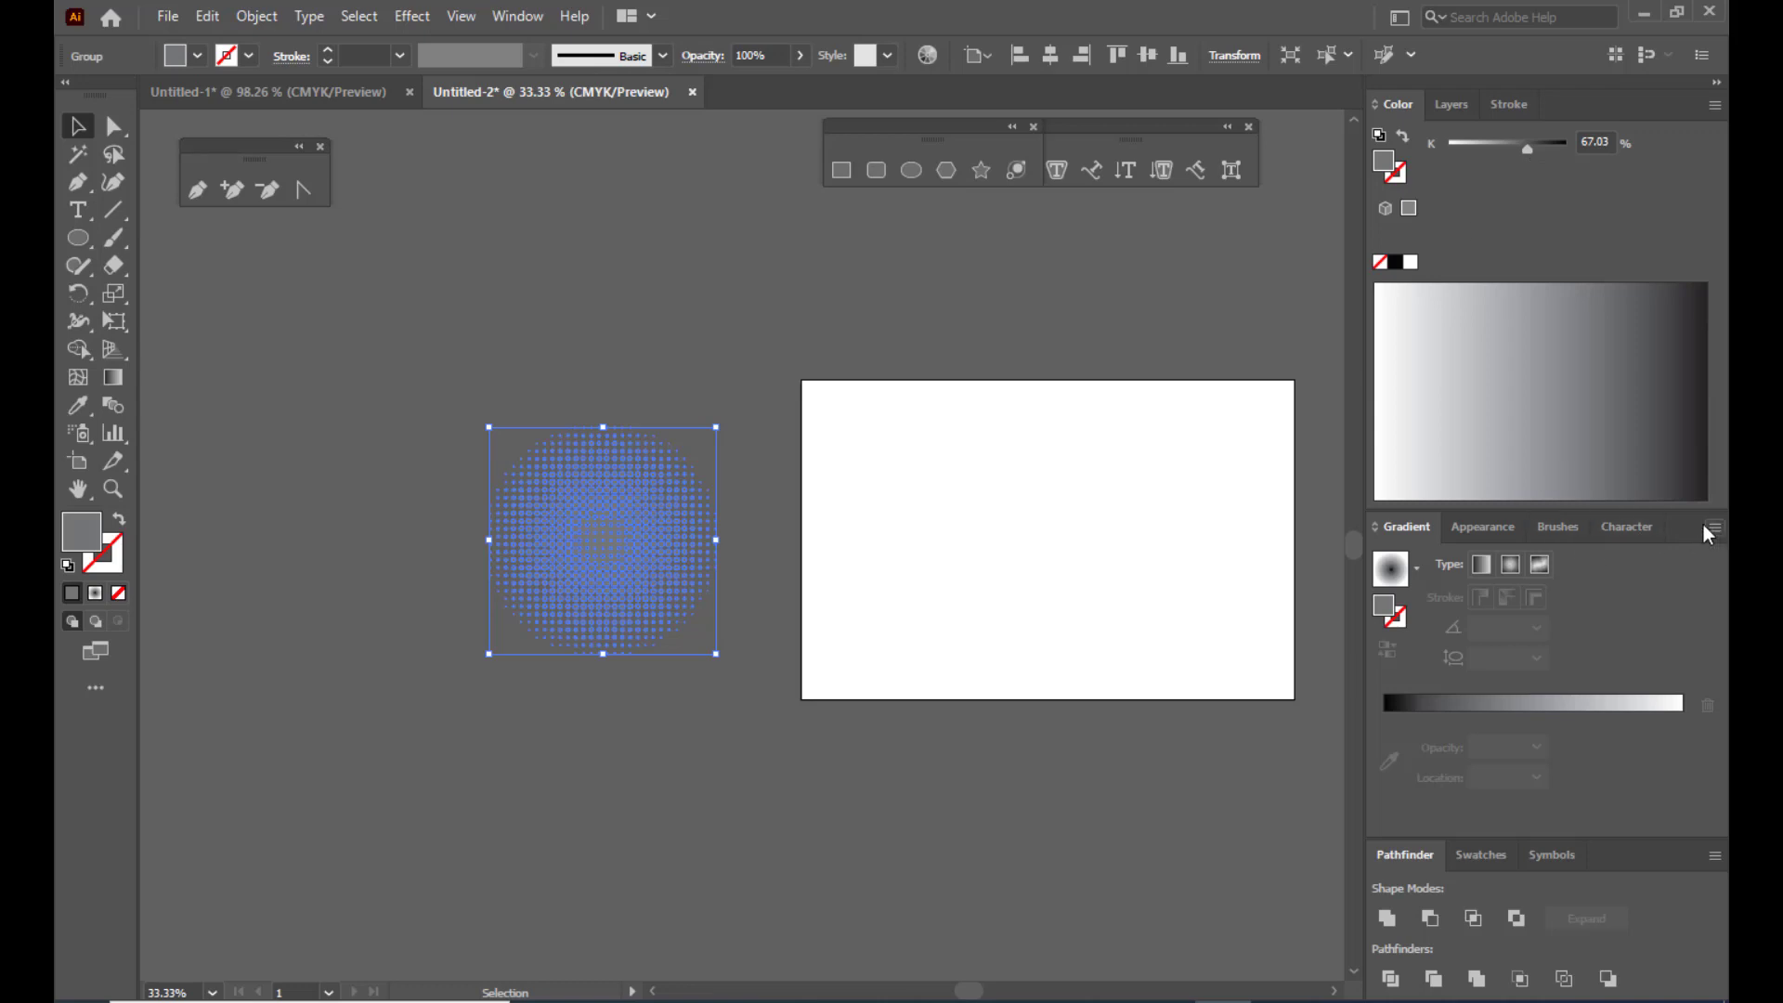
left_click(198, 58)
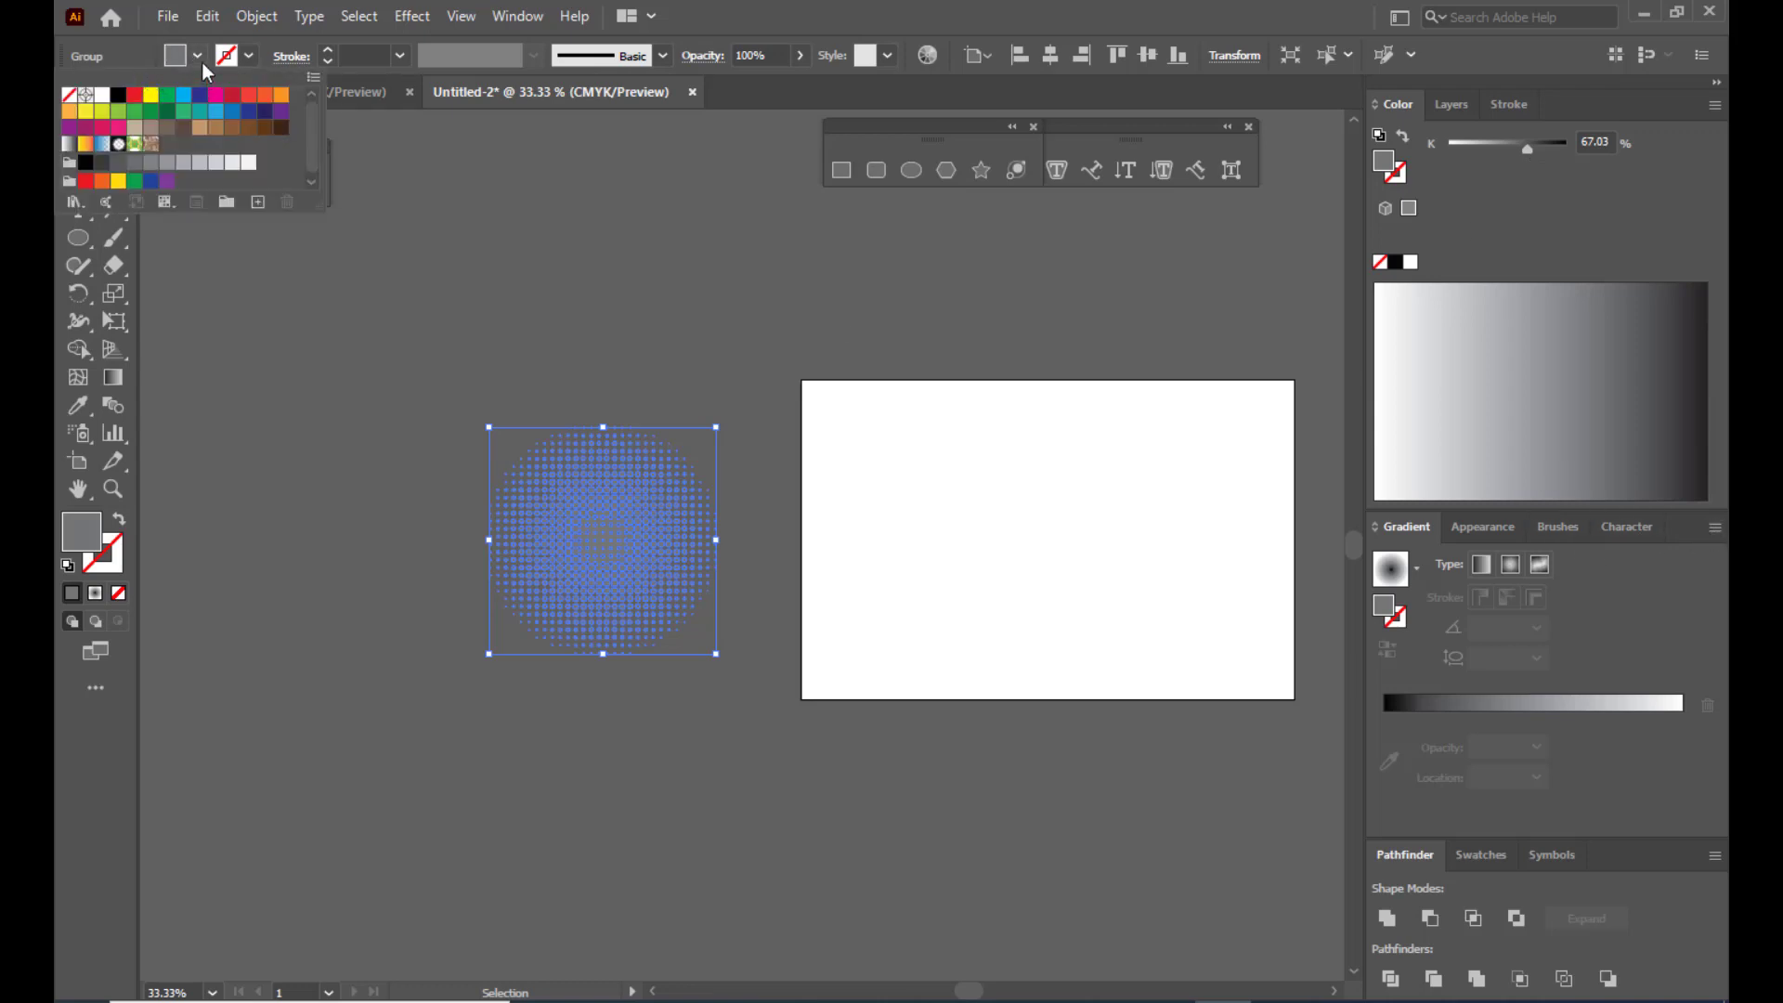
left_click(134, 95)
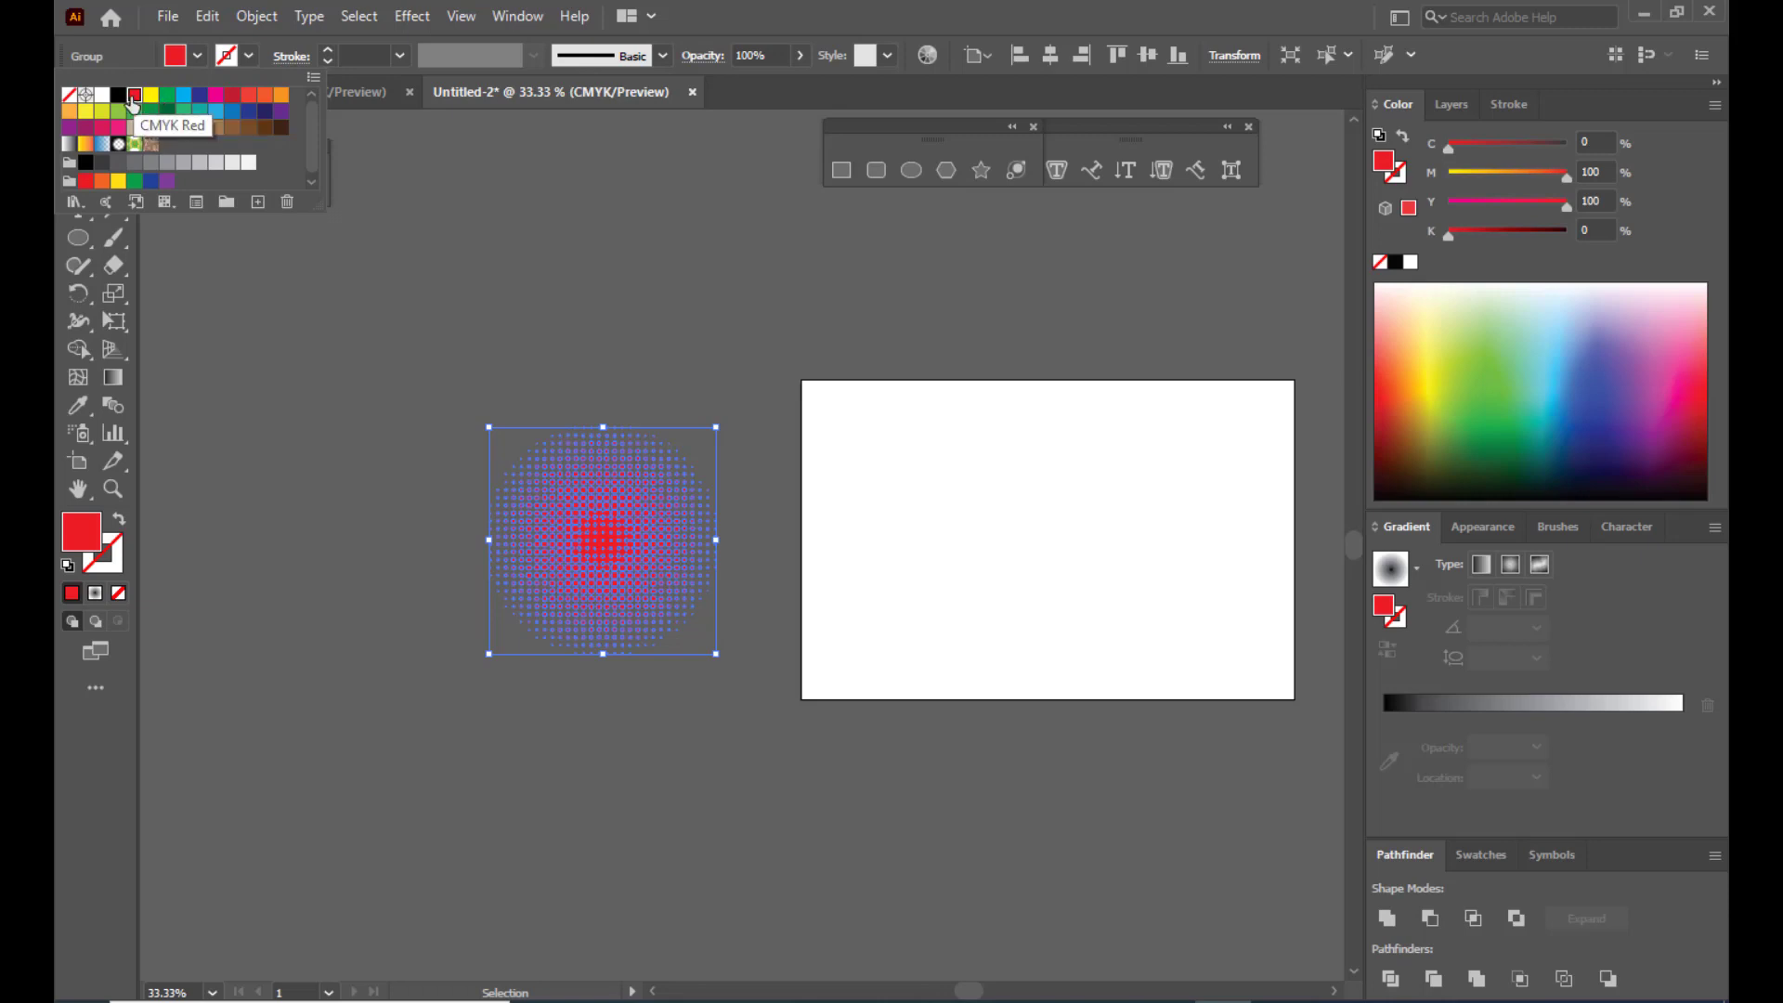
left_click(597, 220)
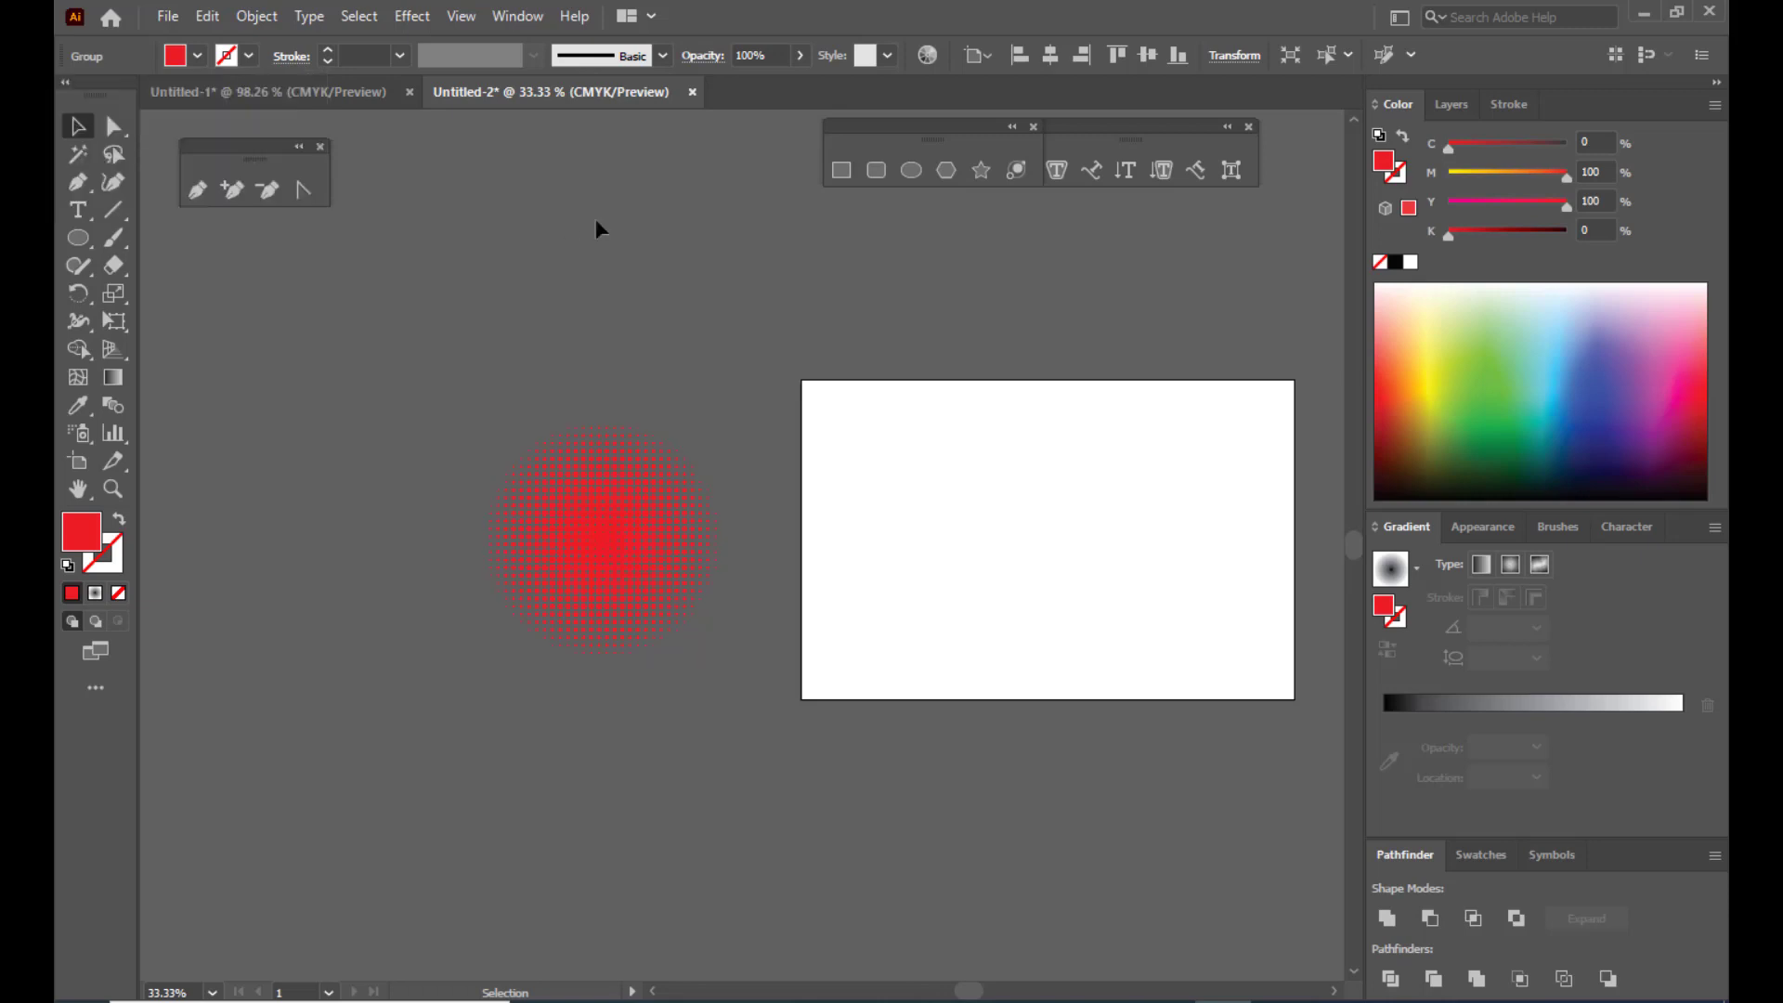
Step: Move the red halftone circle slightly up and to the left and bring up the document's symbols
left_click(661, 484)
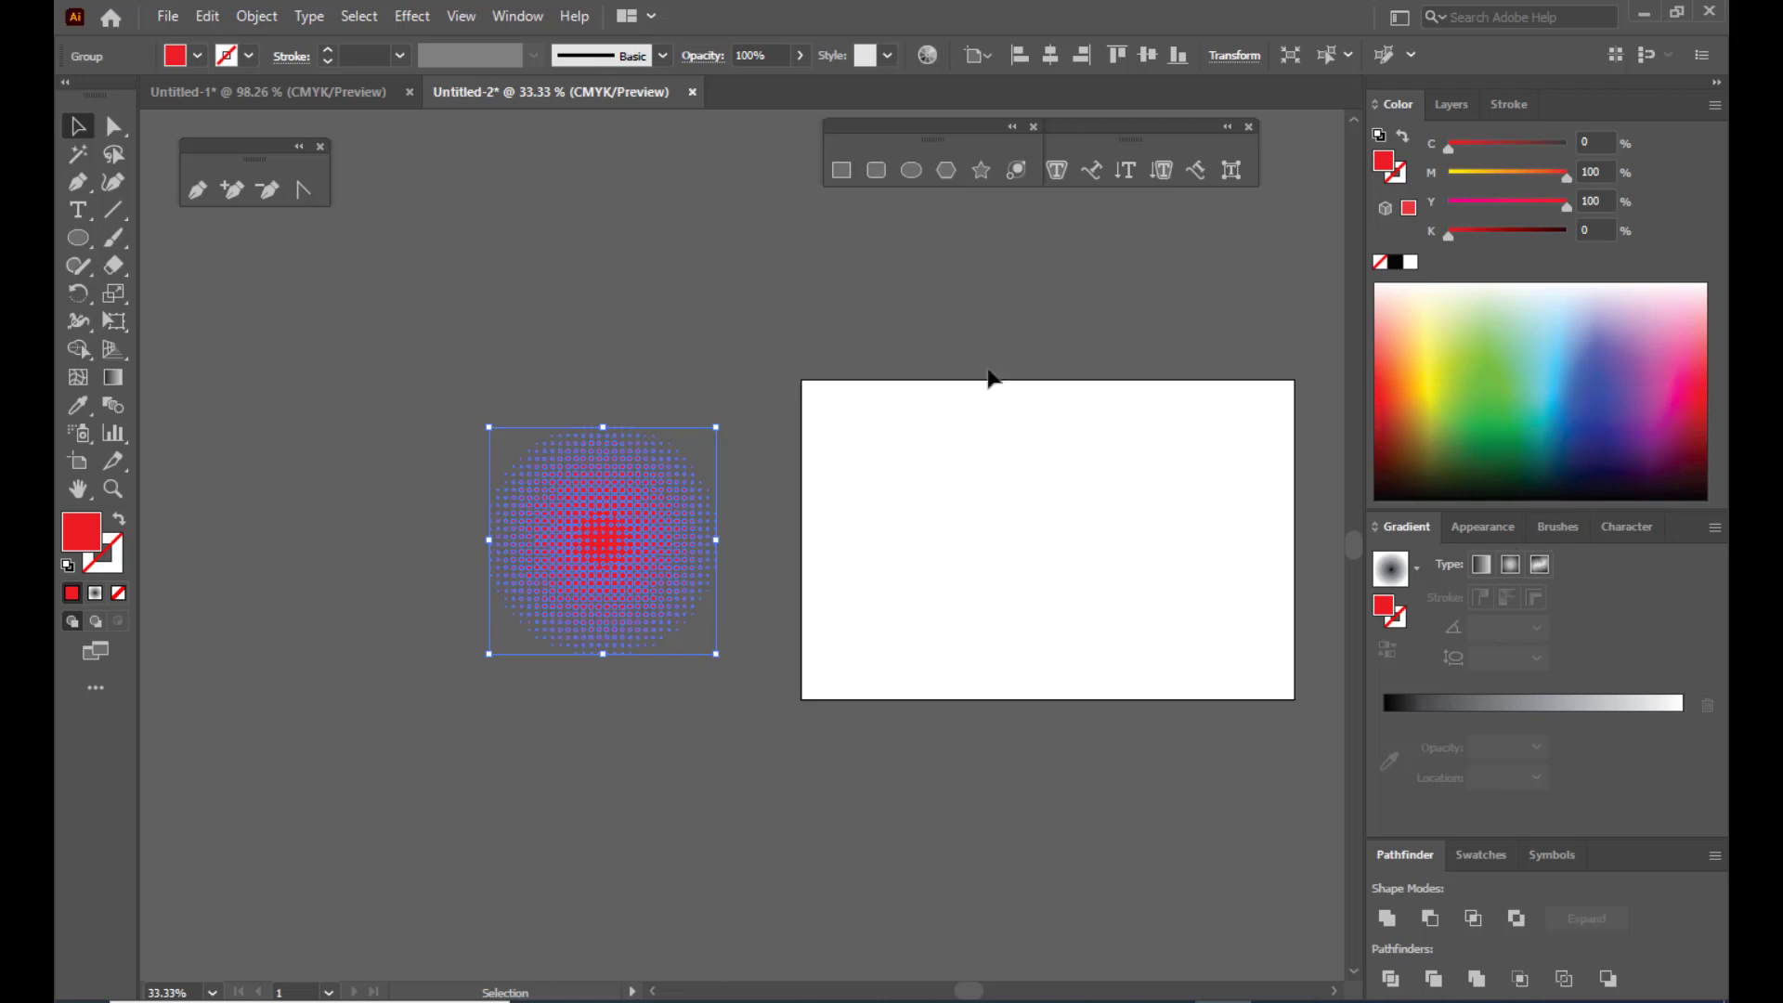
left_click_drag(560, 529, 548, 485)
left_click(1568, 867)
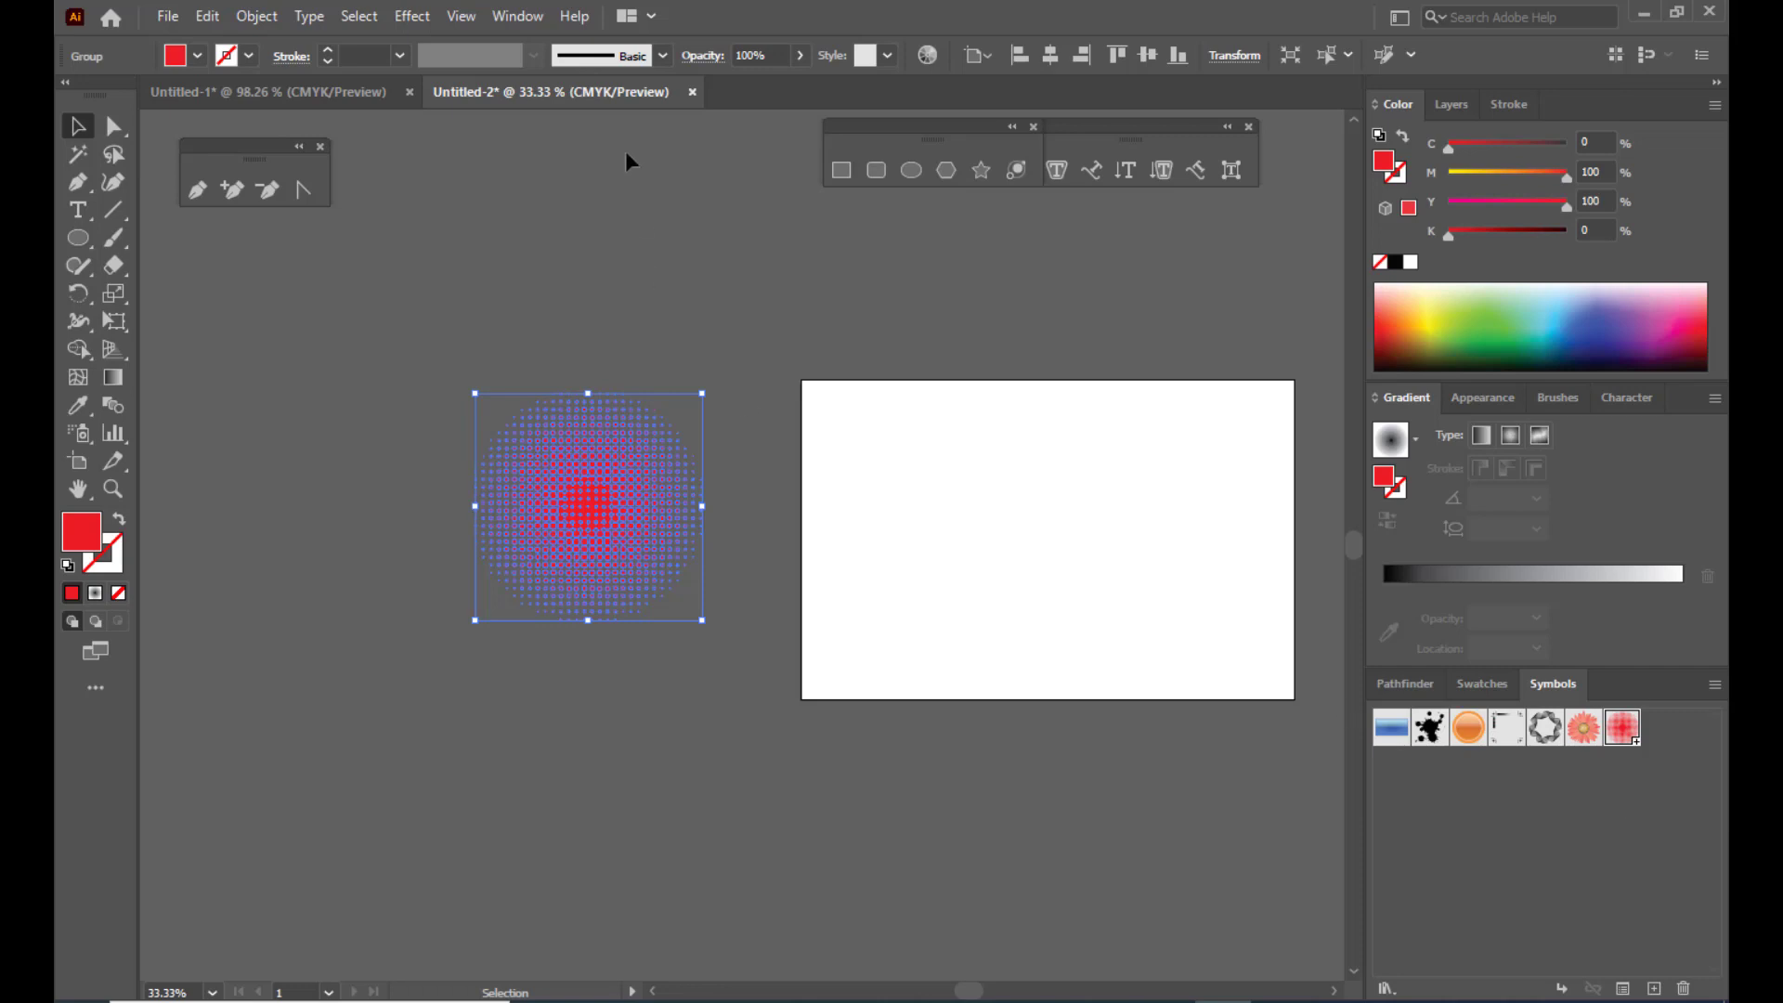
left_click(523, 19)
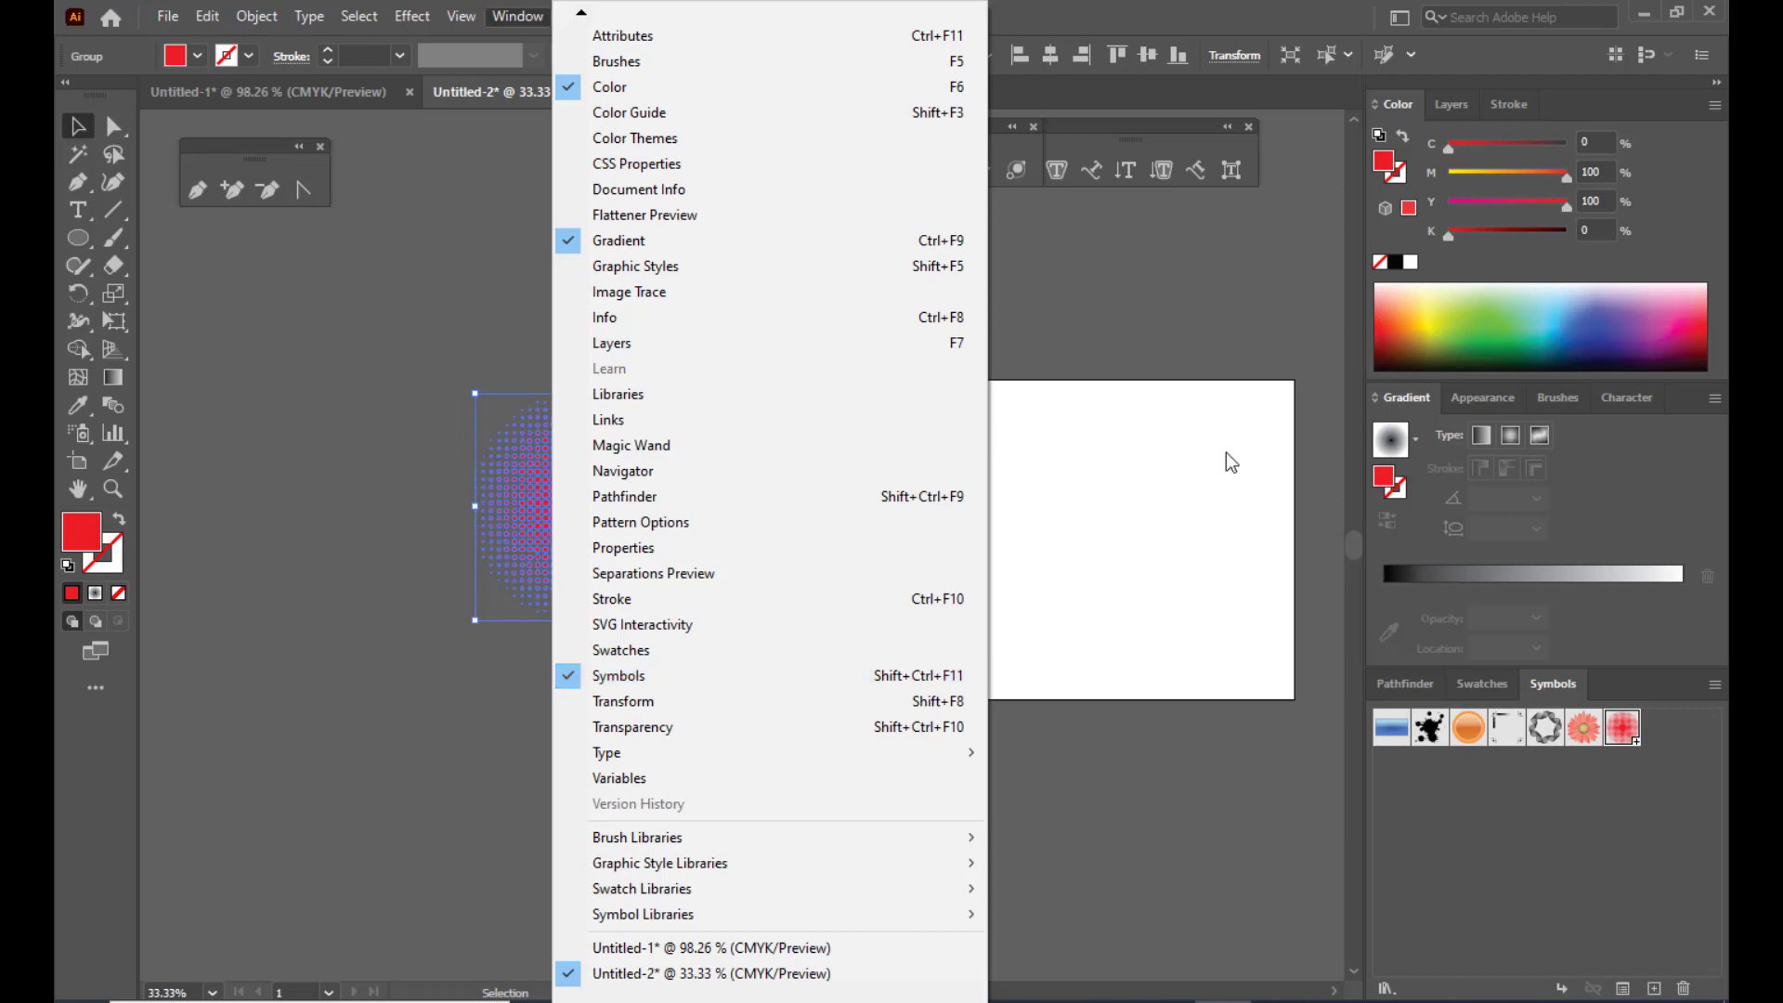
left_click(1159, 4)
left_click(578, 256)
left_click(602, 472)
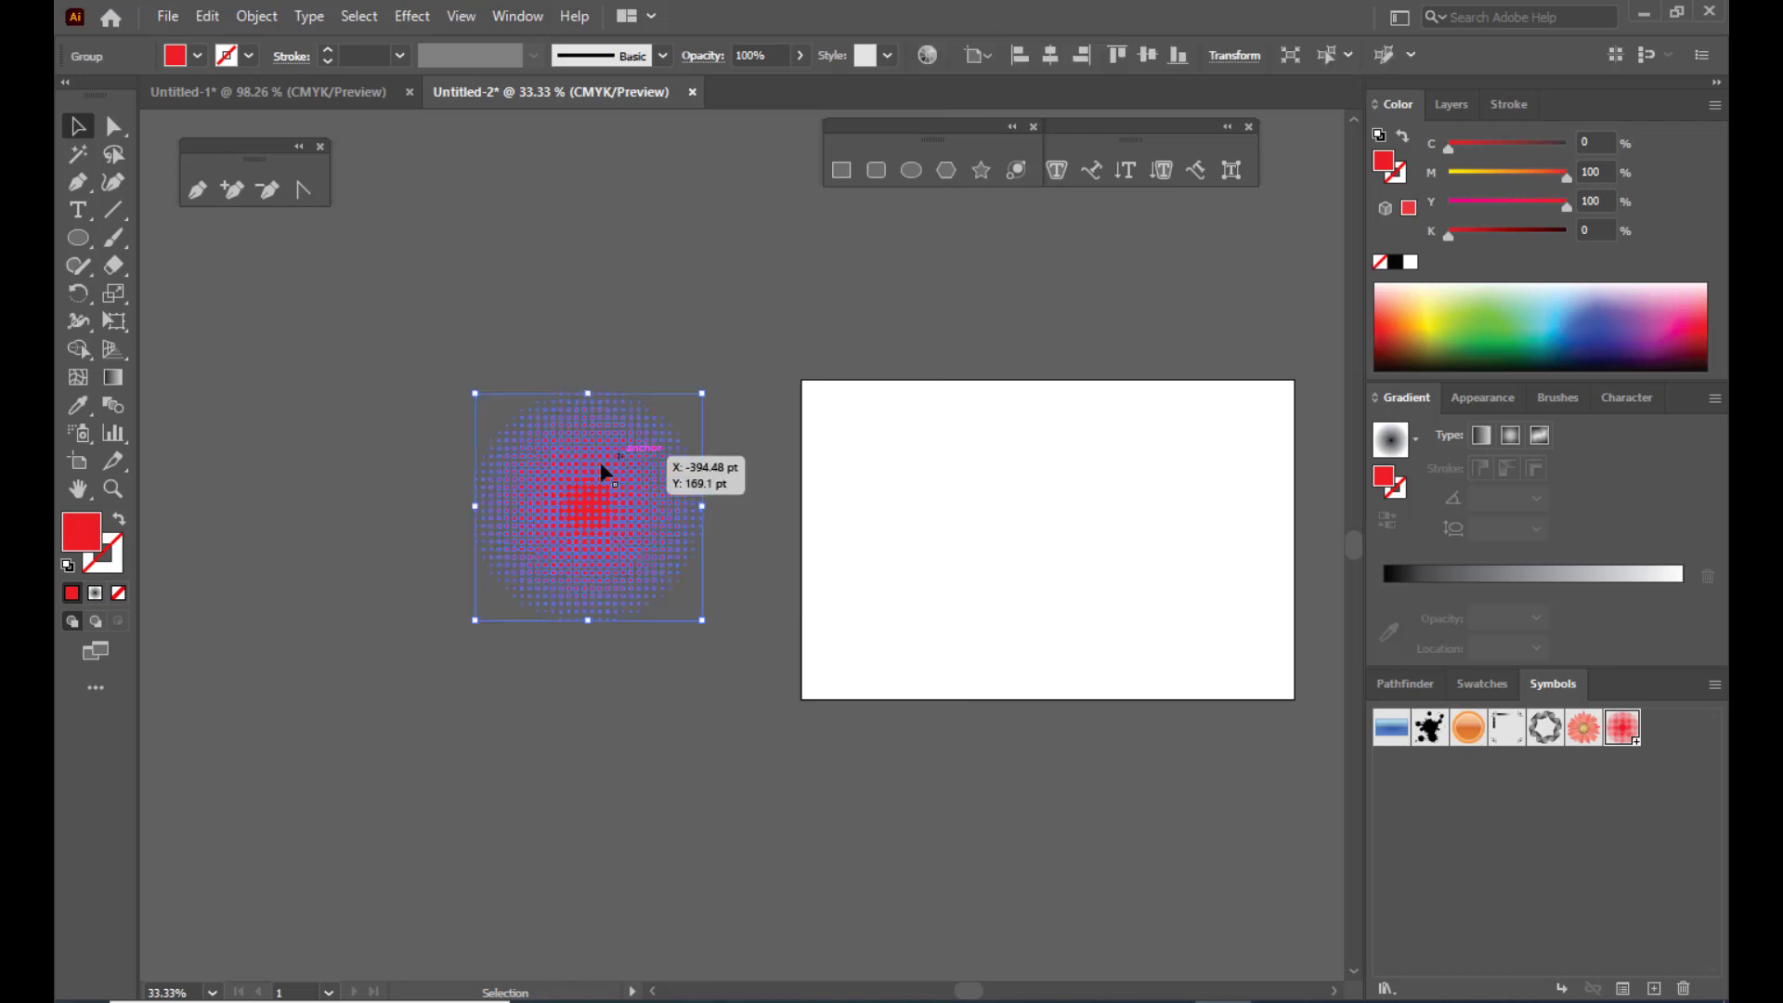
Step: Save the red halftone circle as a dynamic Movie Clip symbol named "dot"
left_click_drag(648, 484, 1603, 822)
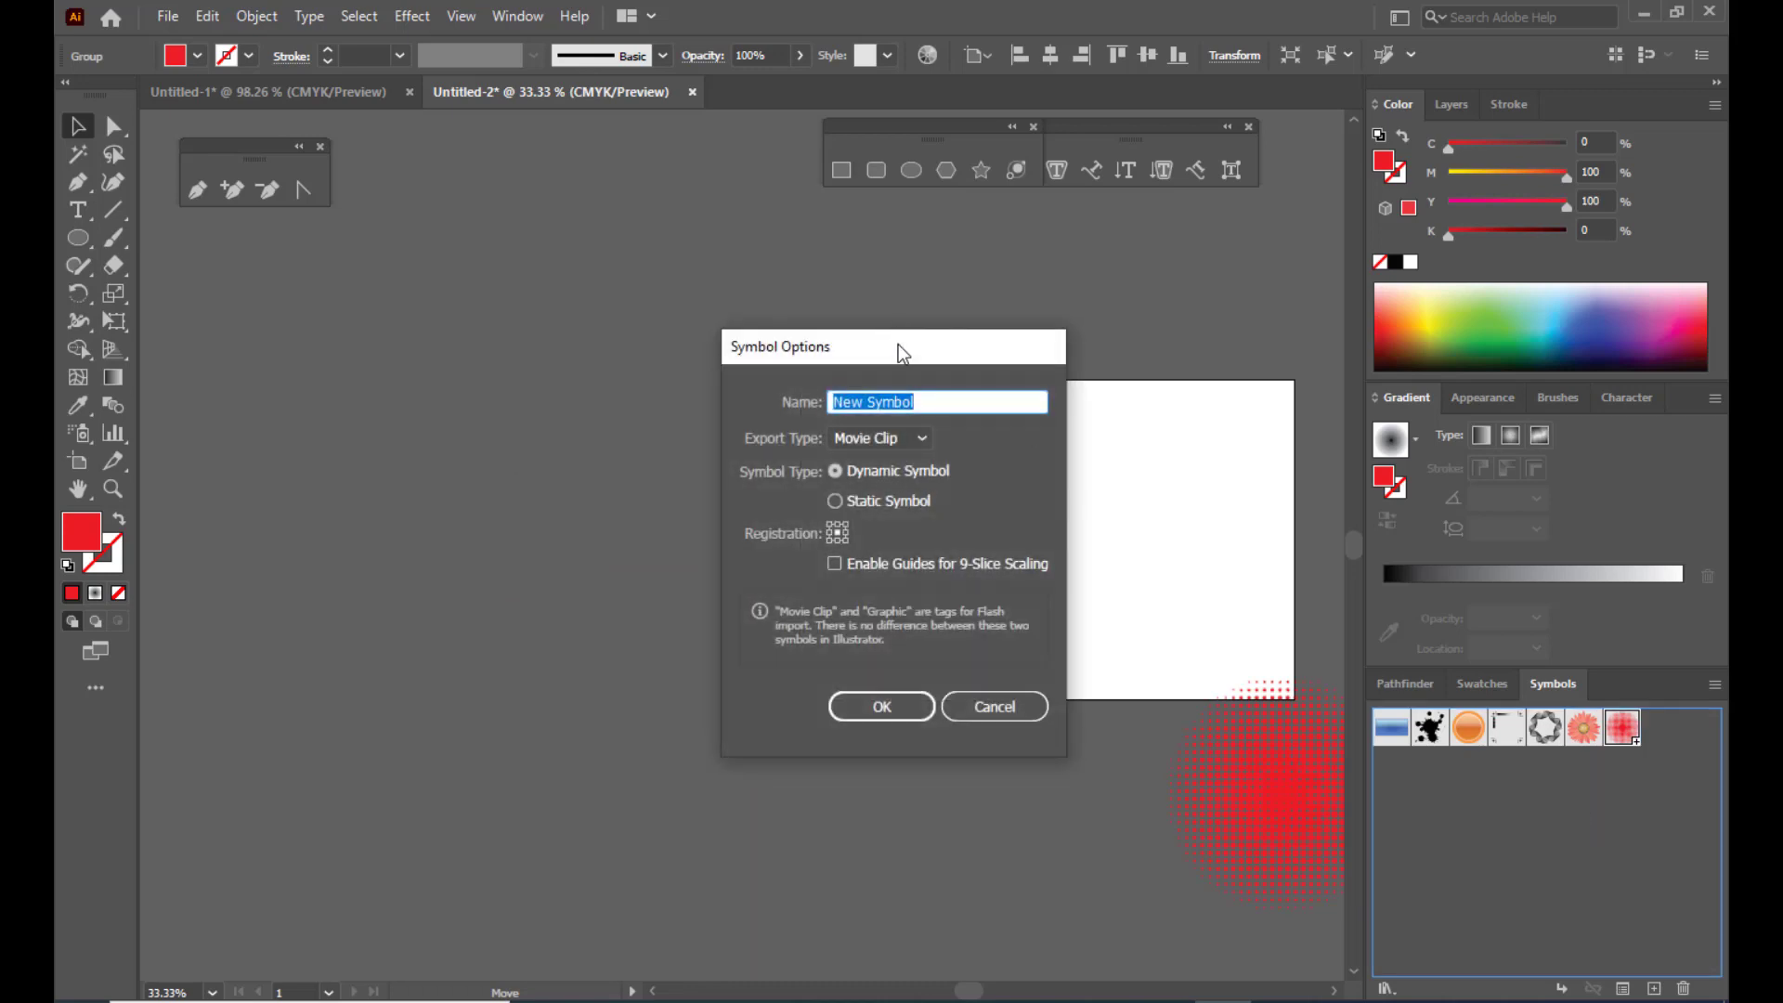
left_click_drag(900, 351, 700, 314)
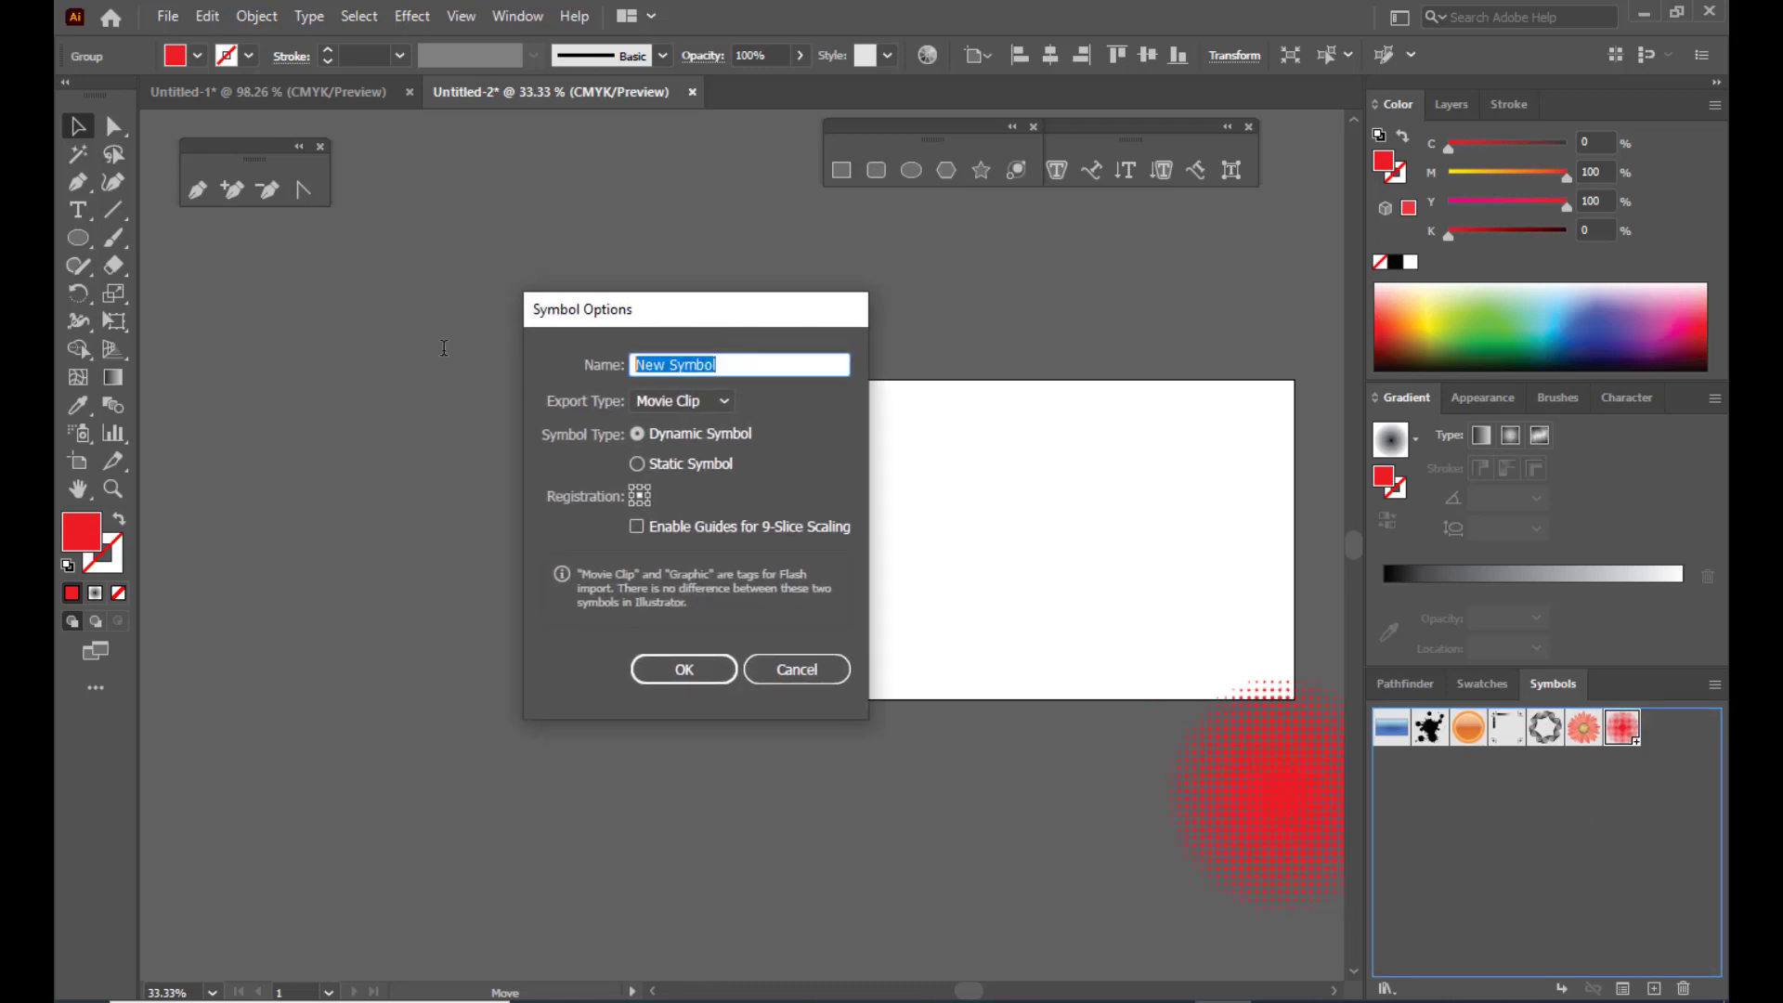
type("dots")
left_click(670, 675)
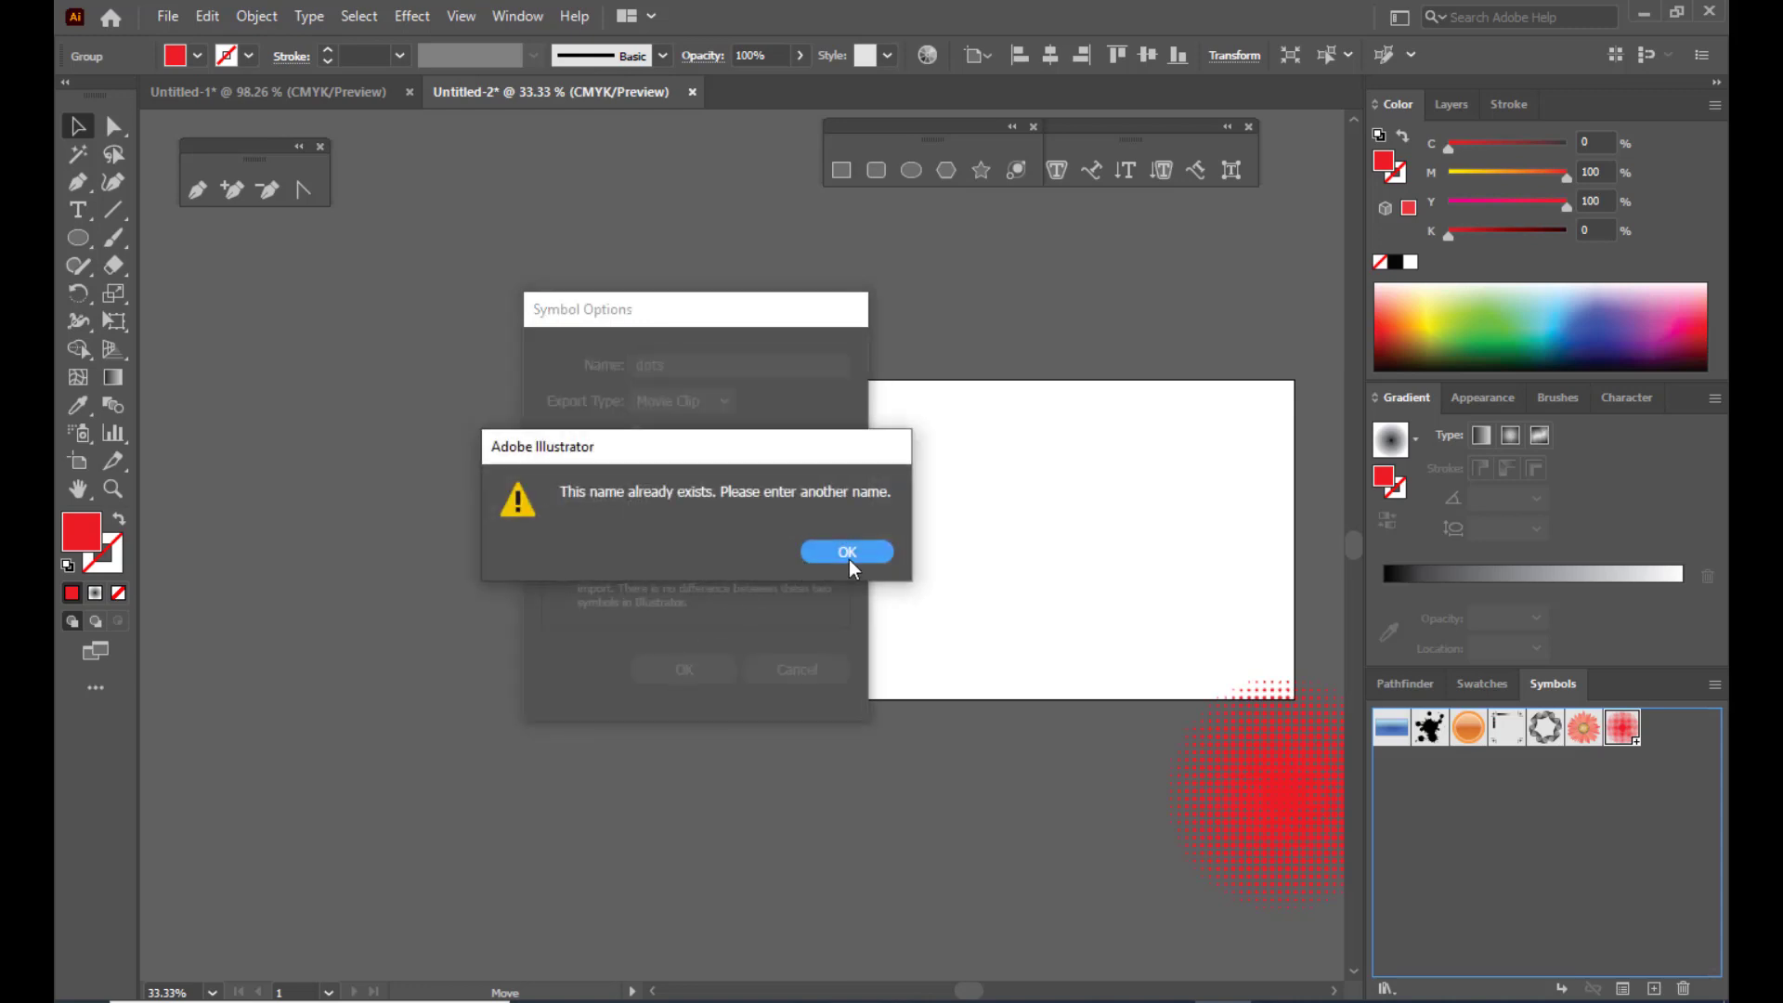
left_click_drag(638, 455, 564, 435)
left_click(766, 538)
left_click(701, 362)
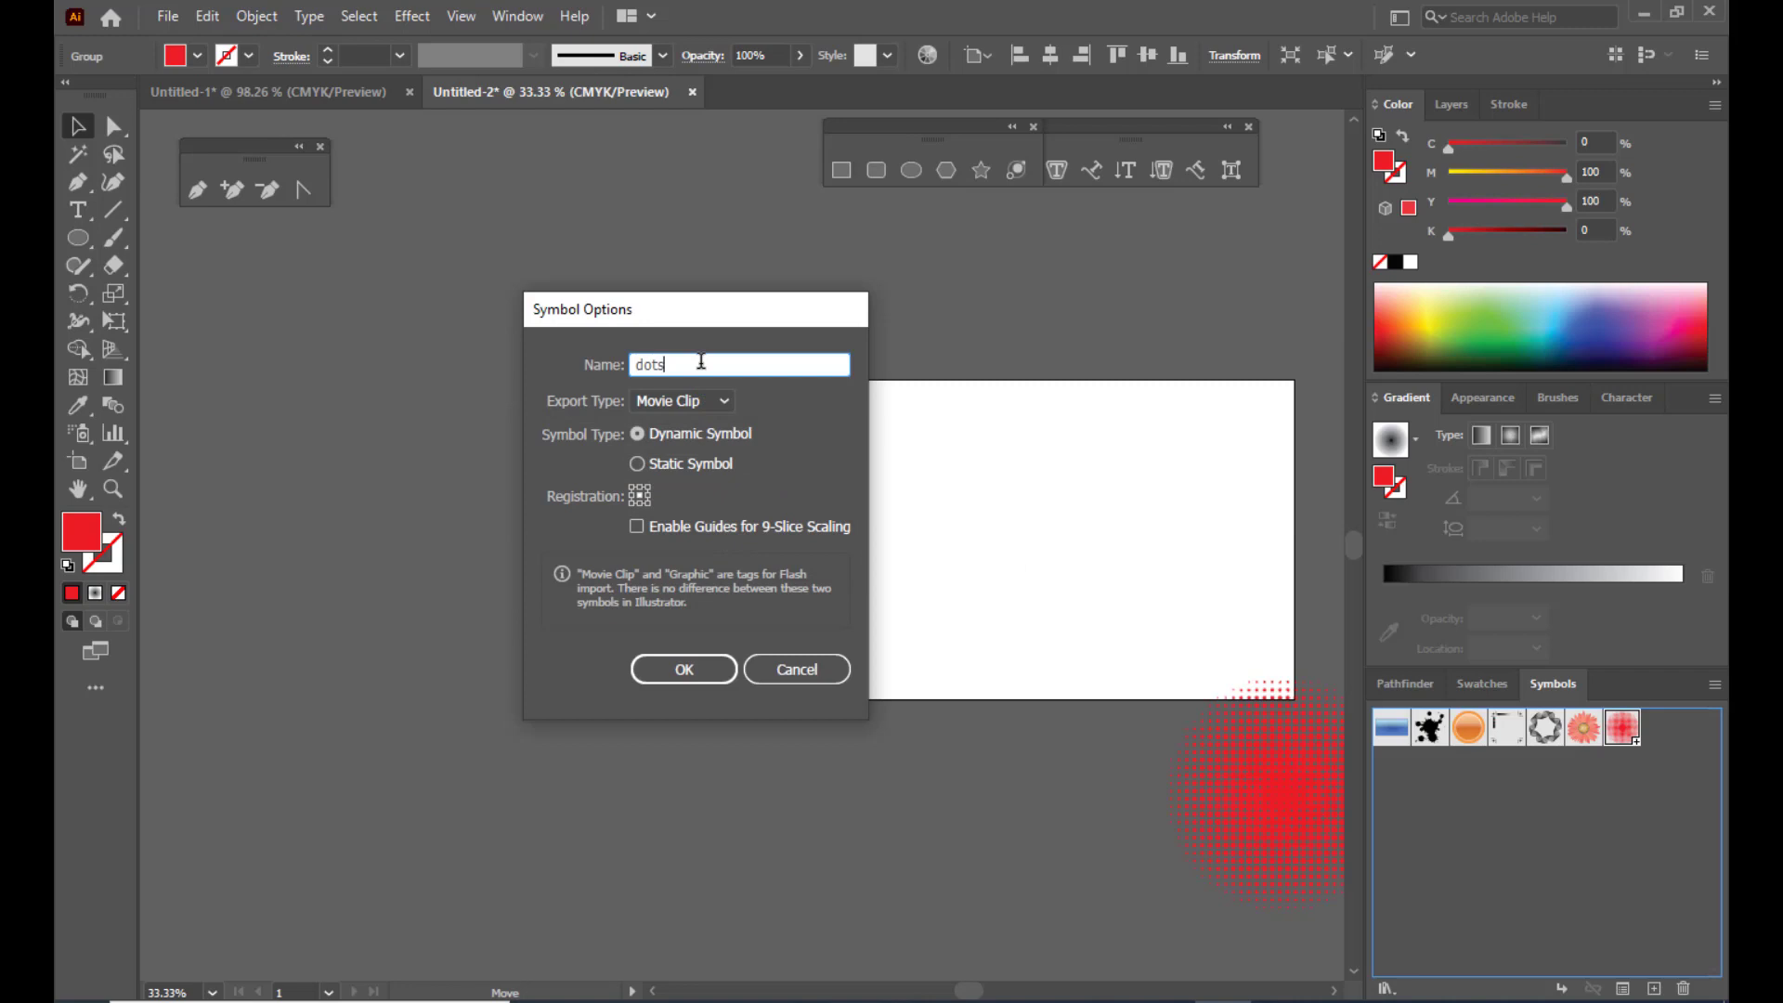
key("BackSpace")
left_click(683, 669)
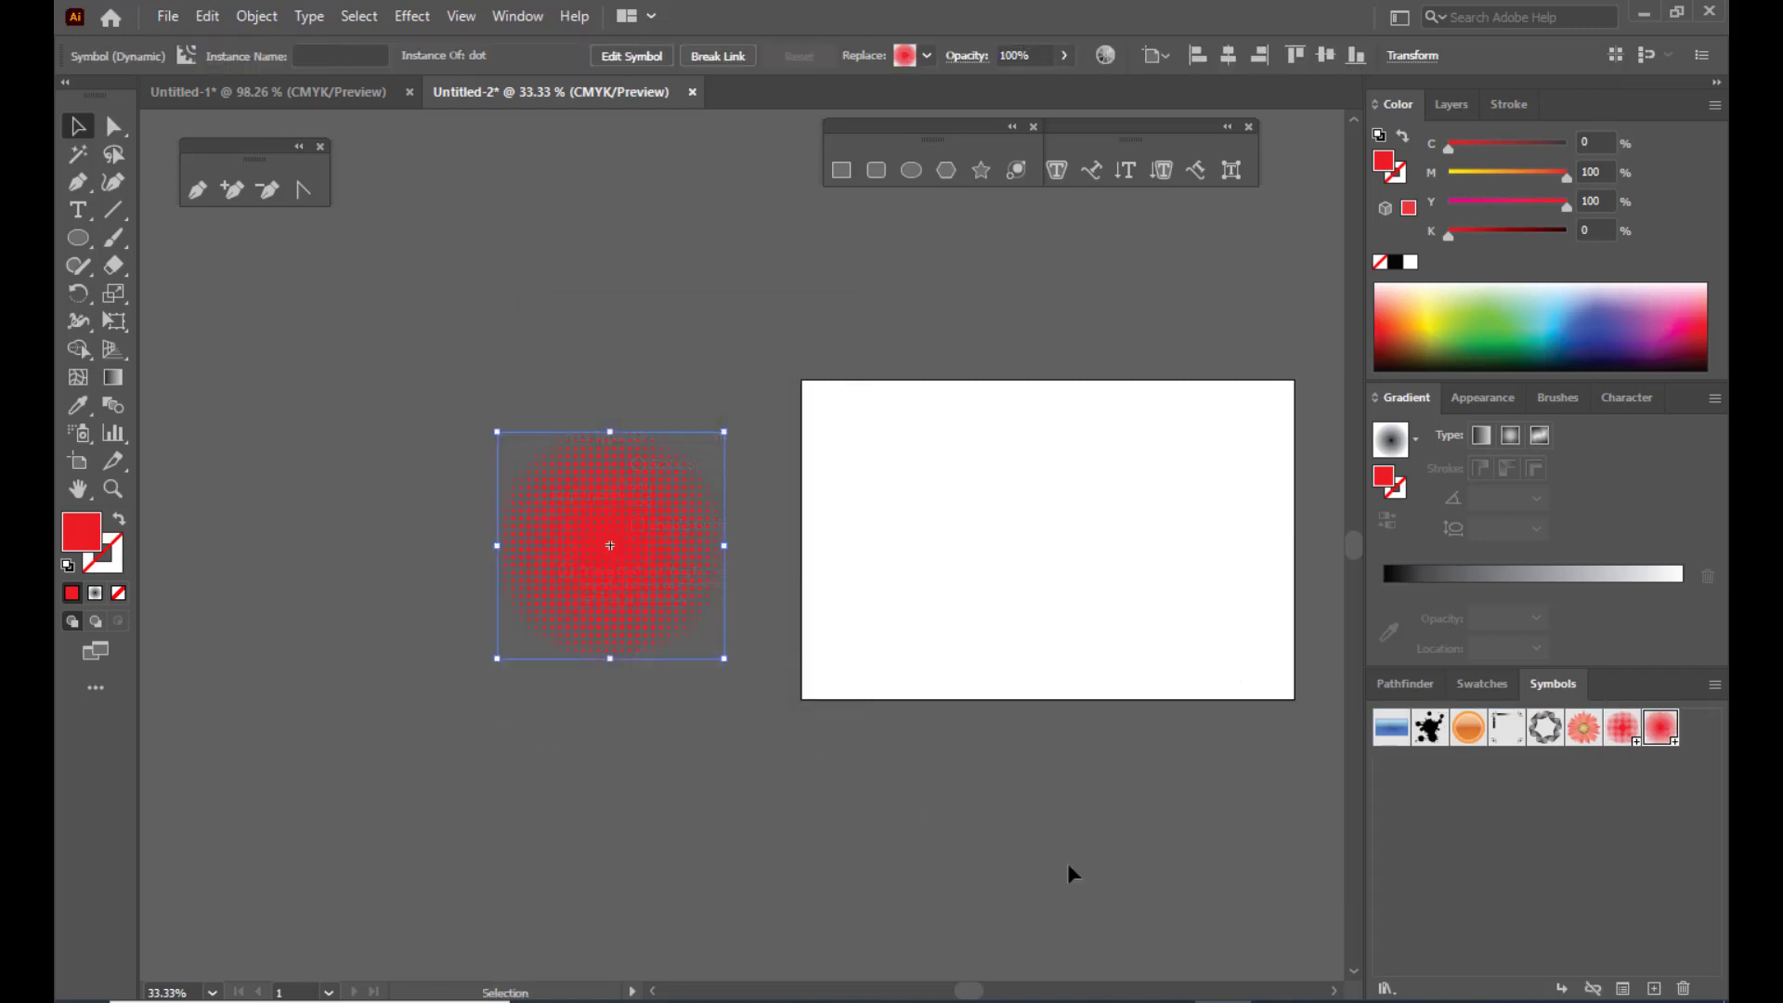
Step: Delete the halftone symbol instance from the canvas beside the artboard
left_click(771, 845)
left_click_drag(692, 507, 614, 453)
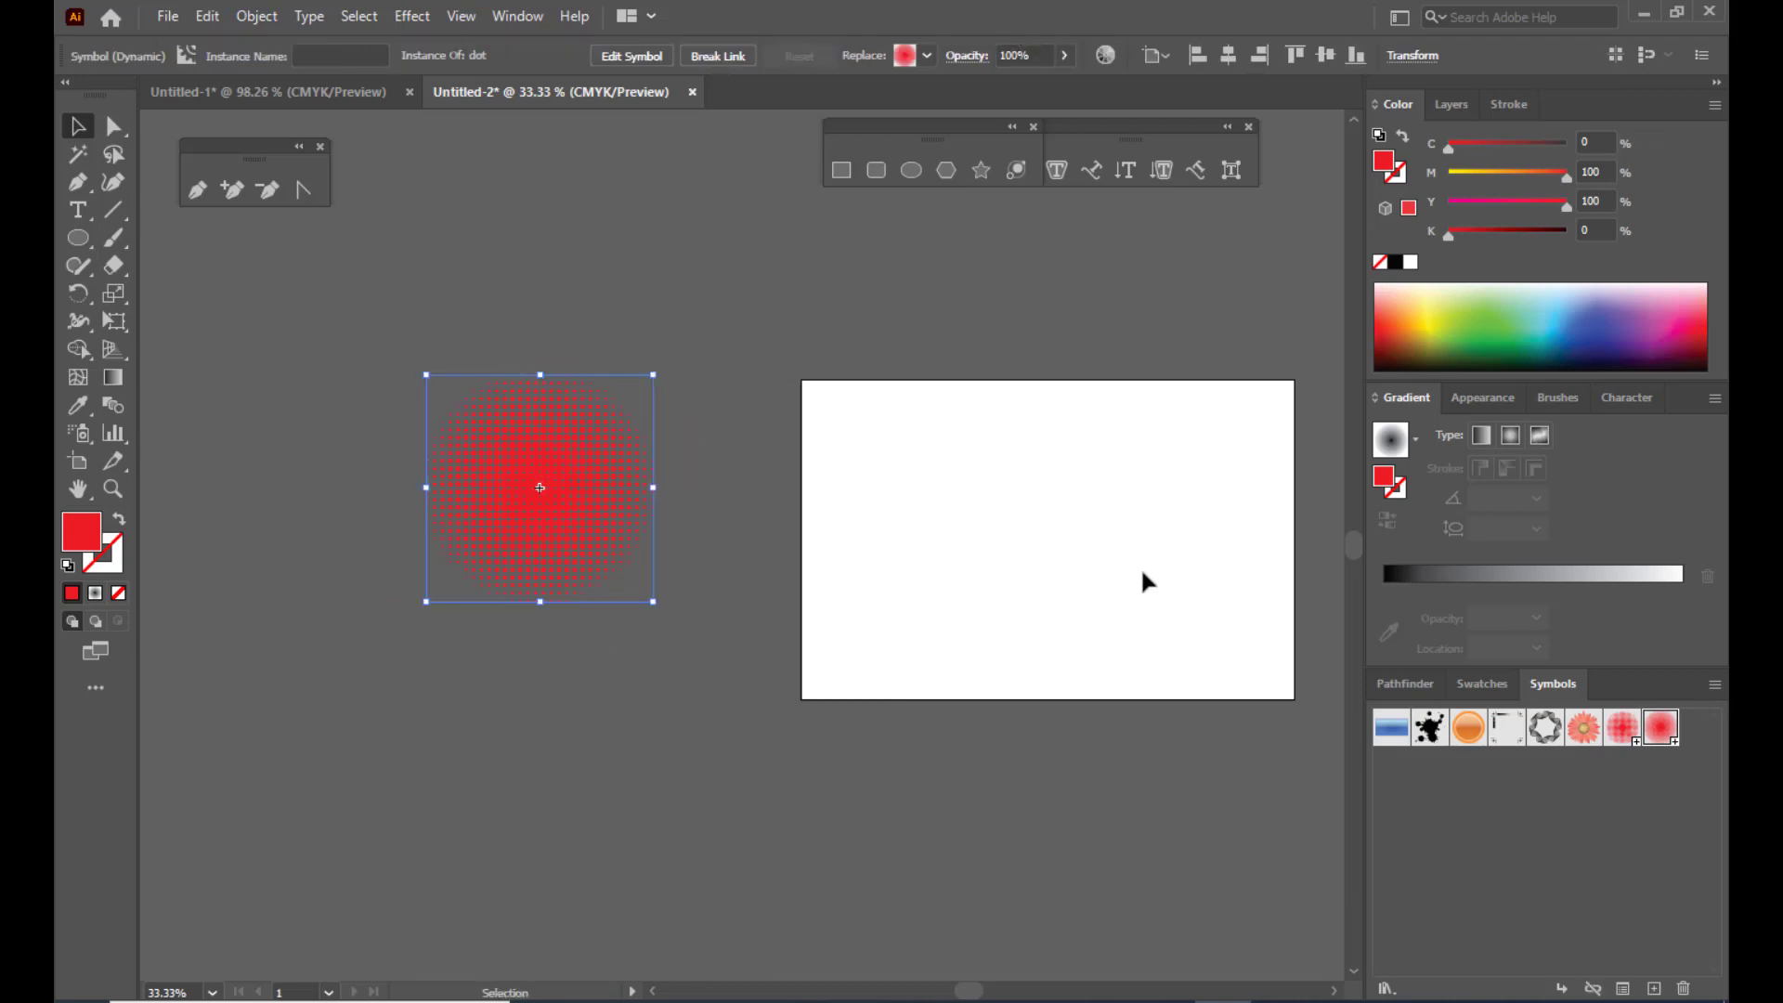
key("Delete")
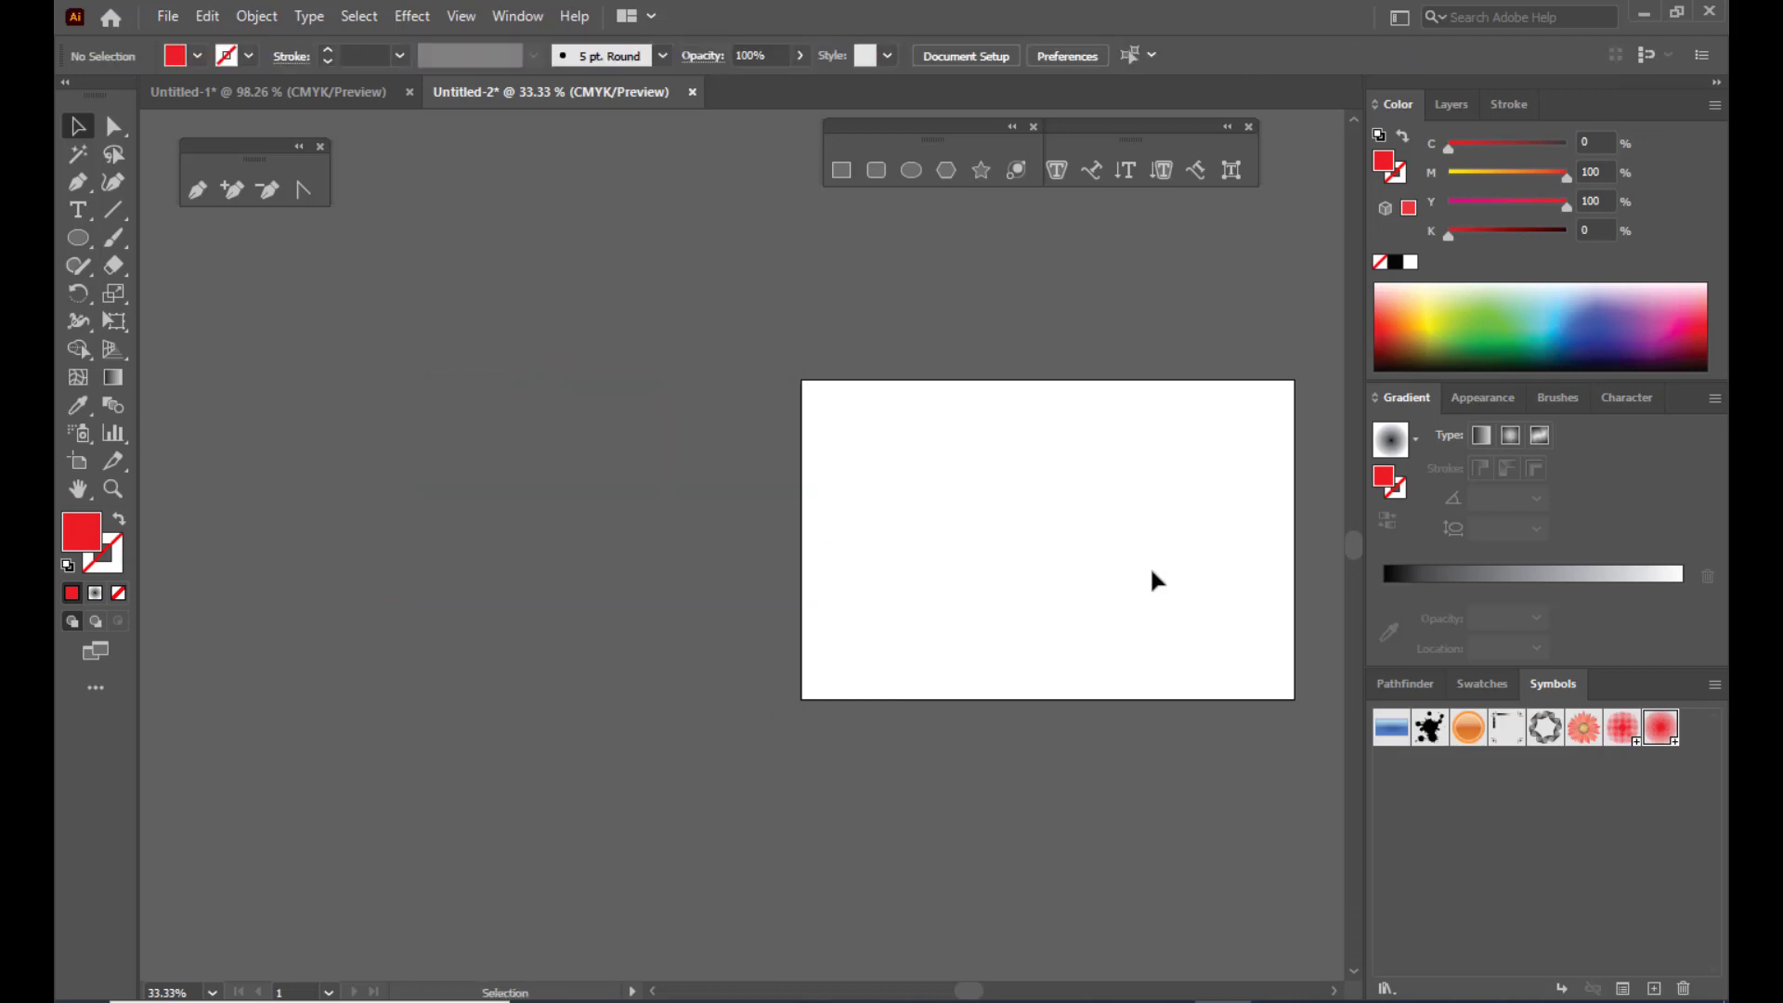
Step: Draw a large red circle near the middle of the artboard with the Ellipse tool
key("ctrl+equal")
key("h")
left_click_drag(814, 568, 762, 625)
left_click(79, 125)
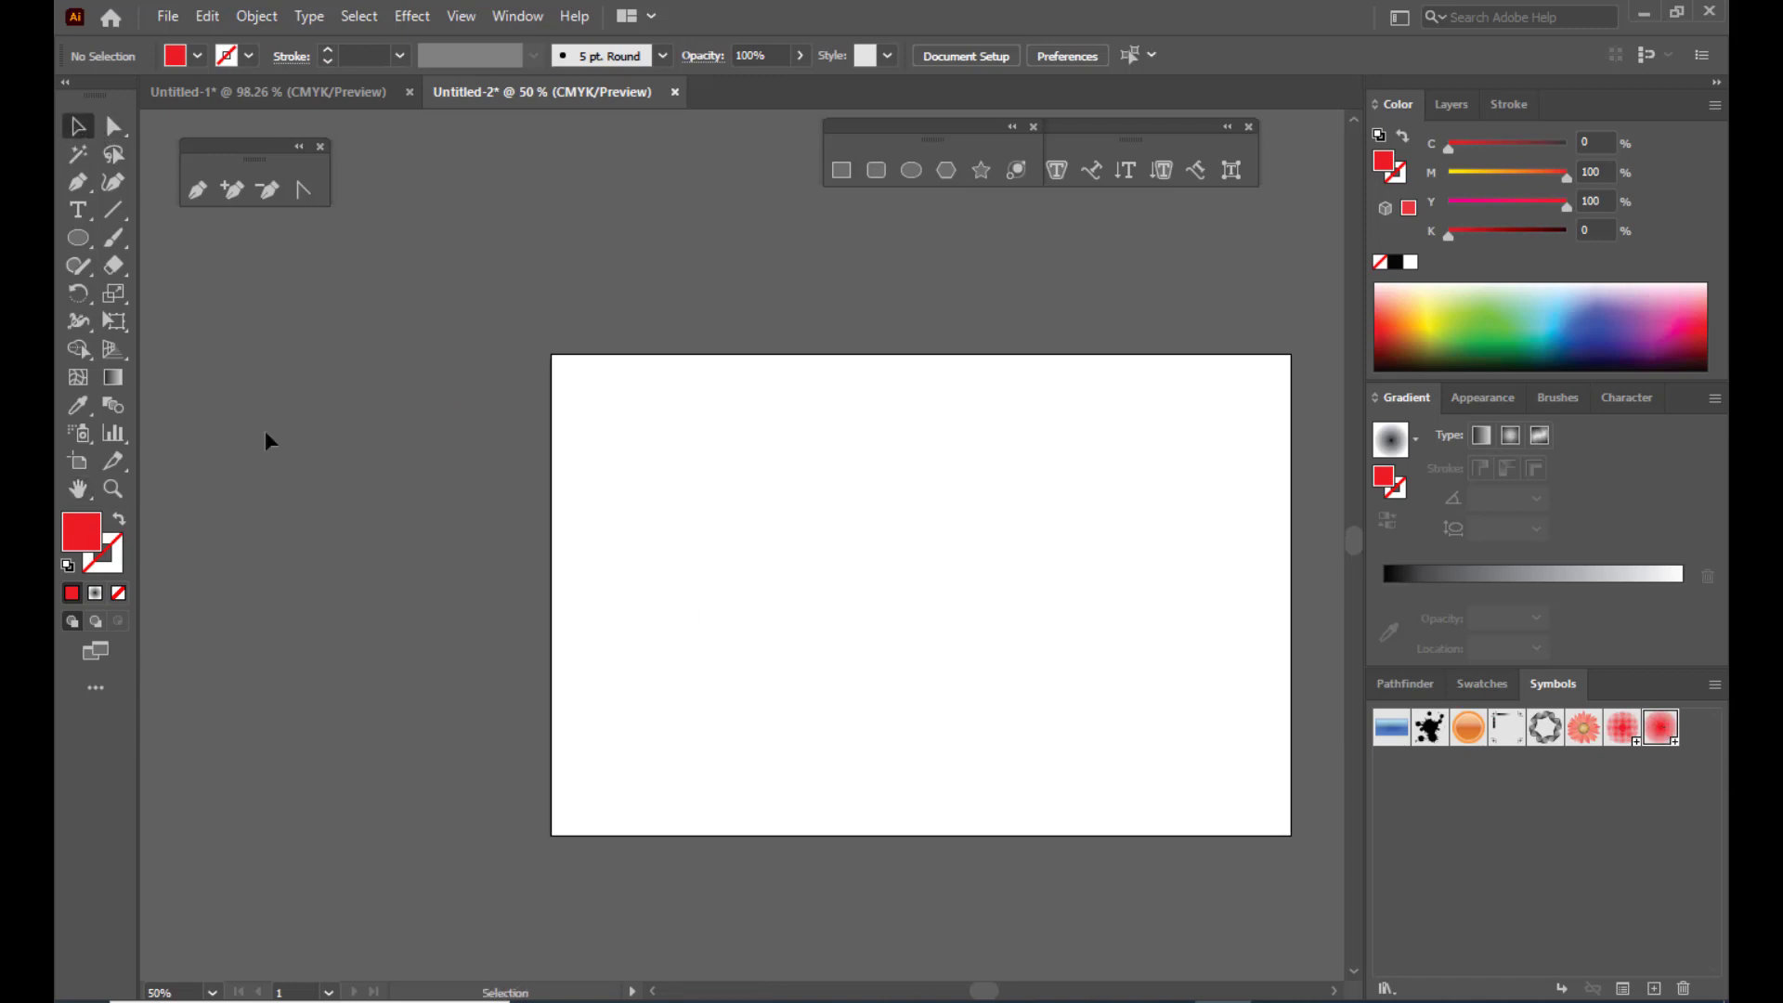
scroll(602, 436, "up", 1)
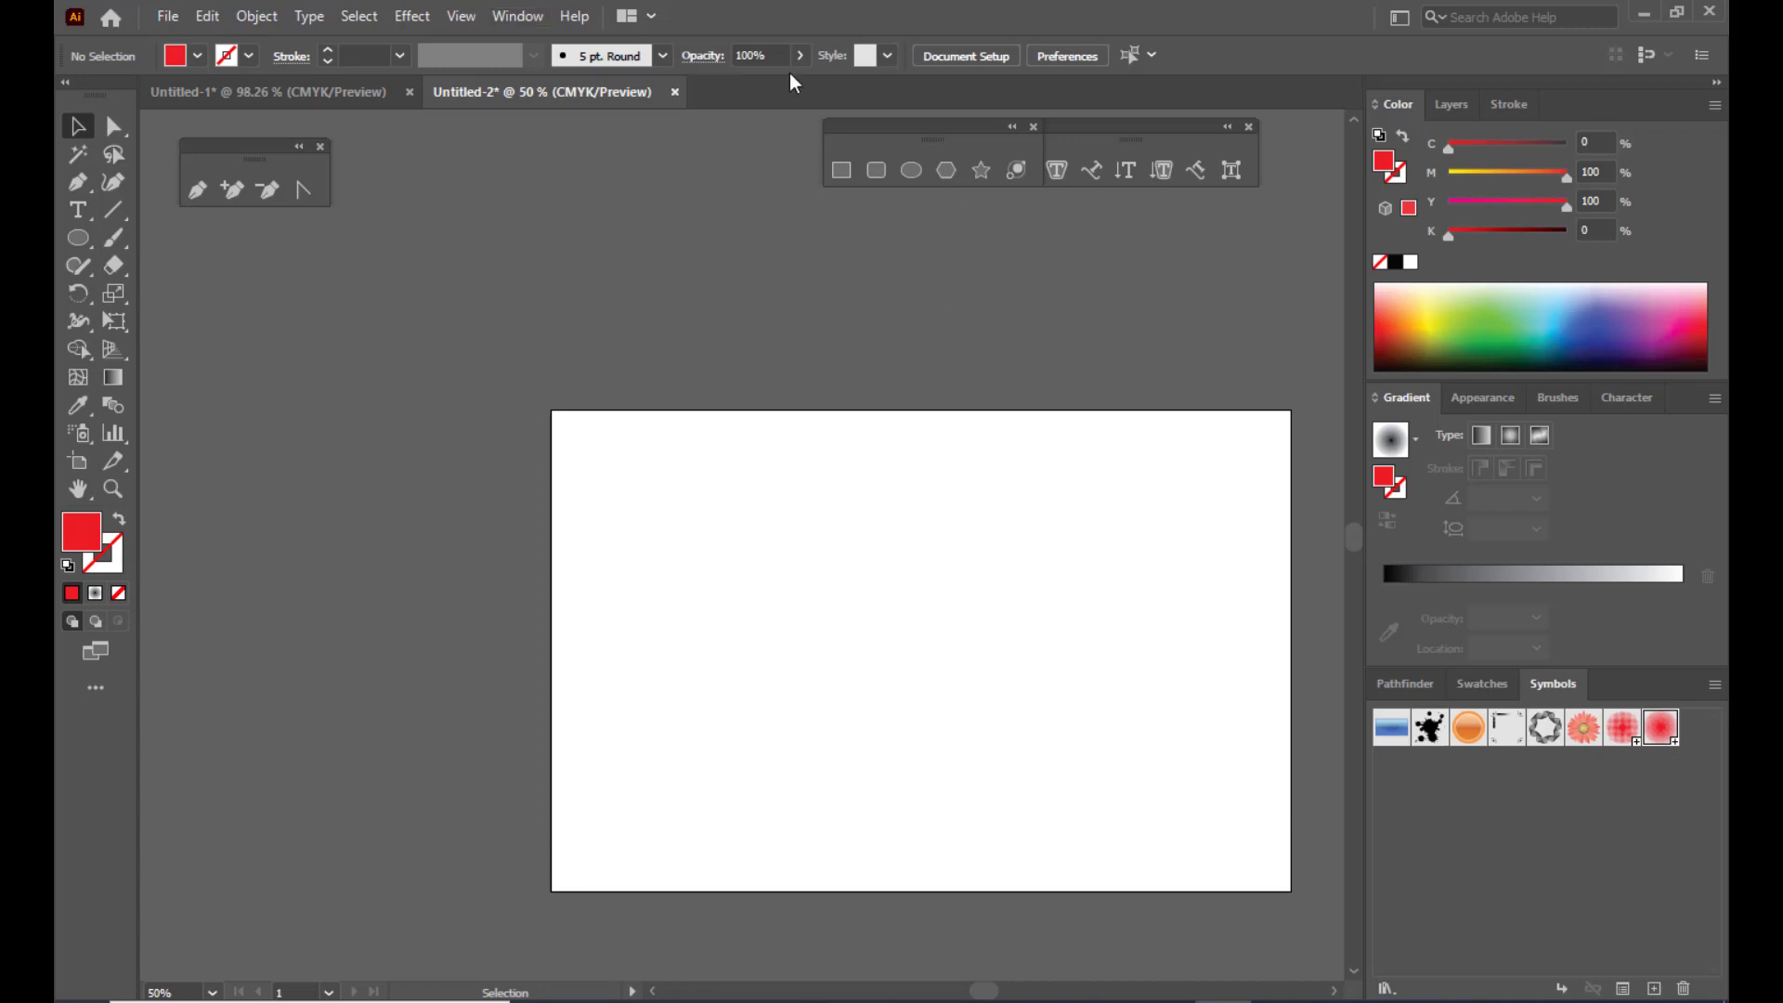
left_click_drag(880, 125, 853, 124)
left_click(883, 170)
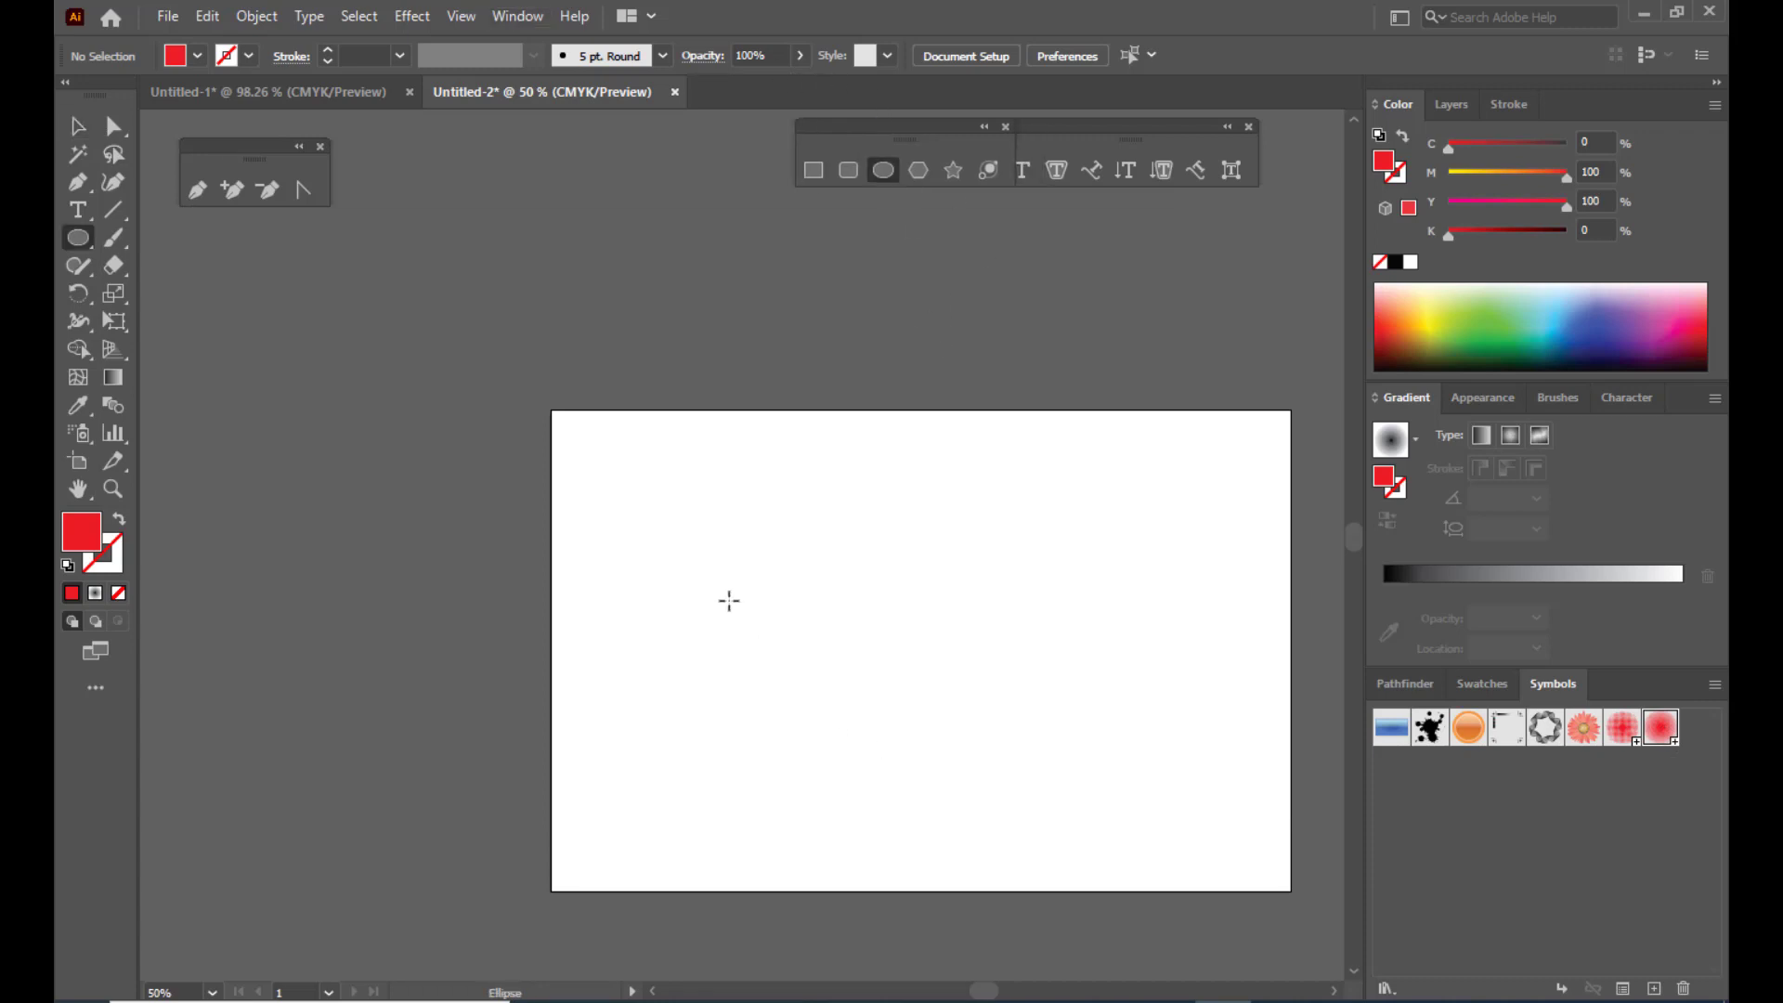
left_click_drag(734, 510, 1081, 859)
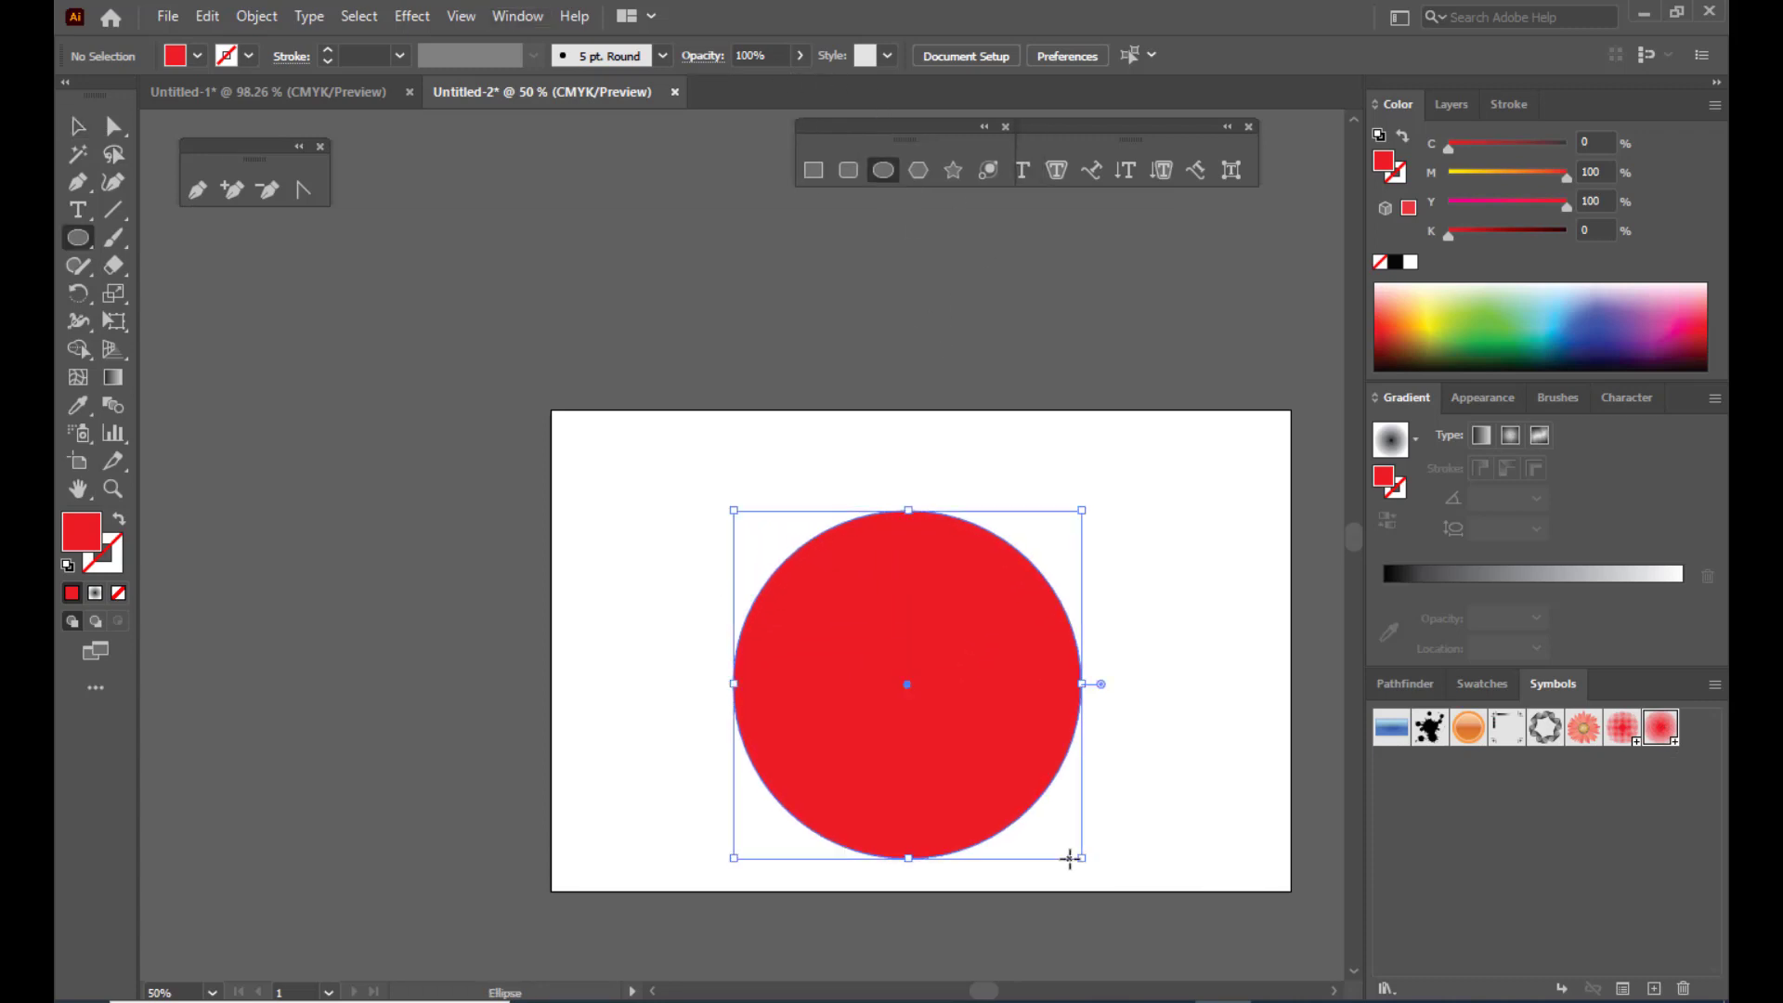
Step: Recolour the circle green (C 63.92, M 0, Y 100, K 0), move it slightly up and left, and deselect it
left_click(1484, 324)
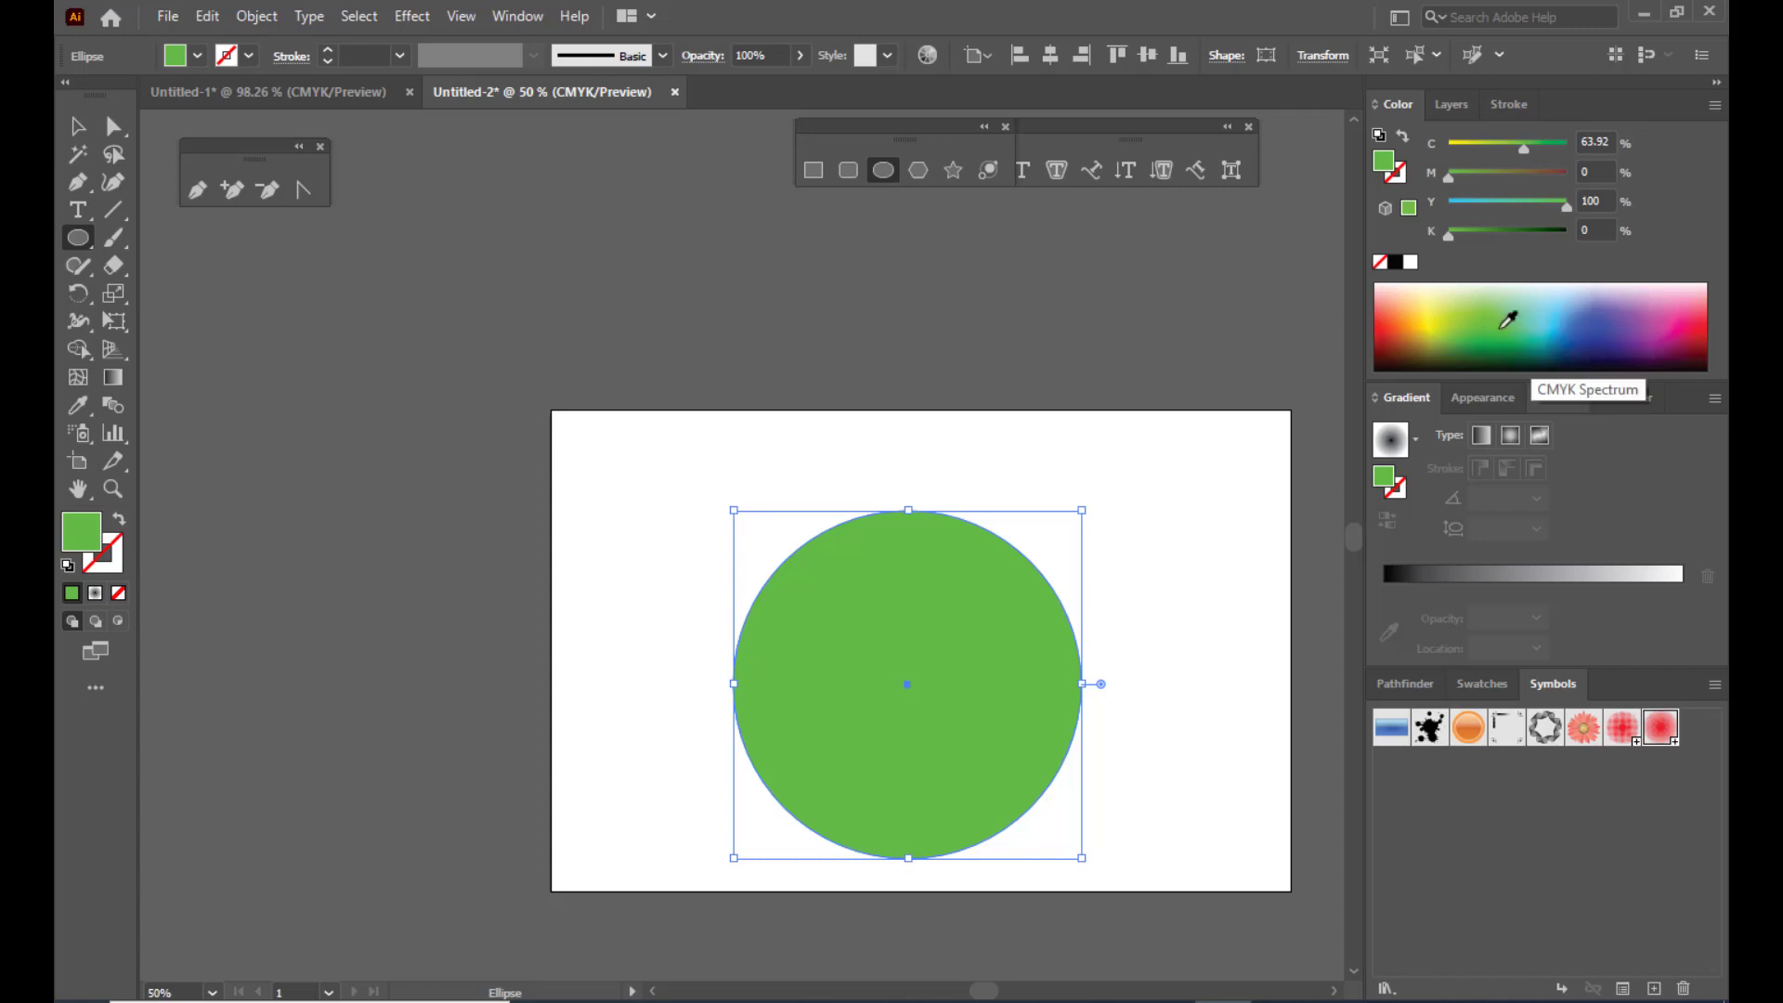
left_click(78, 125)
left_click_drag(950, 630, 919, 600)
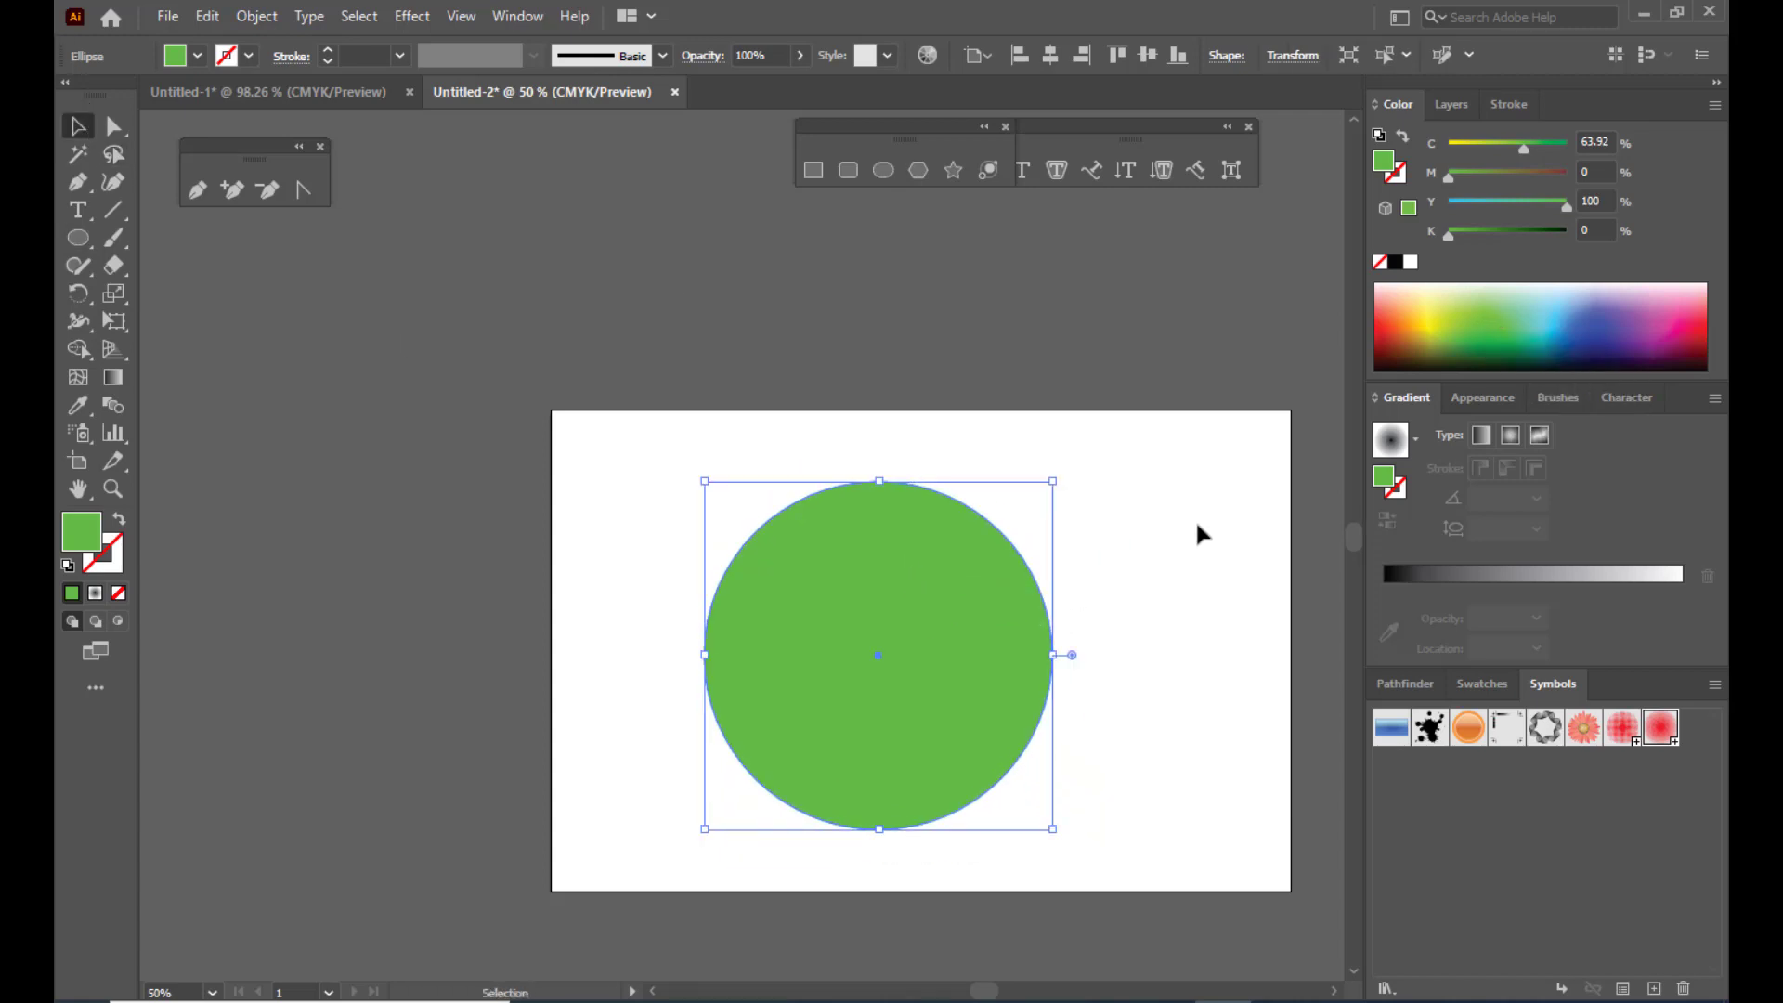
left_click(949, 268)
Step: Draw a rectangle covering the right half of the circle and extending past its top and bottom, and nudge it slightly upward
left_click(813, 170)
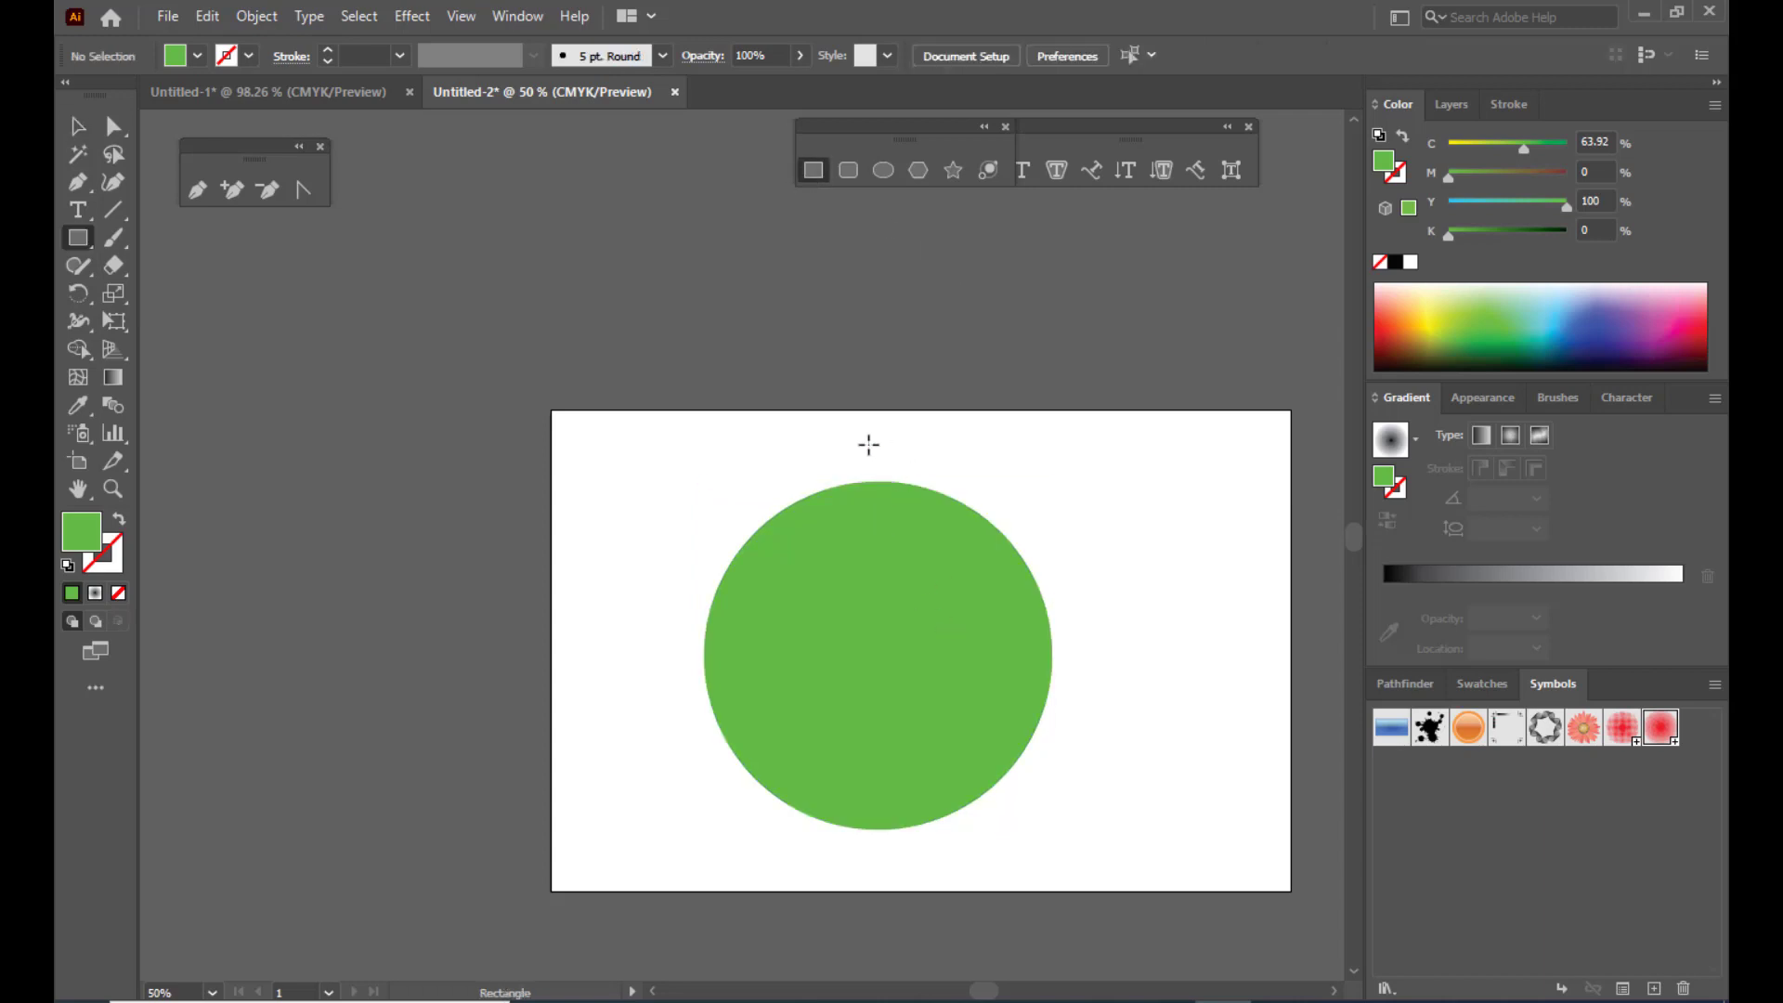
left_click_drag(865, 441, 1195, 867)
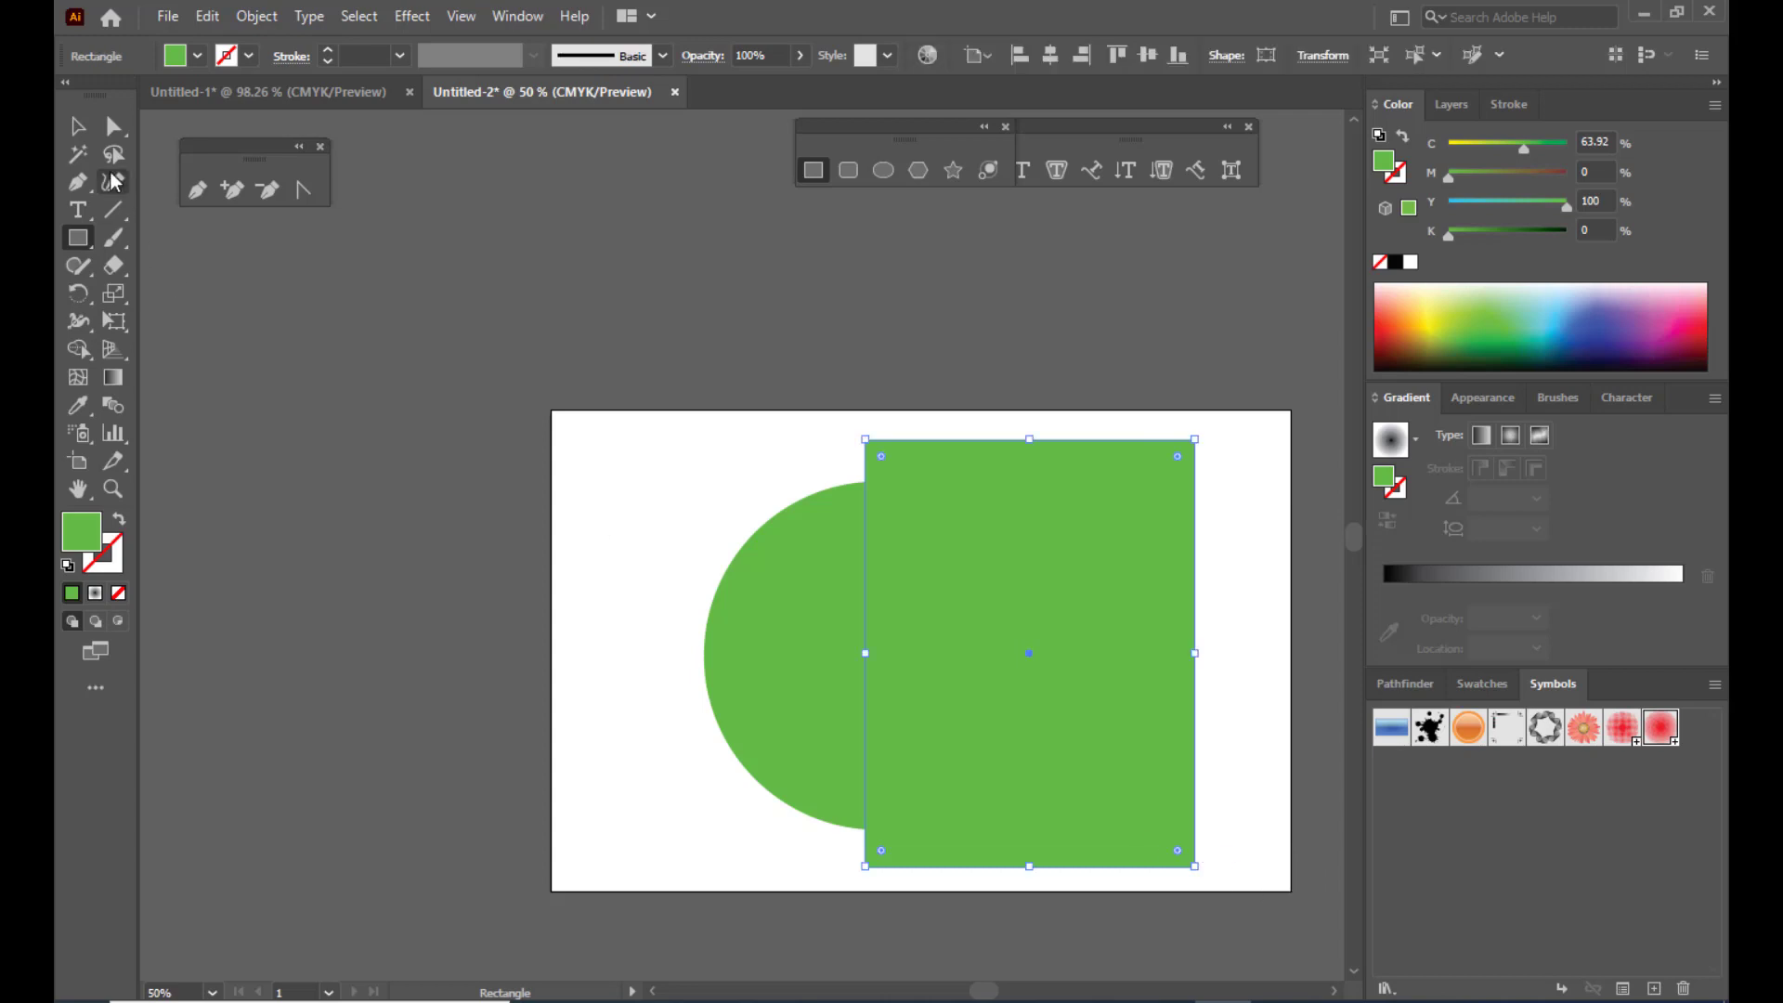
left_click(79, 126)
left_click_drag(978, 525, 980, 522)
Step: Shift the rectangle right so its left edge lies on the circle's vertical centre line
left_click(797, 575, "shift")
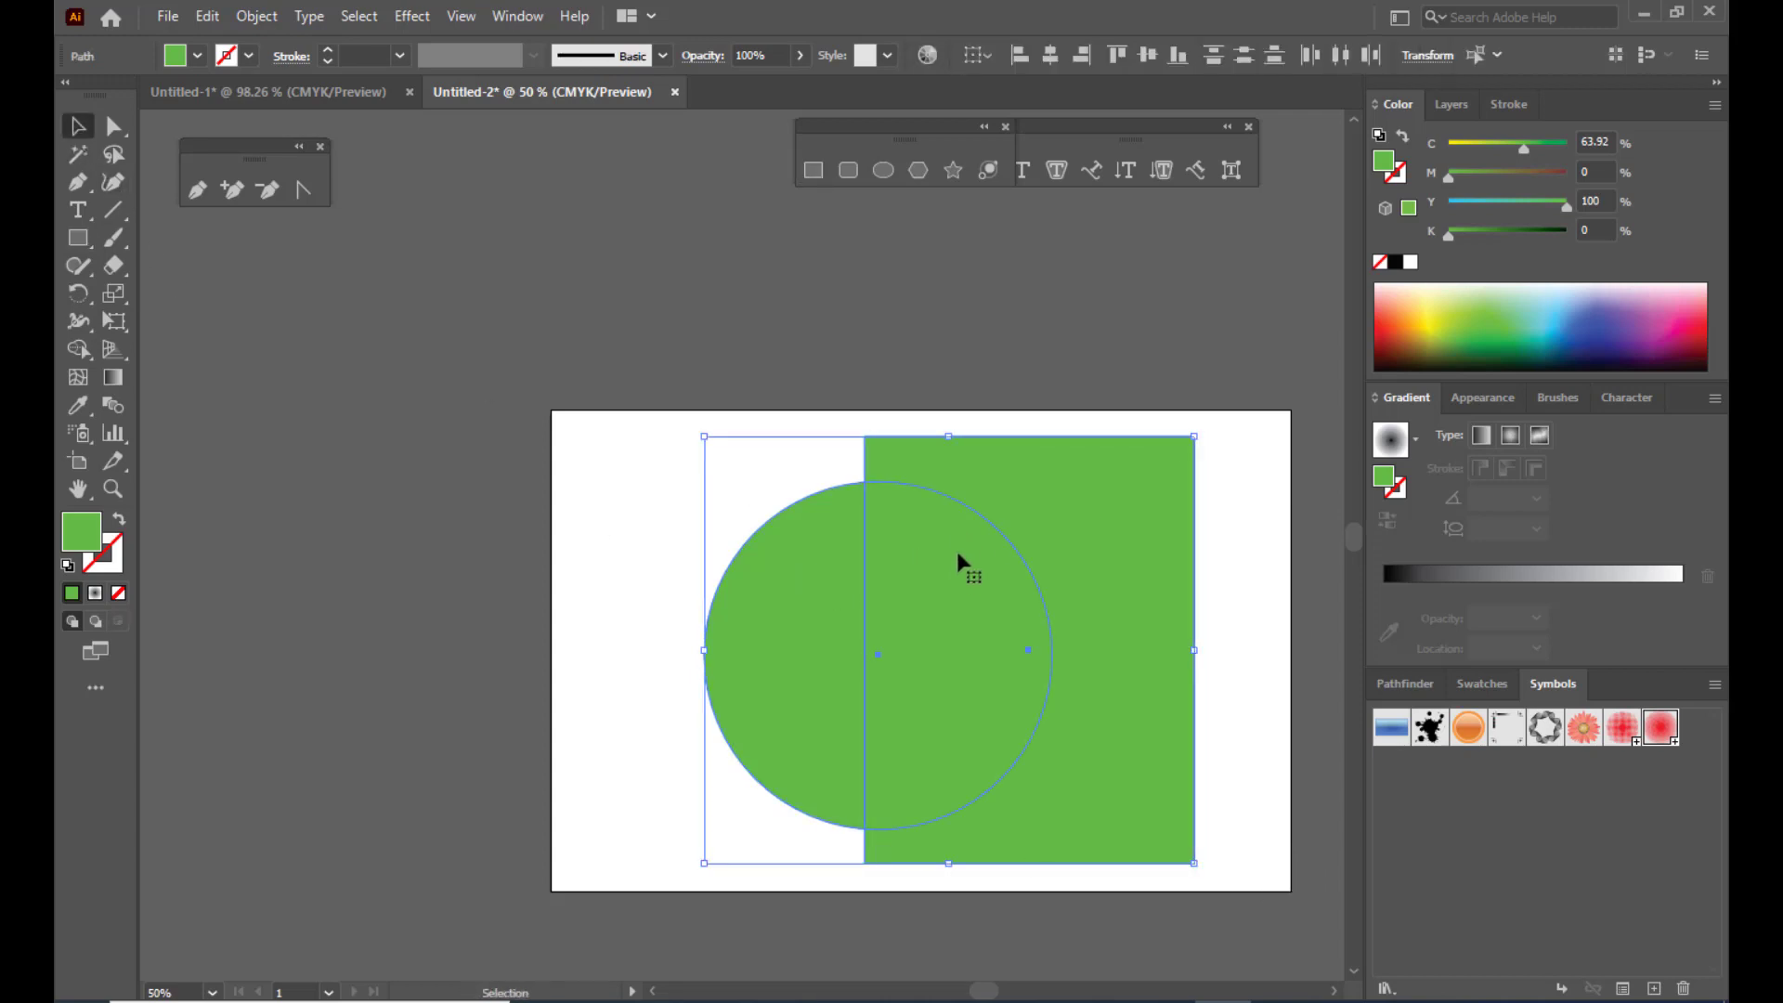
left_click(964, 351)
left_click(943, 480)
left_click_drag(939, 460, 943, 465)
left_click(797, 546, "shift")
left_click(984, 415)
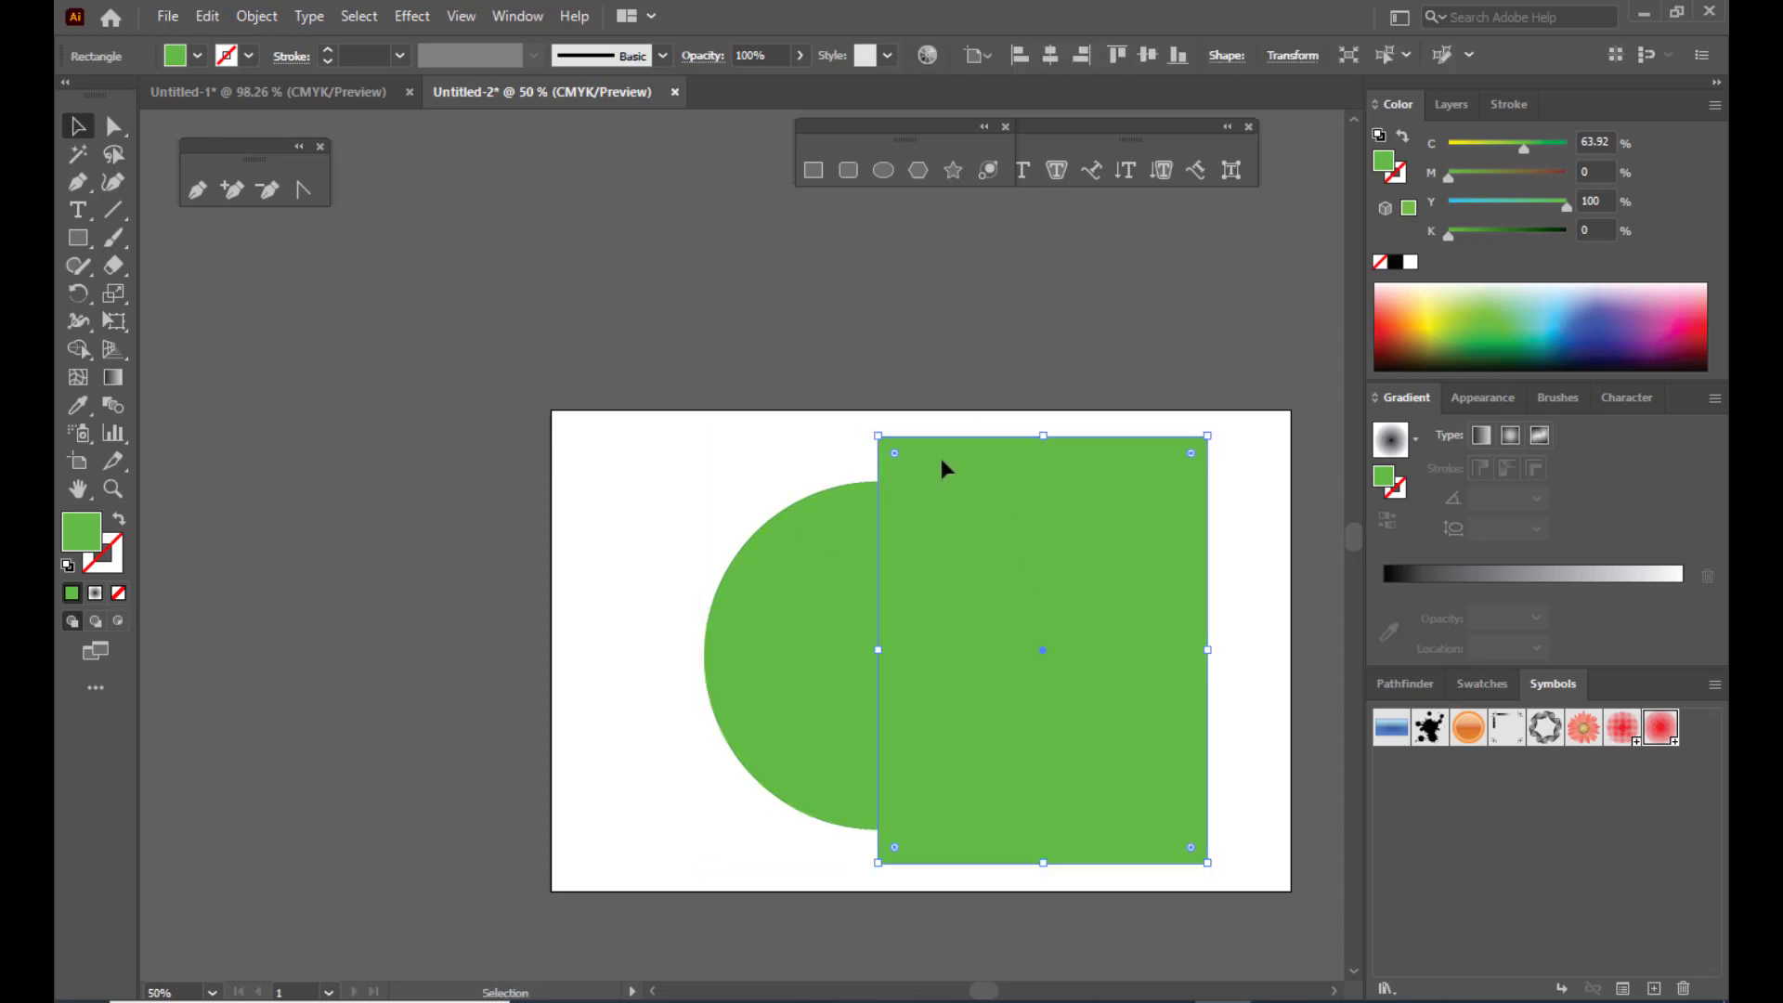
Step: Subtract the rectangle from the circle with Pathfinder Minus Front, keeping the left half circle, and deselect it
left_click(836, 549)
left_click(1056, 469, "shift")
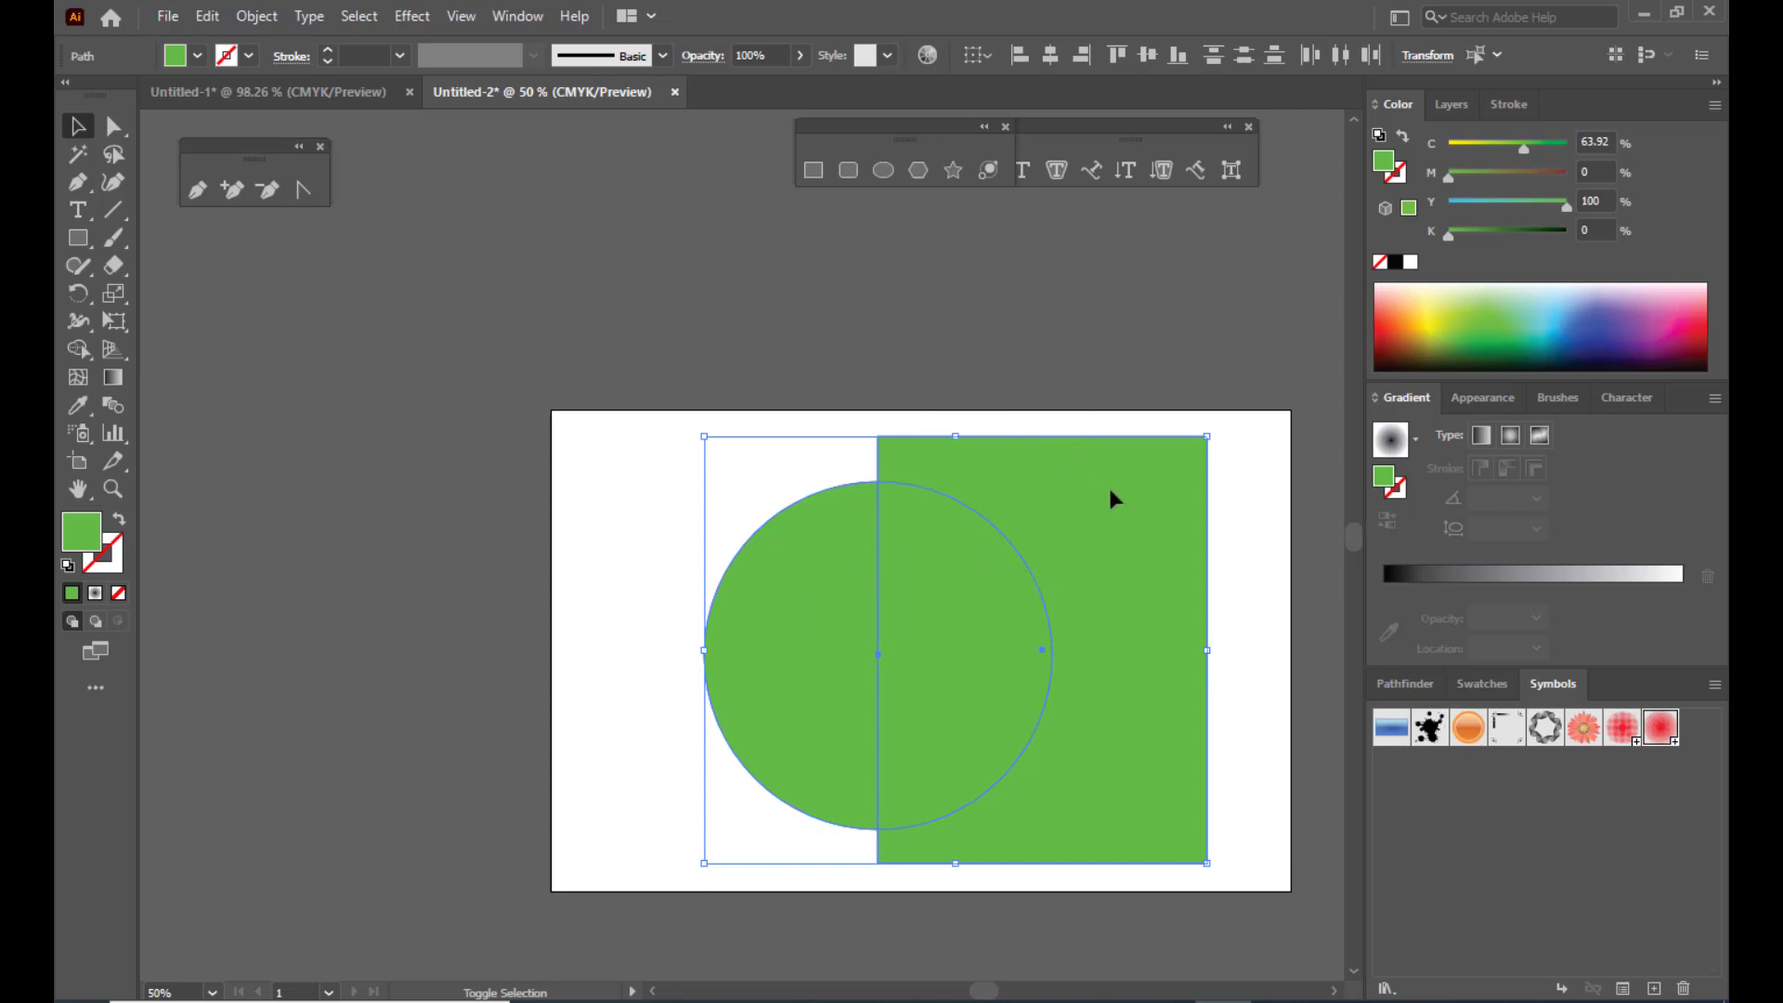
left_click(1410, 683)
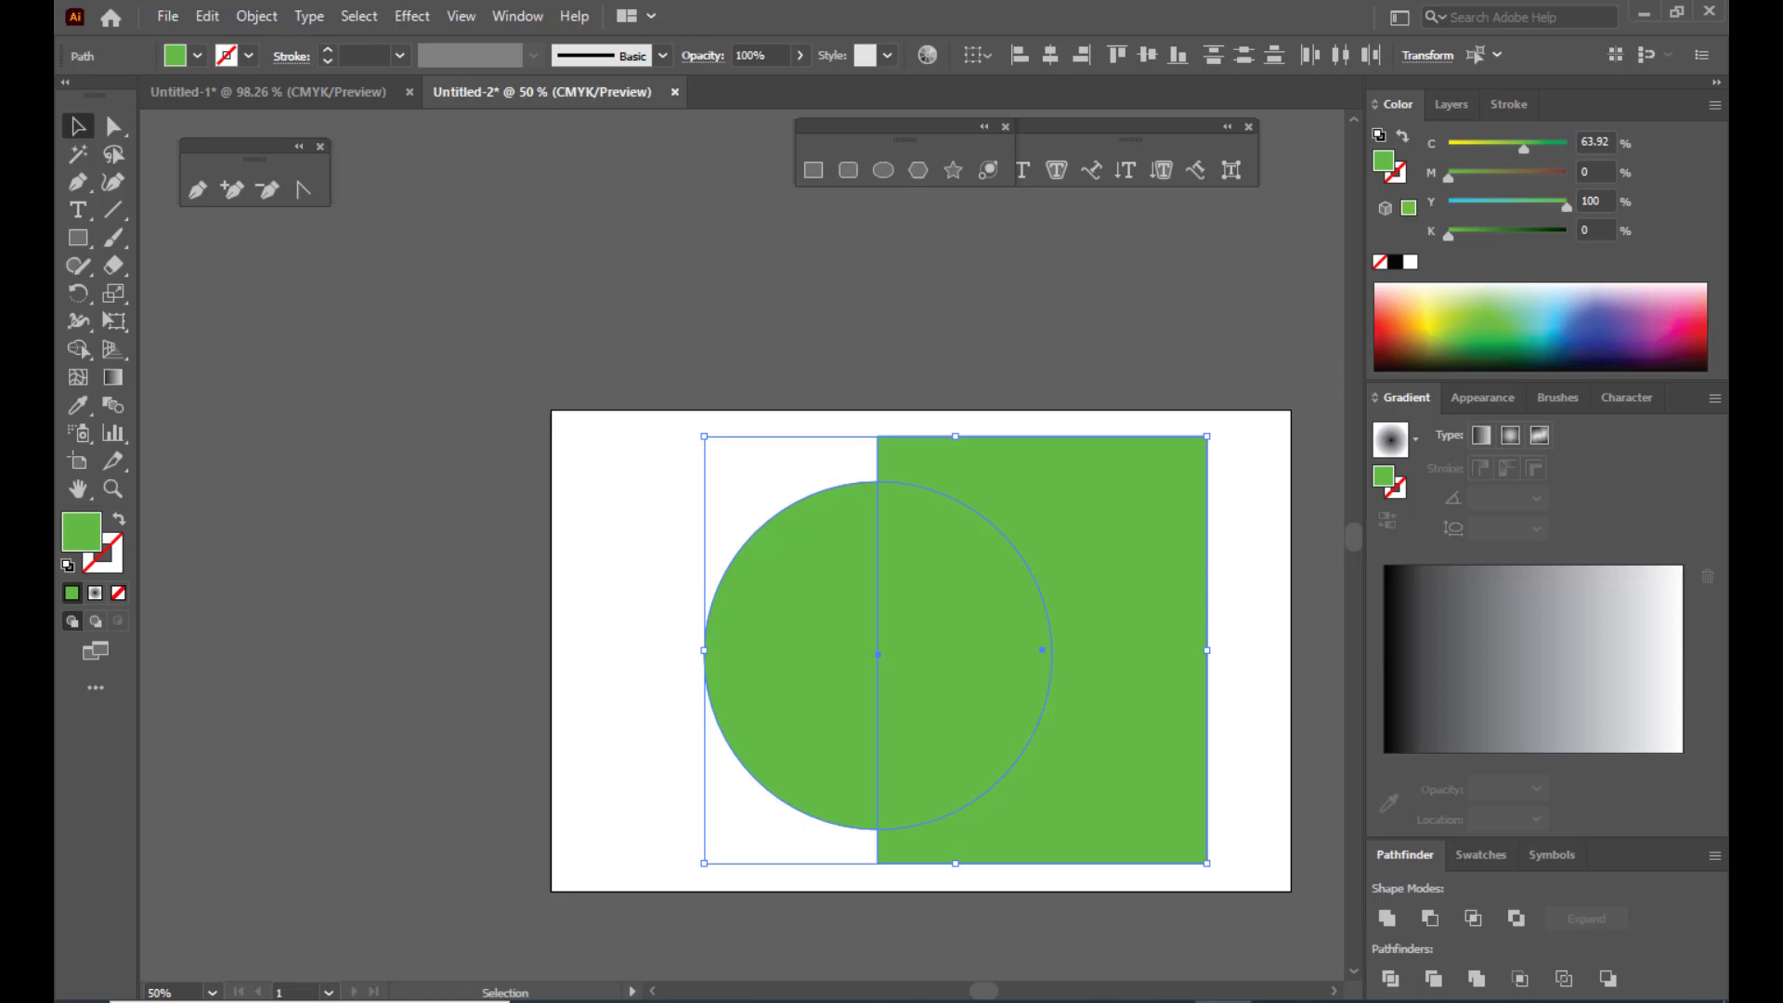
left_click(519, 17)
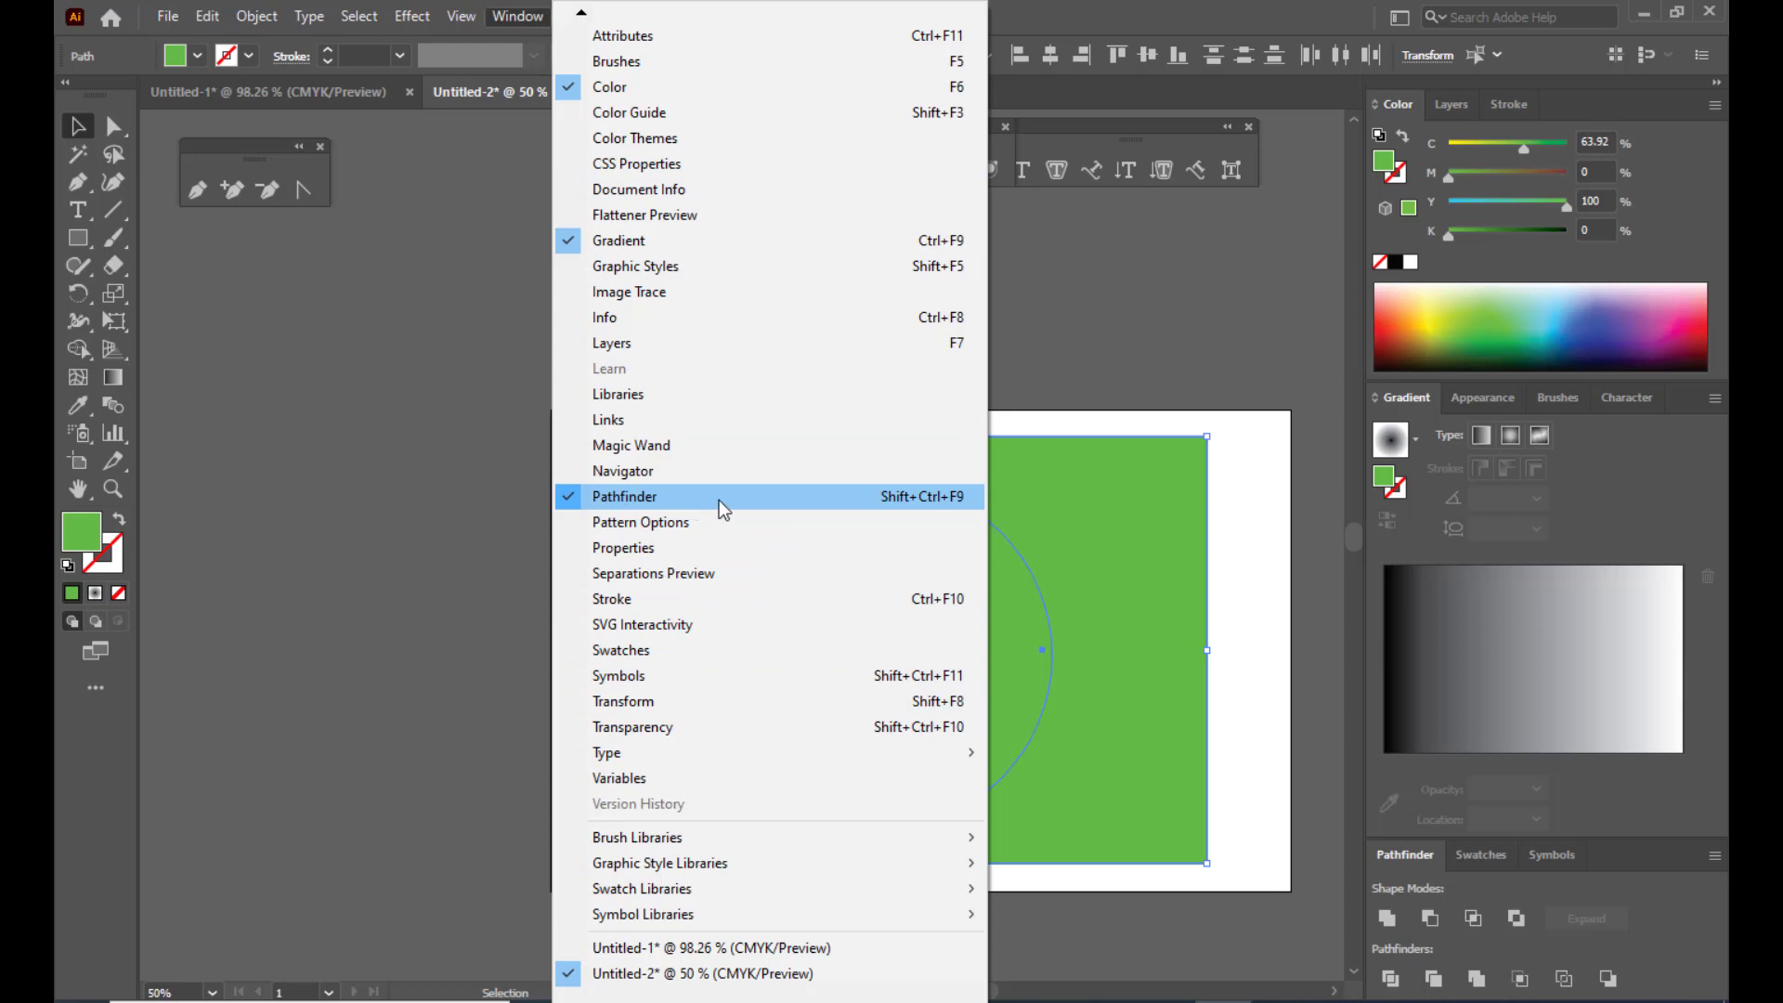
left_click(723, 509)
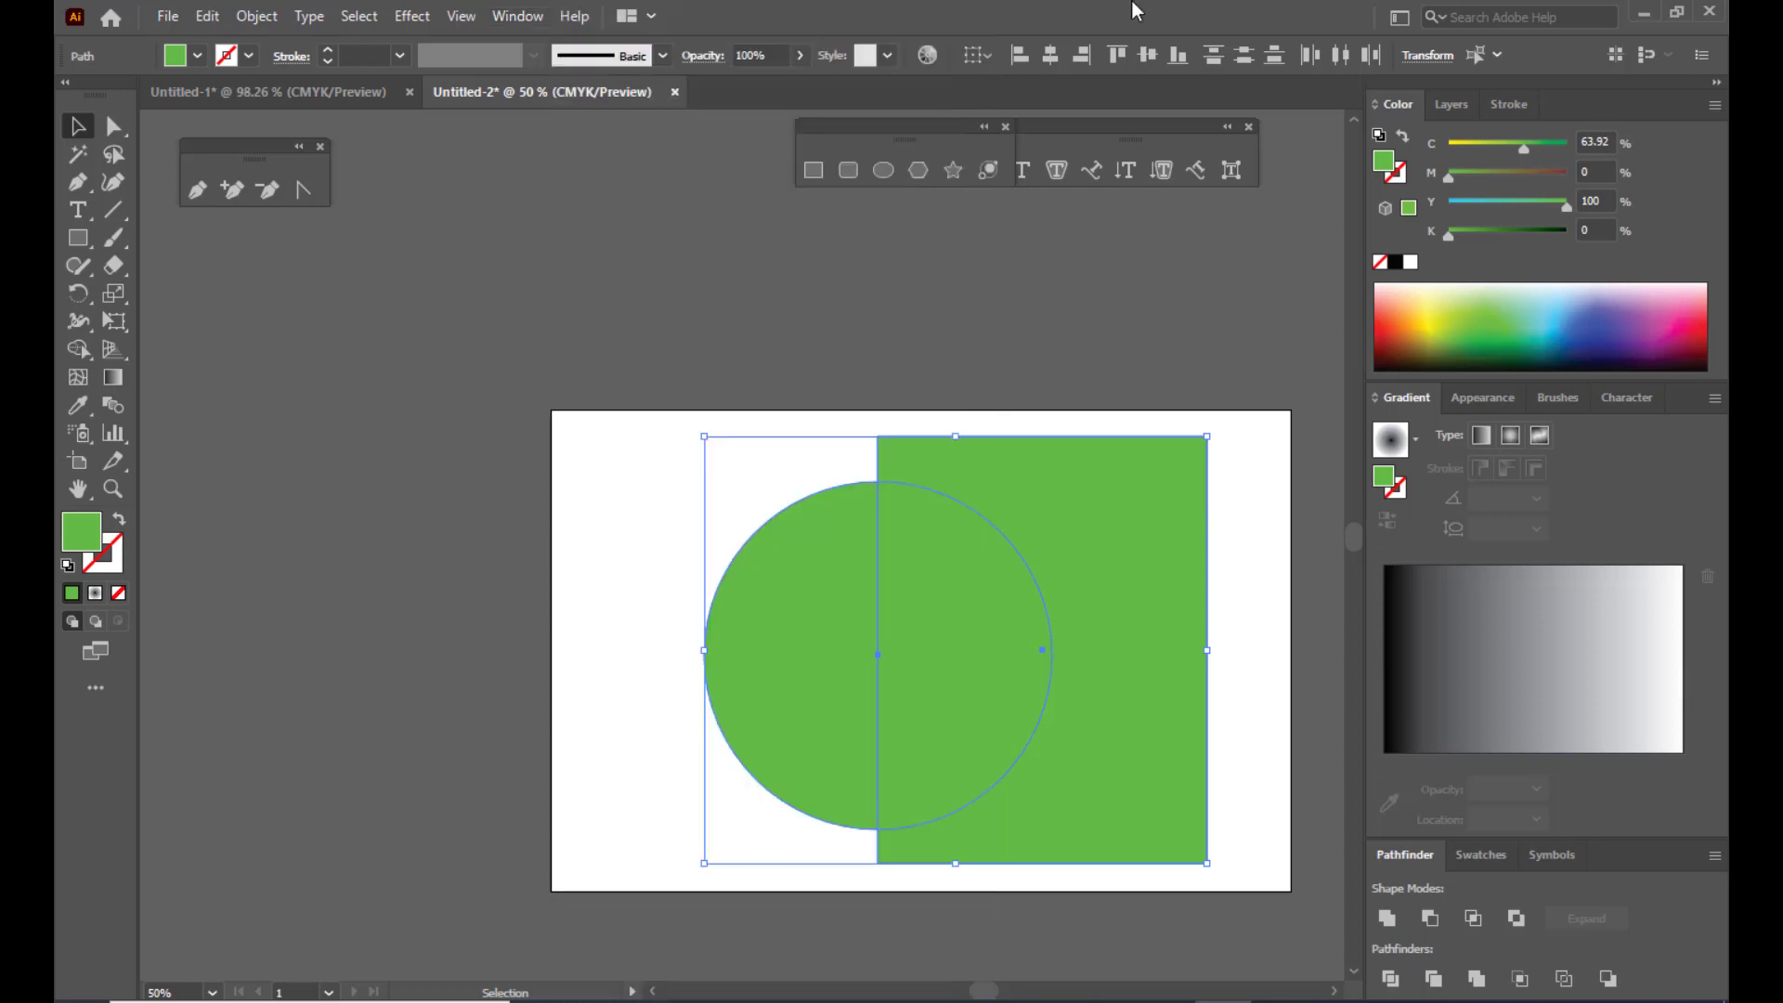
left_click(839, 344)
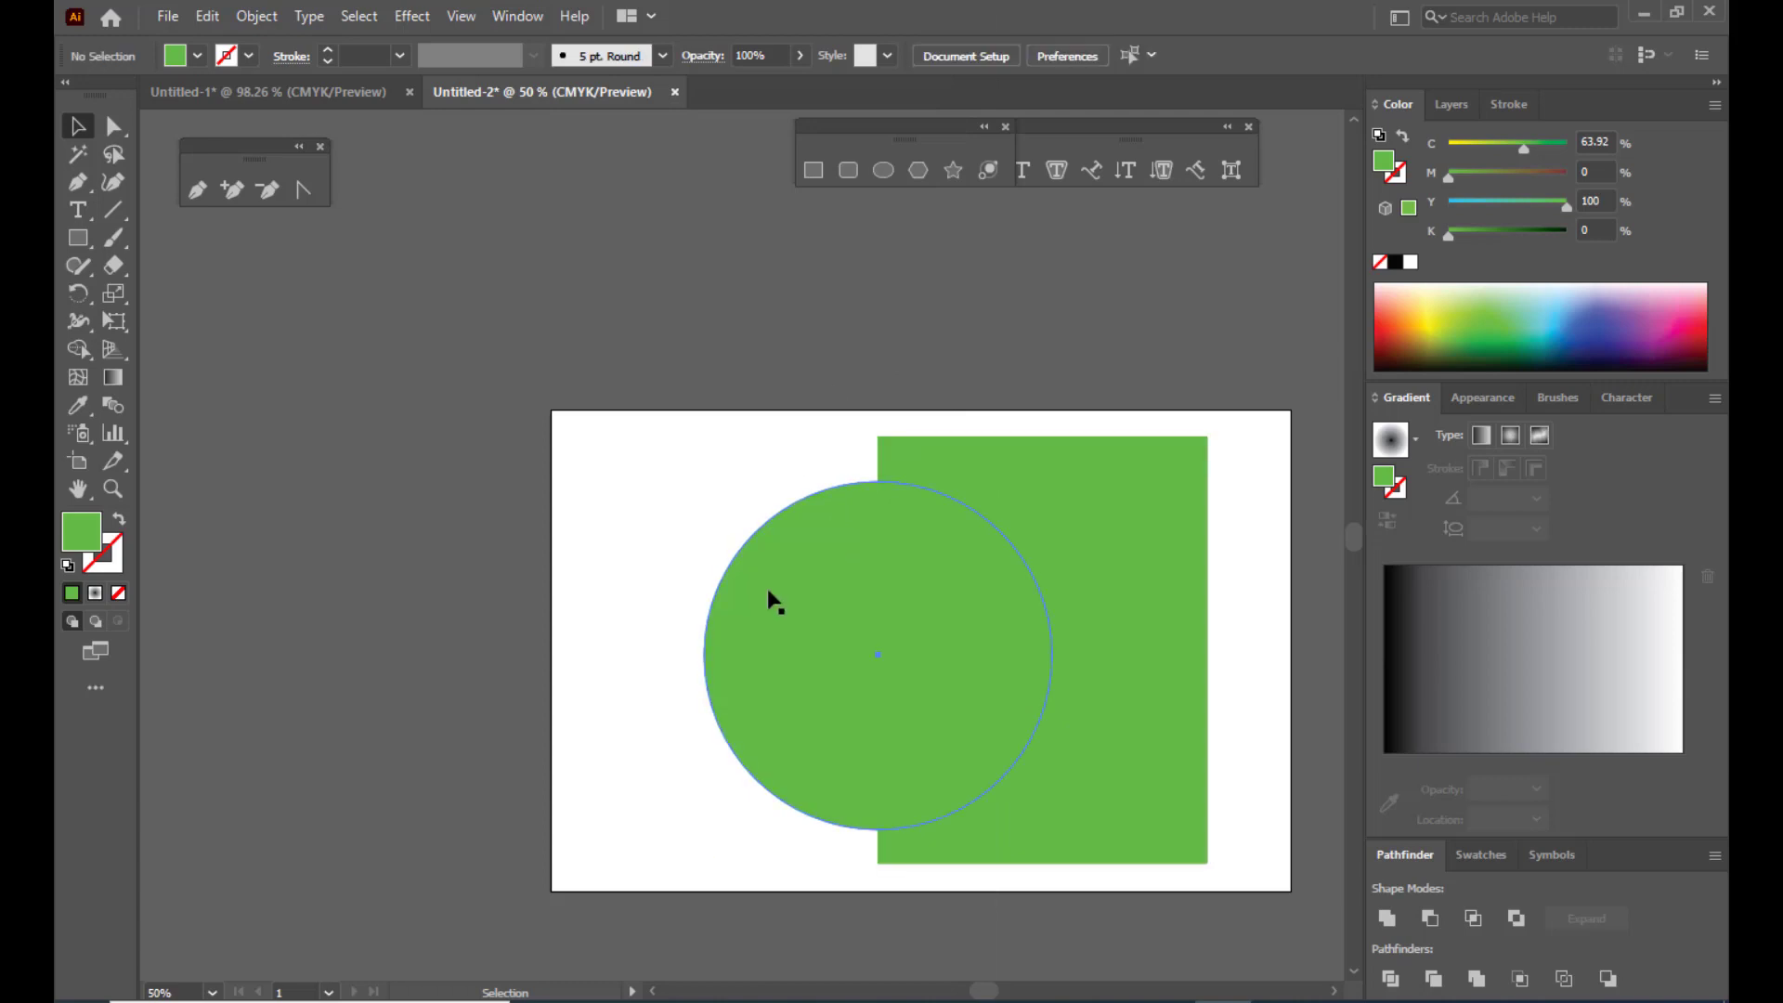
left_click(769, 593)
left_click(1028, 513, "shift")
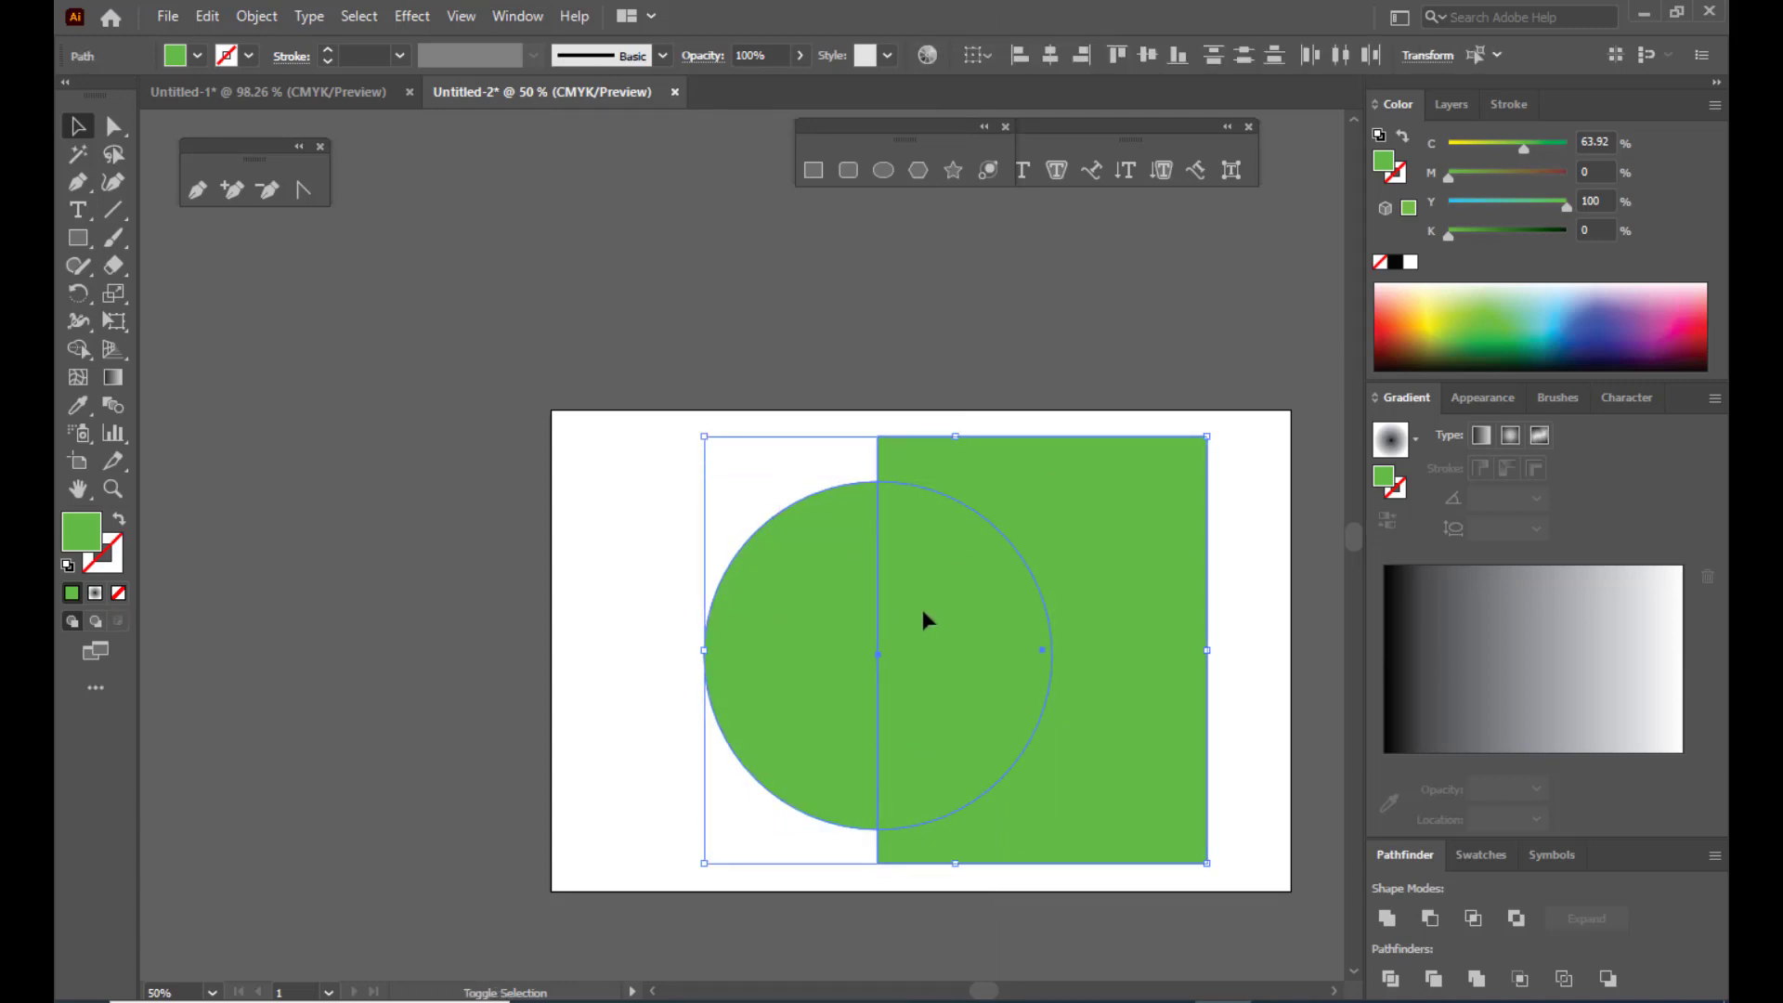
left_click(1436, 927)
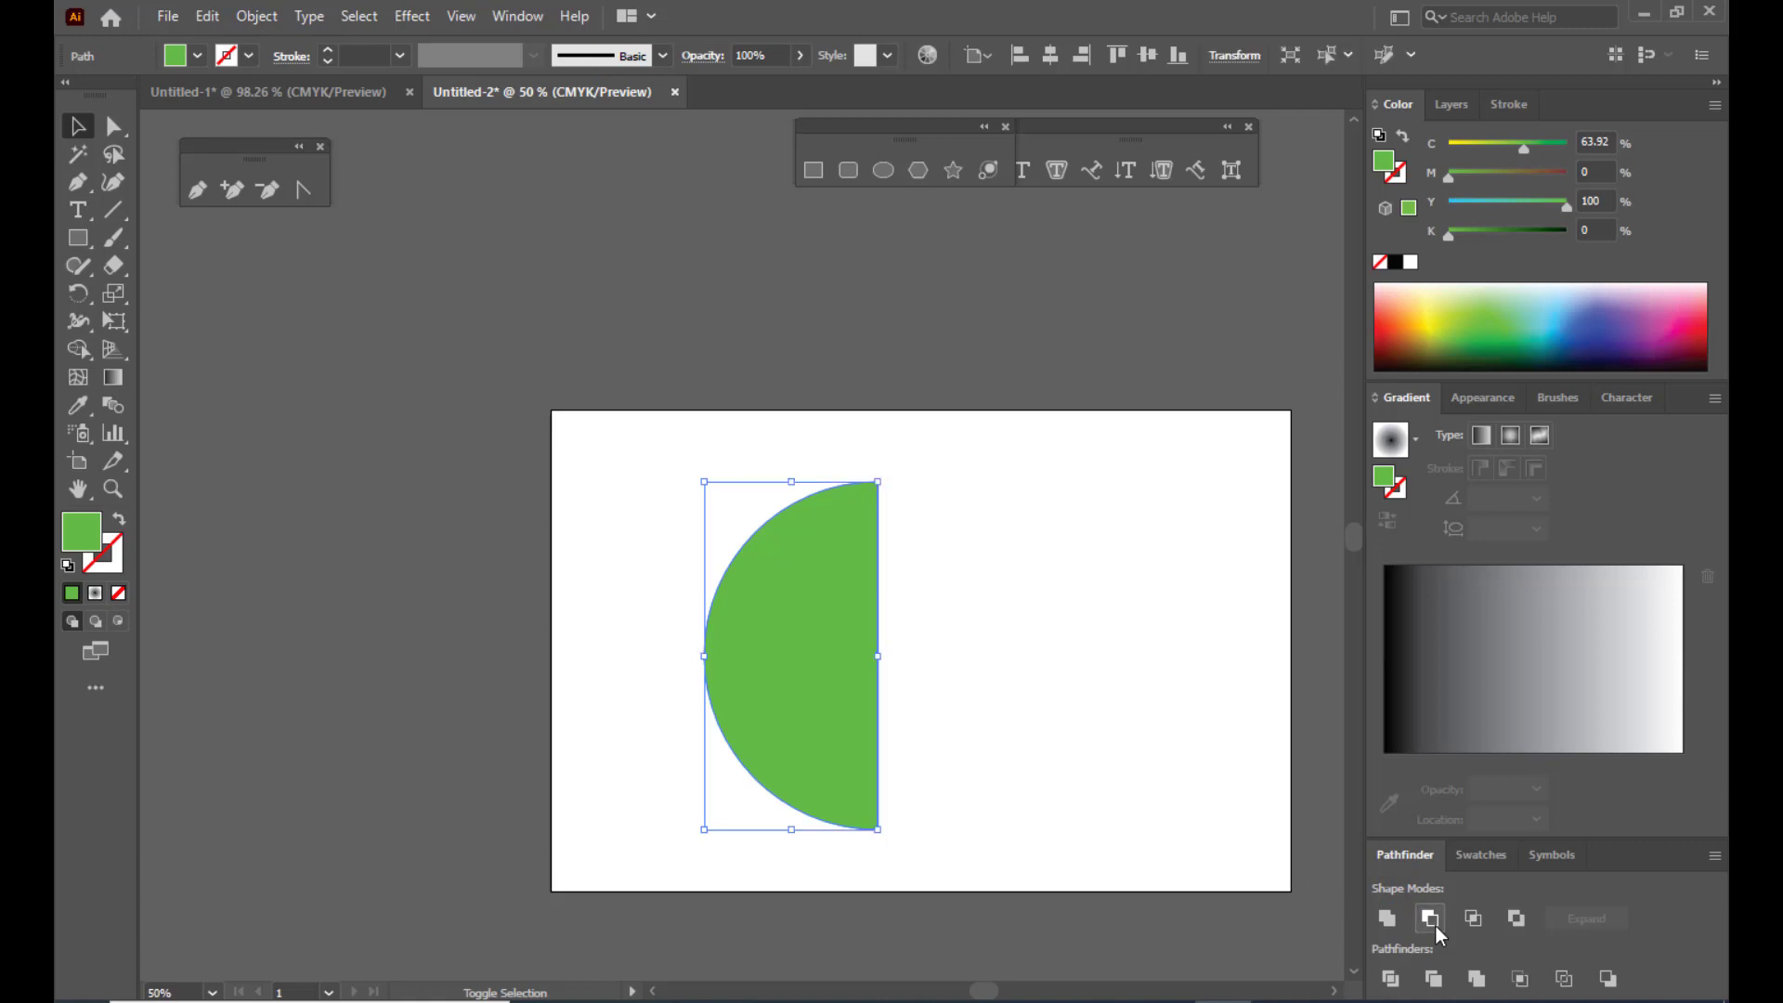
left_click(945, 352)
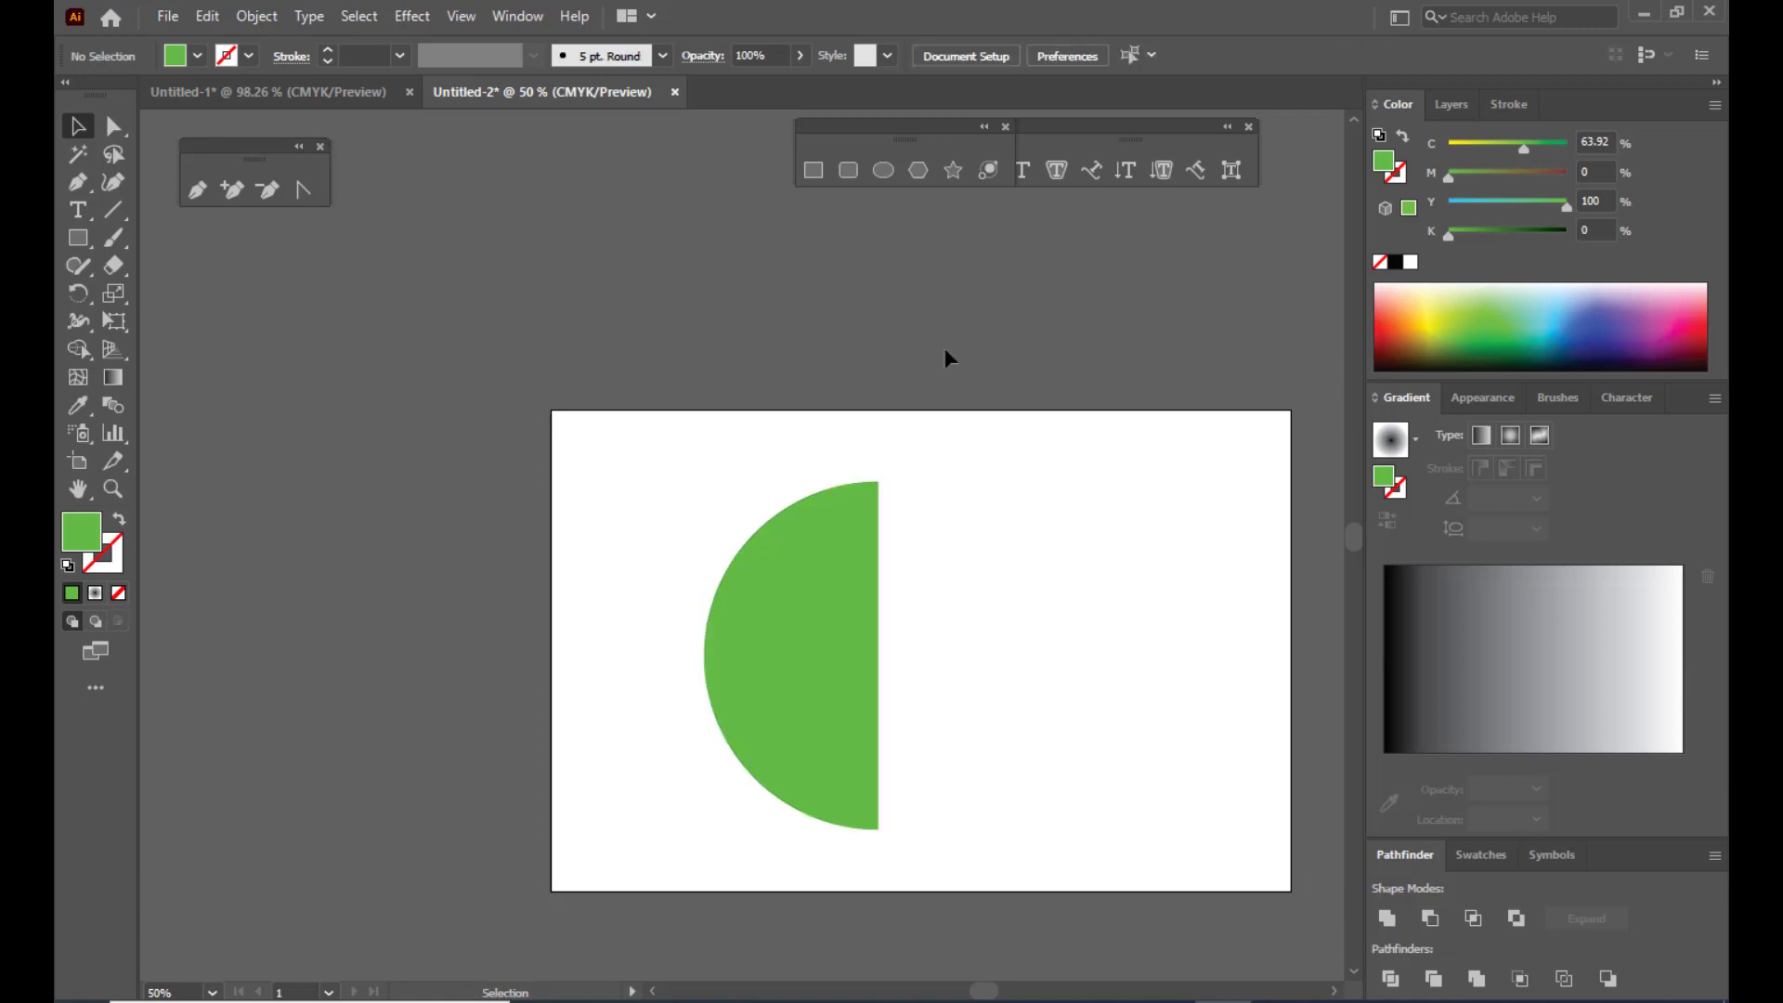
Step: Start a 3D Revolve effect on the green half circle, keeping its options window clear of the preview
left_click(799, 601)
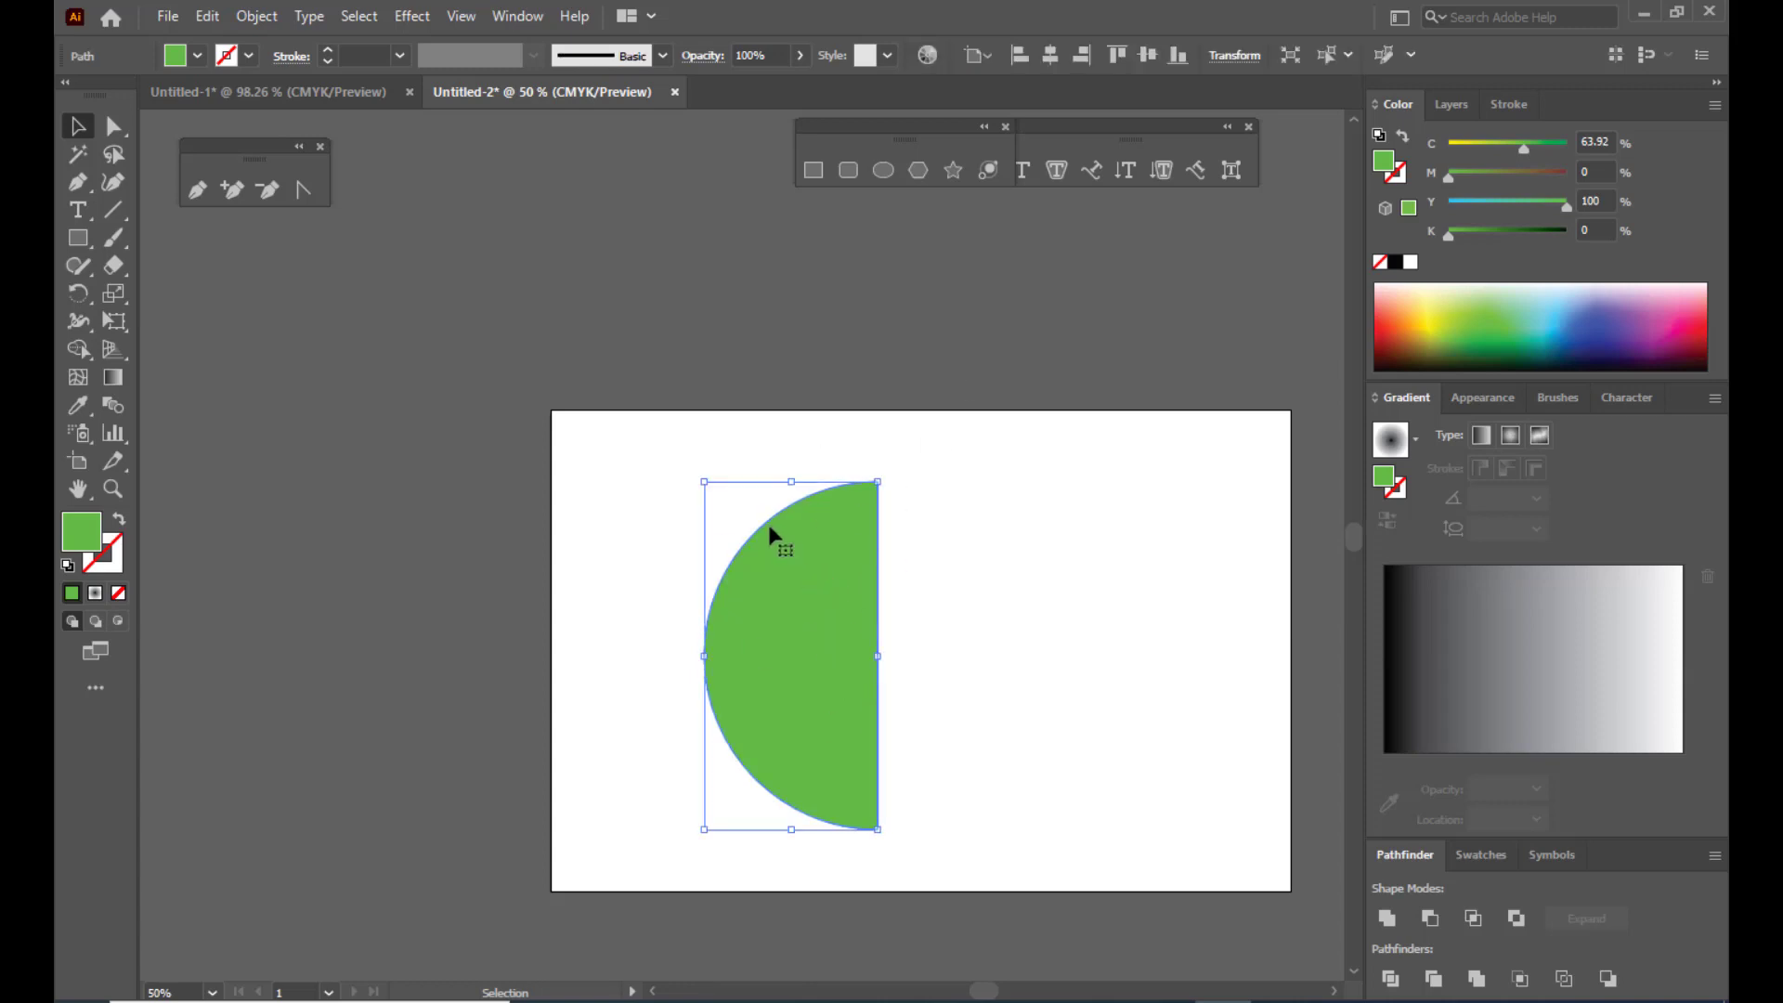
left_click(411, 16)
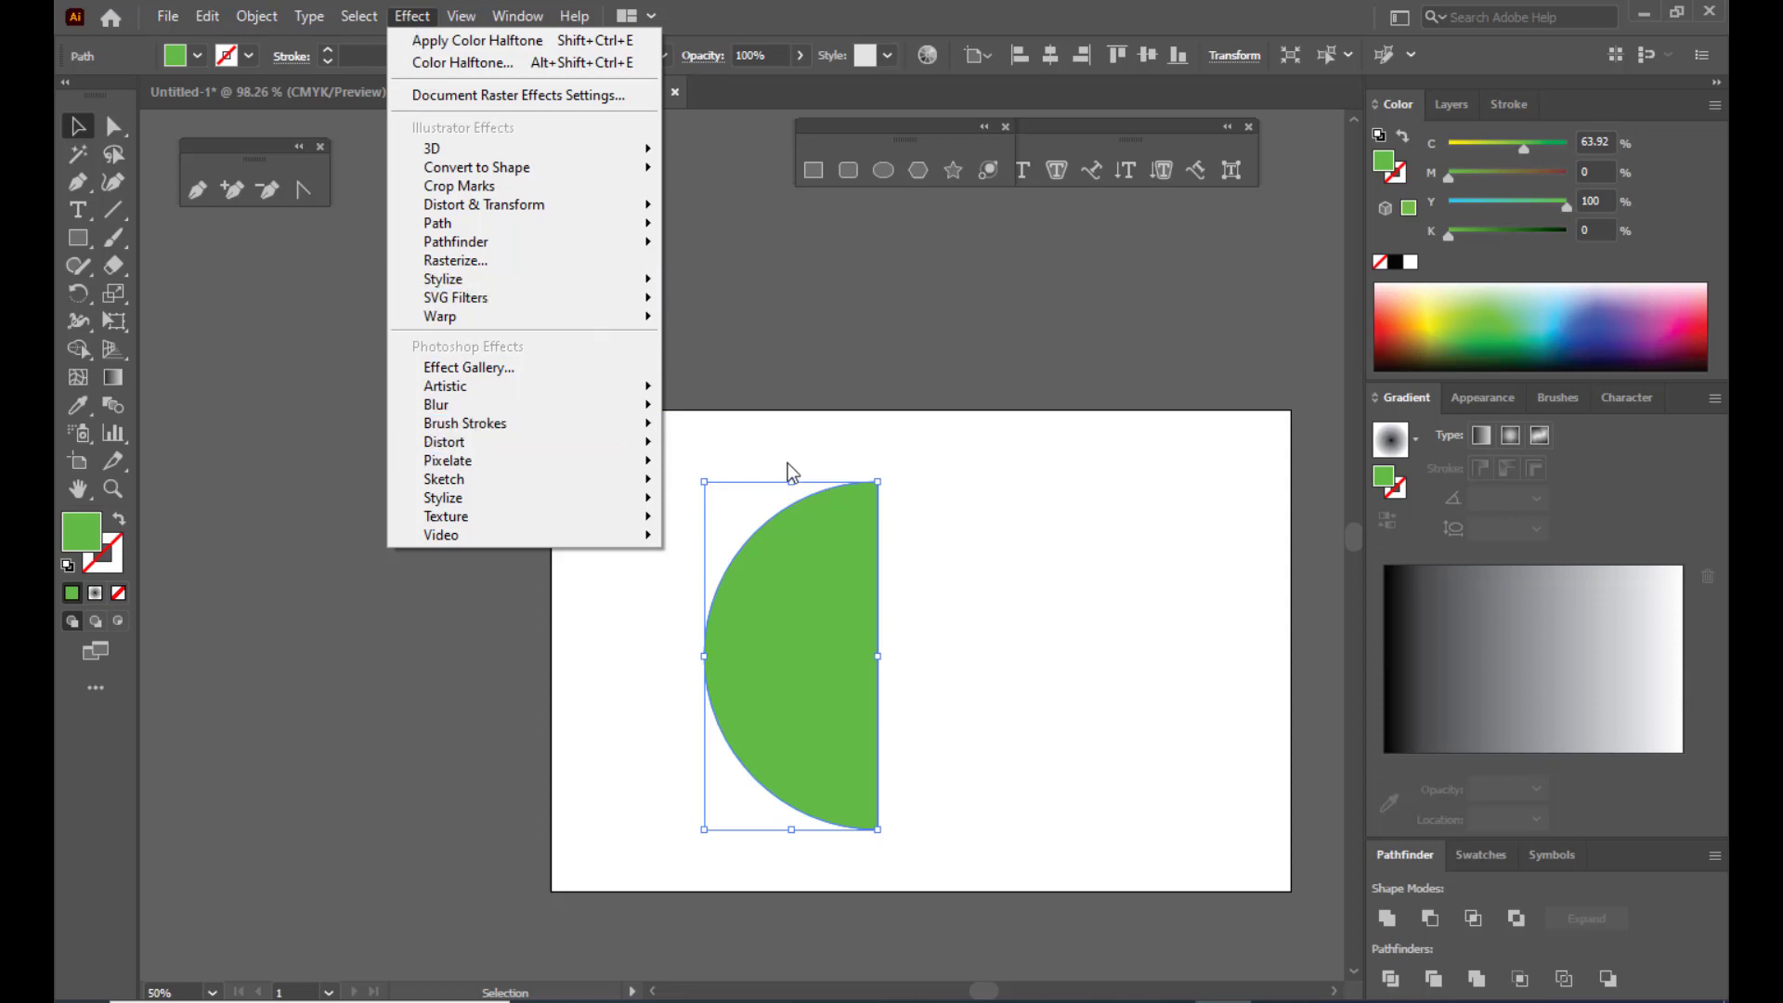
mouse_move(476, 154)
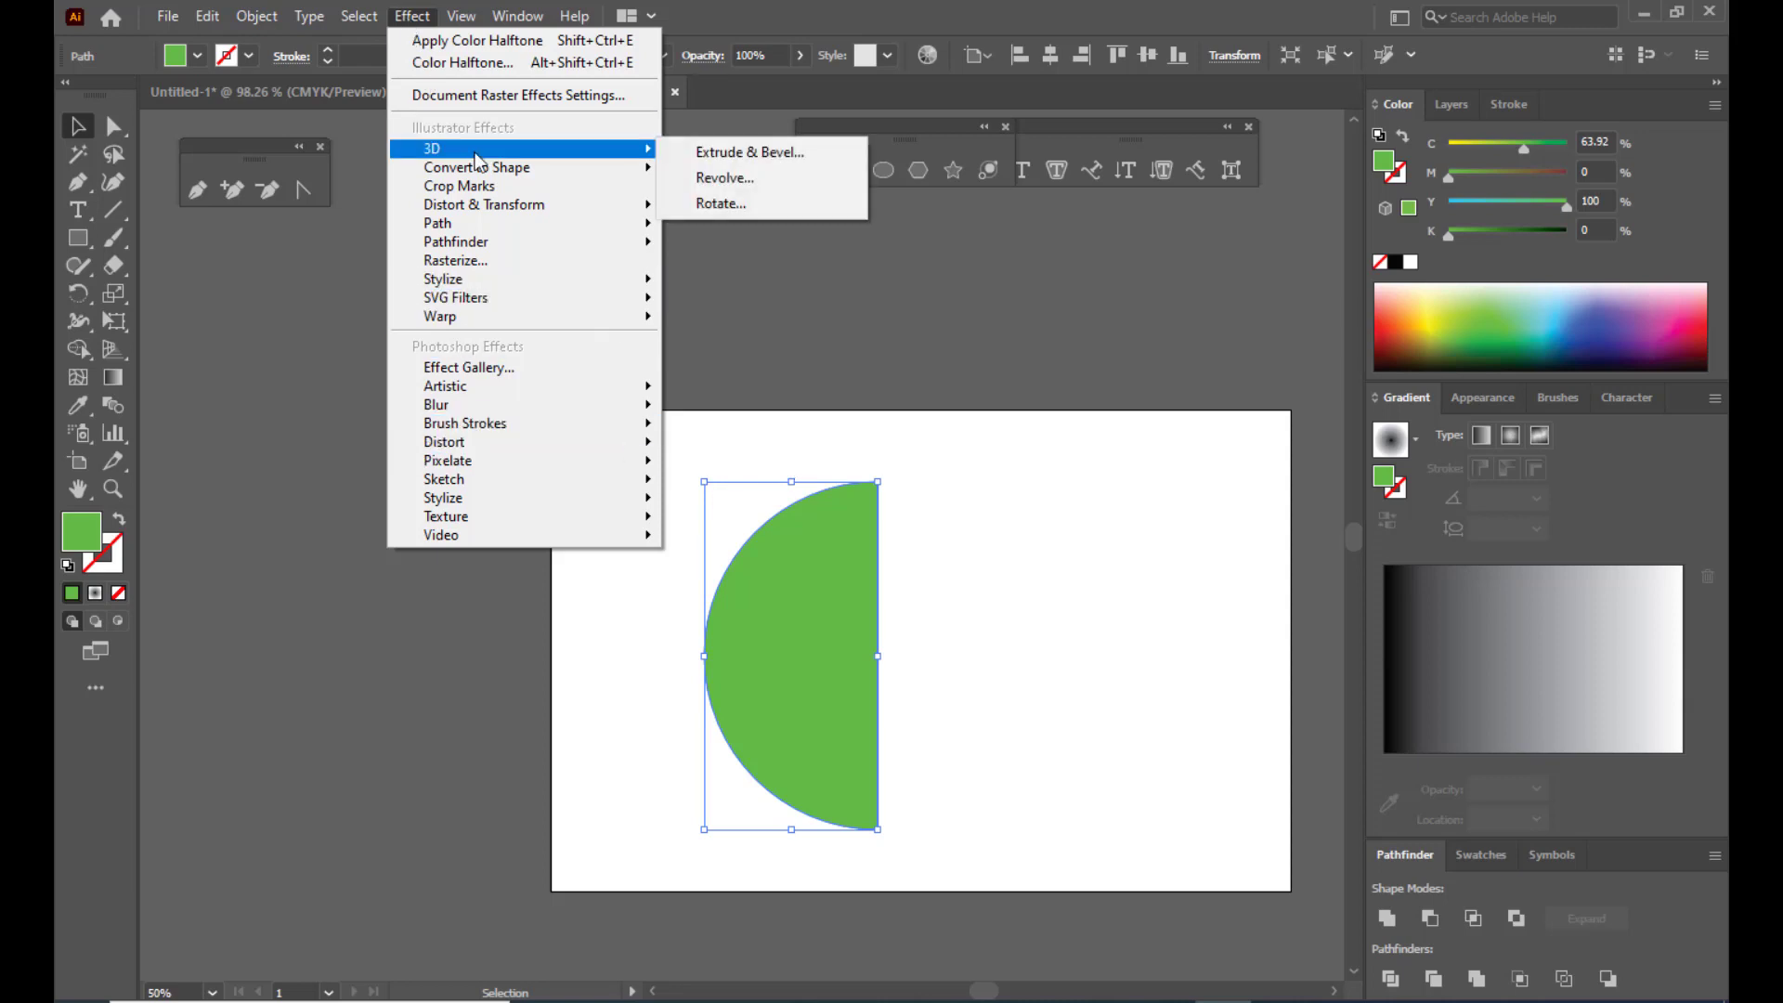
left_click(752, 178)
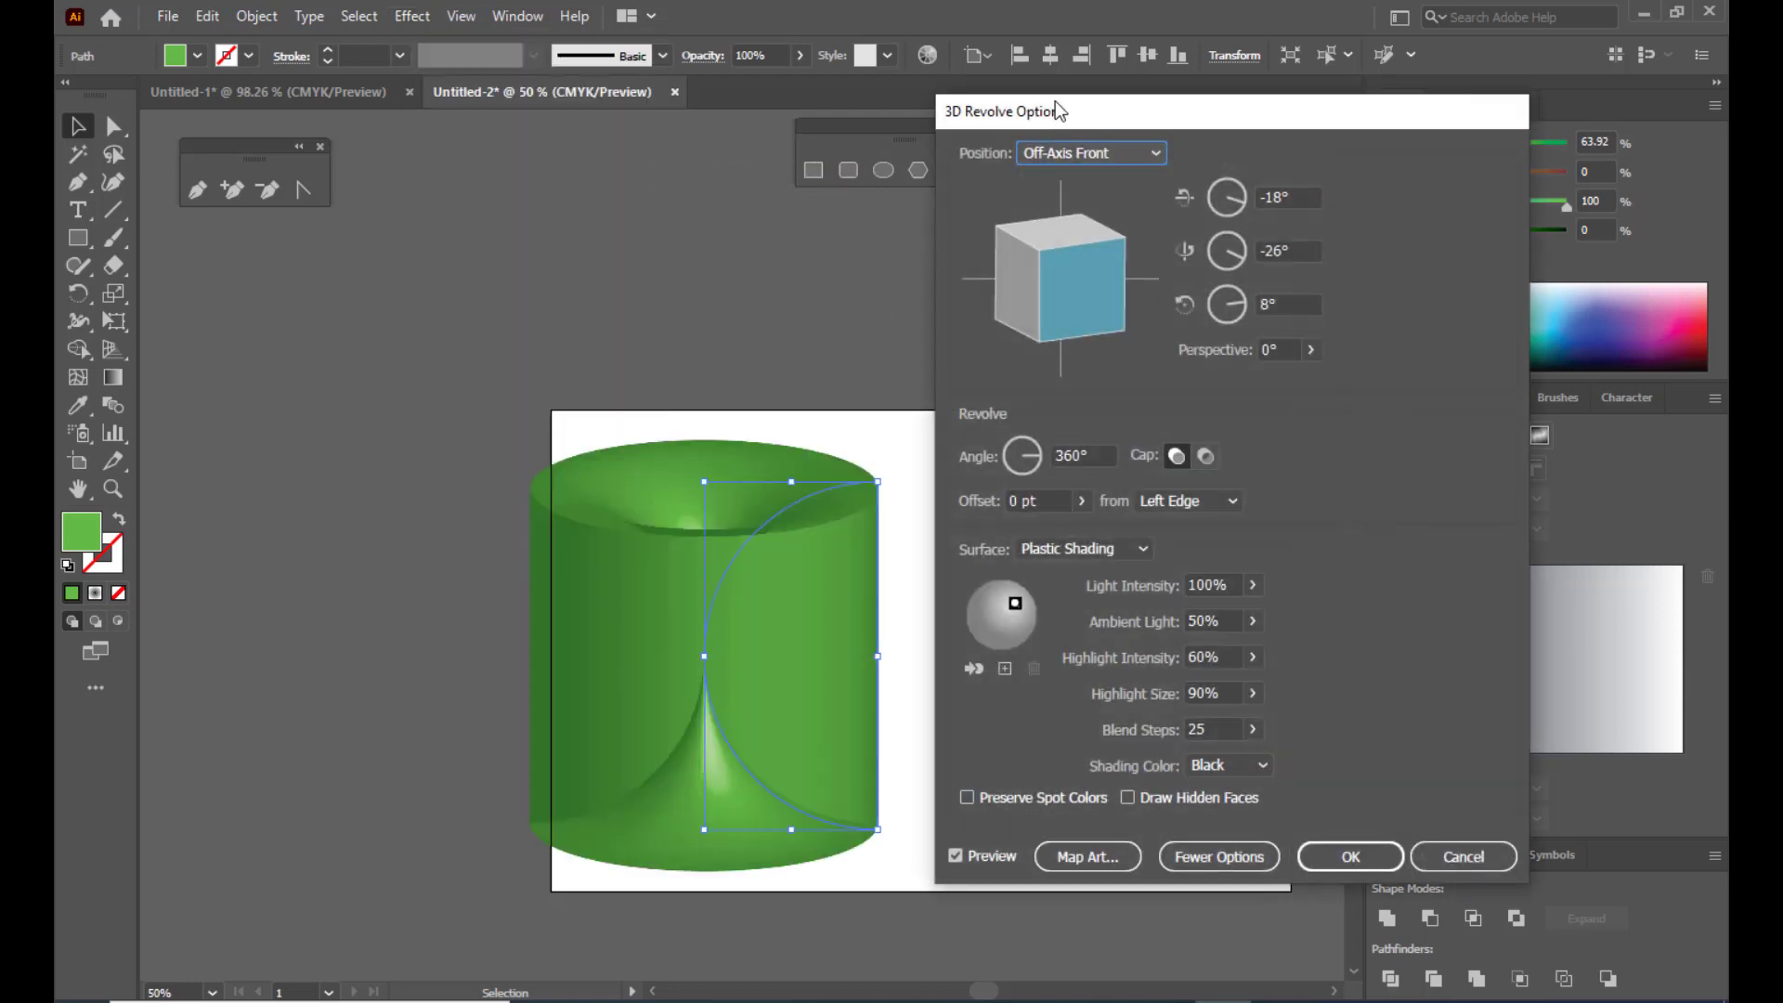
left_click_drag(1056, 100, 1089, 81)
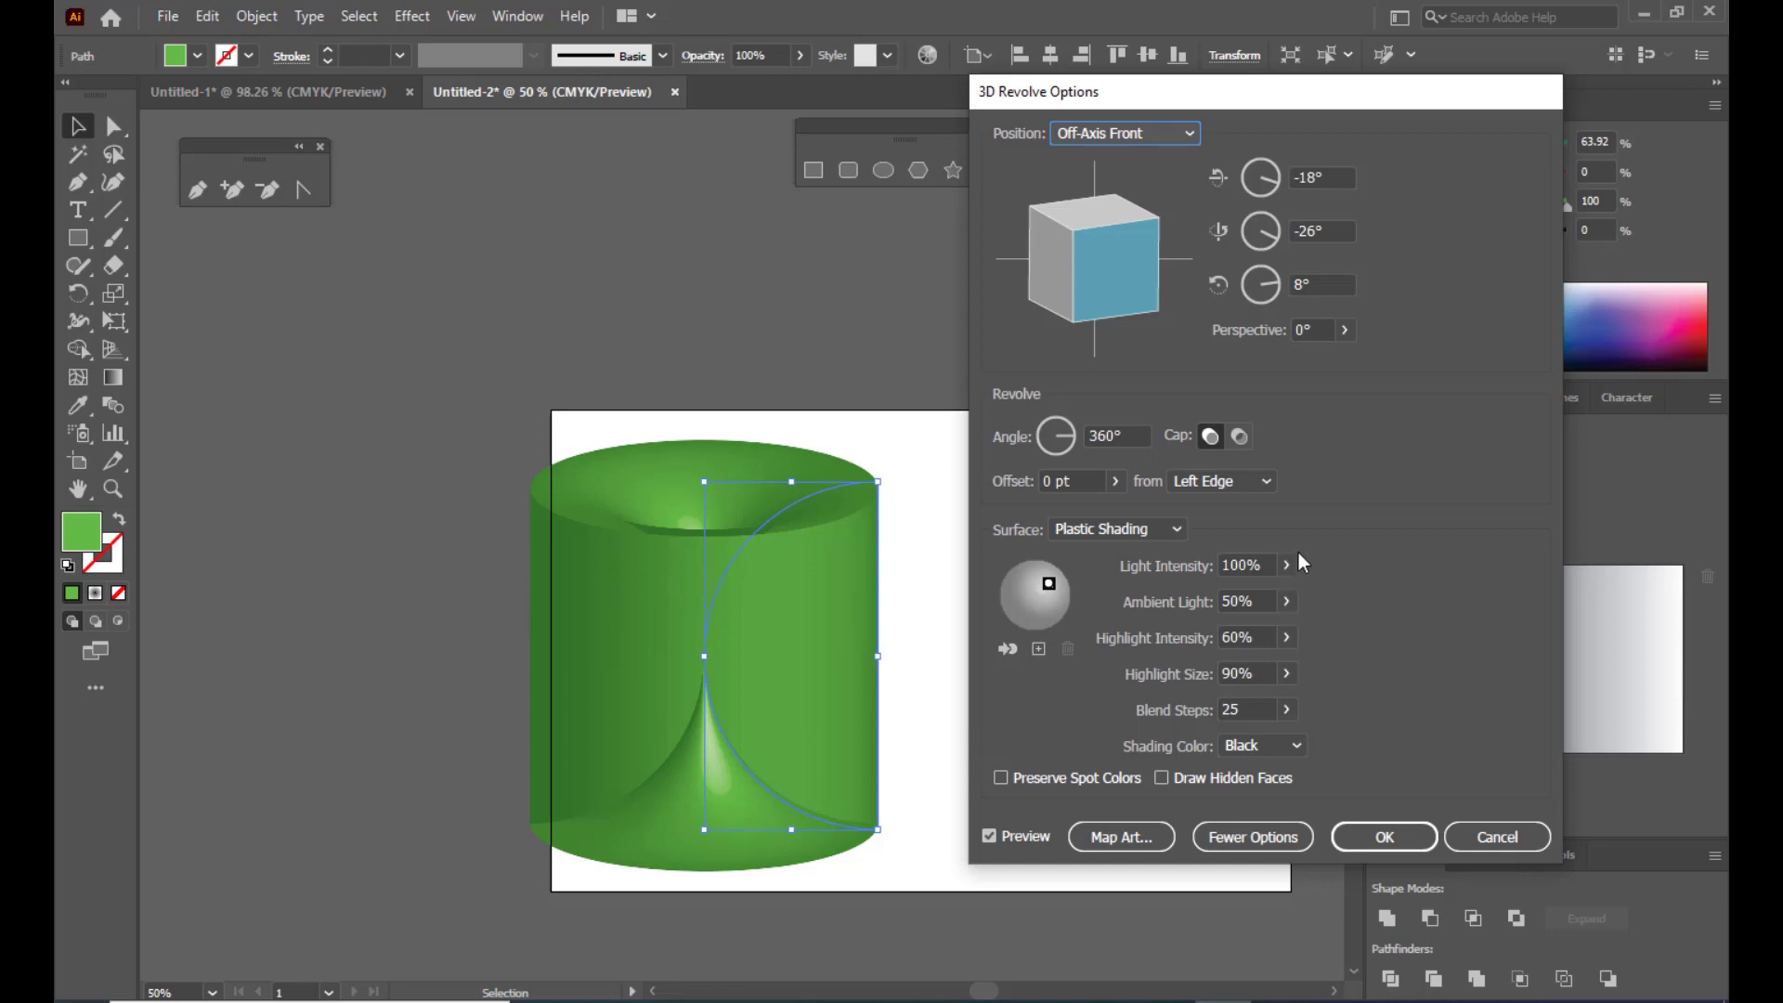
left_click_drag(1038, 90, 1064, 81)
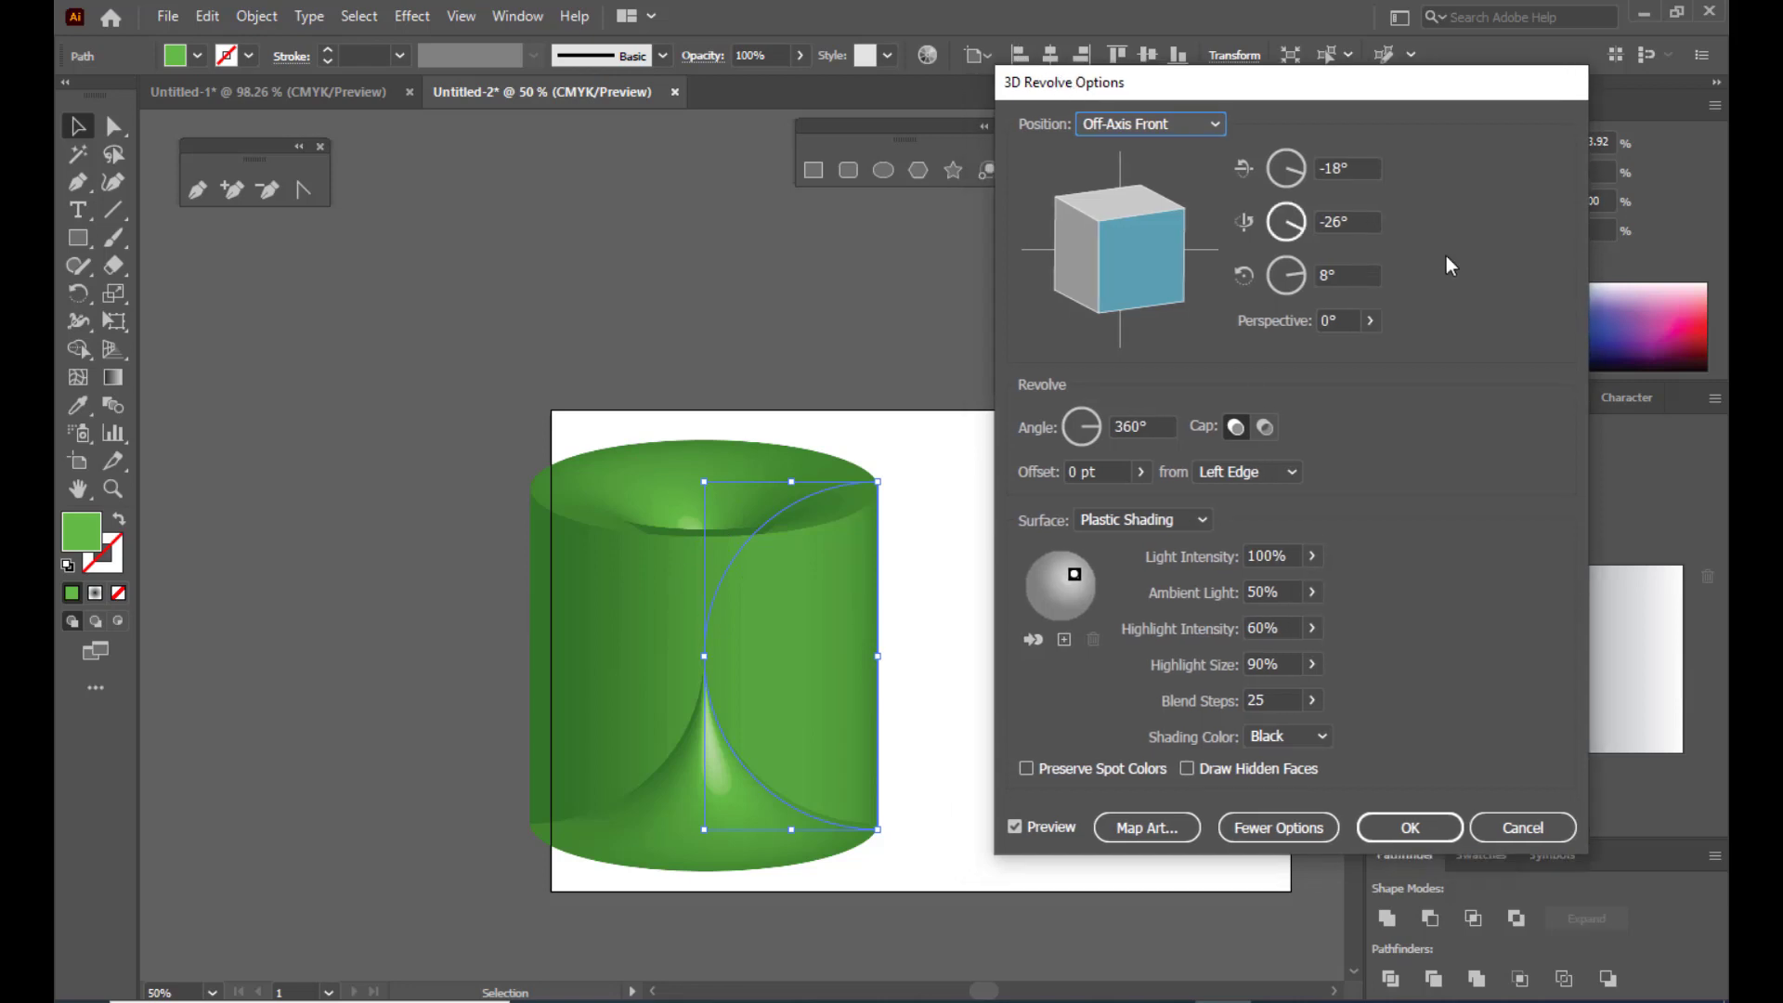
Step: Set the revolve offset to run from the Right Edge, so the half circle revolves around its straight side
left_click(1280, 470)
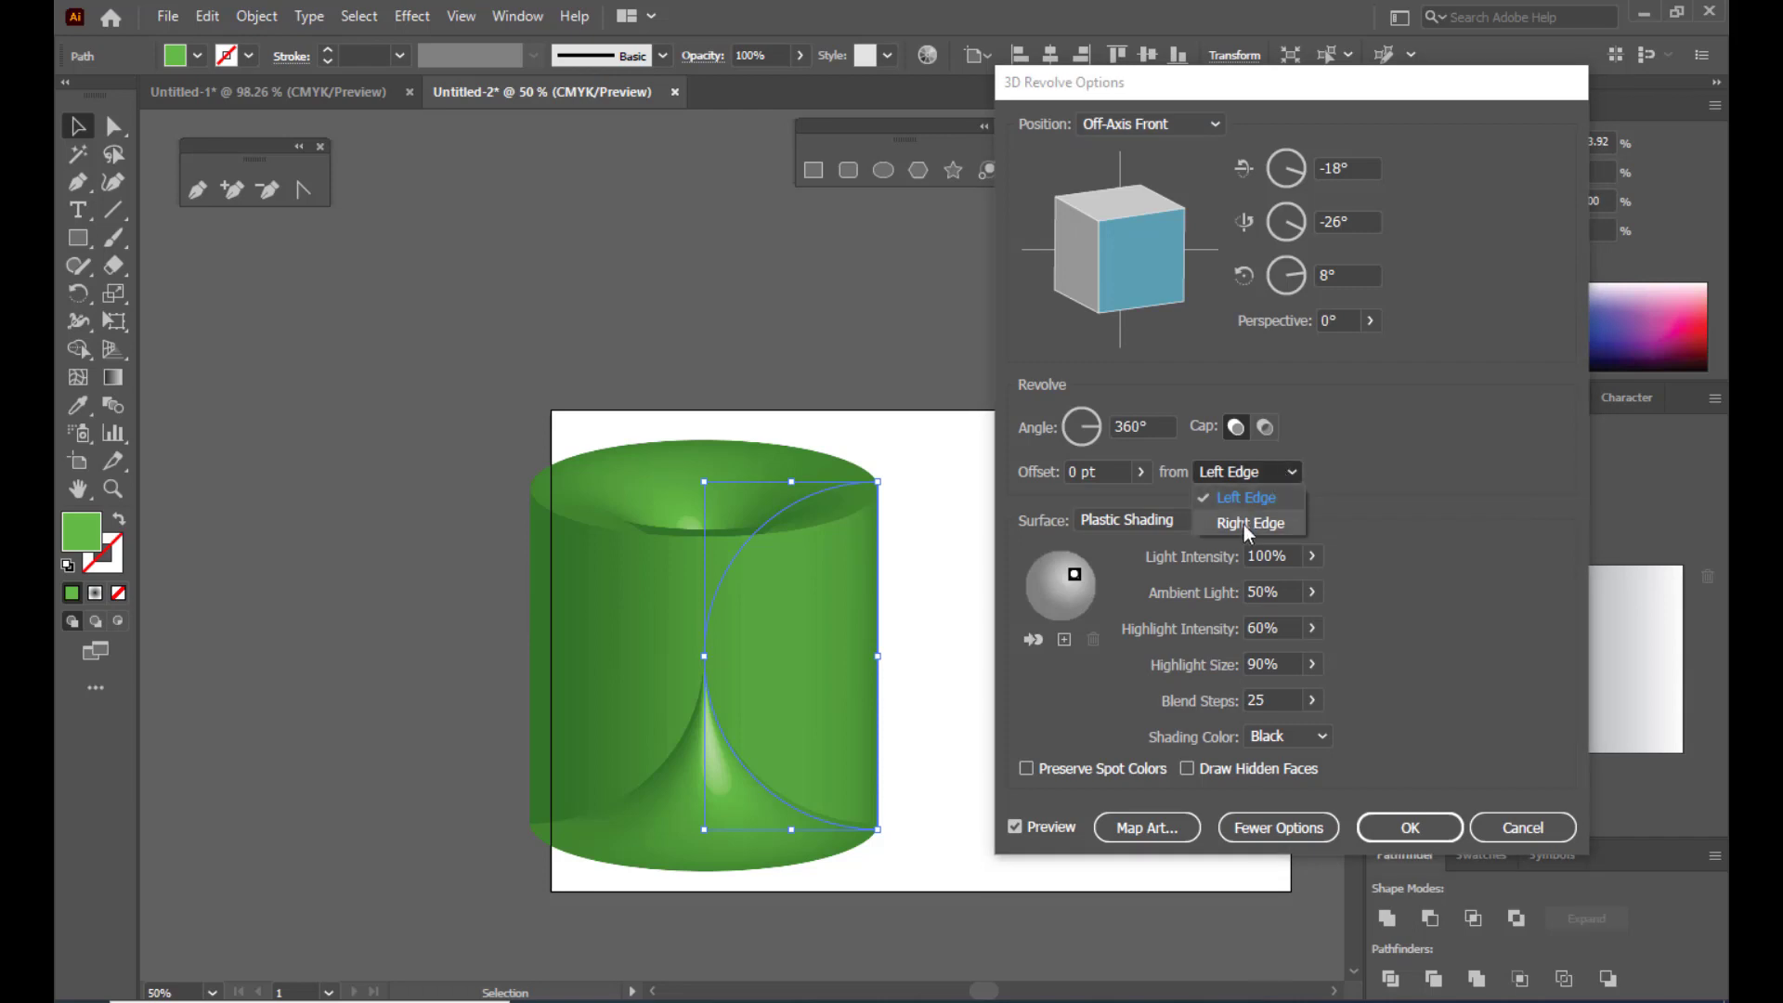
left_click(1245, 523)
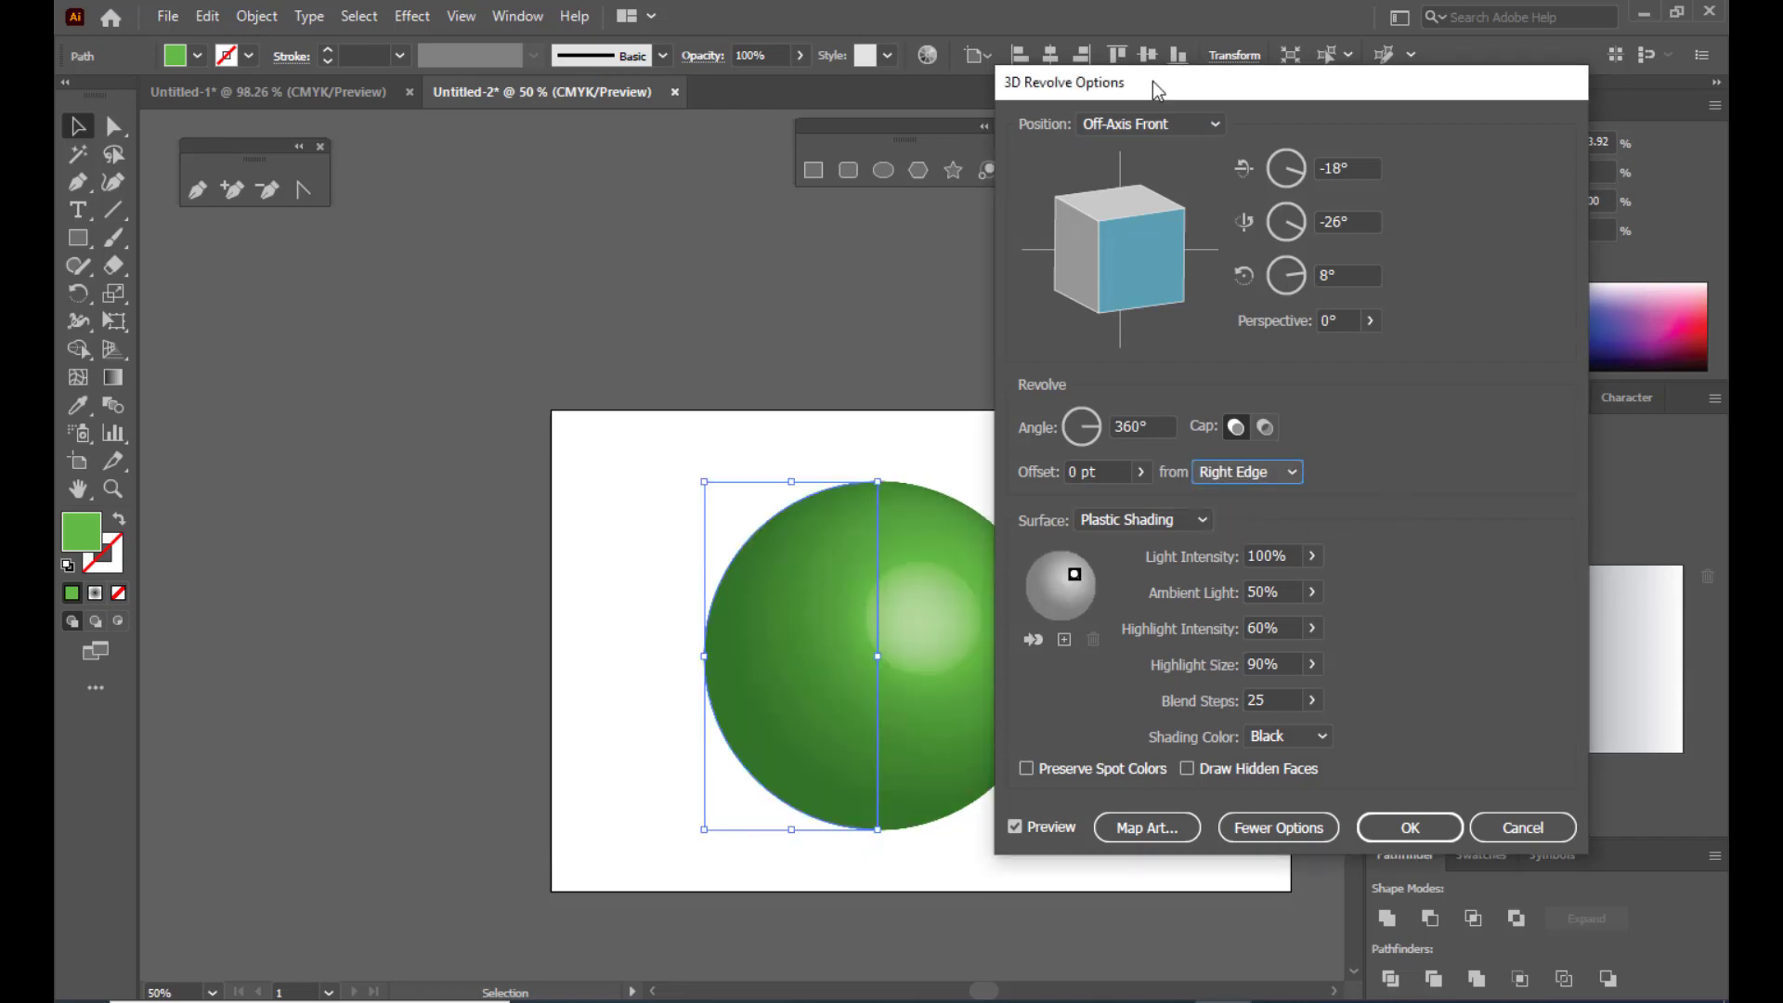
left_click_drag(1154, 82, 1241, 36)
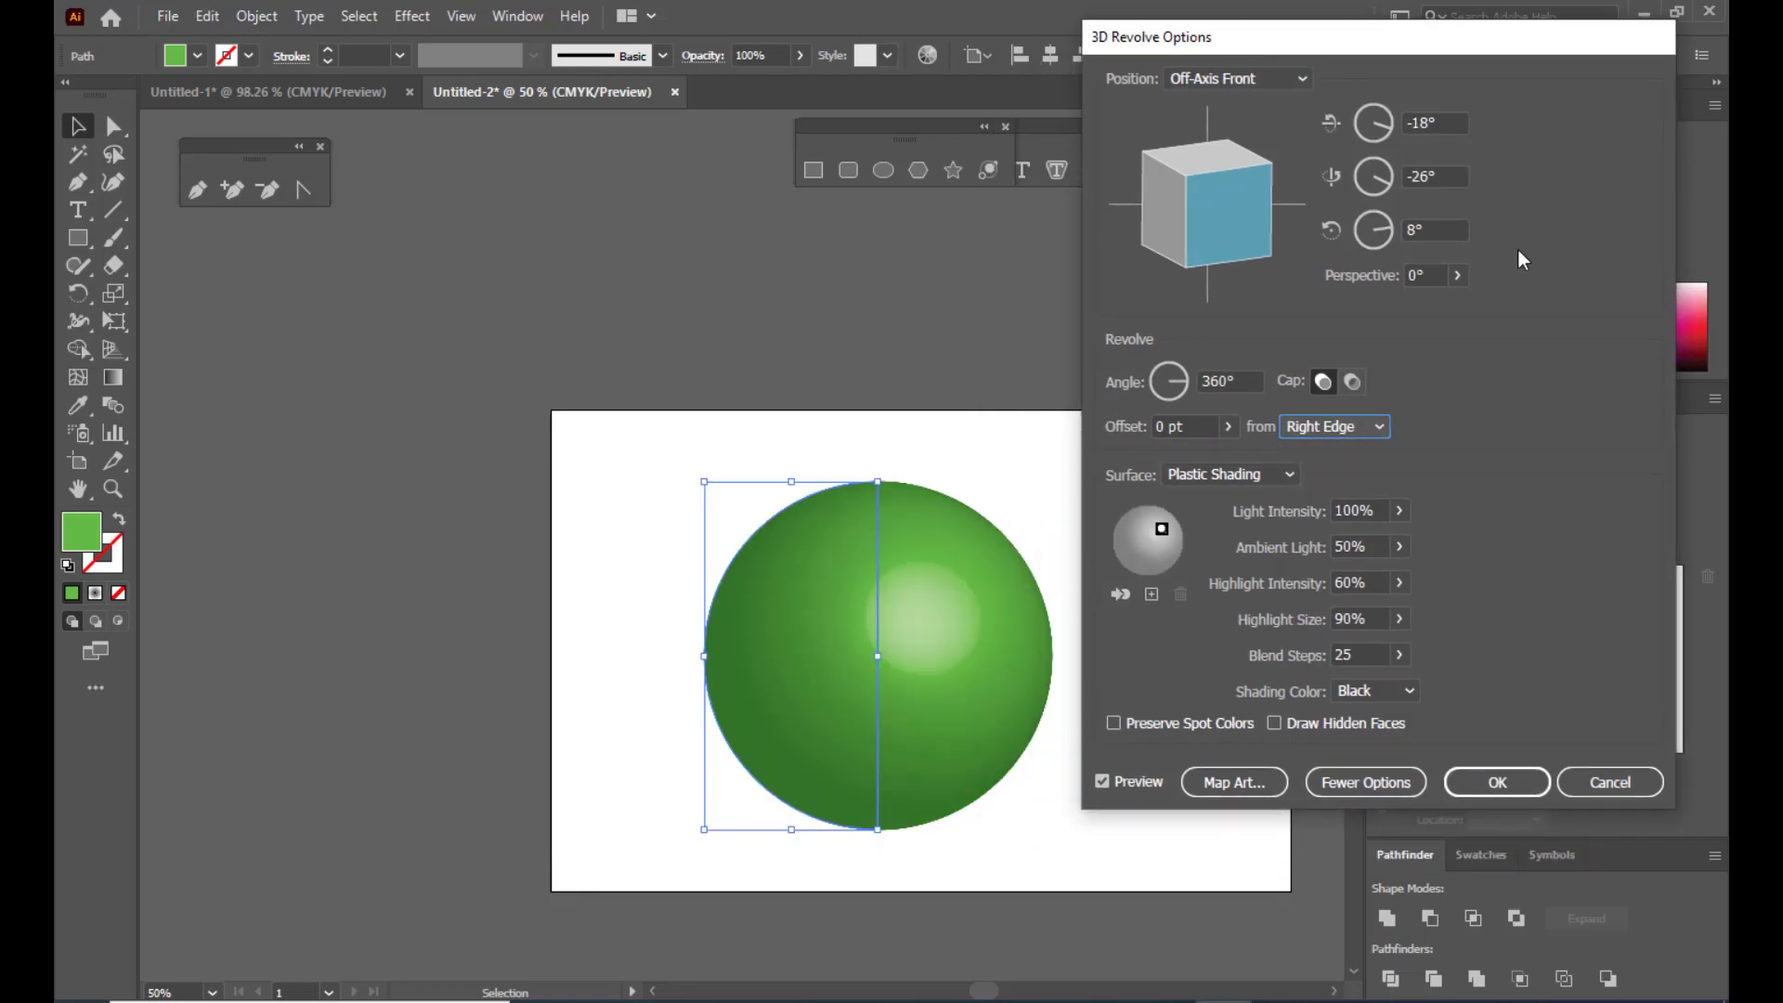
left_click_drag(1268, 37, 1278, 18)
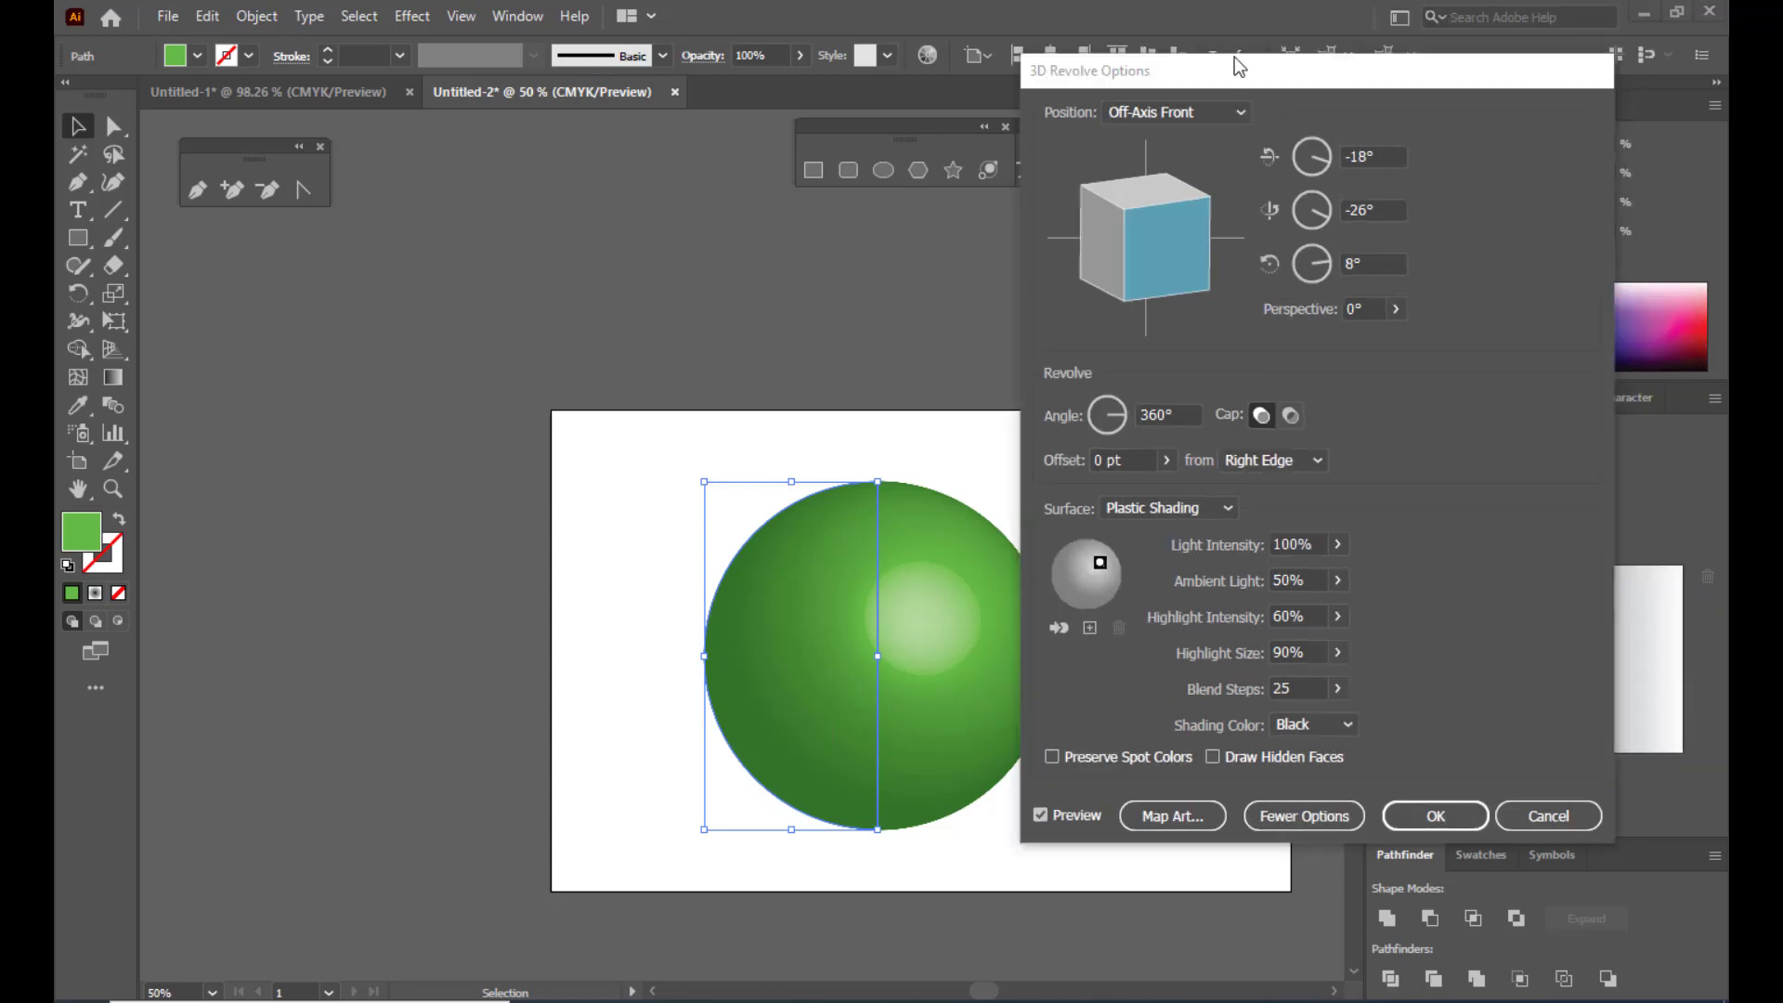
left_click_drag(1235, 58, 1198, 62)
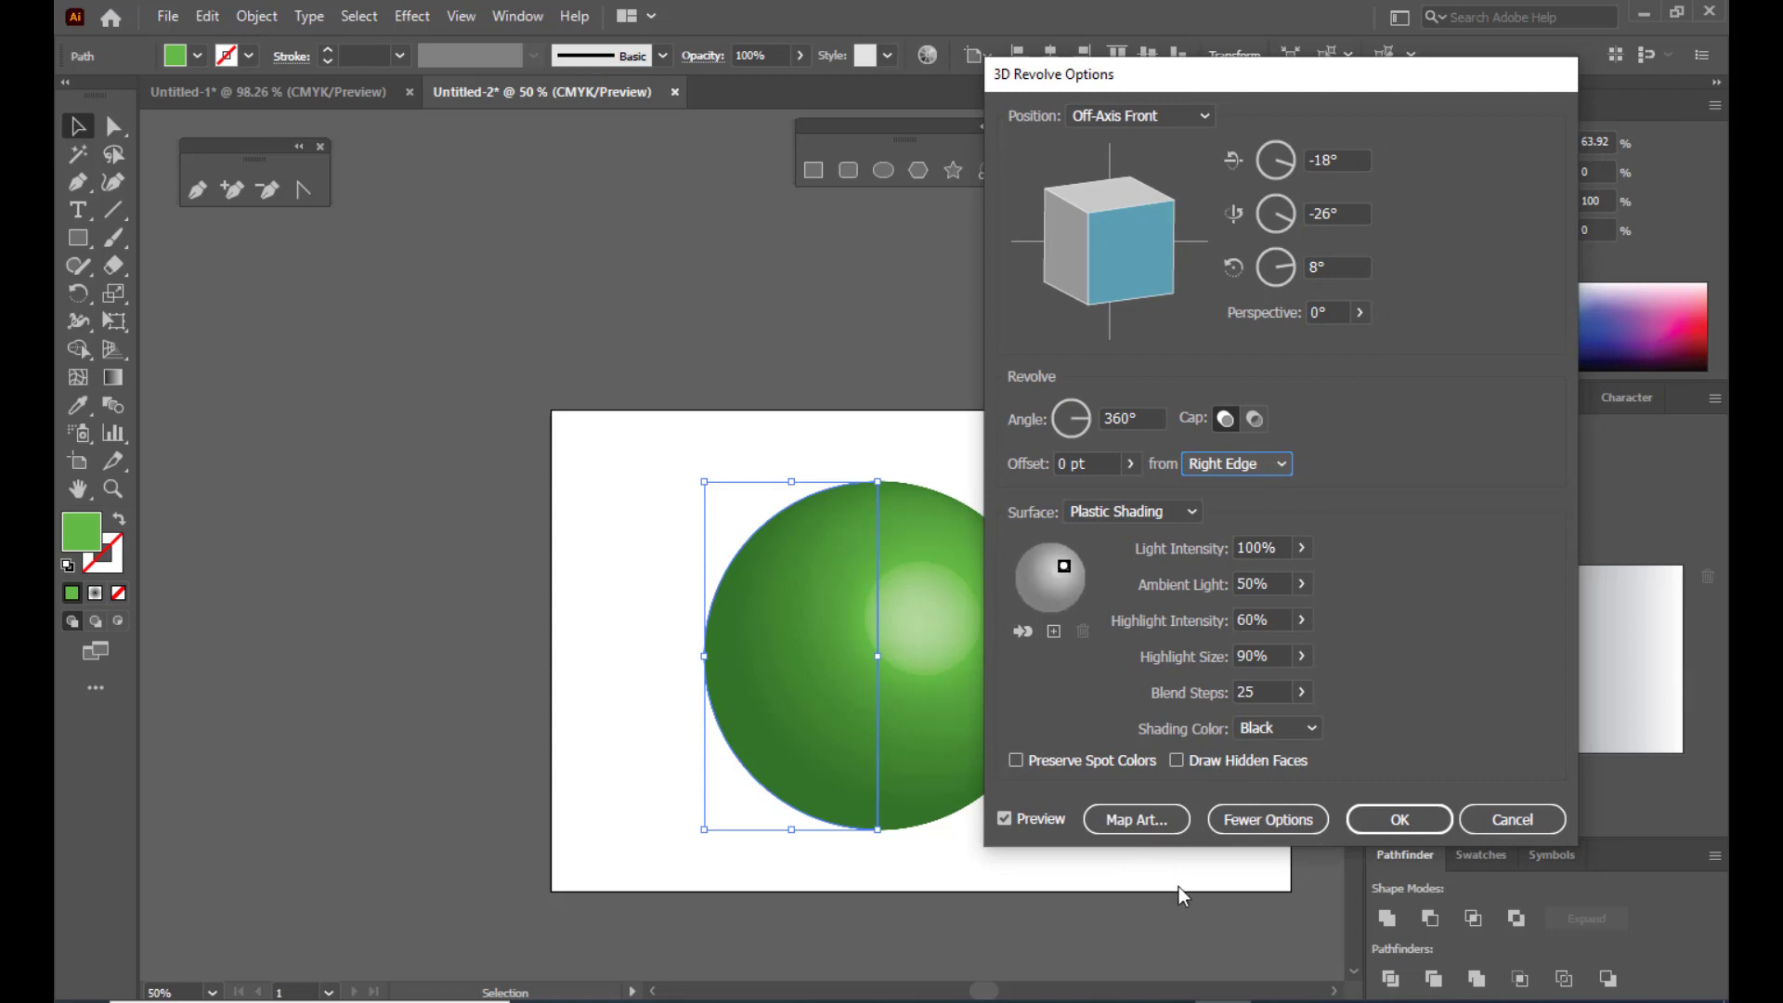
Step: Open Map Art for the revolved sphere and try the dot symbol on its surface
left_click(1137, 820)
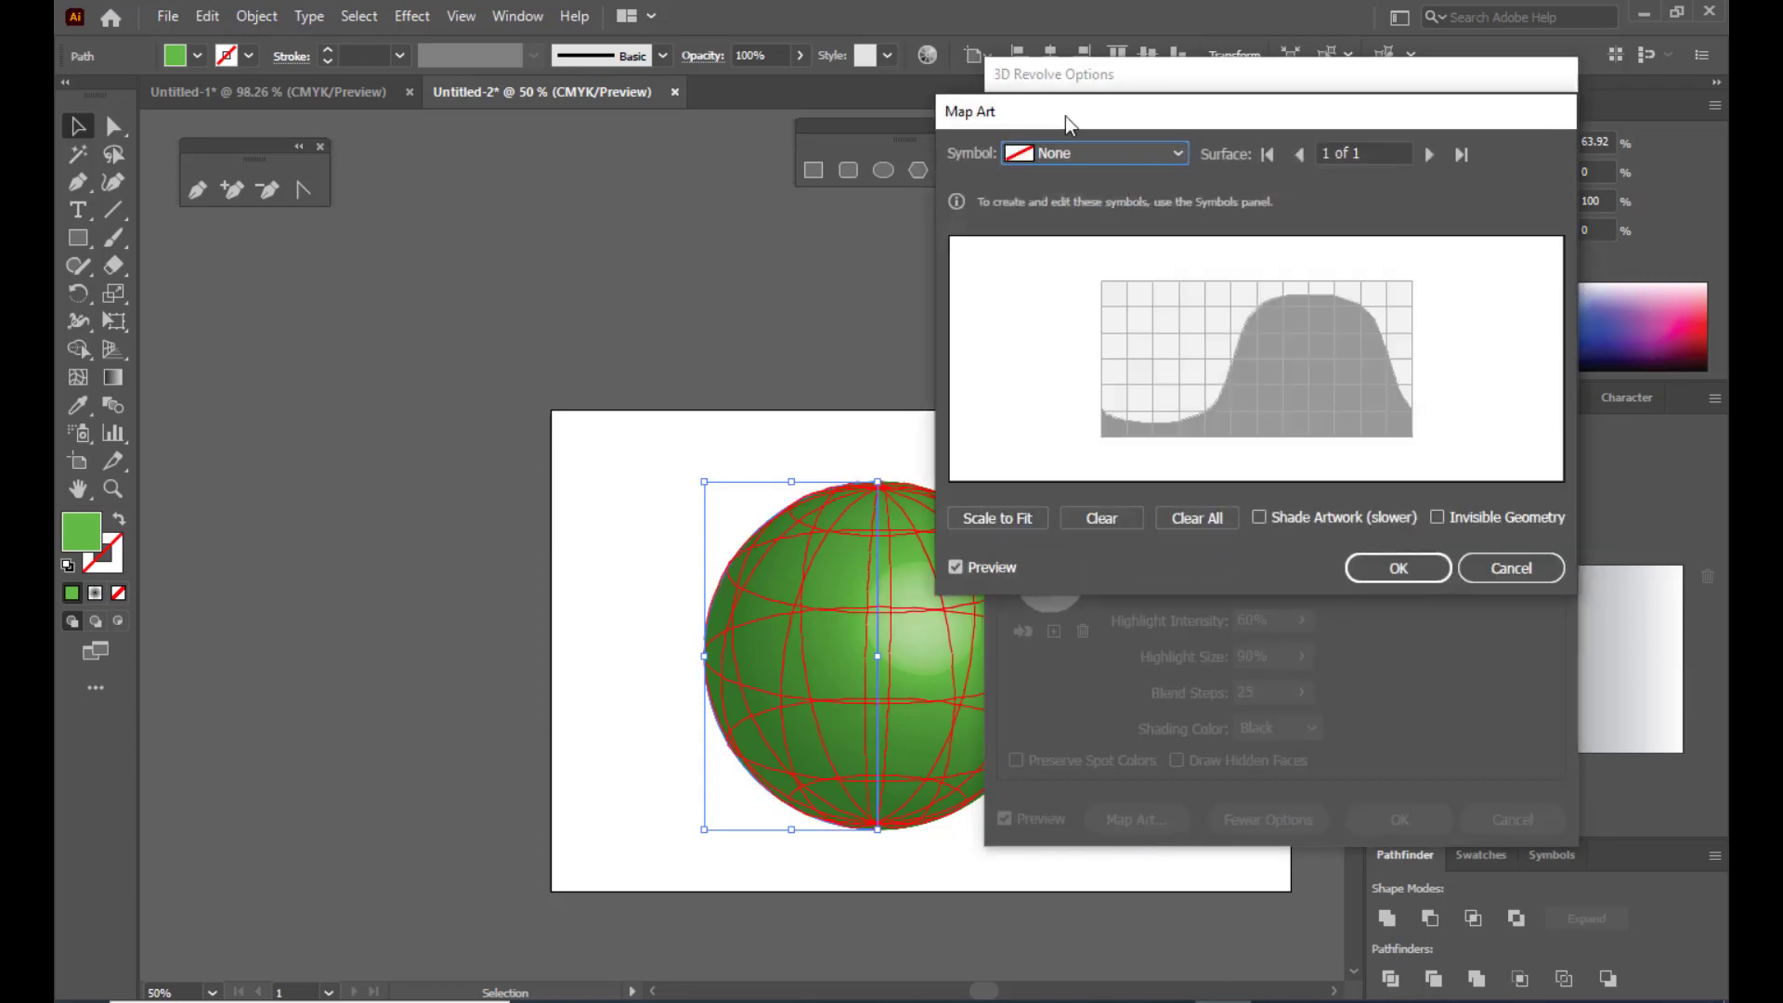
left_click_drag(1046, 126, 1155, 222)
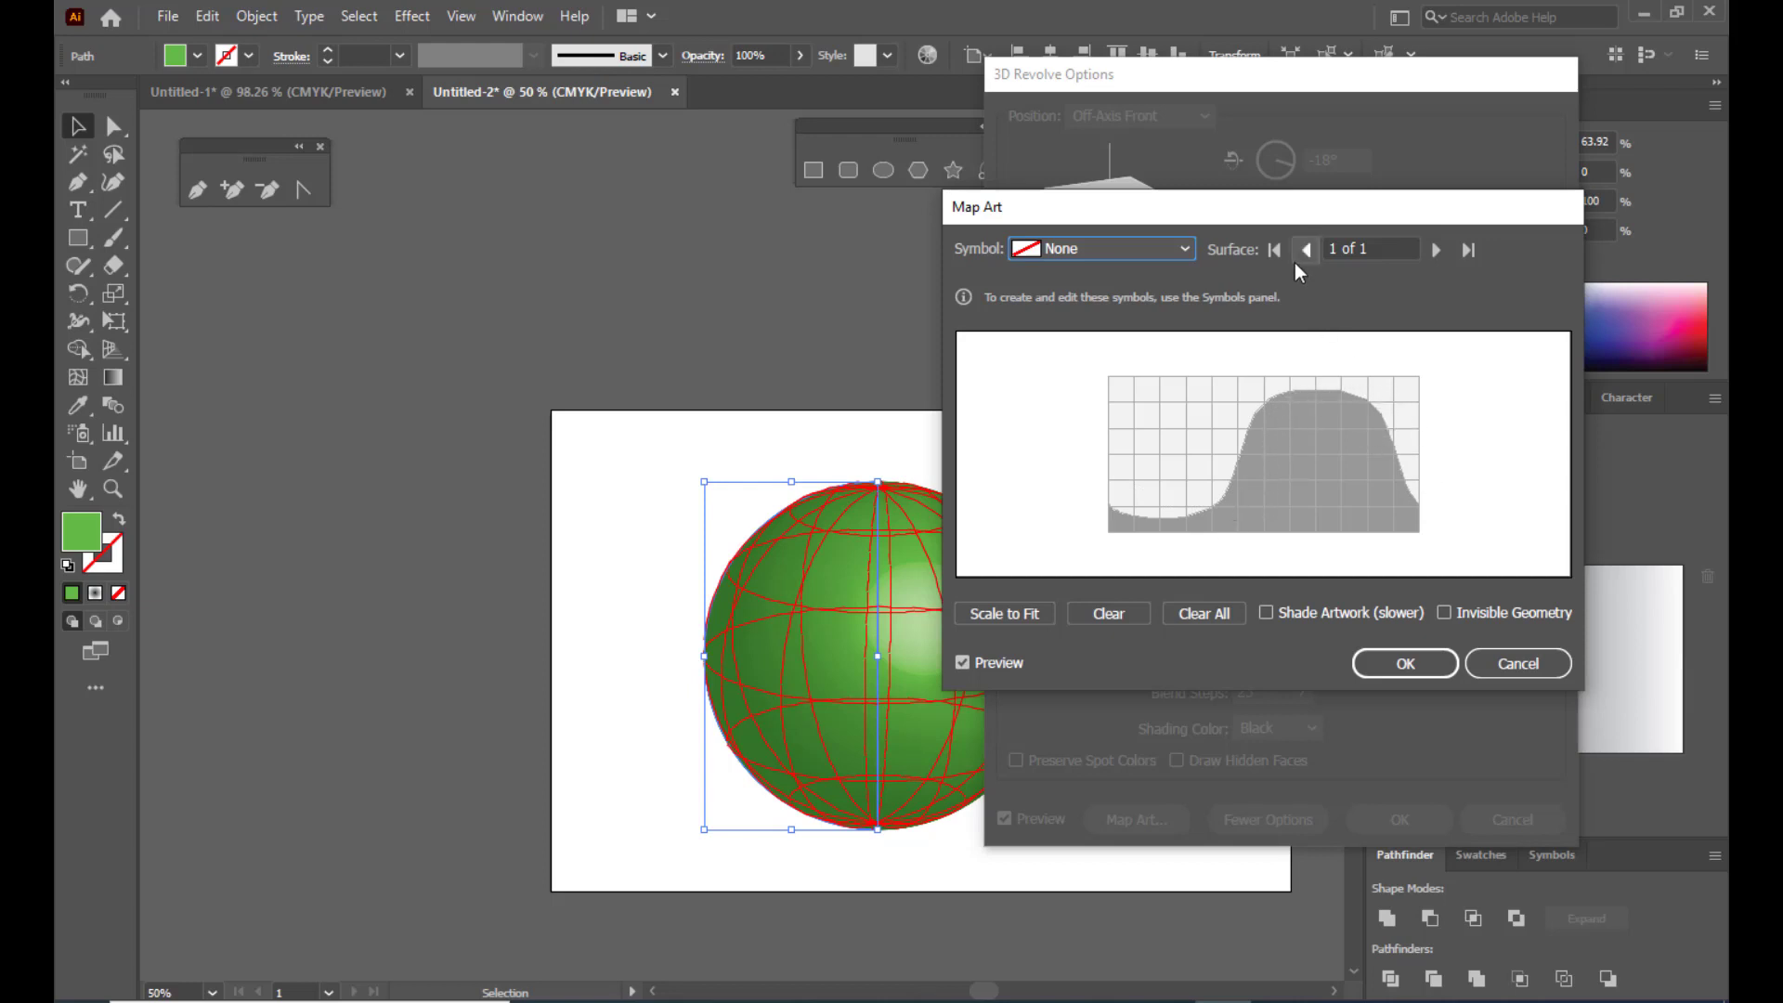
left_click(1436, 250)
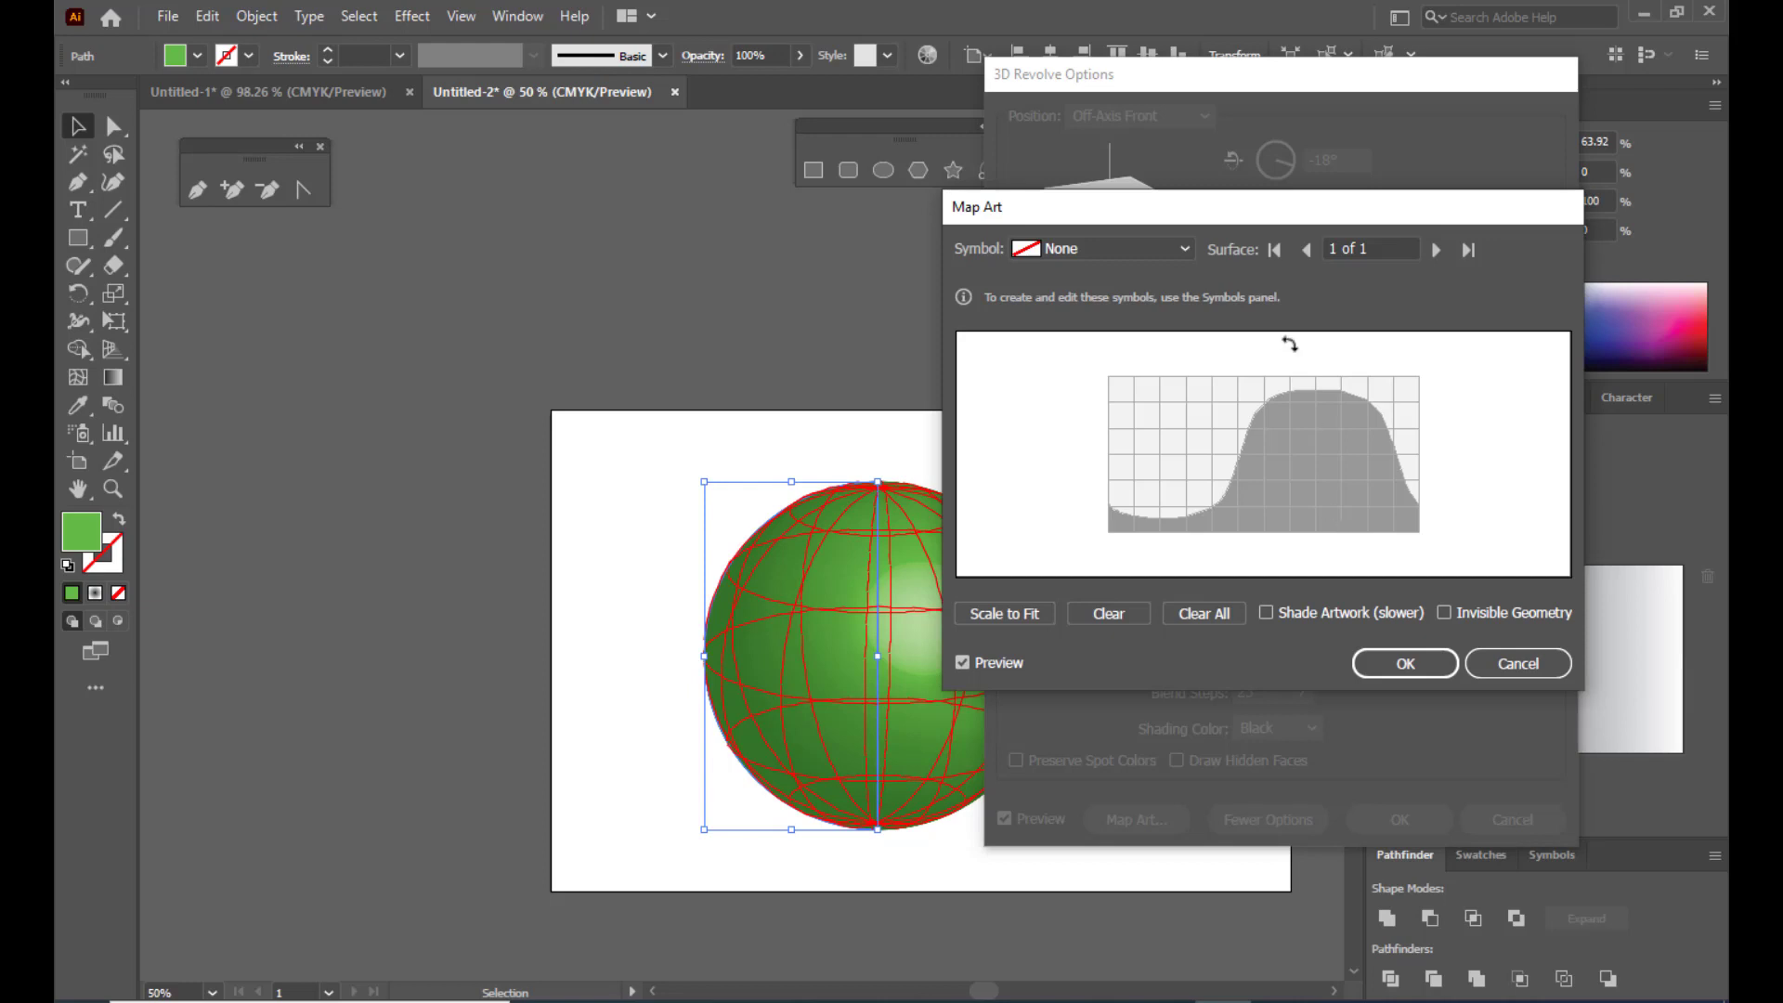
left_click_drag(1184, 214, 1173, 219)
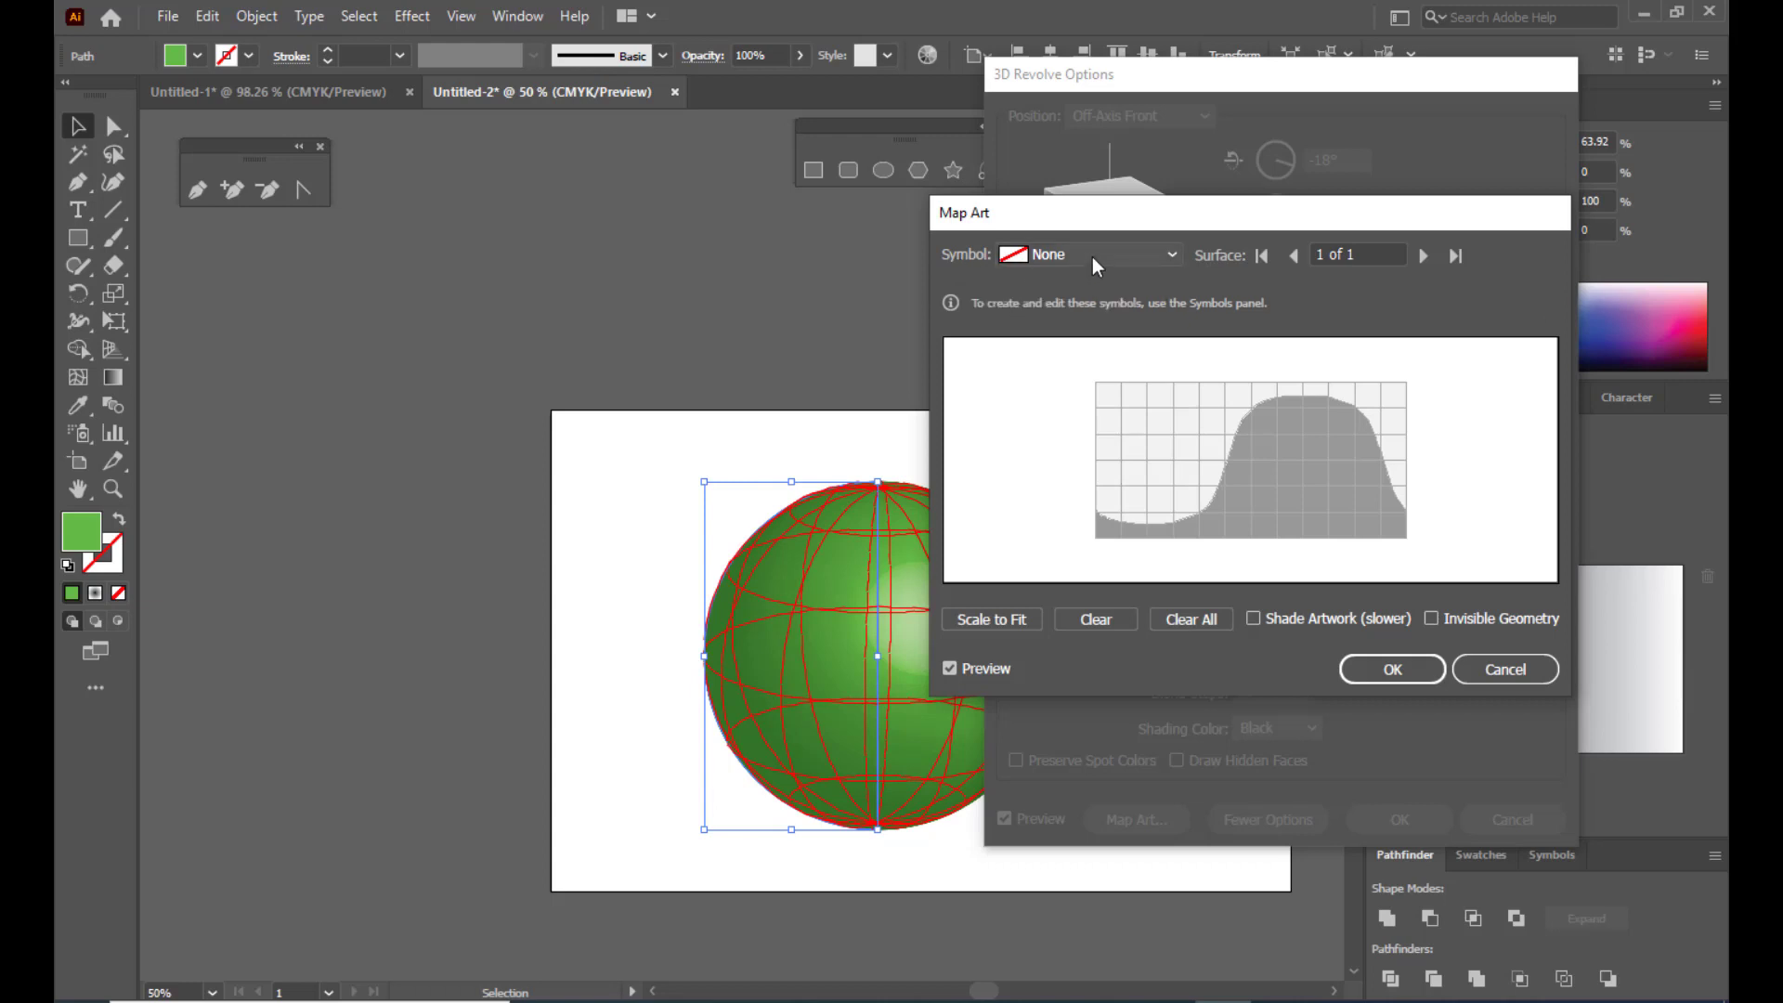
mouse_move(1094, 213)
left_mouse_down()
mouse_move(1074, 216)
mouse_move(1093, 217)
left_mouse_up()
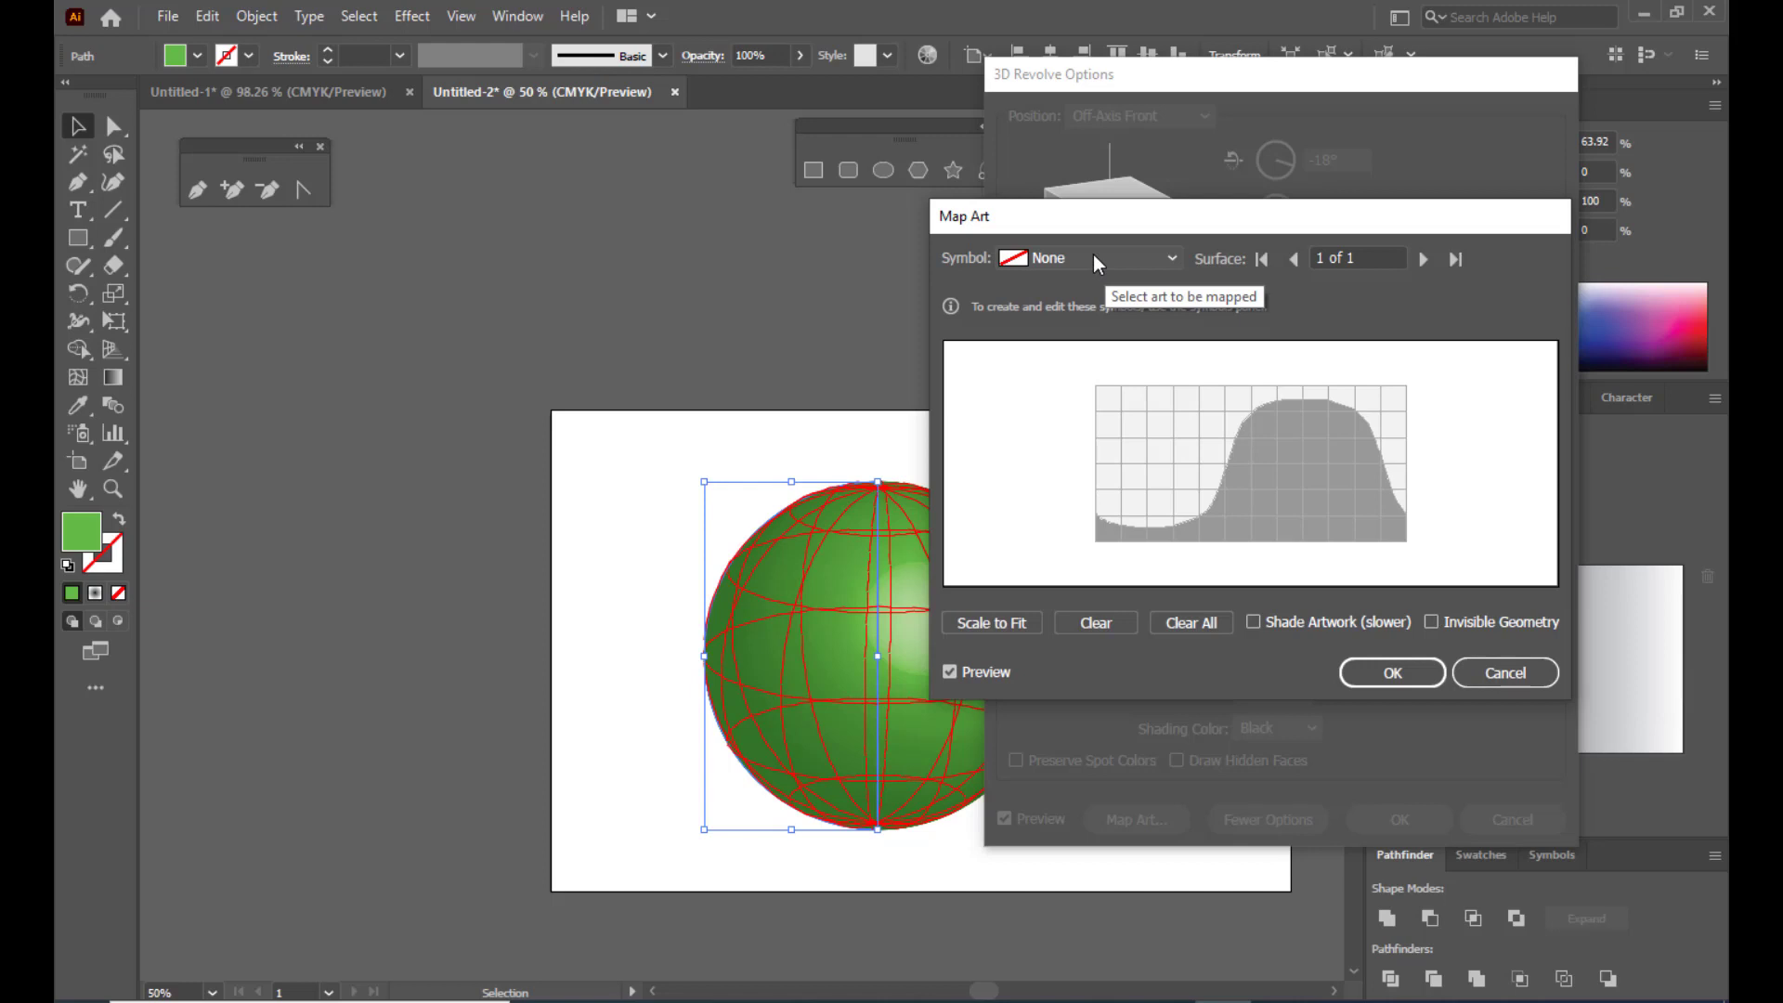
left_click(1094, 255)
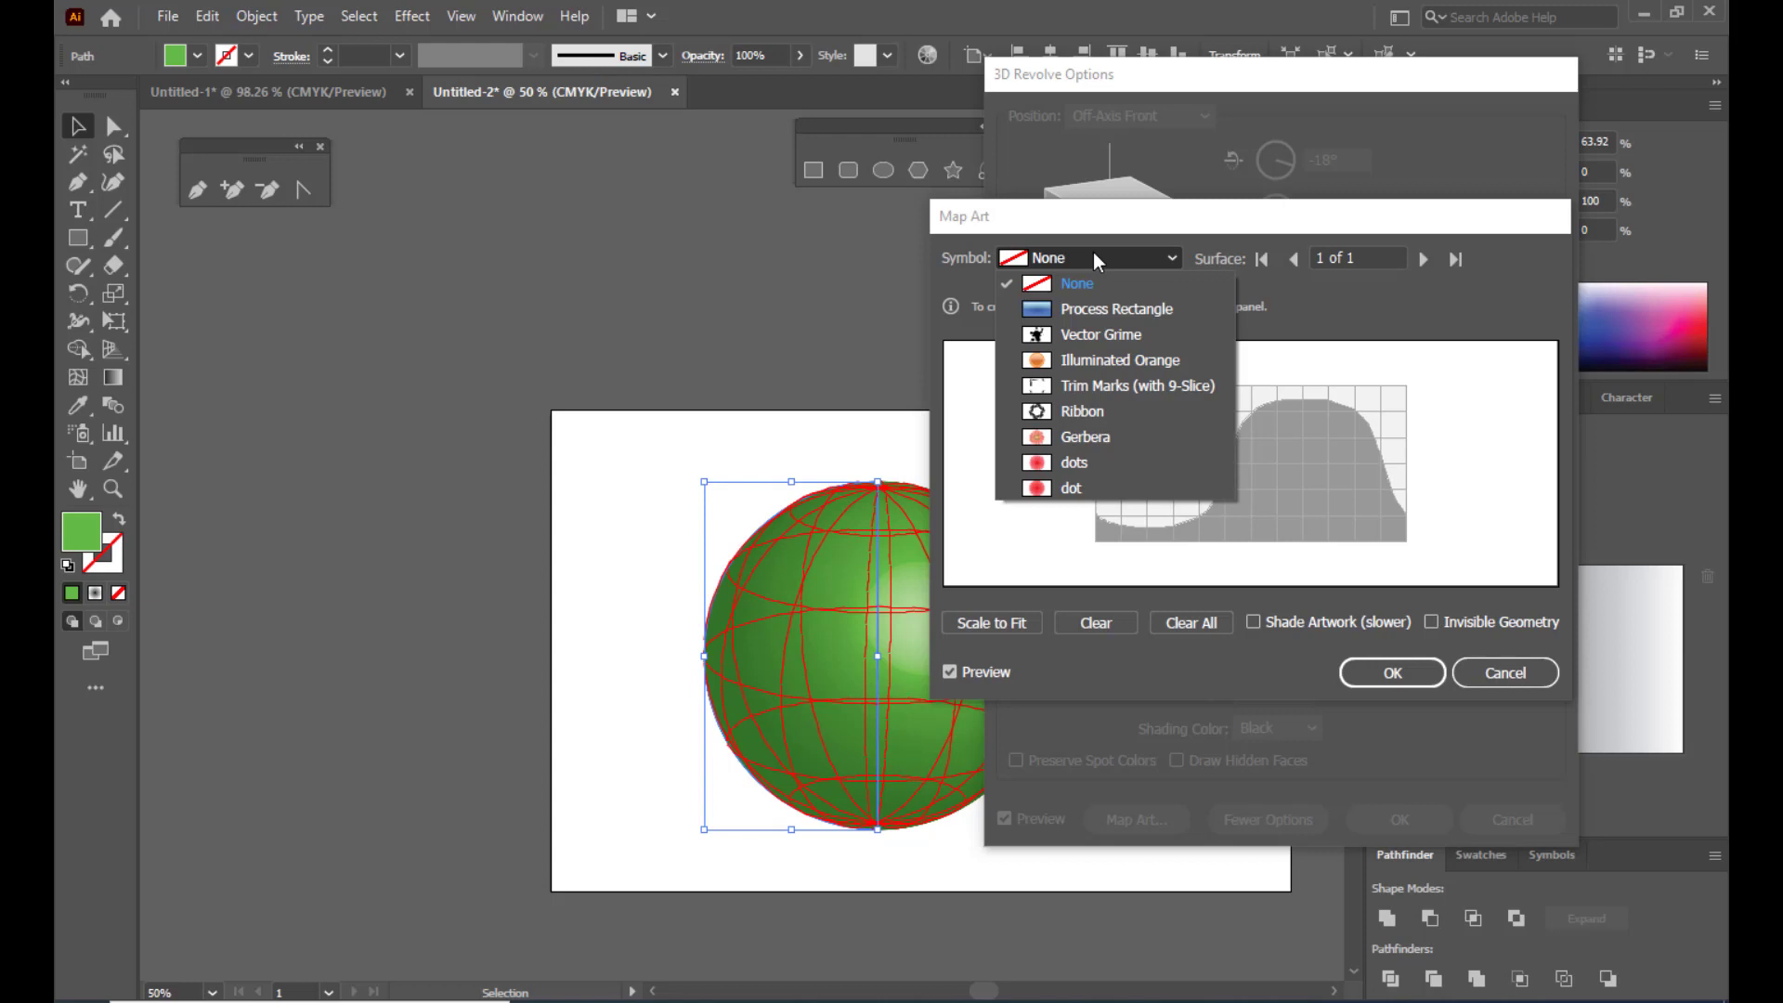
left_click(1068, 492)
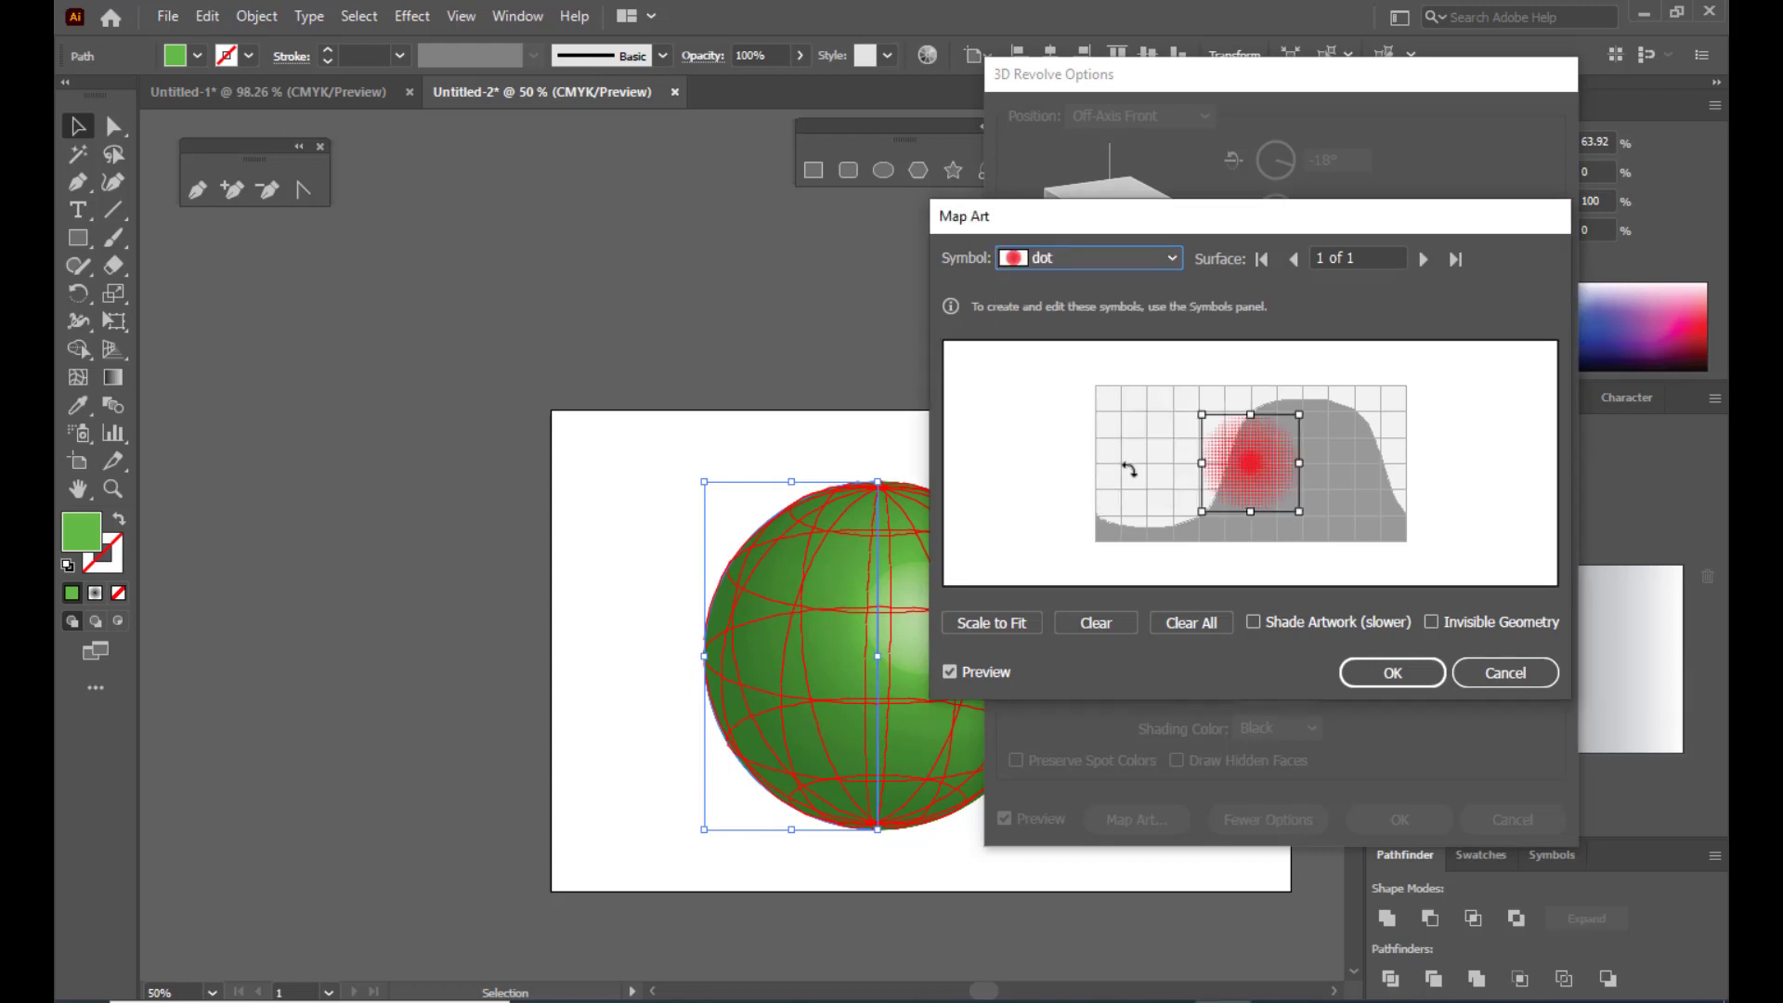
Step: Enlarge the dot symbol to nearly the full height of the surface map and turn on Invisible Geometry
left_click_drag(1066, 215, 1125, 221)
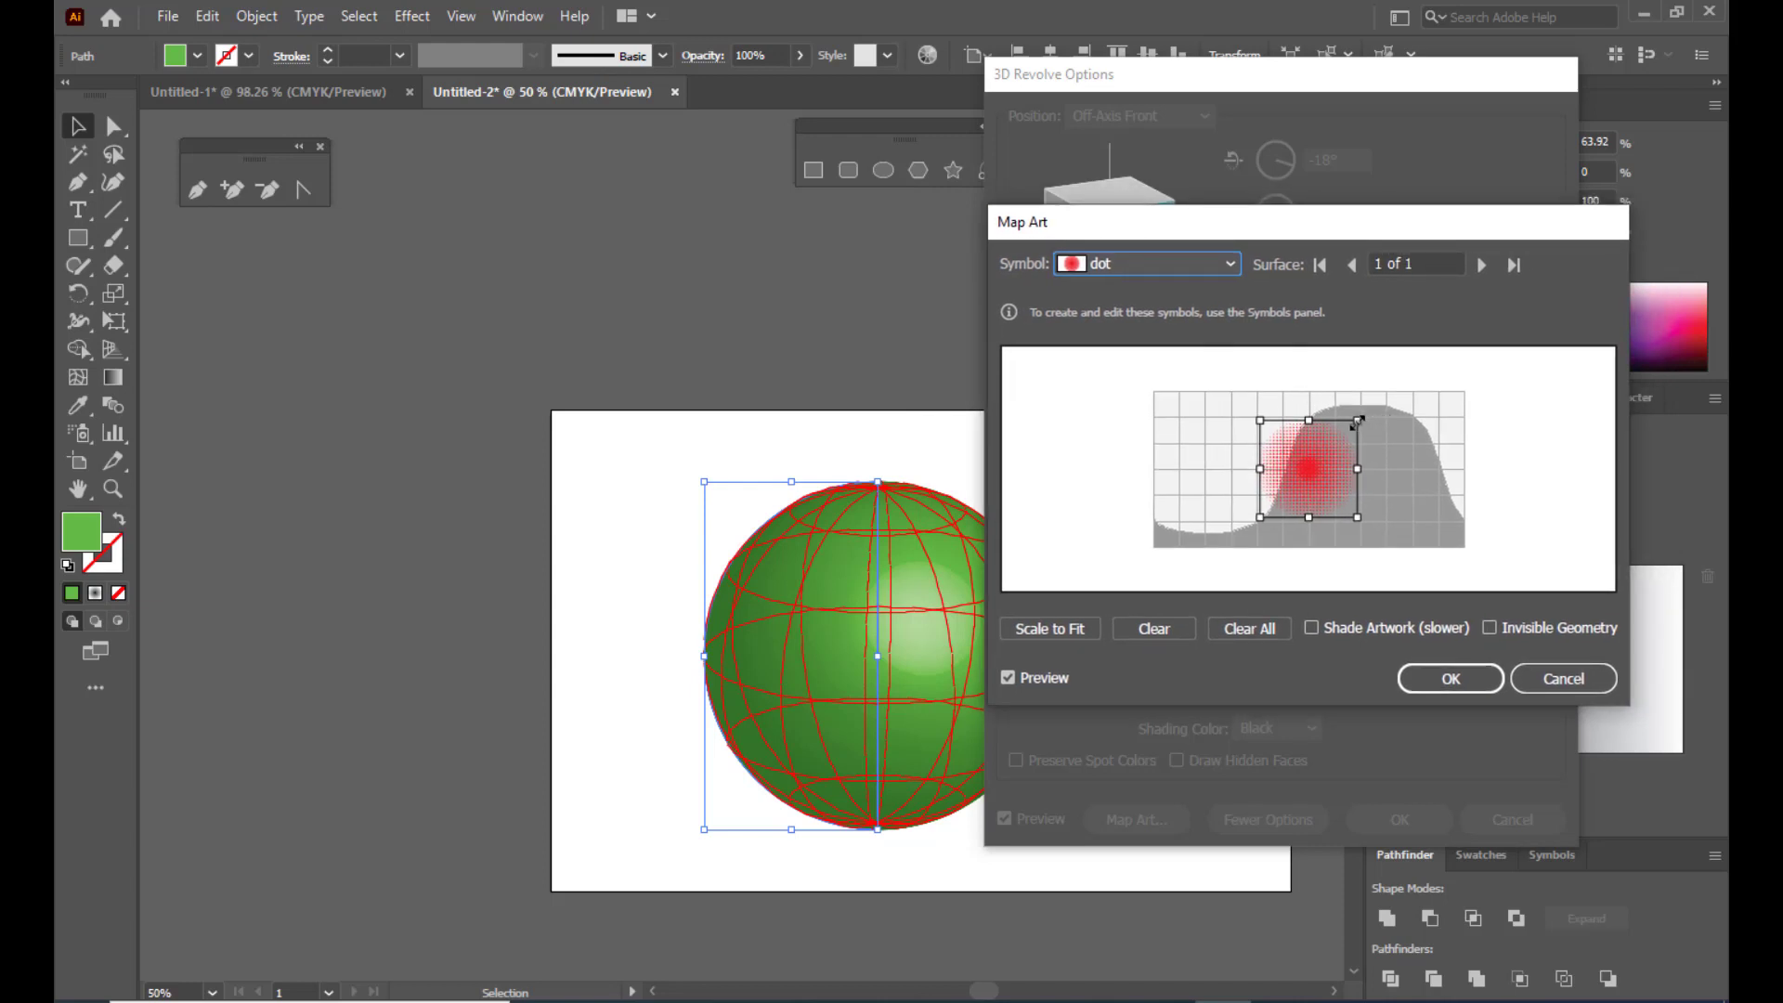
left_click_drag(1357, 422, 1378, 401)
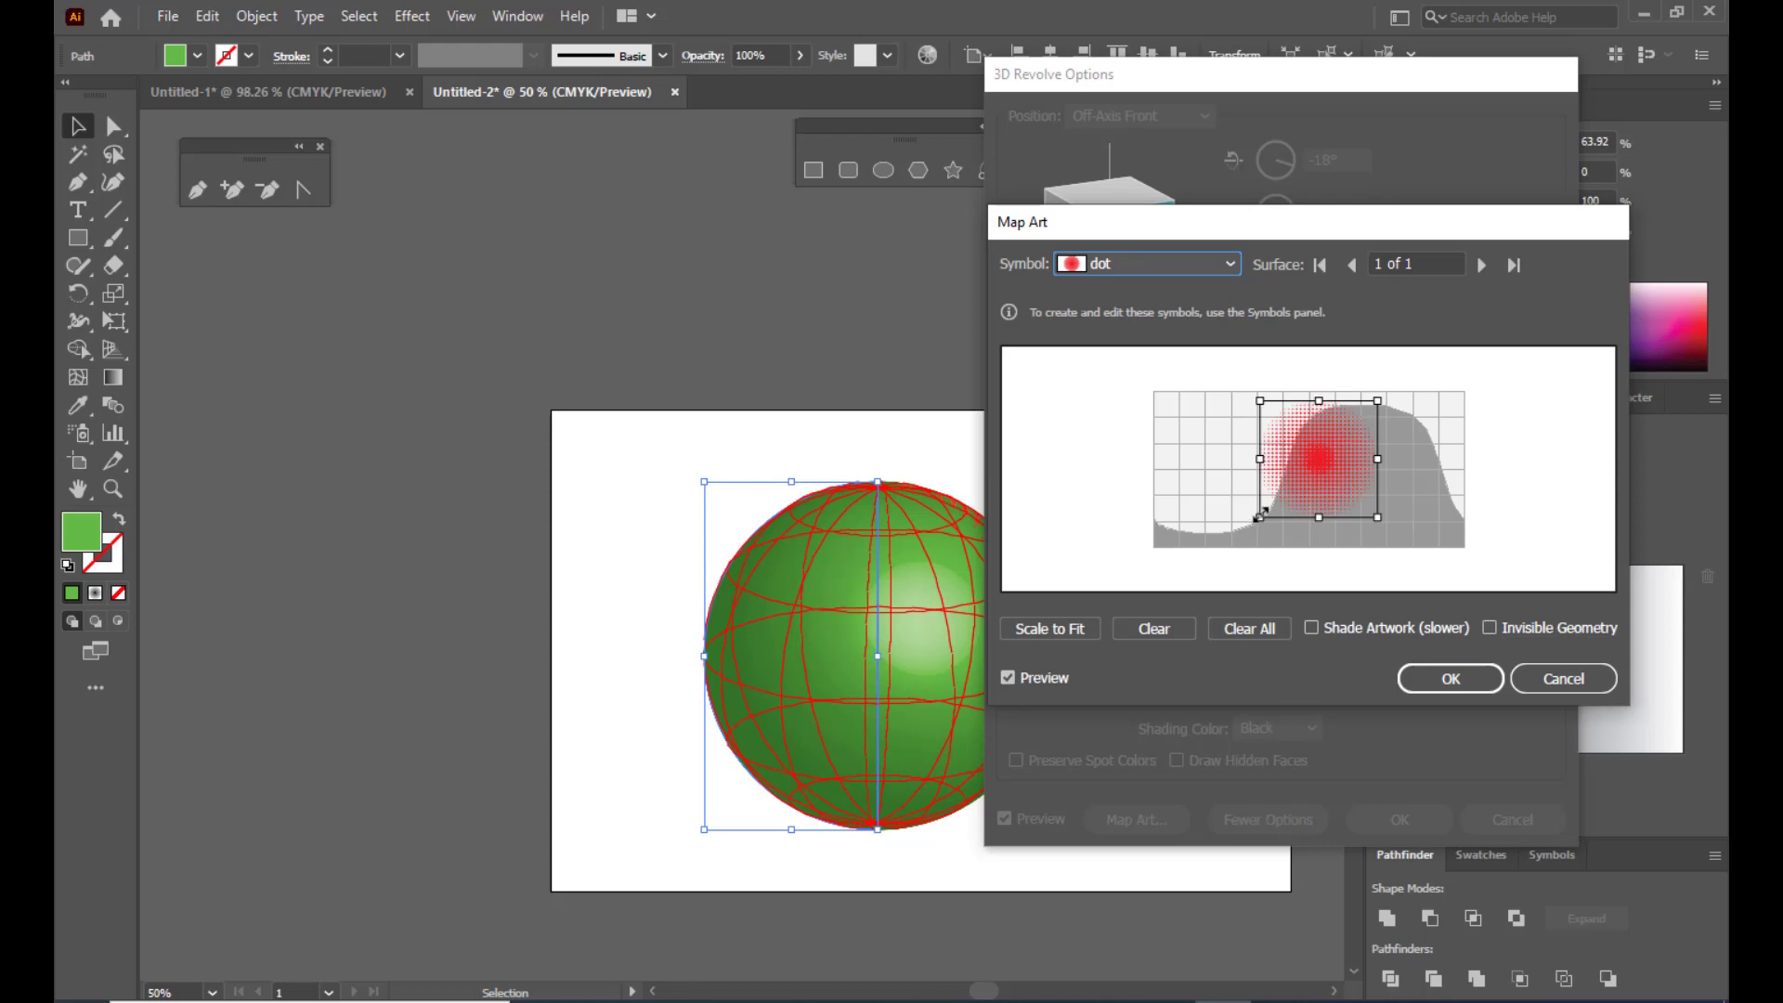
left_click_drag(1260, 517, 1232, 548)
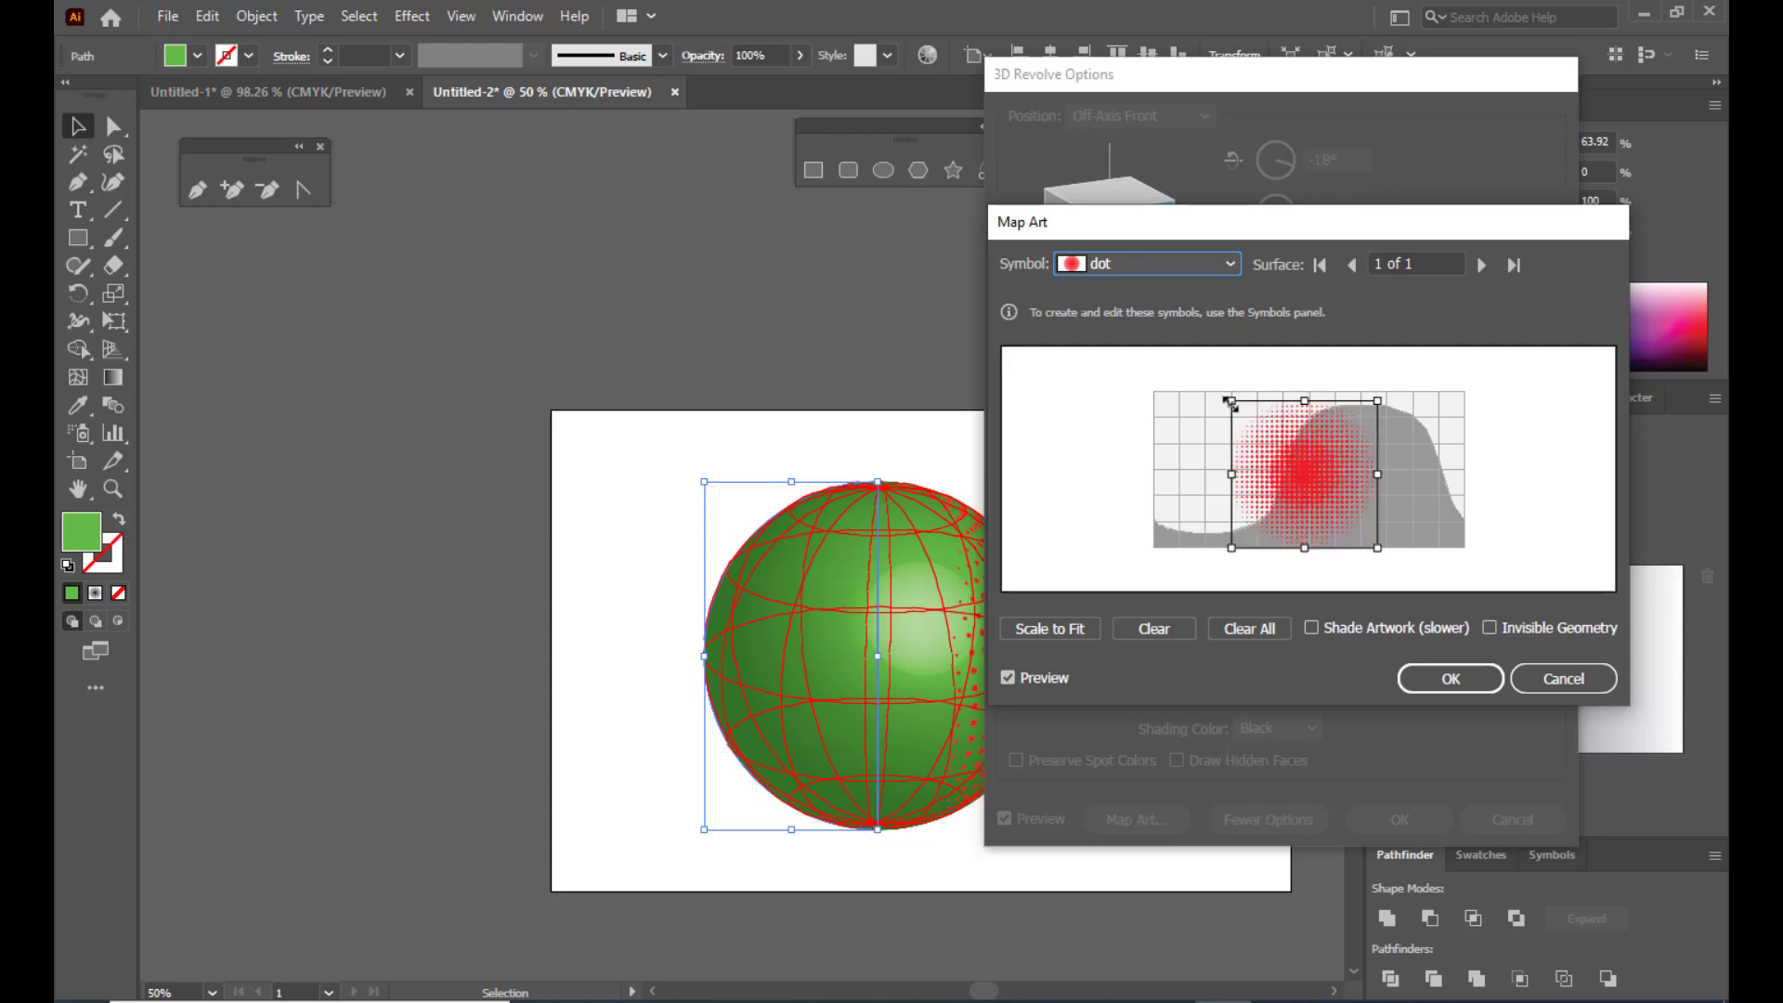
left_click_drag(1231, 401, 1226, 388)
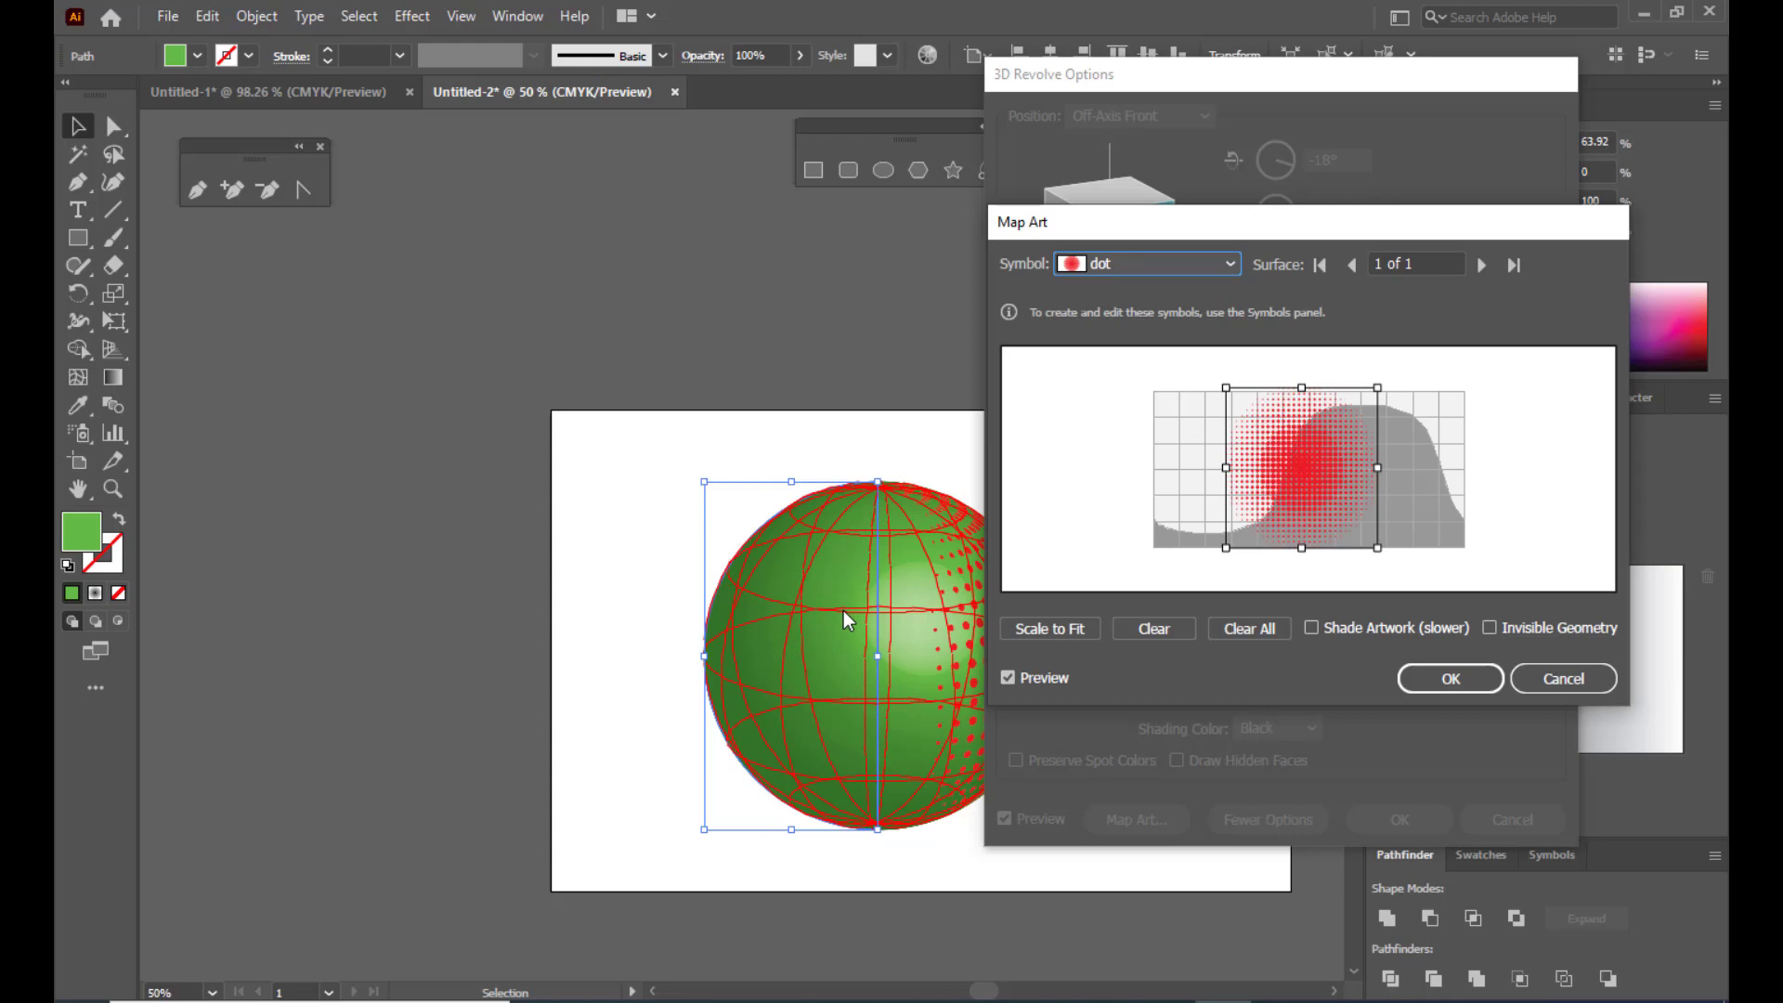
left_click(1490, 629)
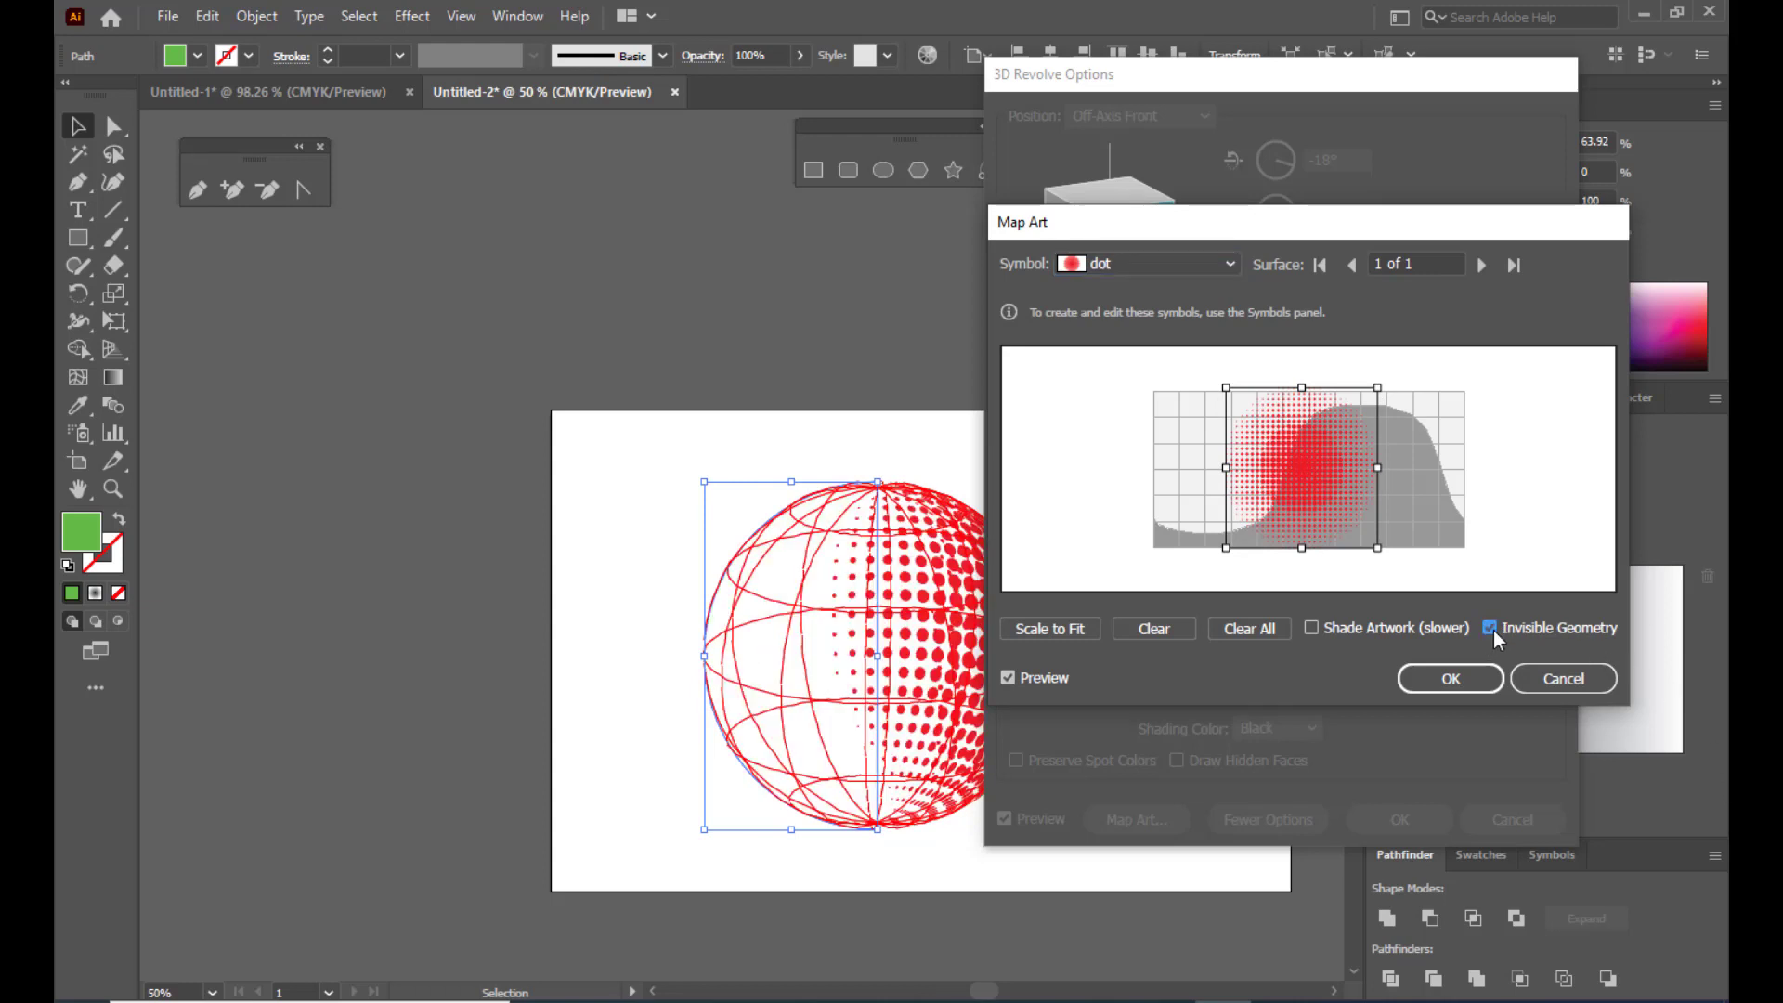
Step: Try rotating the mapped dot symbol slightly clockwise, and cancel the art mapping
left_click_drag(1049, 225, 1156, 223)
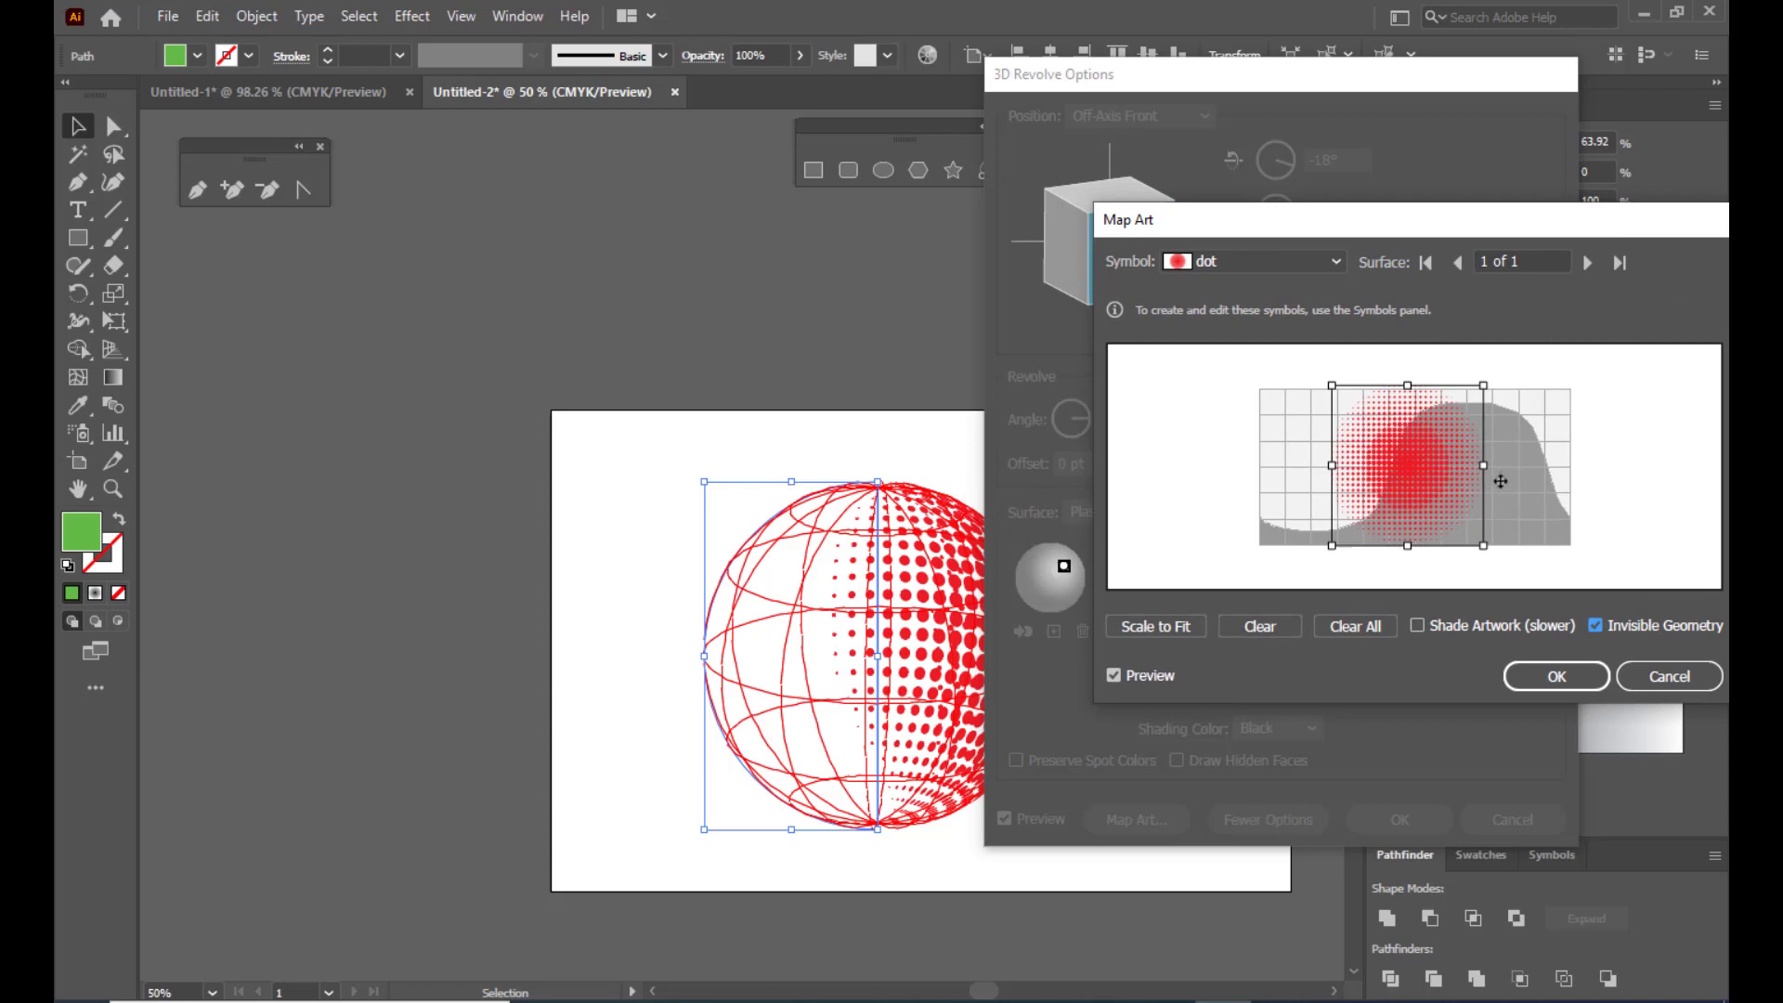
left_click_drag(1486, 381, 1508, 422)
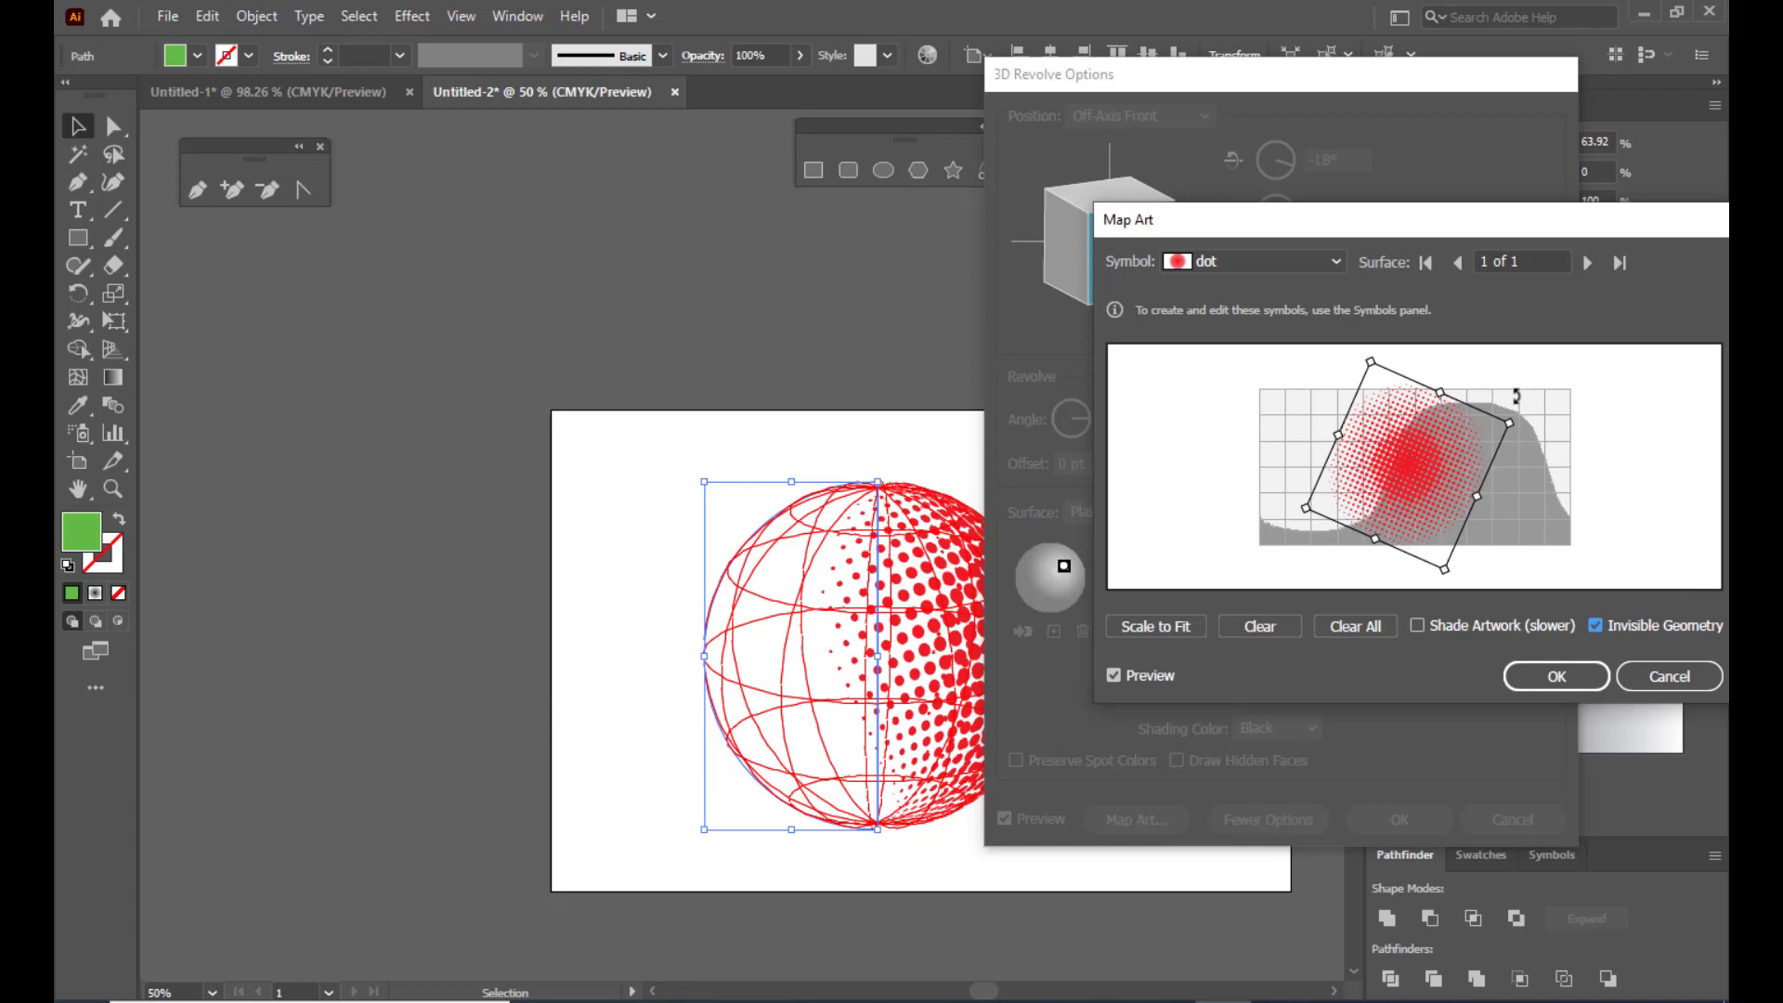
mouse_move(1518, 424)
left_mouse_down()
mouse_move(1485, 386)
mouse_move(1513, 409)
left_mouse_up()
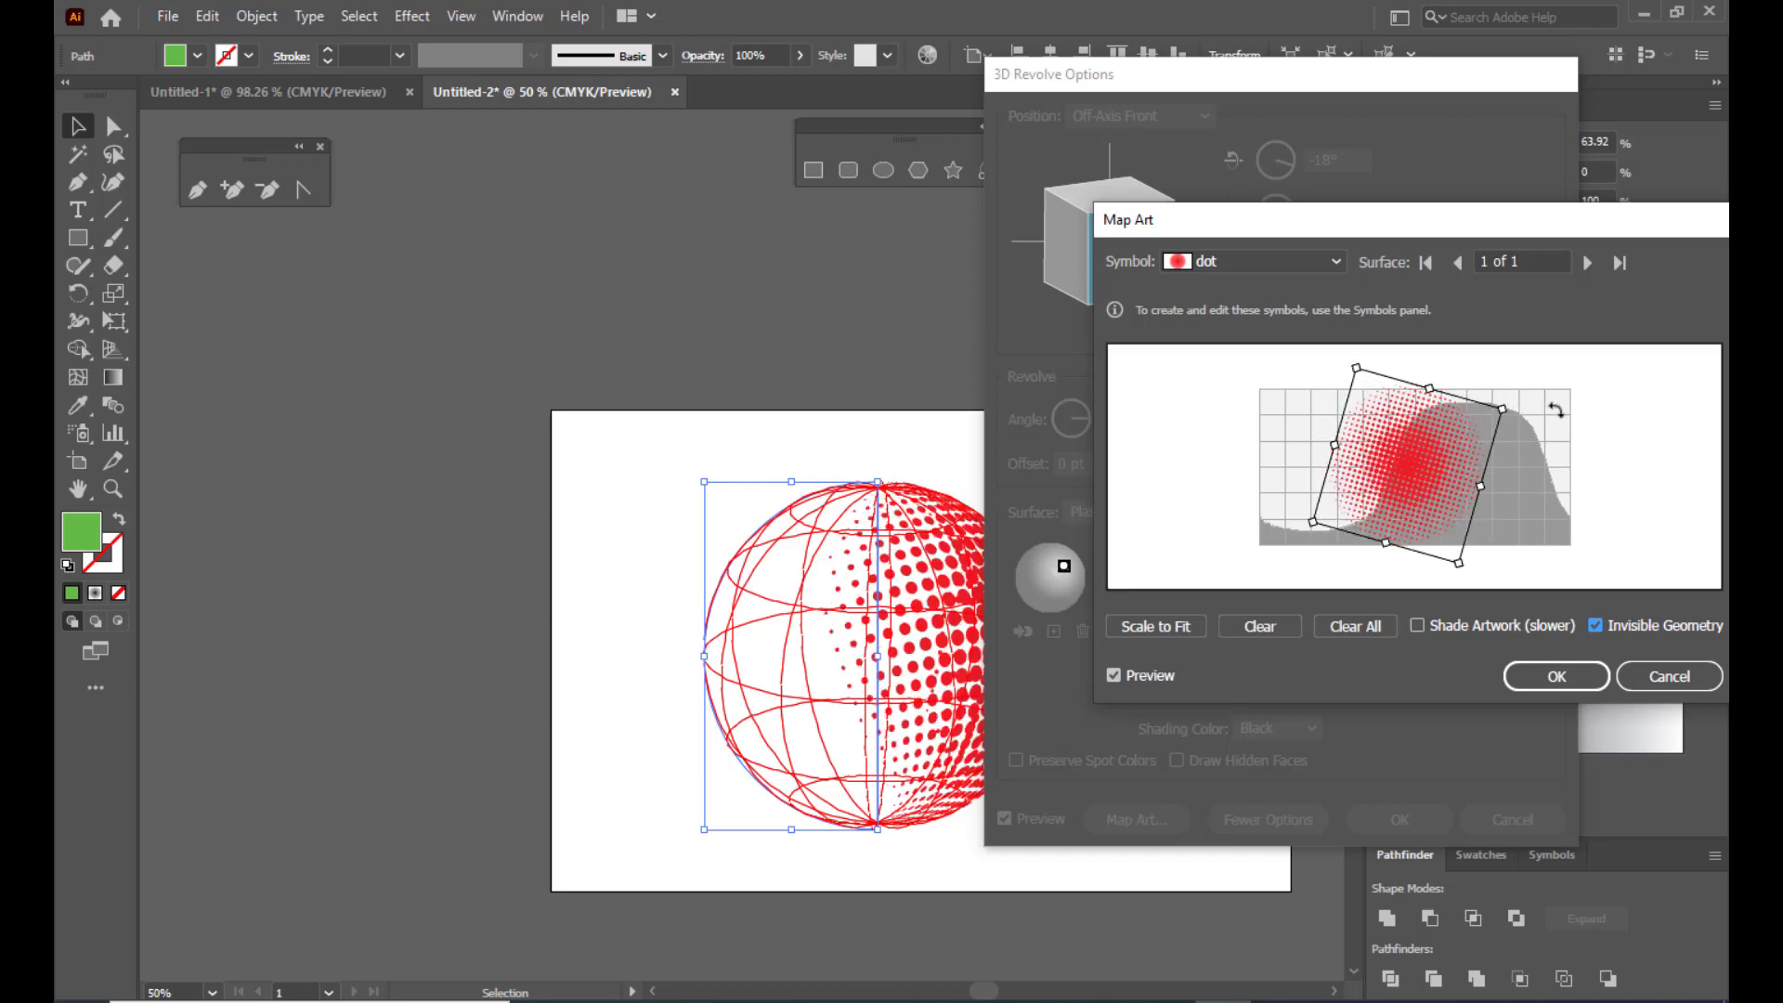
left_click_drag(1442, 227, 1248, 223)
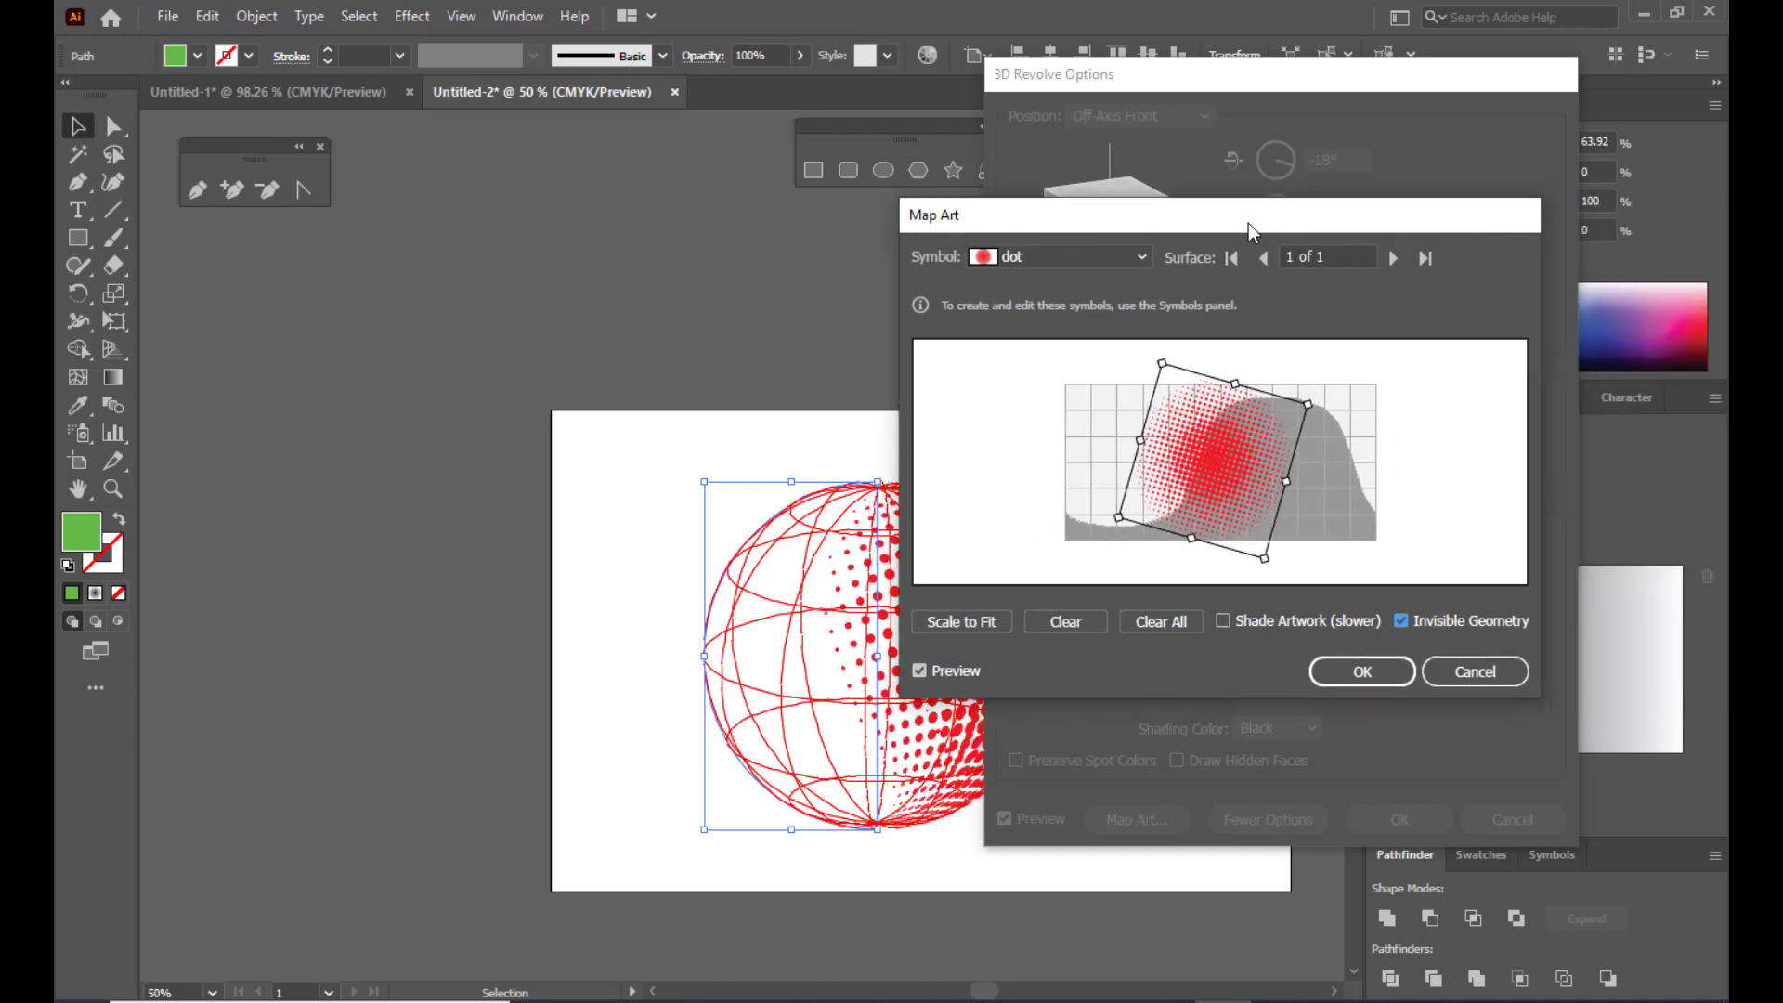
left_click(1475, 674)
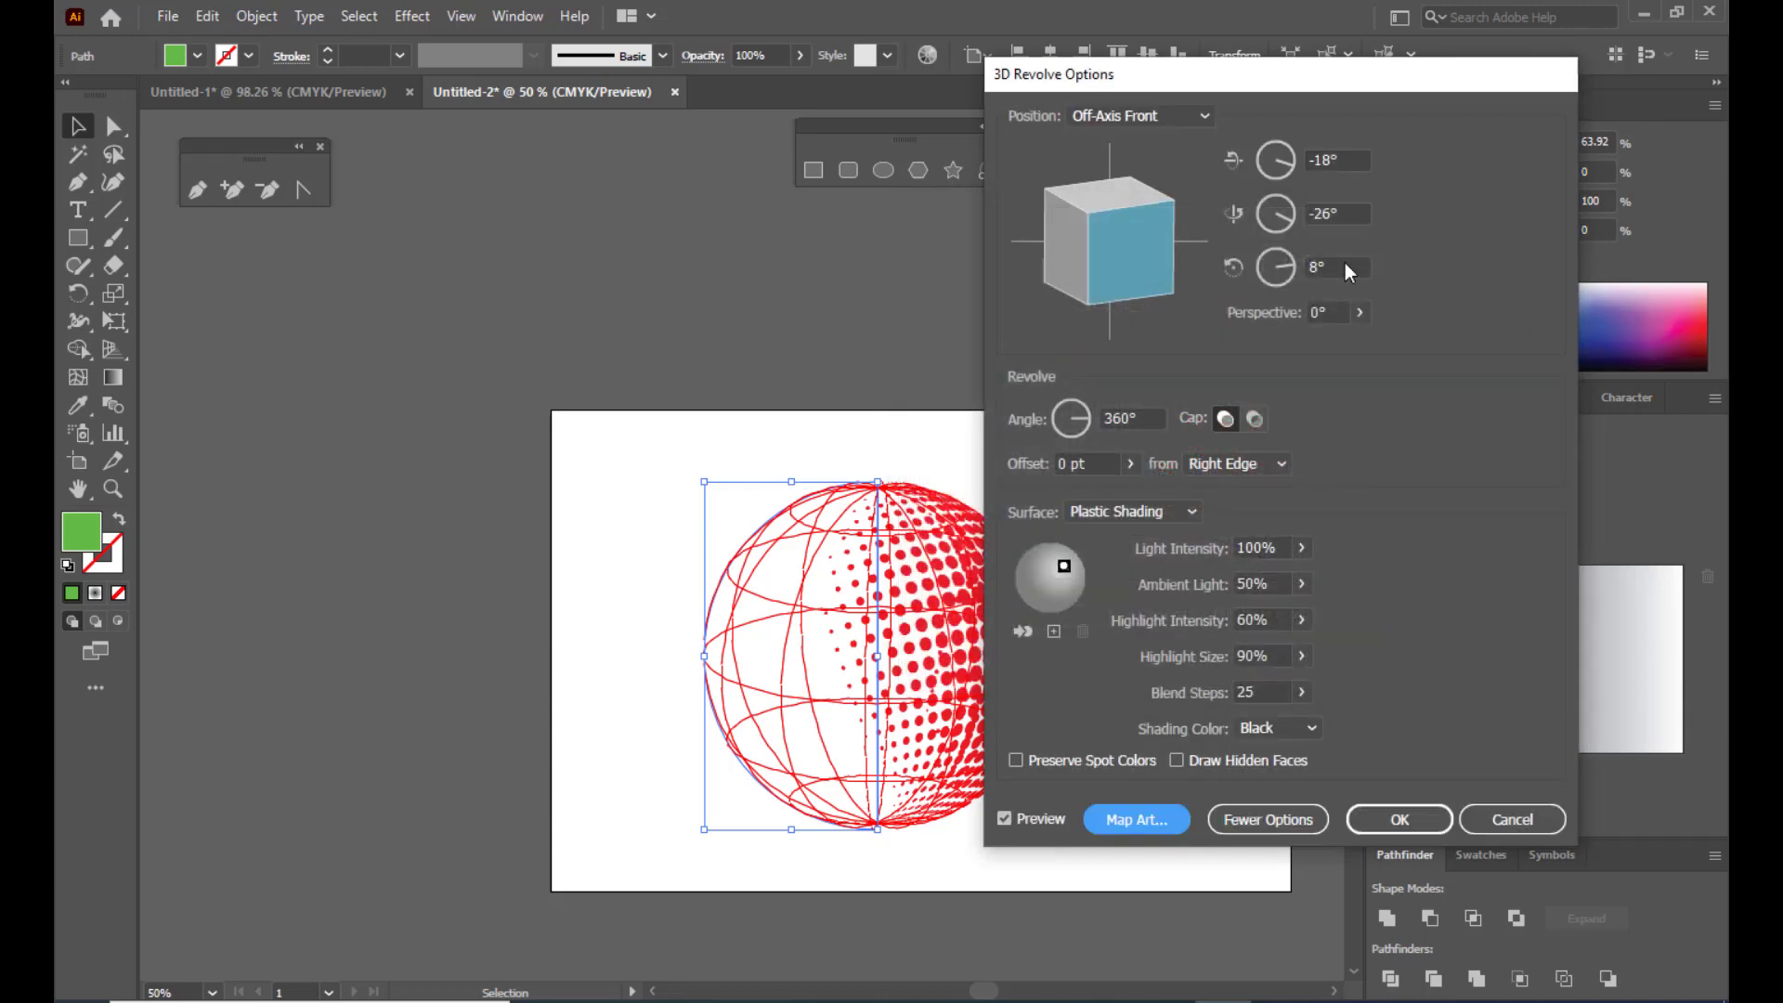
Step: Map the dot symbol onto the sphere's surface with Map Art, with Invisible Geometry turned on
left_click_drag(1071, 84, 1255, 89)
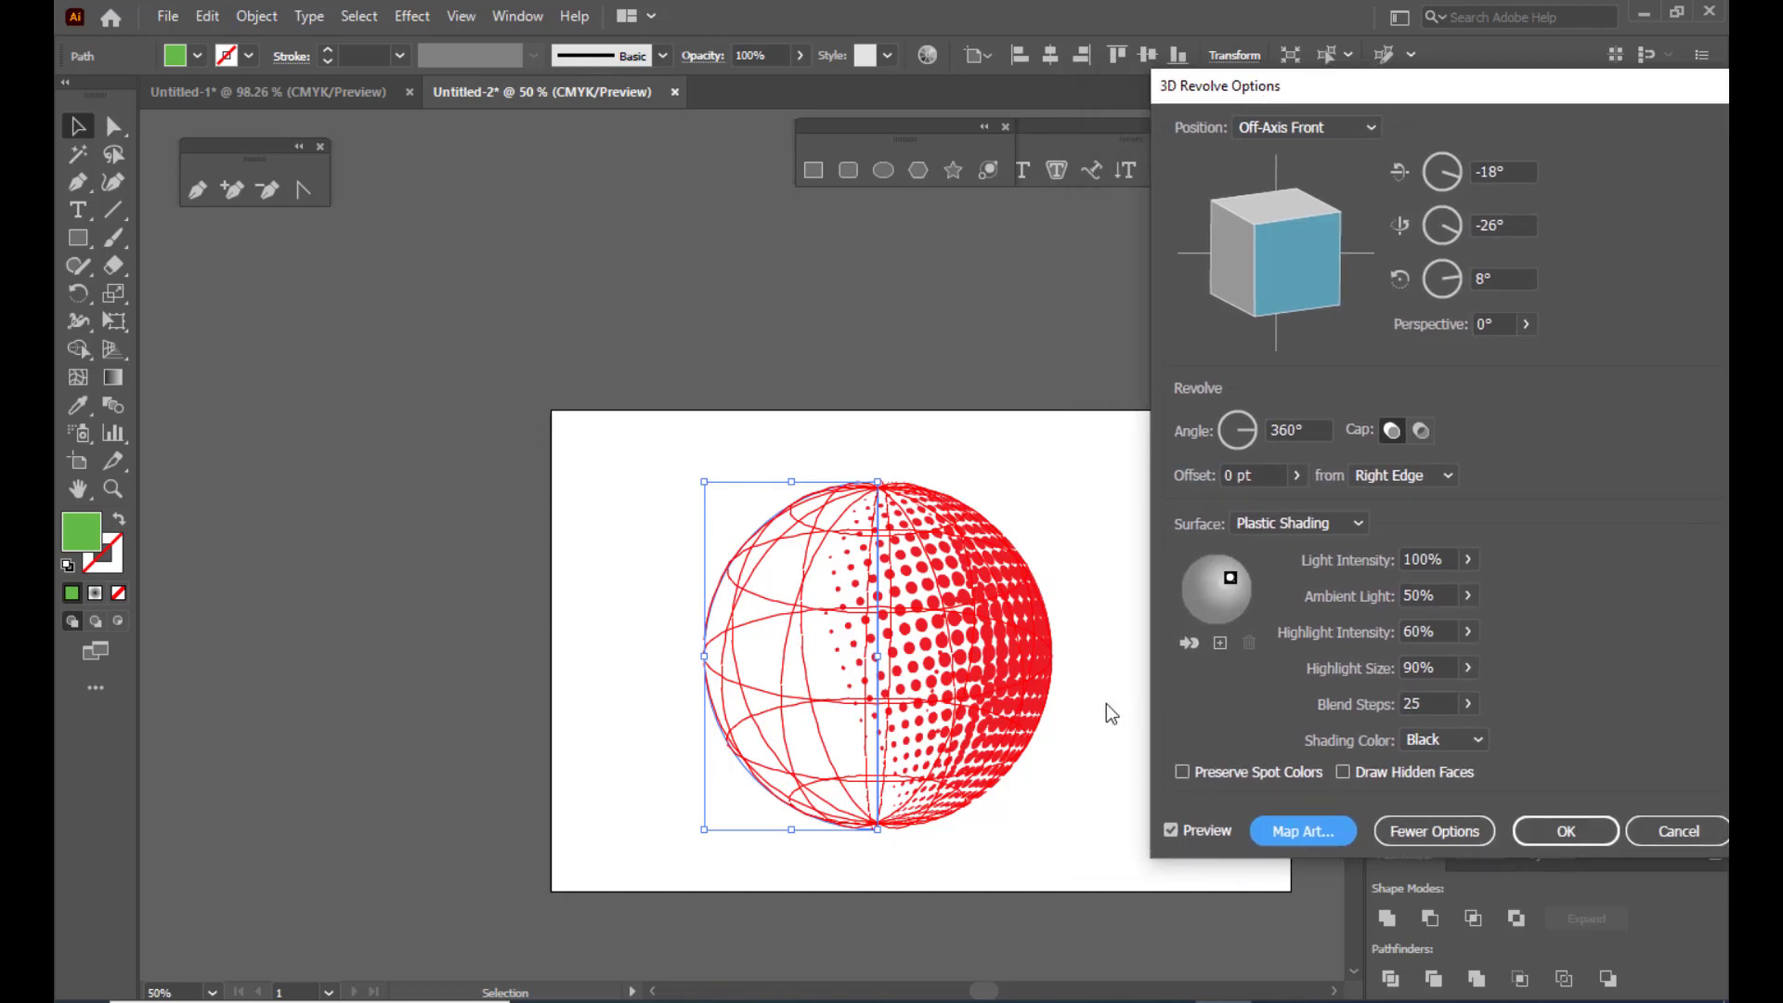
left_click(1311, 832)
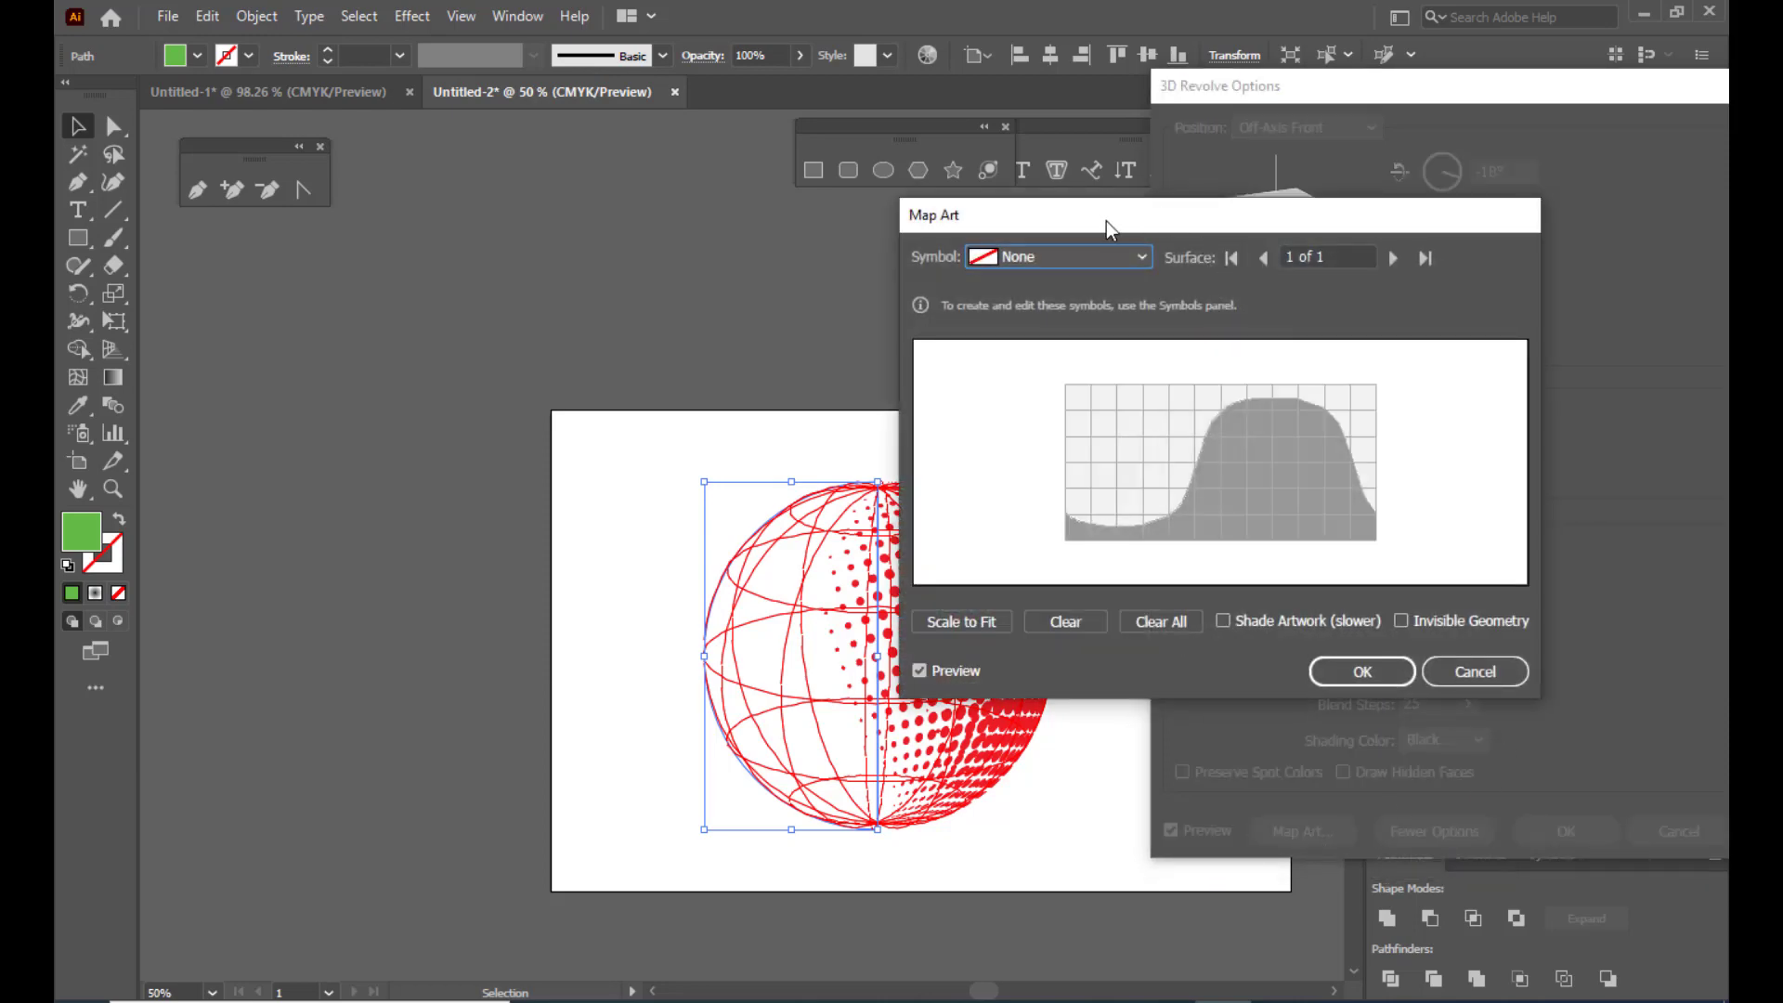
left_click_drag(1106, 221, 1267, 209)
left_click(1230, 253)
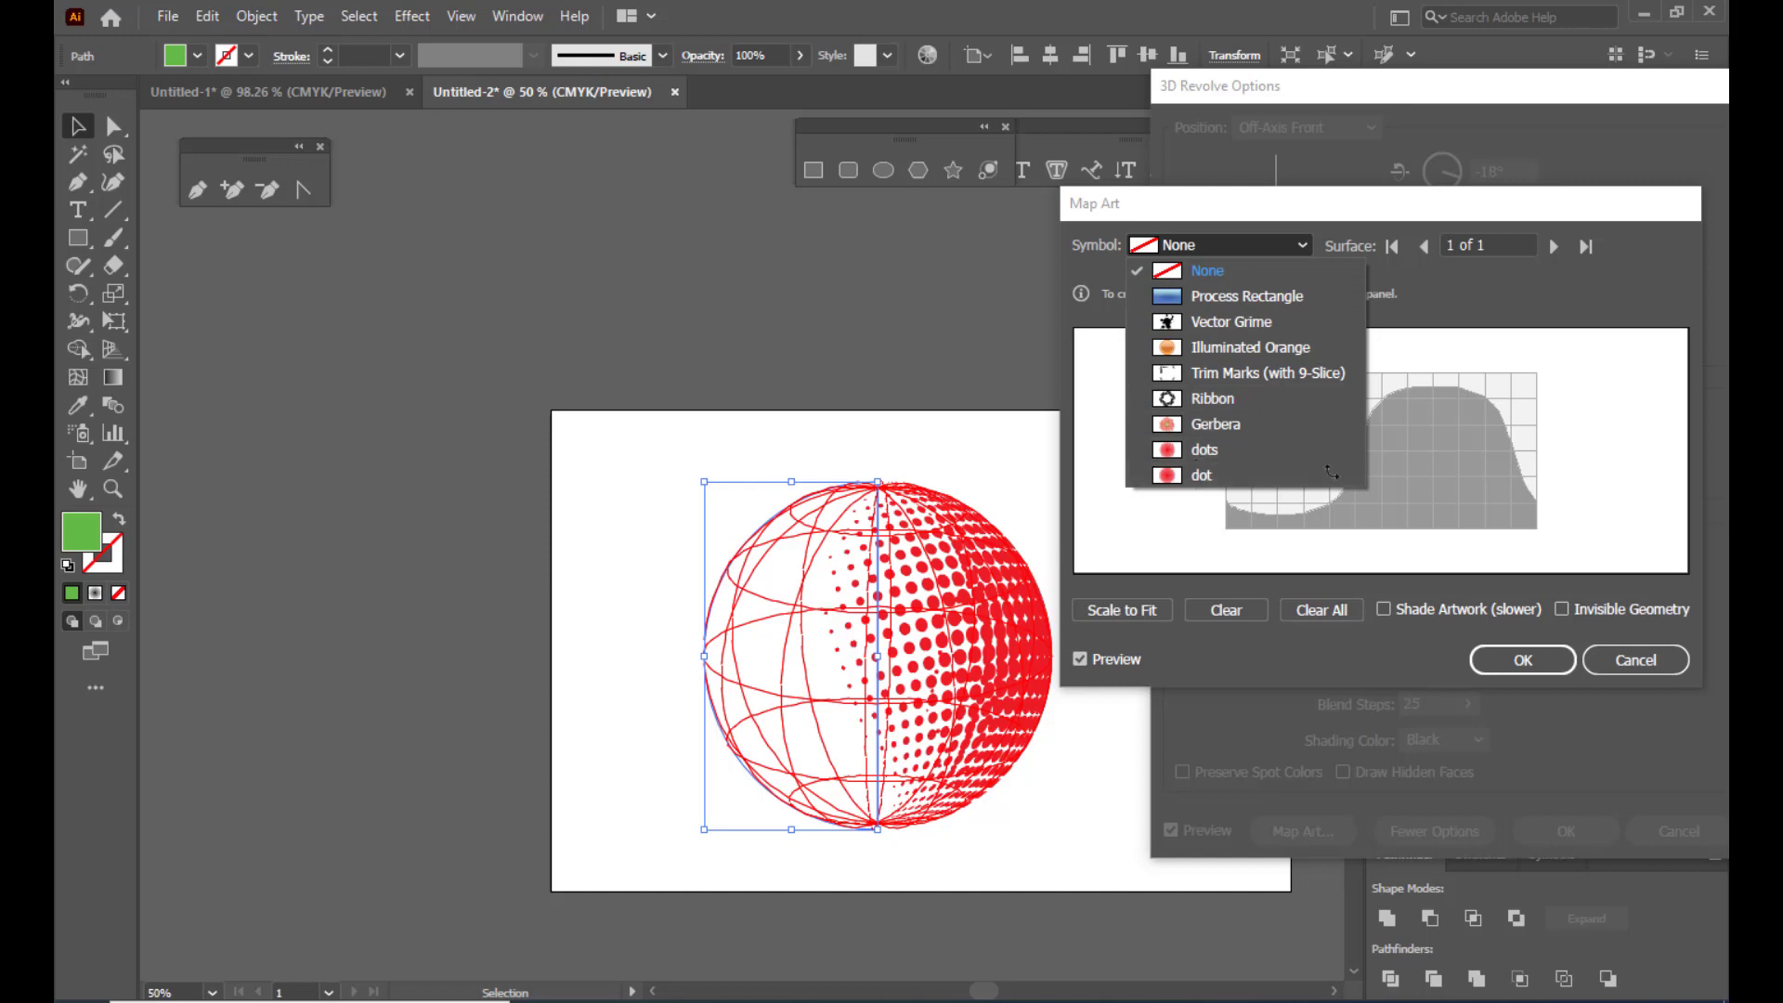
left_click(1198, 476)
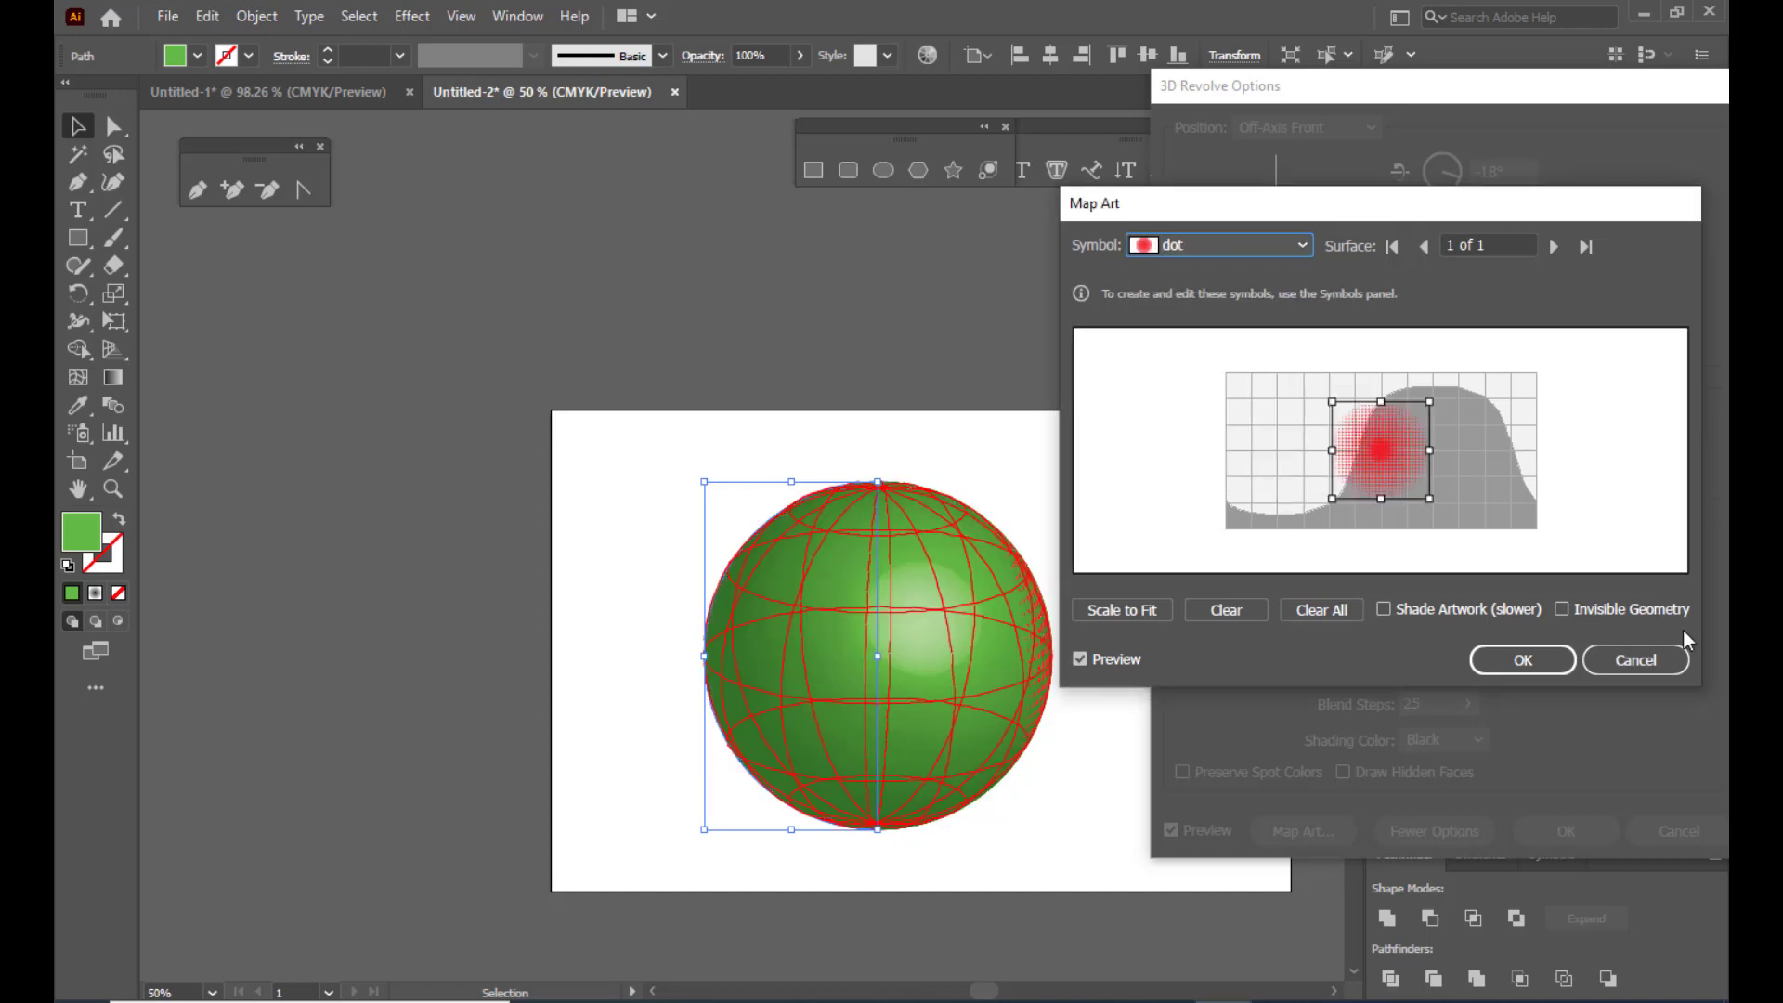
left_click(1565, 610)
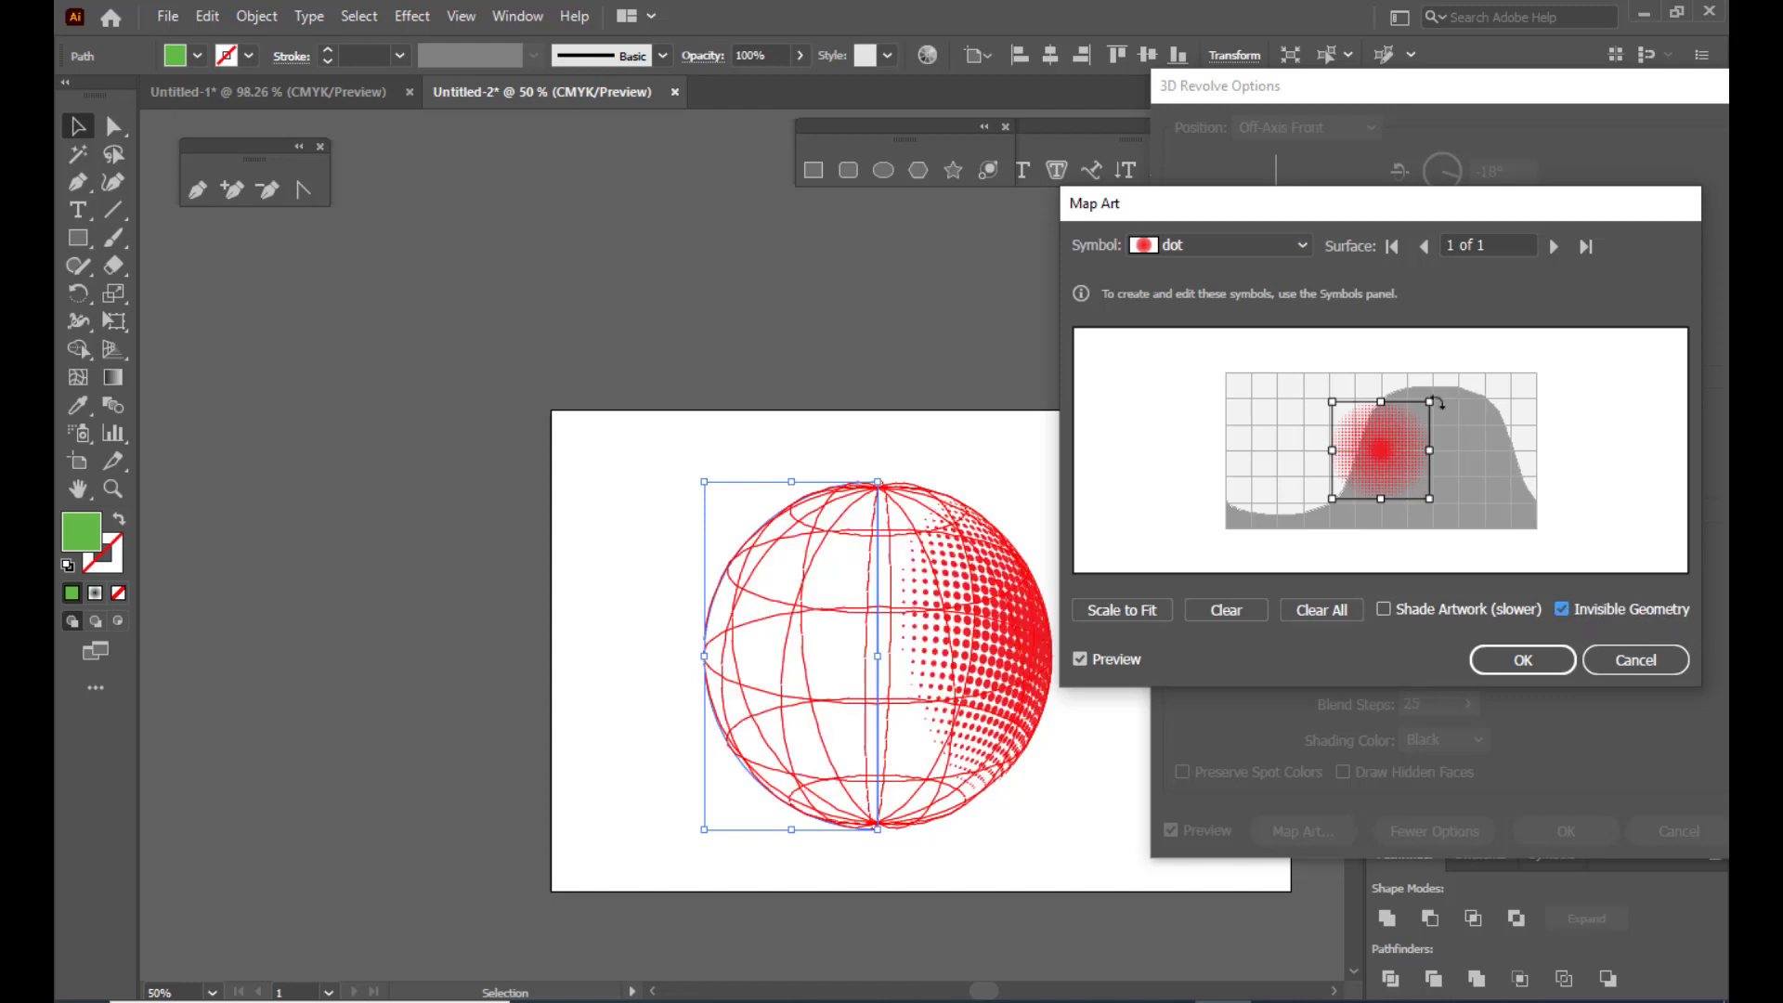
Step: Enlarge the dot symbol to nearly the full height of the surface map and shift it toward the map's left part
left_click_drag(1431, 402, 1445, 383)
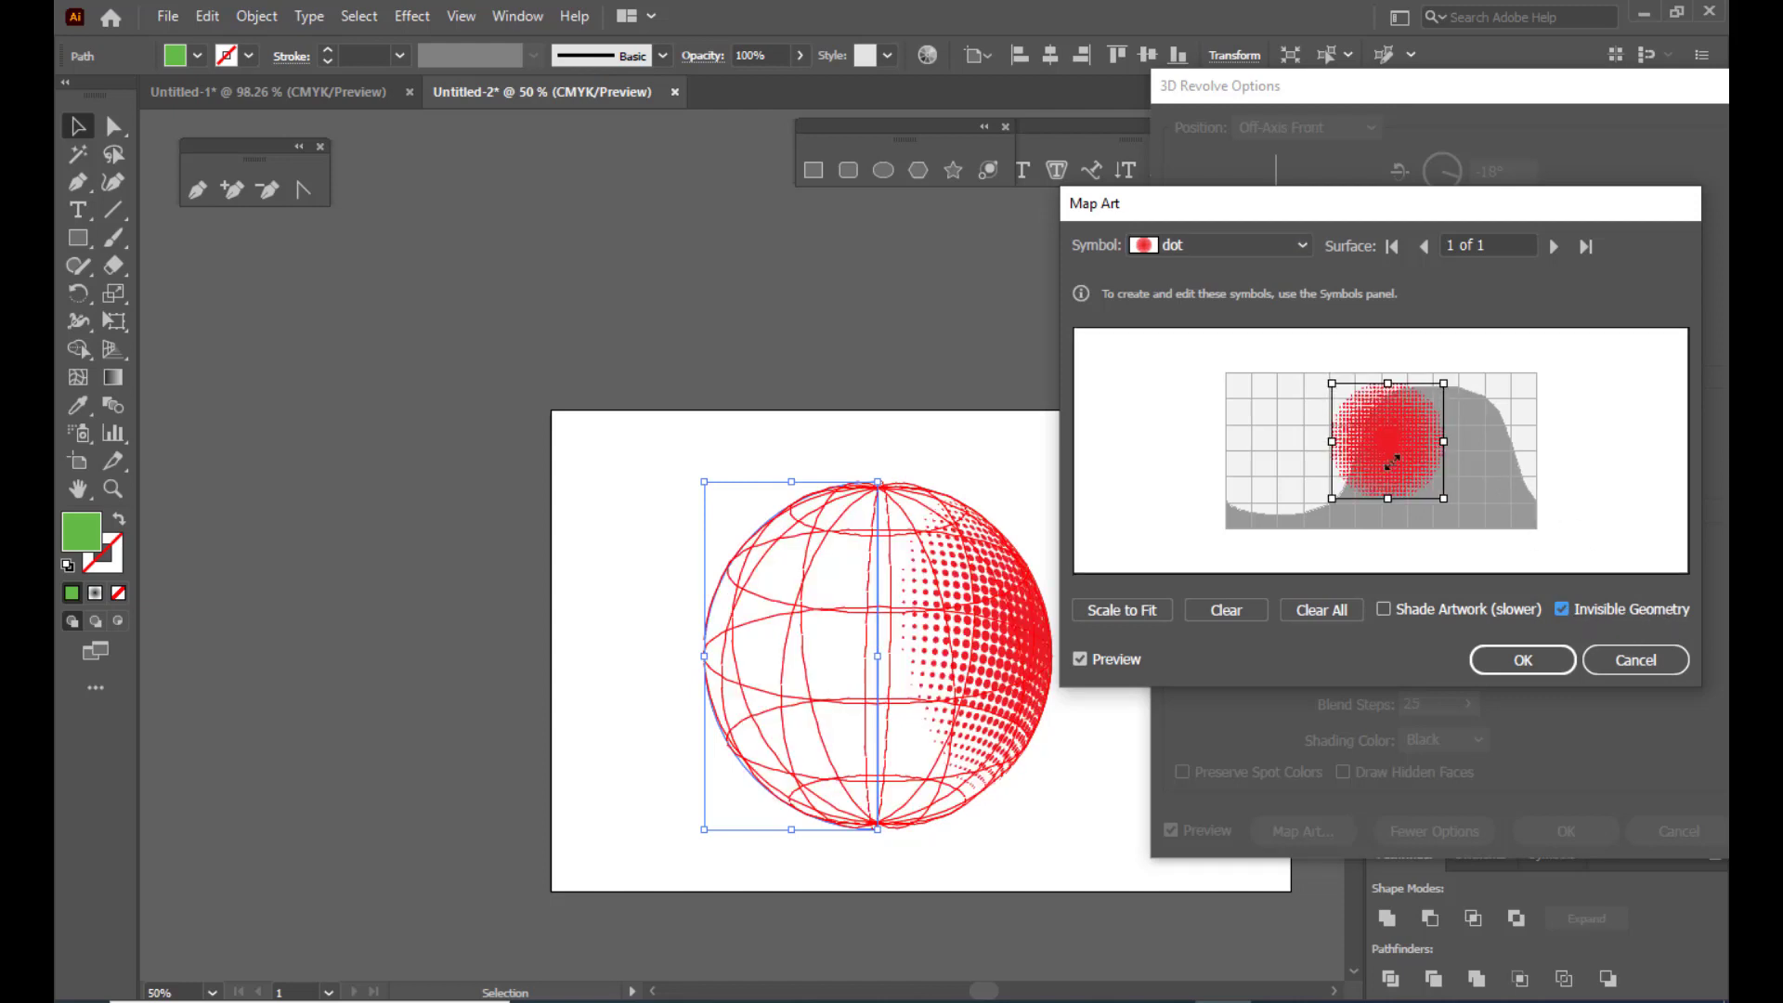
left_click_drag(1335, 500, 1305, 521)
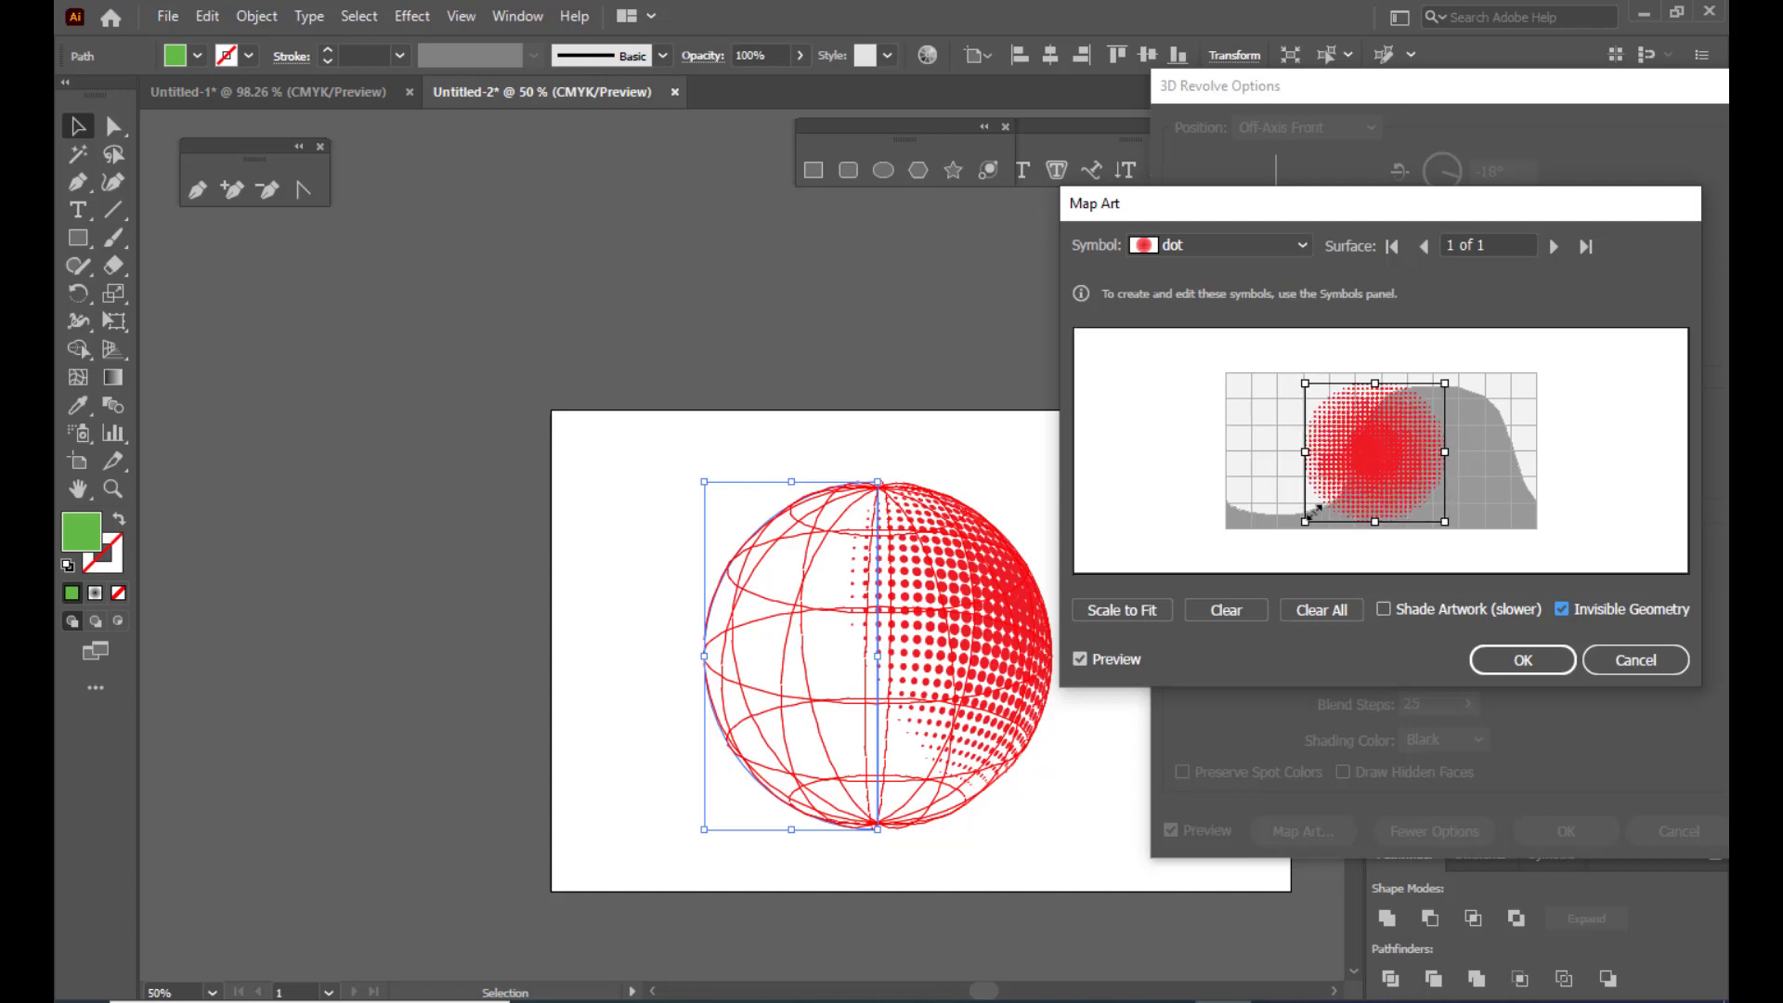
left_click_drag(1309, 391, 1303, 377)
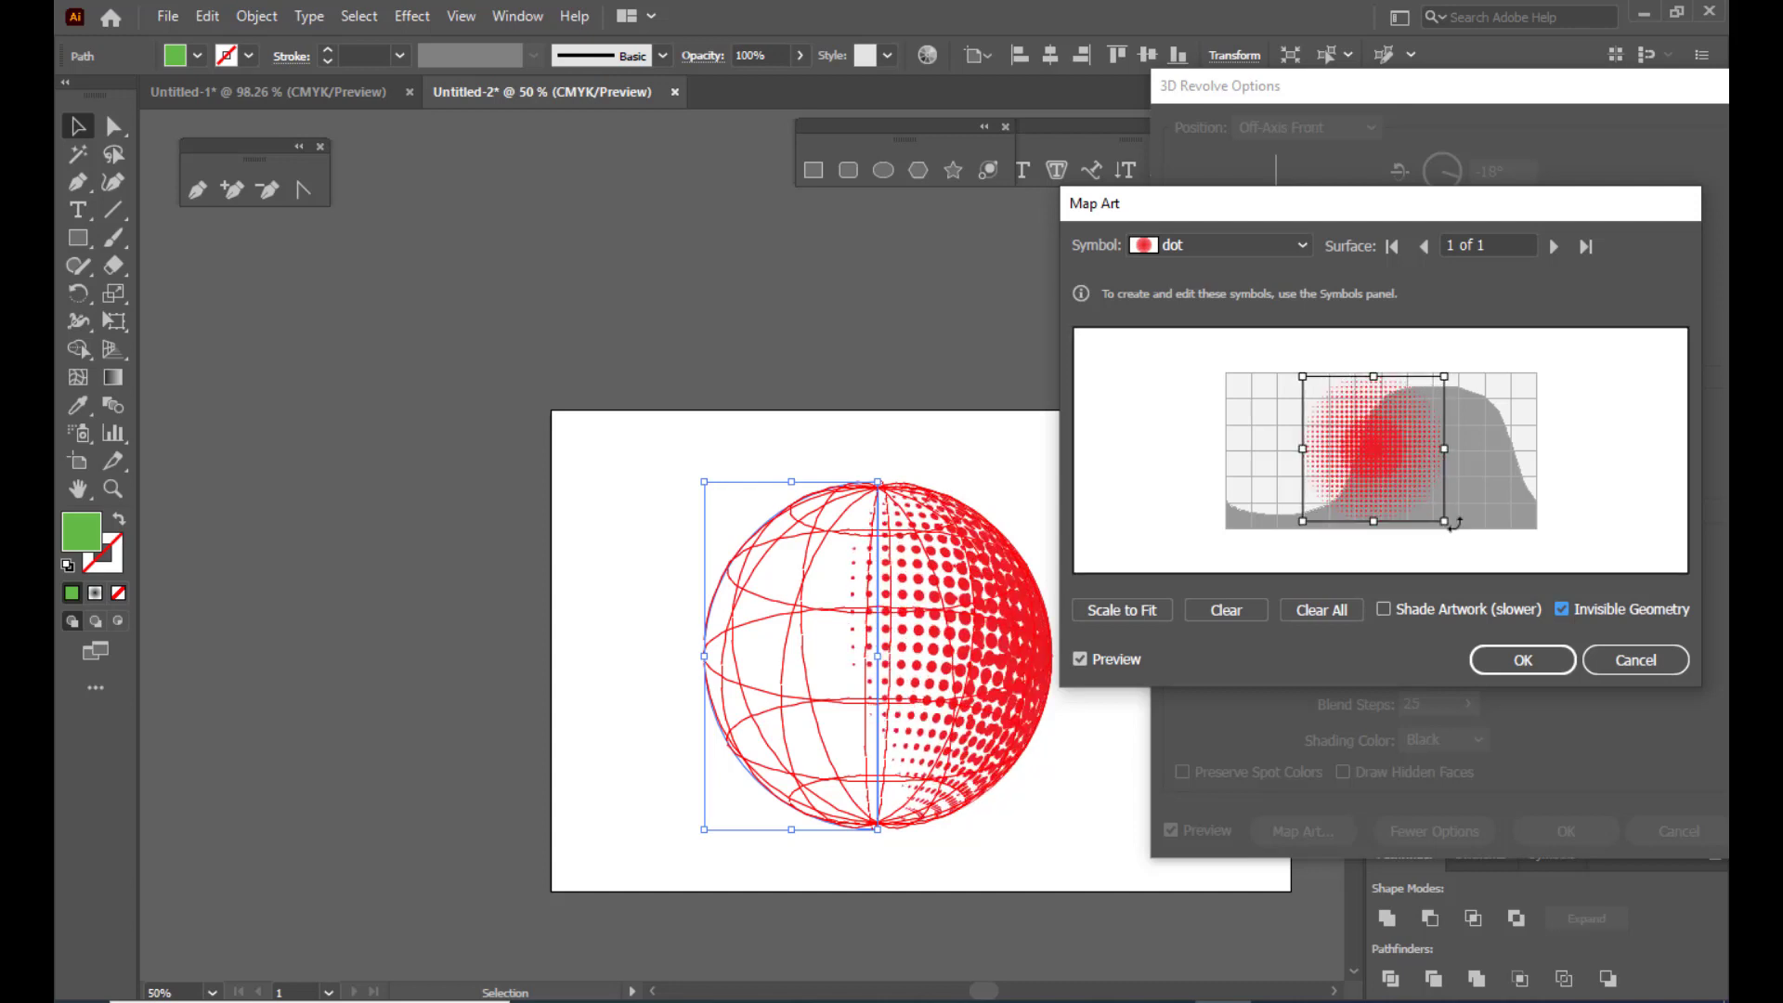
left_click_drag(1444, 523, 1455, 527)
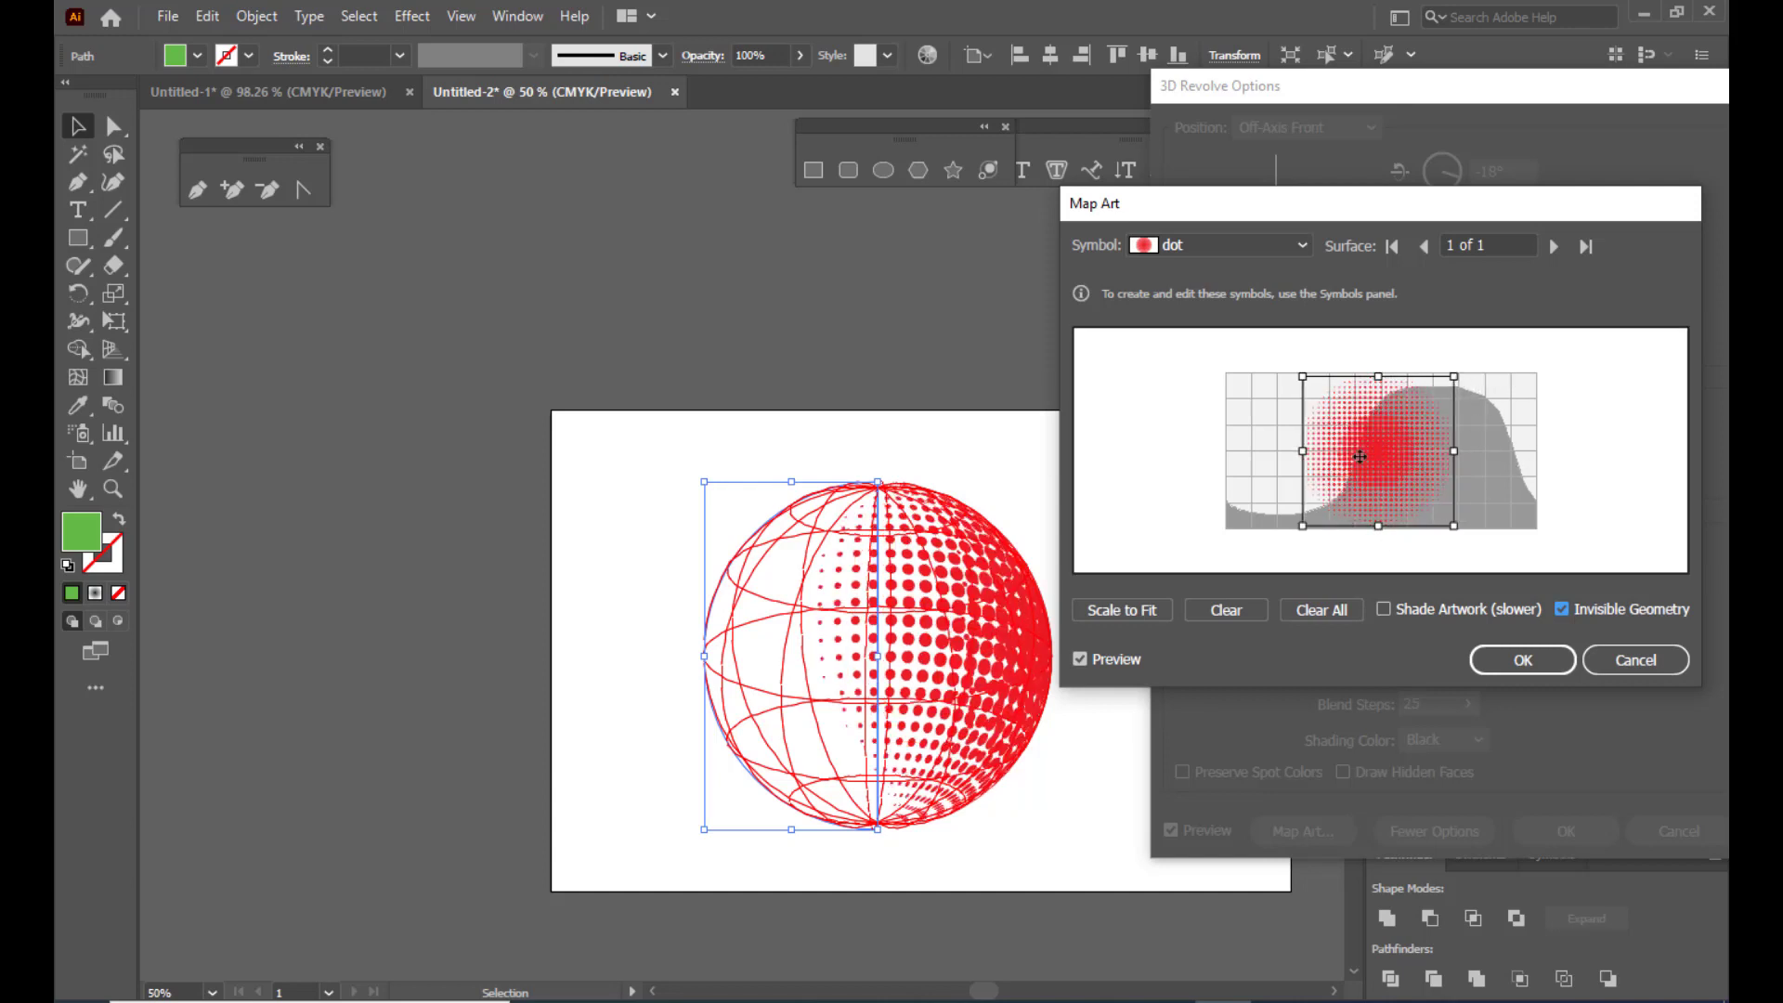
mouse_move(1365, 445)
left_mouse_down()
mouse_move(1410, 450)
mouse_move(1338, 447)
mouse_move(1356, 440)
left_mouse_up()
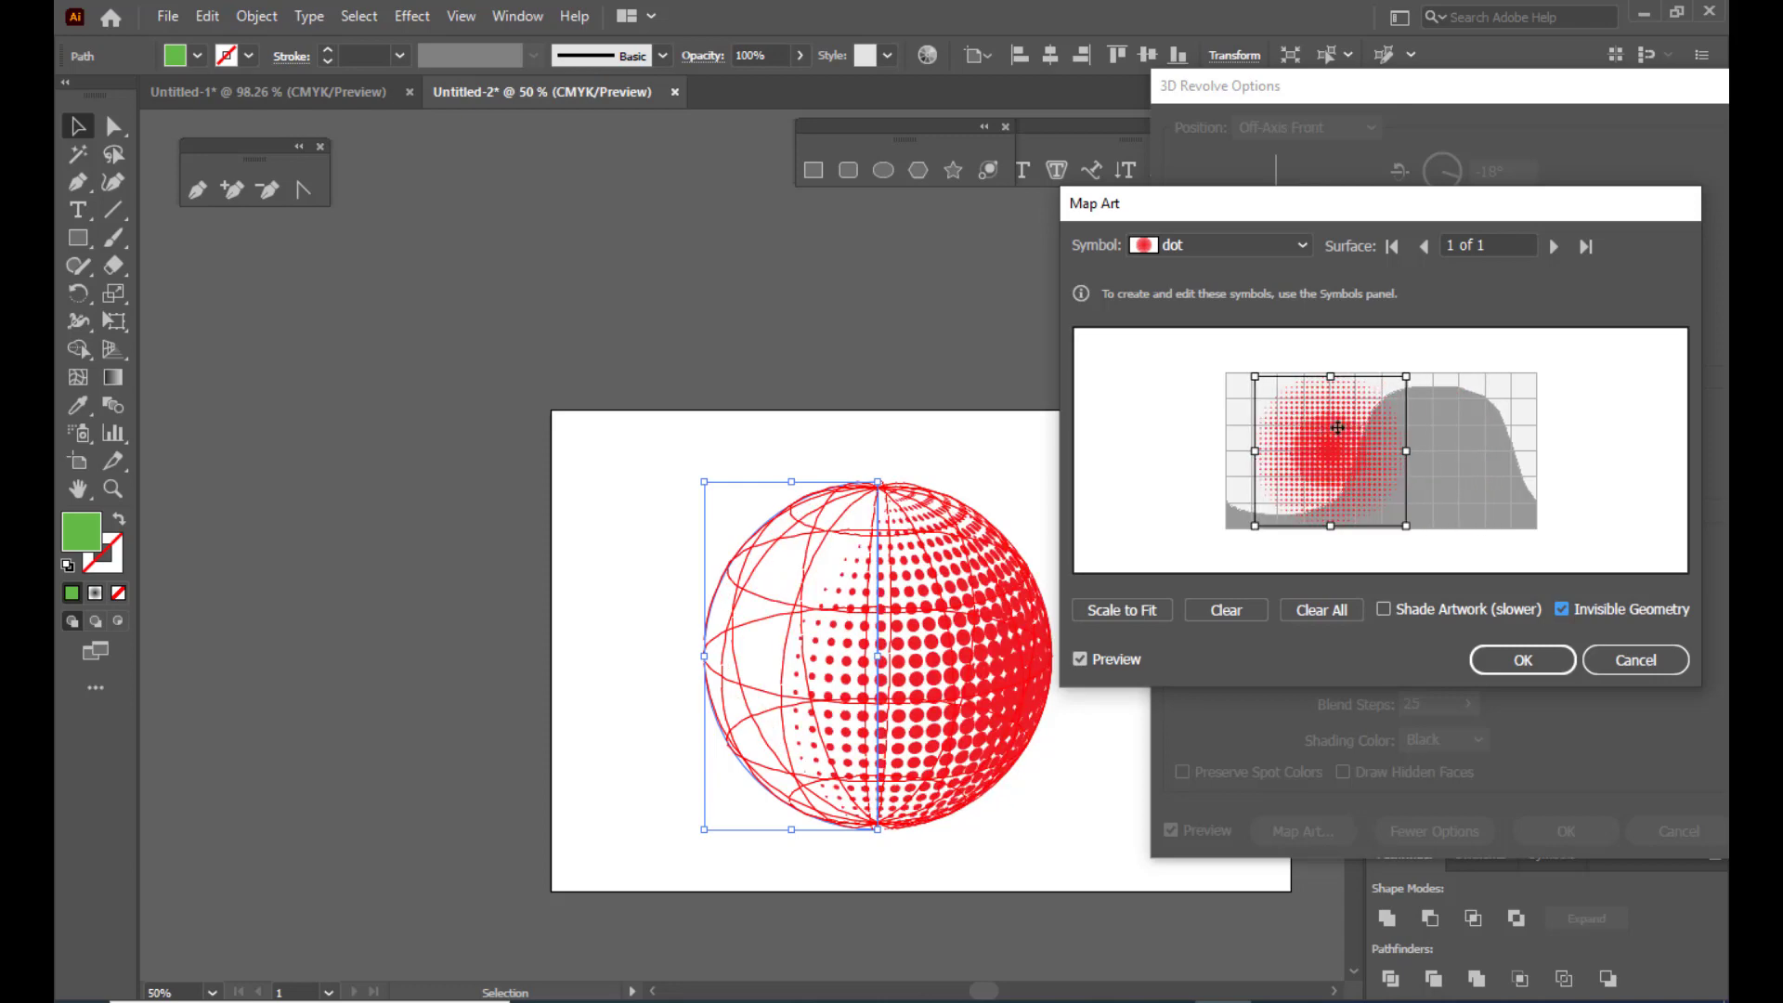
left_click_drag(1328, 428, 1334, 427)
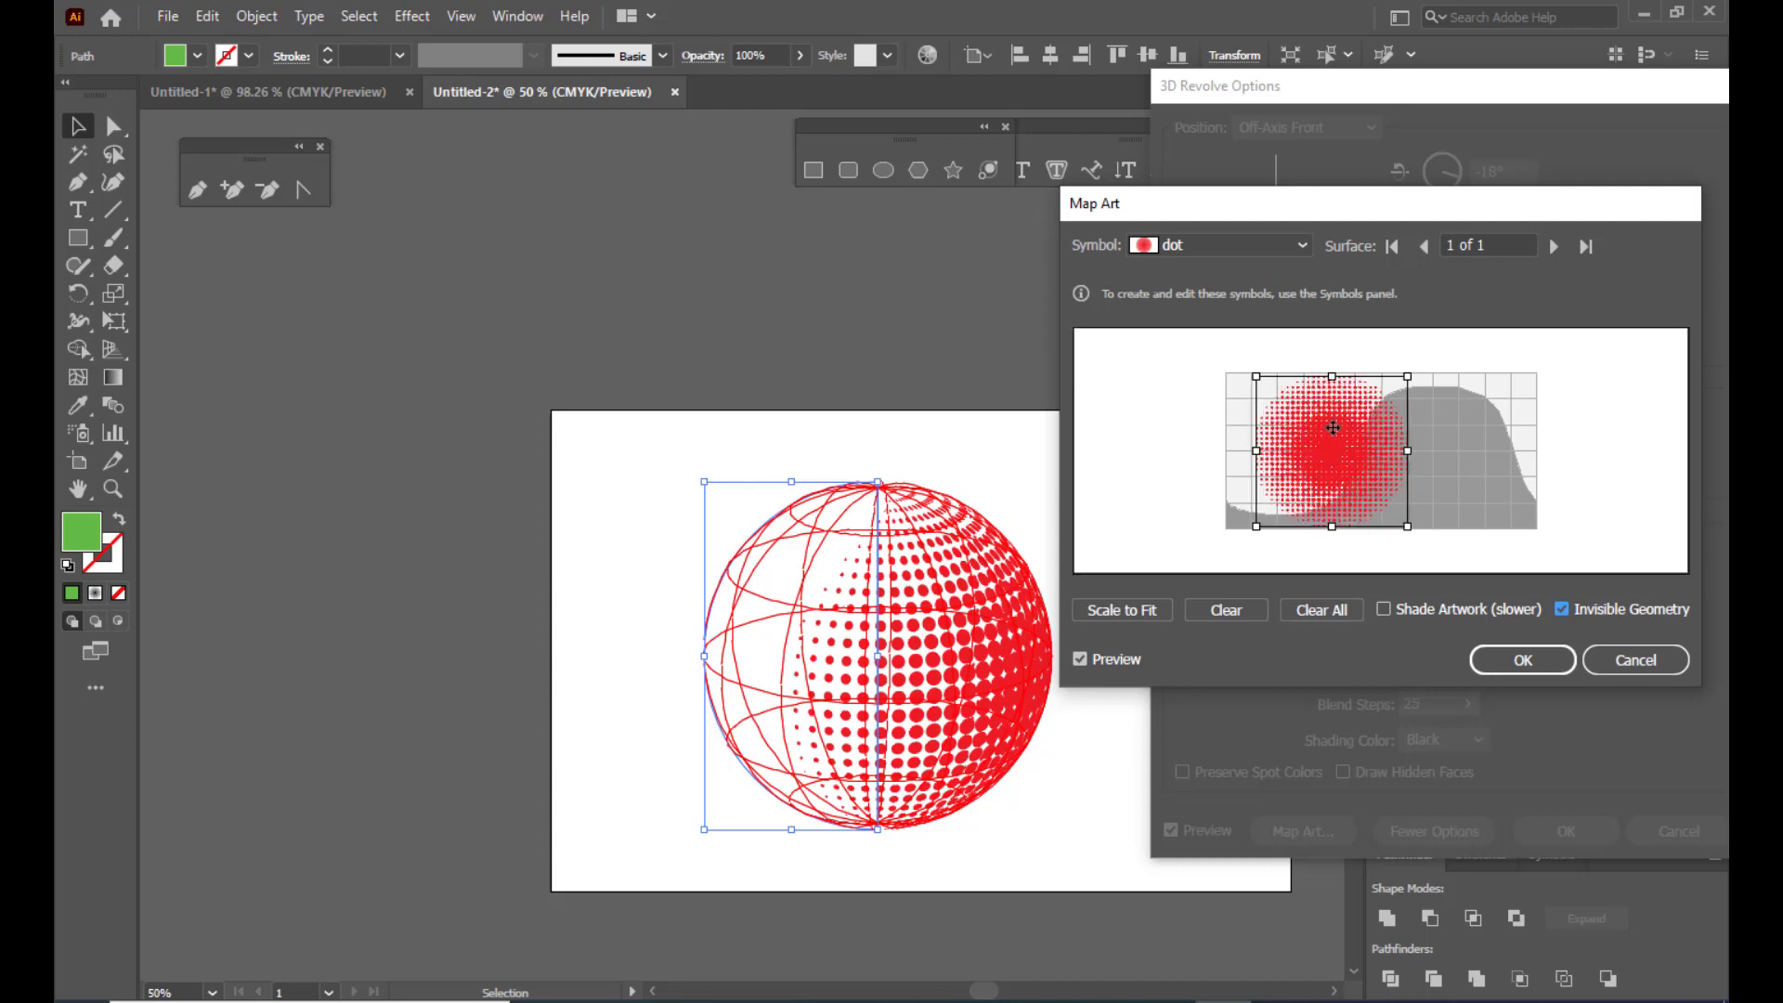
Step: Try tilting the dot symbol slightly counterclockwise on the surface map
left_click_drag(1423, 521, 1428, 501)
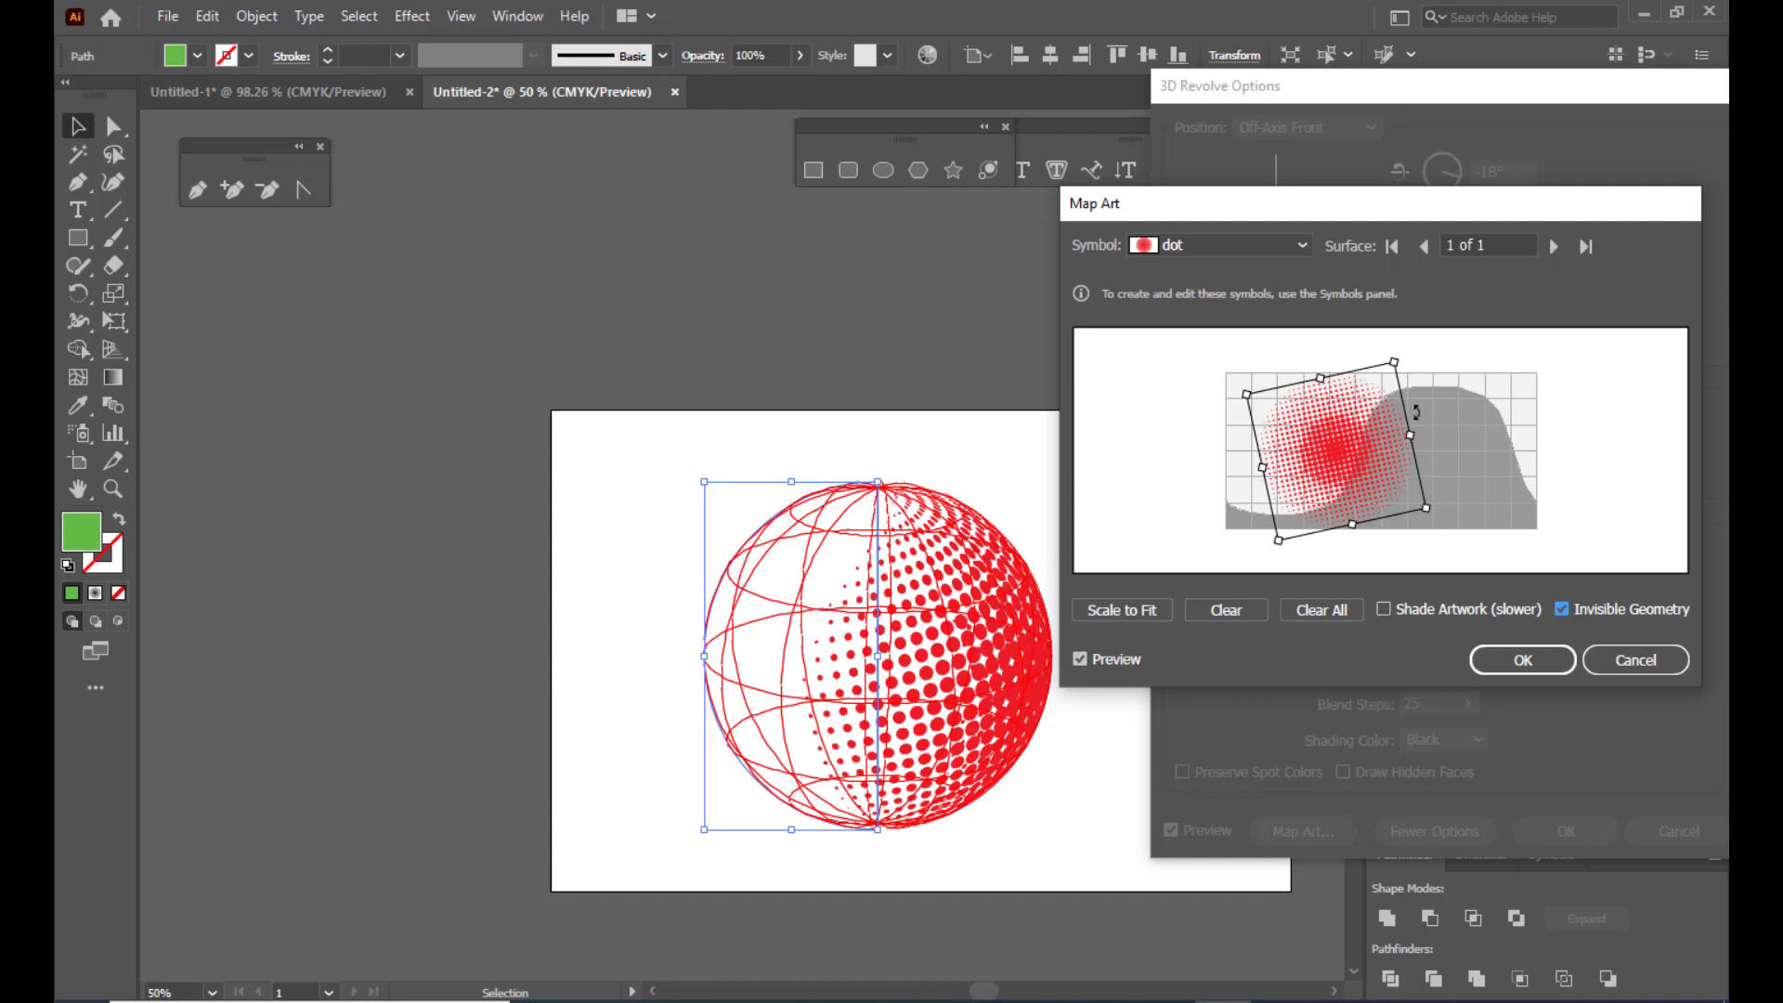
left_click_drag(1438, 512, 1439, 508)
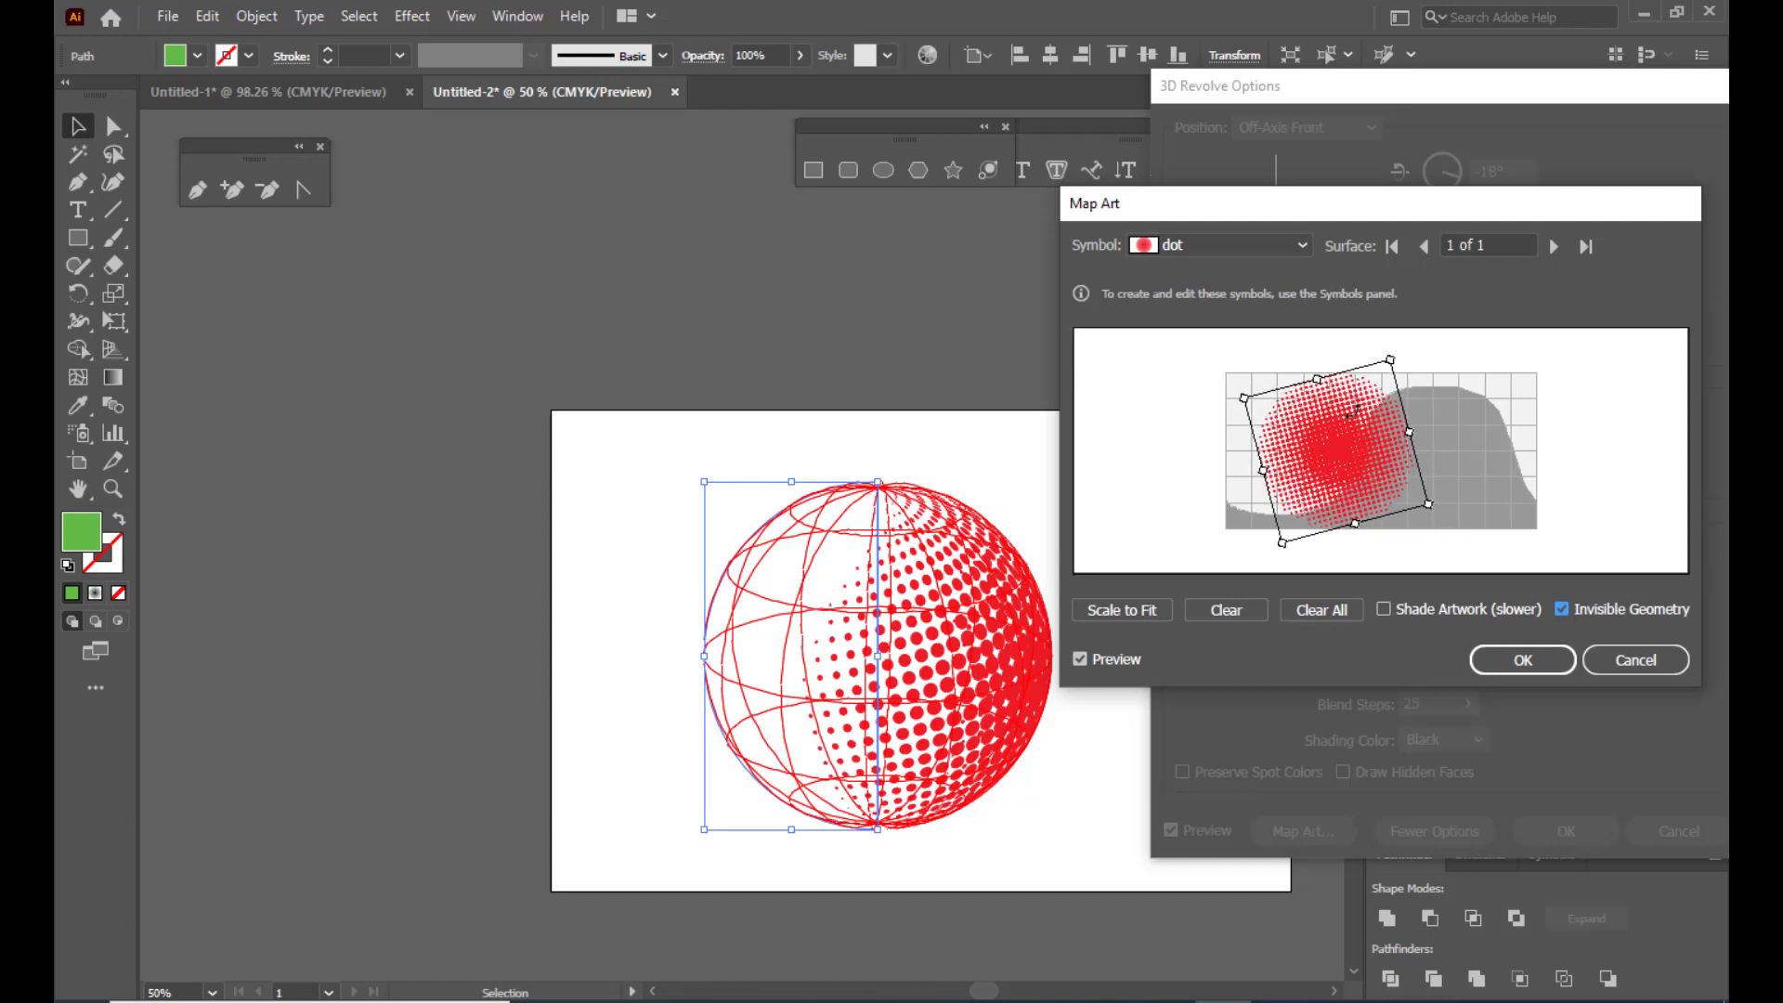
left_click_drag(1320, 377, 1393, 358)
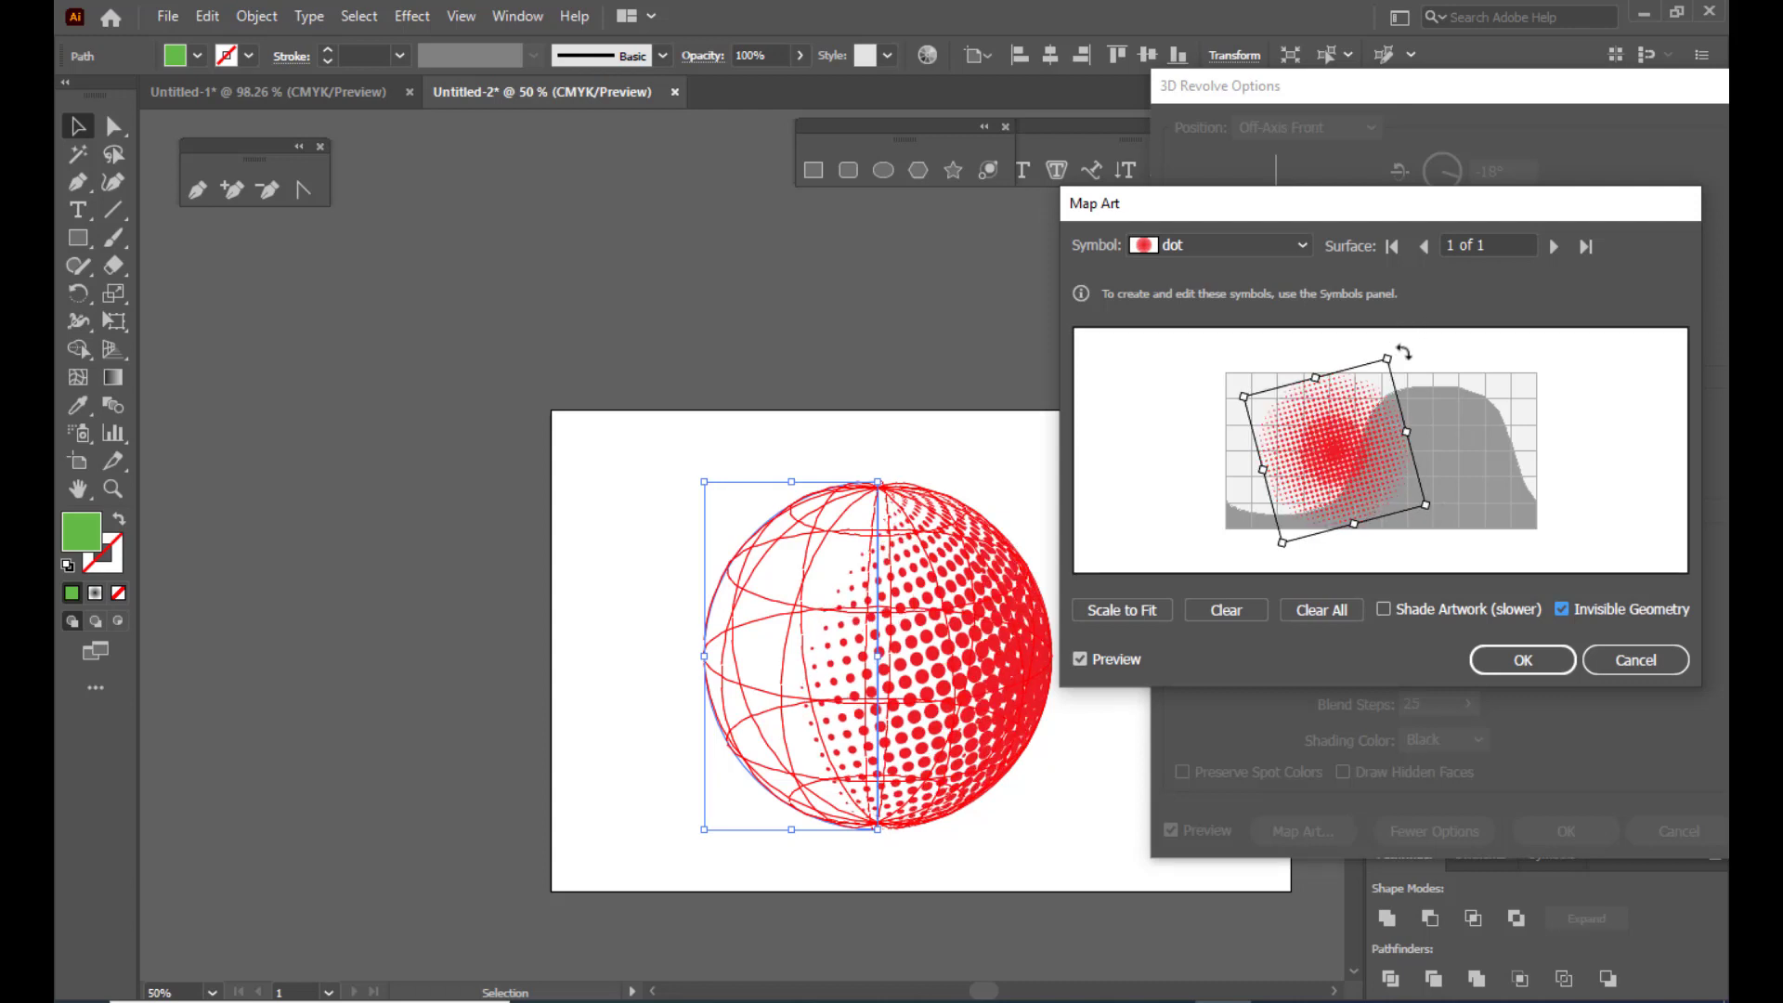
left_click_drag(1401, 355, 1413, 364)
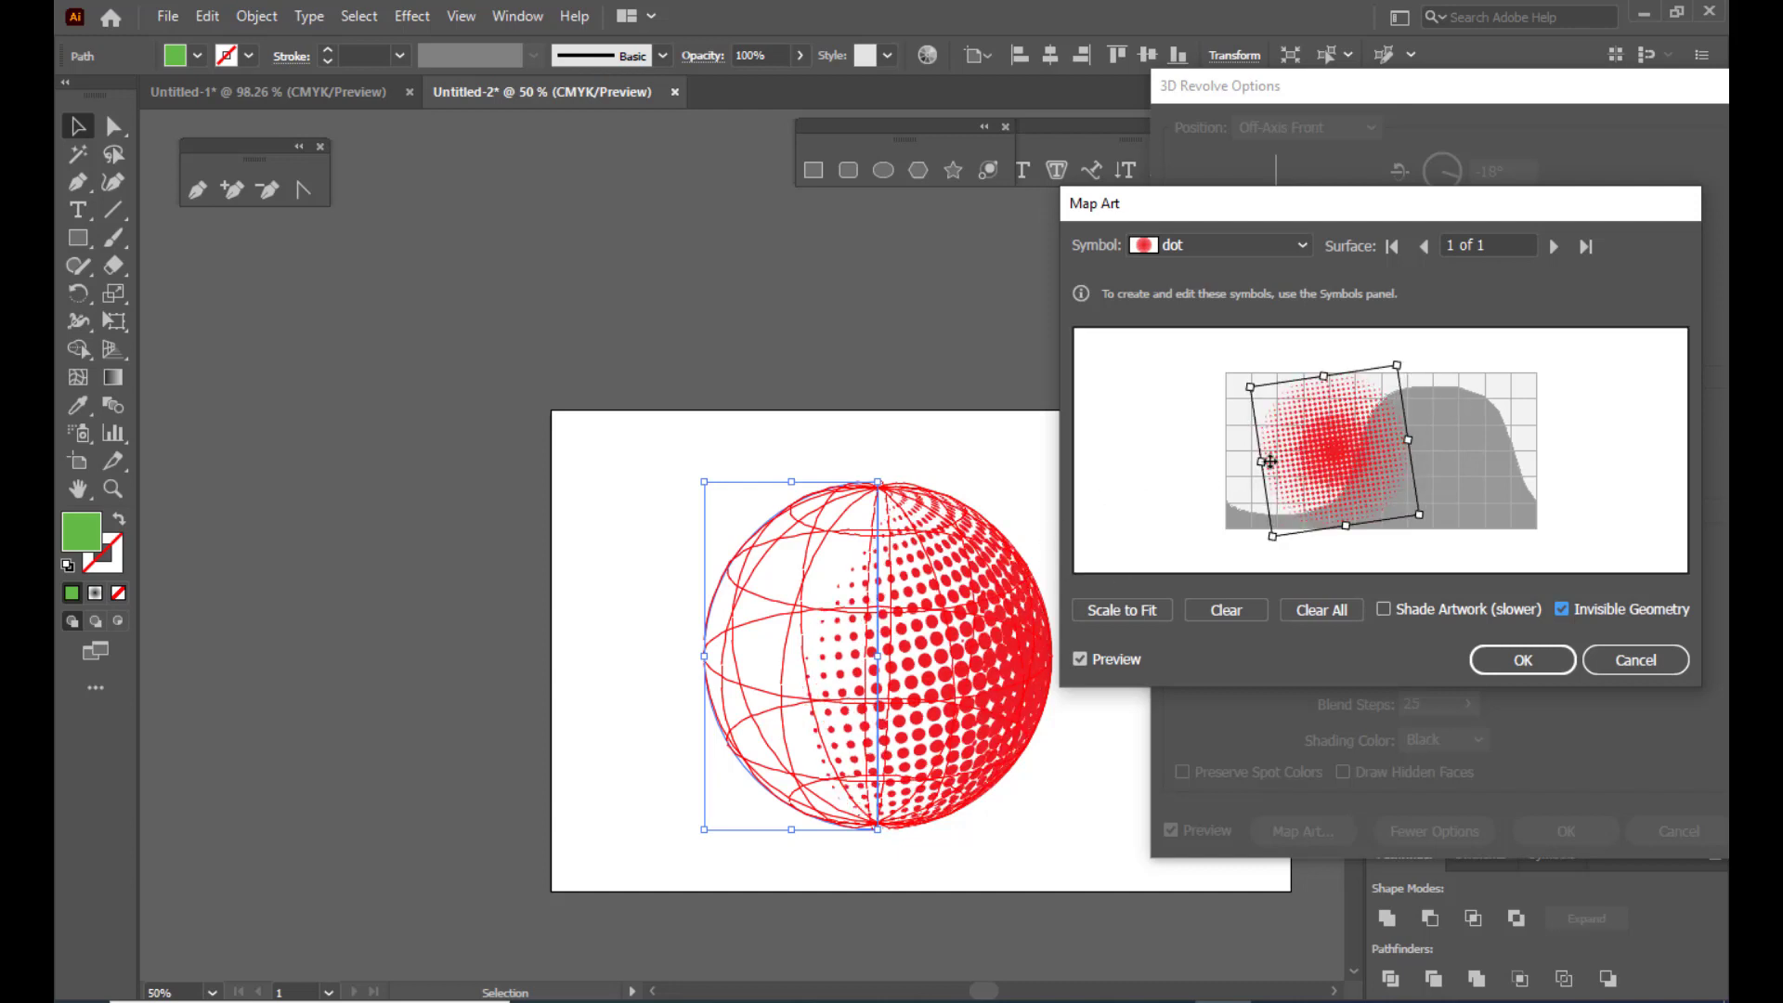
Step: Stretch the dot symbol slightly wider than tall on the surface map and straighten it to nearly upright
left_click_drag(1414, 443, 1455, 443)
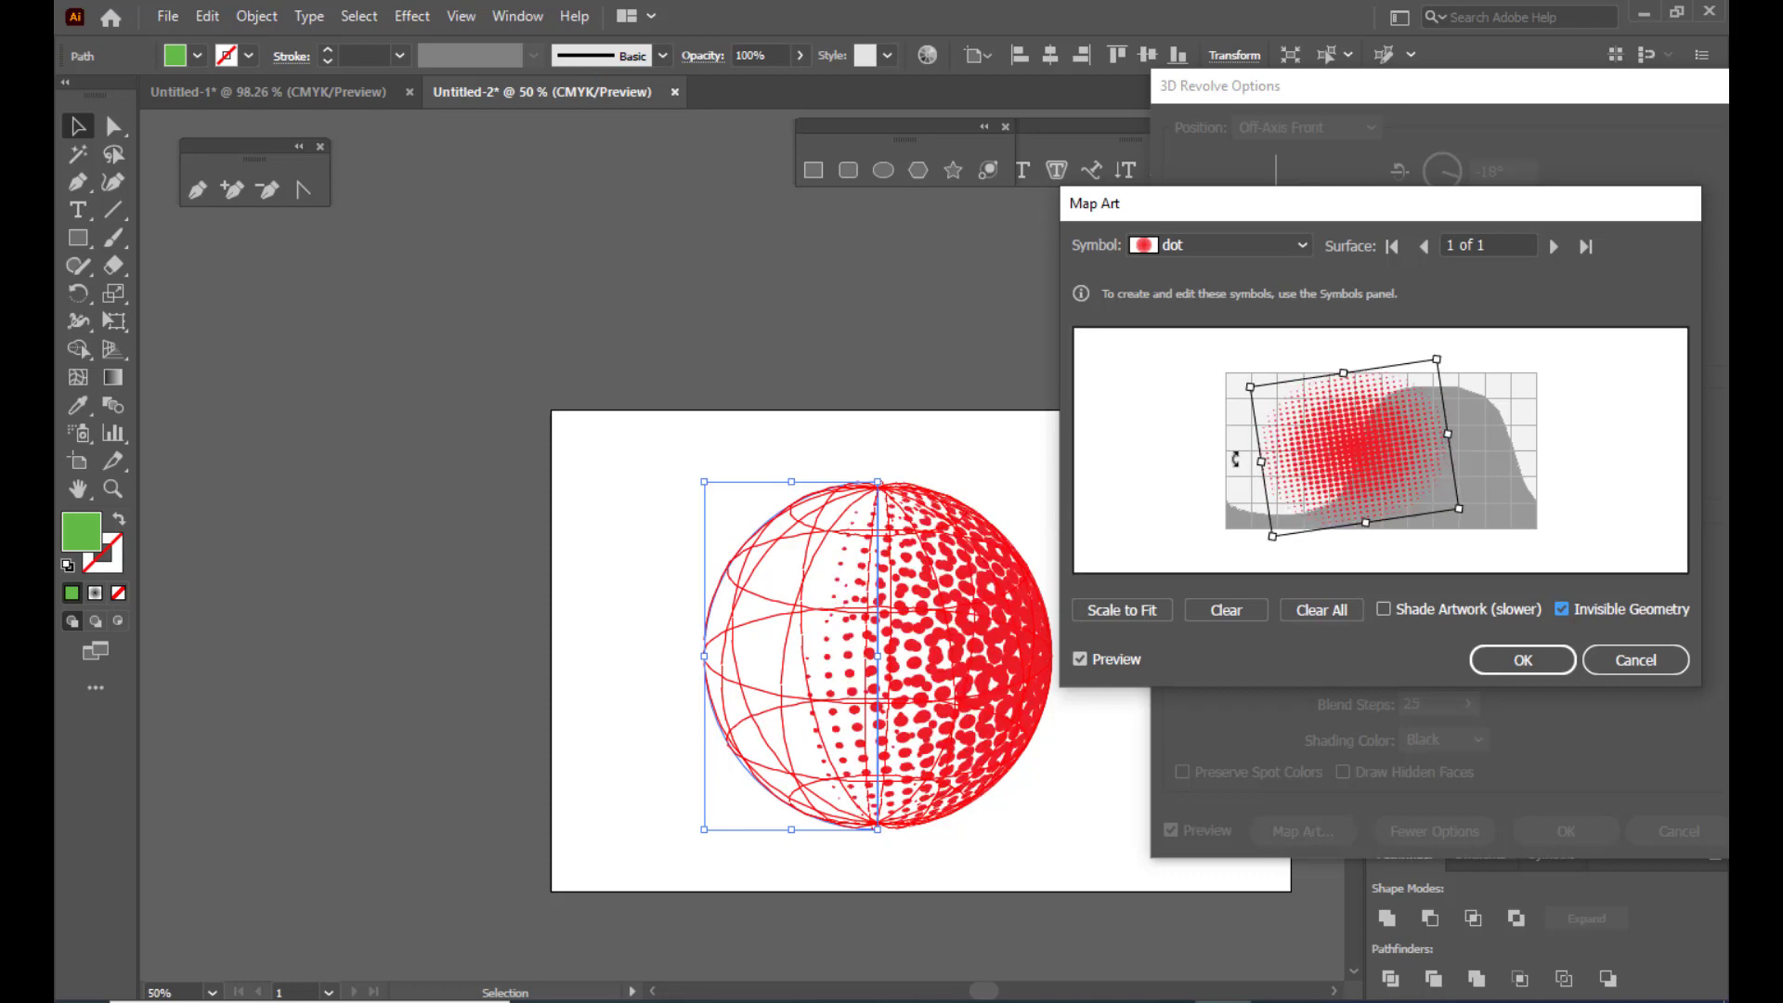
left_click_drag(1263, 461, 1335, 448)
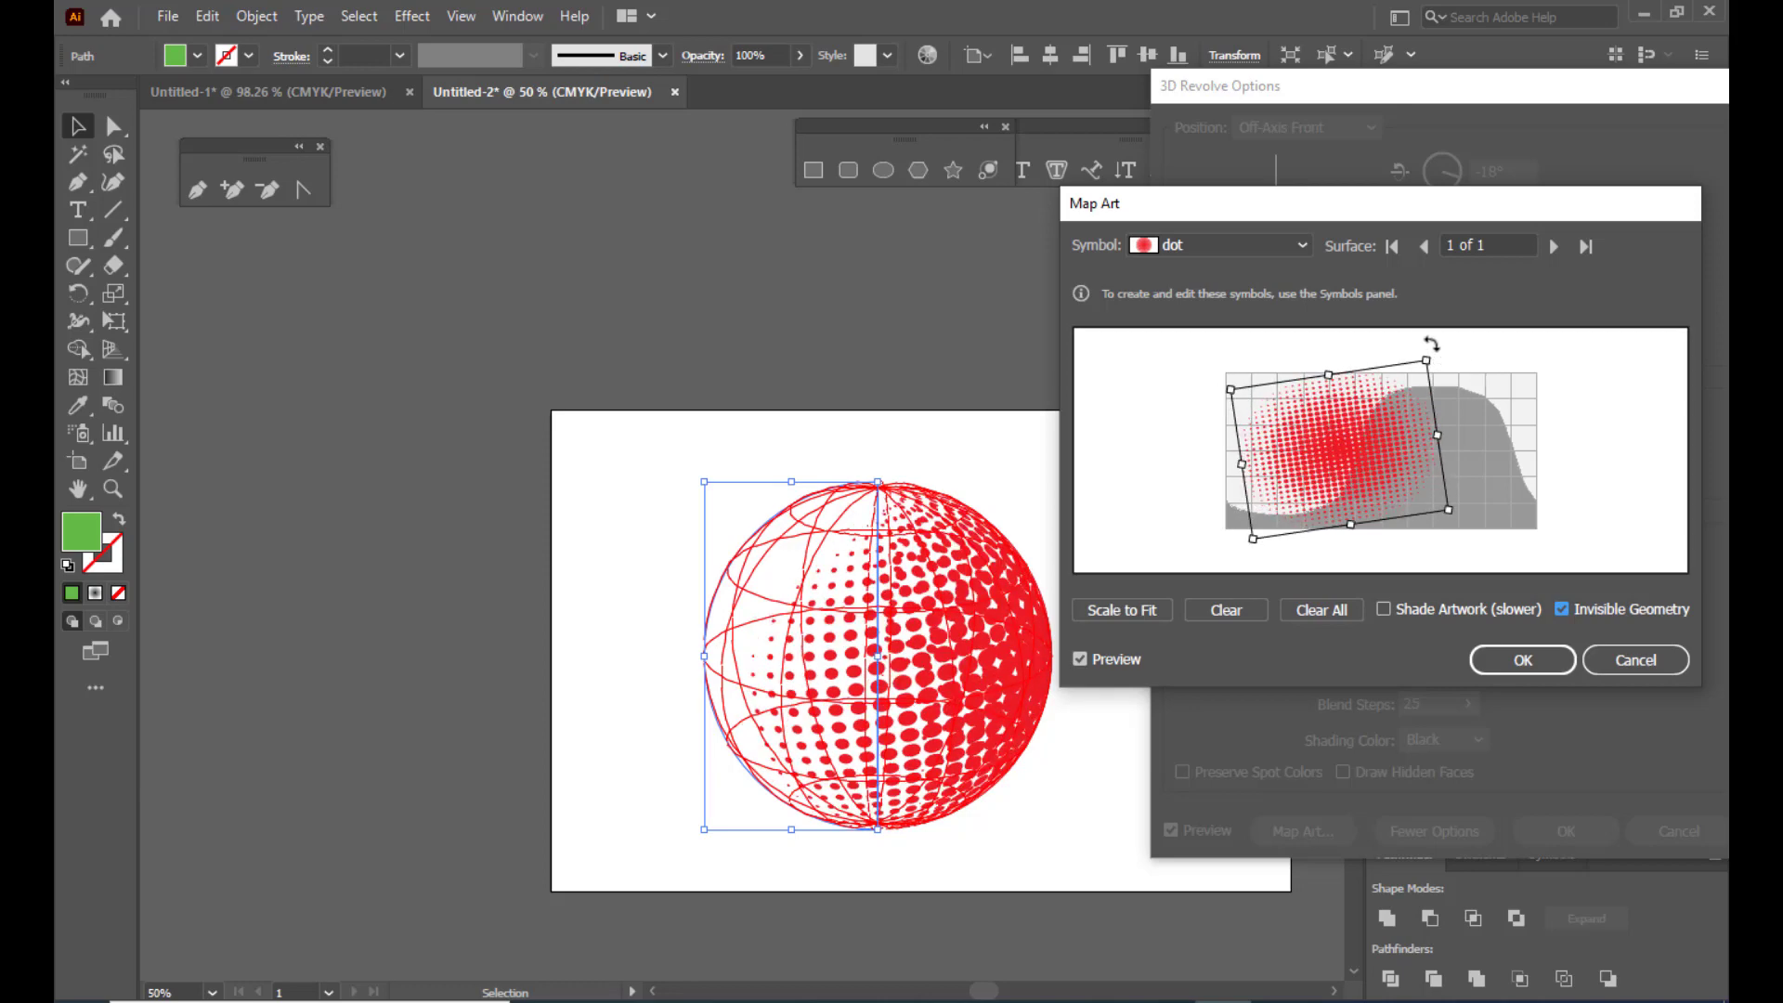
left_click_drag(1444, 357, 1447, 364)
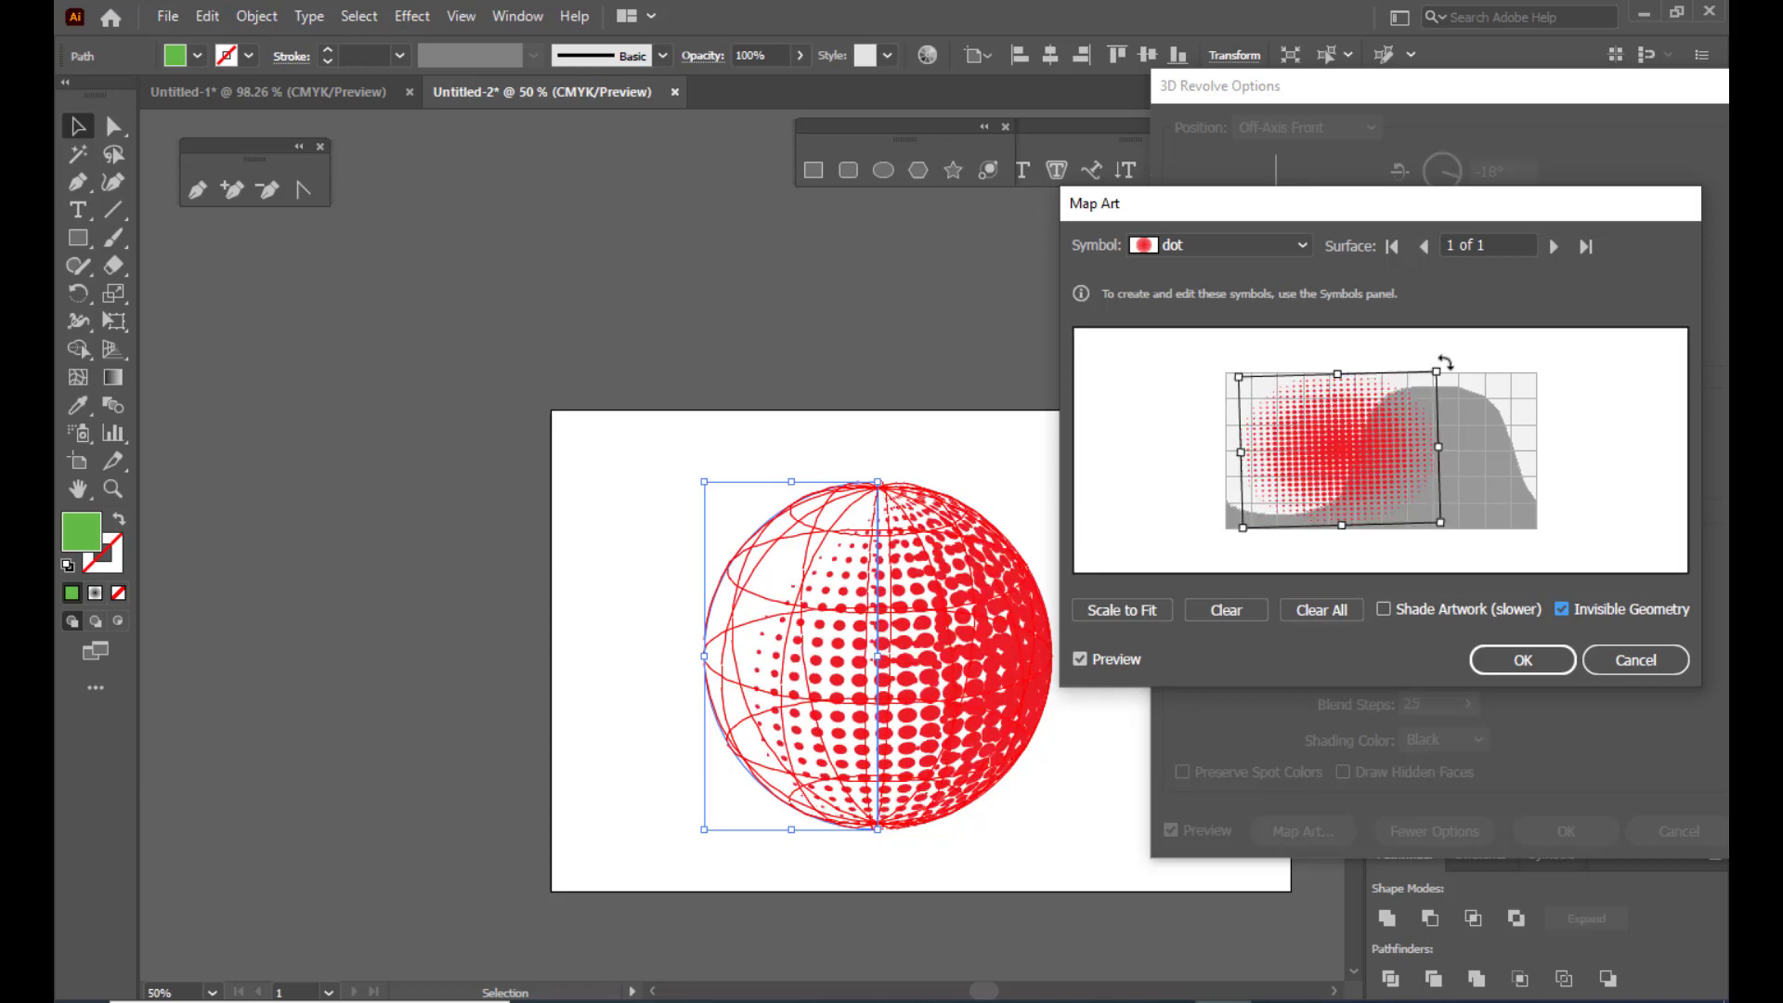
left_click_drag(1243, 453, 1258, 452)
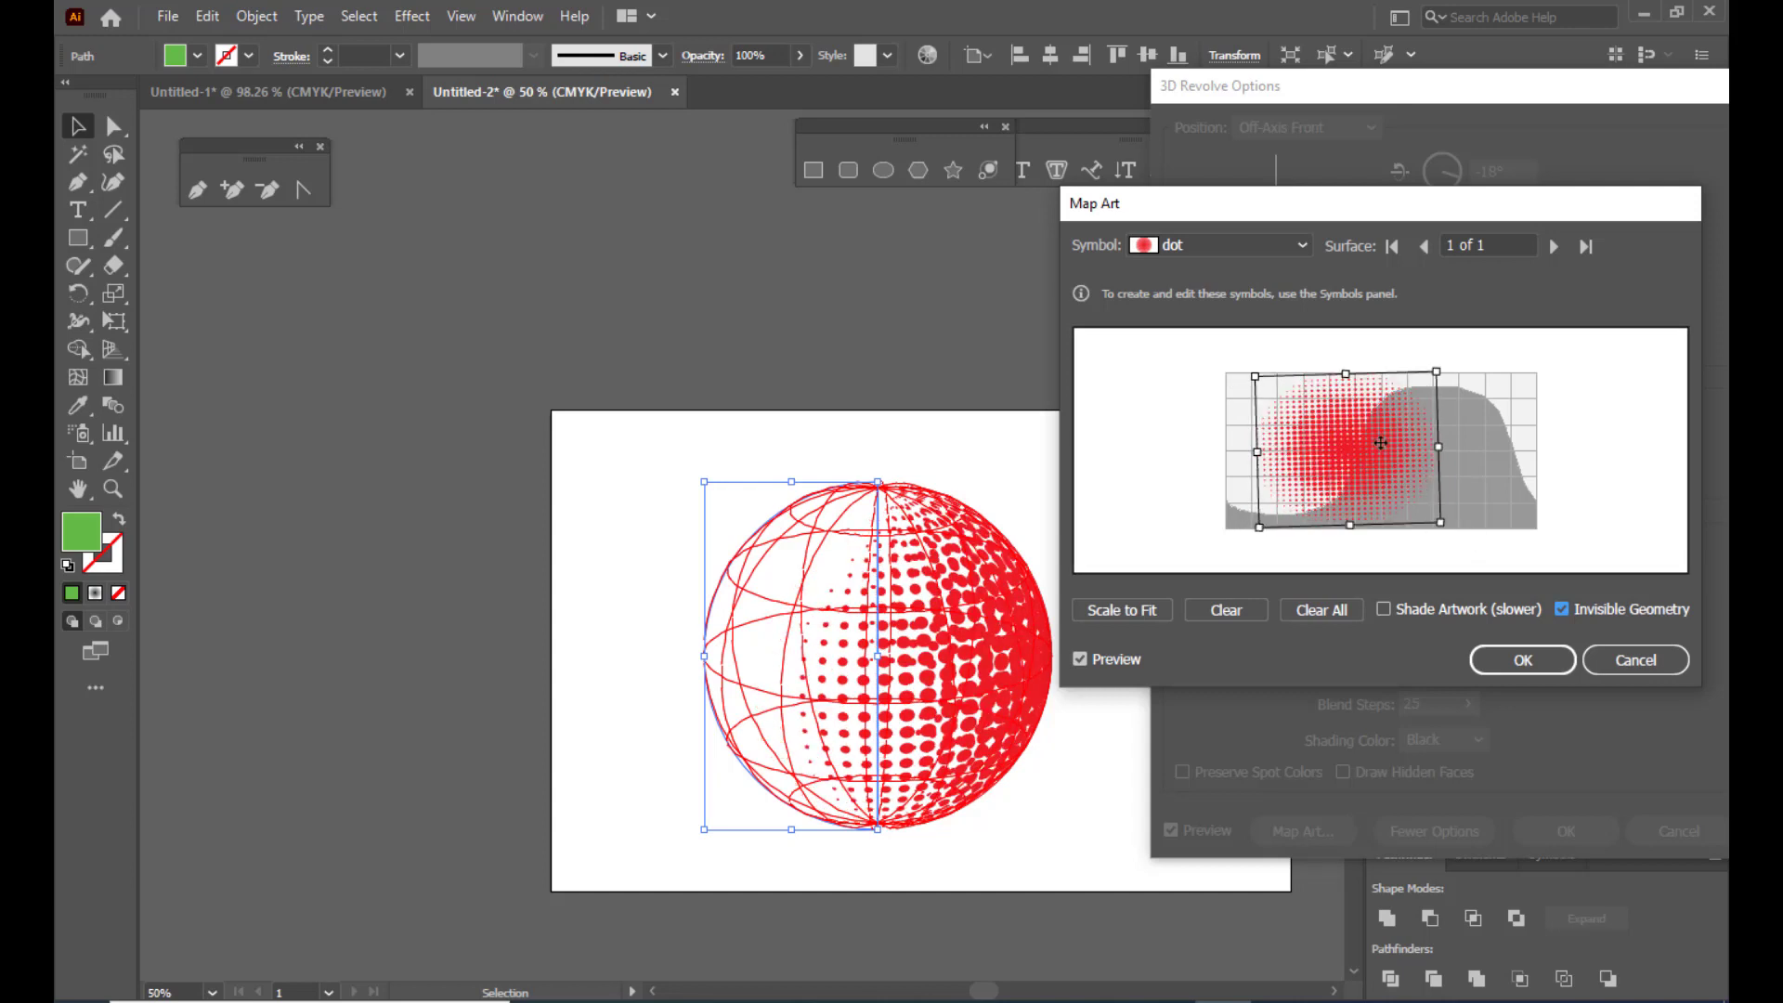
left_click_drag(1381, 443, 1433, 449)
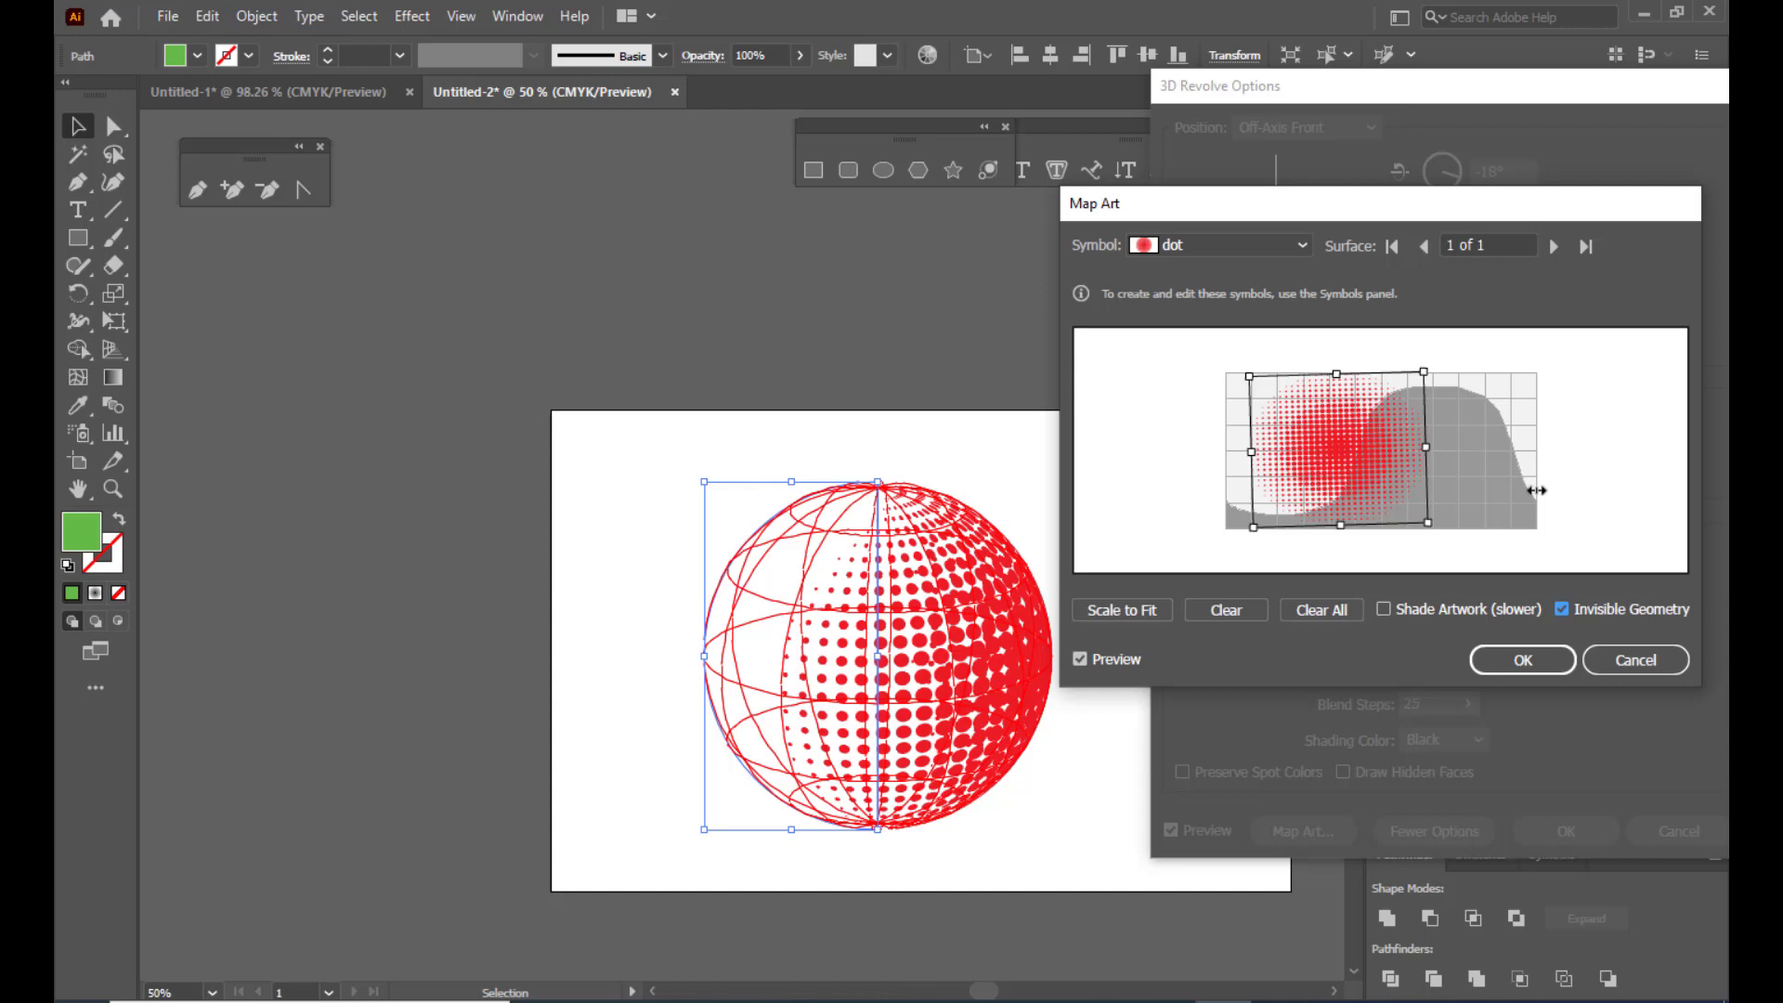
Step: Apply the mapped dot art and confirm the 3D Revolve settings for the sphere
left_click(1523, 661)
left_click_drag(1299, 99, 1273, 68)
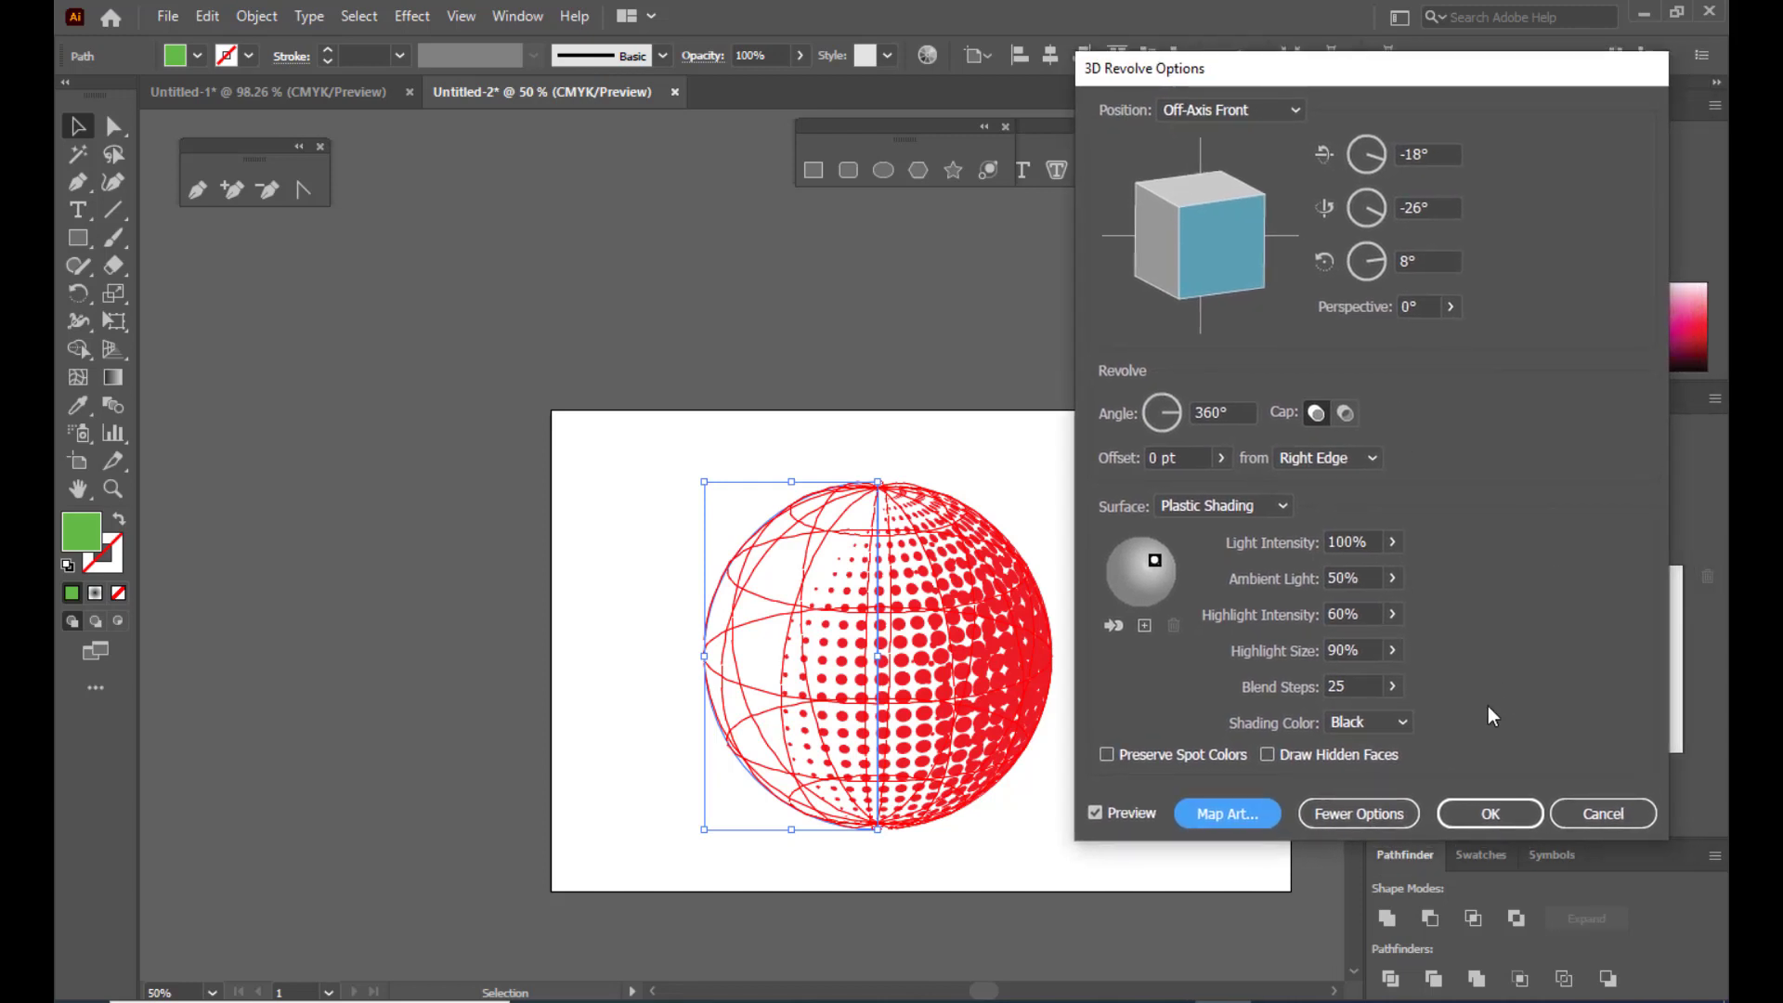
left_click(1489, 813)
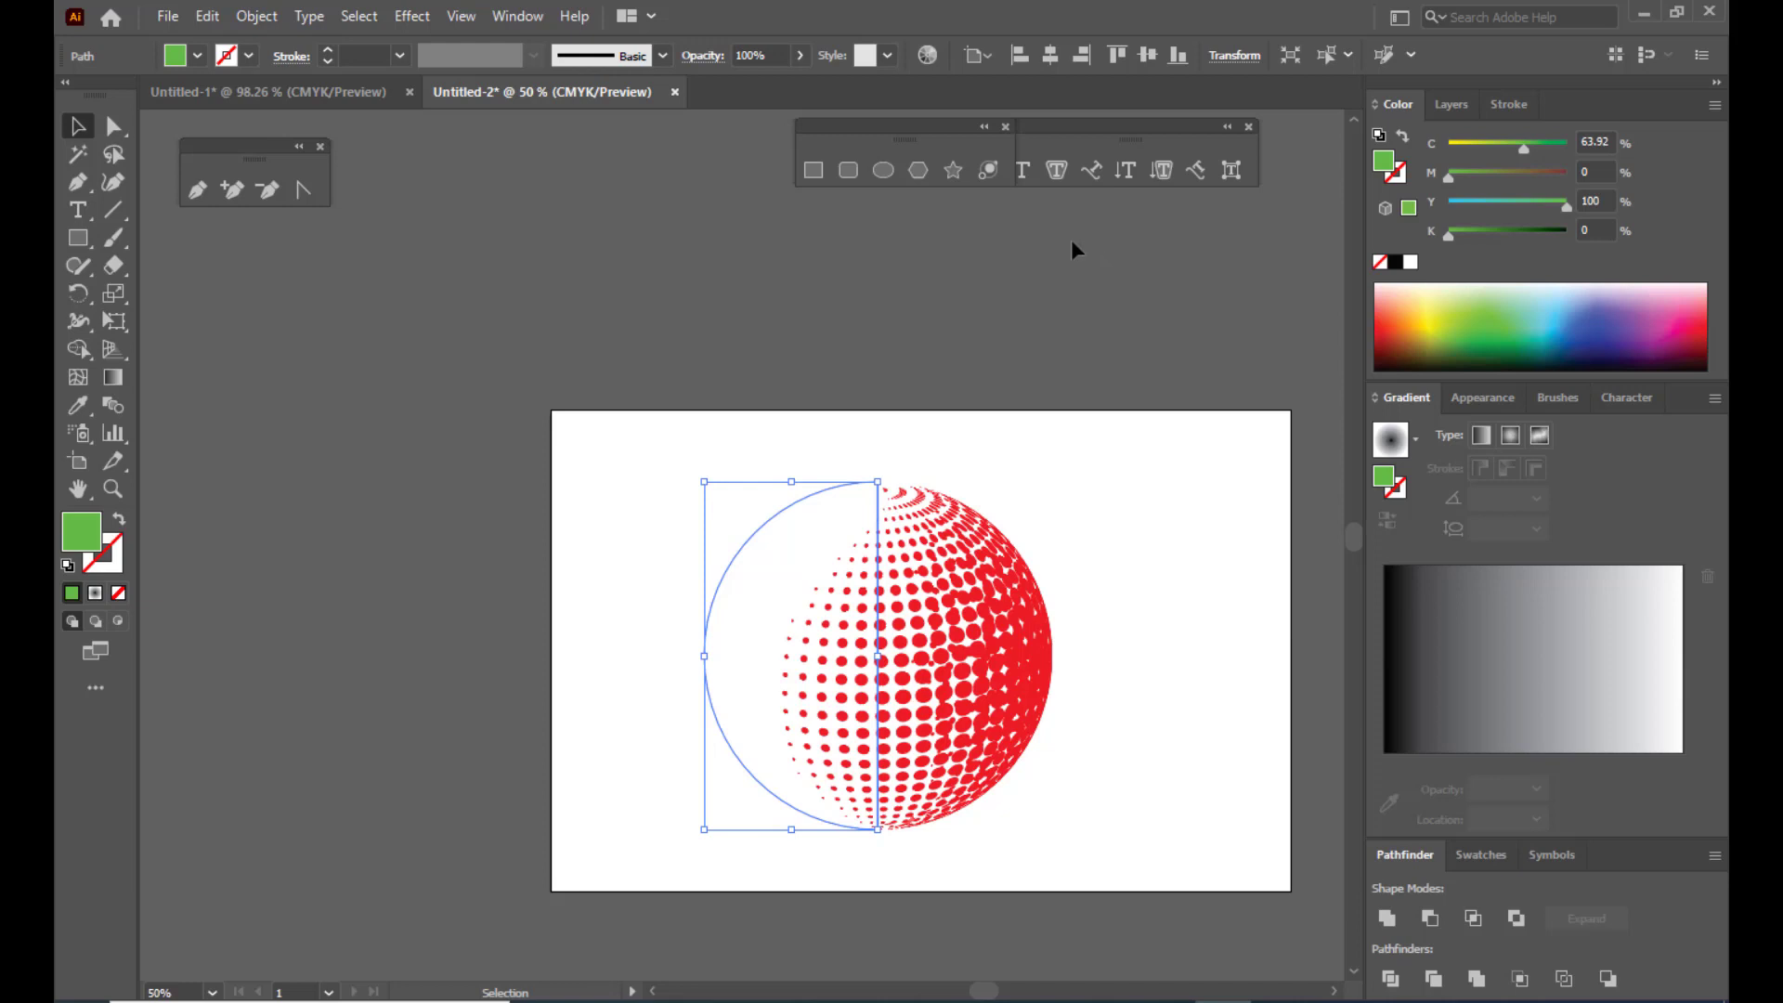
Step: Move the dotted sphere slightly left on the artboard and expand its appearance
scroll(1073, 278, "down", 2)
left_click_drag(940, 511, 913, 511)
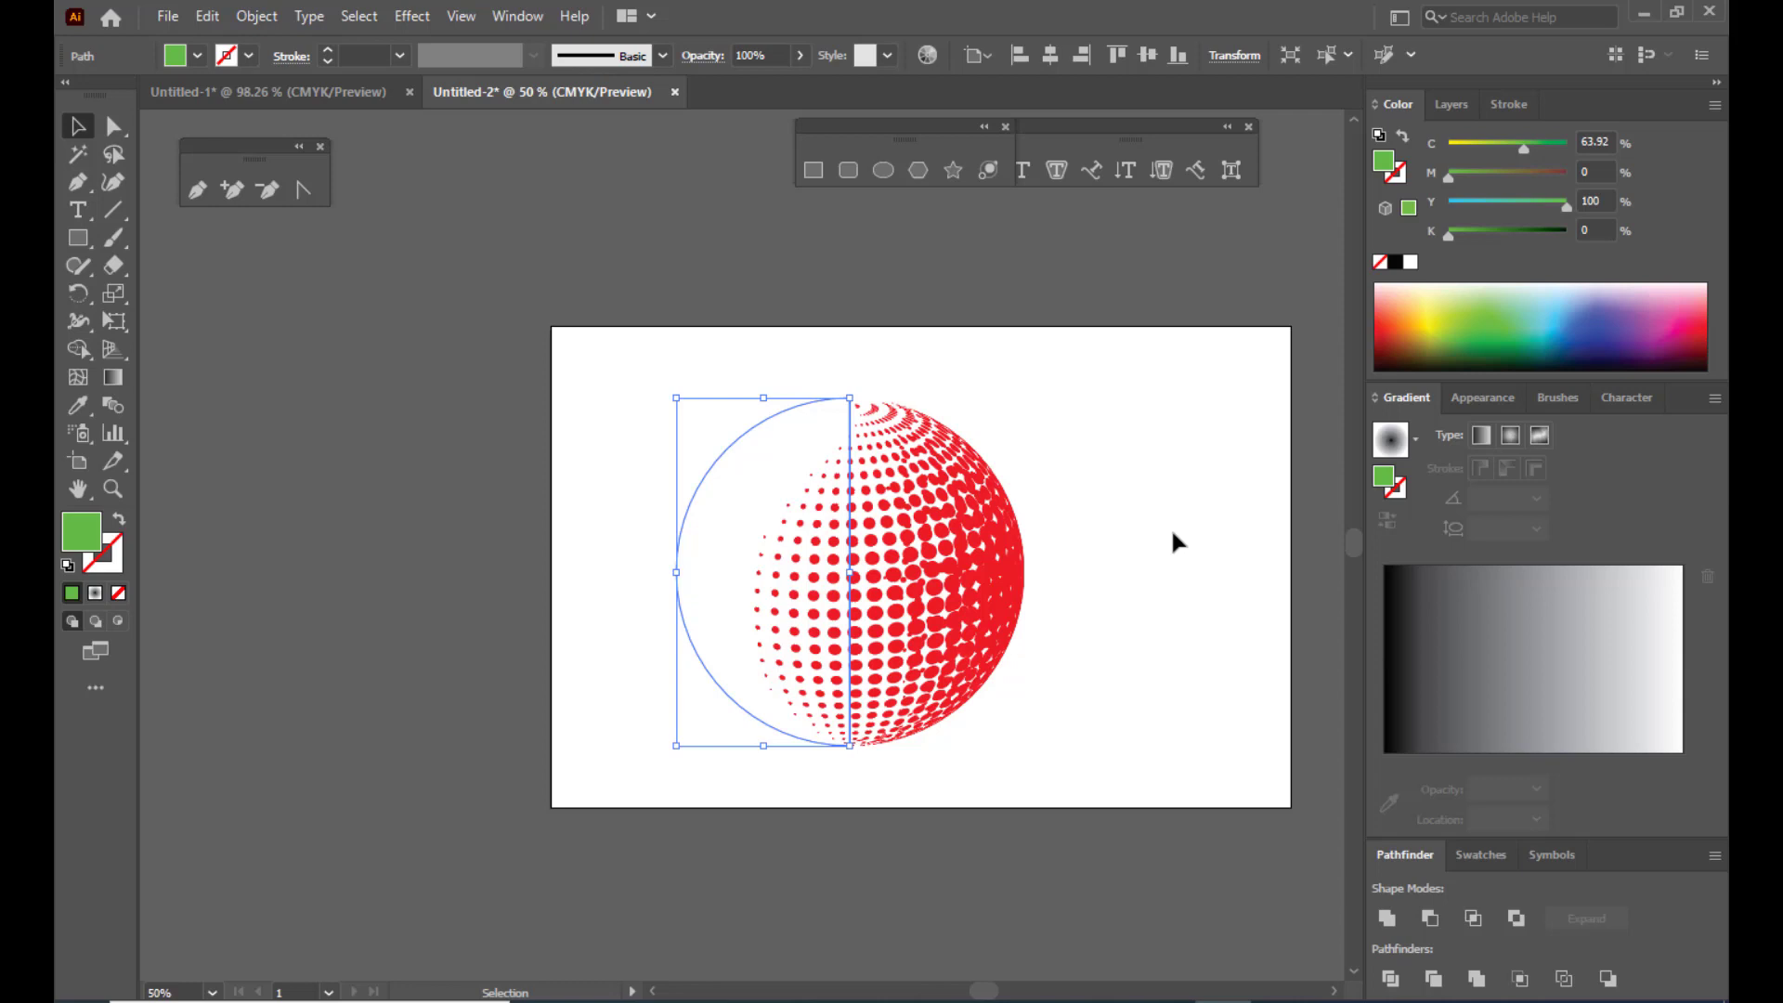
left_click(1040, 396)
left_click(941, 508)
left_click(254, 16)
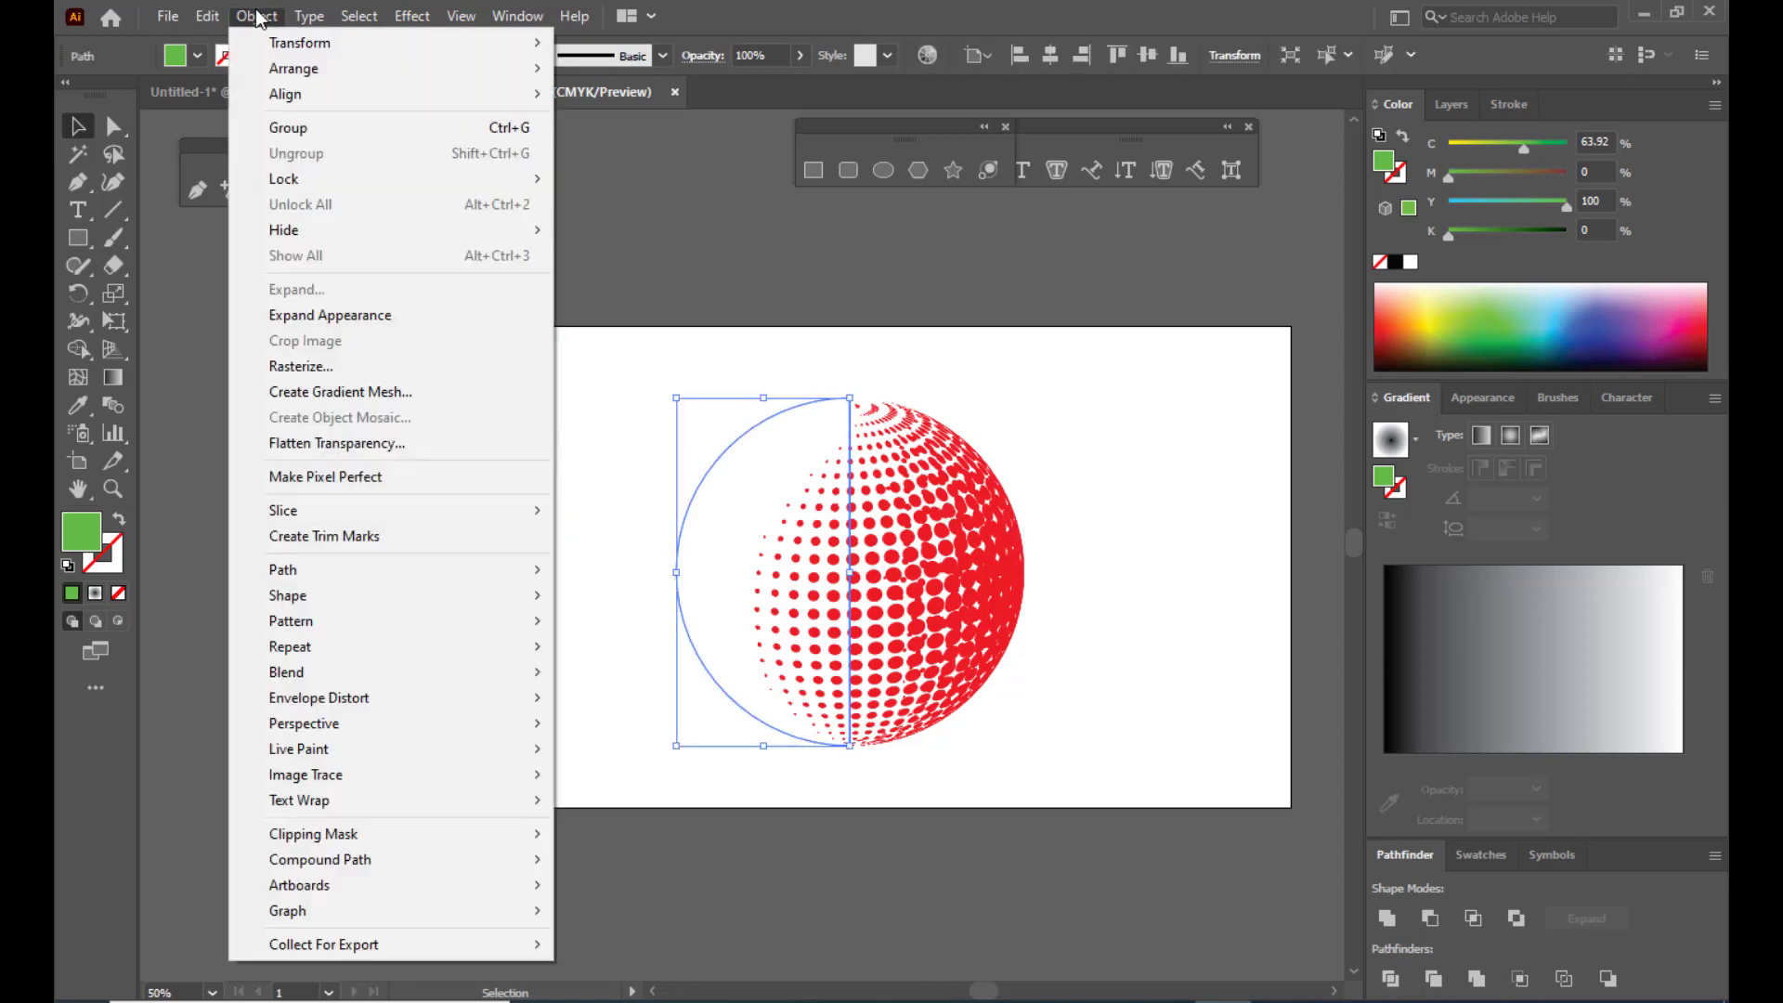
left_click(380, 318)
left_click(1098, 390)
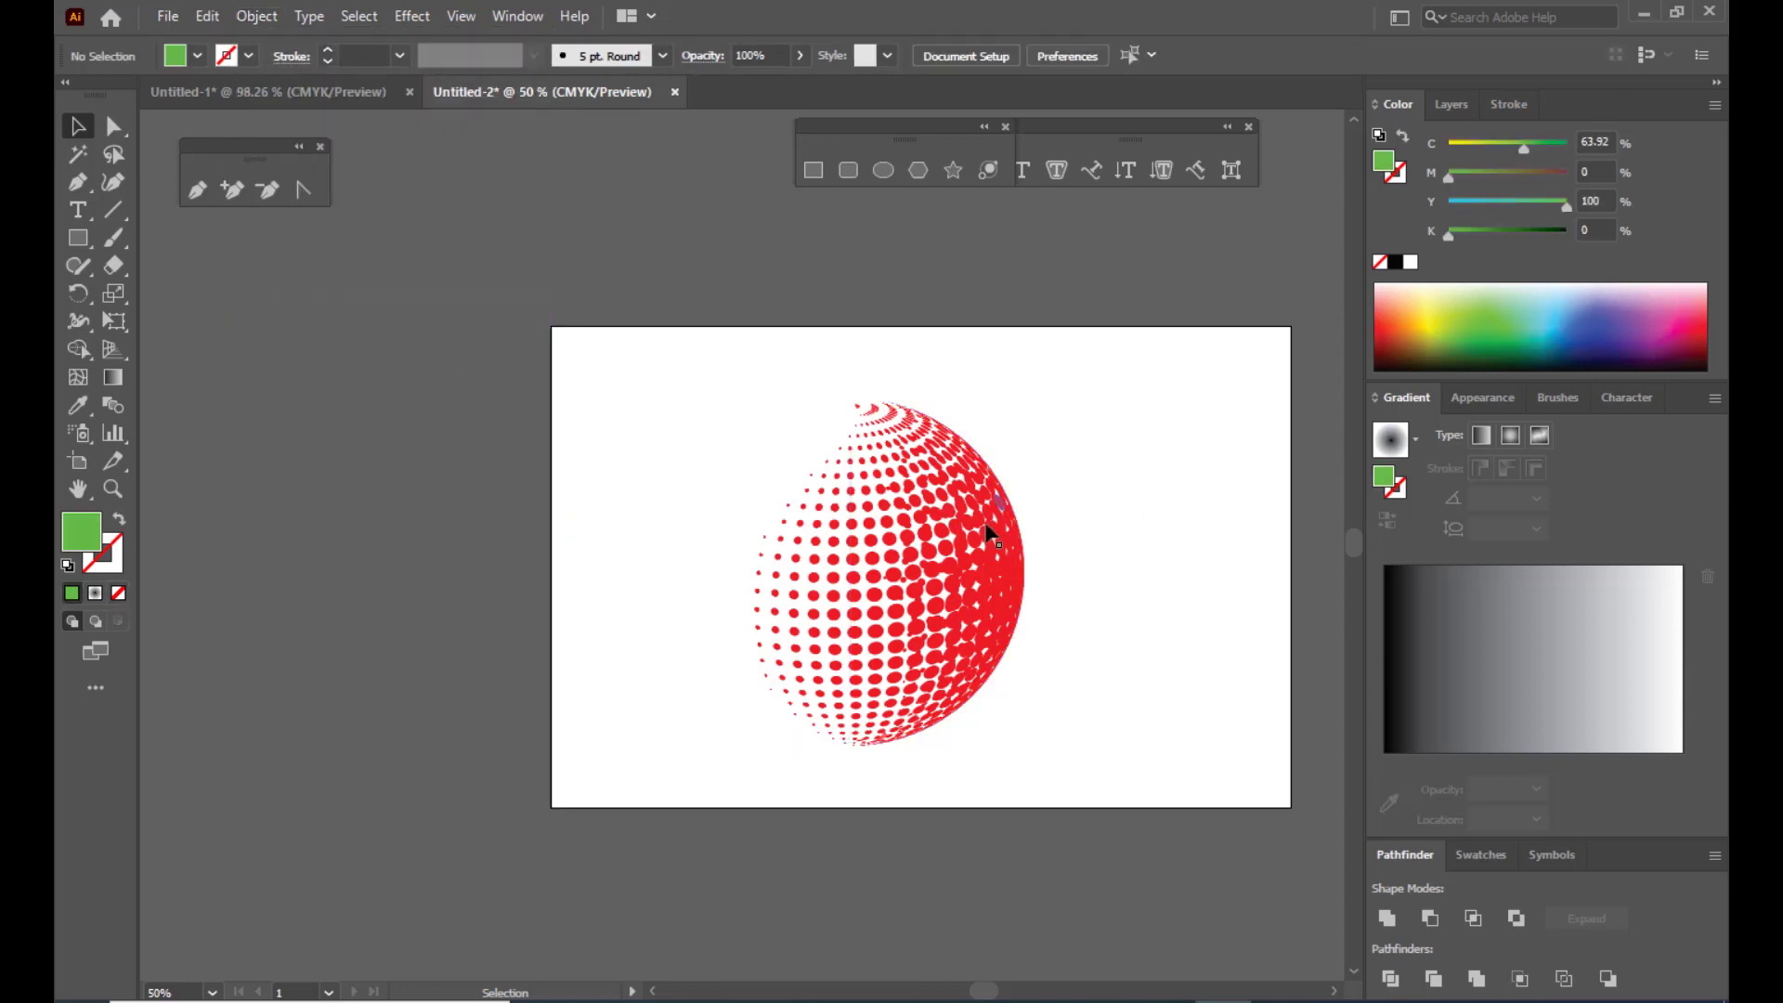
Step: Ungroup the expanded dotted sphere twice
left_click(980, 531)
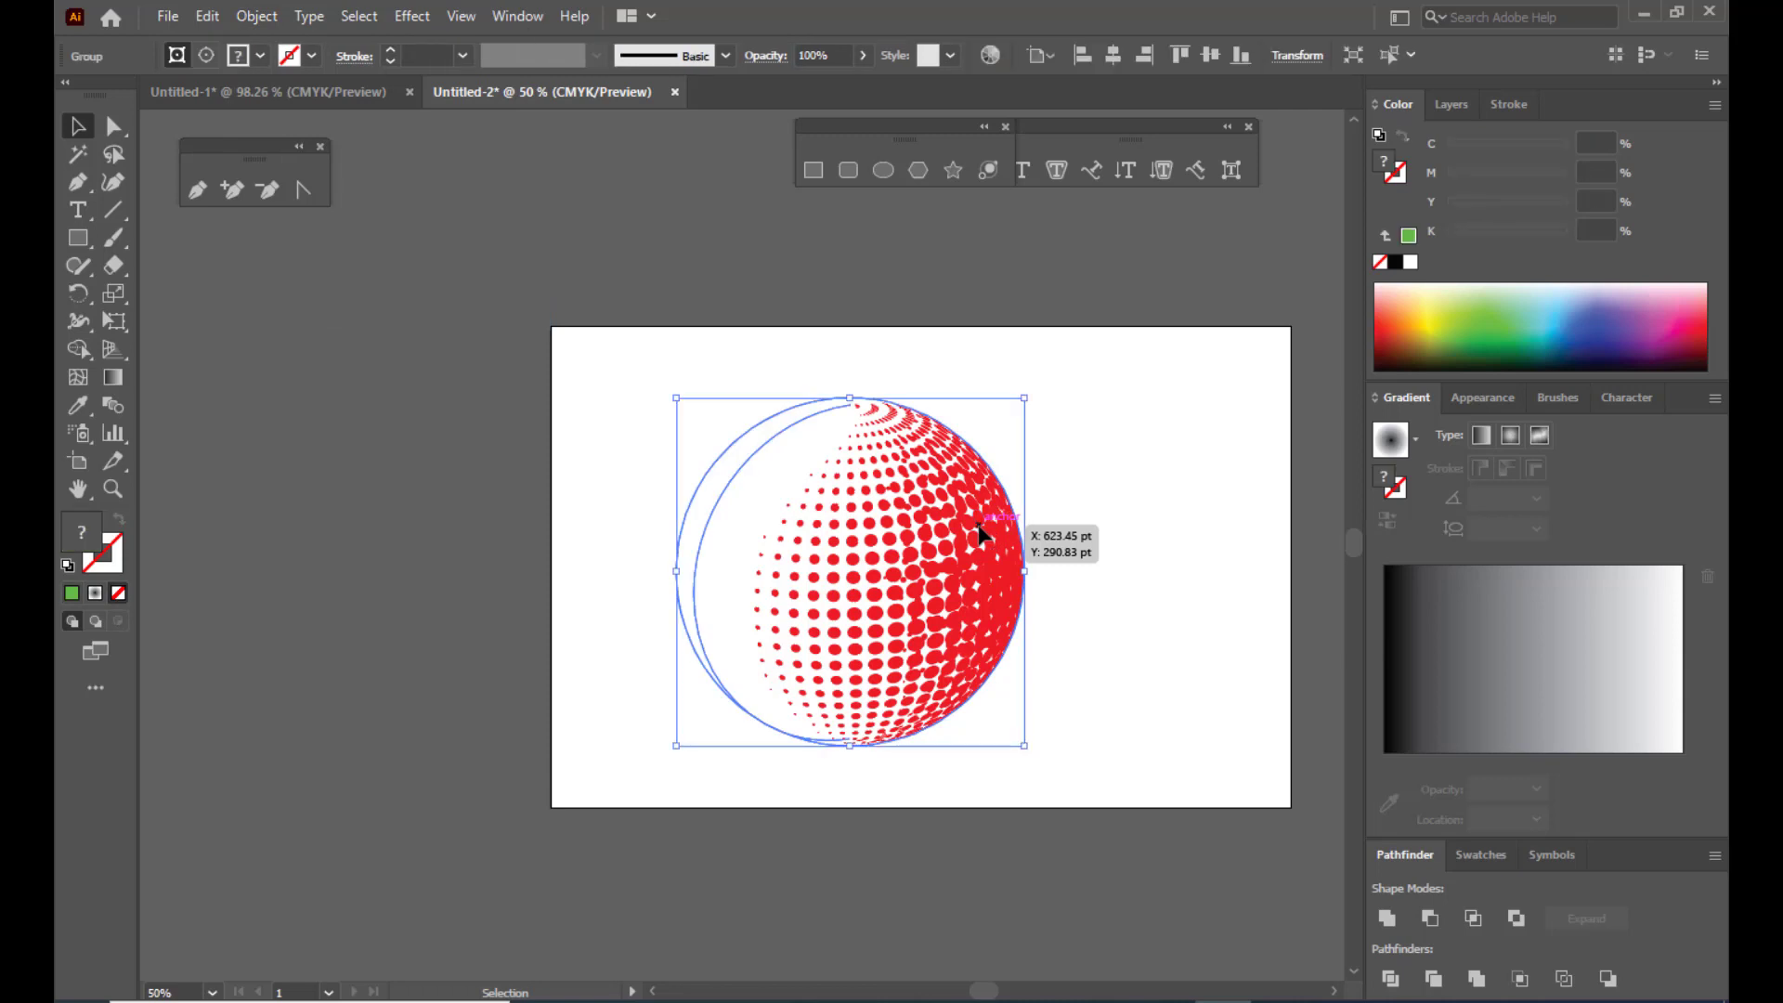
right_click(927, 473)
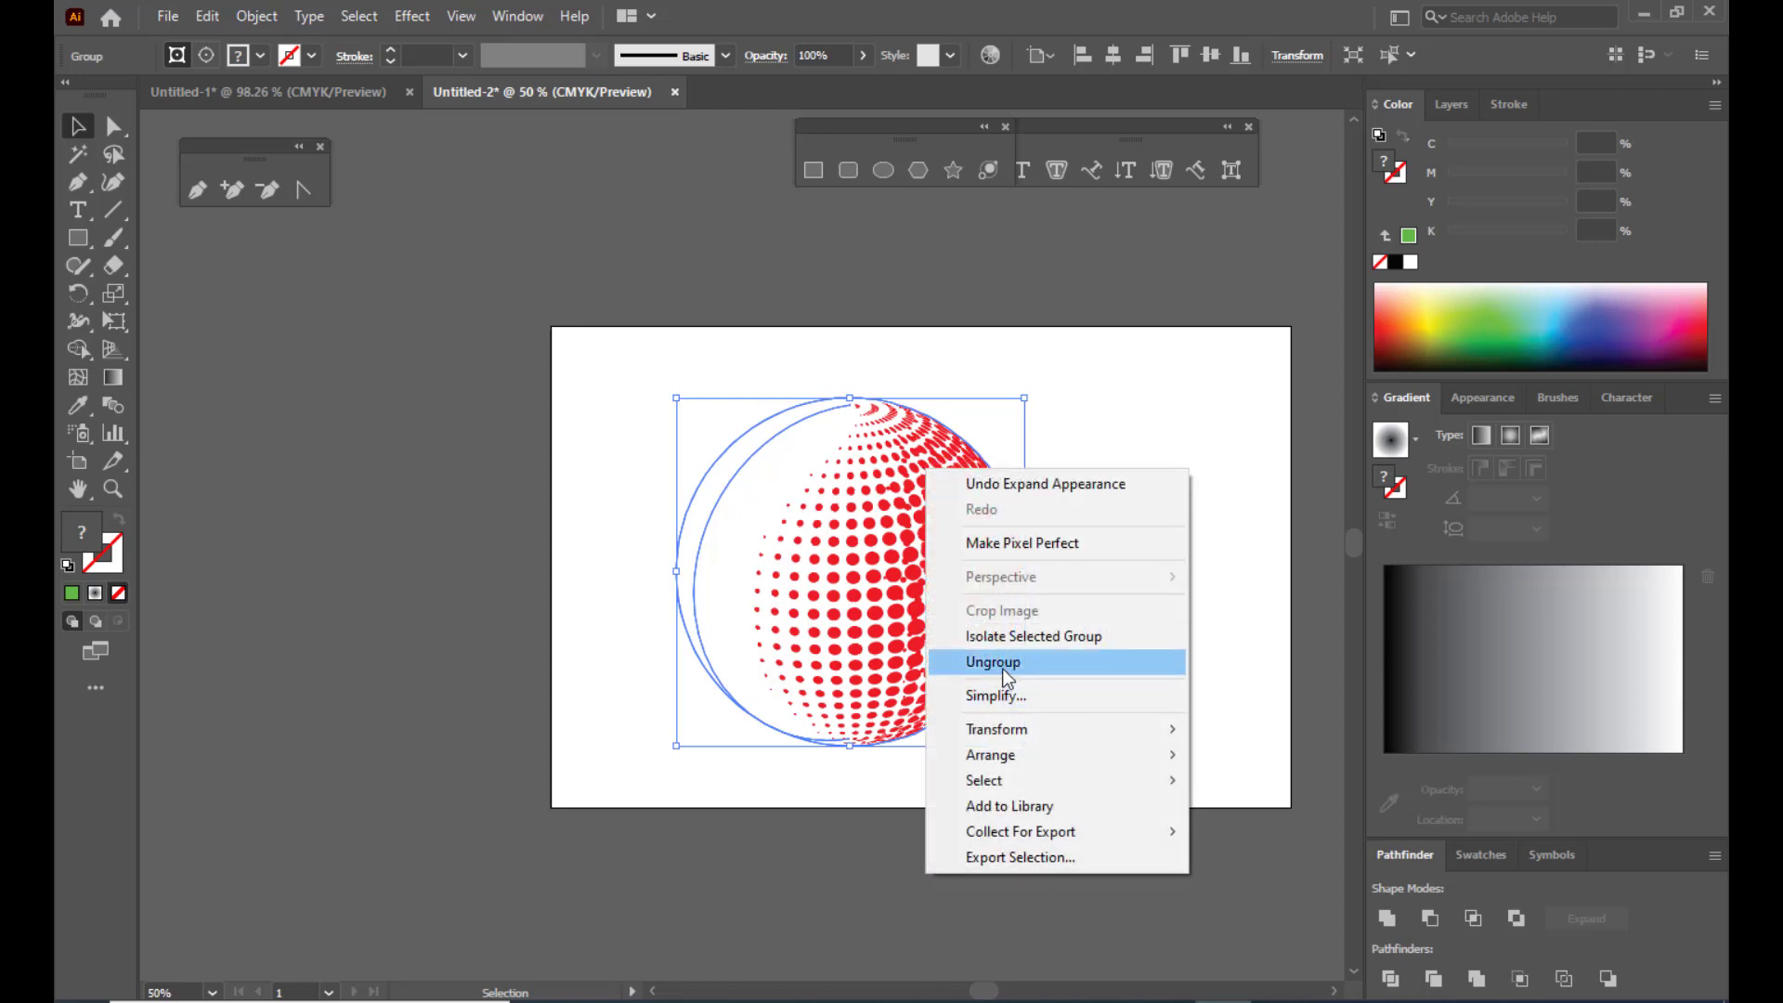
left_click(1001, 667)
left_click(1133, 606)
left_click(969, 517)
right_click(947, 490)
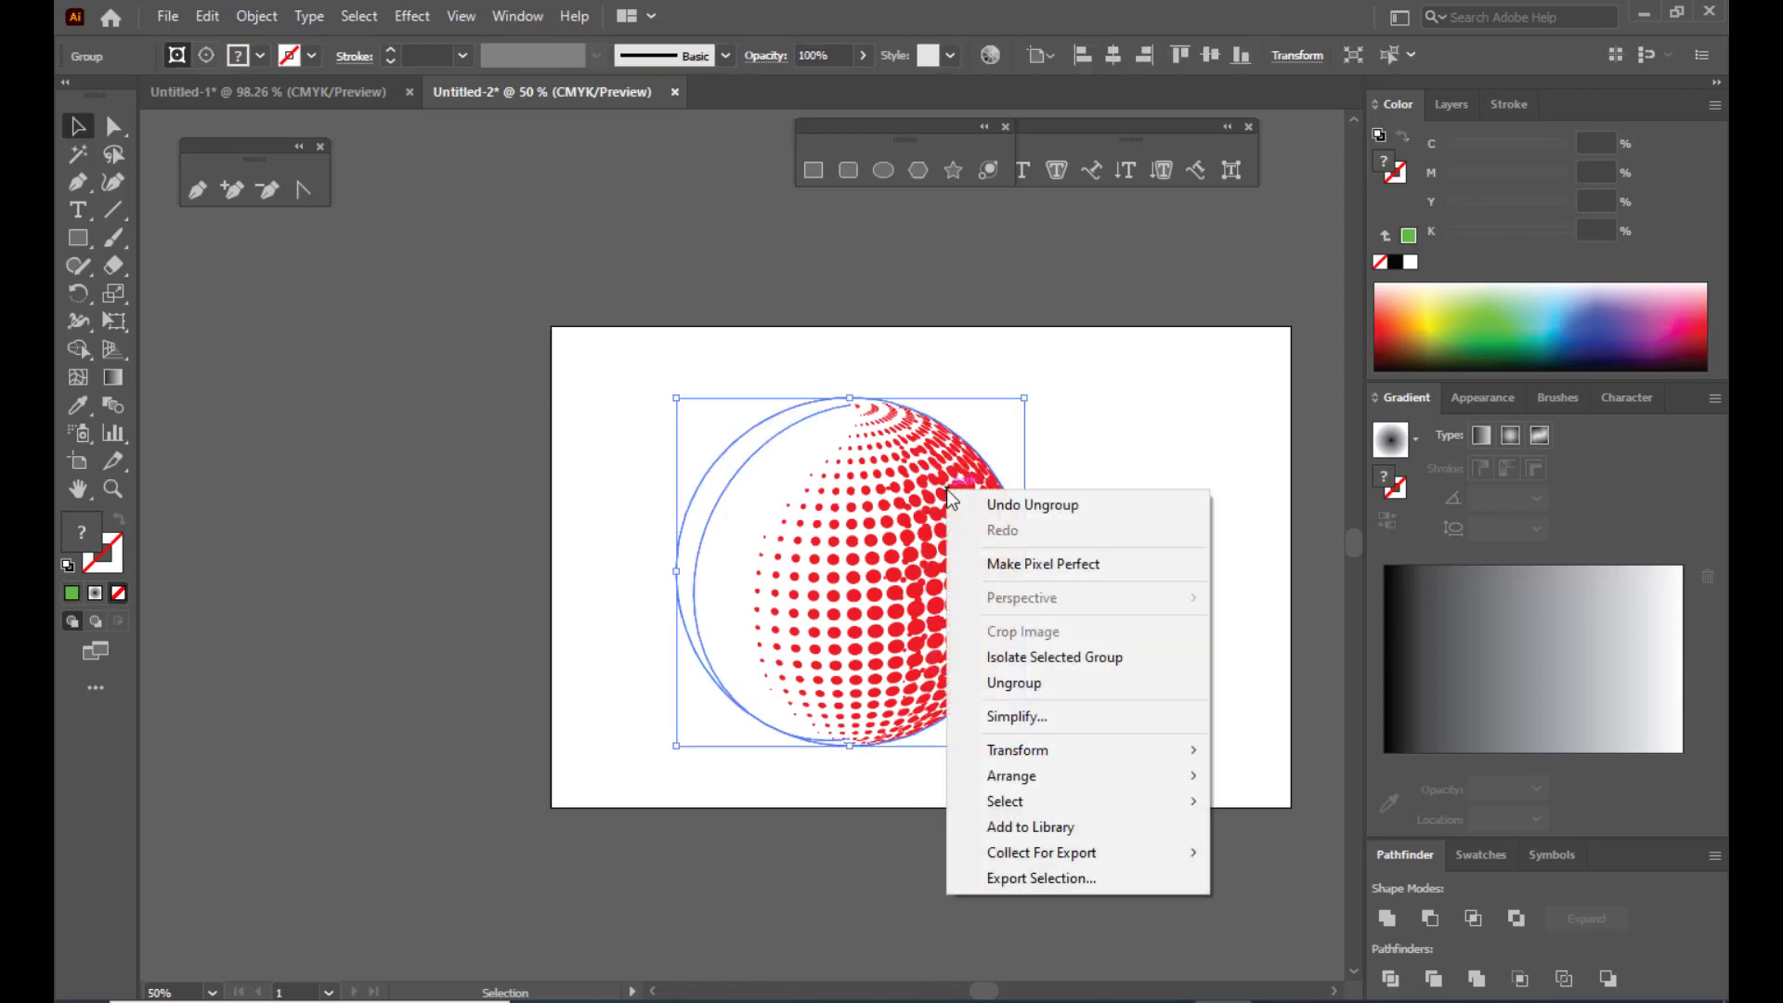
left_click(1048, 683)
left_click(1045, 520)
Step: Release the front dots' clipping mask and move the front dot group to the right of the back dots
left_click(975, 489)
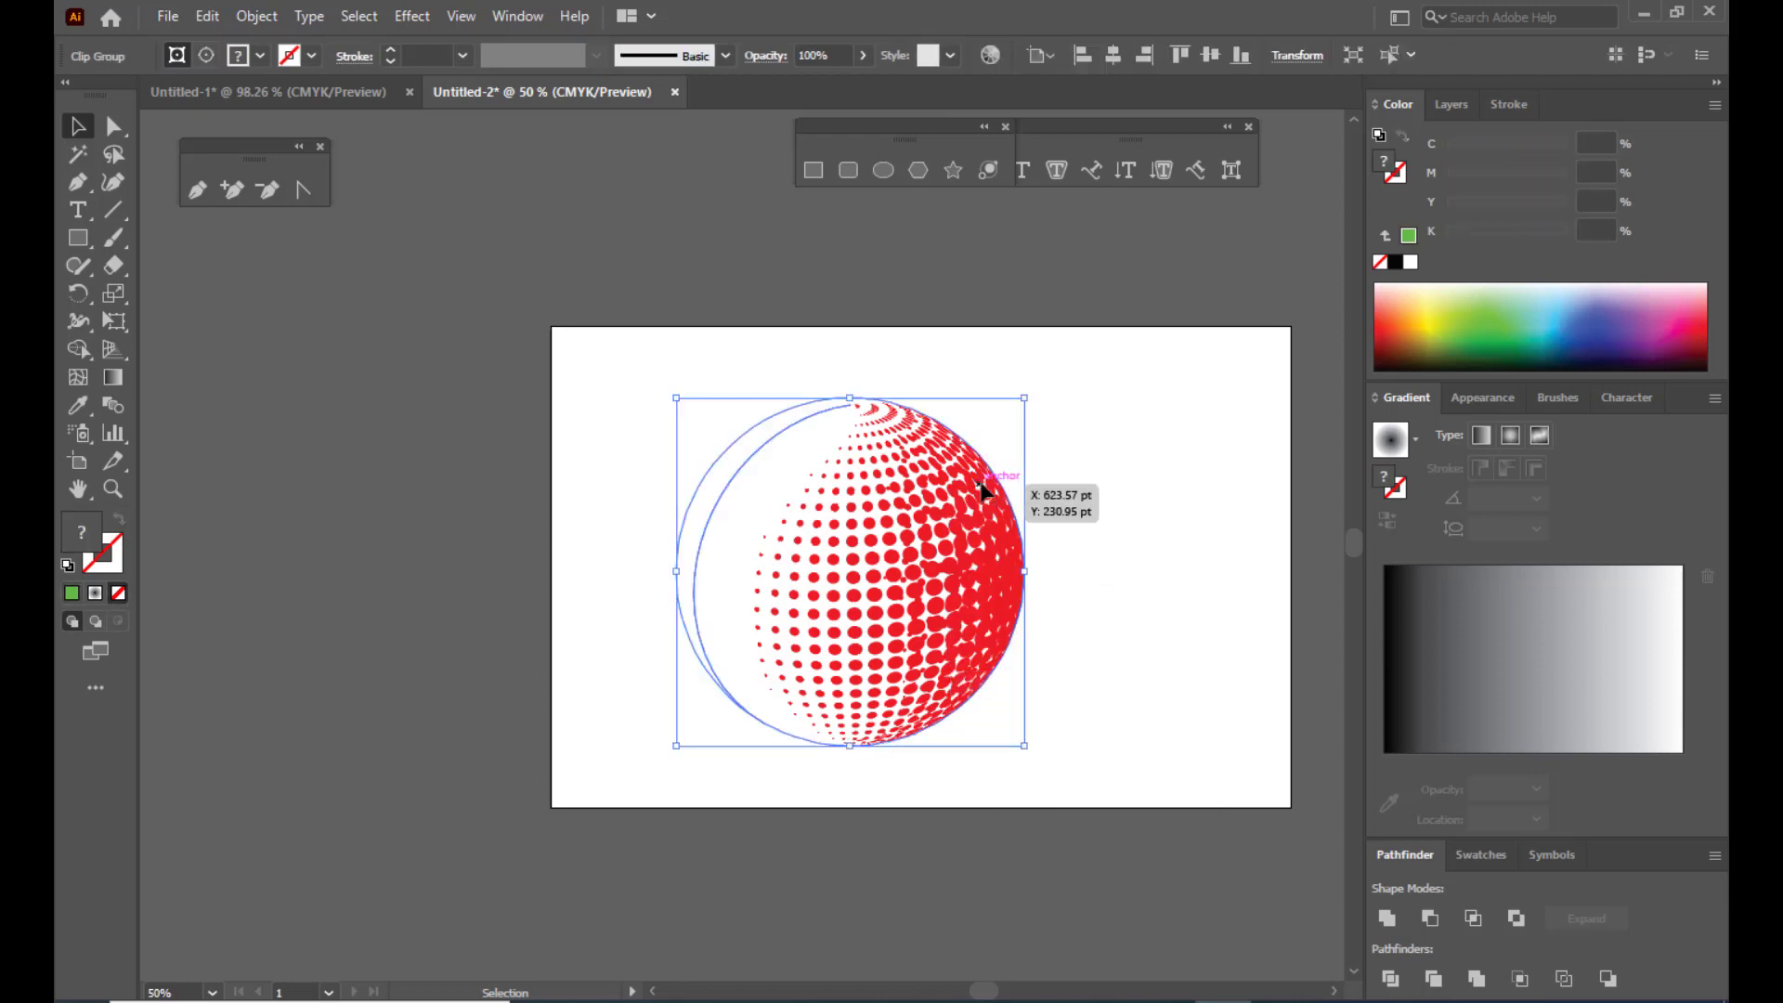
right_click(968, 476)
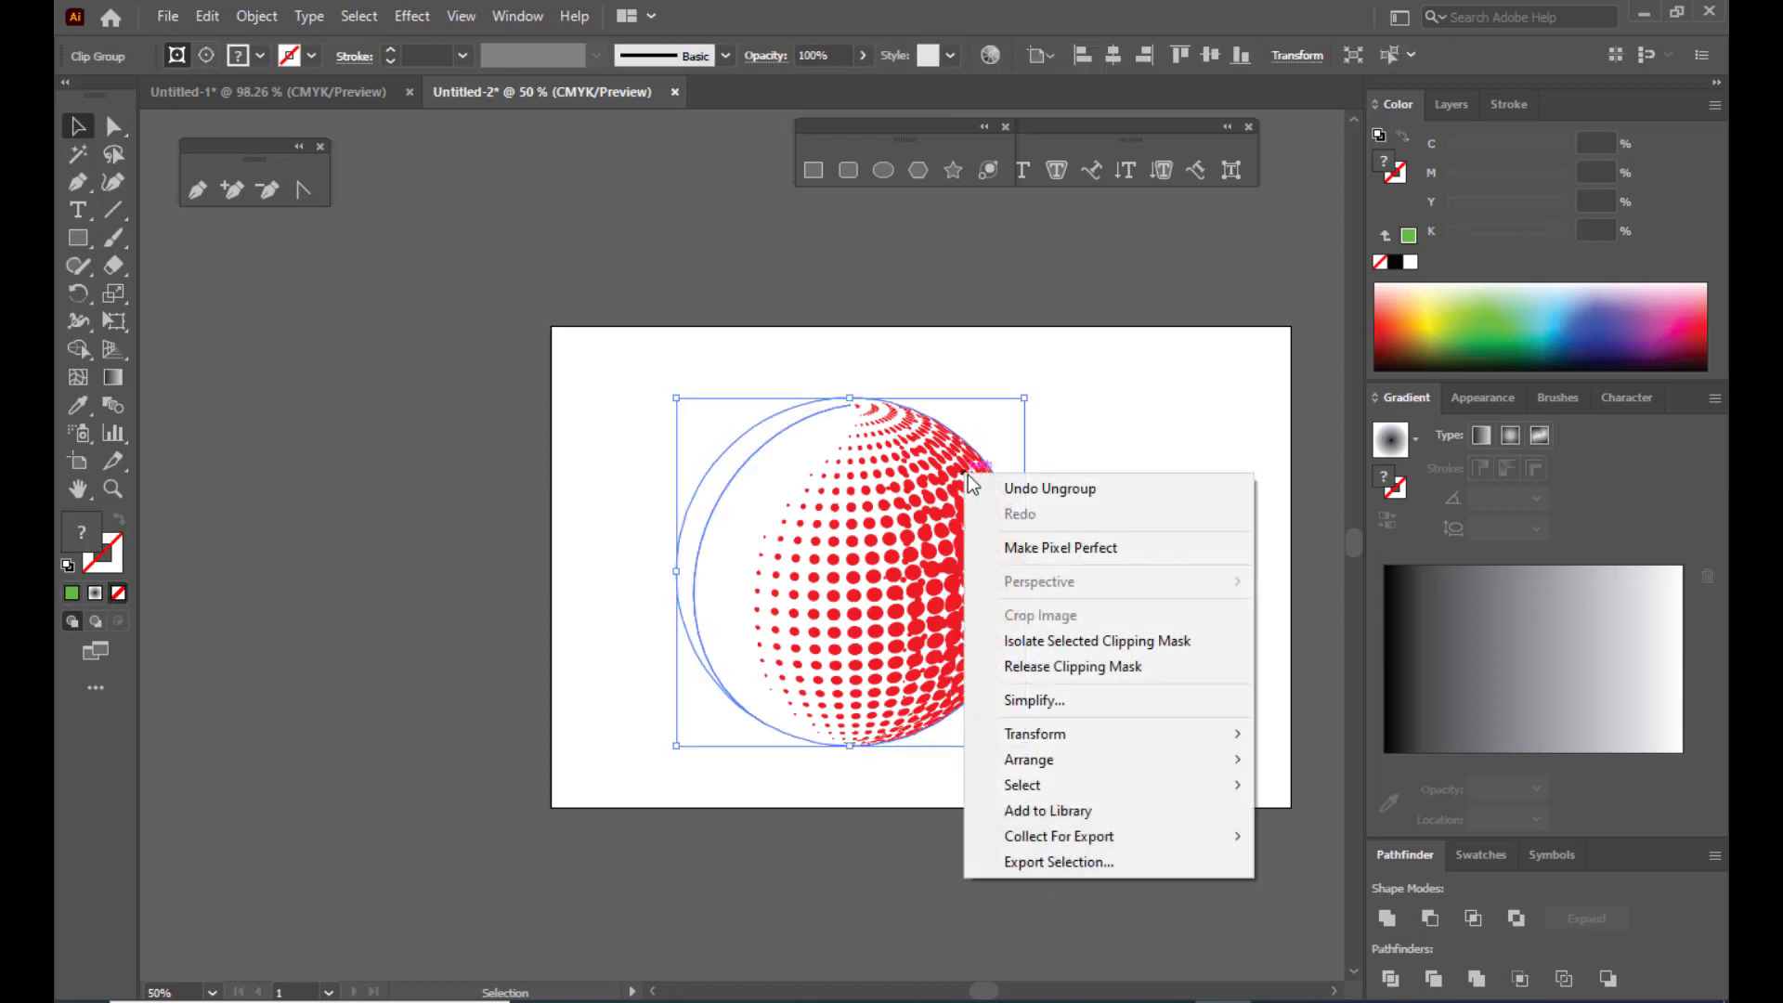
left_click(1074, 681)
left_click(1176, 558)
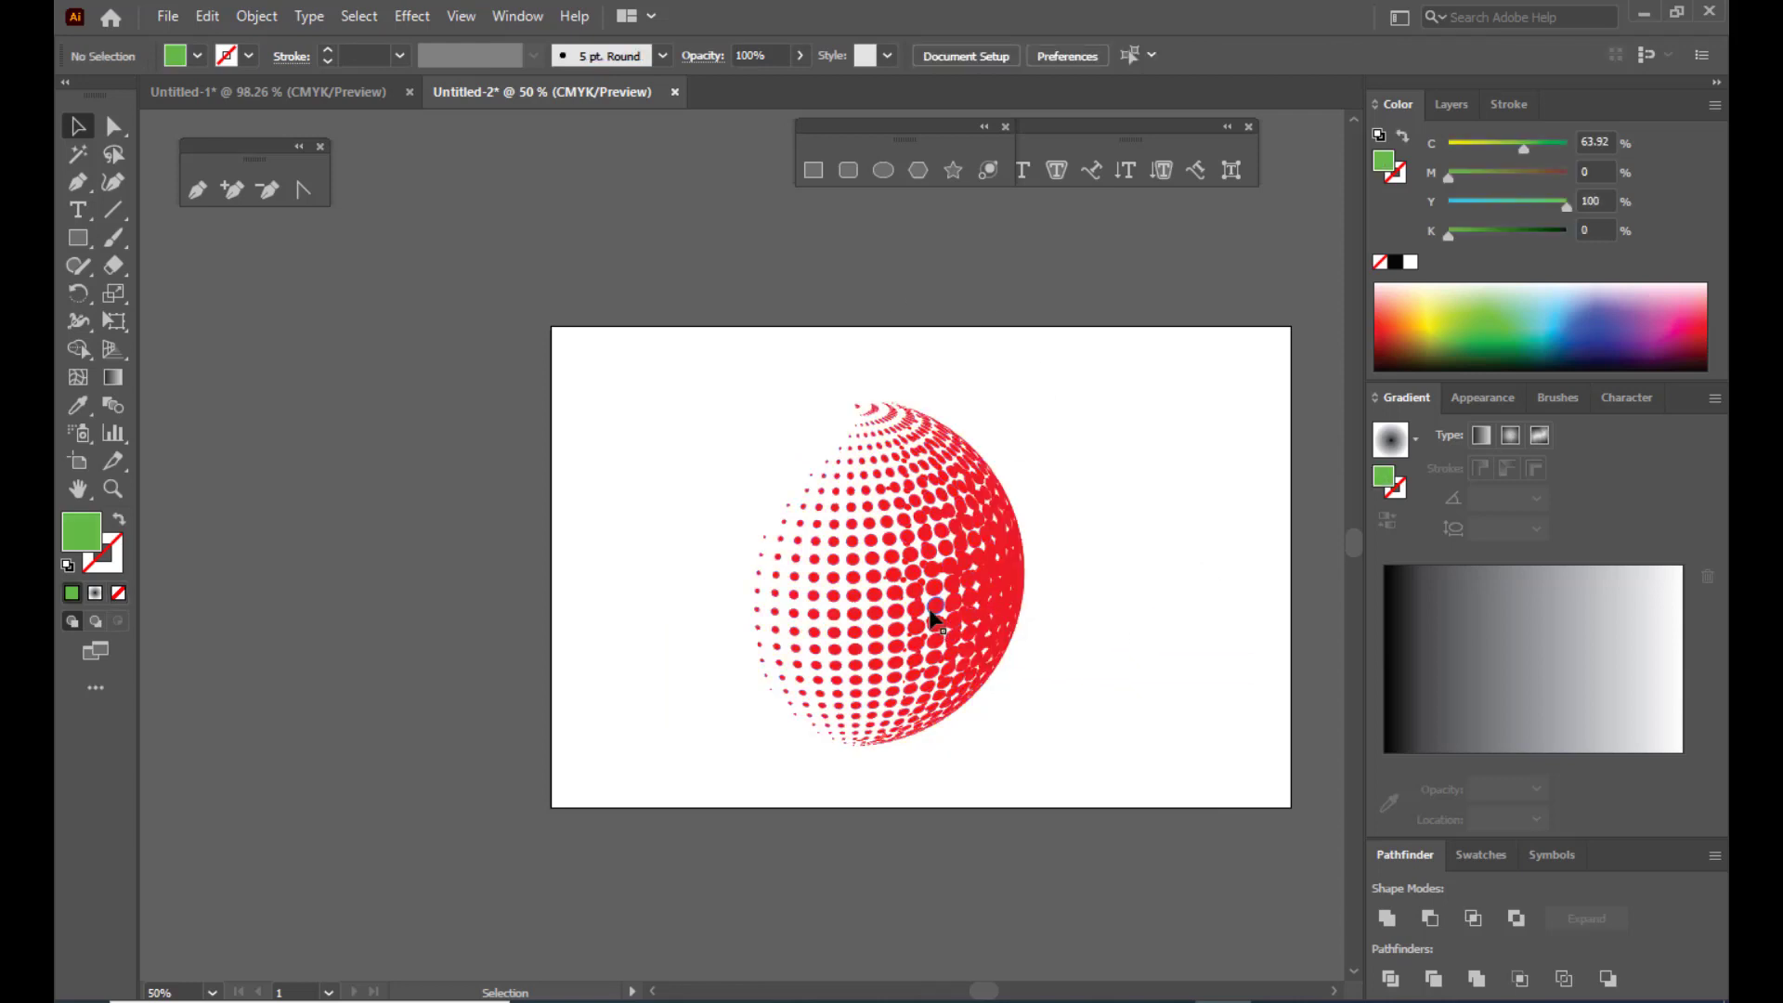
left_click(911, 495)
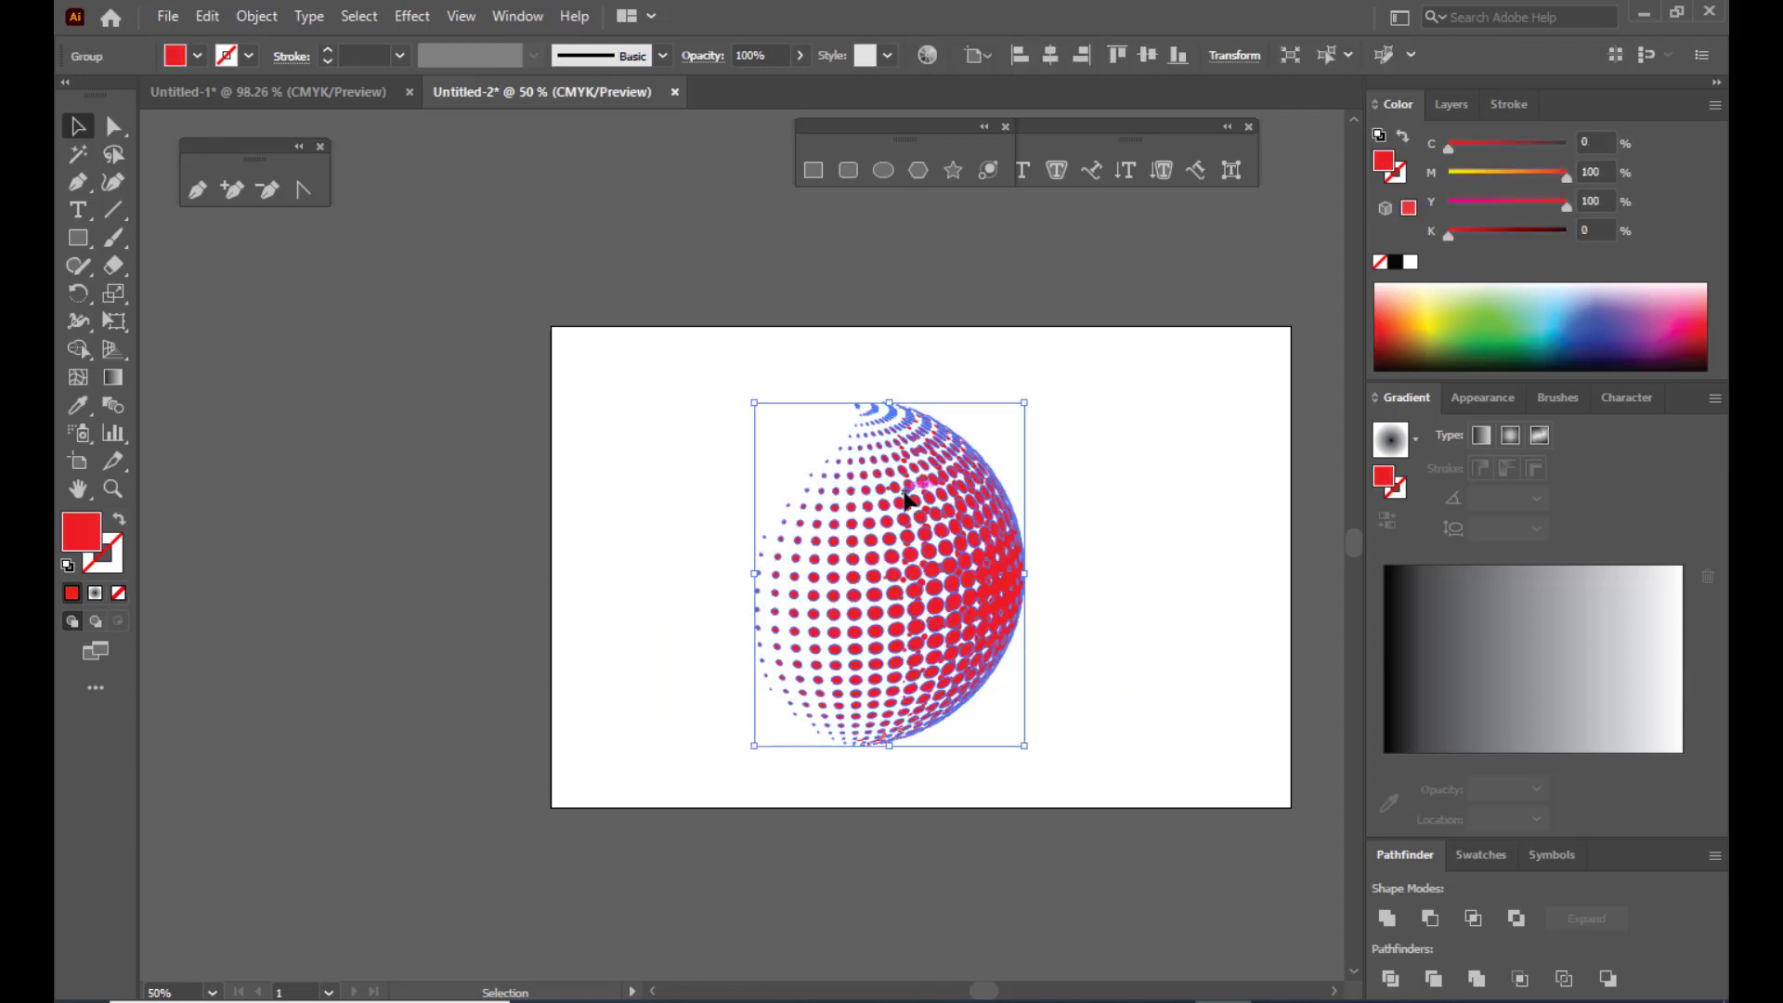
left_click_drag(906, 502, 1167, 498)
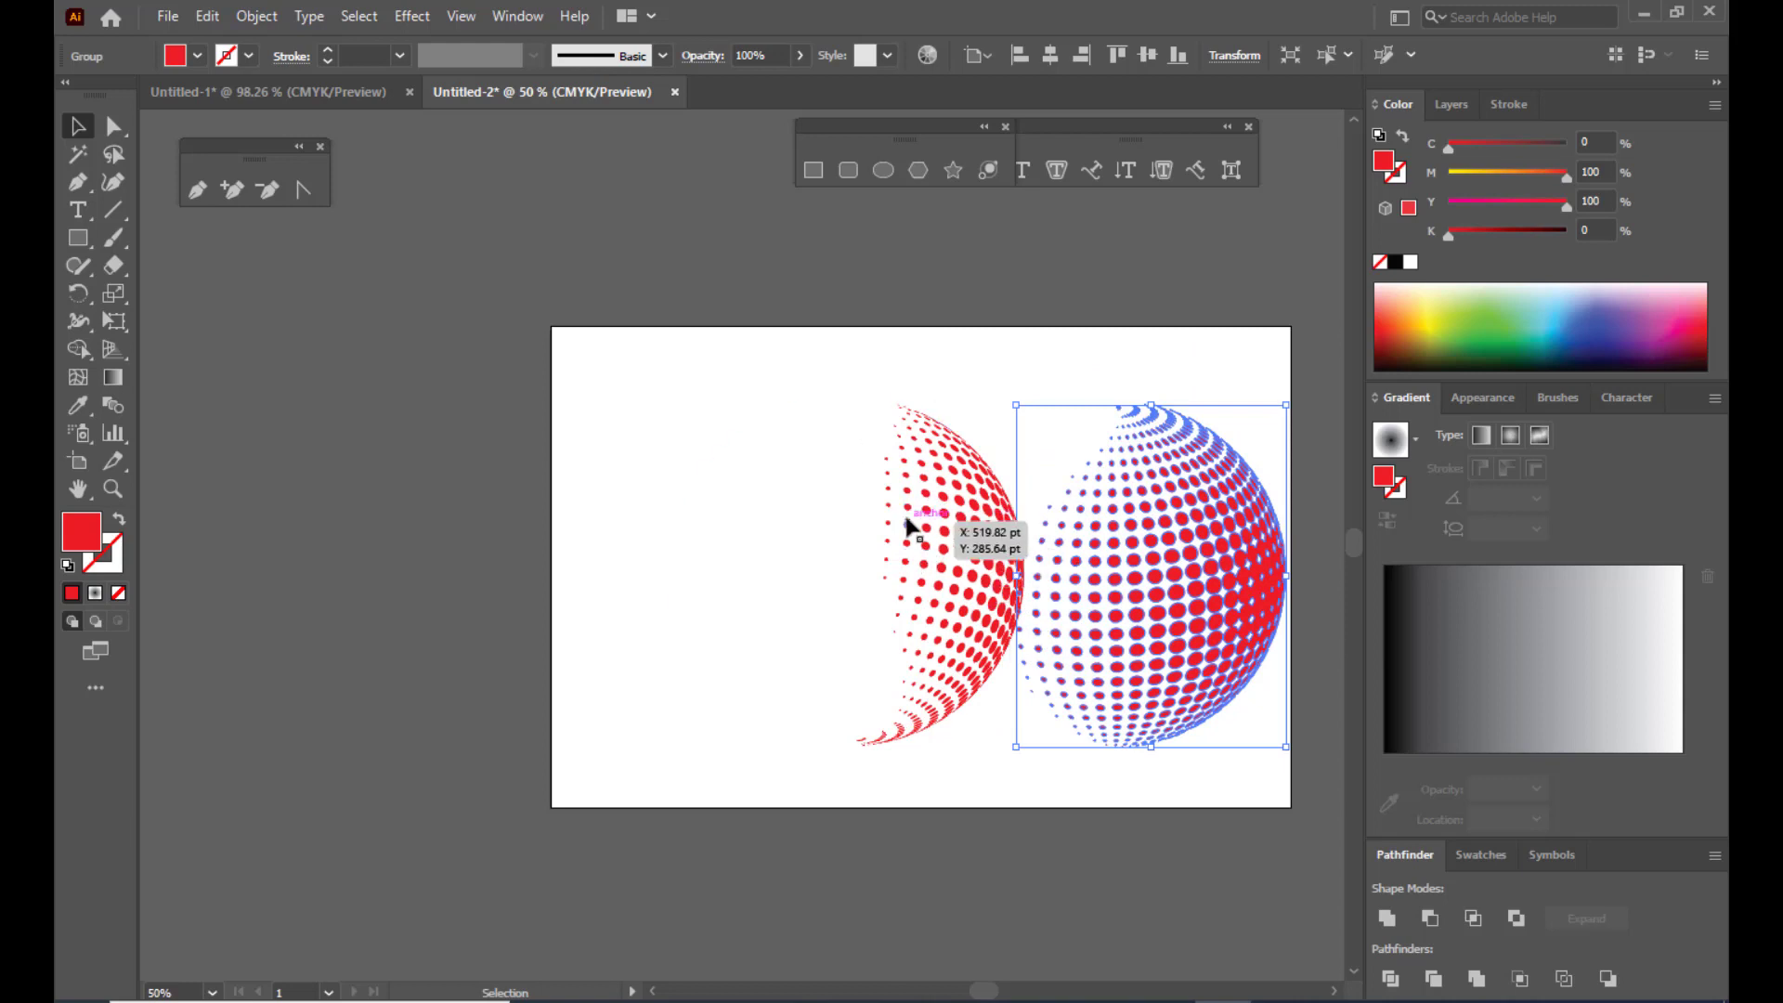
Step: Release the clipping mask on the back dots and delete the empty circular outline left around them
left_click(923, 463)
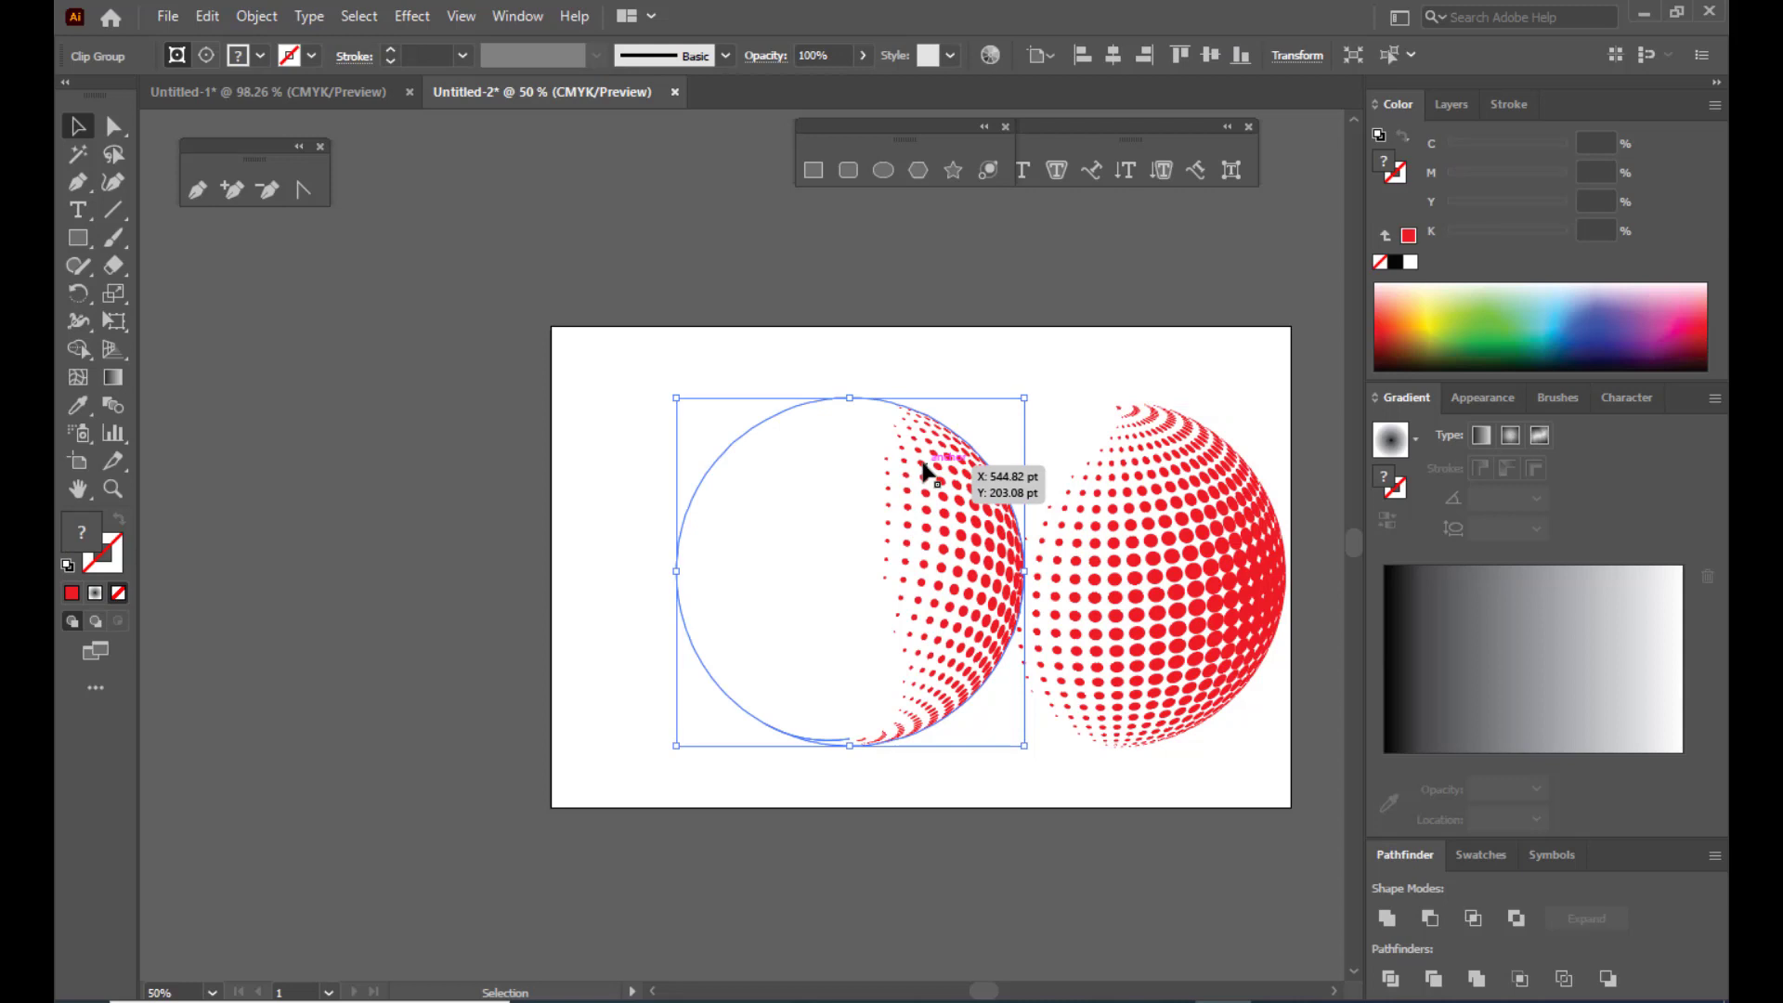
right_click(923, 465)
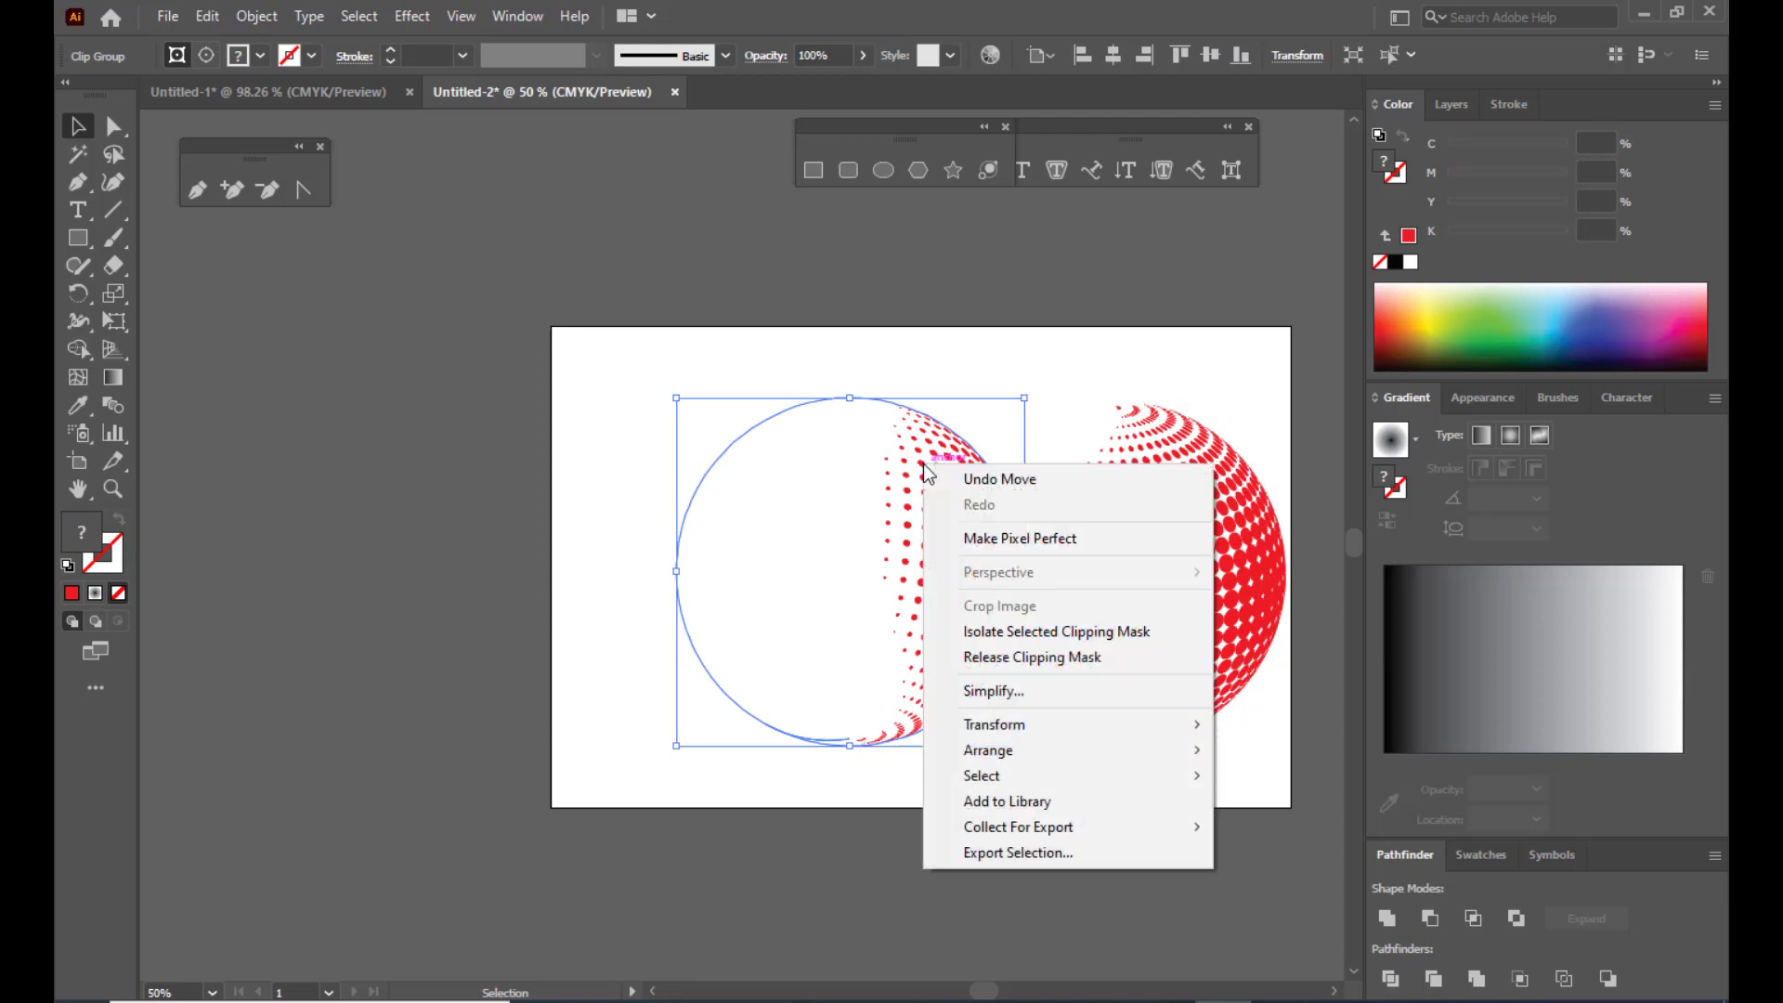
left_click(1017, 661)
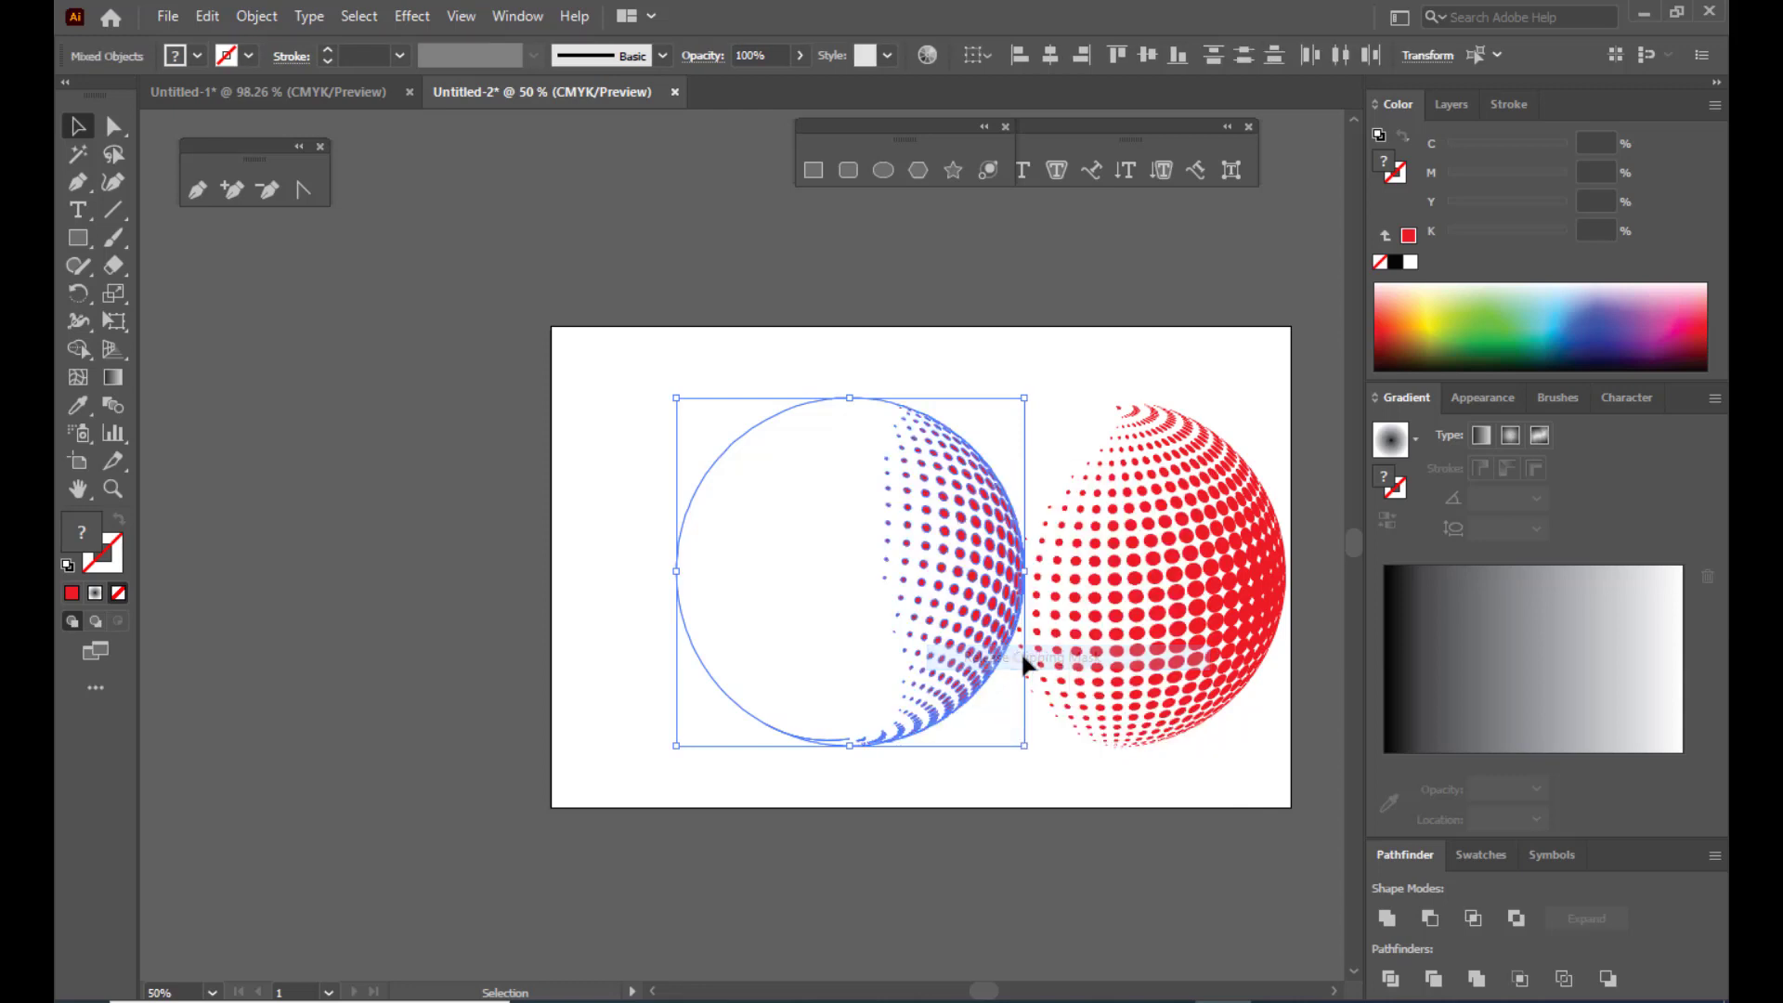
left_click(913, 336)
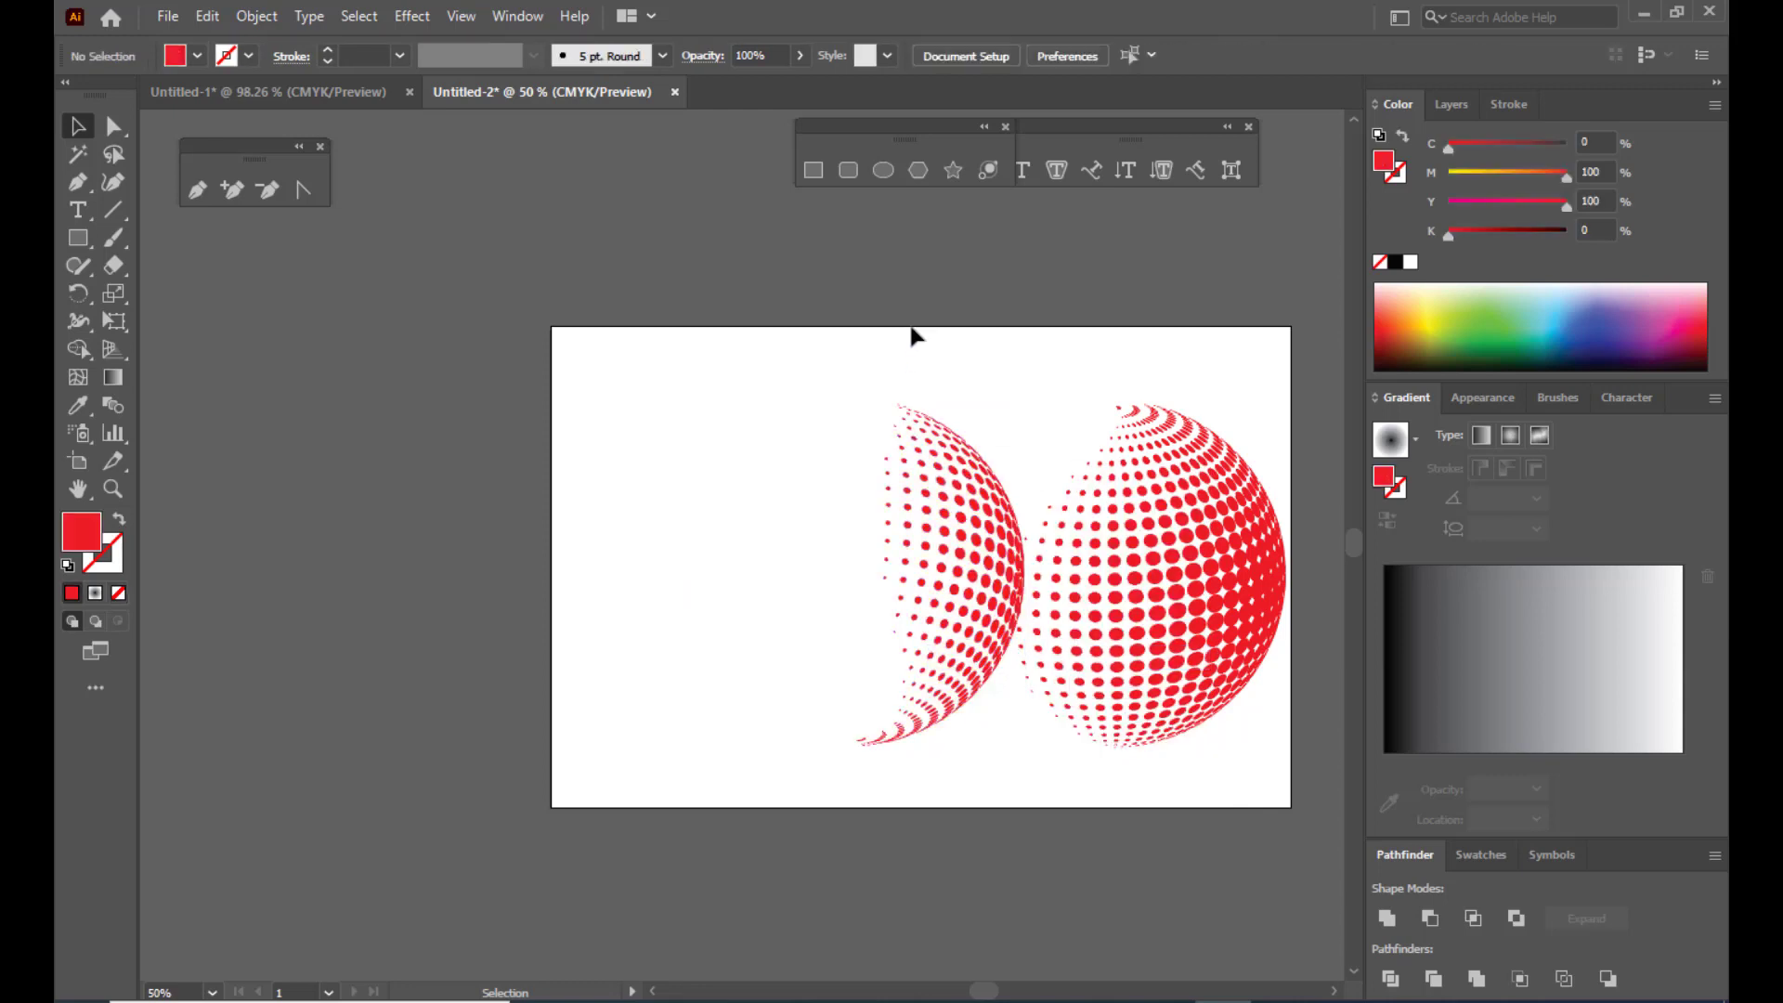
left_click(808, 405)
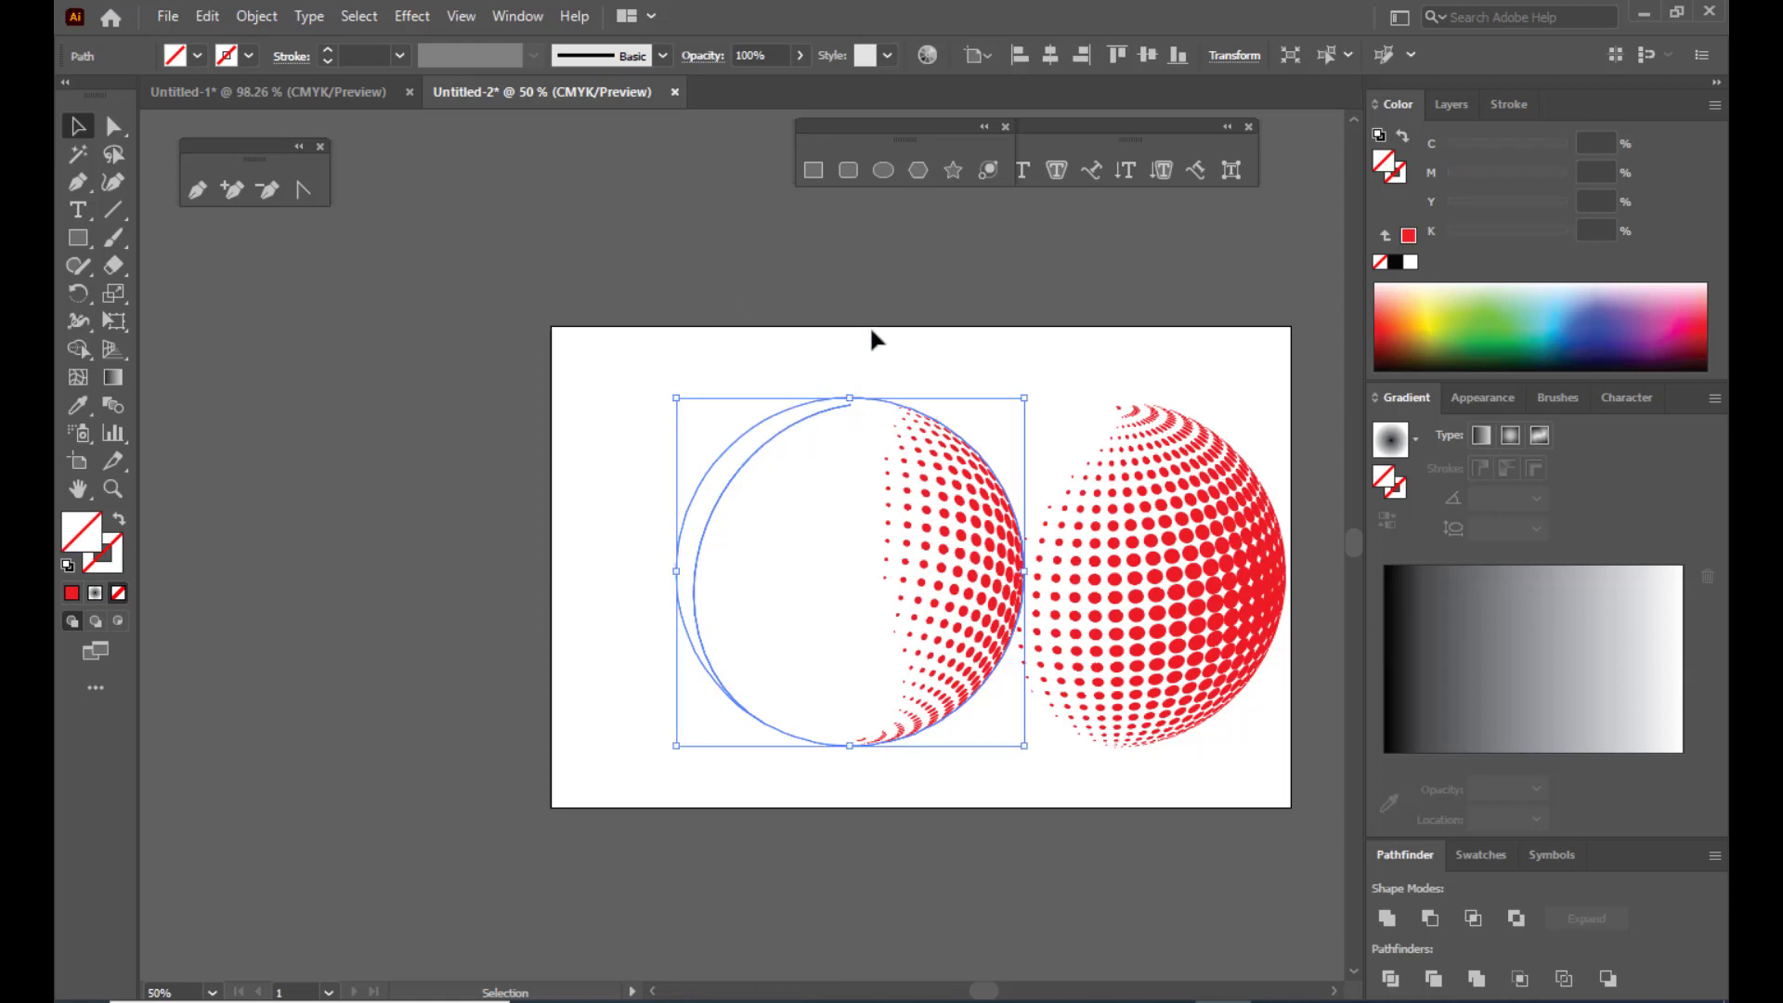
key("Delete")
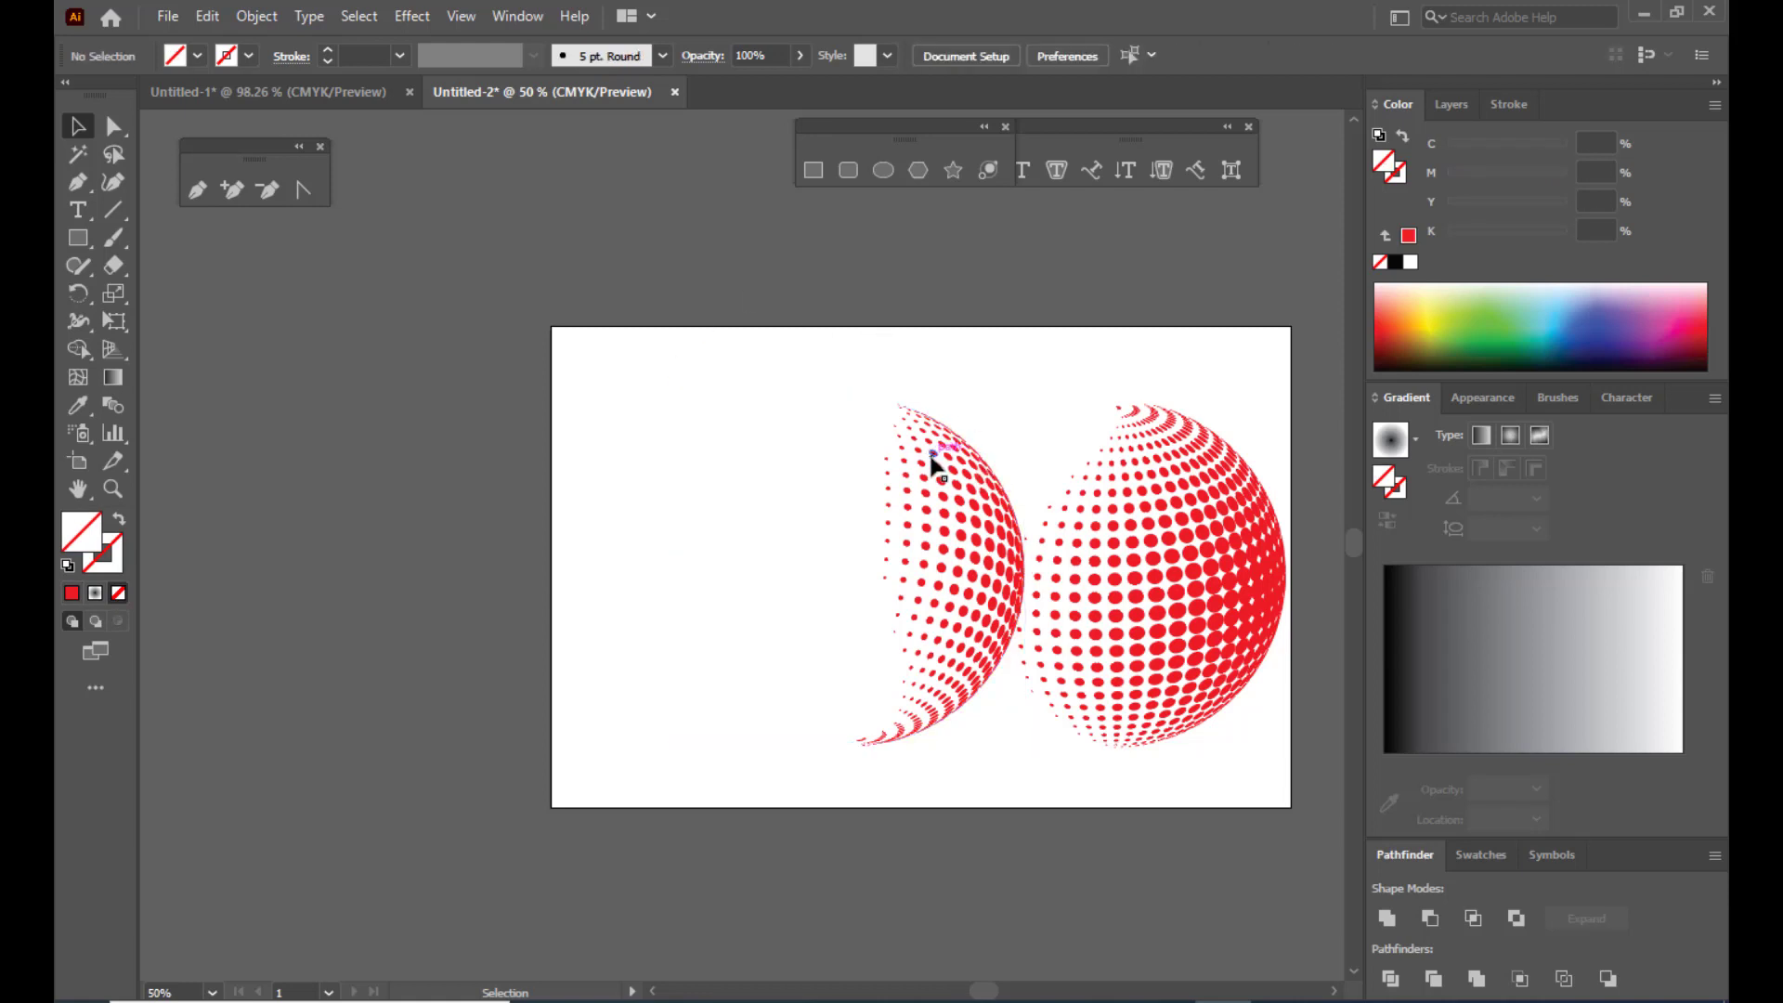
Step: Move the front dot group about 376 pt left, back over the back dots
left_click(962, 465)
left_click(1160, 437)
left_click_drag(1203, 517, 946, 524)
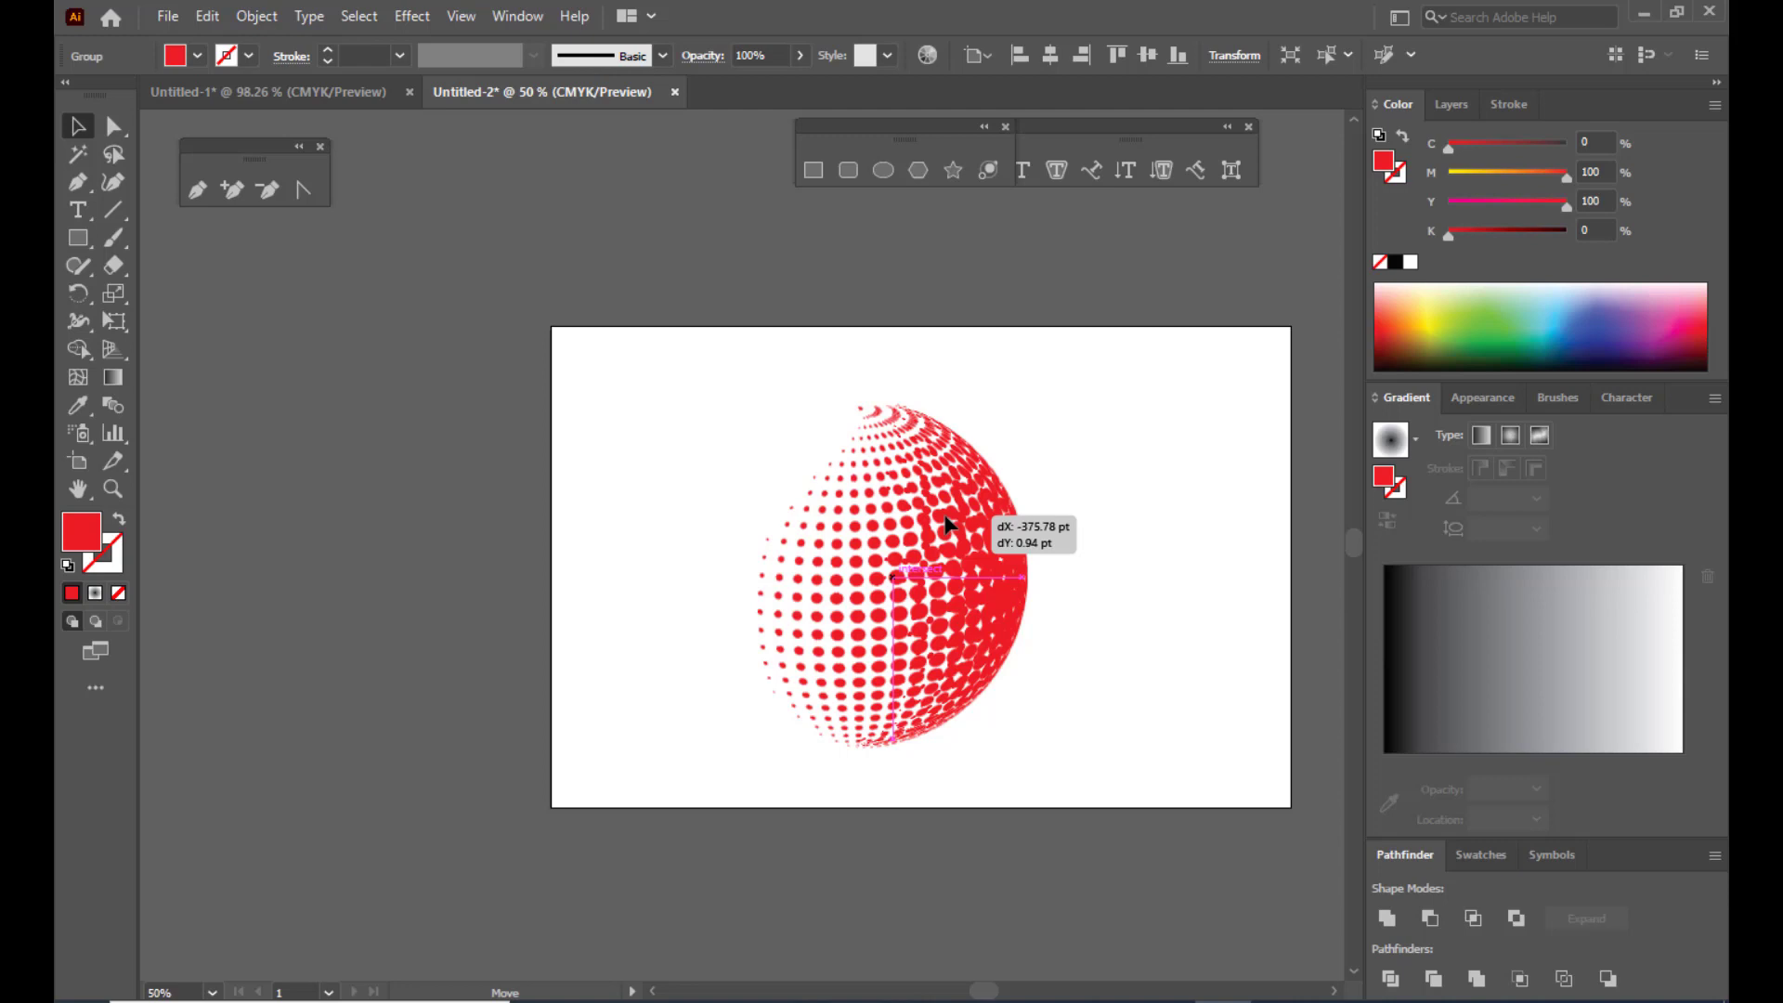
Step: Move the front dot group to the right, off the back dots, and fill the back dots light peach (C 0, M 32.94, Y 35.29, K 0)
left_click_drag(948, 525, 947, 524)
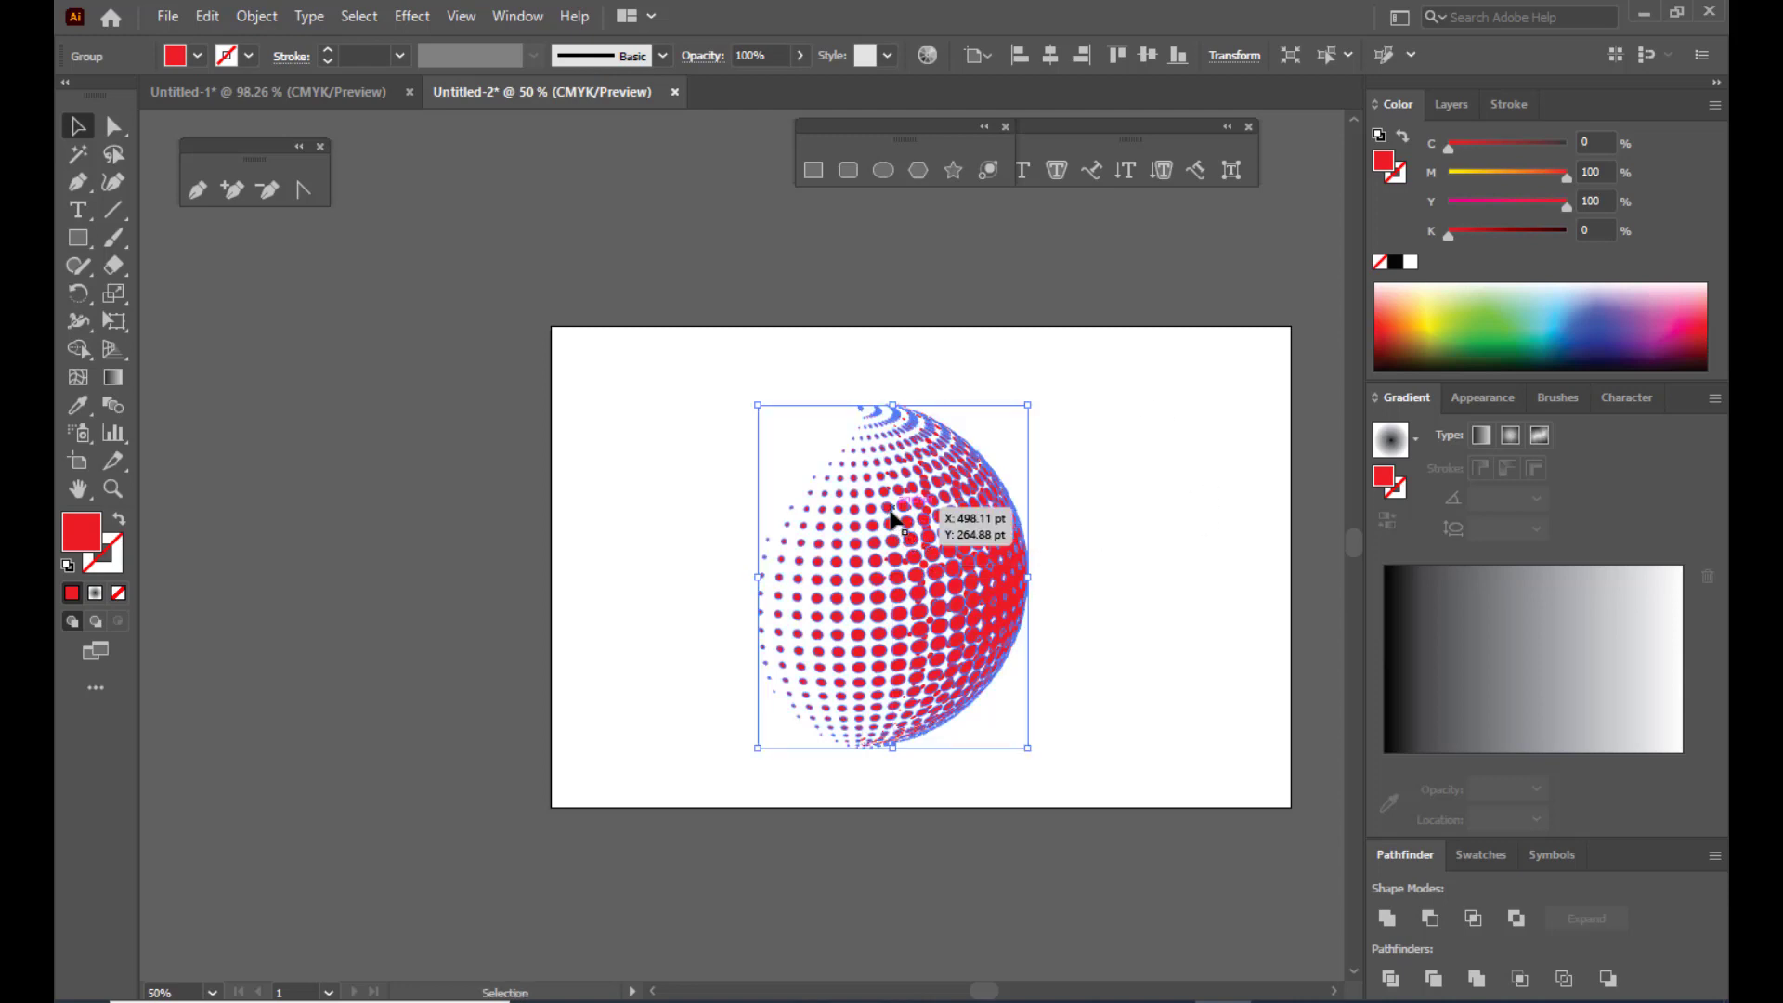
left_click_drag(892, 520, 1159, 532)
left_click(961, 501)
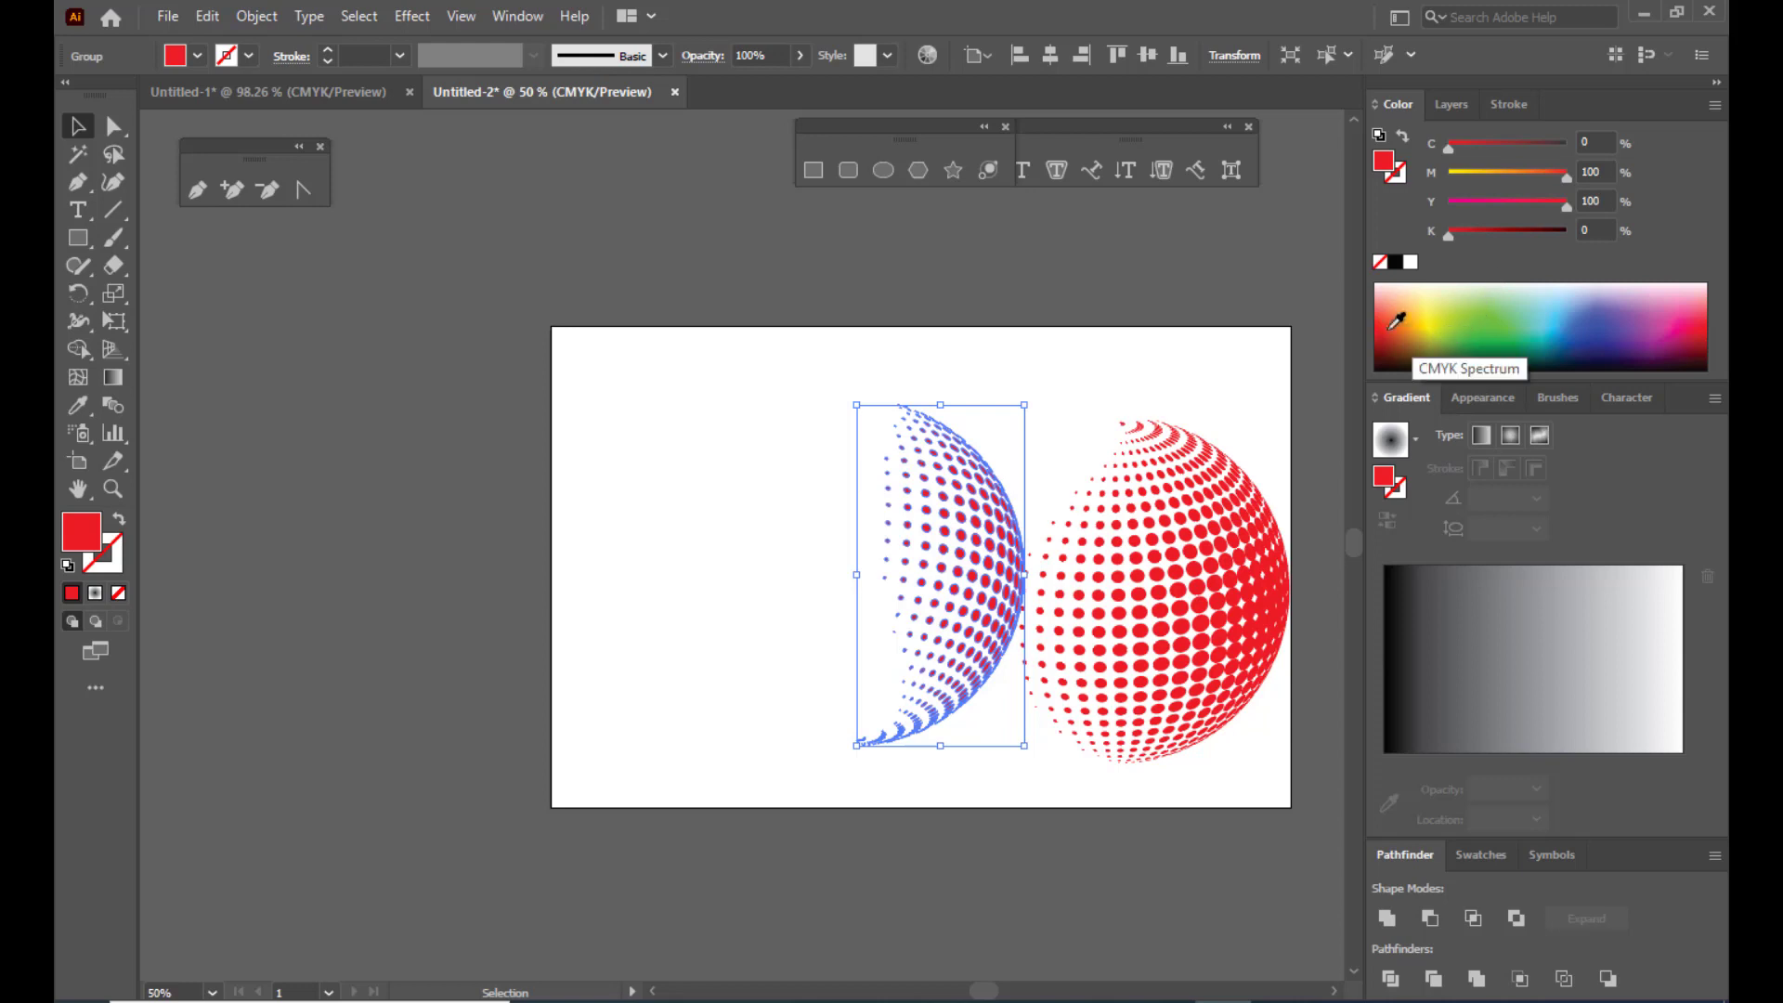
left_click(1399, 293)
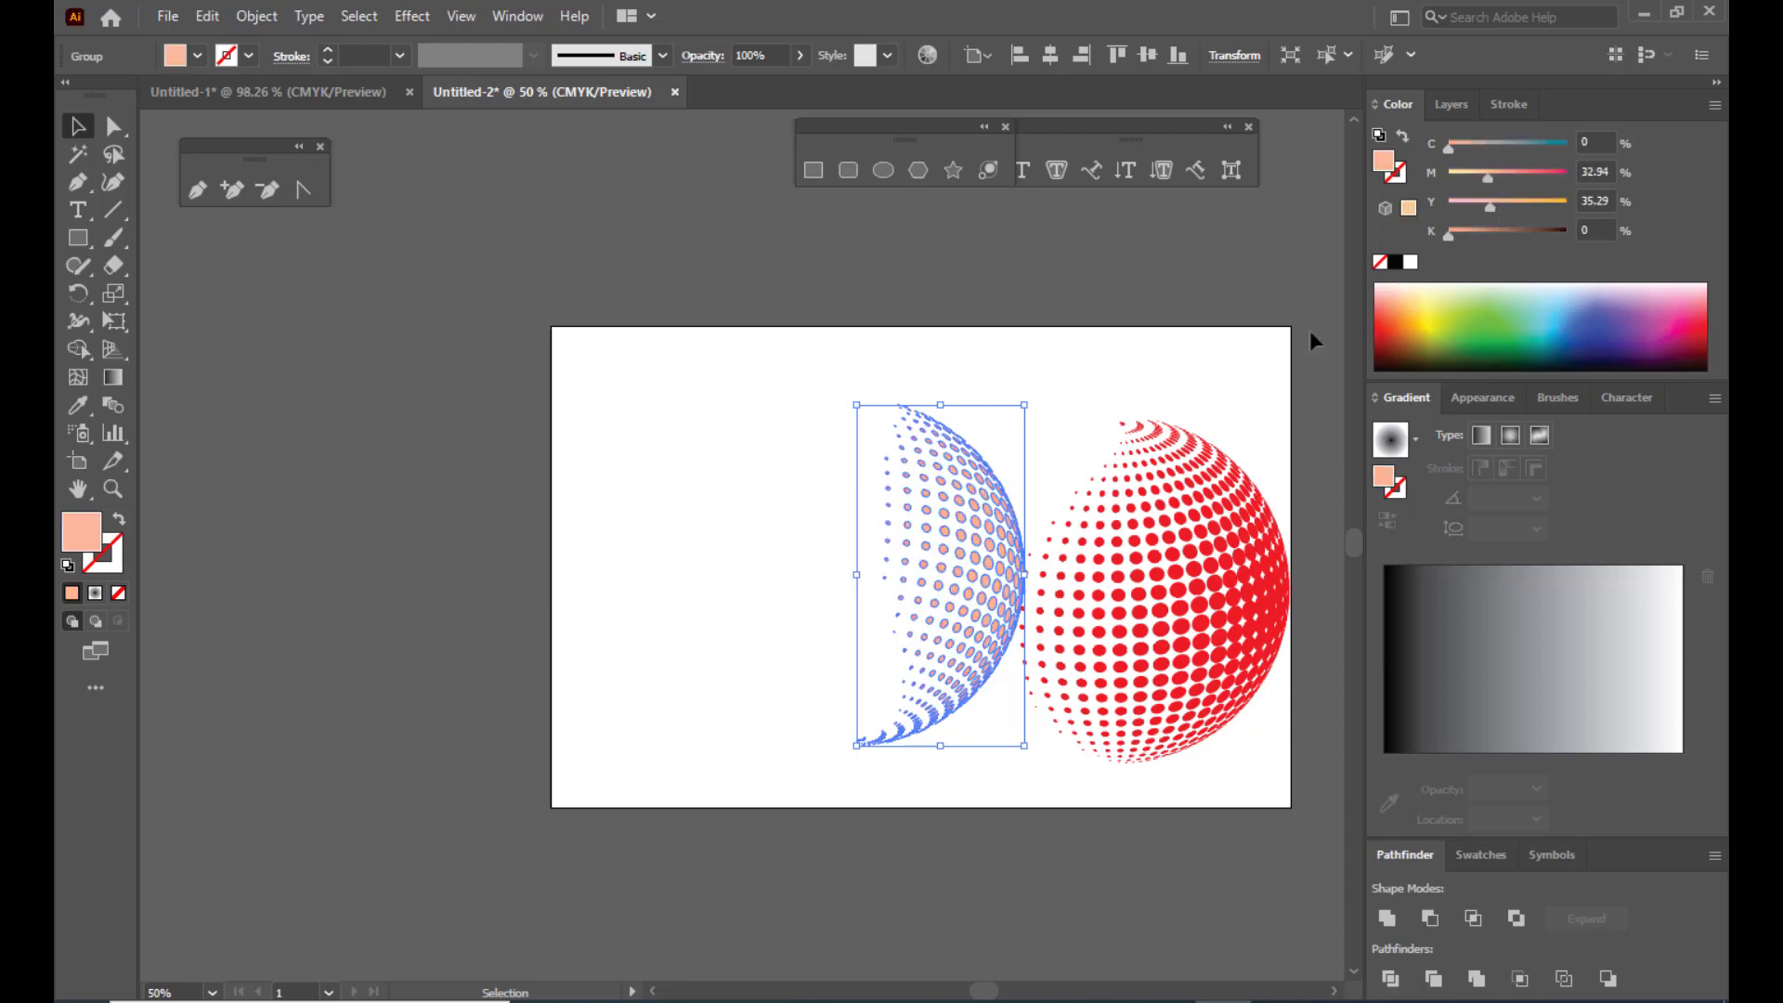
left_click(1128, 344)
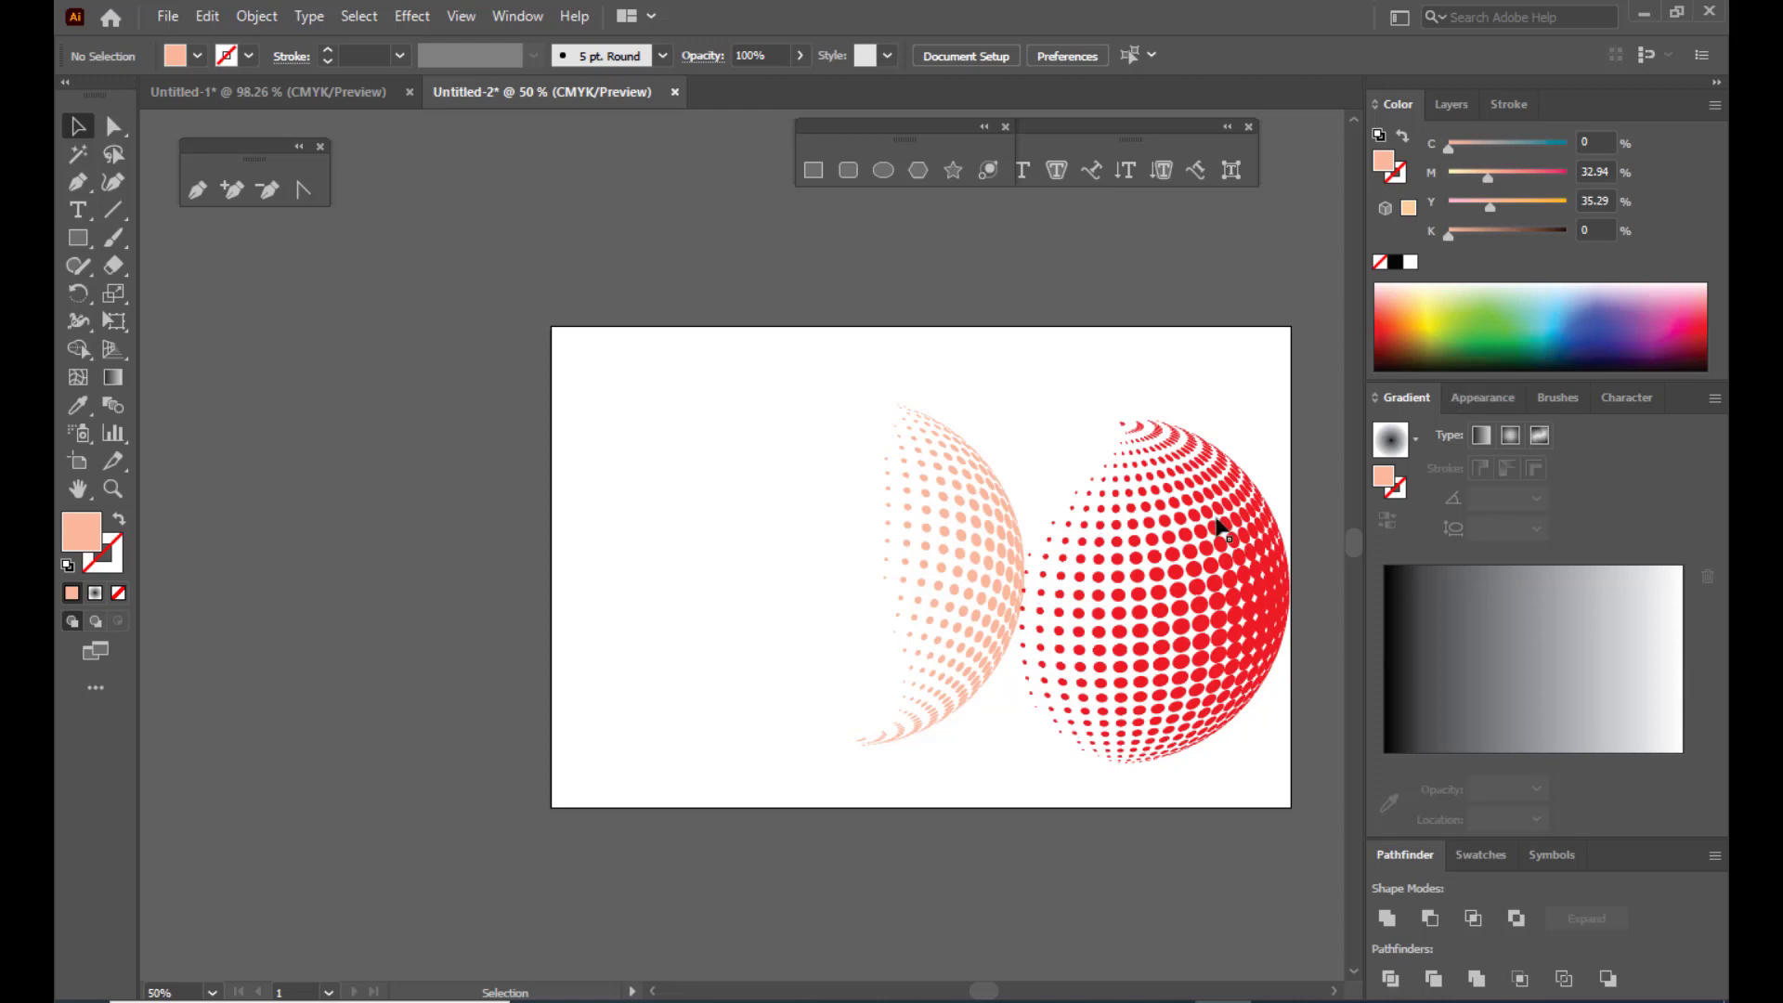
Step: Move the red front dot group back over the light peach back dots to reassemble the sphere
left_click_drag(1124, 522, 938, 517)
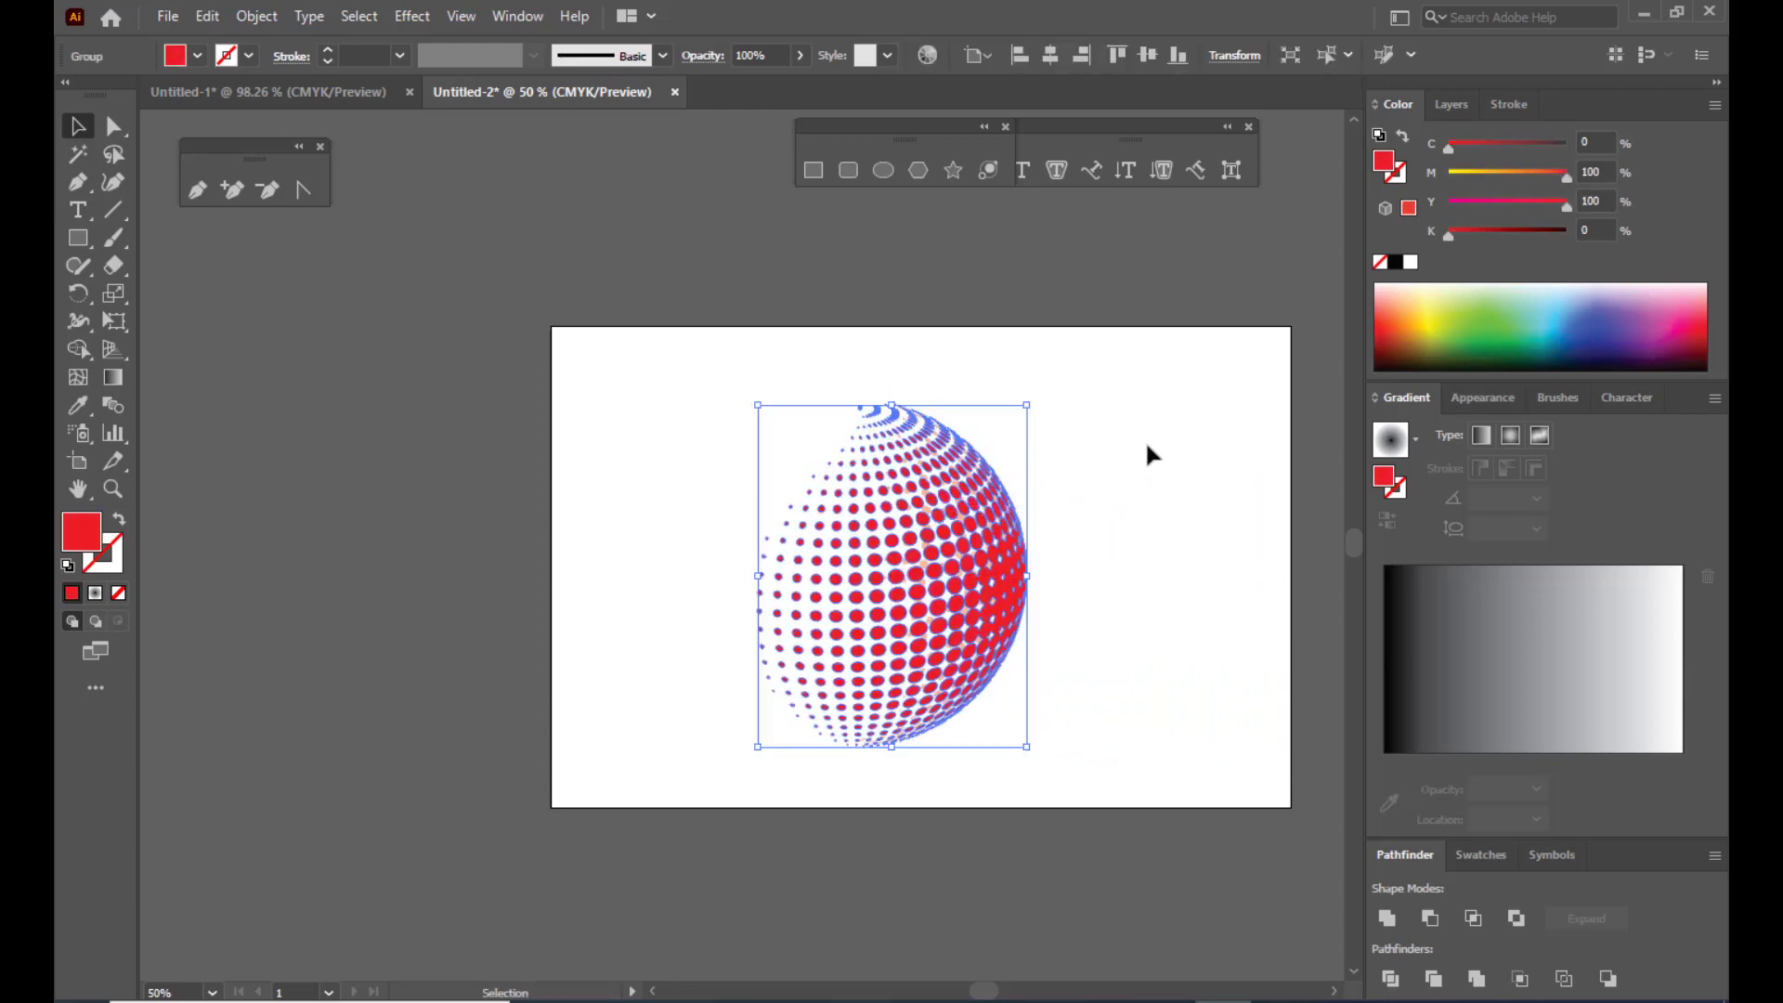
left_click(1148, 450)
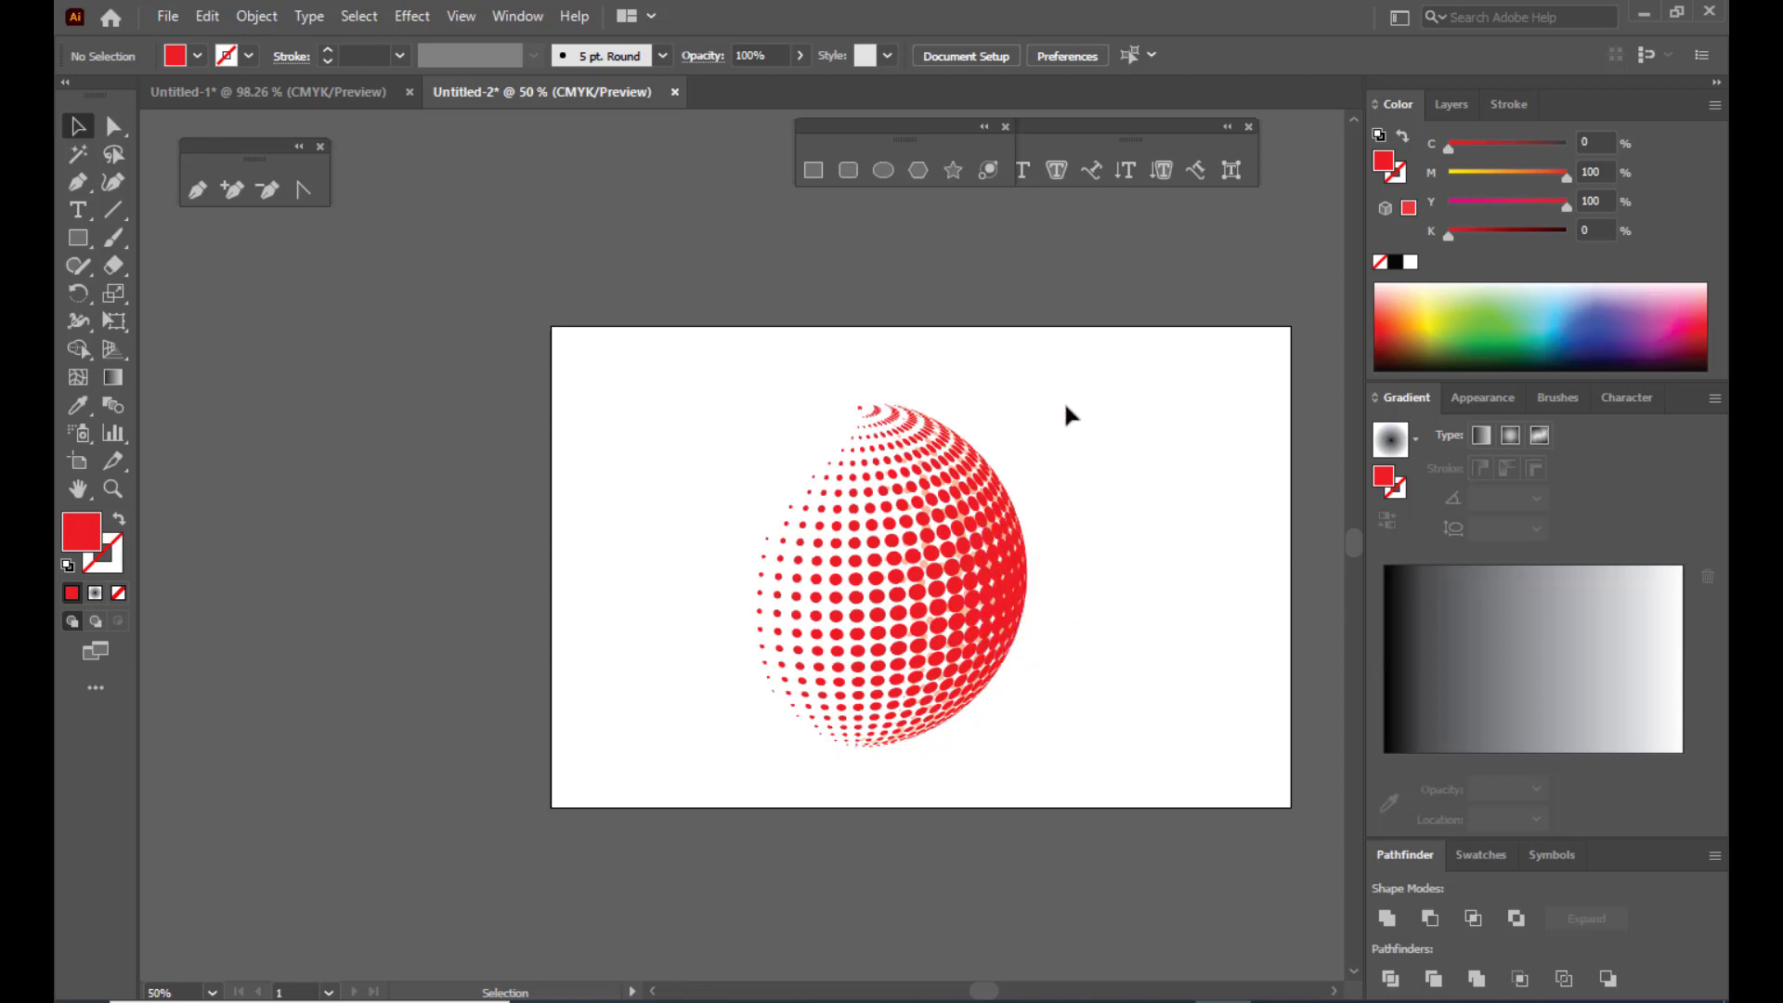
left_click(928, 512)
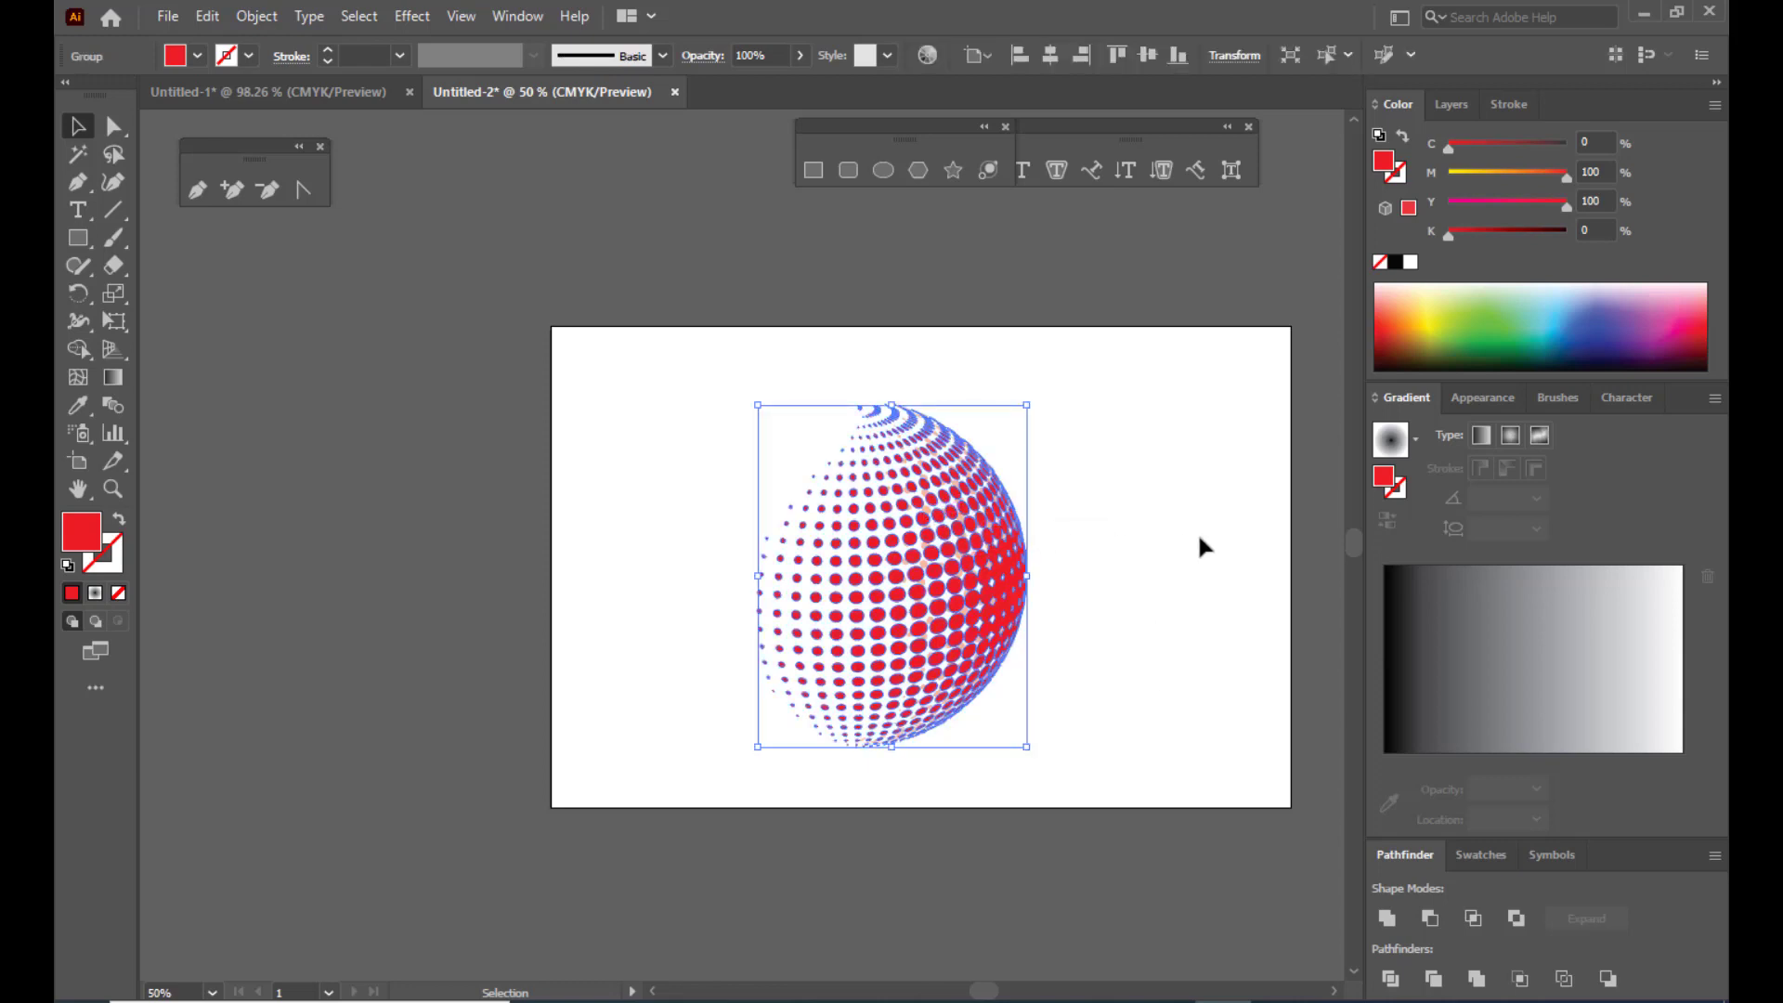
Step: Delete the unfilled circular outline path left around the dot sphere
left_click_drag(657, 341, 1186, 848)
left_click(715, 350)
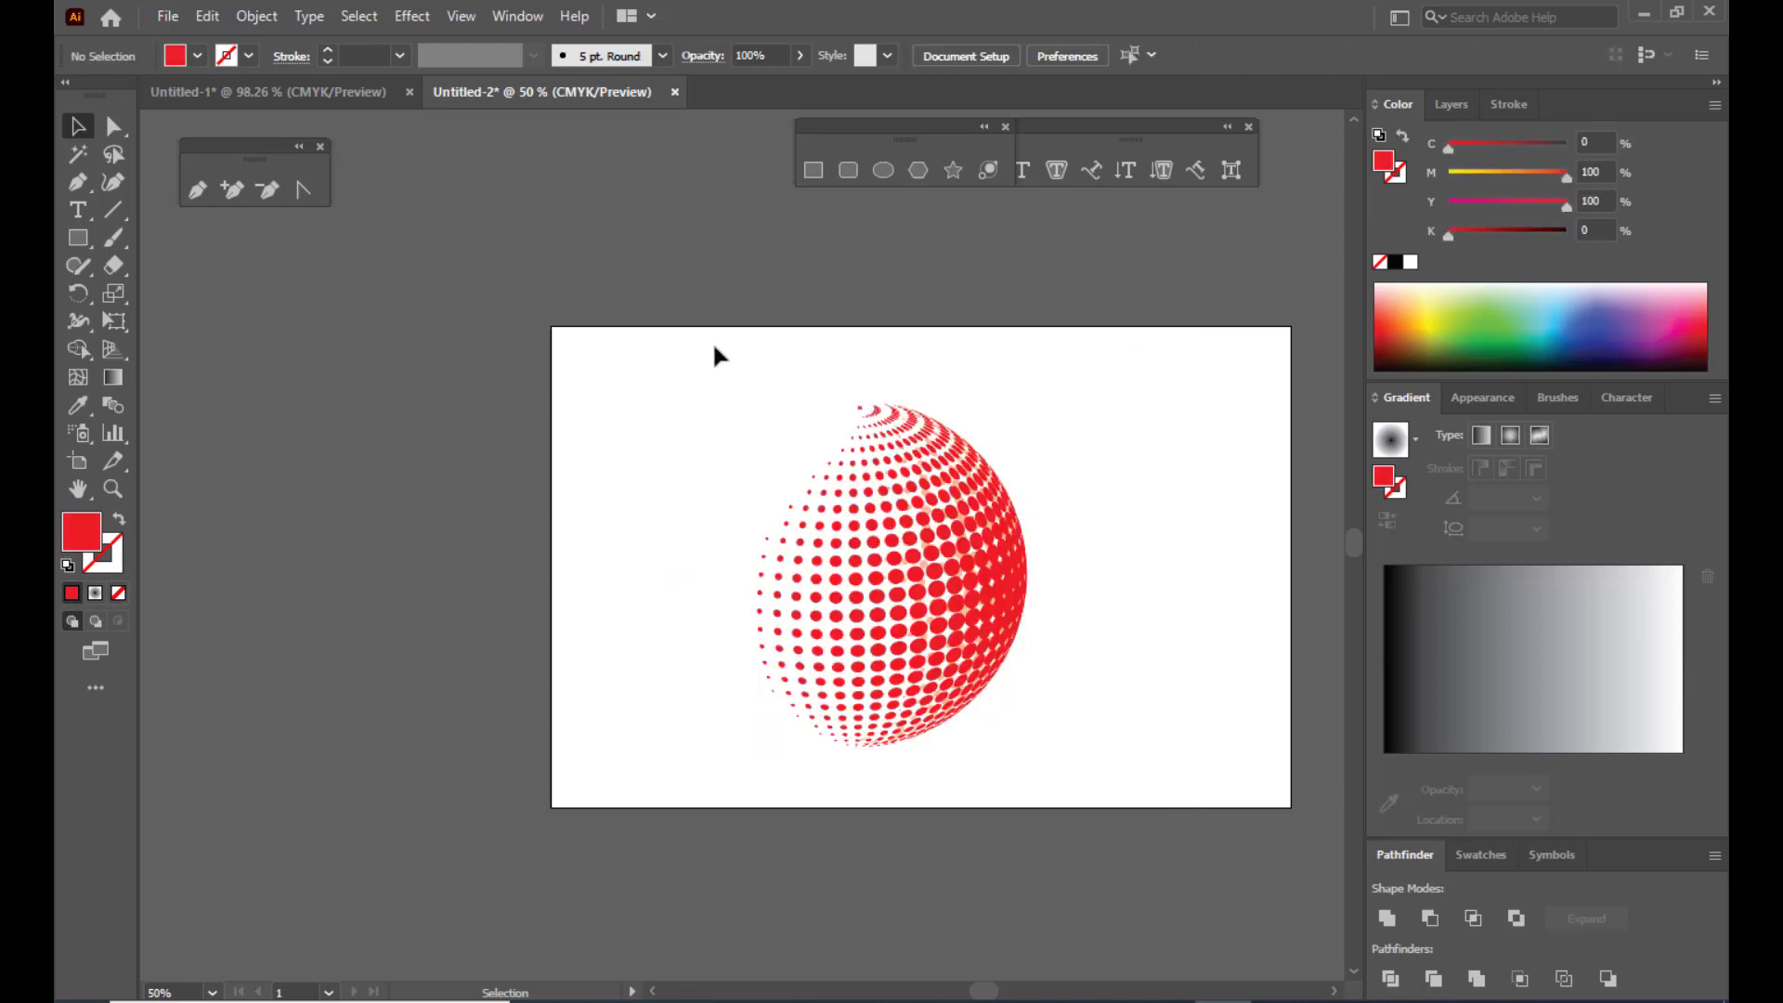
left_click_drag(672, 368, 1157, 814)
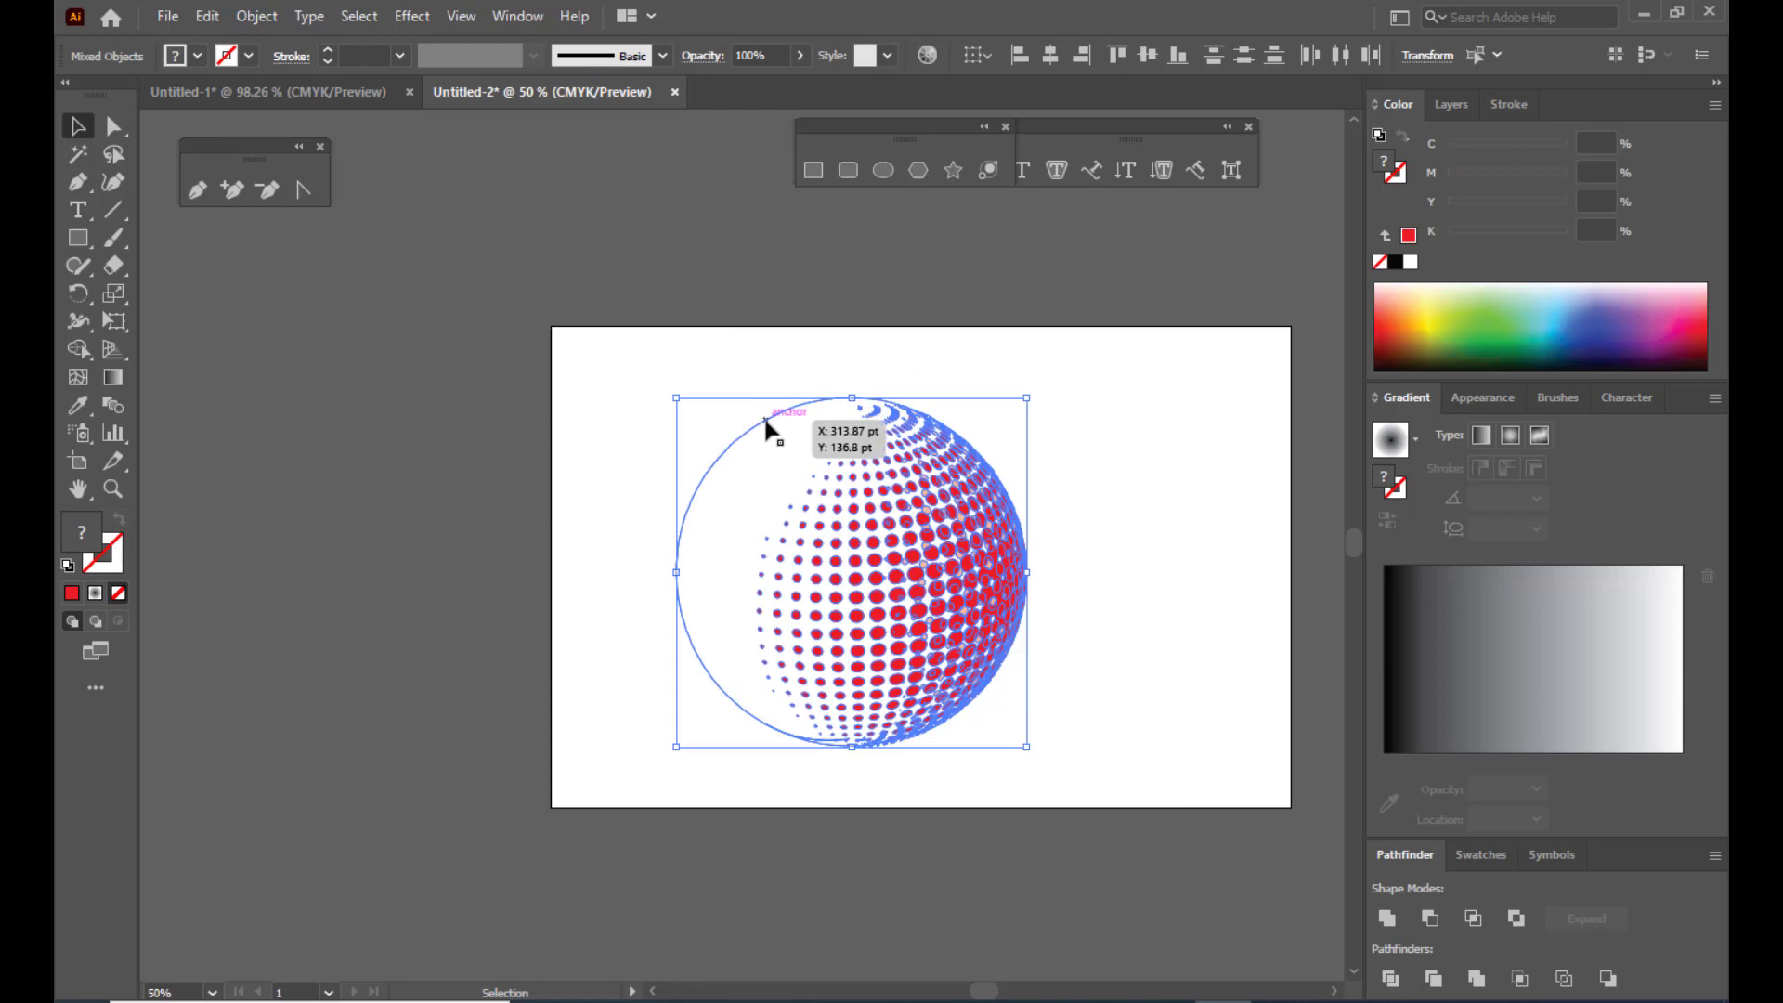
left_click(778, 364)
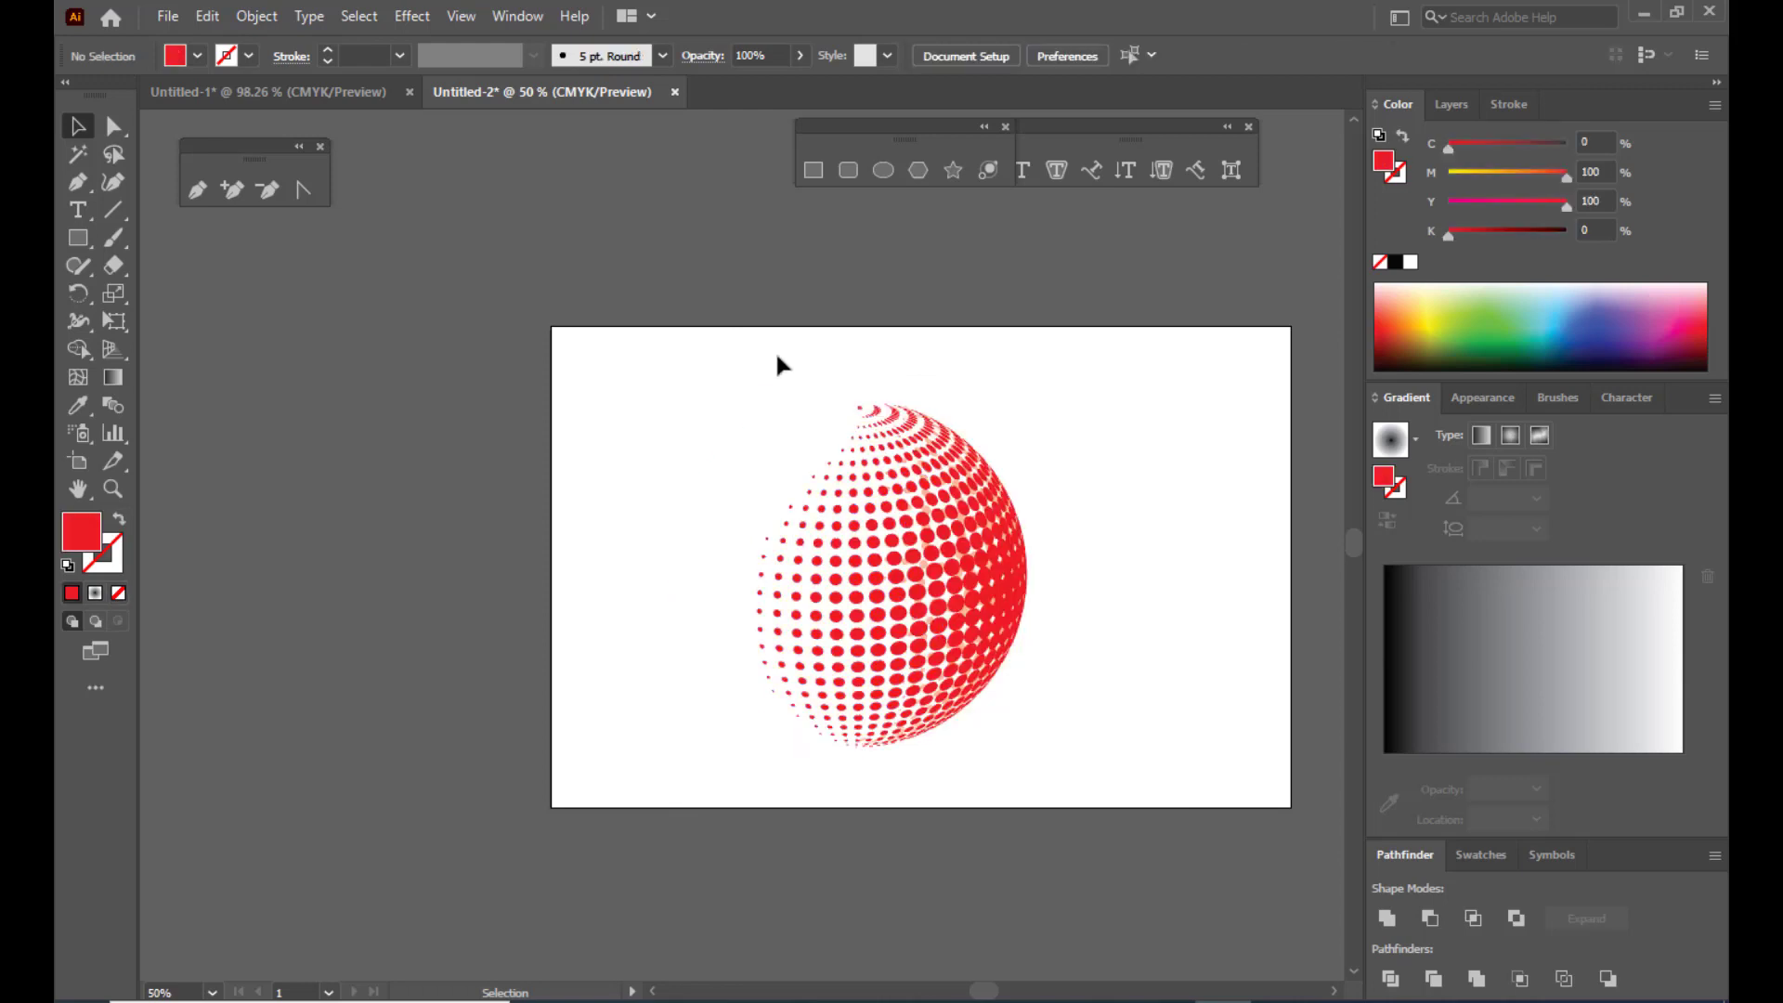
left_click(777, 417)
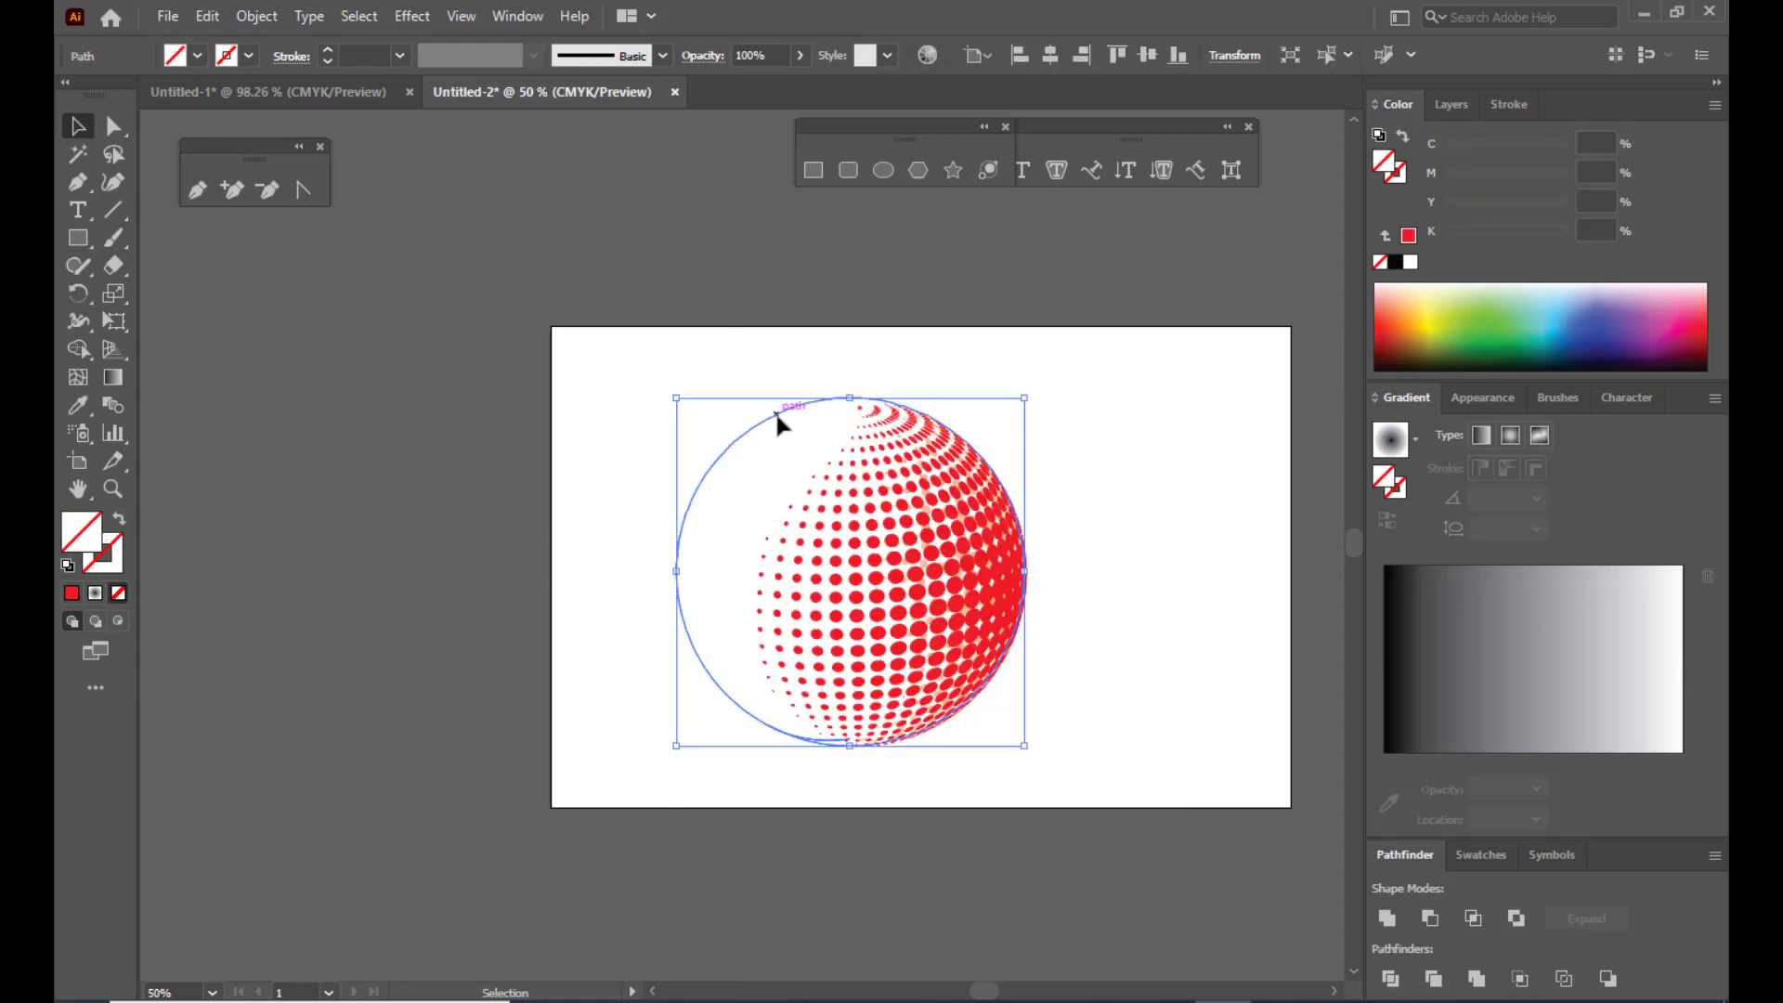
left_click(1217, 427)
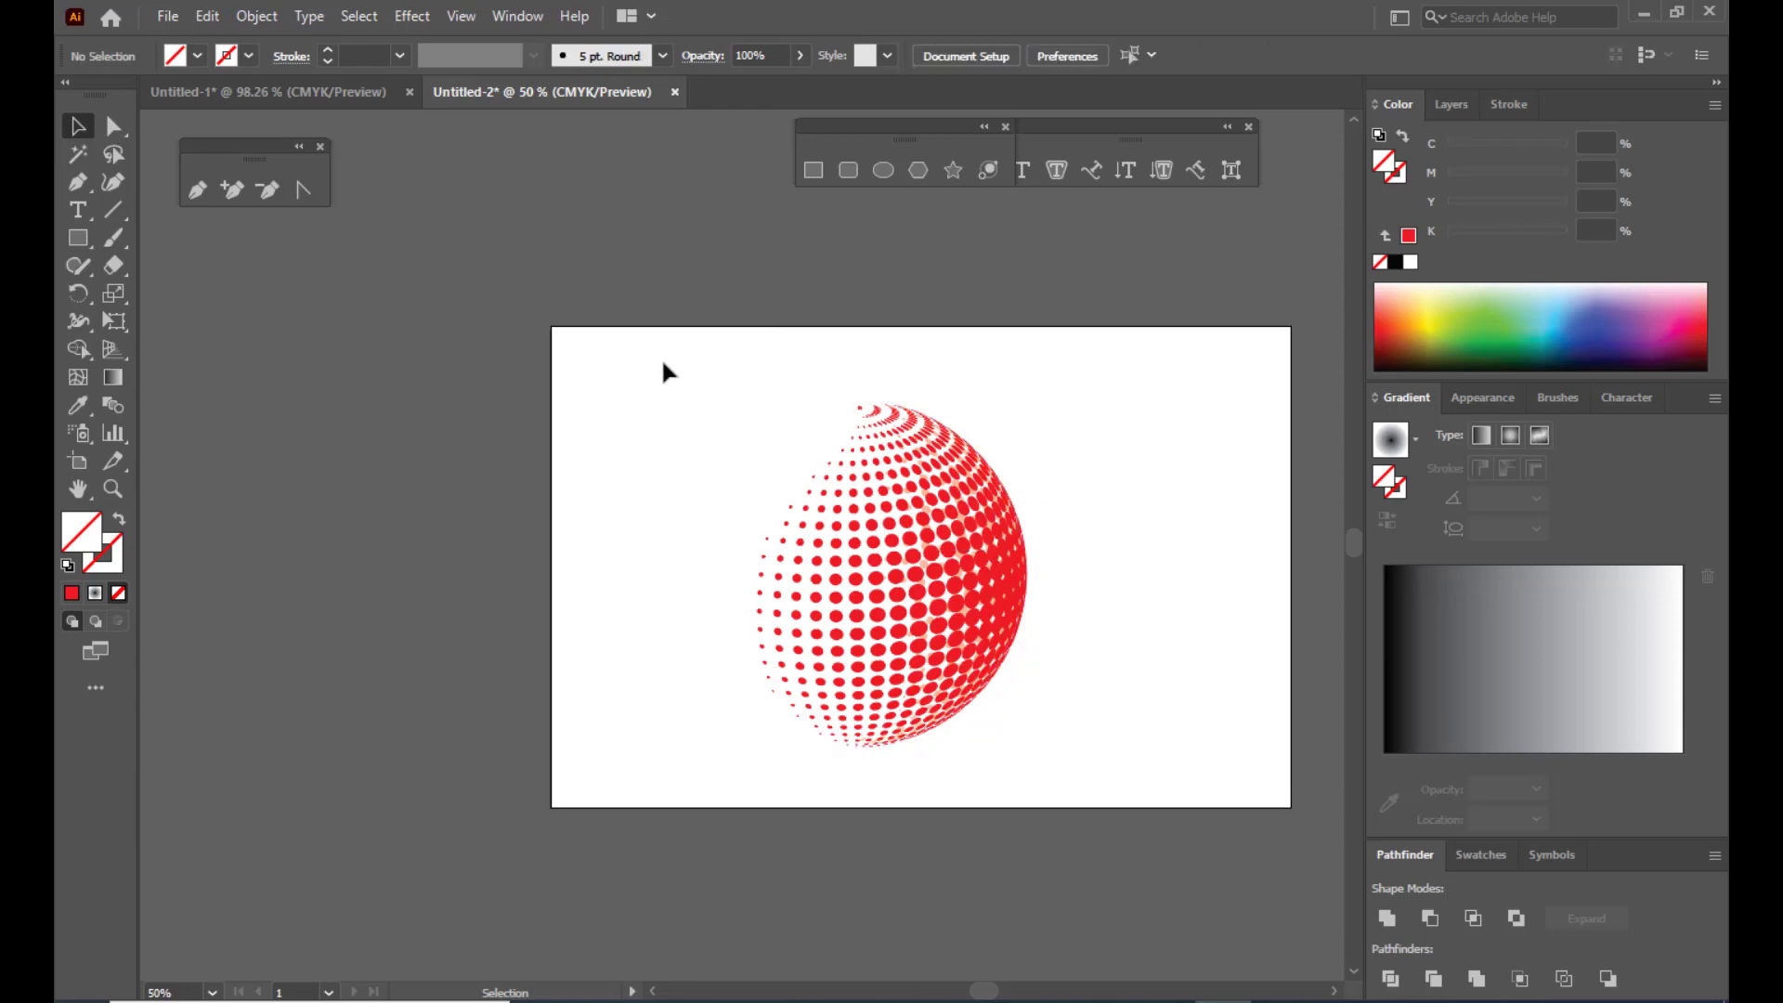
Step: Rotate the front and back dot groups together slightly counterclockwise and shift them a little up and left on the artboard
left_click_drag(663, 363, 1163, 835)
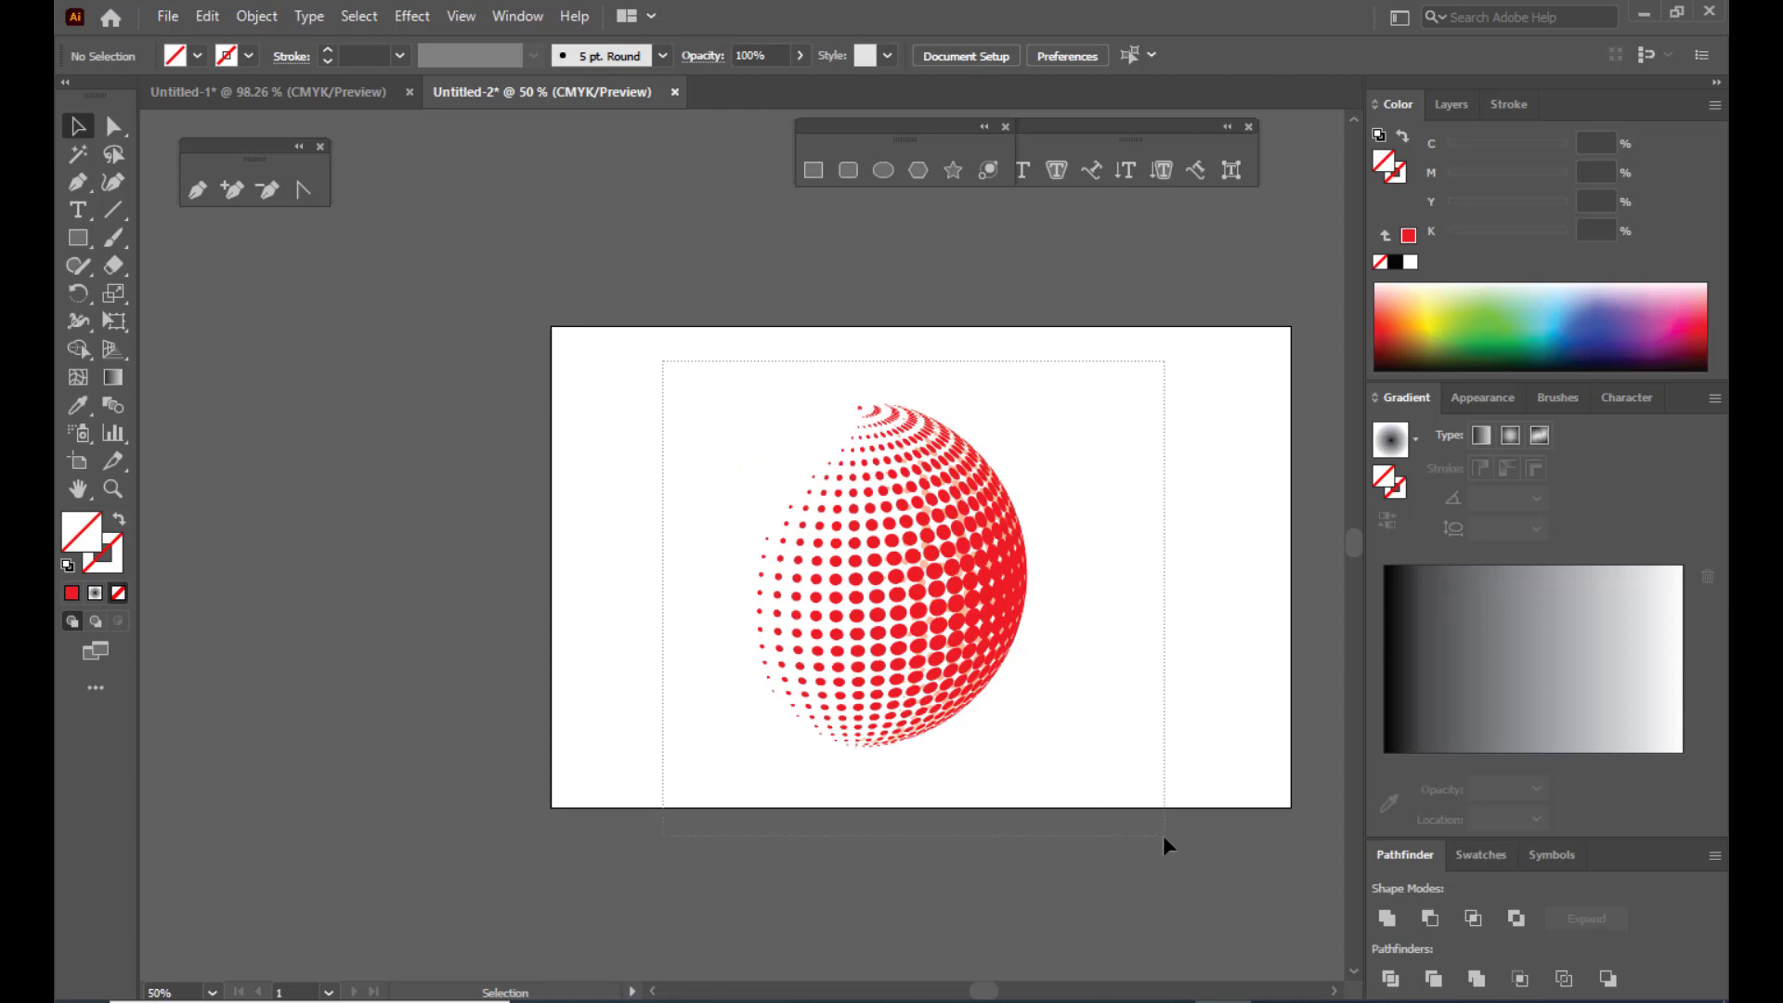
left_click_drag(1163, 834, 1163, 834)
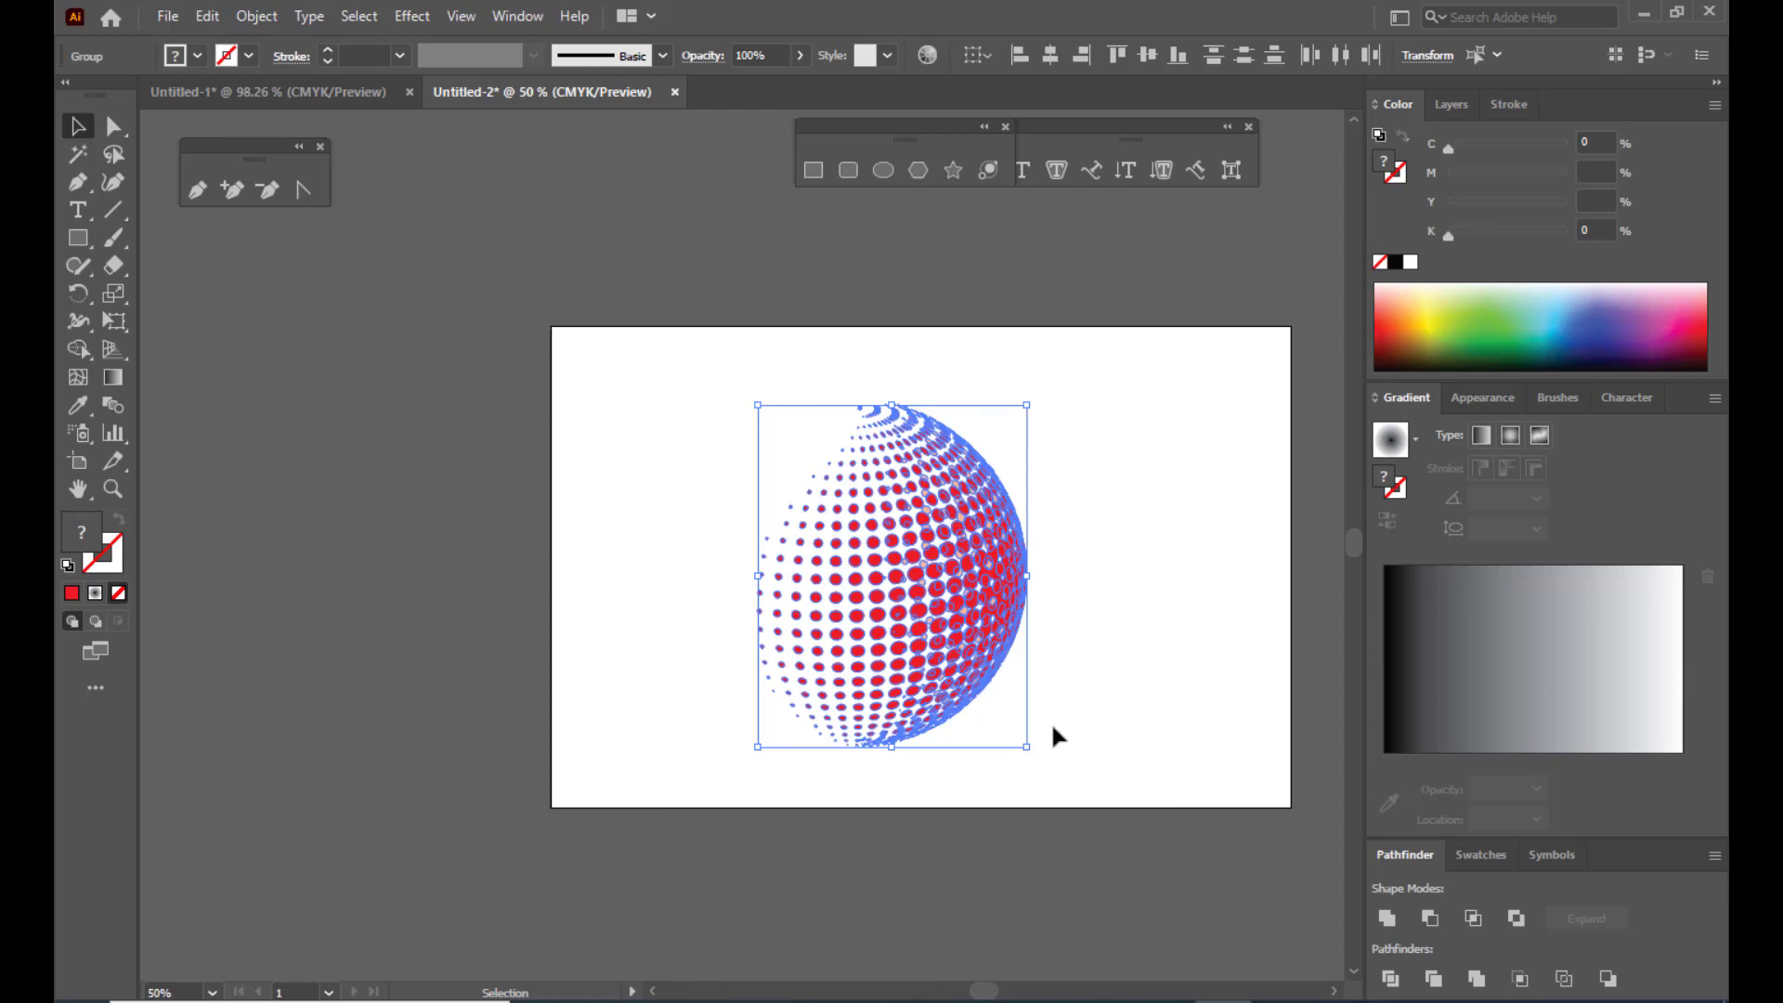
left_click_drag(1035, 744, 1078, 683)
left_click(1152, 486)
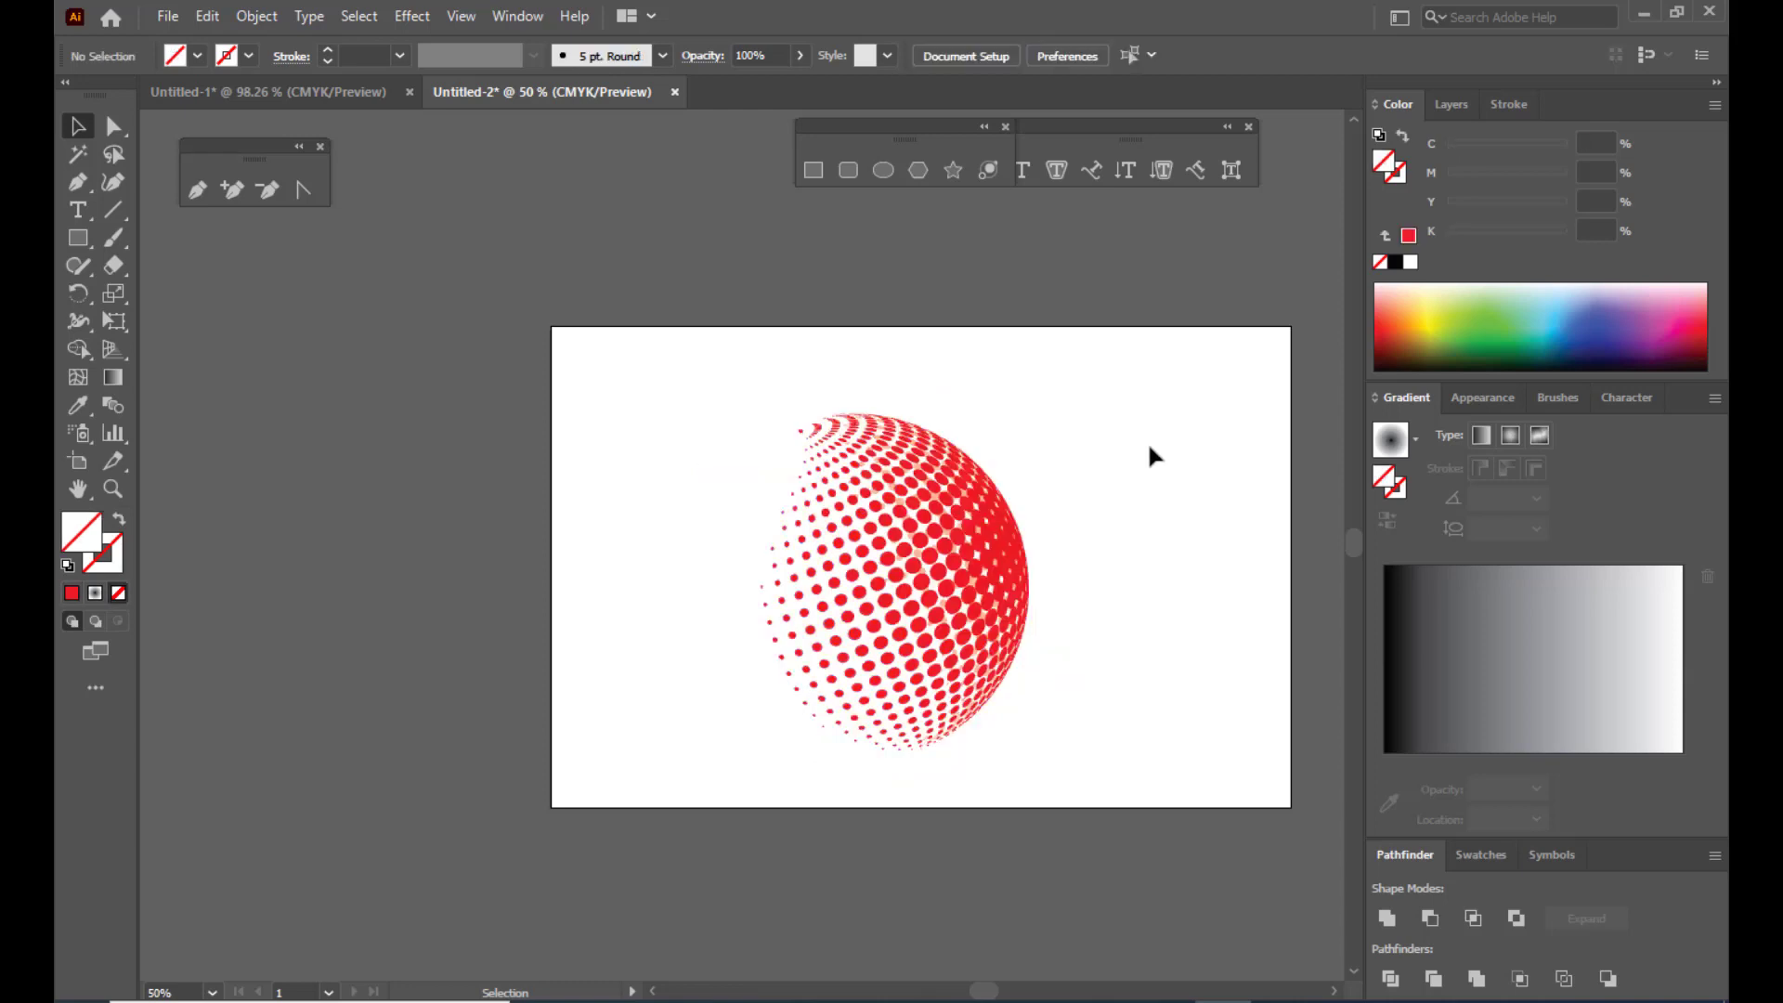
left_click_drag(625, 359, 1208, 853)
left_click_drag(932, 549, 890, 527)
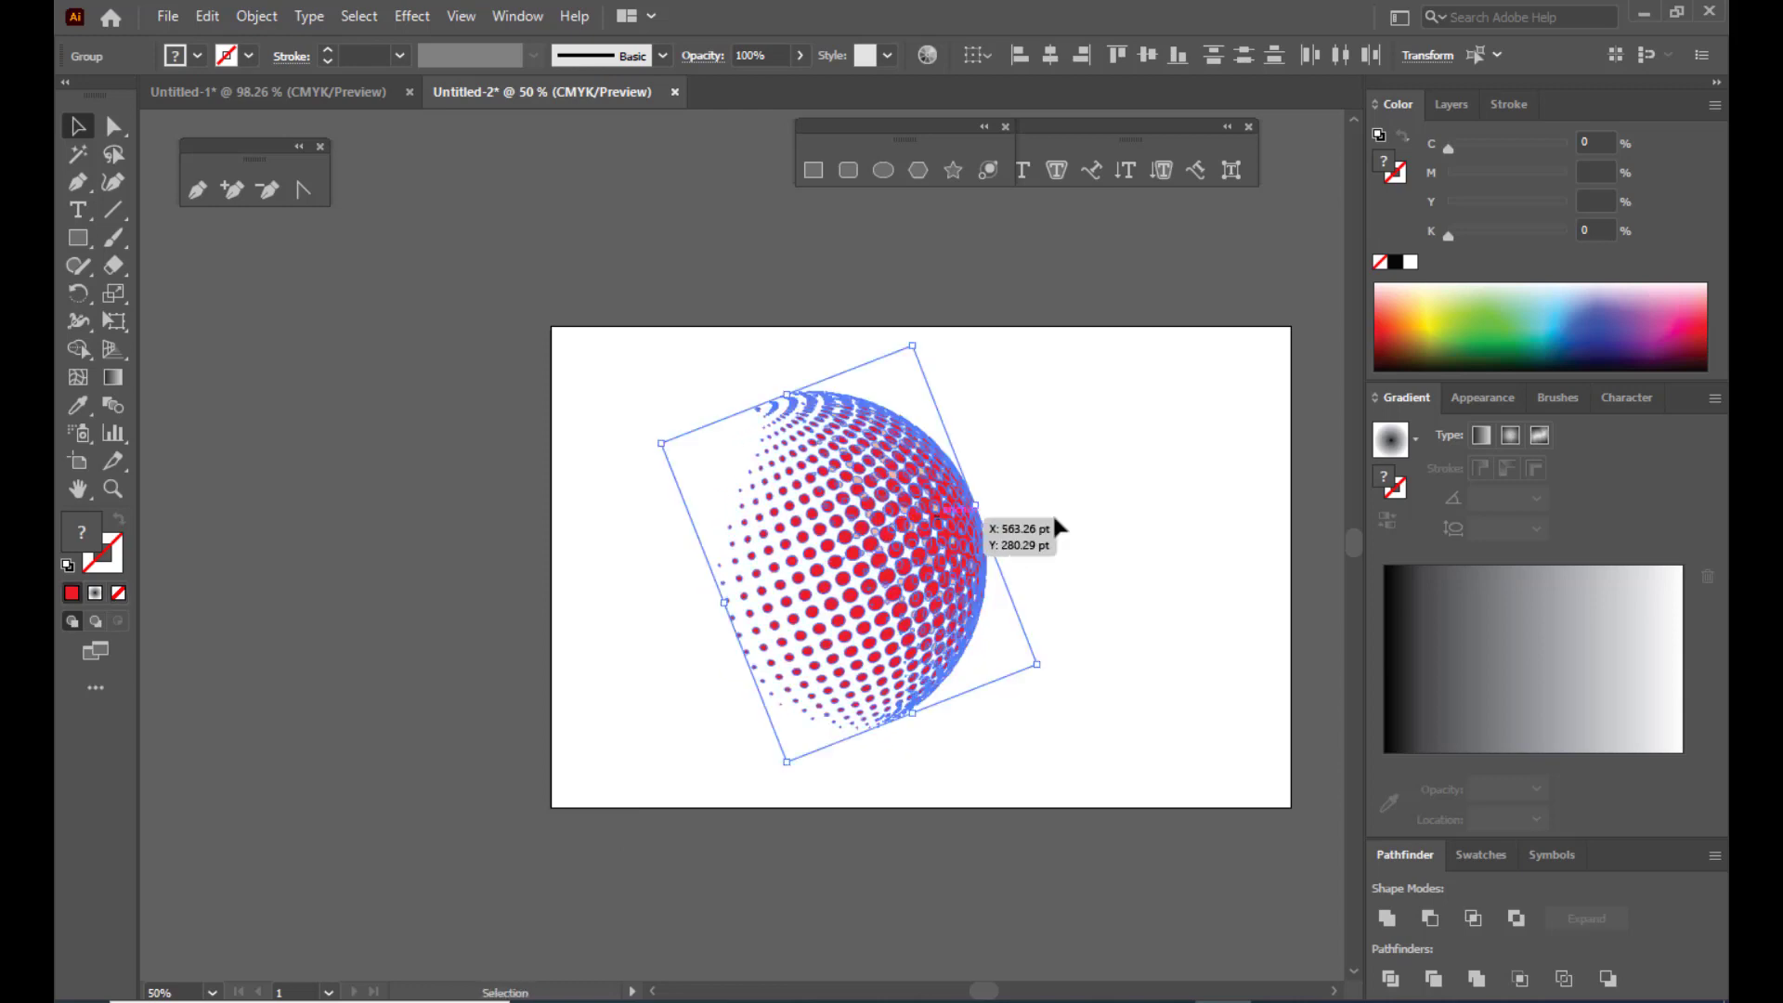
left_click(1139, 485)
Step: Draw a circle beside the artboard's left edge, fill it green (C 67.06, M 0, Y 100, K 0) and nudge it toward the artboard
left_click(884, 170)
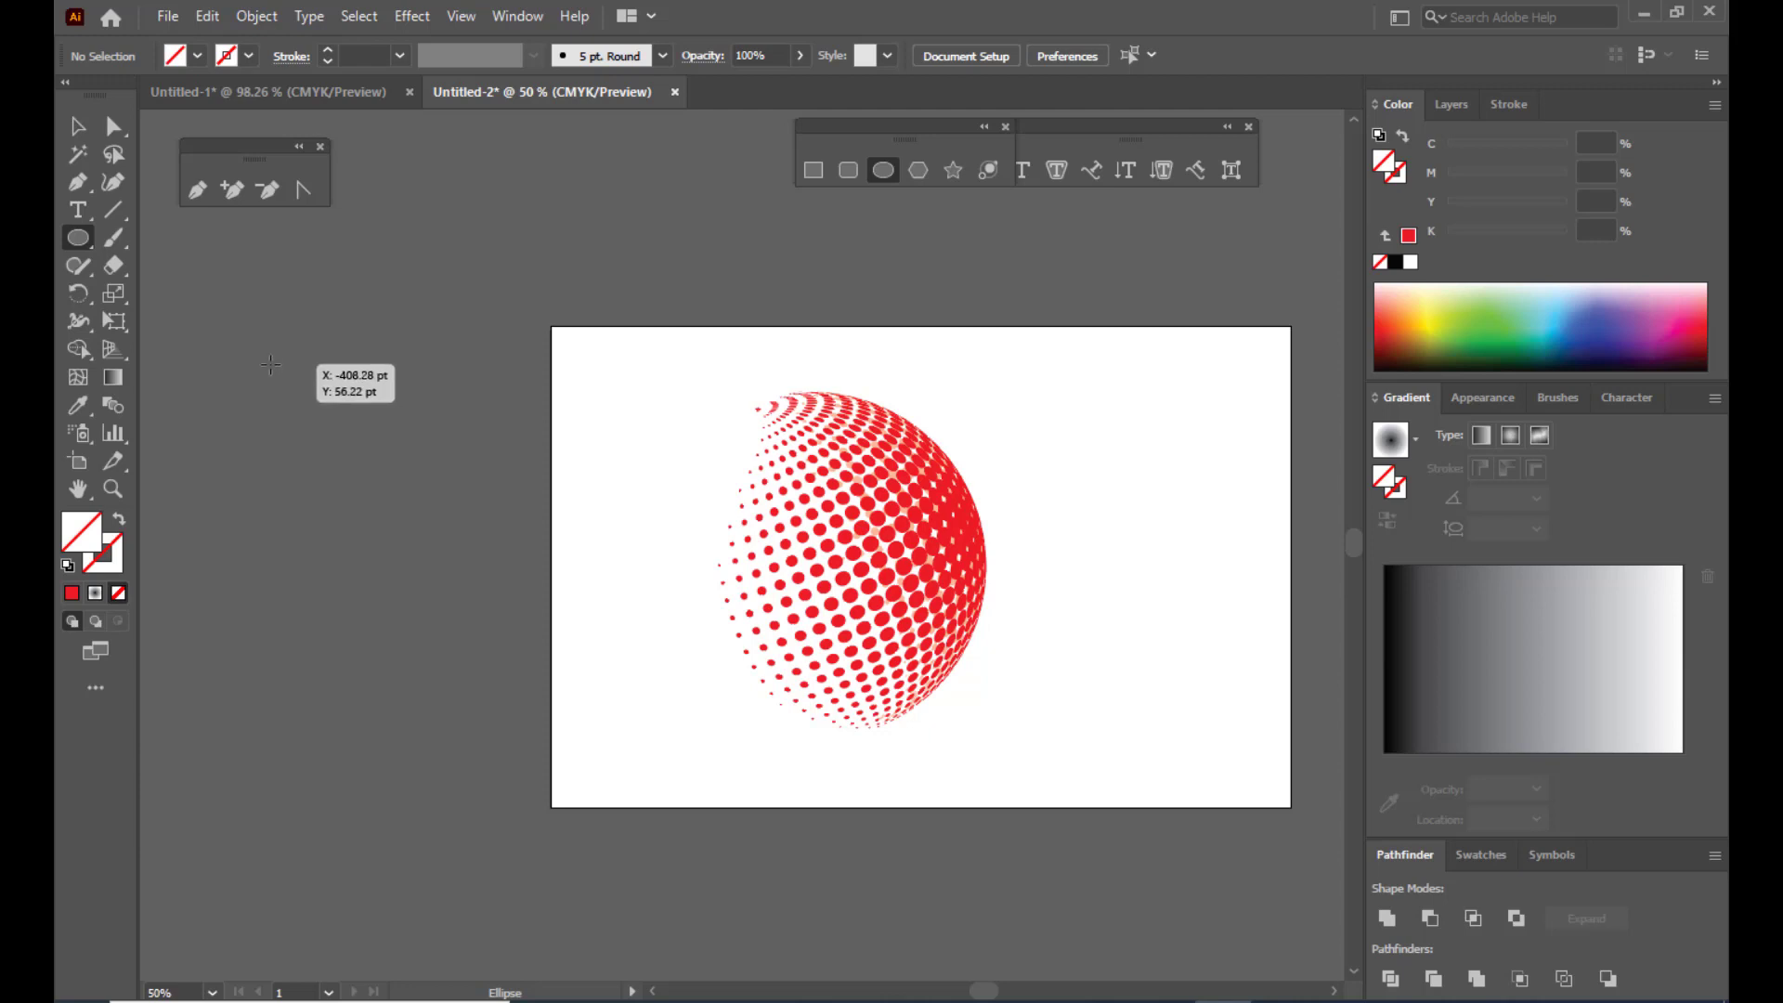
left_click_drag(235, 453, 509, 726)
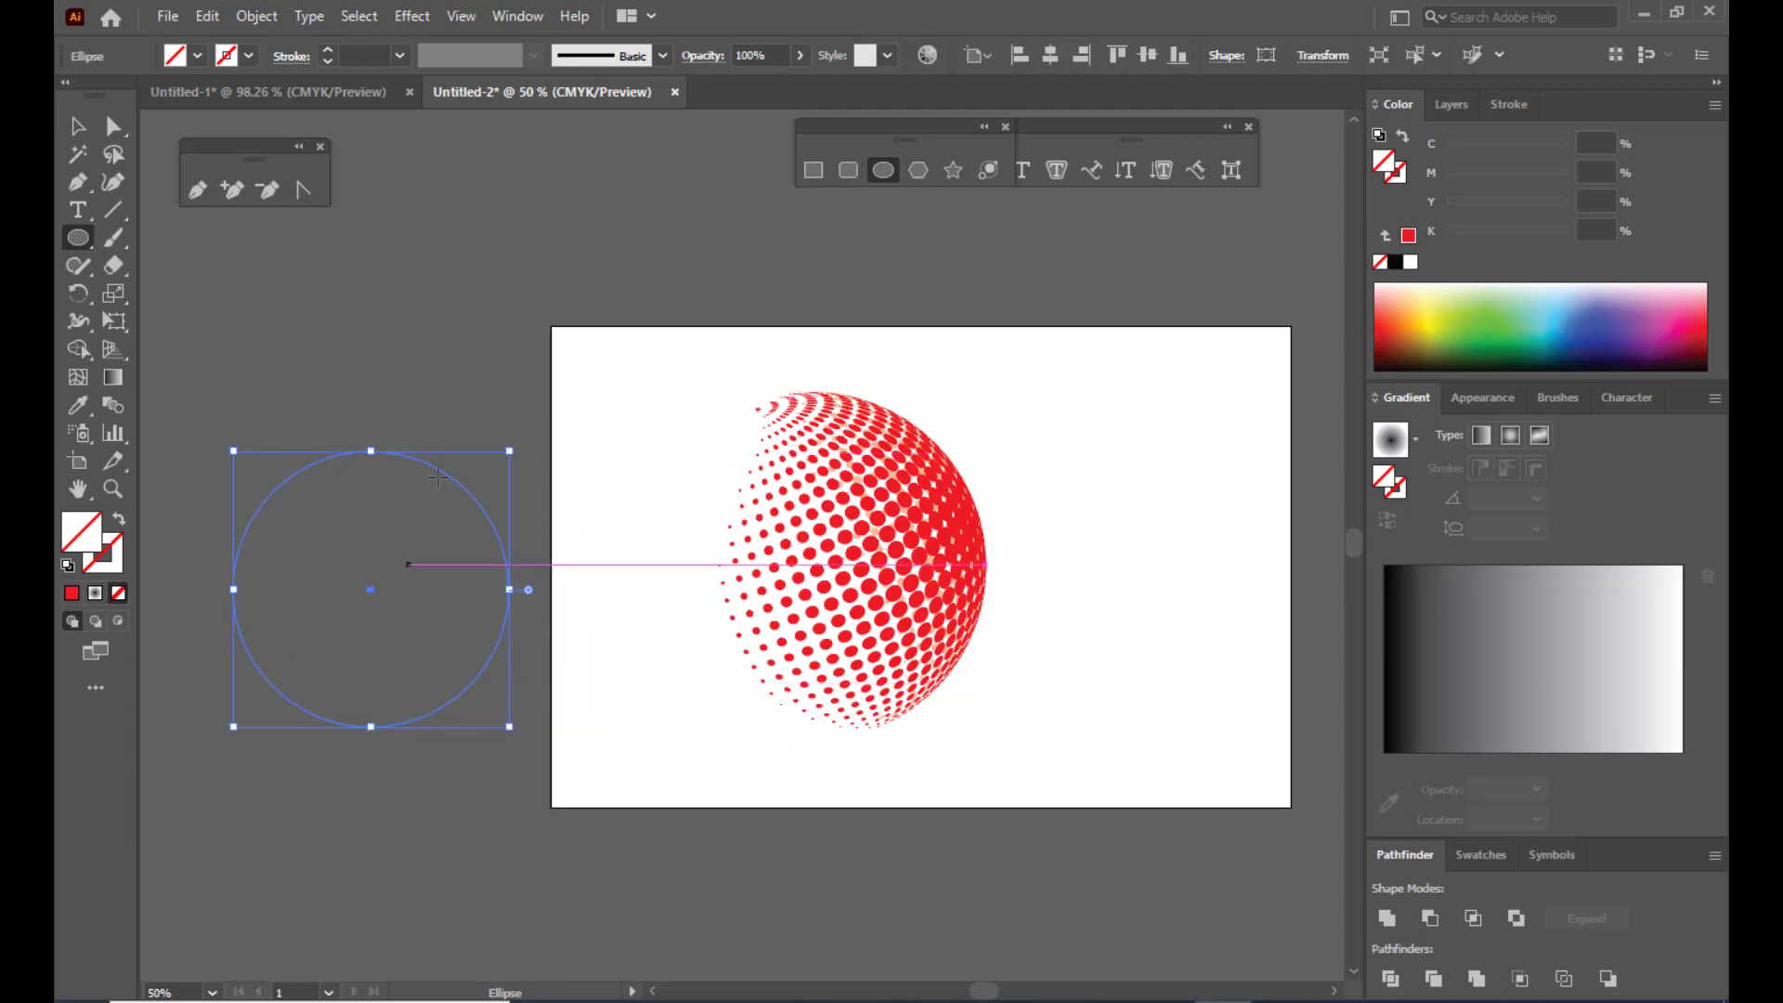
left_click(1492, 323)
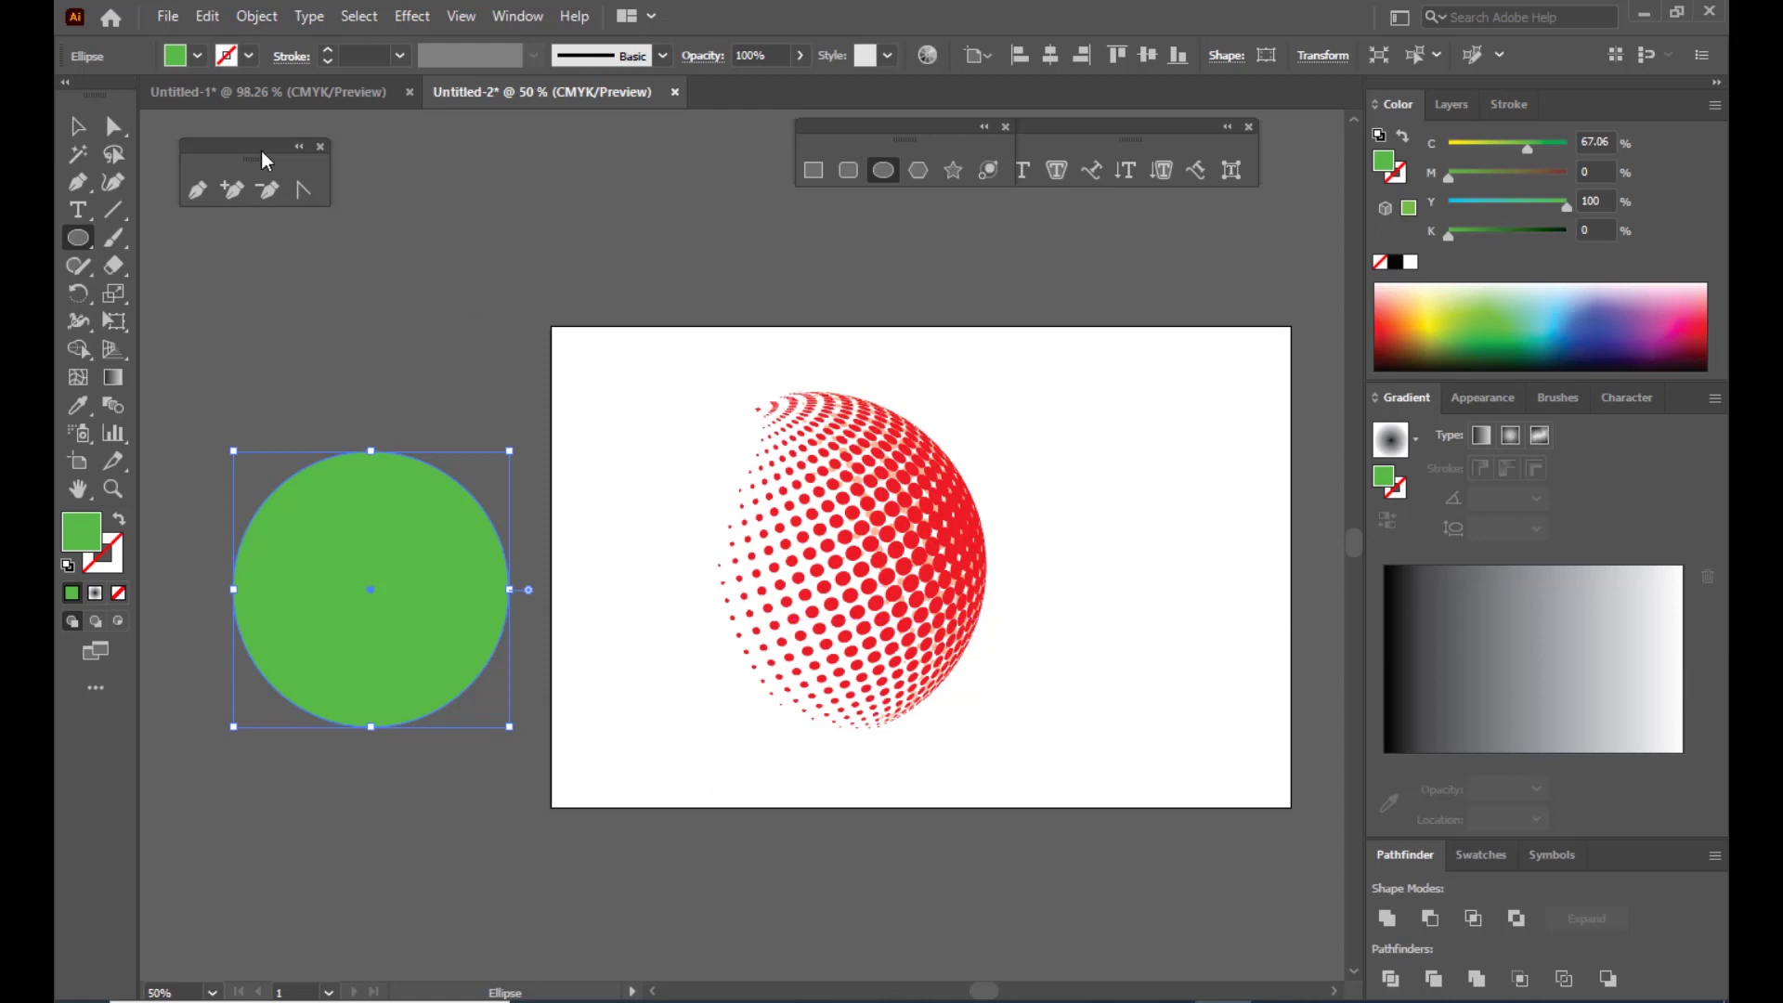
left_click(78, 126)
mouse_move(441, 507)
left_mouse_down()
mouse_move(477, 477)
mouse_move(462, 502)
left_mouse_up()
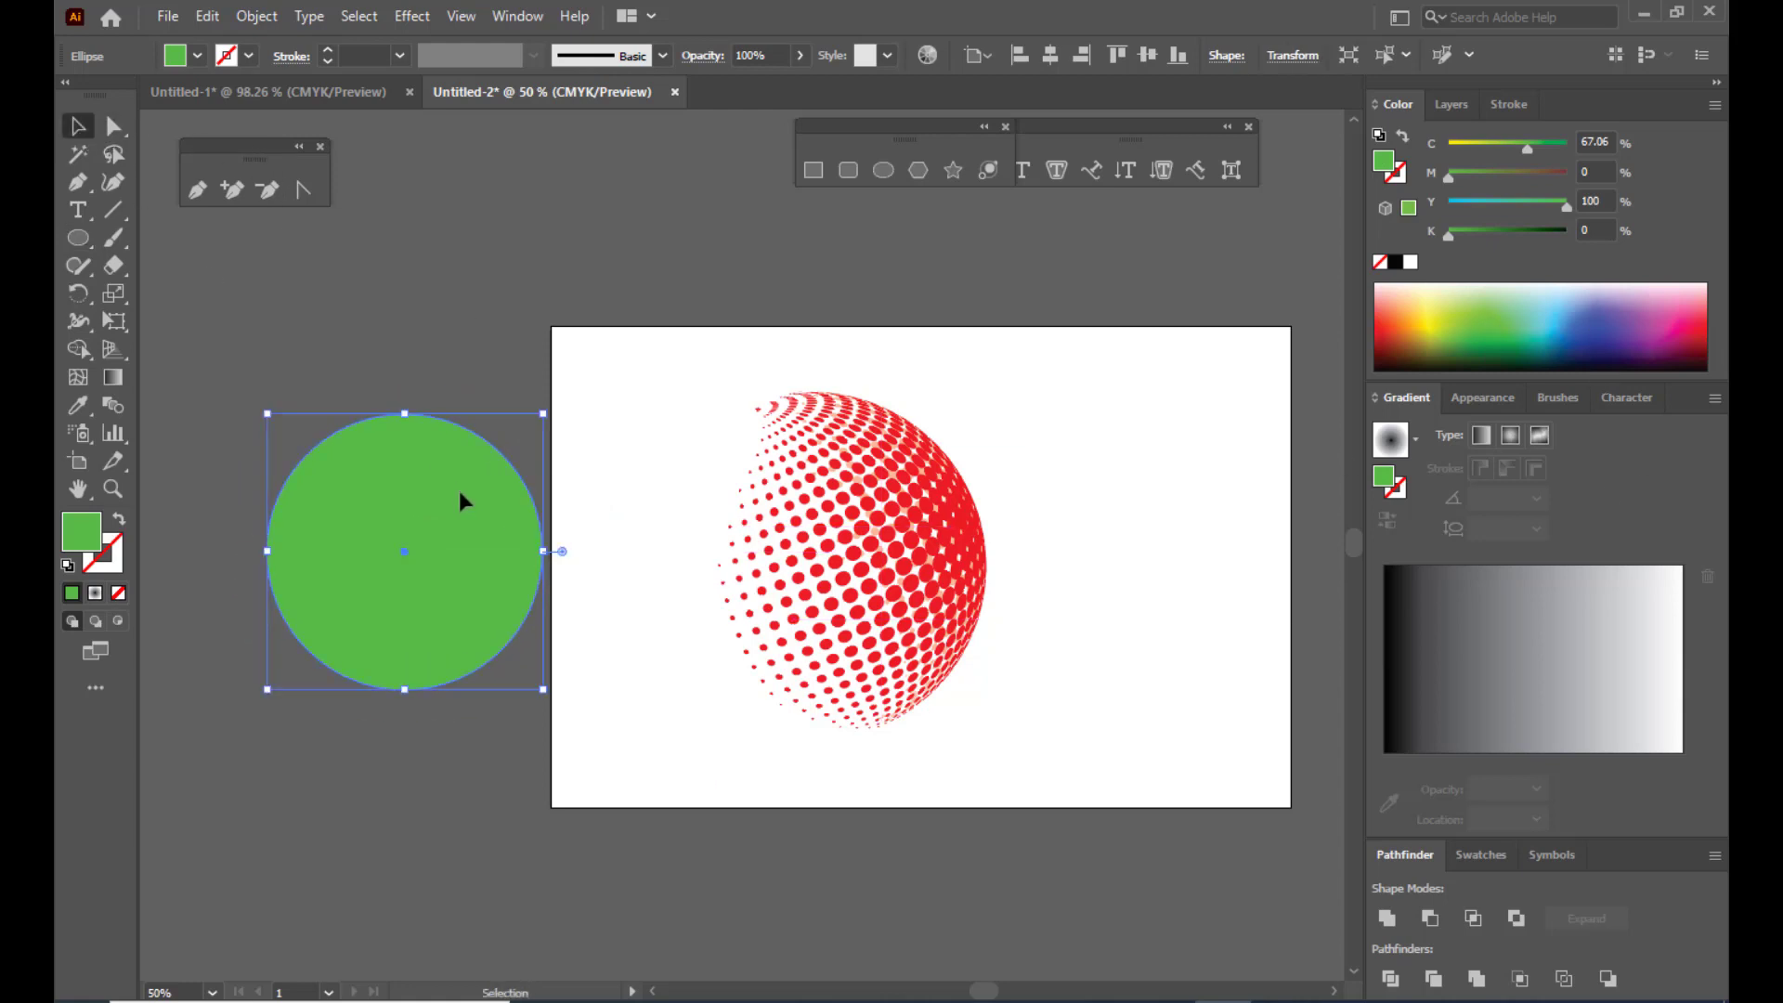
Step: Draw a rectangle over the right half of the green circle and subtract it with Minus Front to leave a half circle
left_click(811, 170)
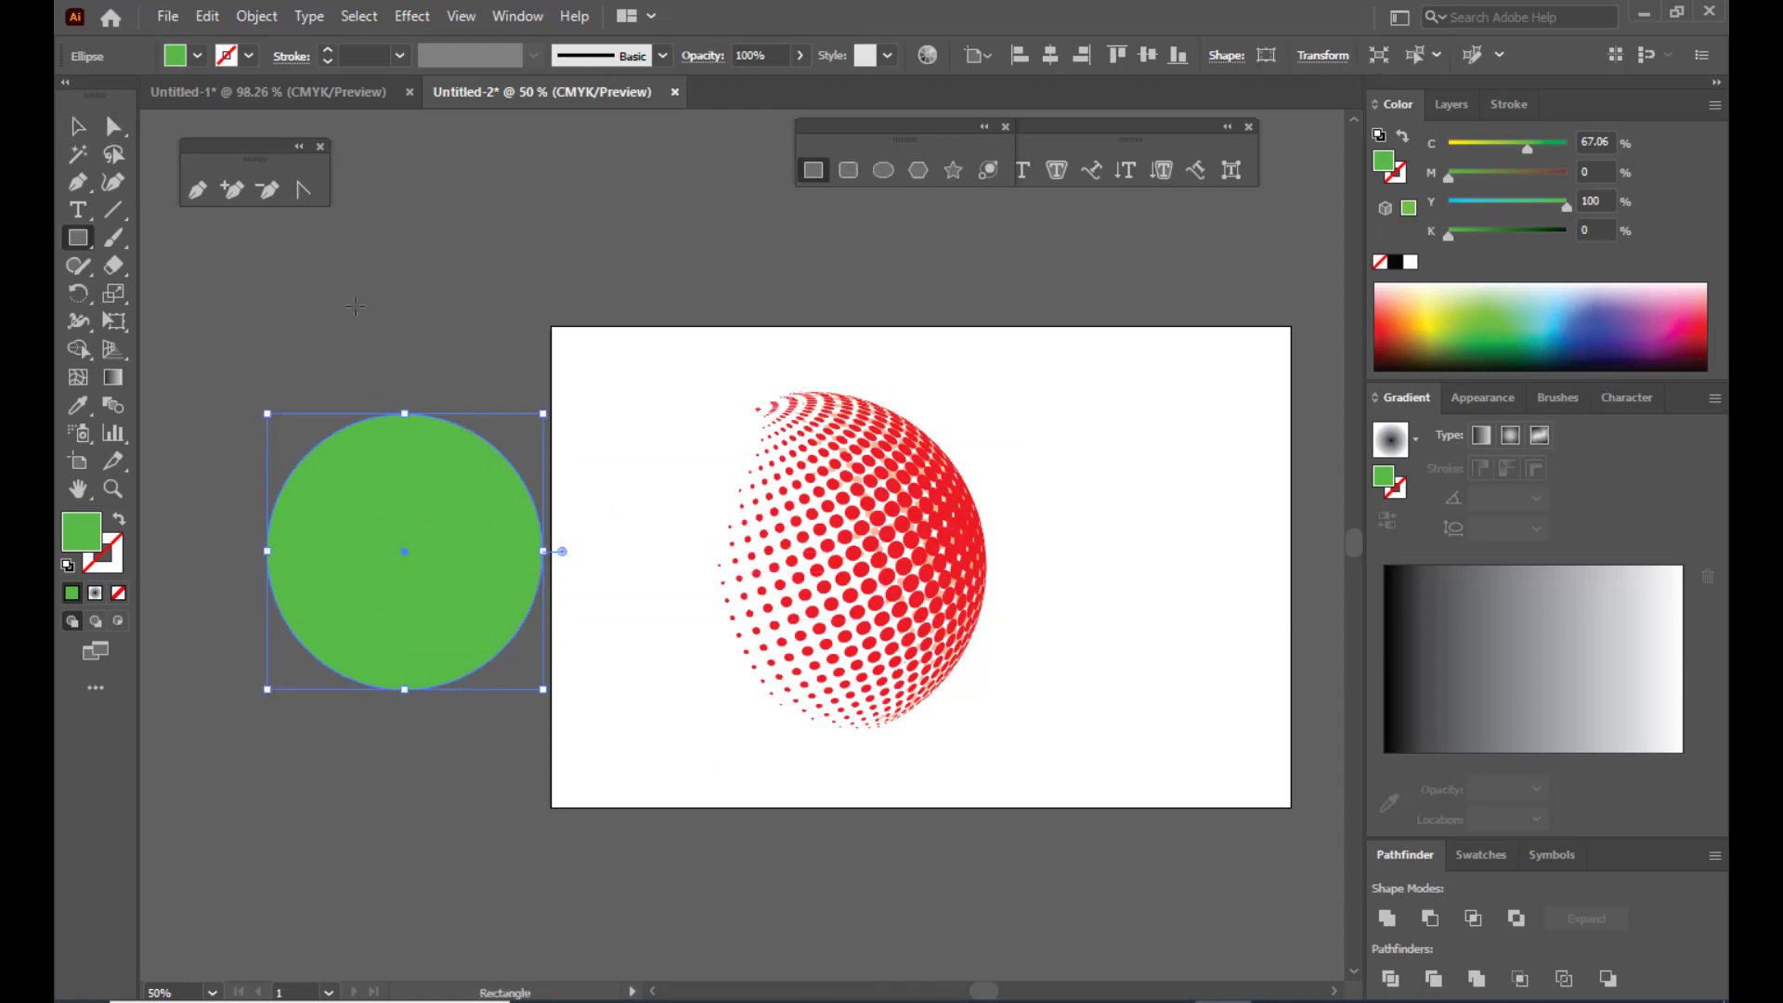
left_click_drag(405, 374, 641, 719)
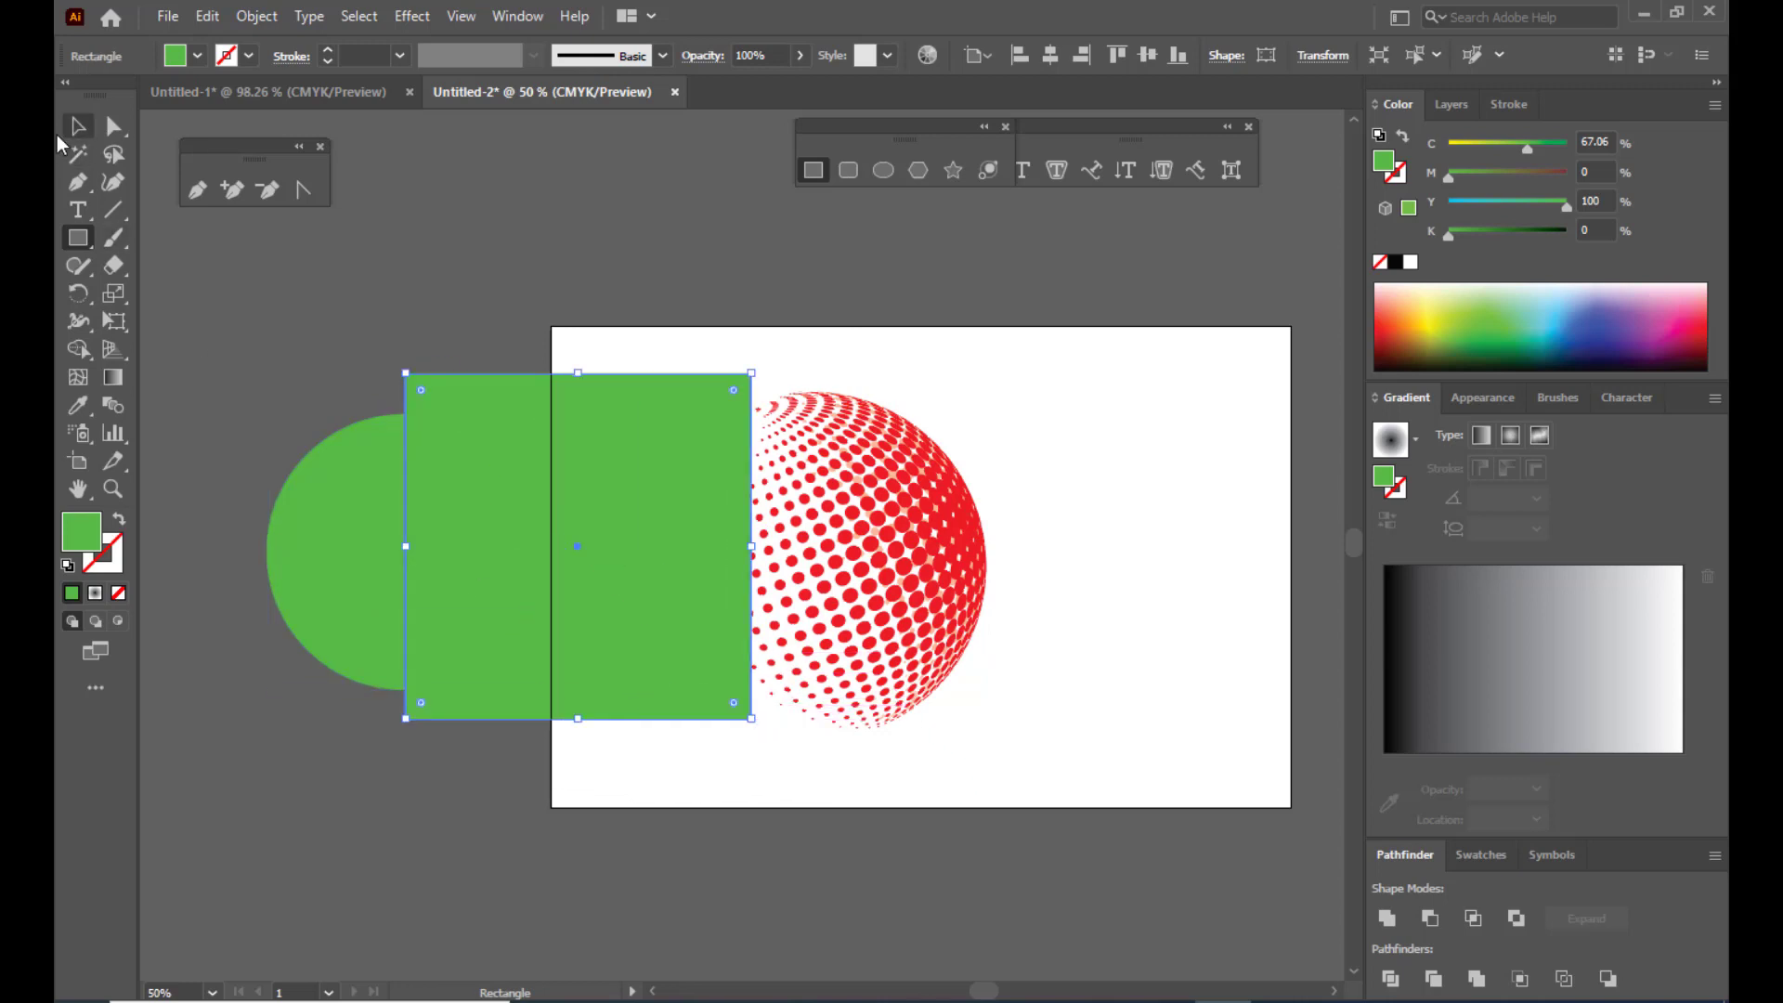
left_click(78, 130)
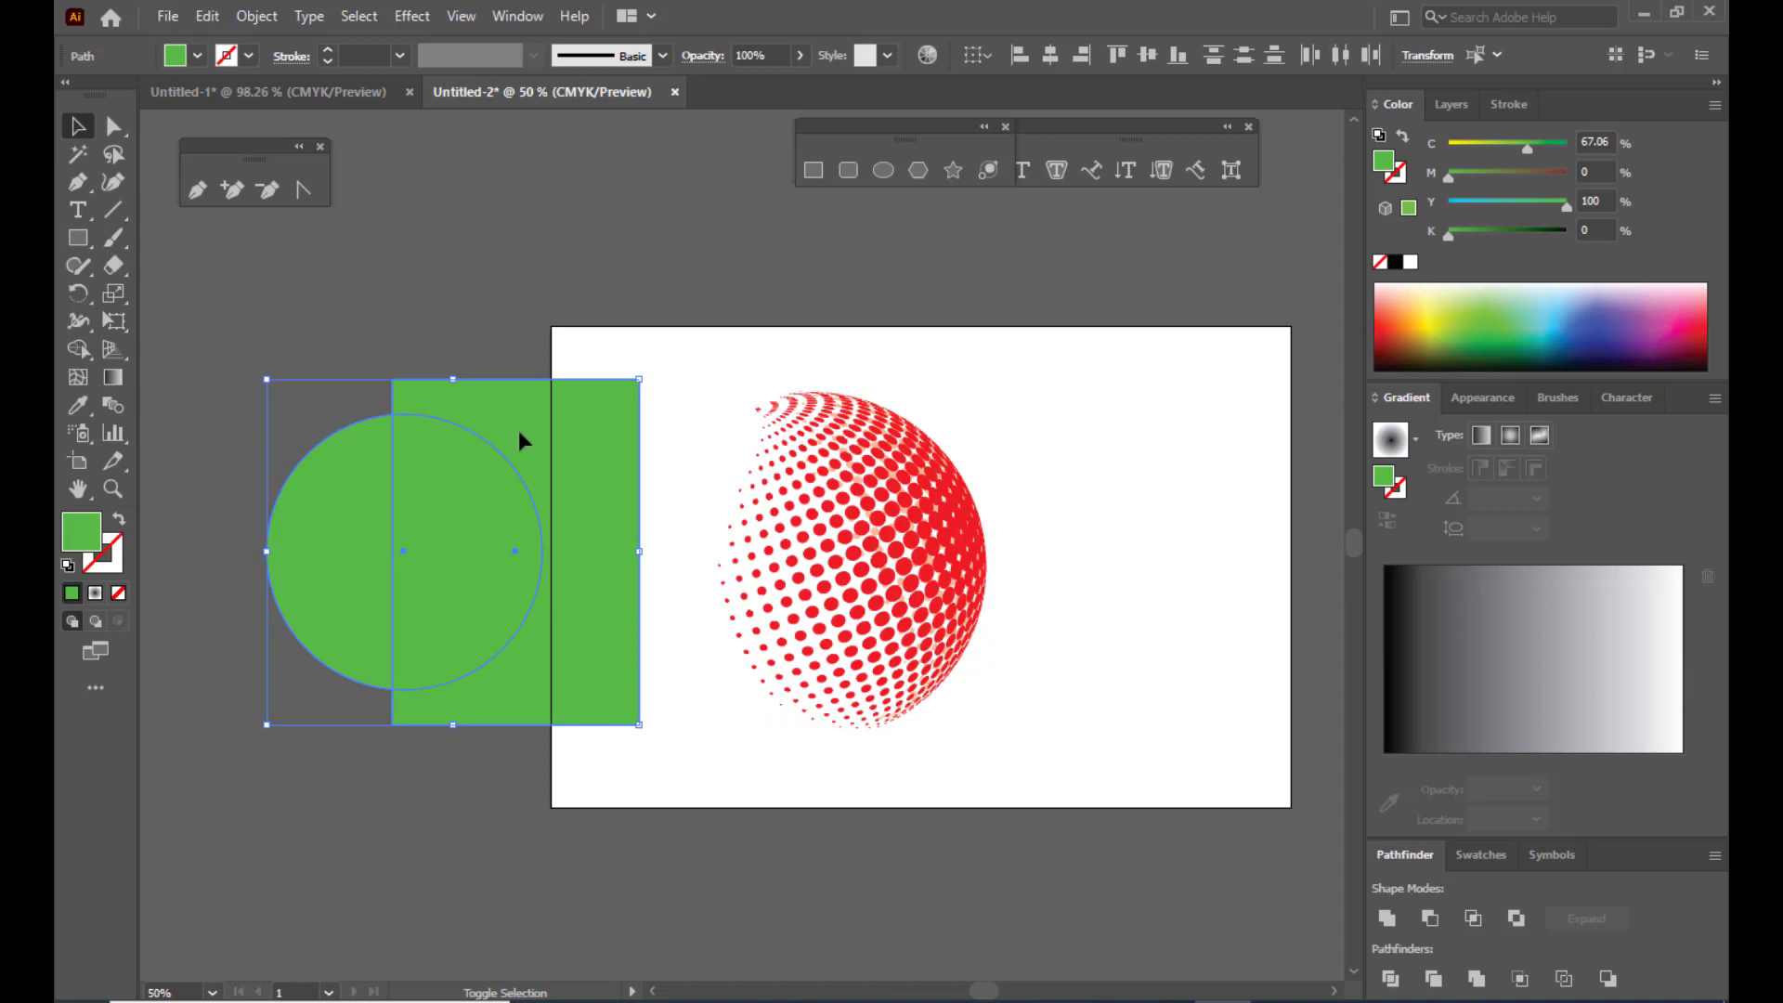
left_click(1430, 919)
left_click(547, 467)
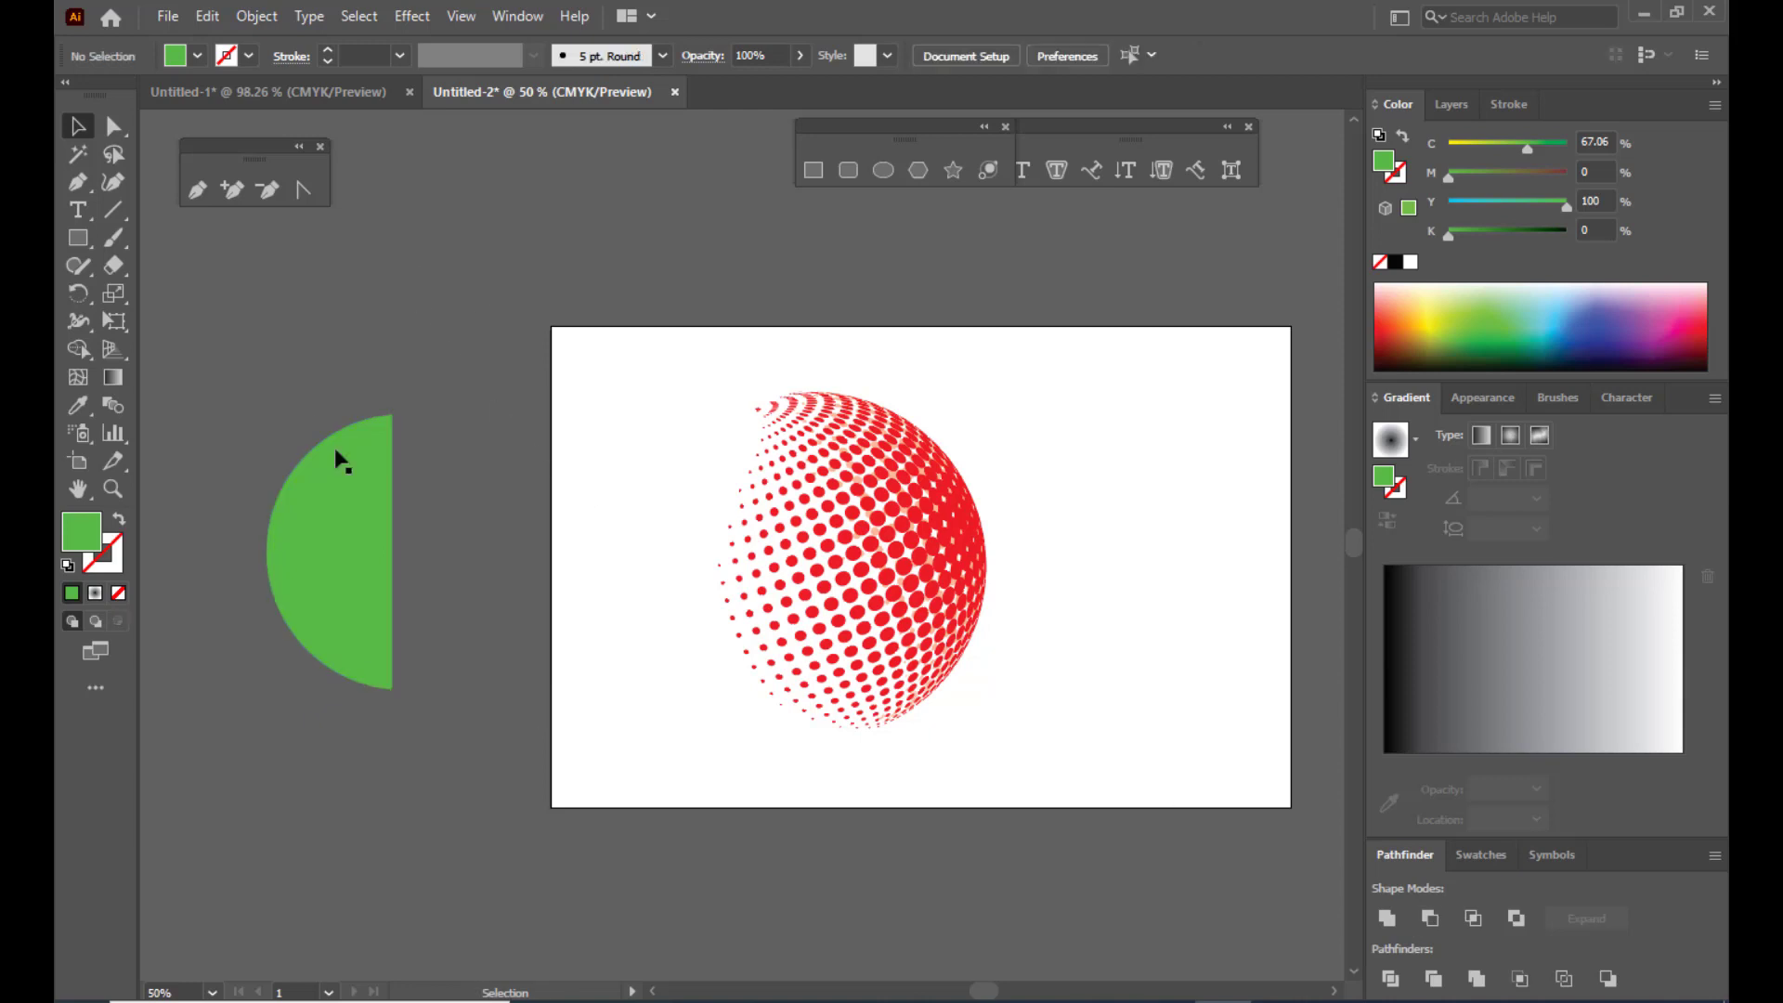
left_click_drag(356, 498, 366, 492)
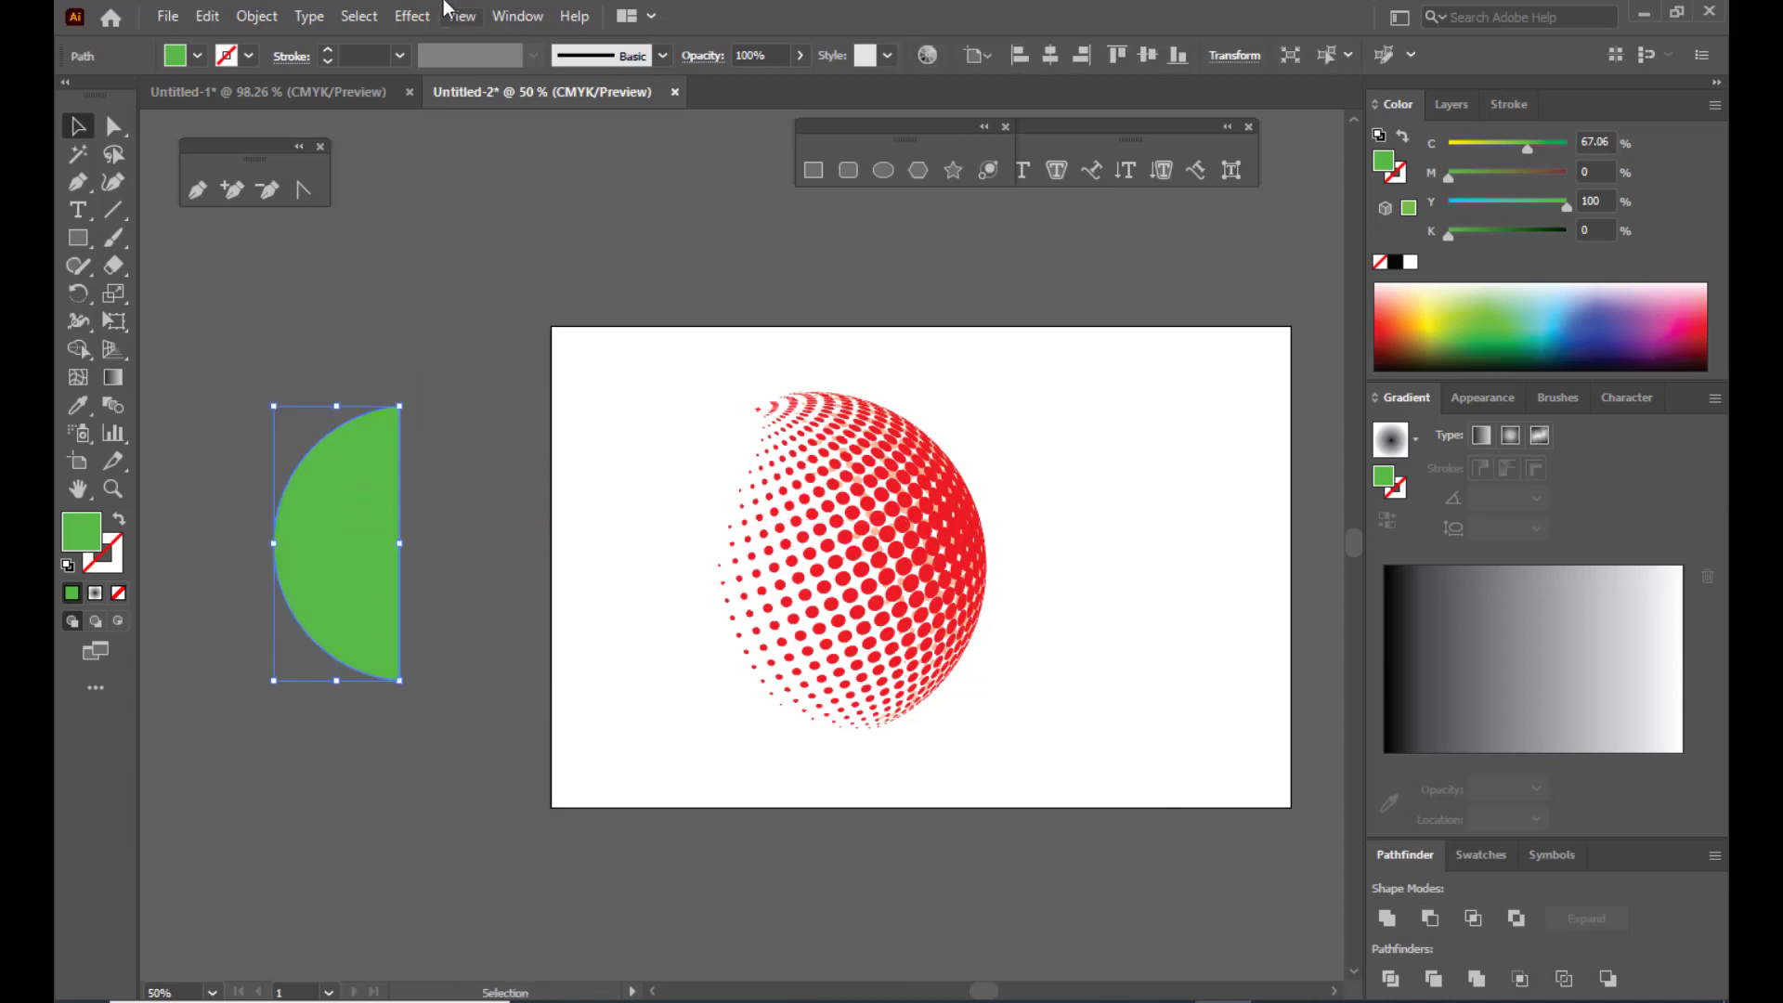
Step: Apply a 360° 3D Revolve effect to the green half circle from its Right Edge, with Plastic Shading
left_click(414, 16)
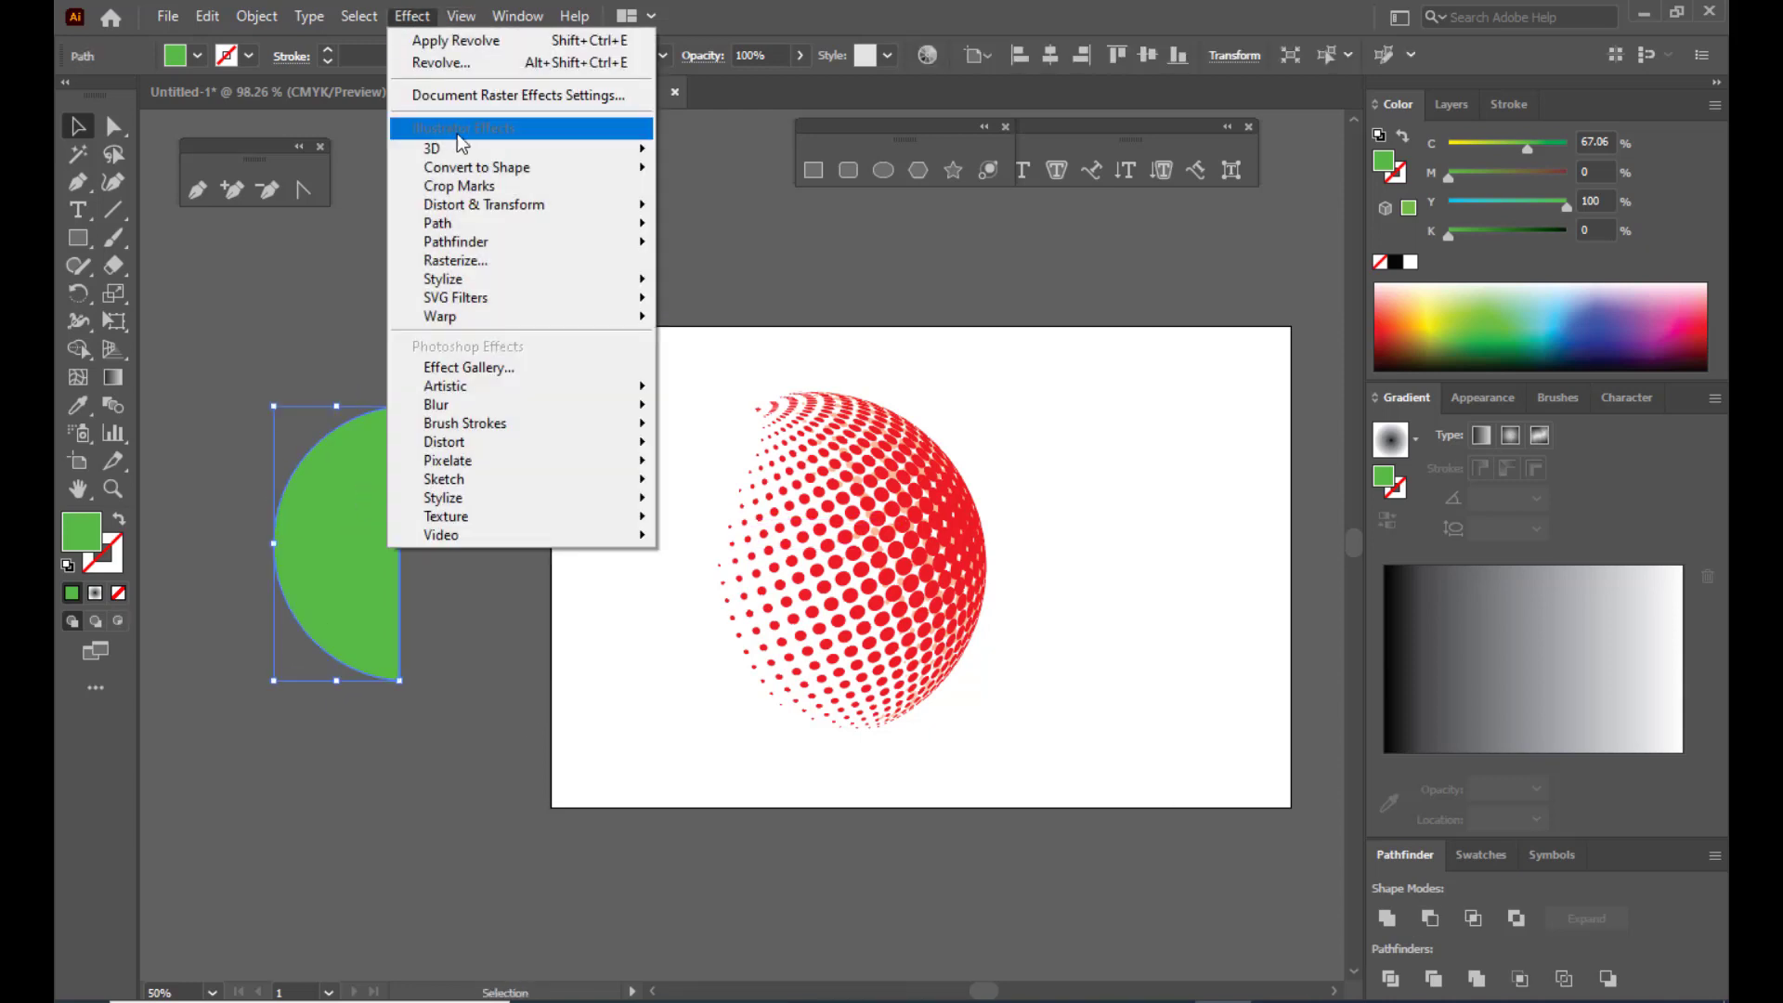
mouse_move(462, 149)
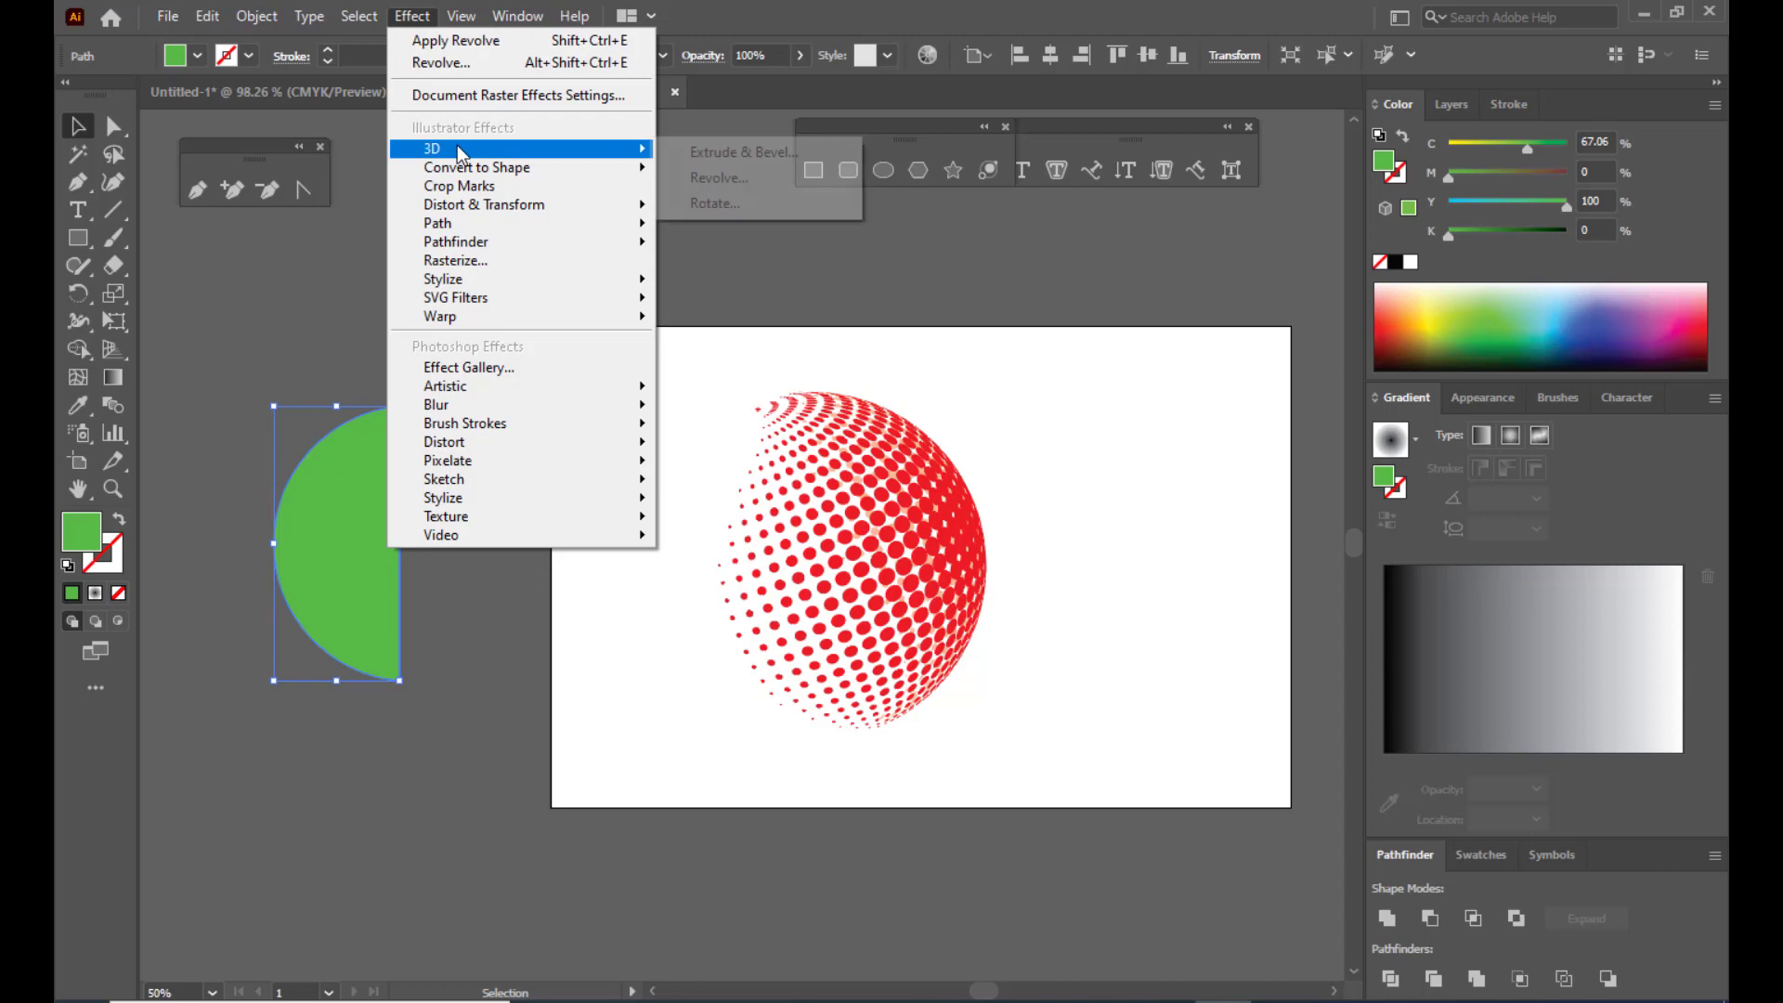
left_click(734, 181)
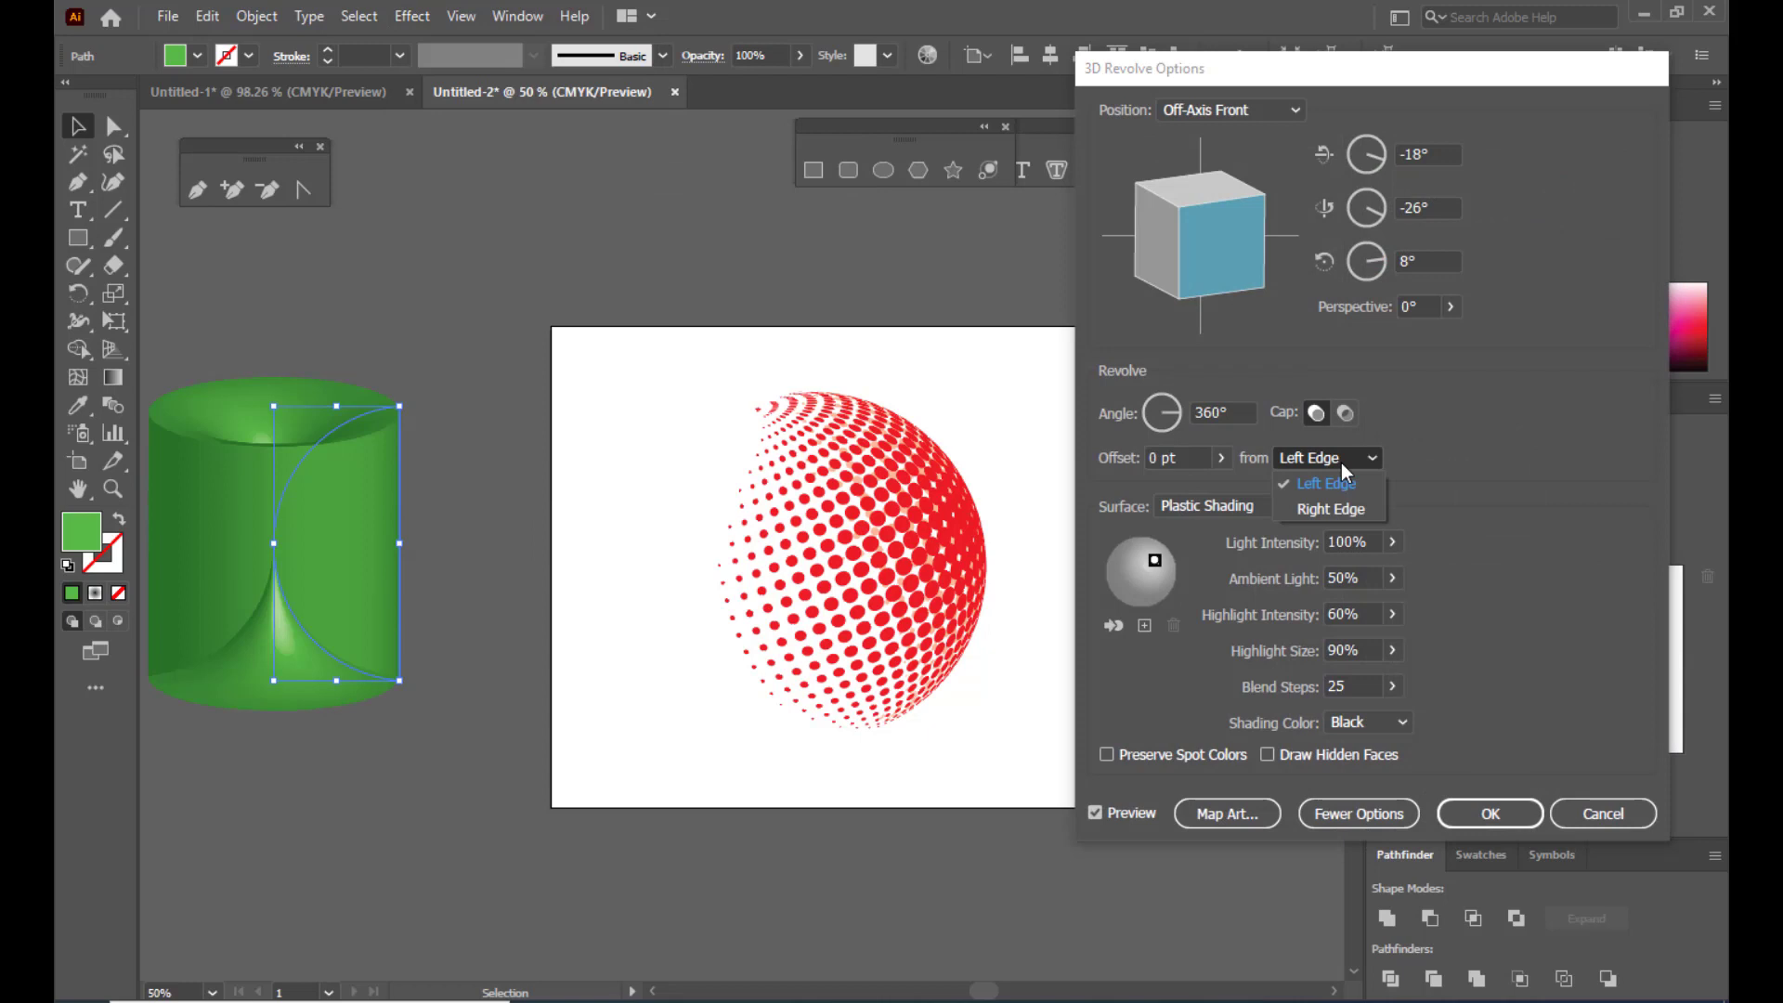
left_click(1328, 513)
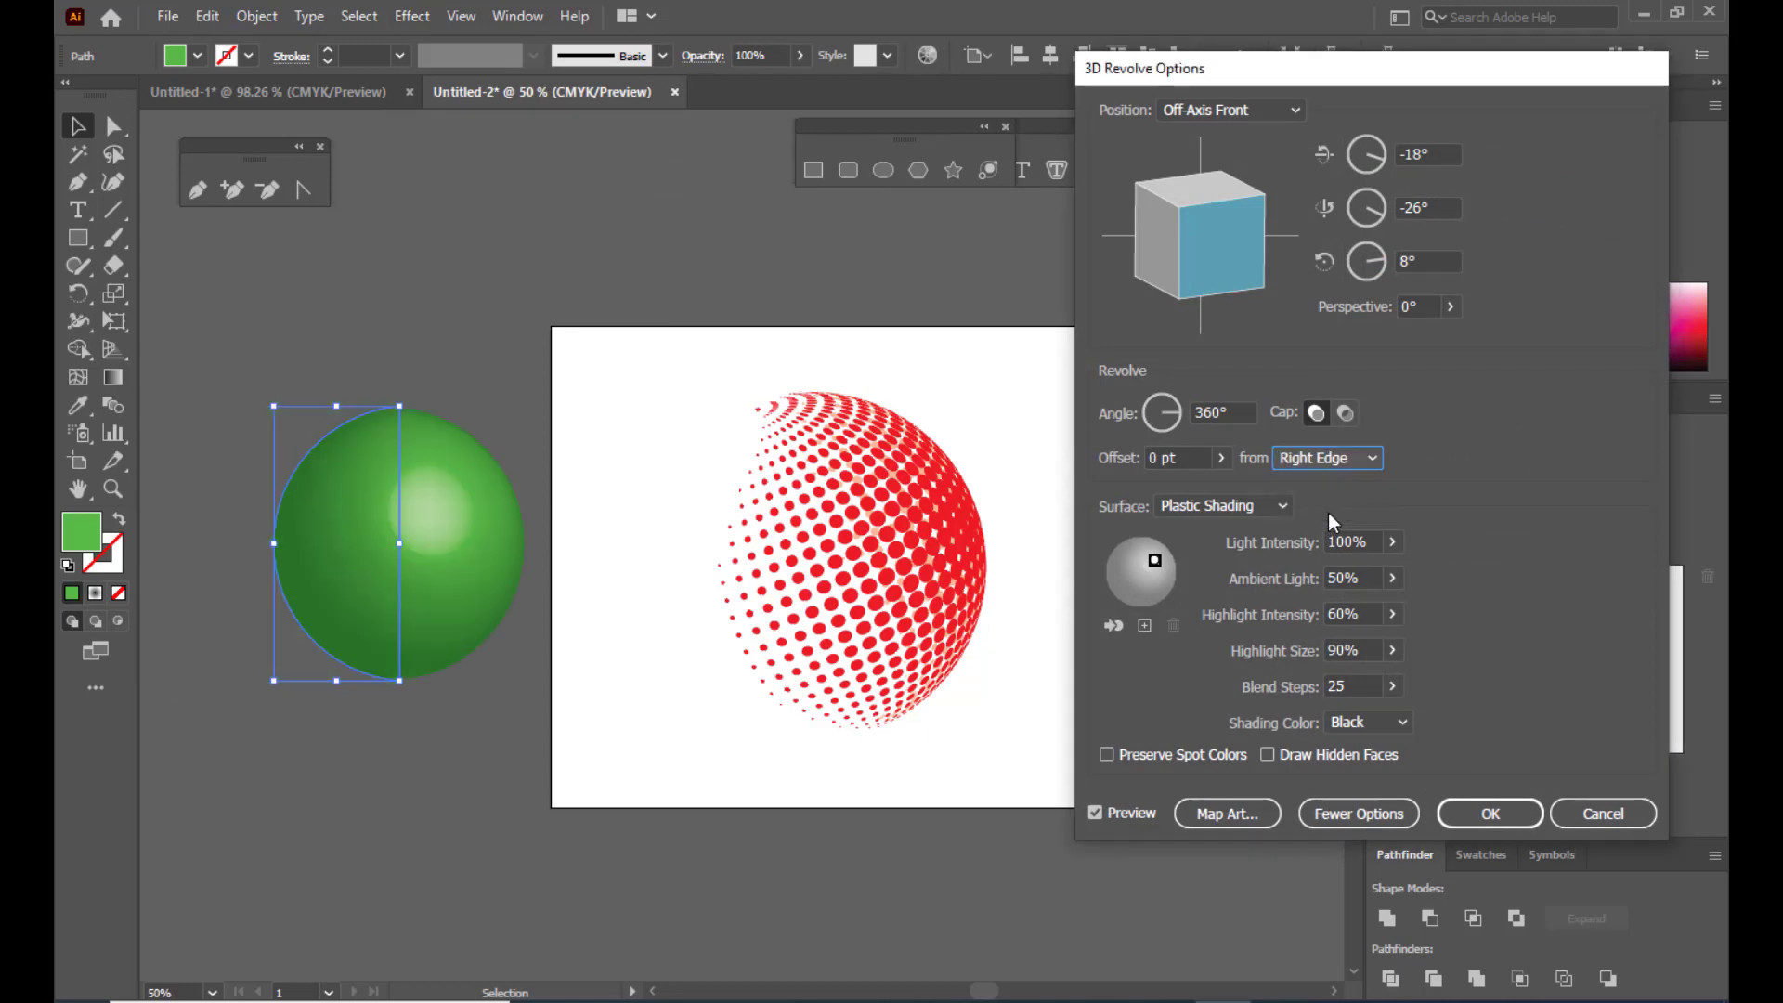
left_click(1498, 810)
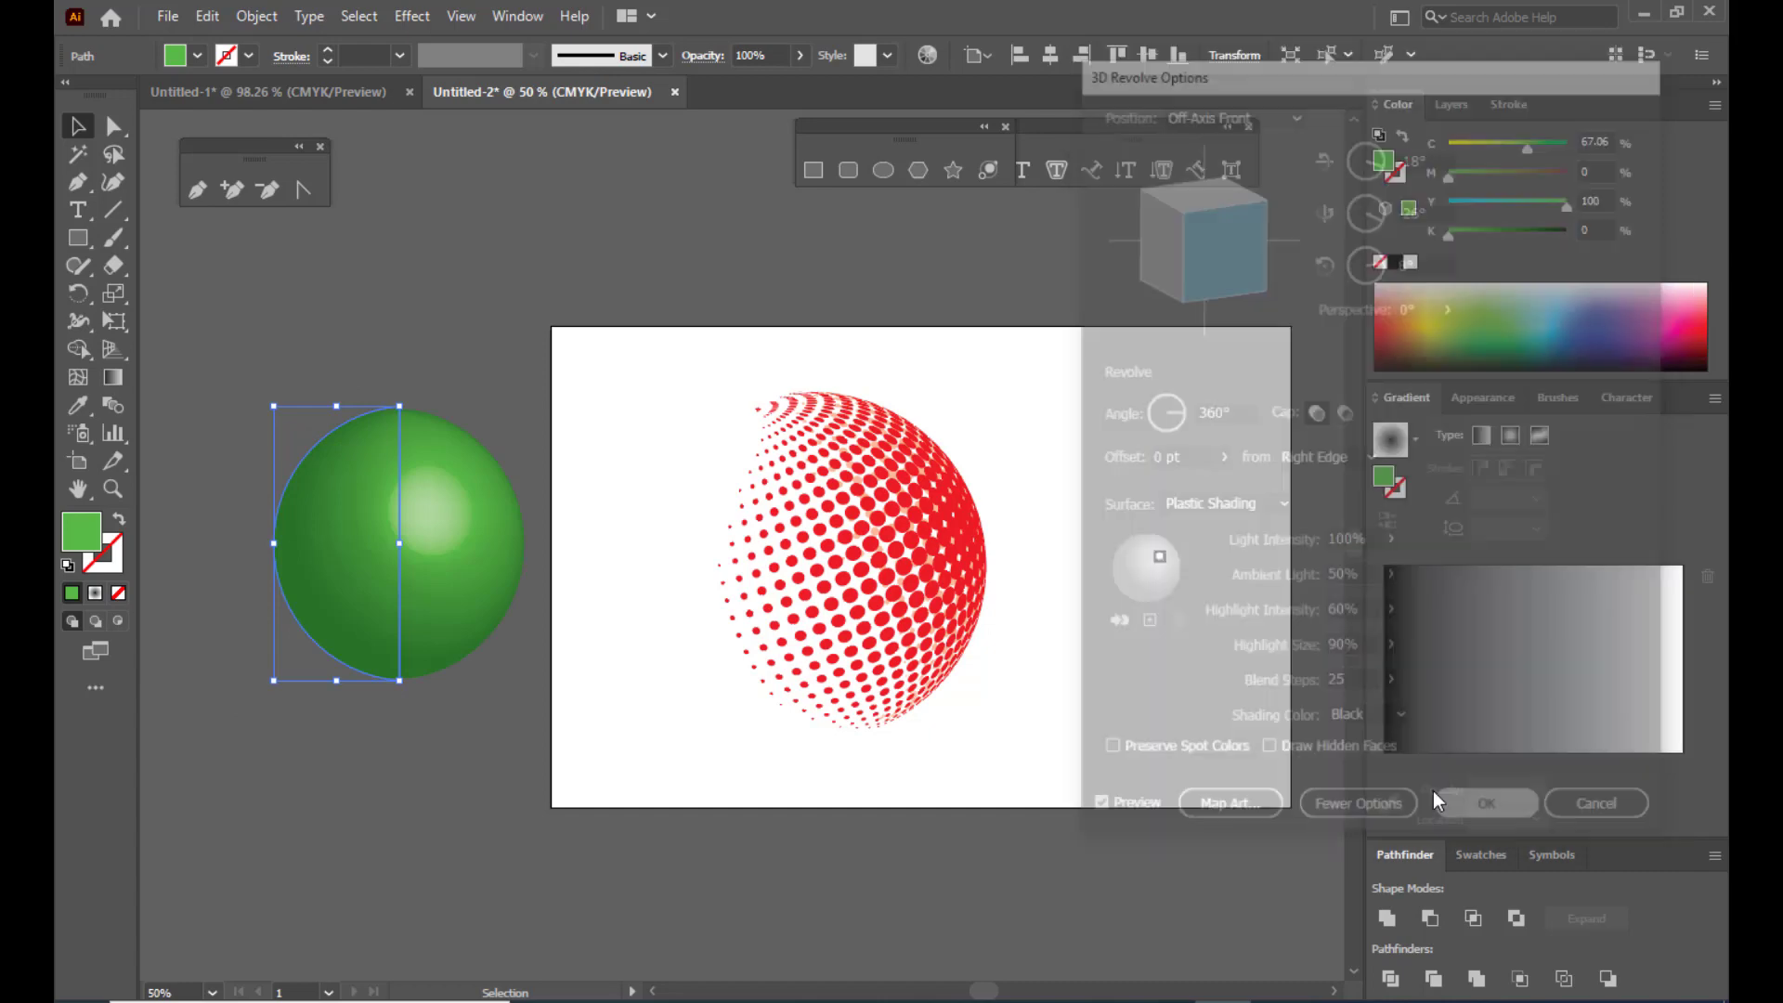
left_click(427, 281)
Step: Expand the appearance of the revolved green sphere
left_click(415, 536)
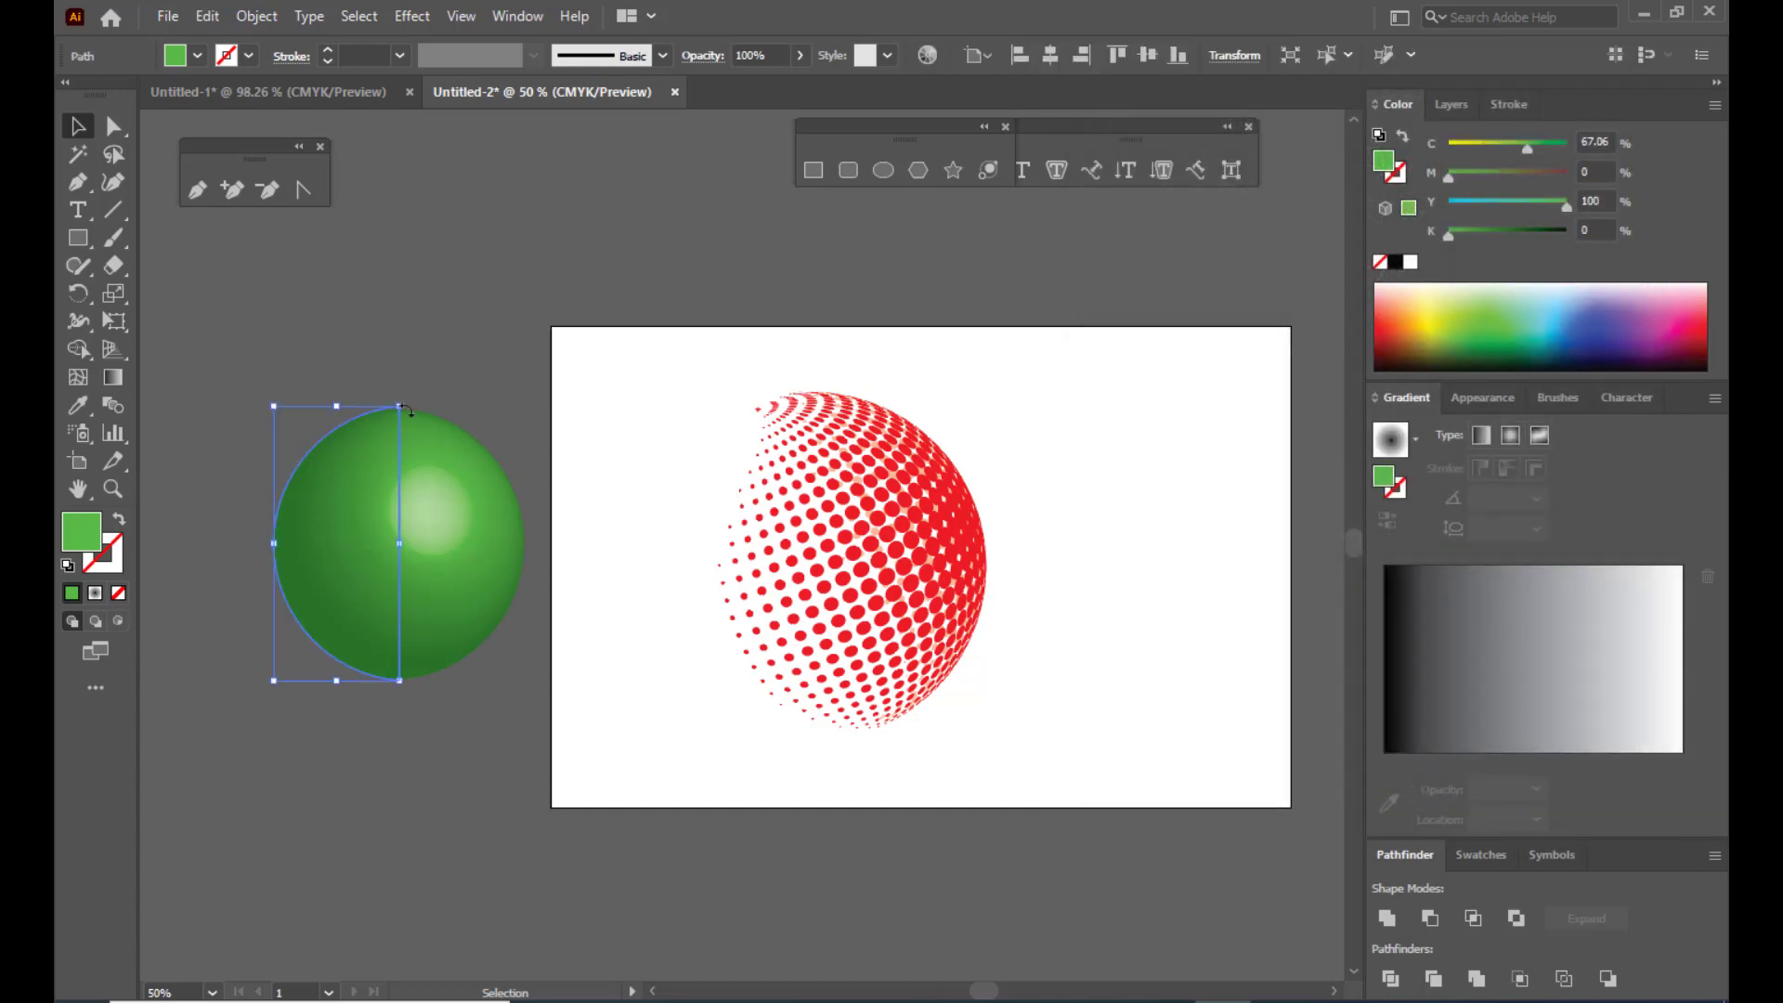
left_click(255, 16)
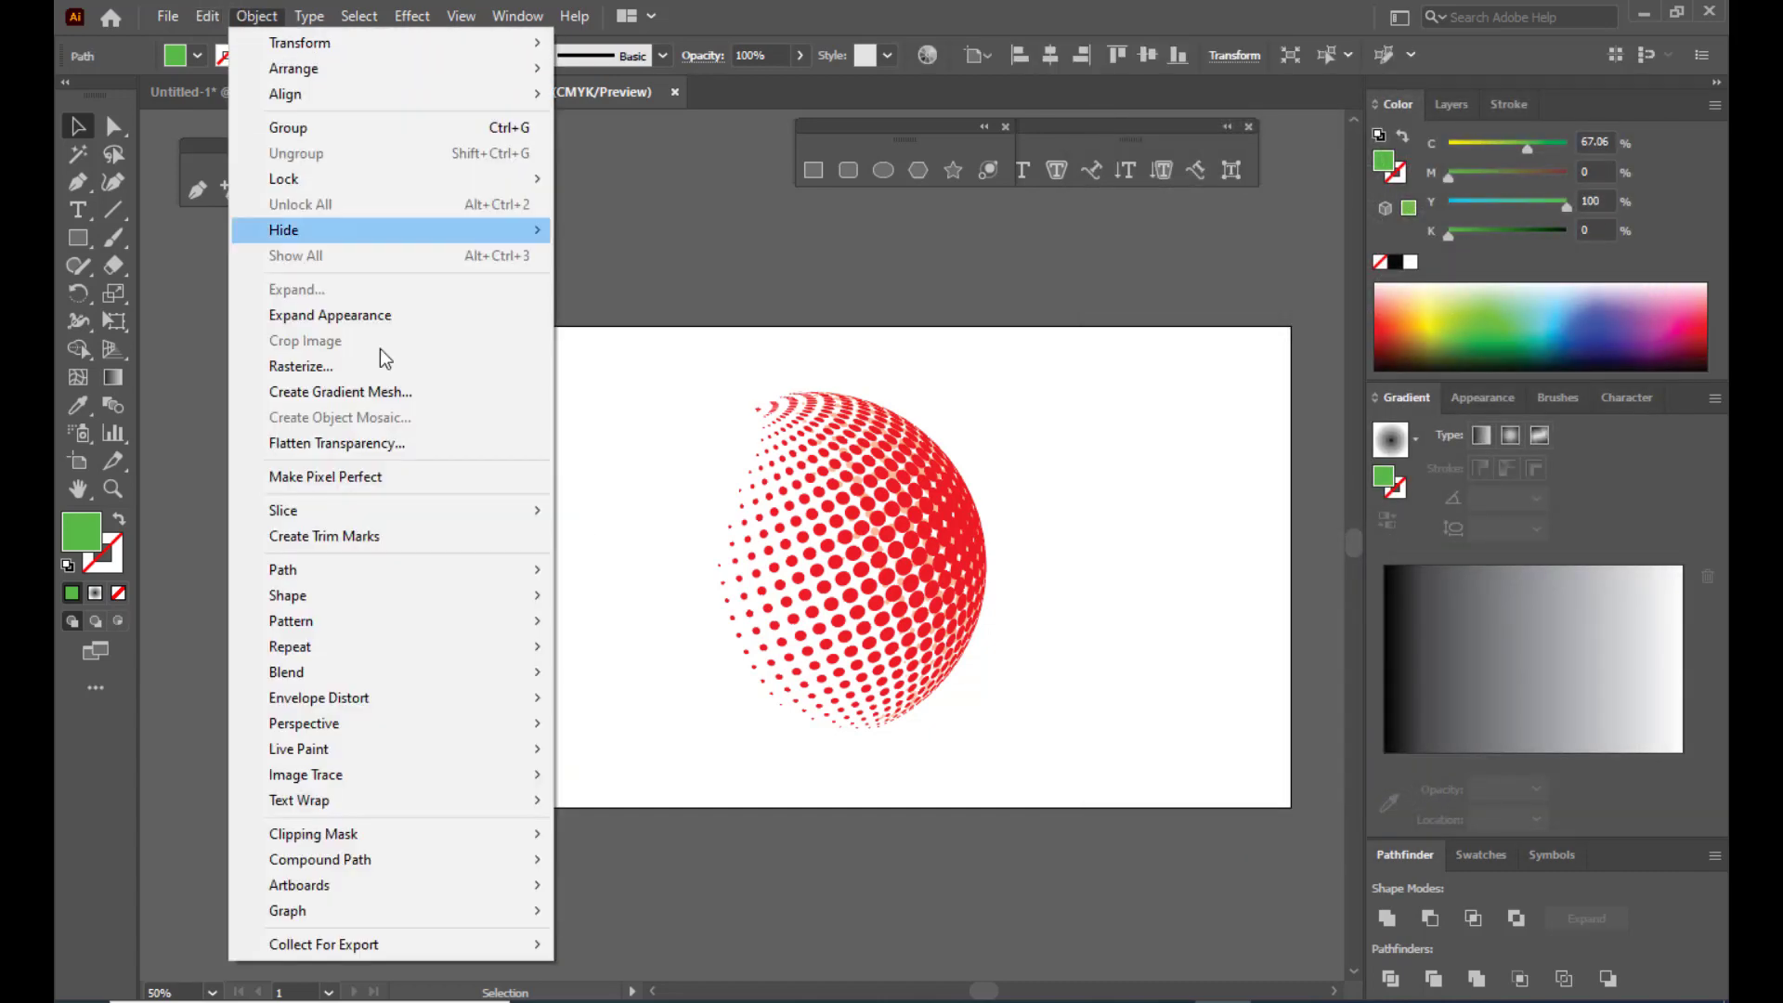
left_click(376, 315)
left_click(878, 382)
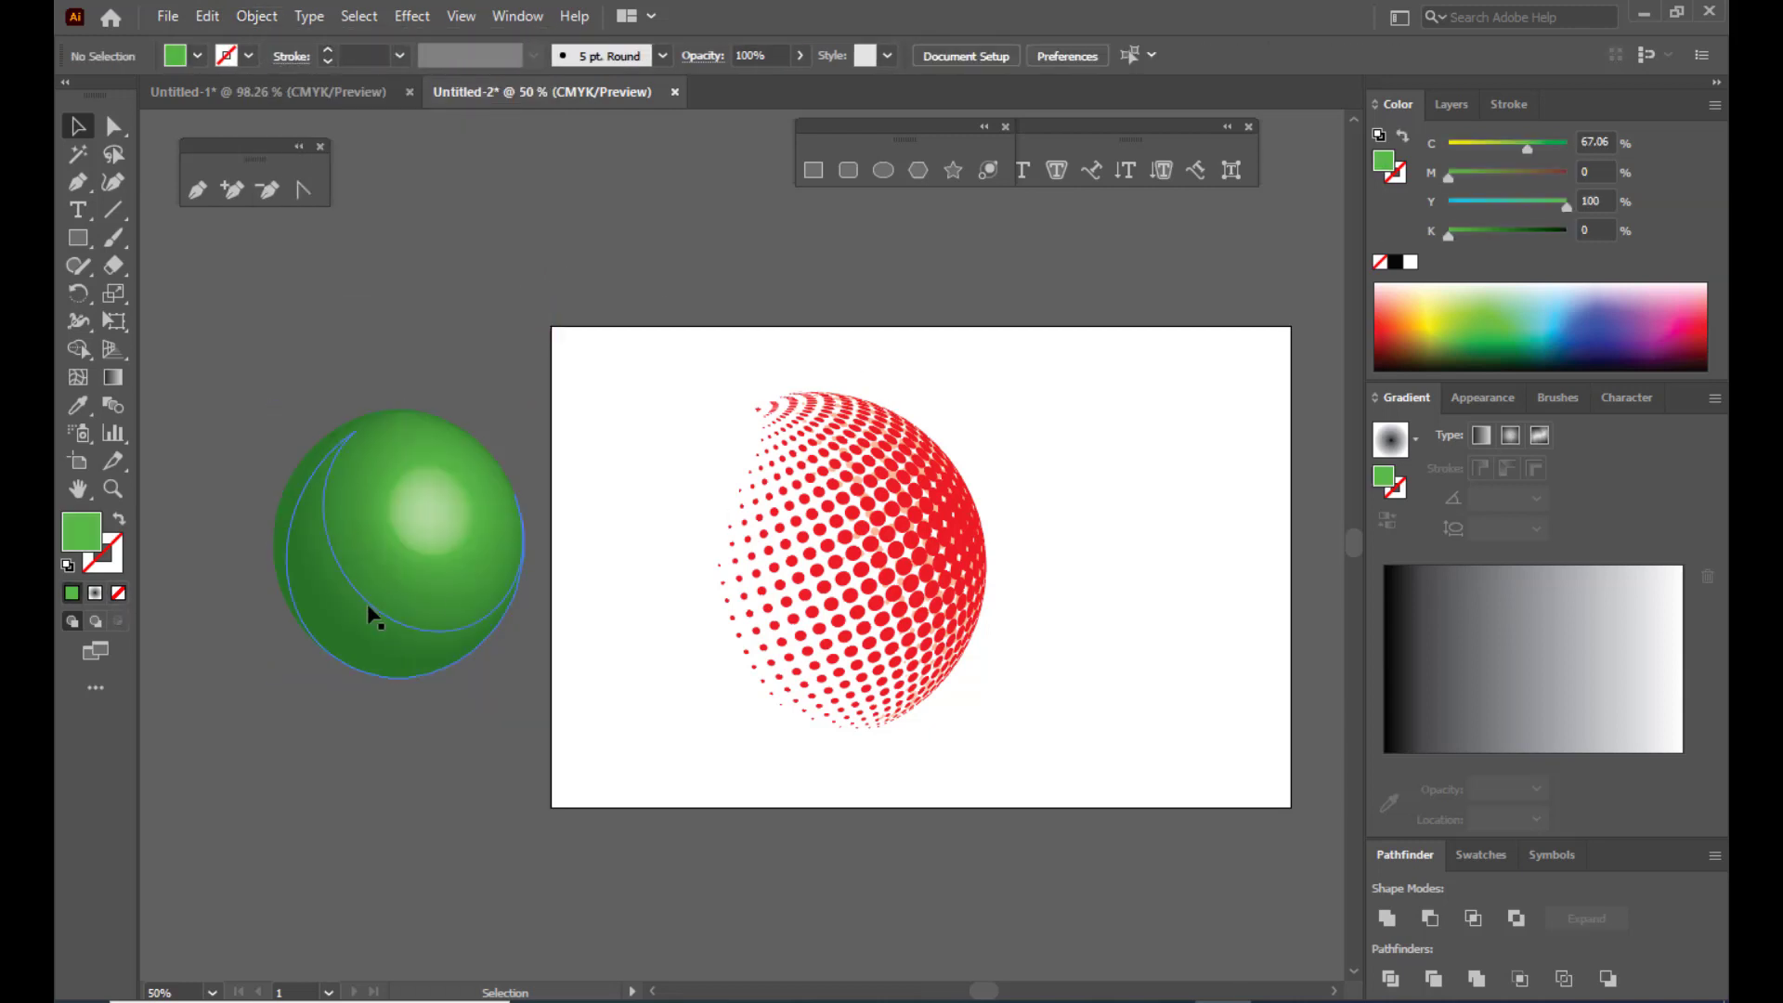
Step: Move the expanded green sphere right and down so it overlaps the artboard's left edge beside the dot sphere
left_click(436, 540)
left_click_drag(433, 513, 461, 518)
left_click(457, 310)
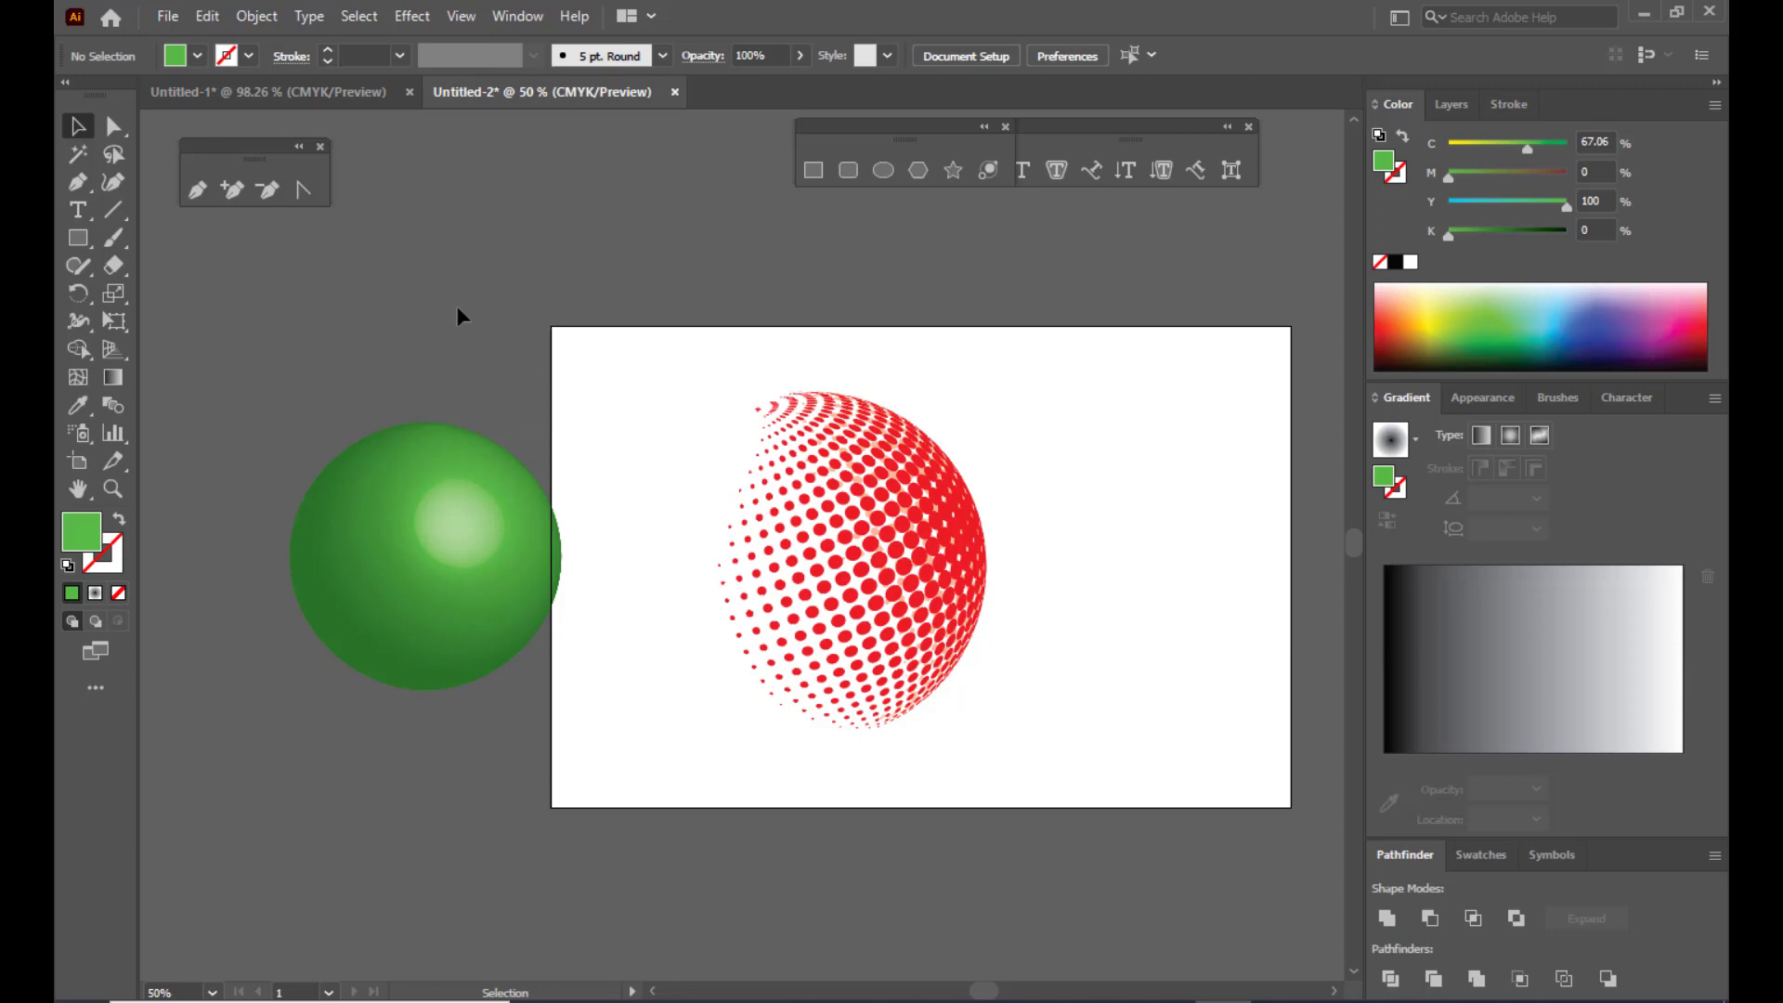
left_click_drag(416, 513, 585, 548)
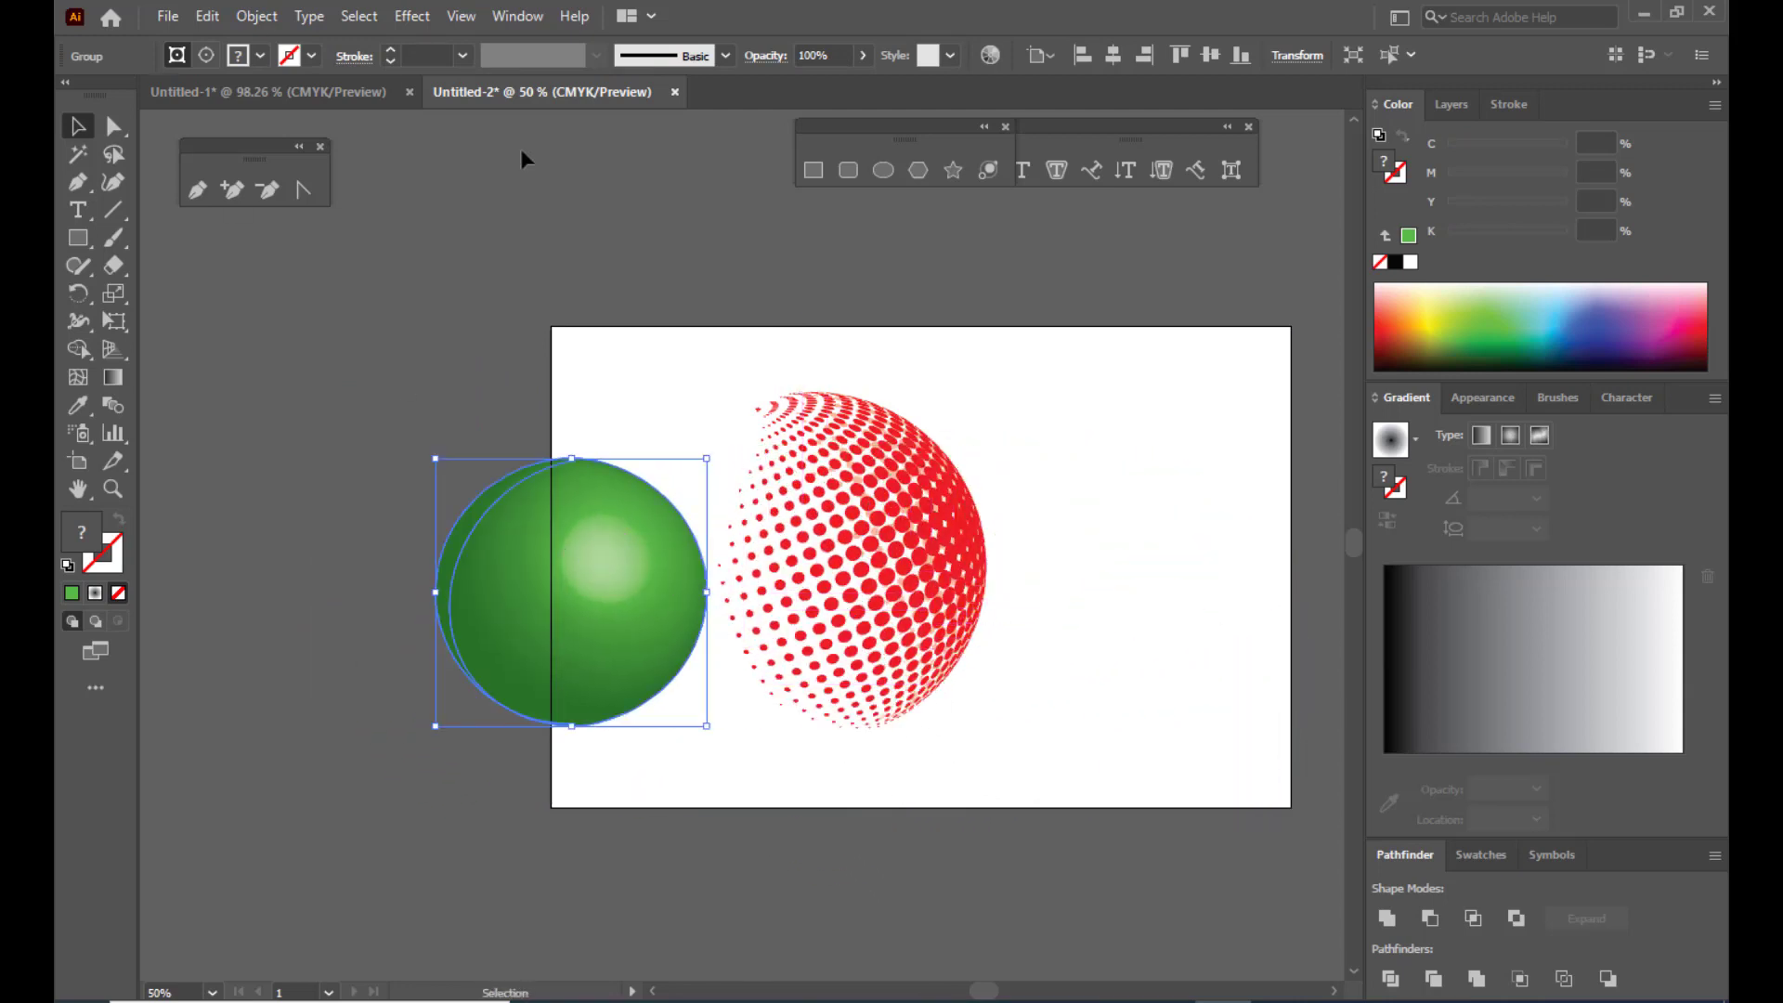
Step: Lower the green sphere's opacity to 75%
left_click(864, 55)
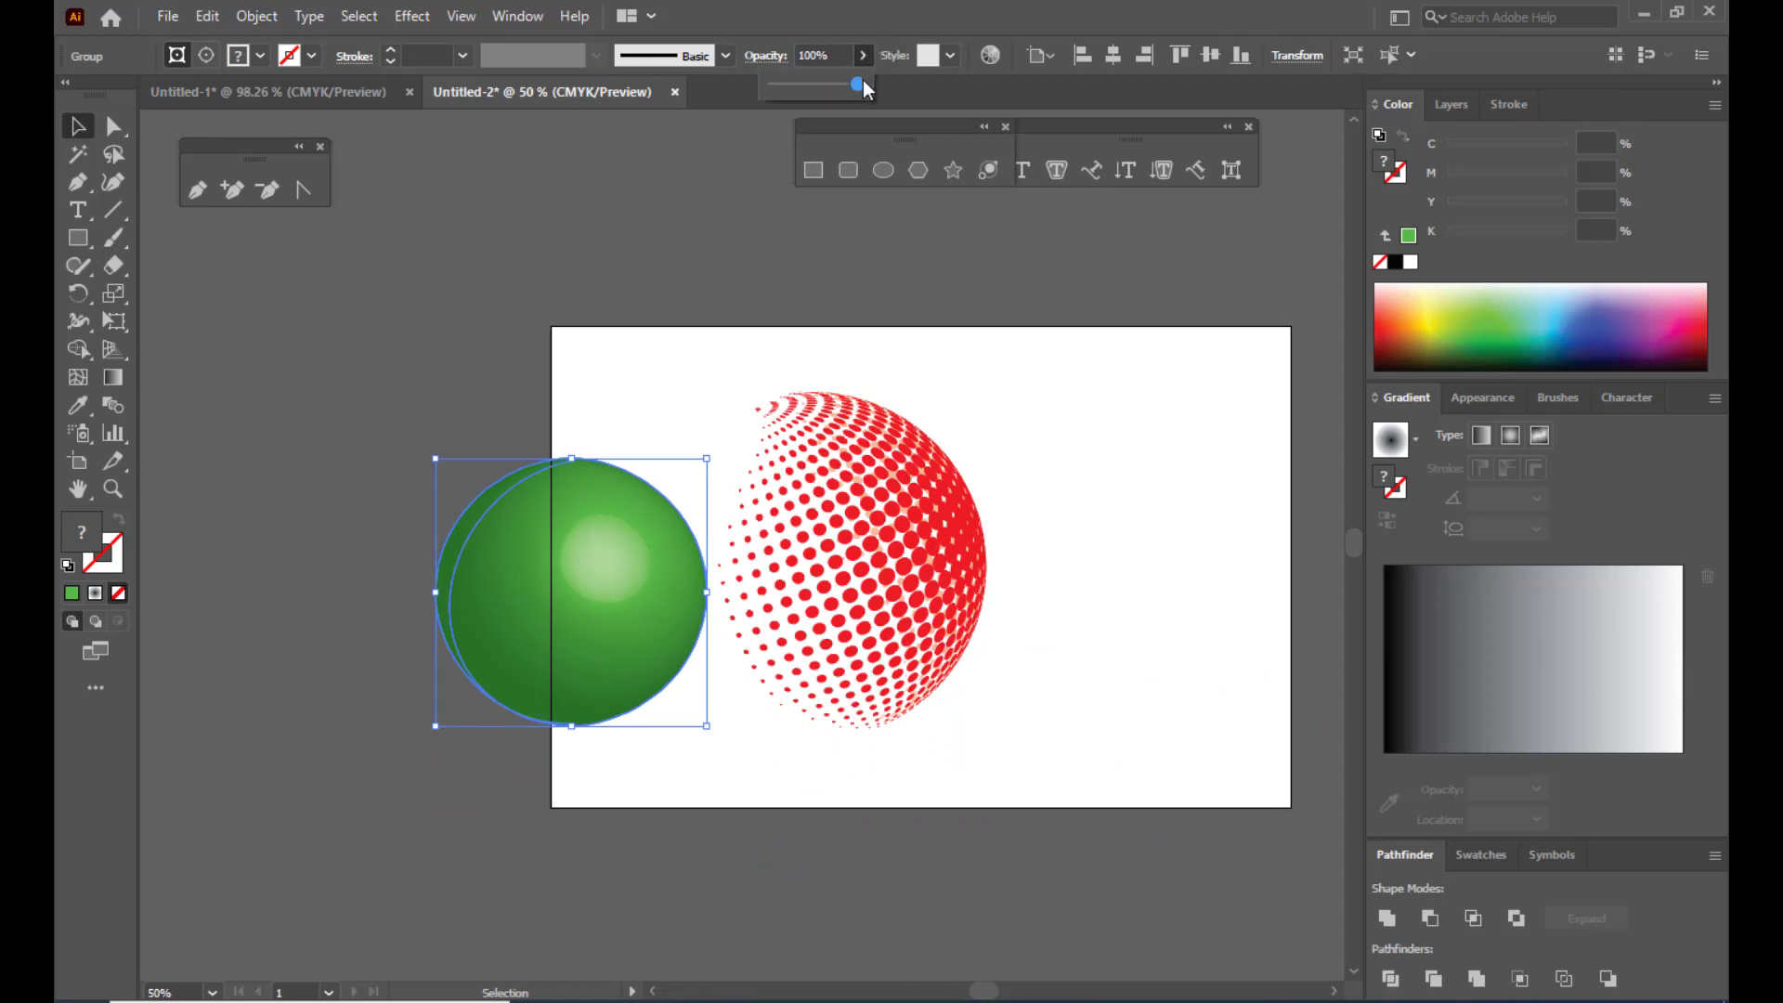
left_click_drag(845, 82, 836, 82)
left_click(675, 447)
left_click(644, 568)
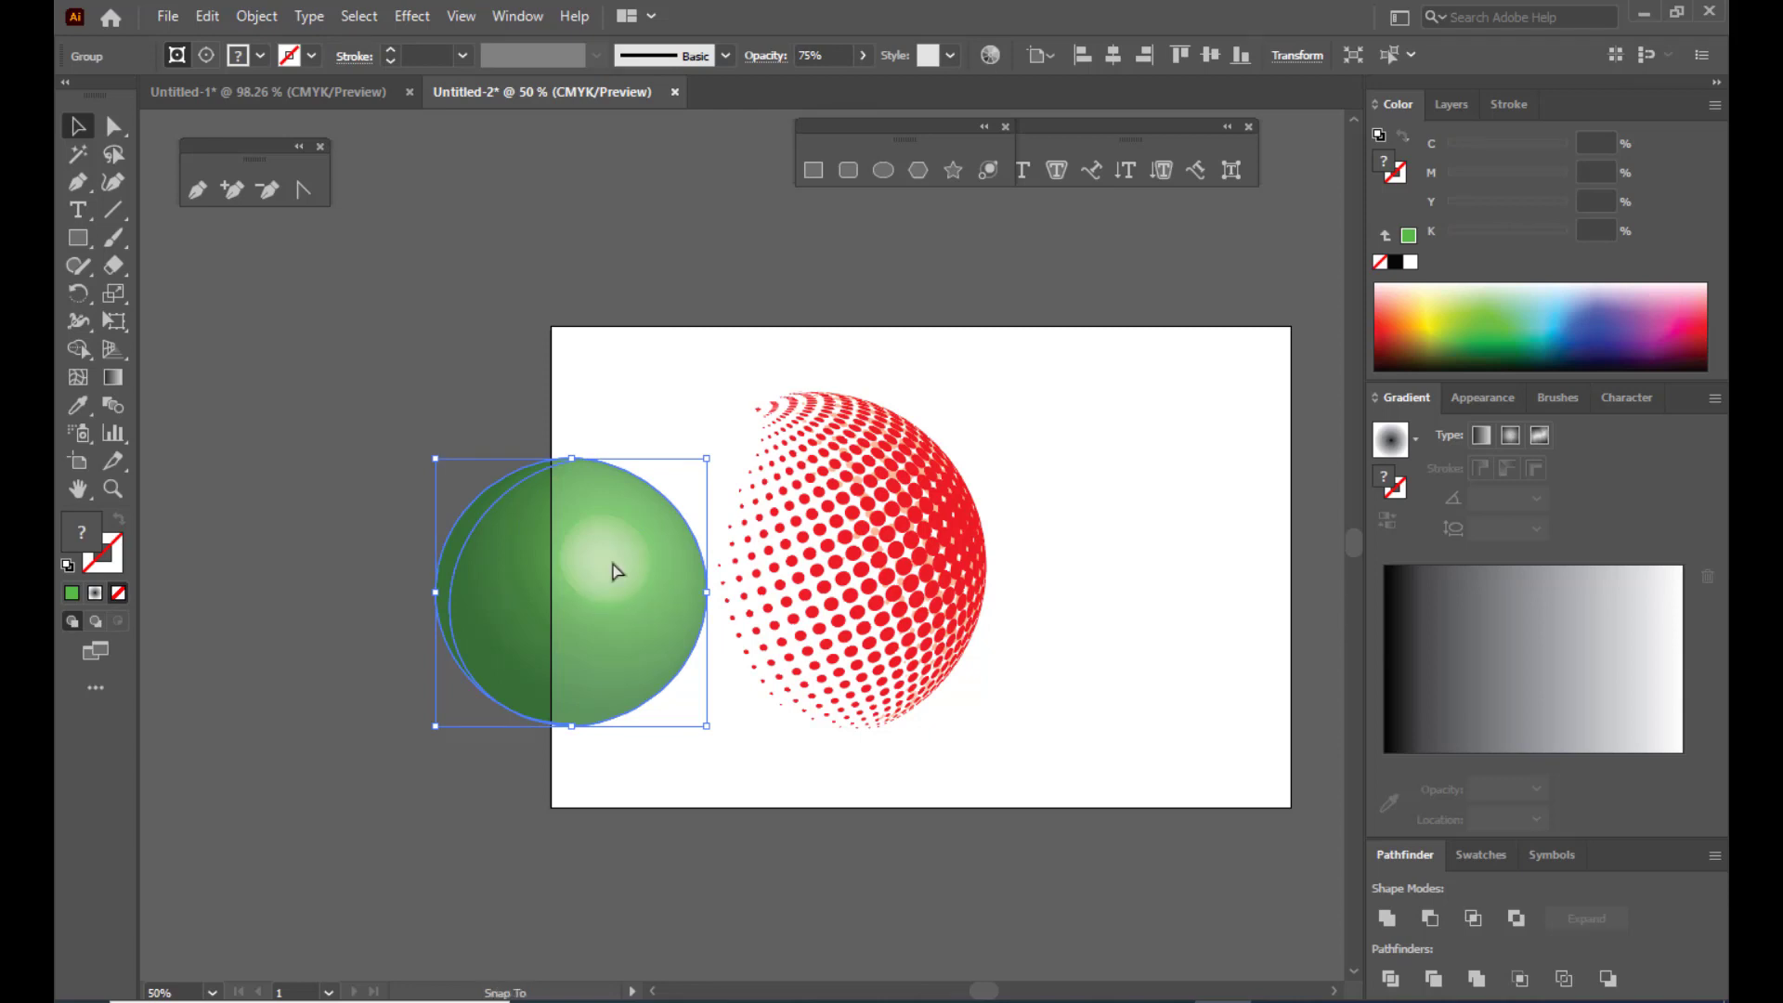
Step: Move the translucent green sphere onto the red dot sphere and send it backward behind the dots
left_click_drag(618, 571, 841, 548)
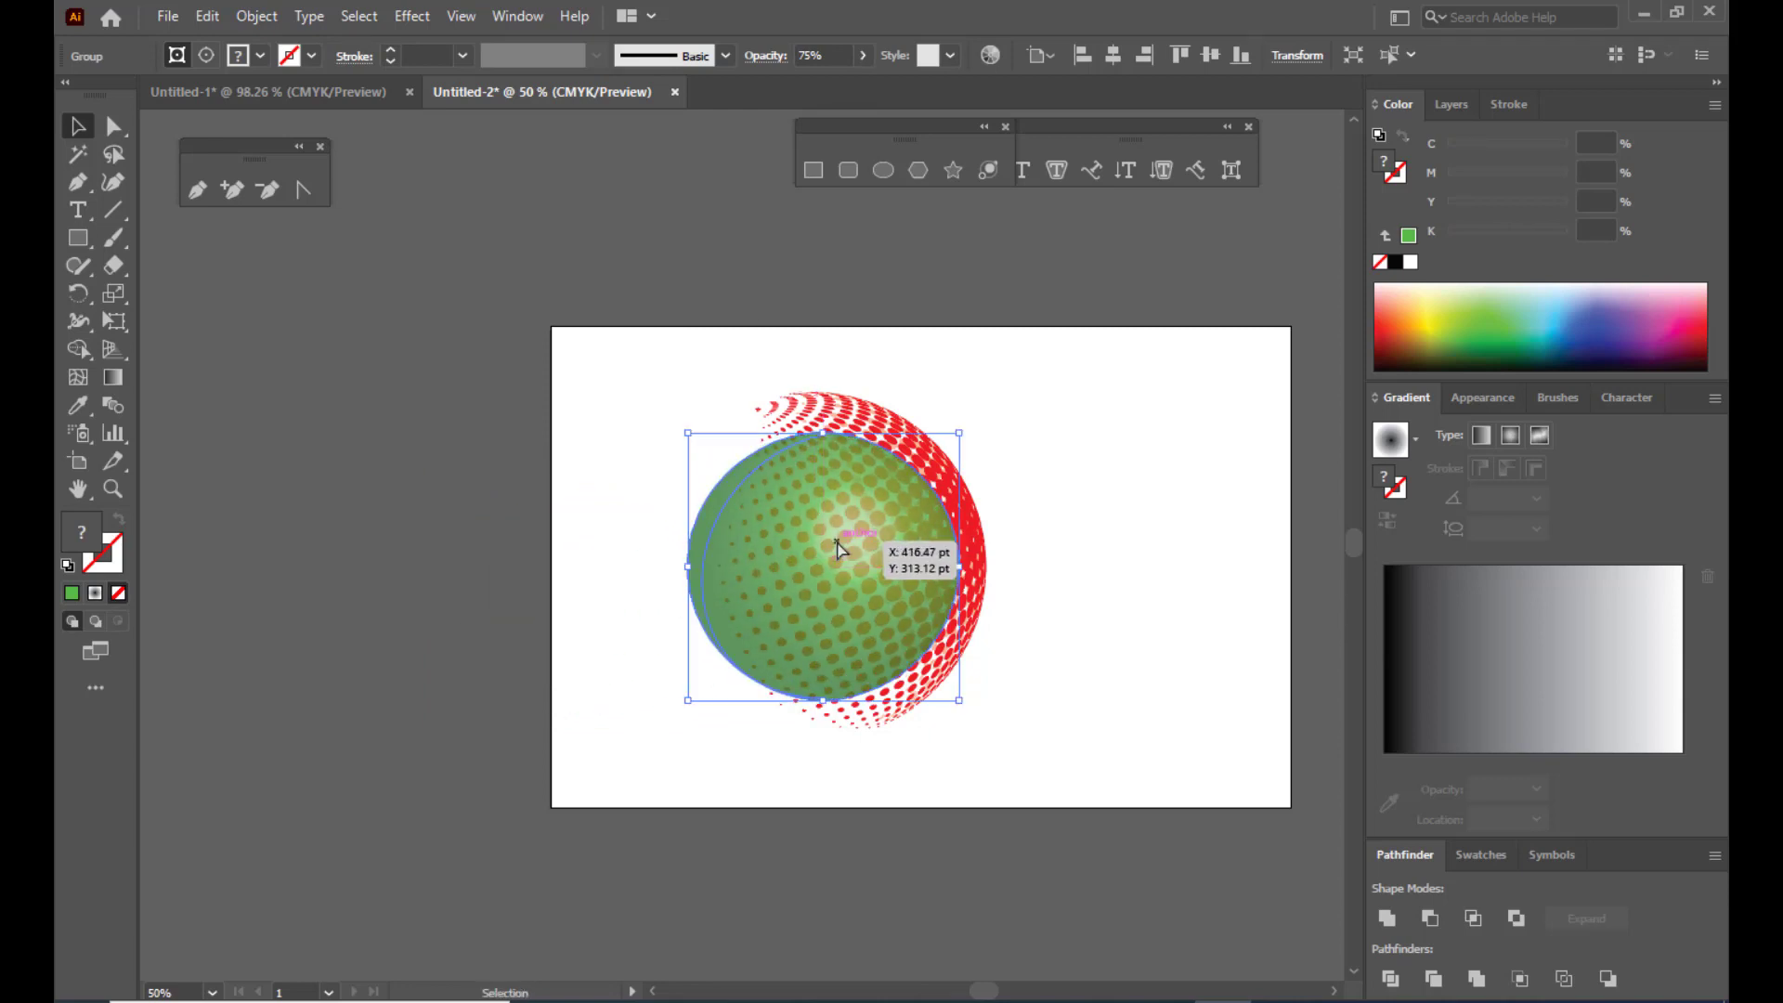
right_click(841, 545)
mouse_move(933, 829)
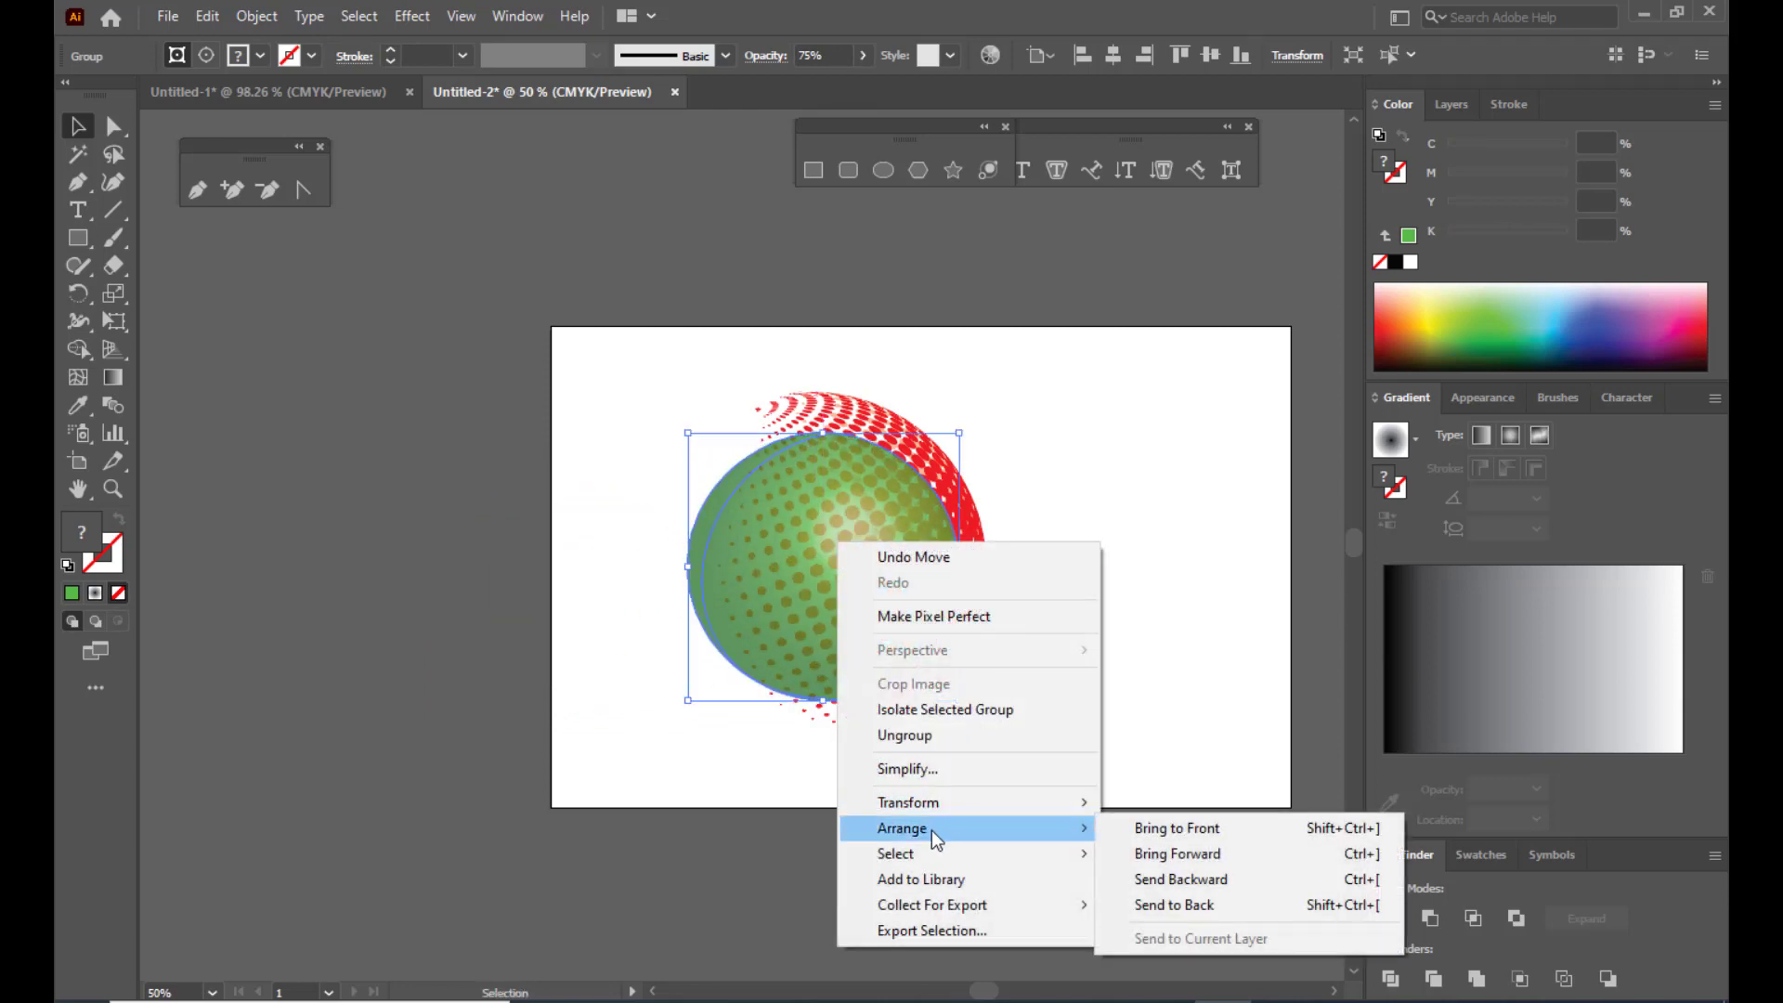
left_click(1221, 878)
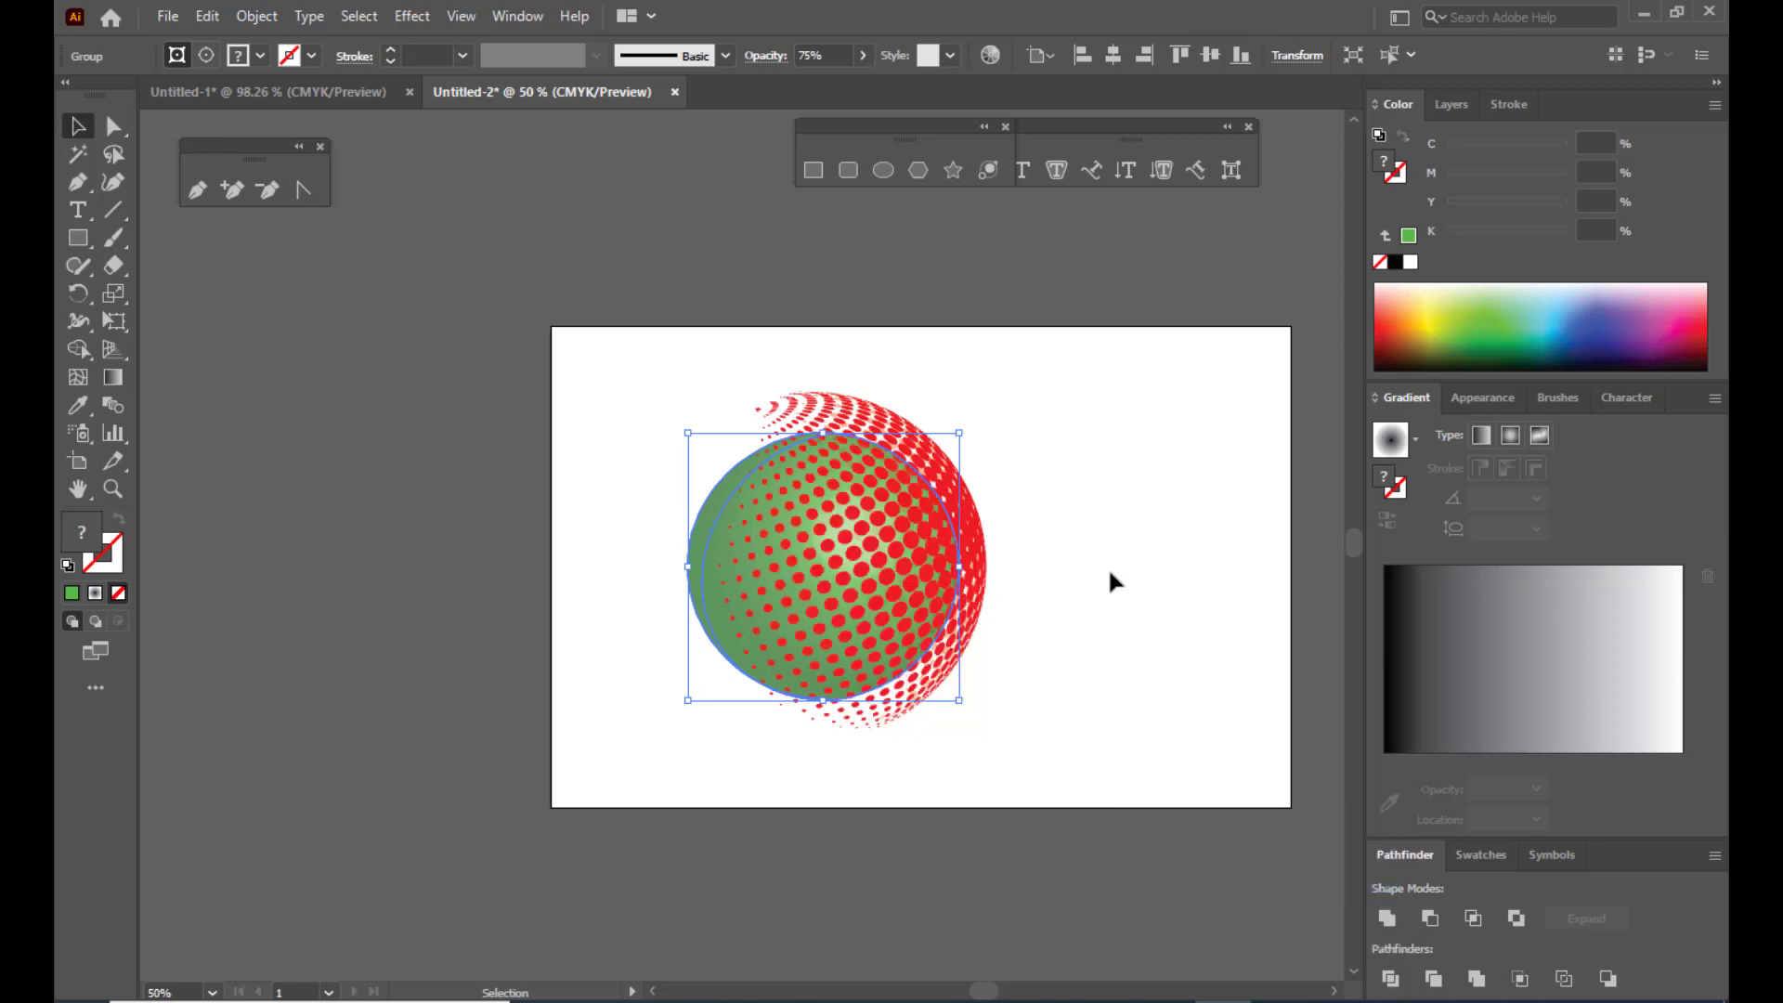
left_click(1126, 455)
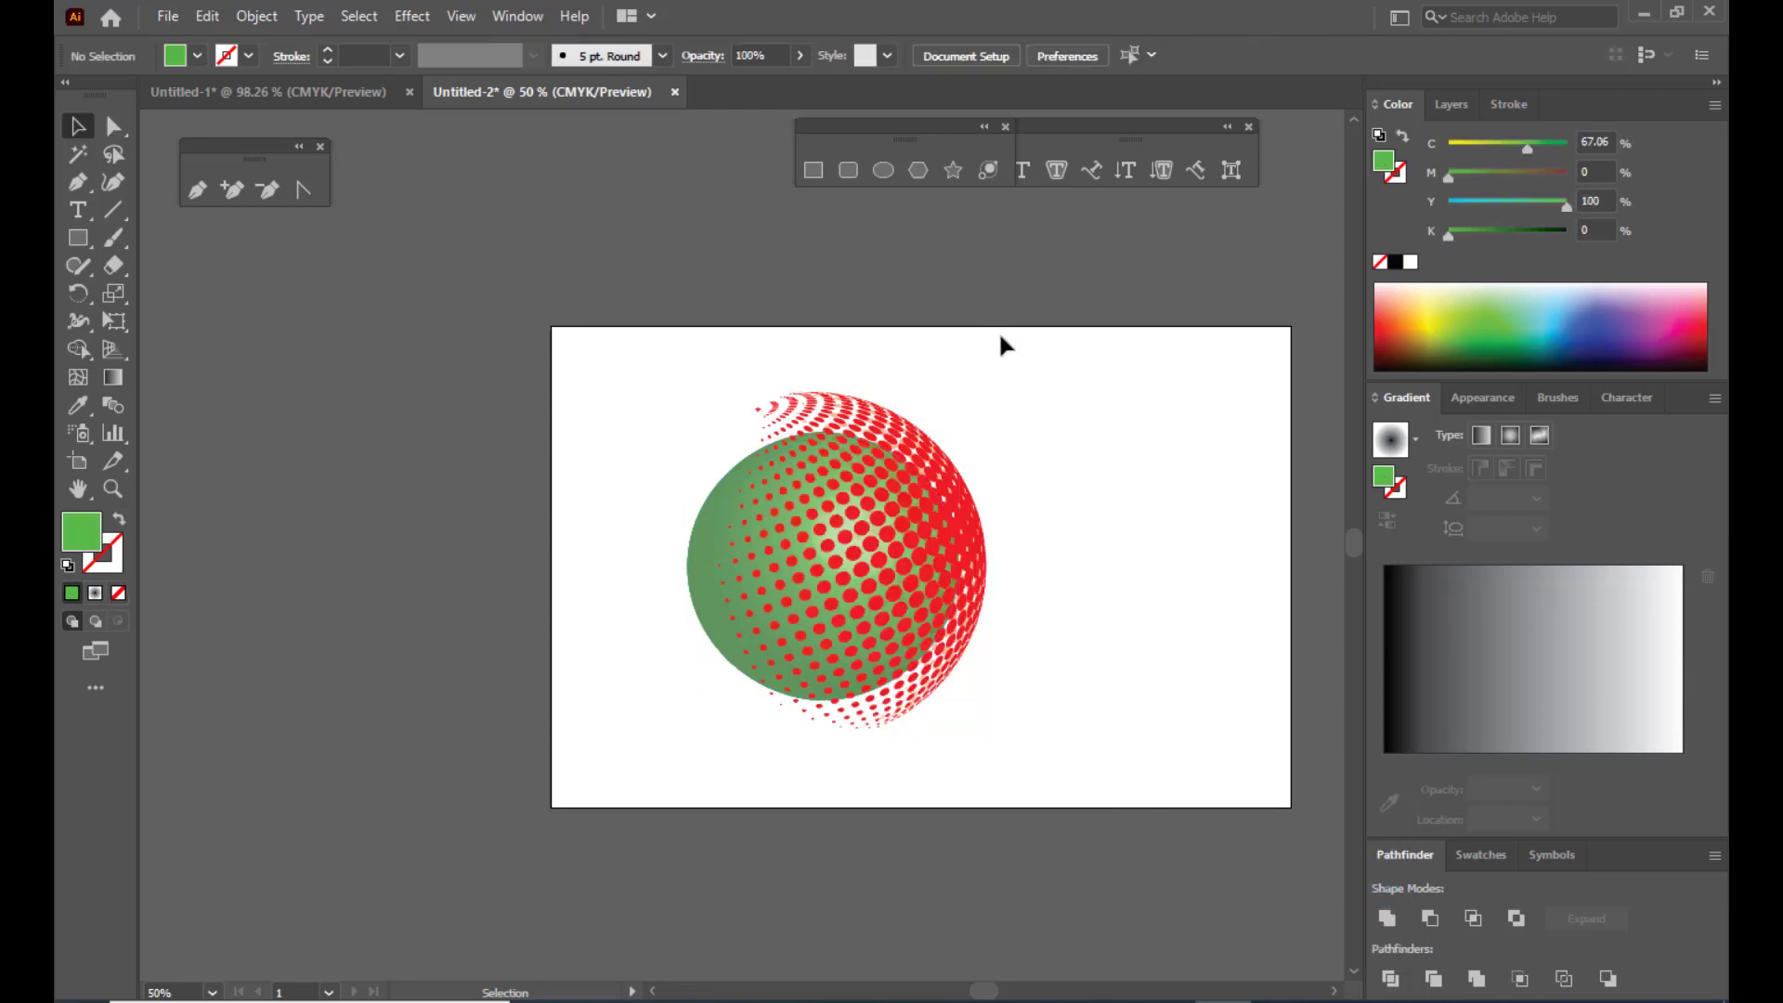
Step: Scale the green sphere and the red dot sphere down together and shift them slightly left on the artboard
left_click_drag(970, 522, 929, 516)
left_click_drag(944, 391, 920, 417)
left_click(999, 465)
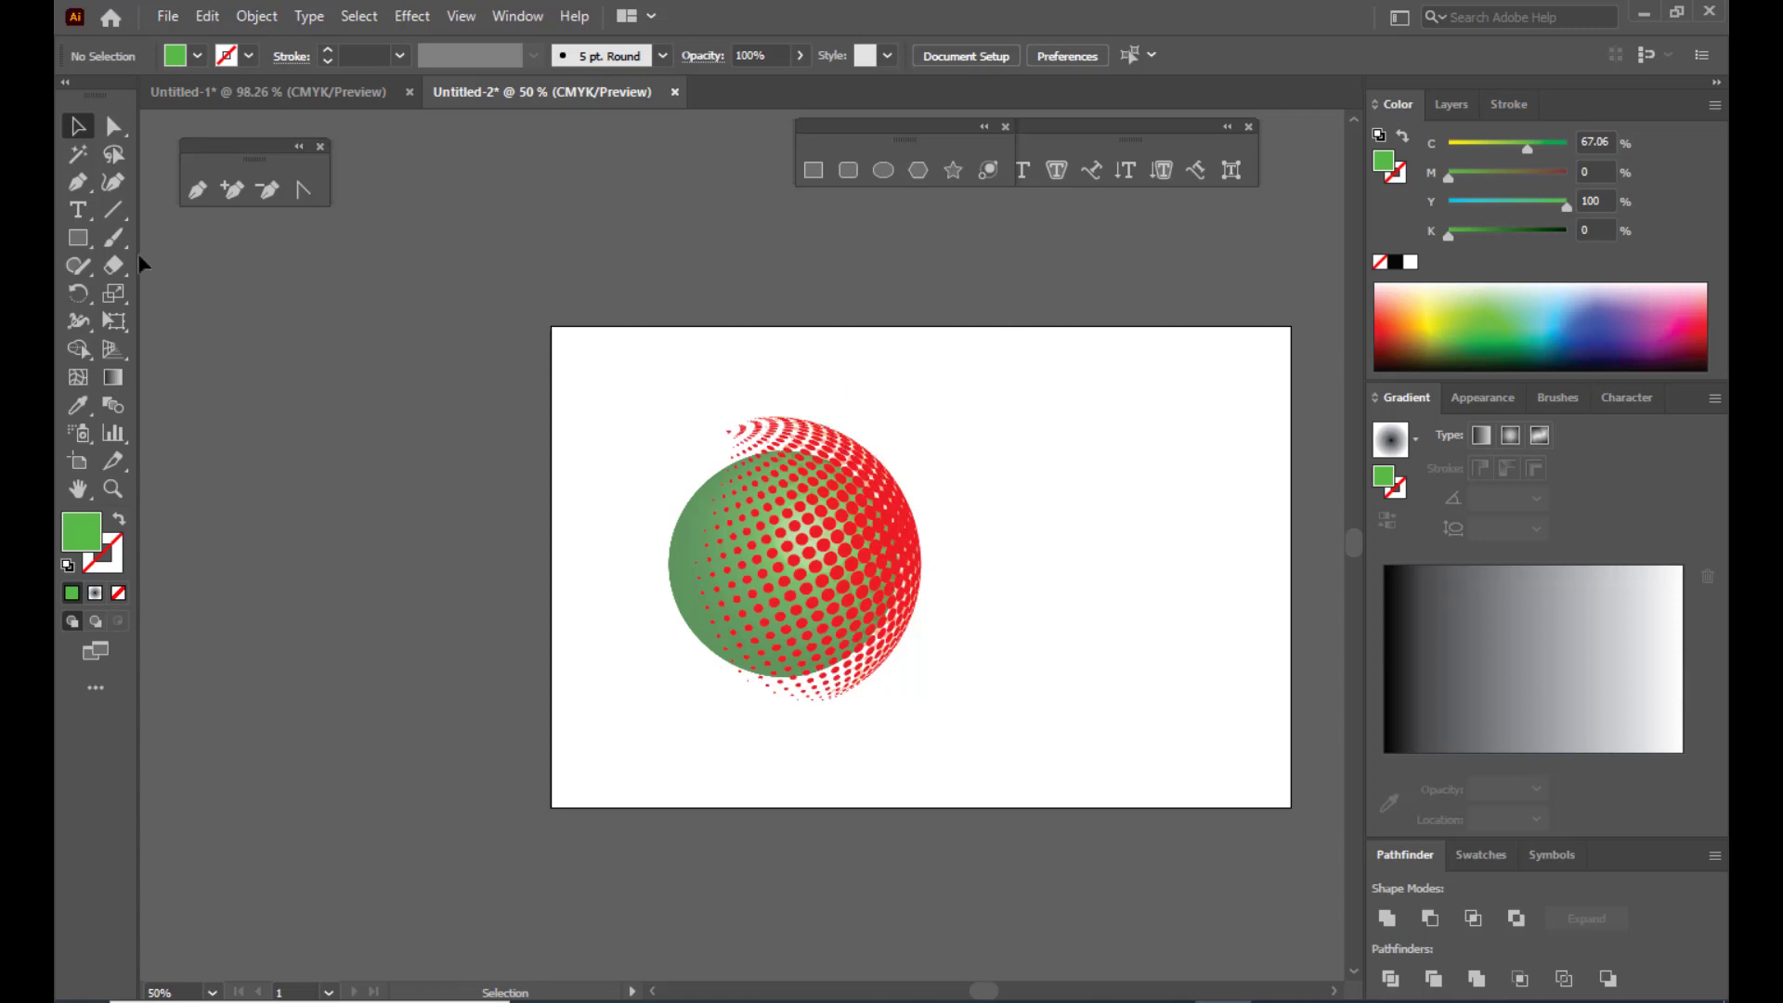
Step: Draw an open hooked path with the Pen tool diagonally across the spheres, with a green stroke and no fill
left_click(194, 190)
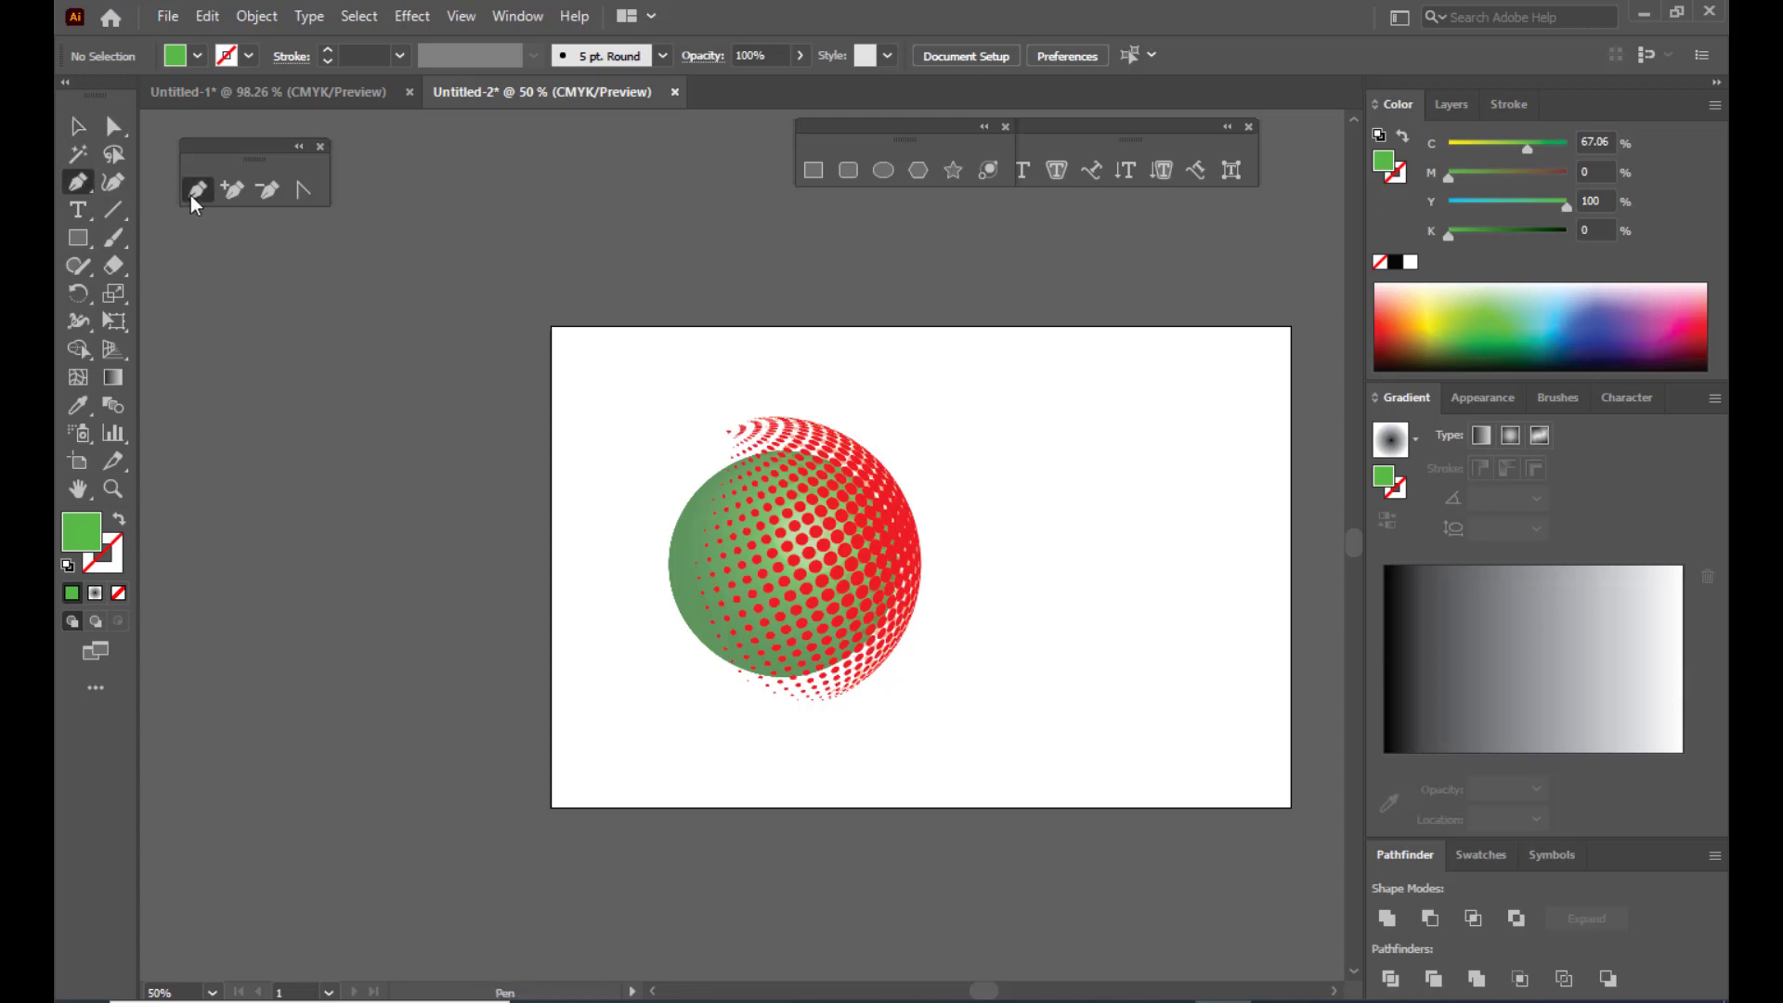
left_click(870, 434)
left_click_drag(910, 437, 942, 432)
left_click(676, 693)
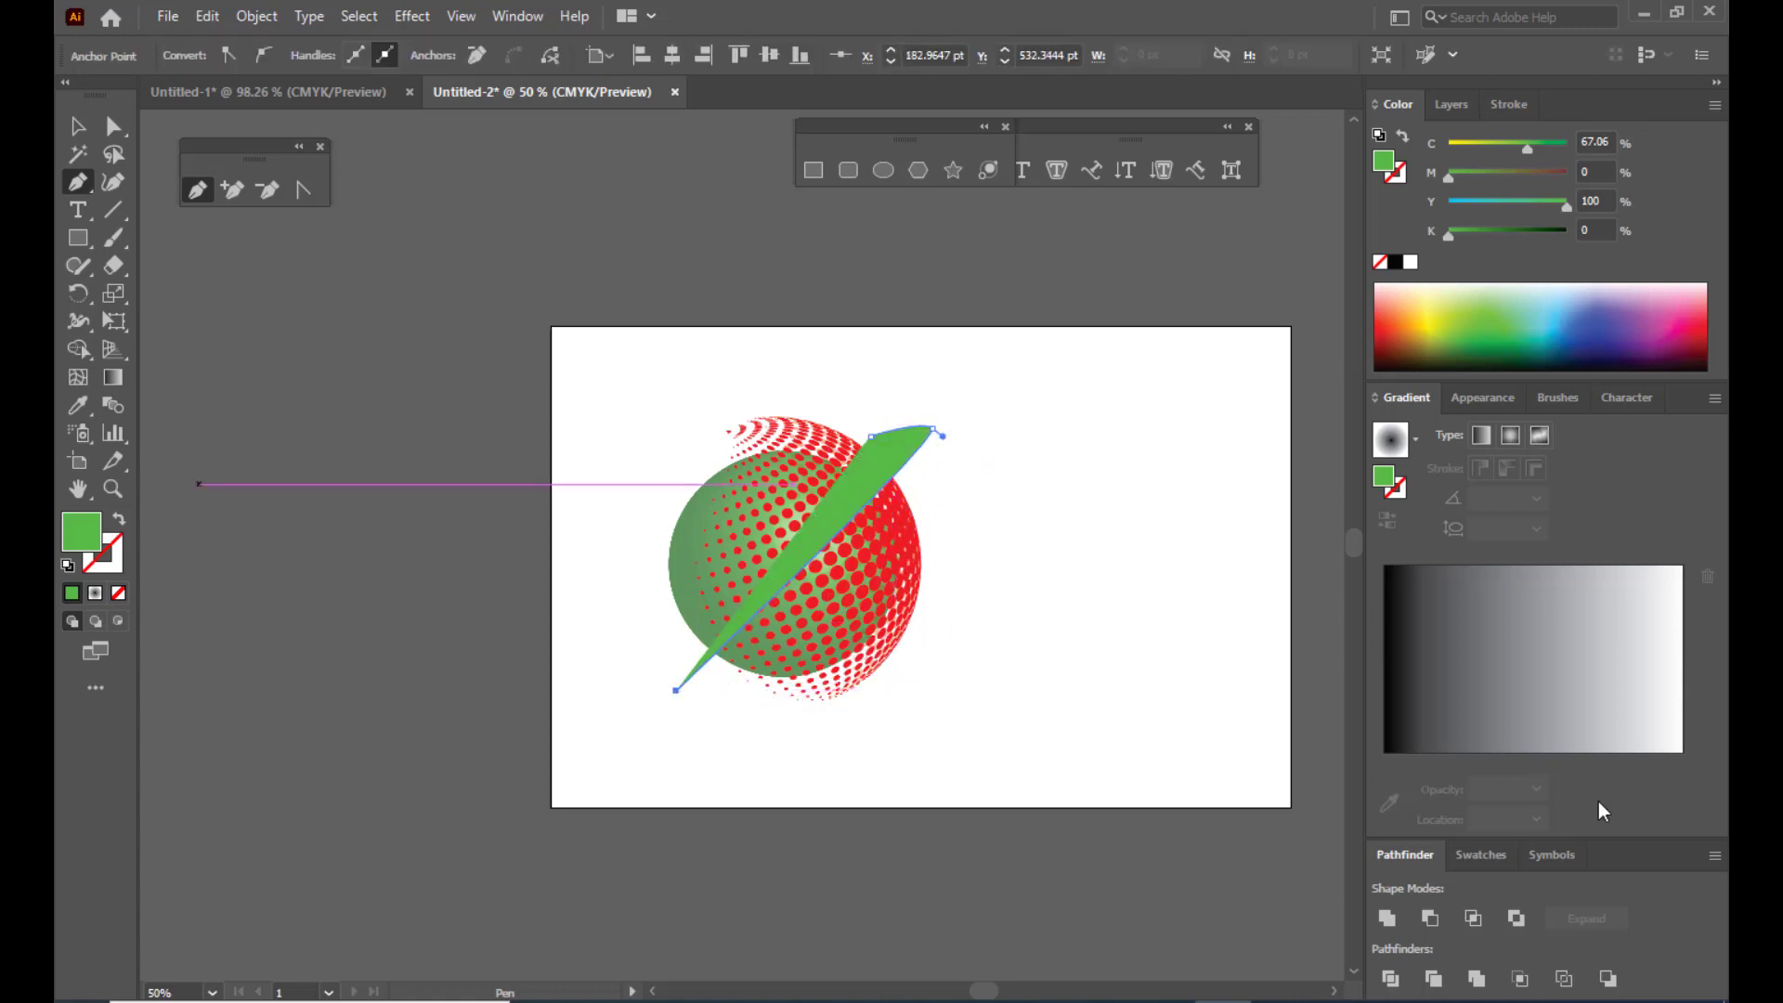
left_click(119, 521)
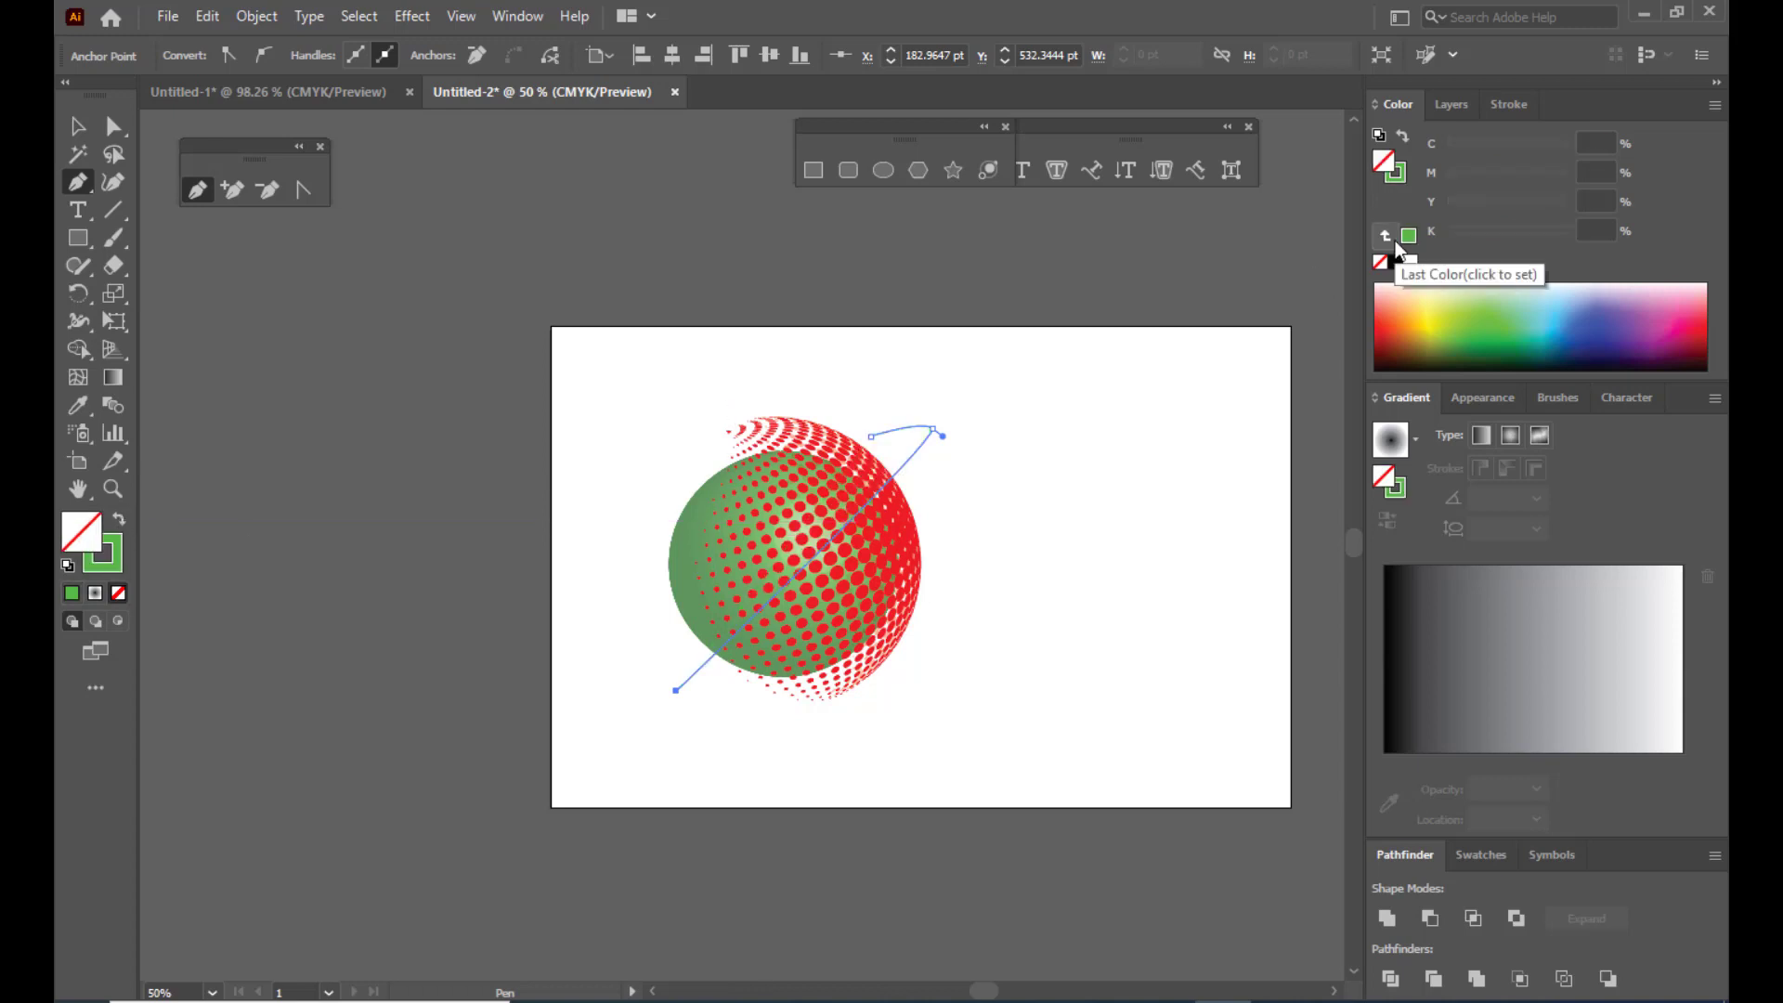
Step: Reshape the path with Direct Selection so its upper-right bend becomes a smooth rounded loop, and nudge its lower-left end point down
left_click(113, 125)
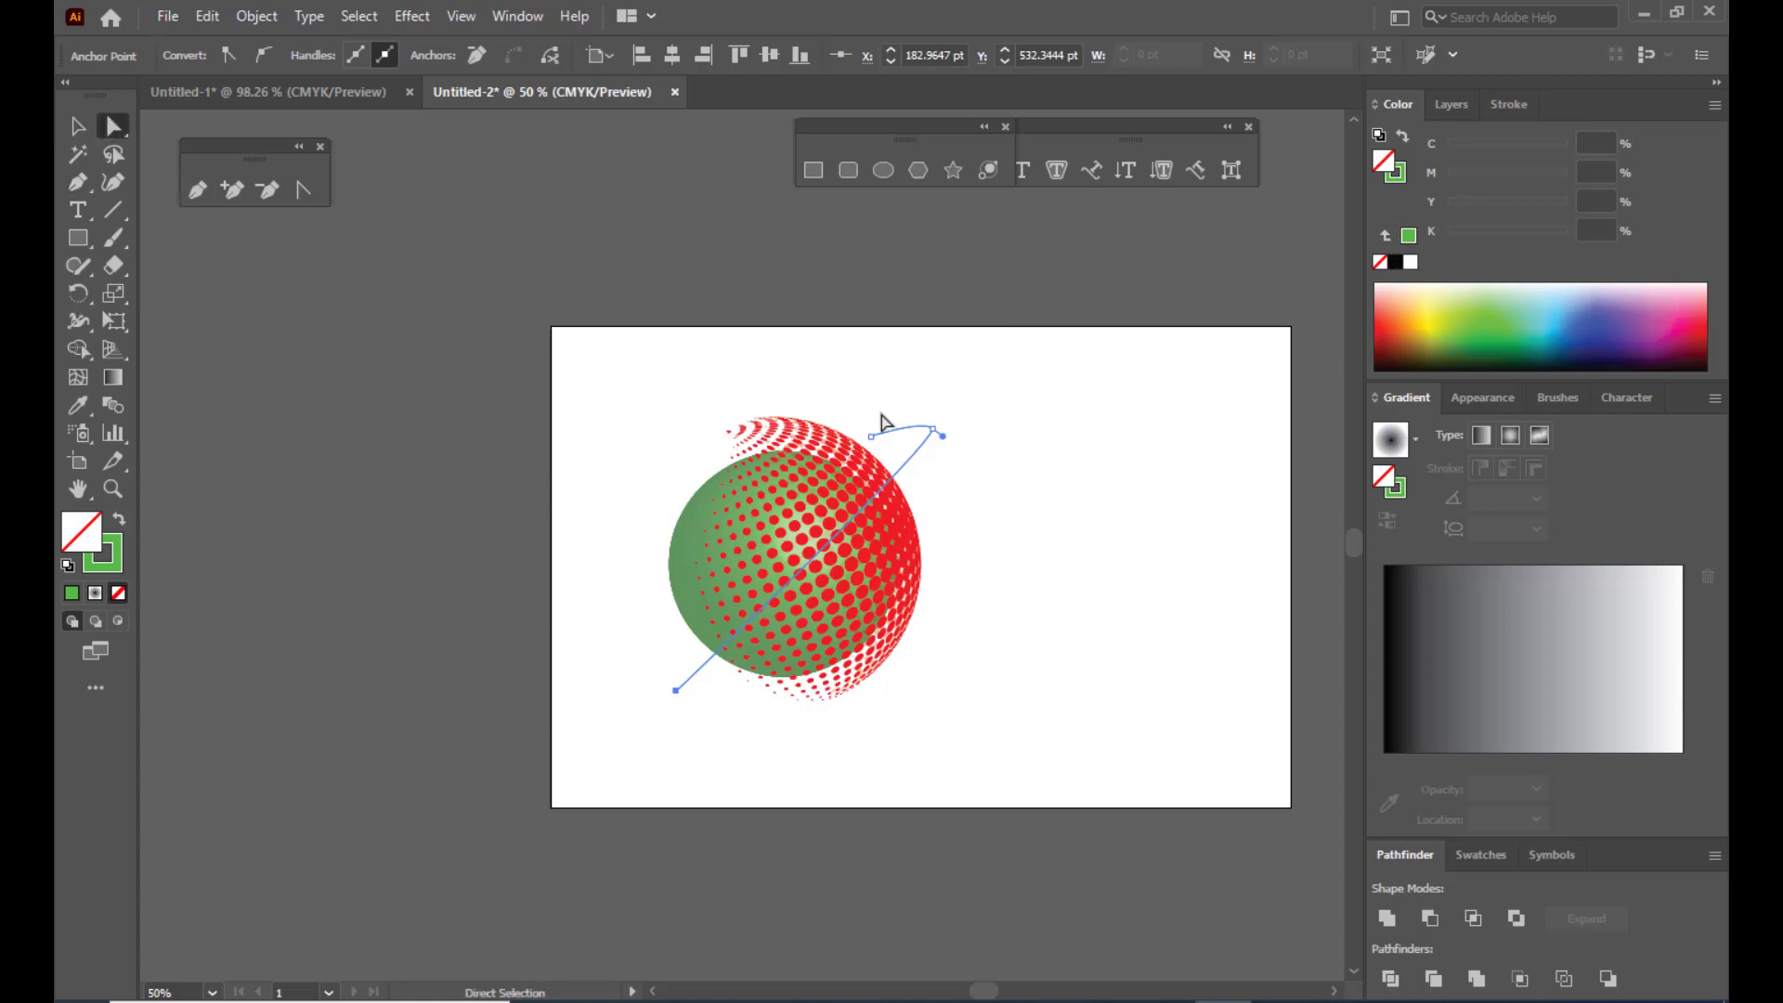
mouse_move(934, 430)
left_mouse_down()
mouse_move(983, 463)
mouse_move(904, 398)
mouse_move(946, 425)
mouse_move(928, 405)
left_mouse_up()
left_click(934, 429)
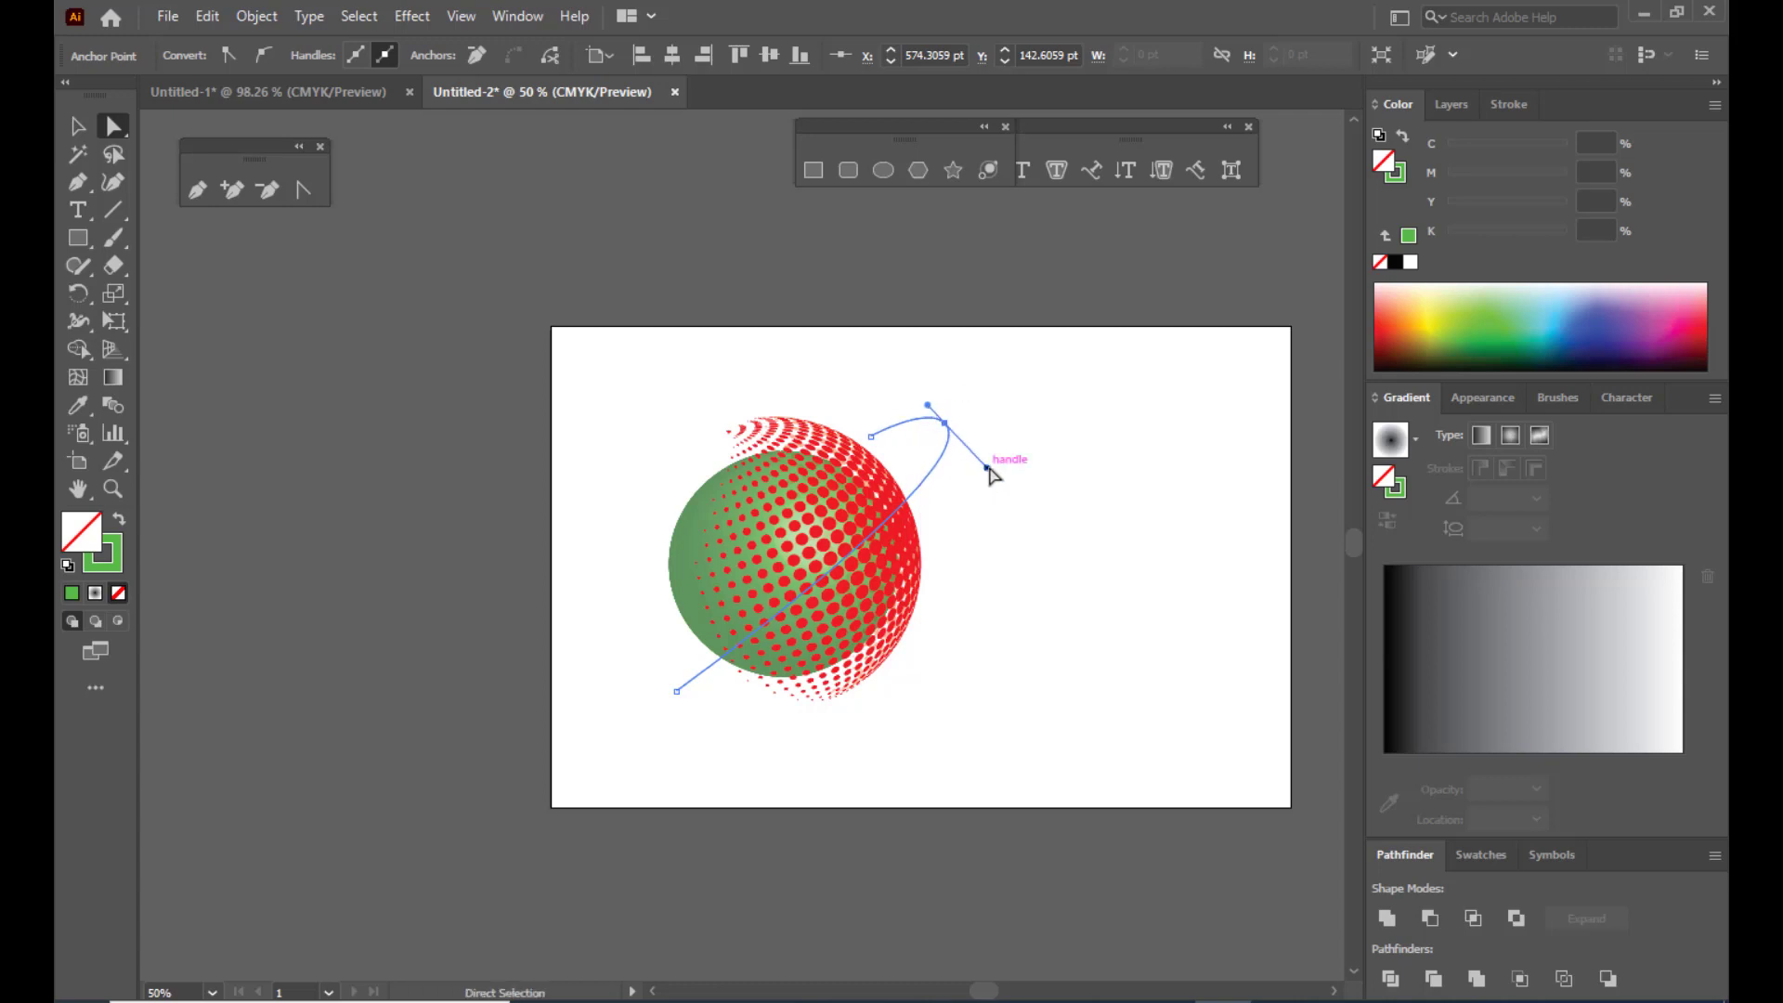
left_click_drag(987, 470, 982, 463)
left_click_drag(677, 691, 677, 697)
left_click(1015, 372)
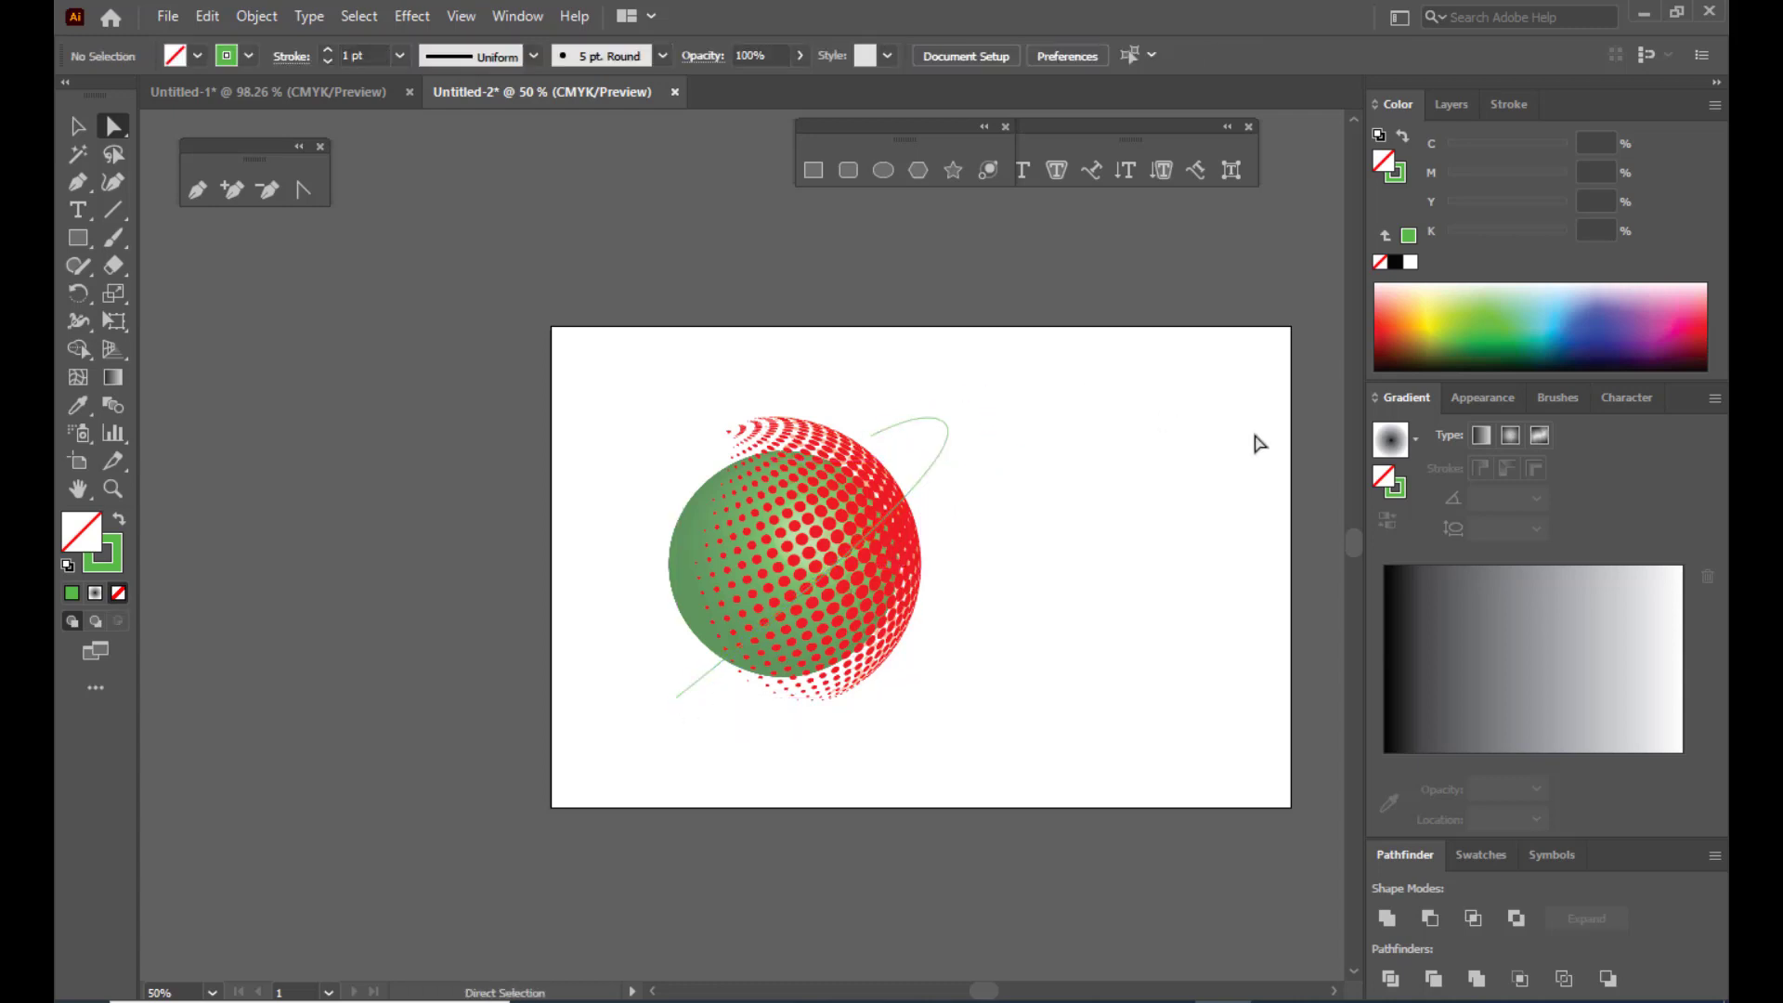
Step: Widen the path's lower-left end to about 91 pt with the Width tool so it tapers toward the hooked end
left_click(77, 134)
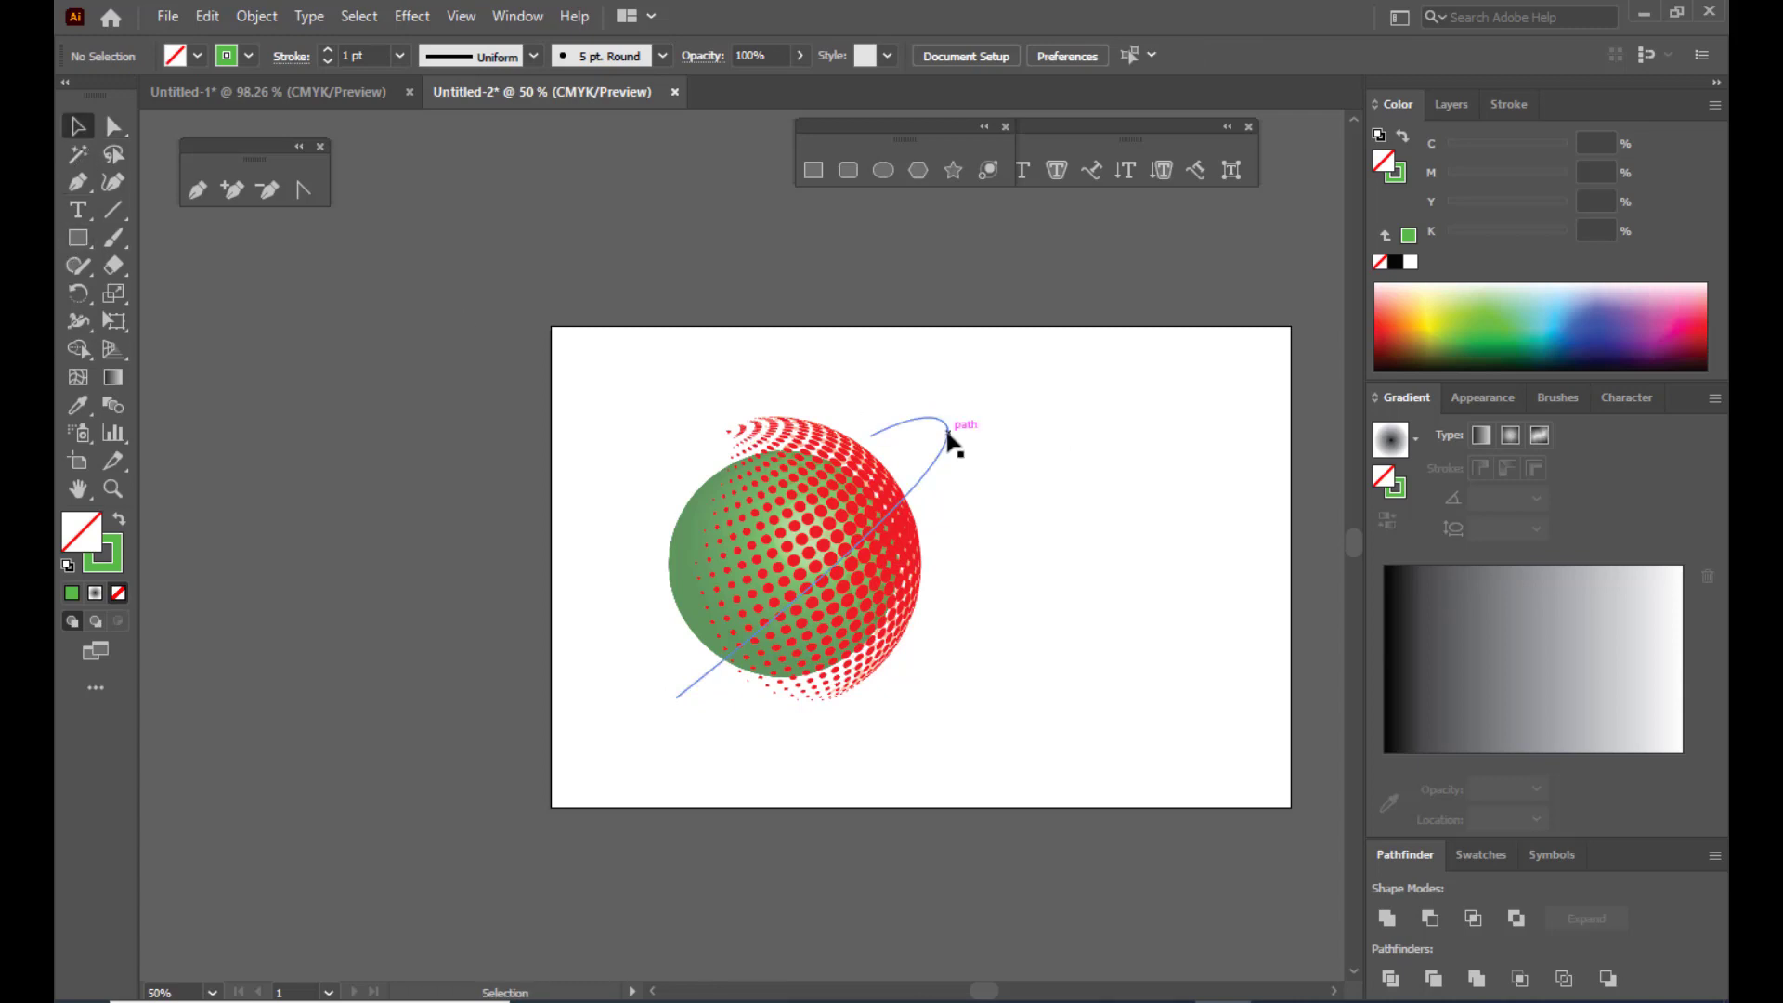
left_click(948, 442)
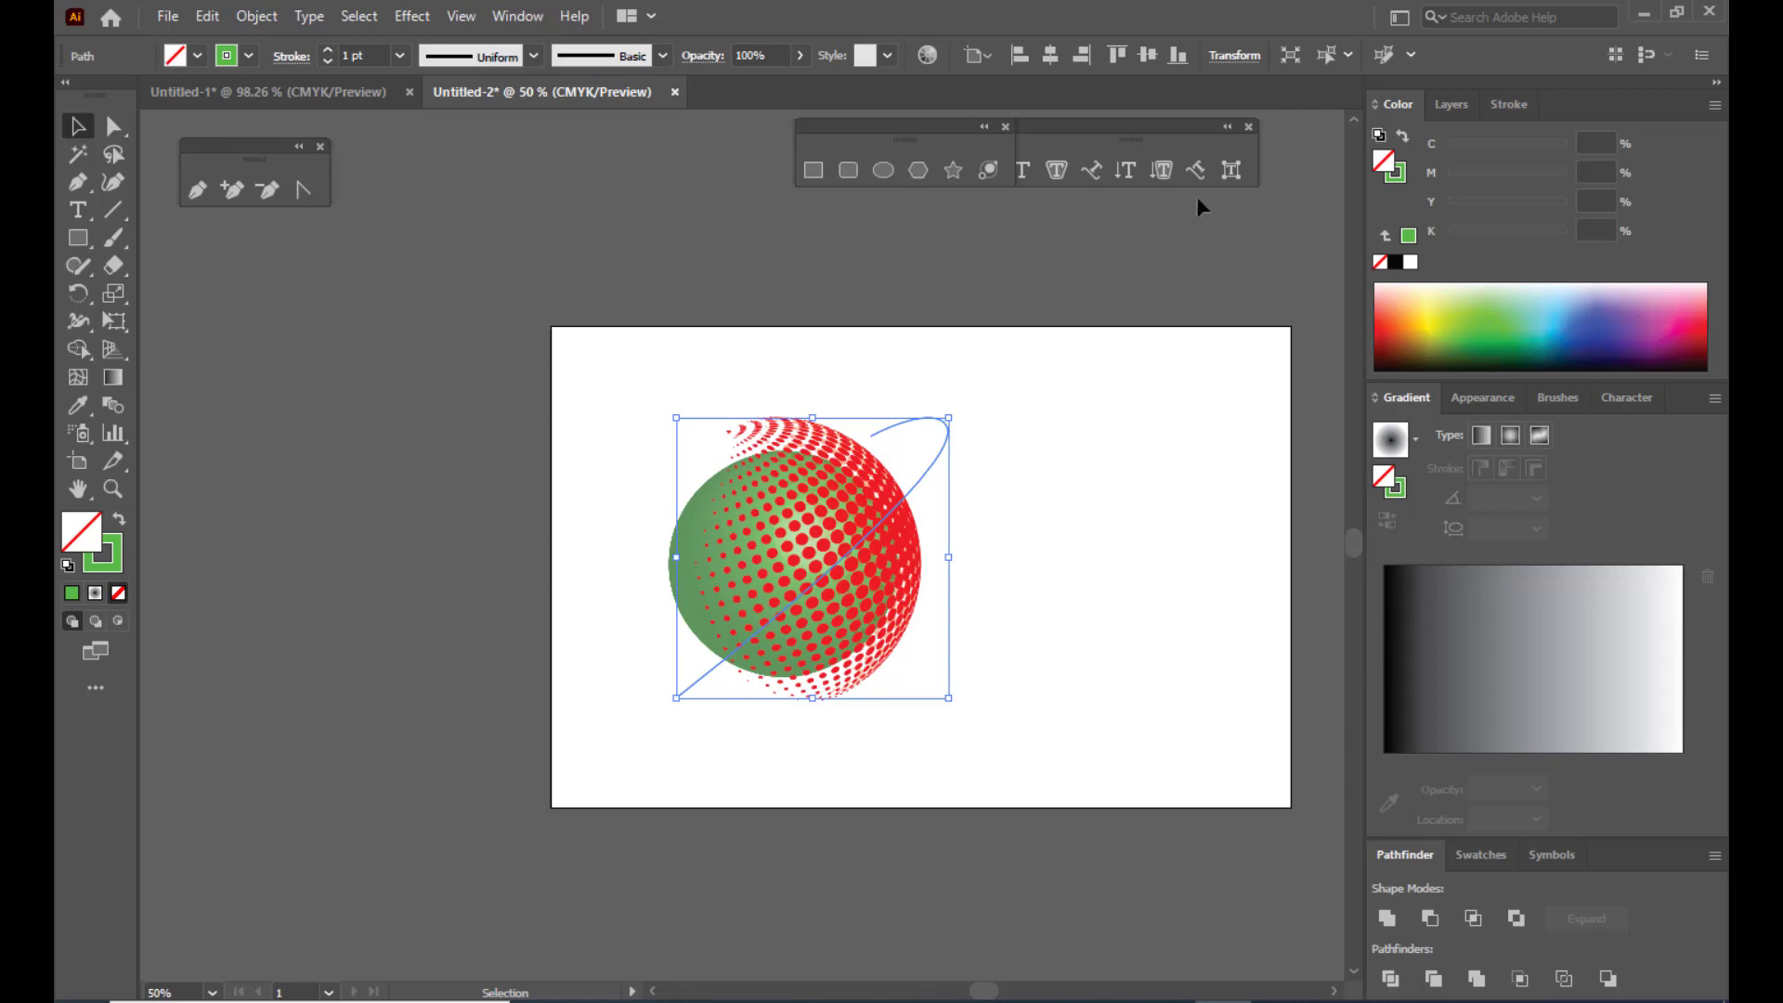
left_click_drag(78, 321, 181, 331)
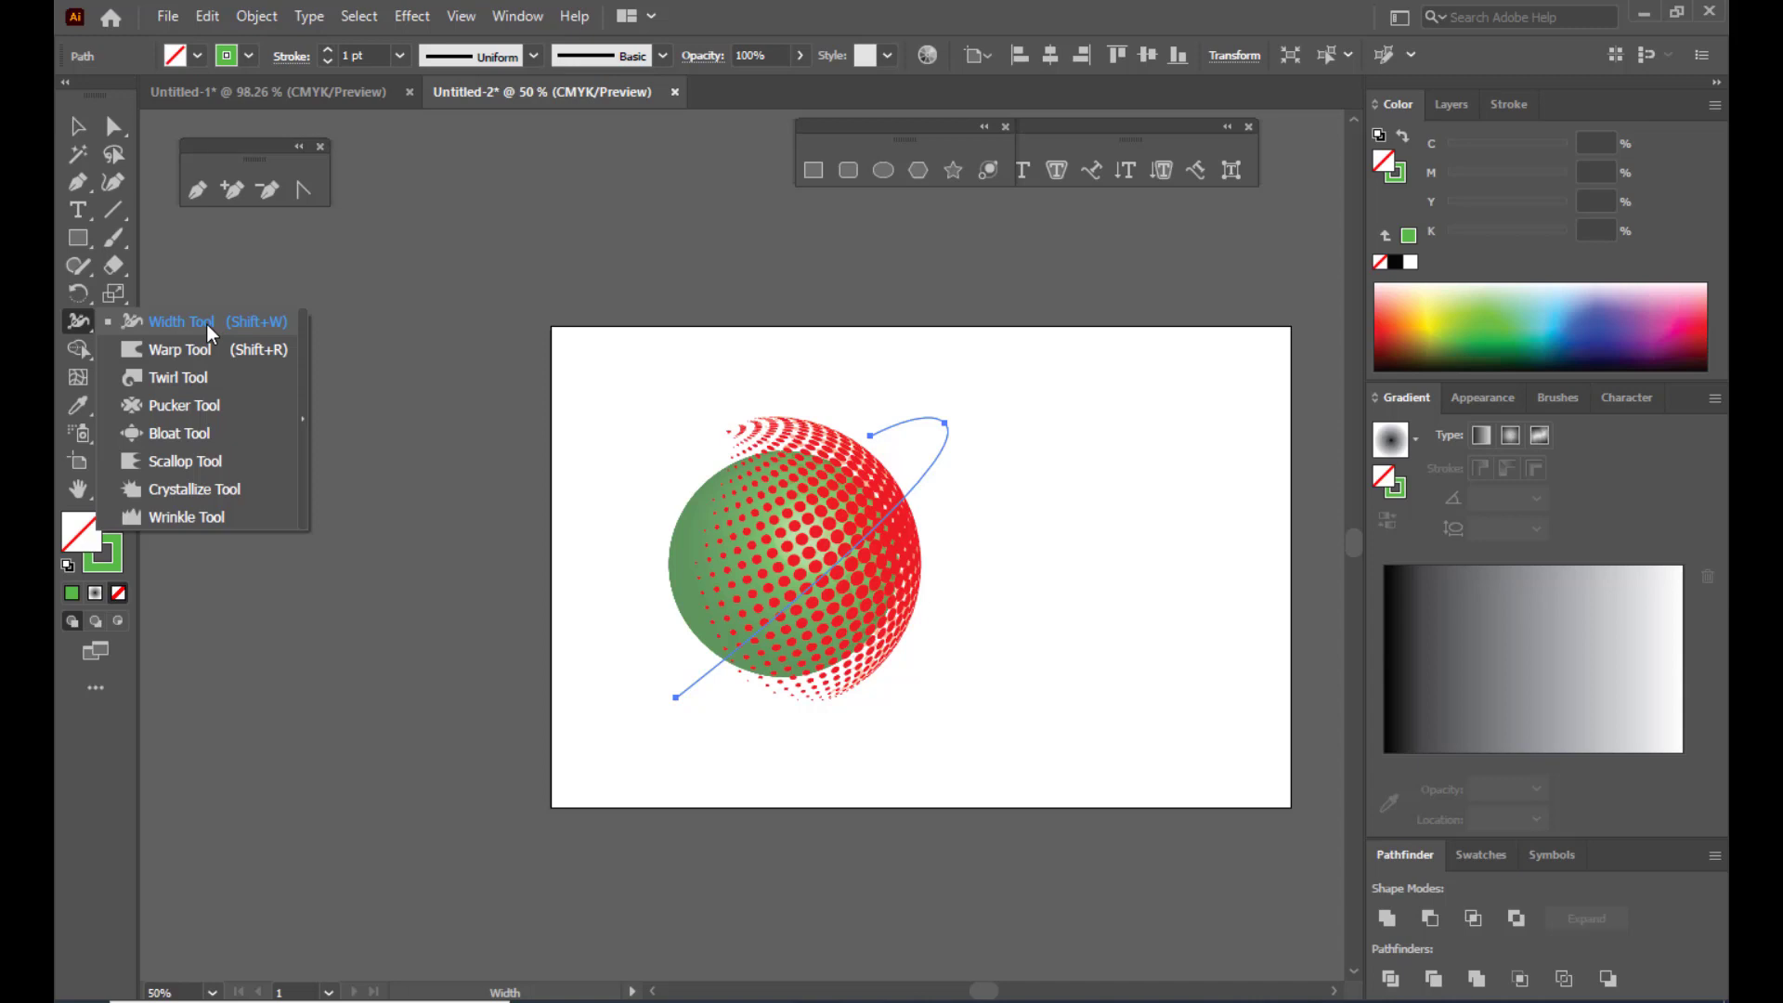
left_click(207, 326)
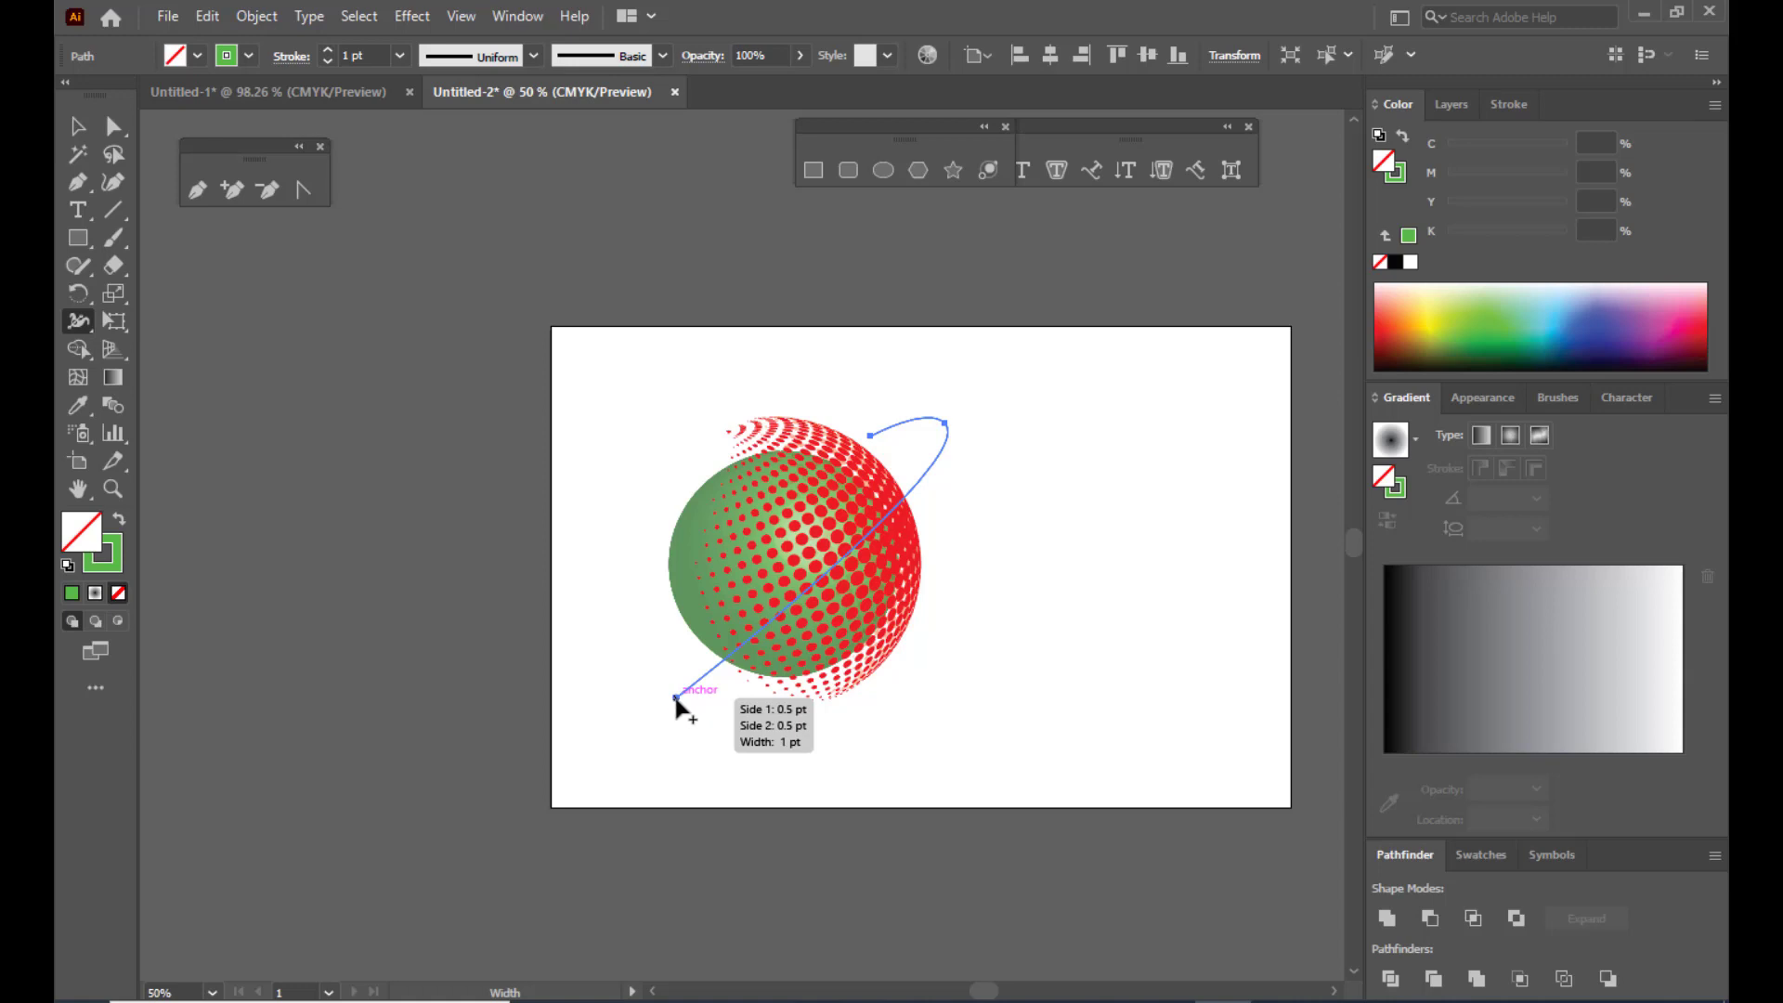
left_click_drag(682, 705, 700, 721)
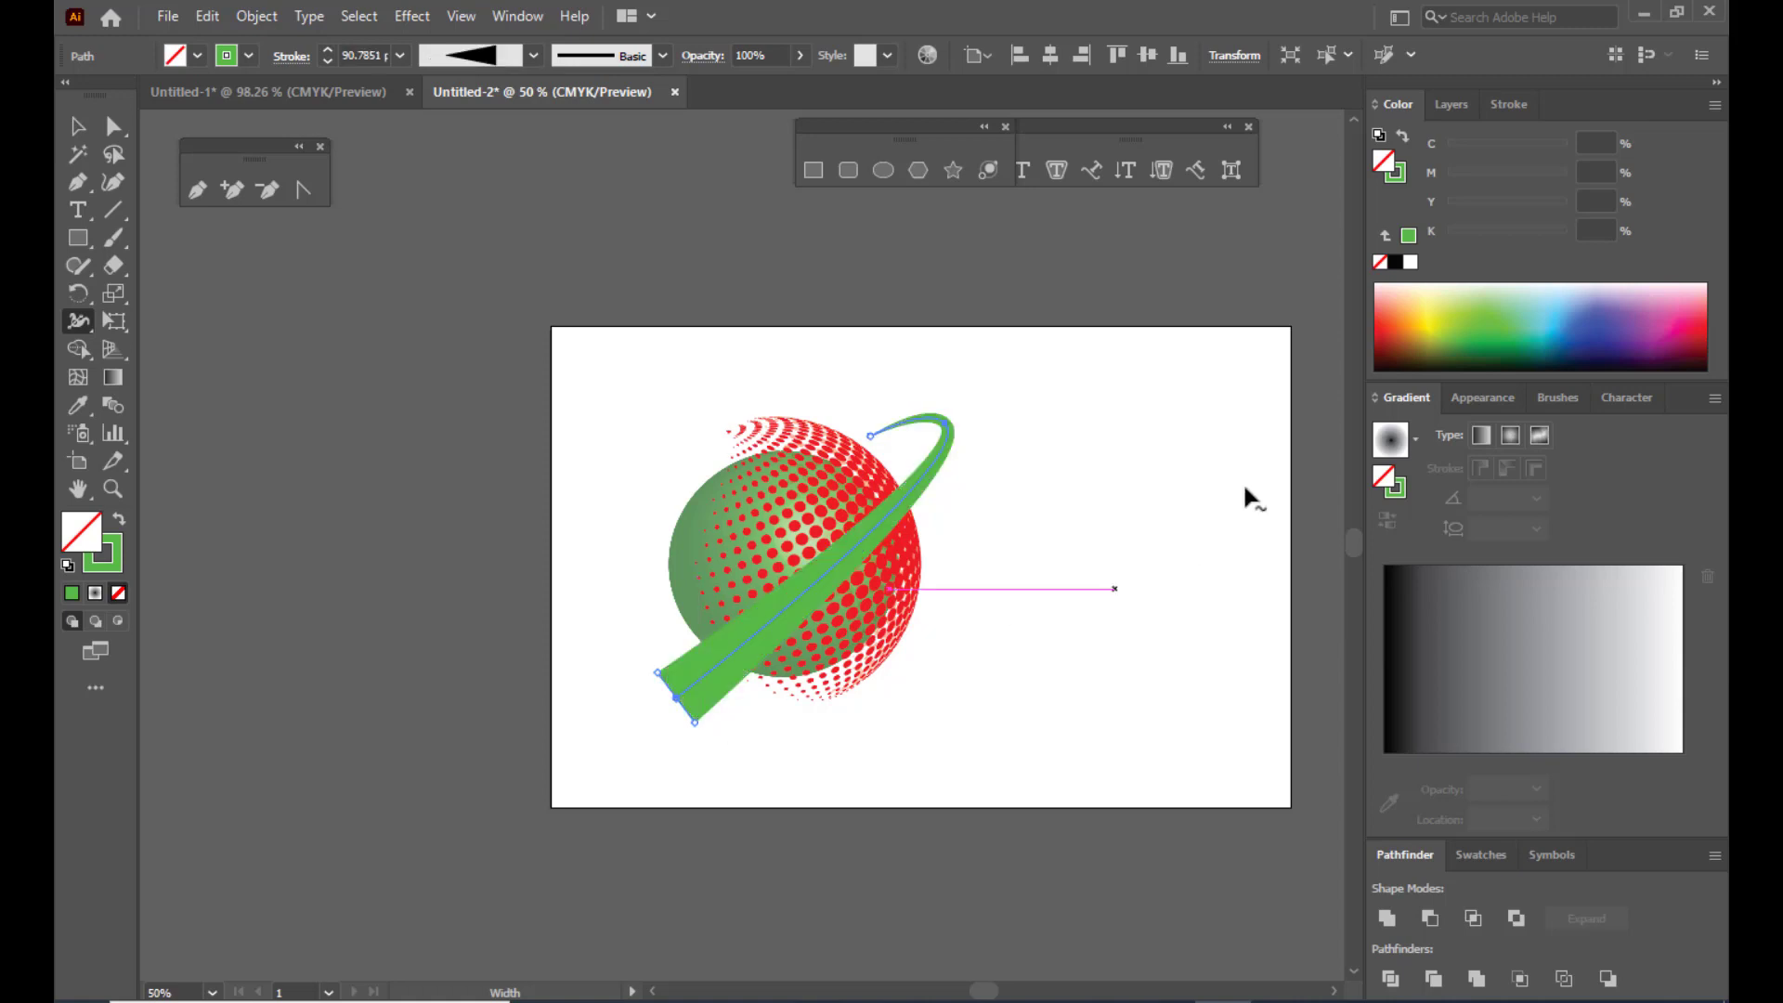
key("v")
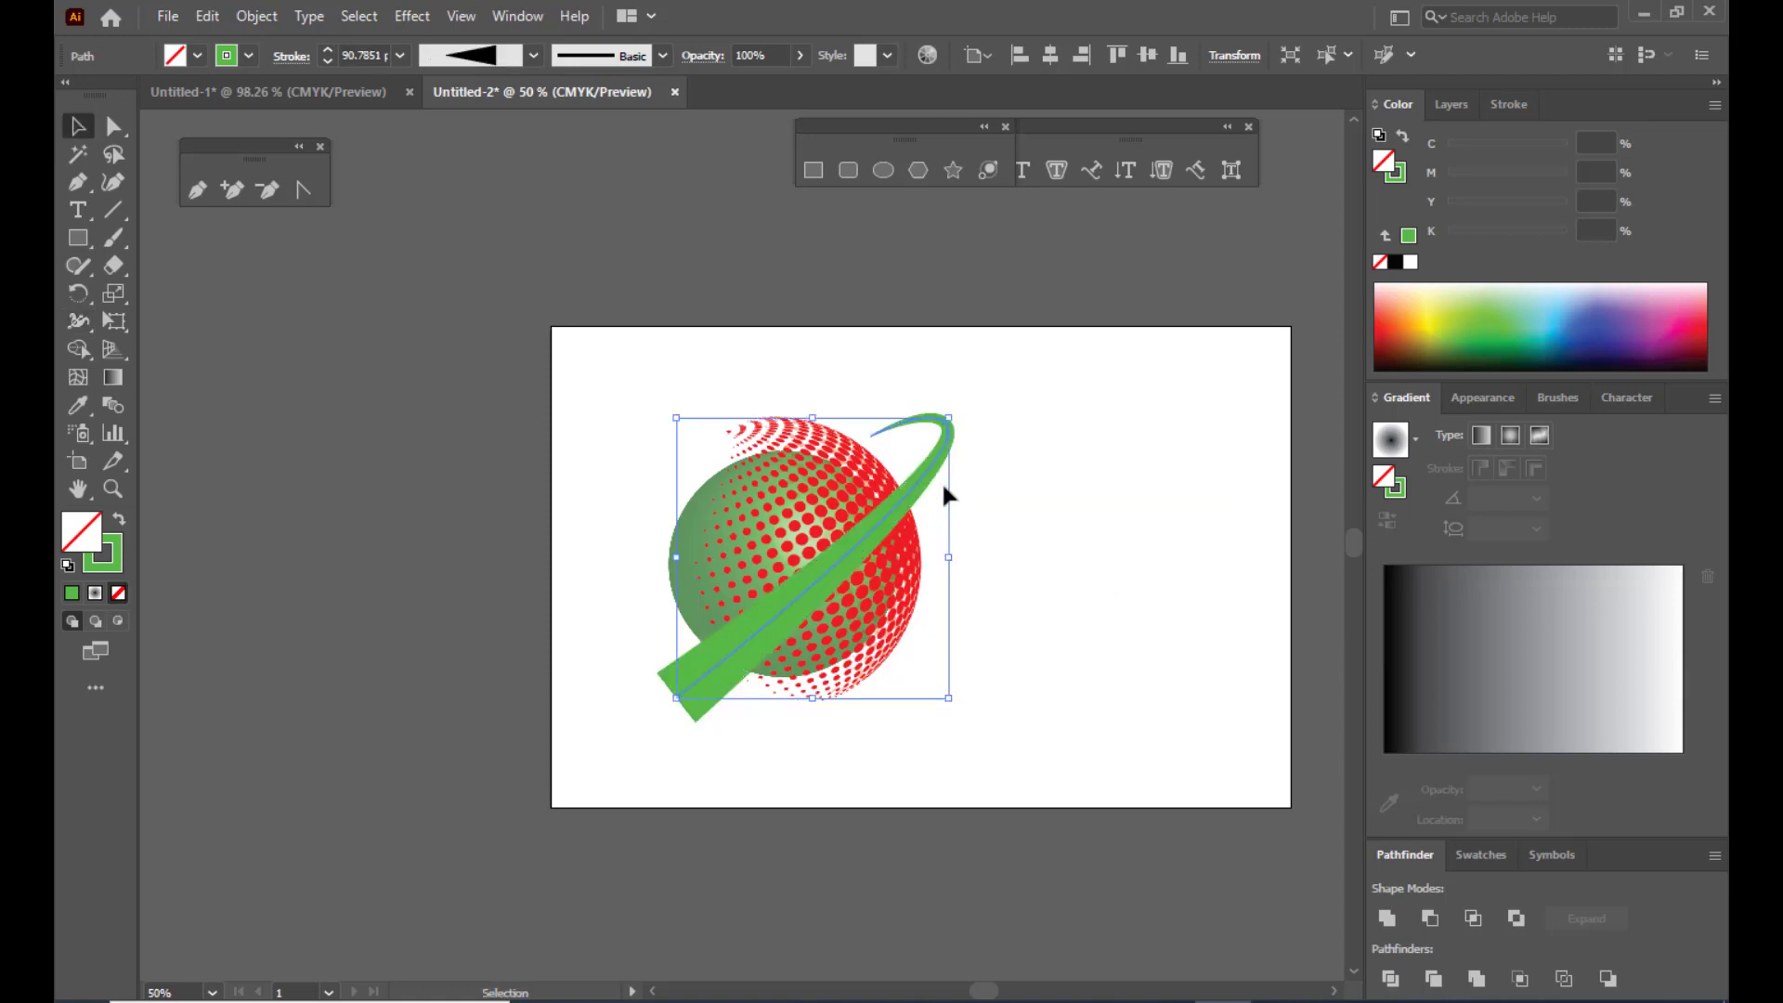
Step: Expand the appearance of the tapered green stroke into a filled shape
left_click(256, 17)
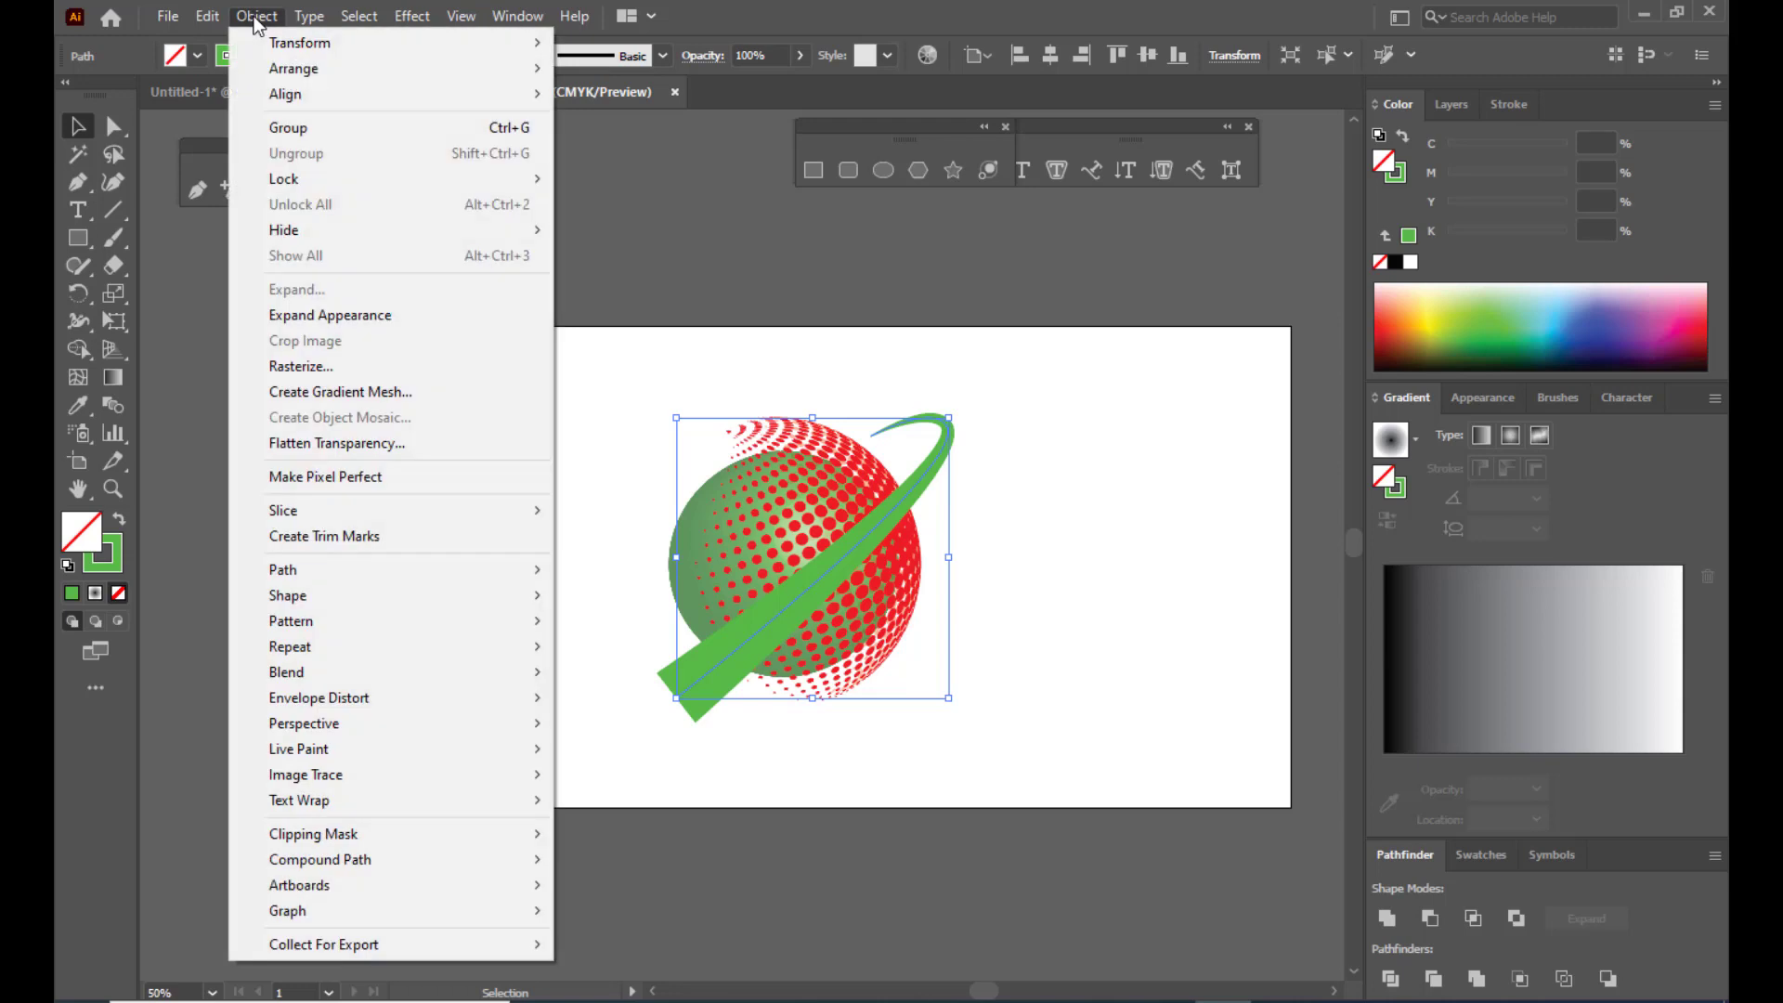
left_click(386, 316)
left_click(1031, 336)
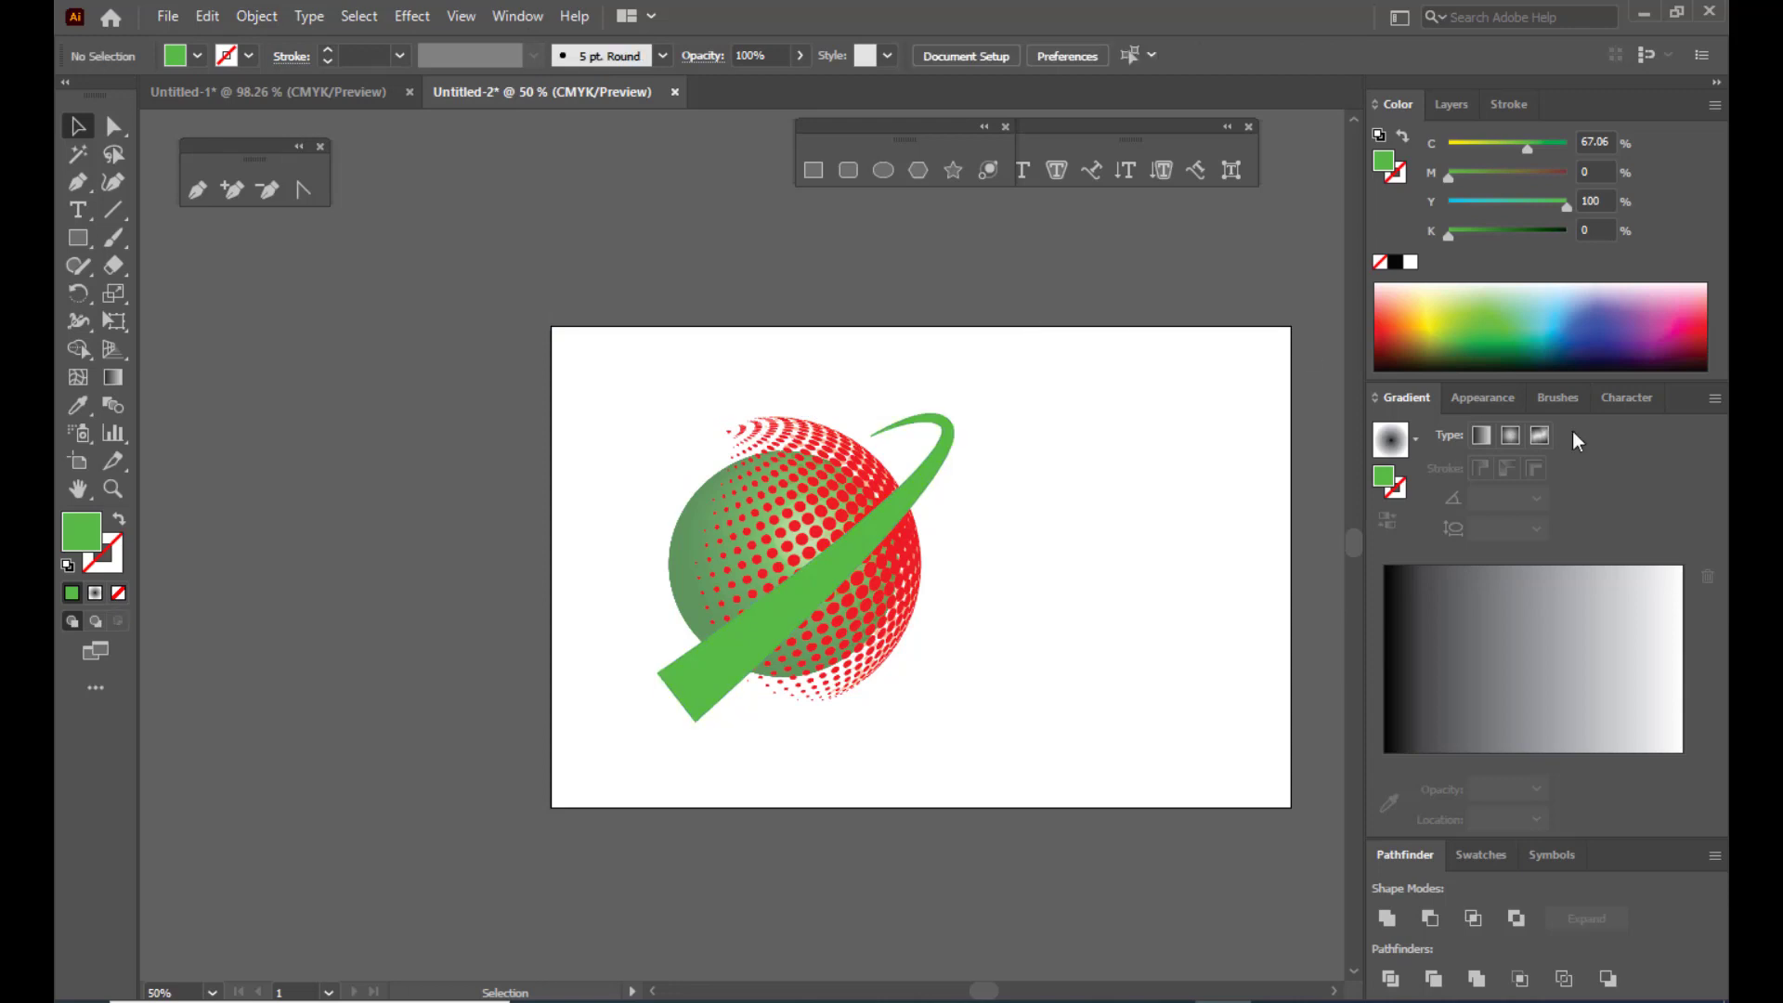
Step: Create a green triangle beside the spheres using a polygon with 3 sides and a 50 pt radius
left_click(879, 520)
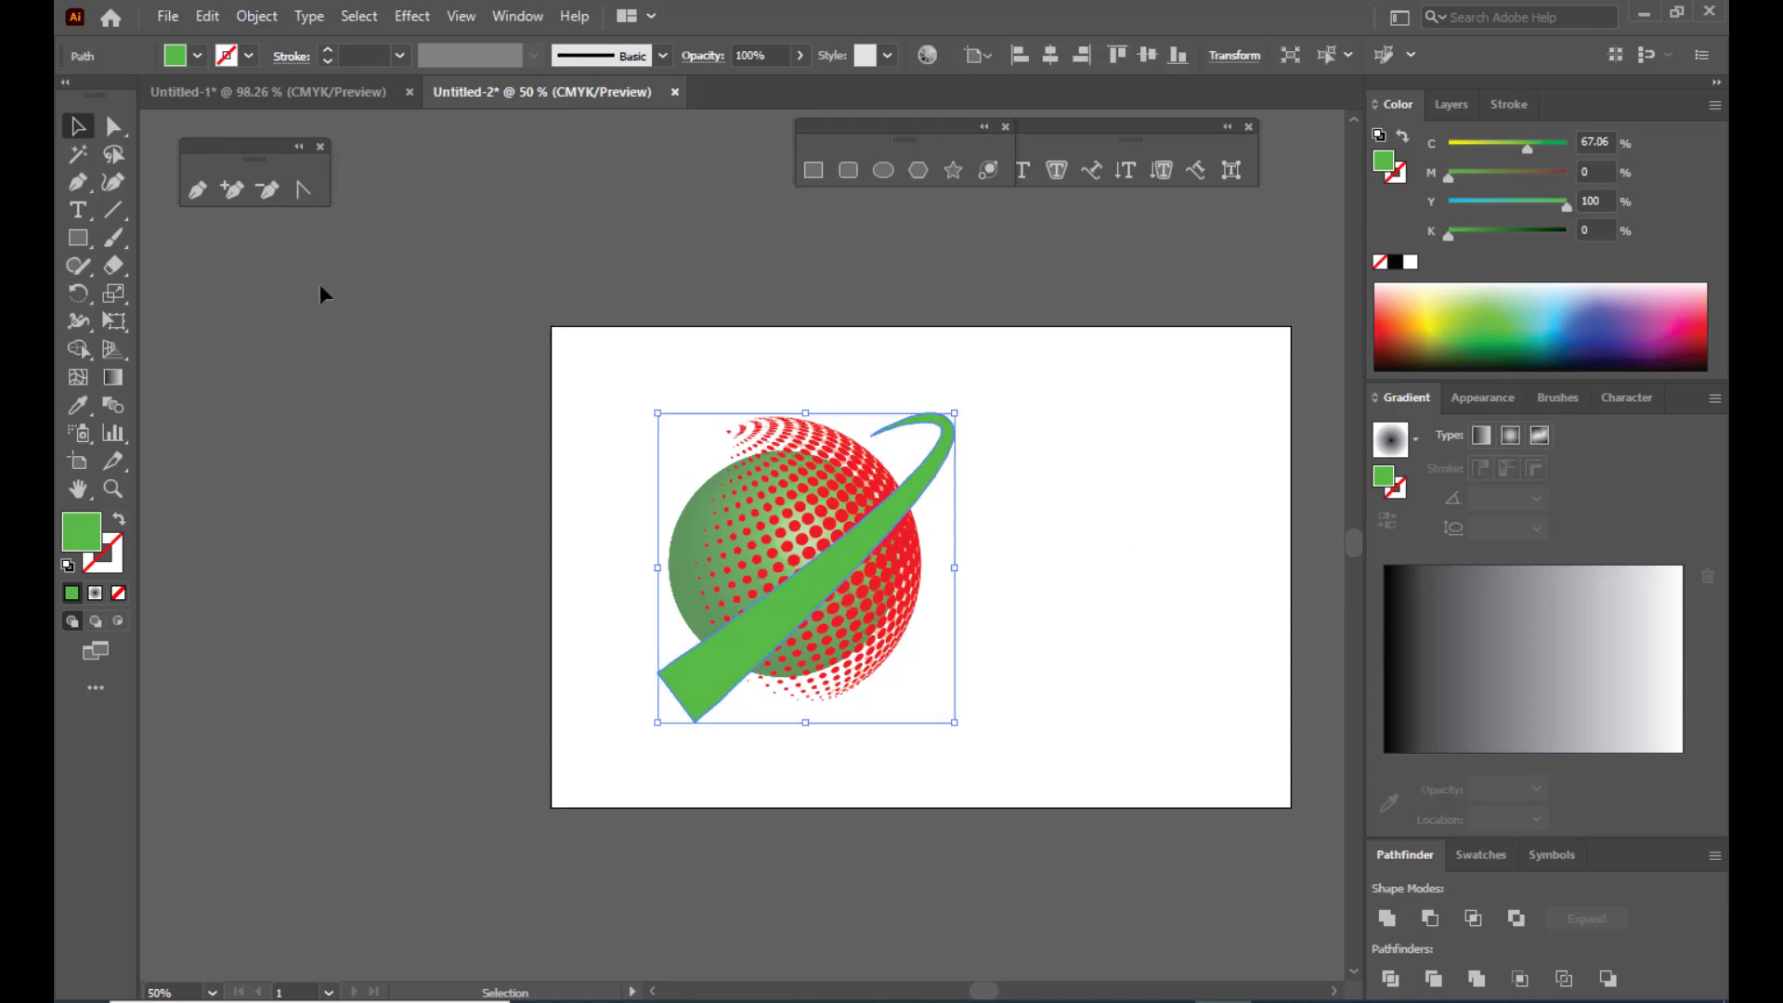
left_click(917, 170)
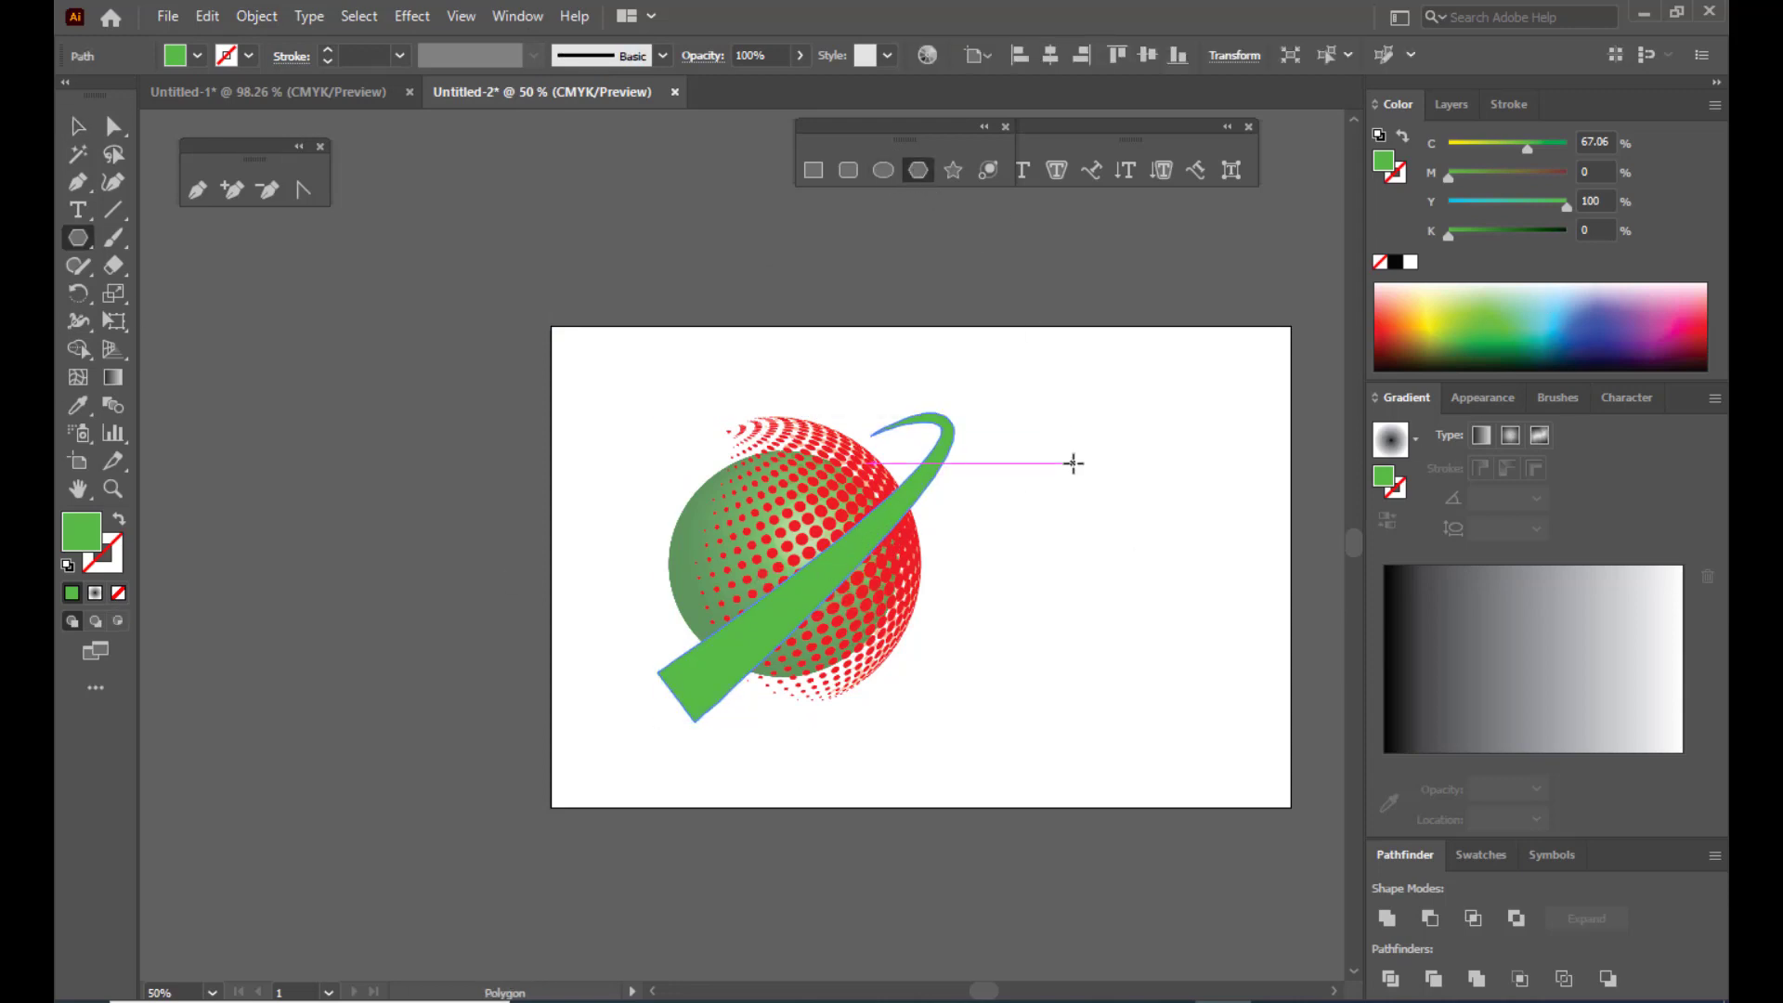
left_click(1073, 463)
left_click_drag(879, 275, 1106, 242)
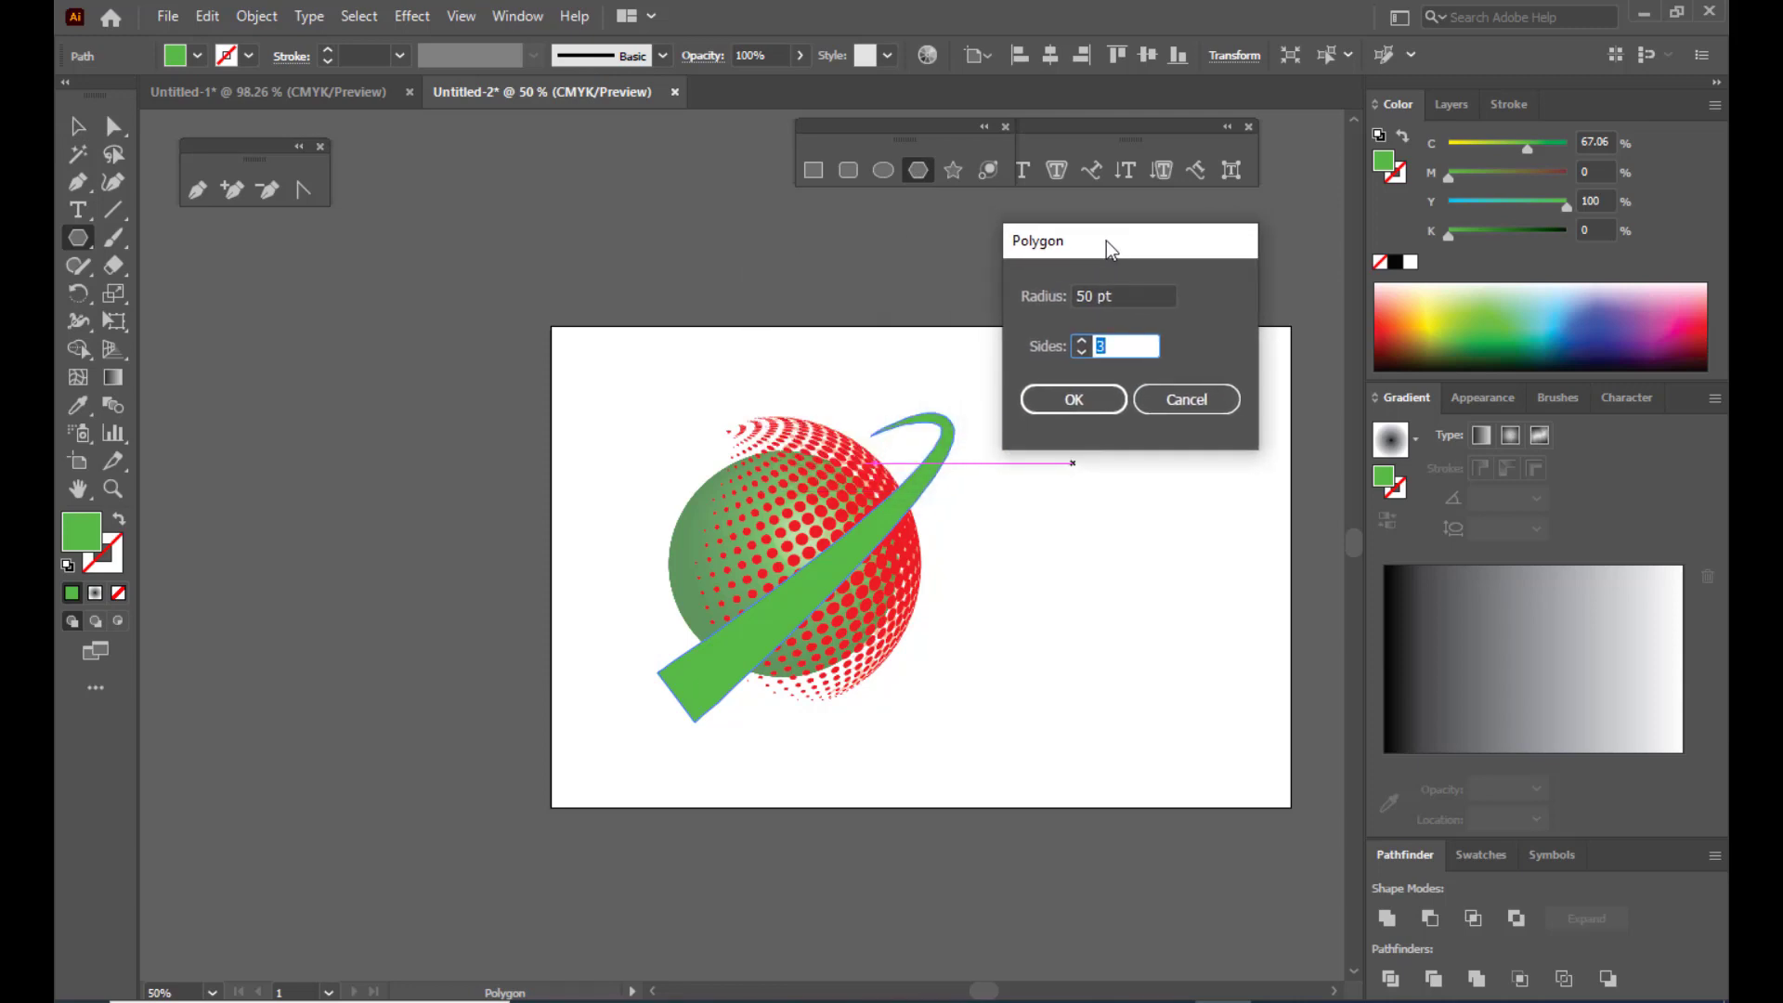
mouse_move(1107, 242)
left_mouse_down()
mouse_move(1139, 232)
mouse_move(1120, 246)
left_mouse_up()
left_click(1068, 401)
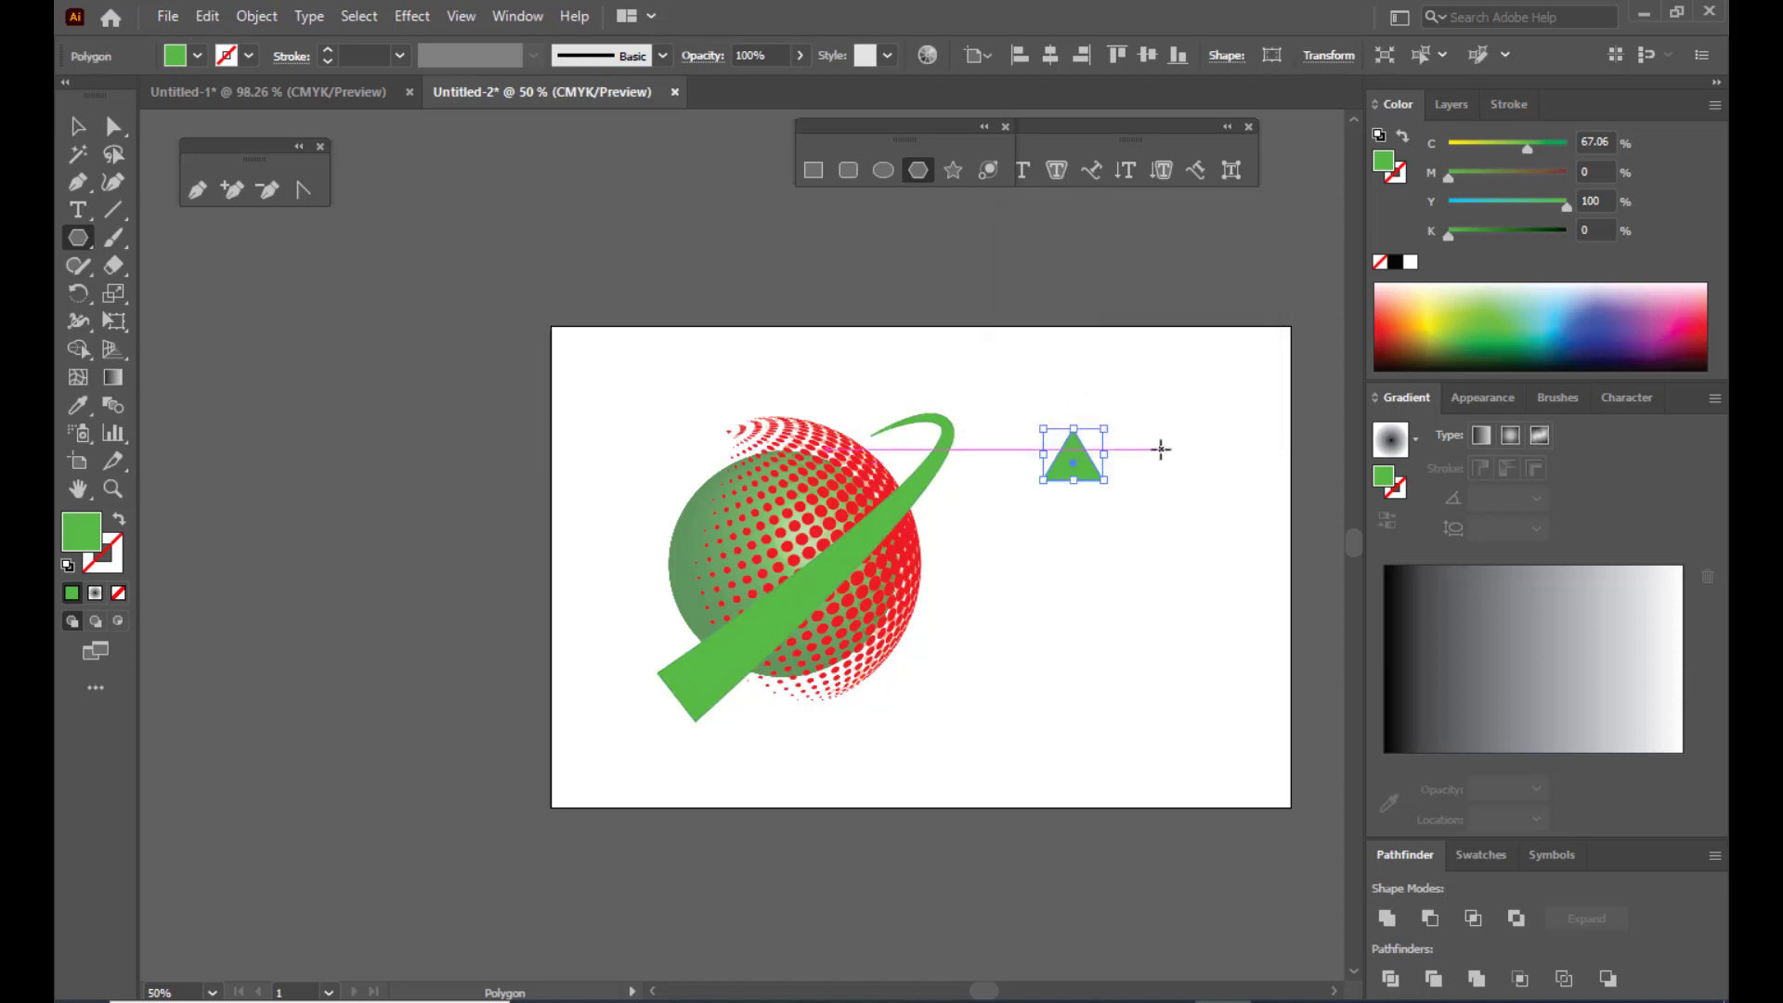
Step: Fit the triangle as an arrowhead on the swoosh's wide lower-left end and unite the two shapes
left_click(69, 128)
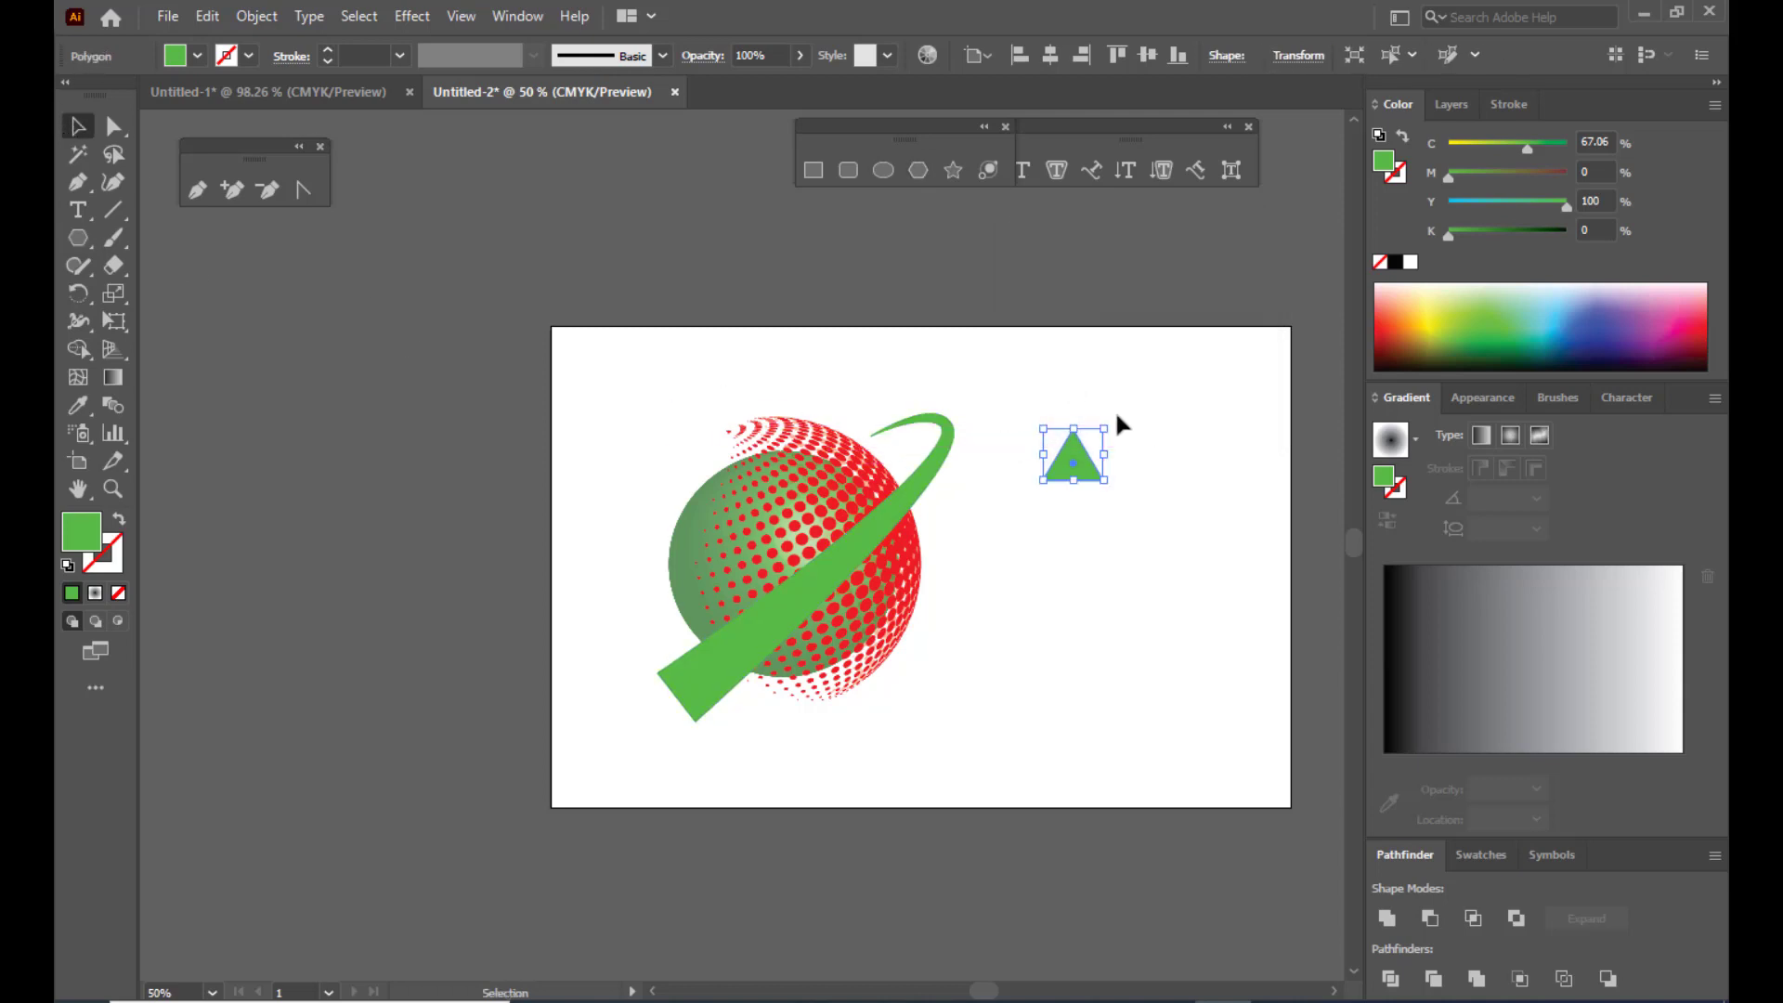
left_click_drag(1106, 427, 650, 721)
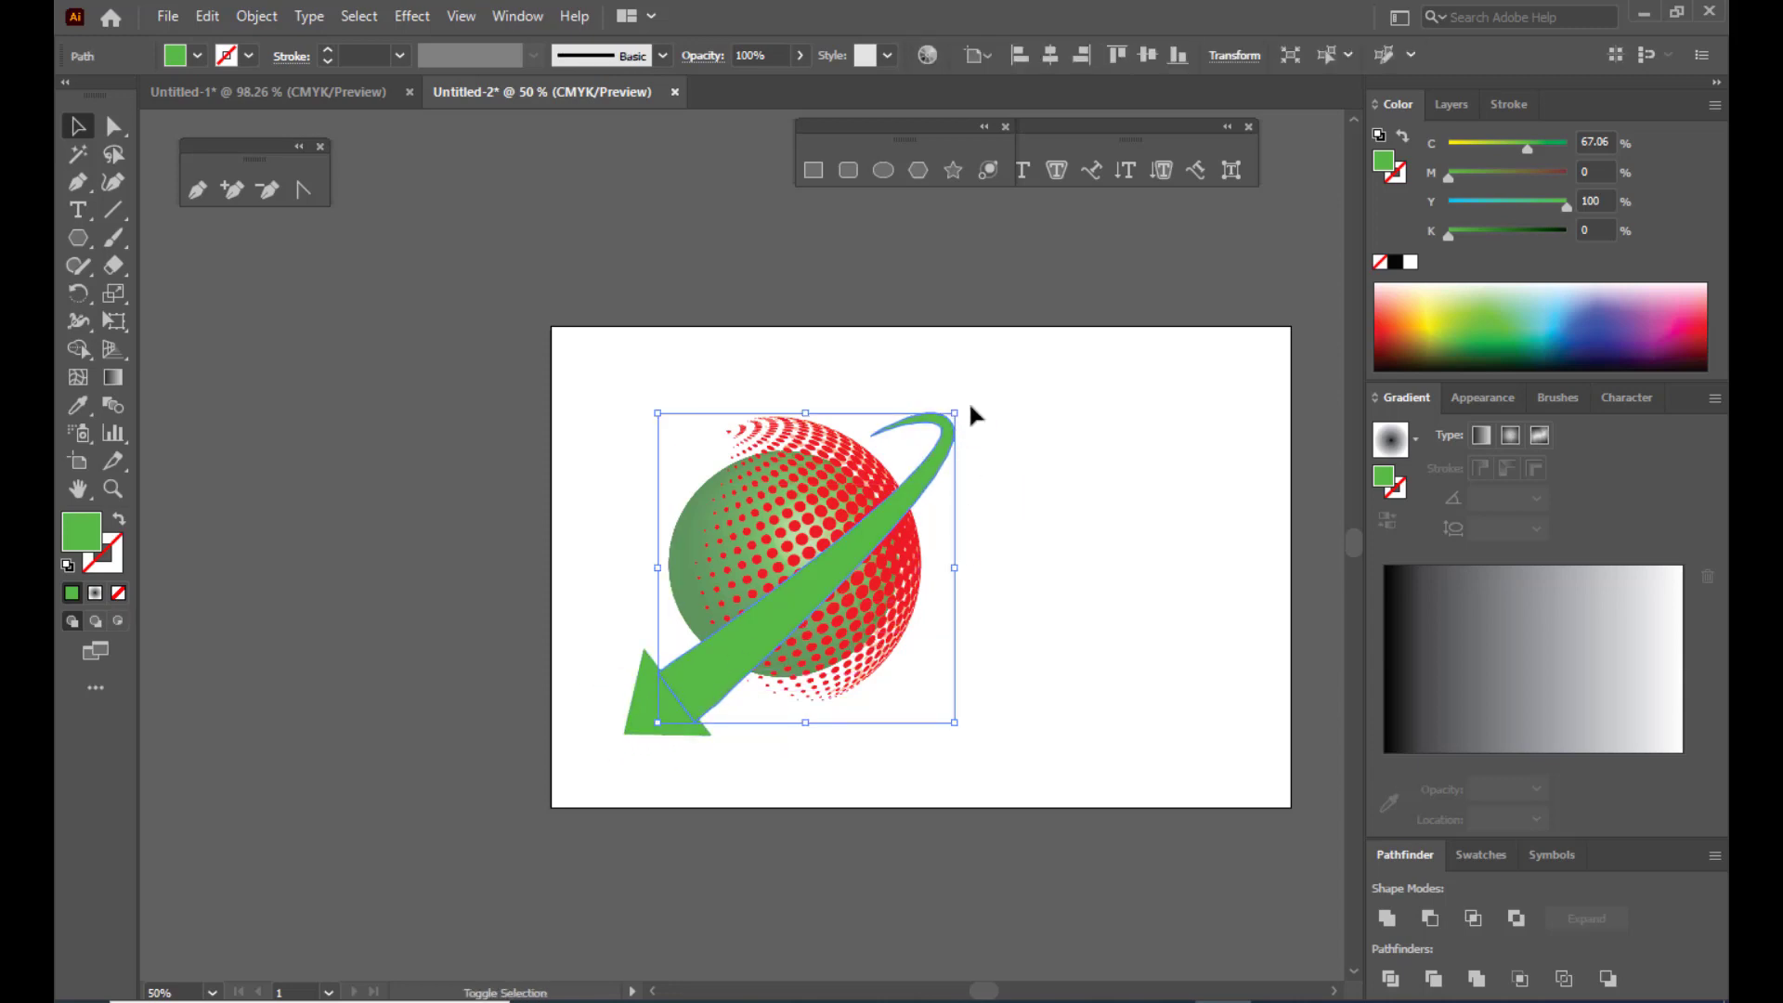
left_click(628, 732, "shift")
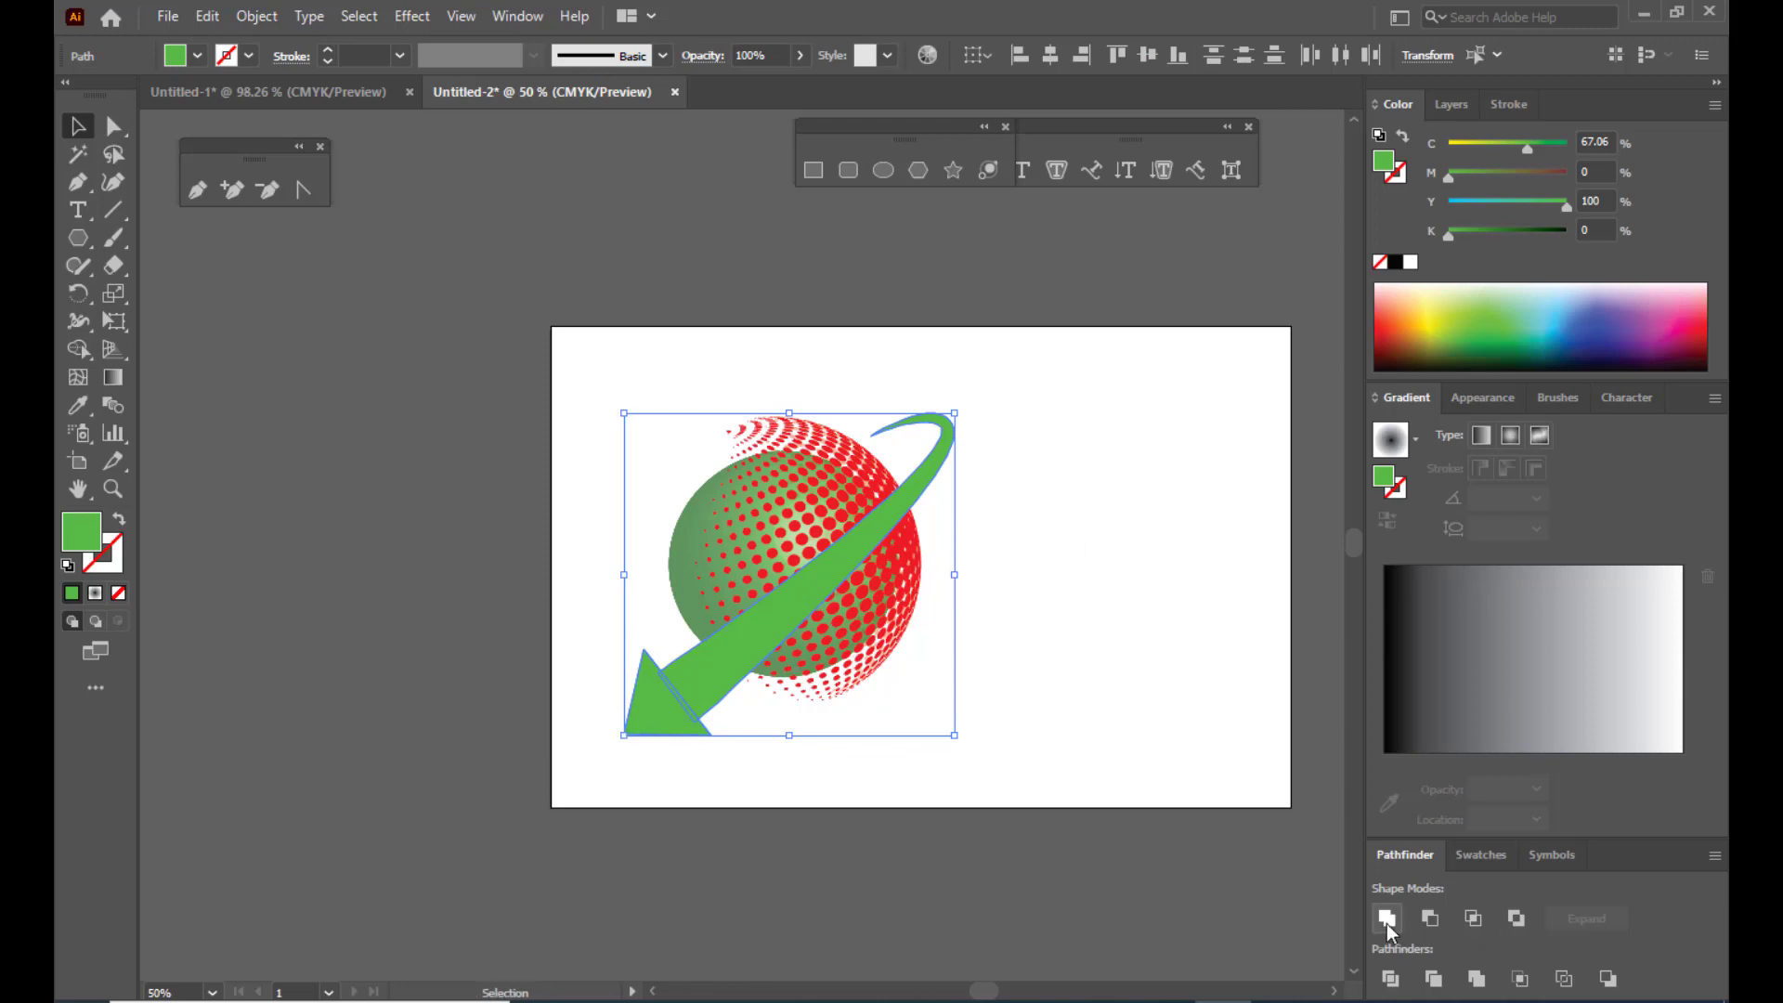
left_click(1098, 512)
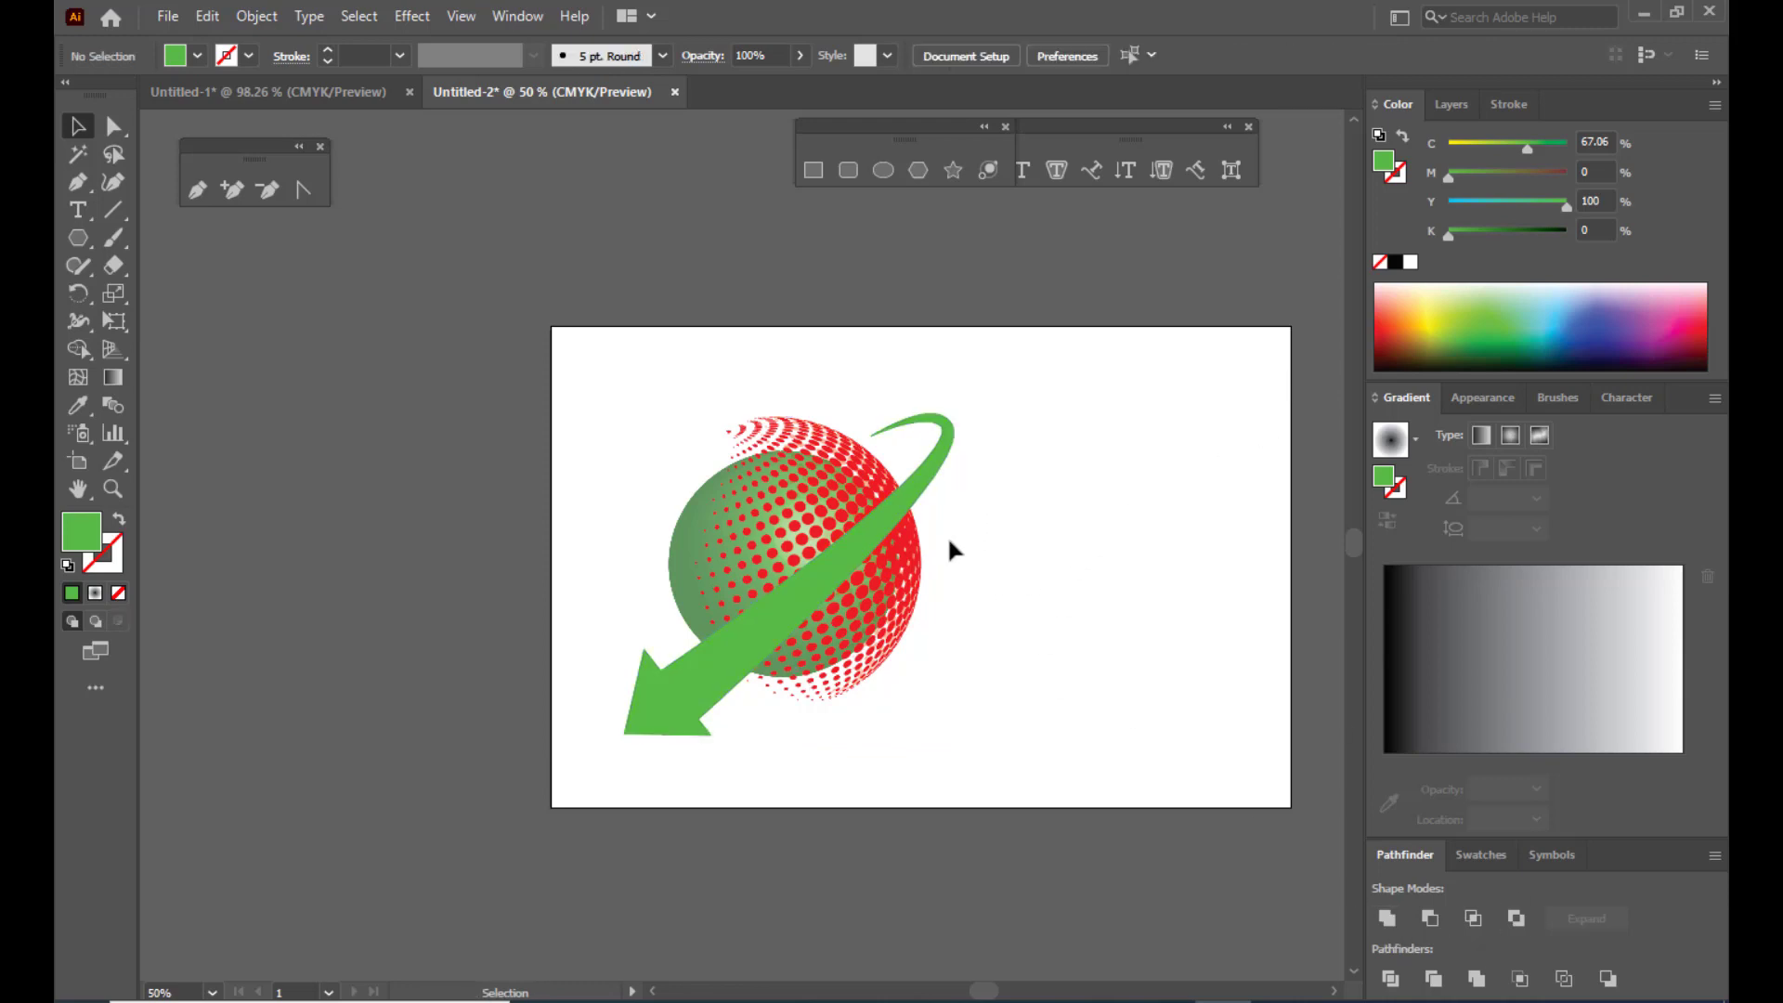
Step: Place a smaller duplicate of the green arrow above and left of the original and recolor the copy red
left_click(920, 506)
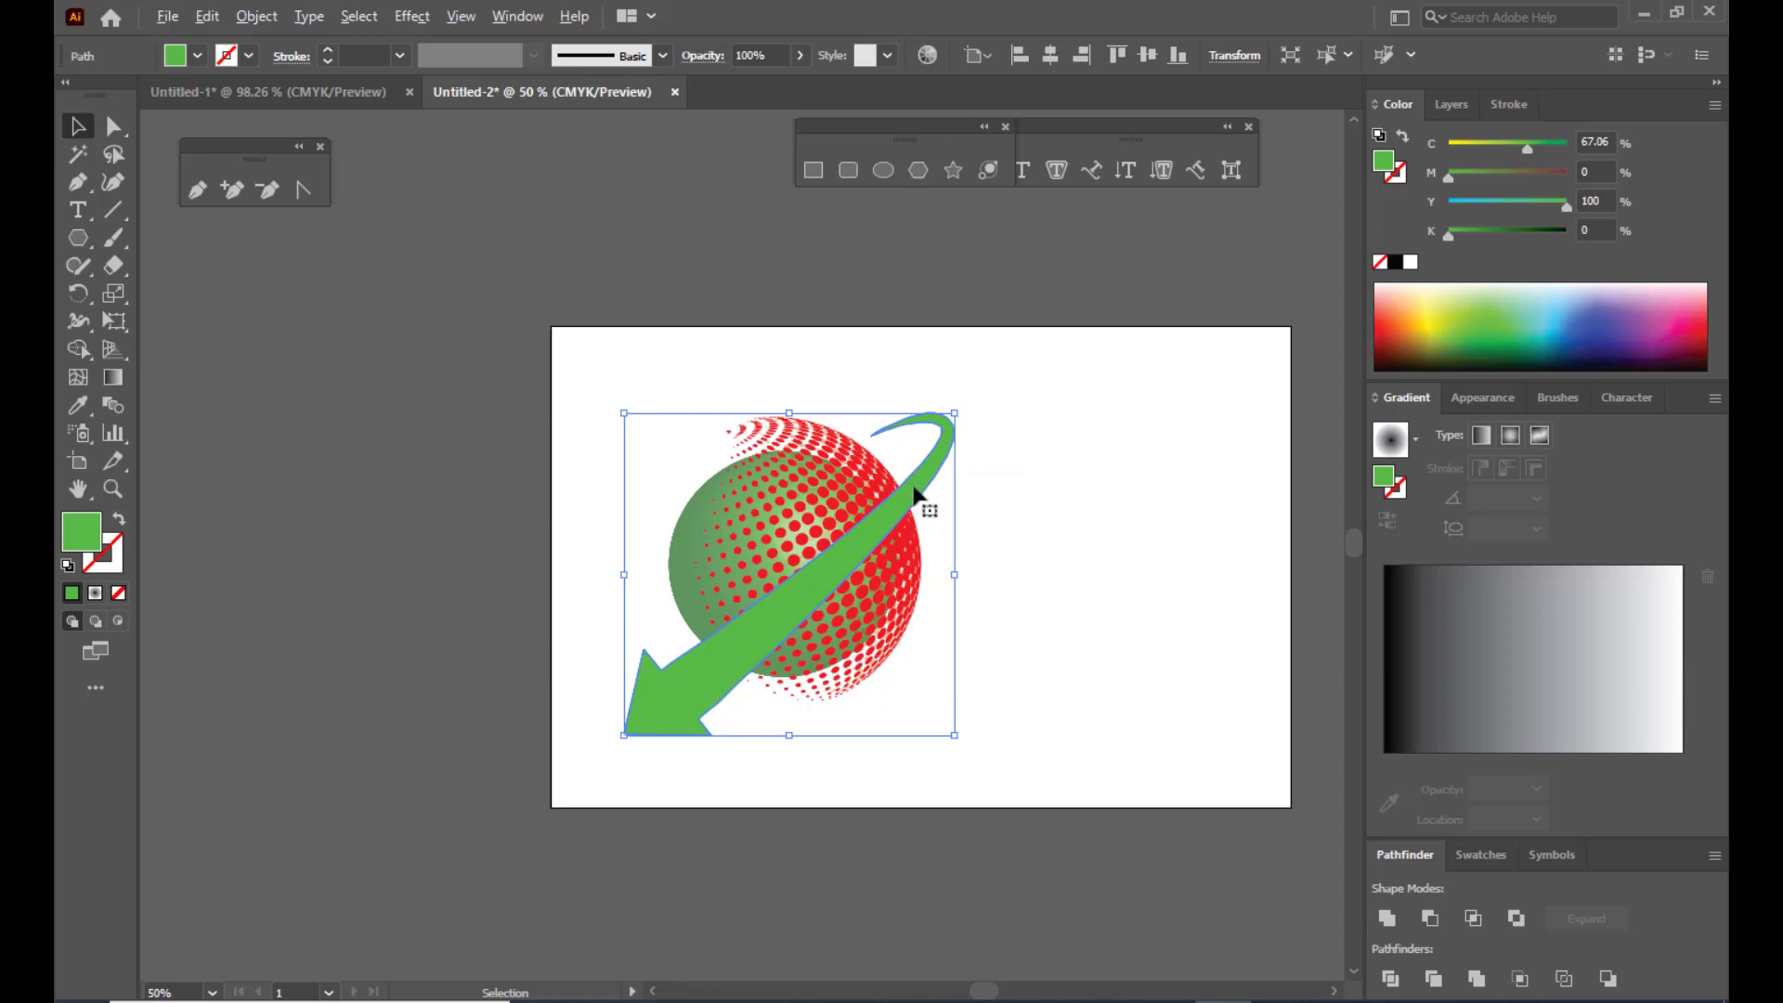
left_click_drag(913, 492, 849, 435)
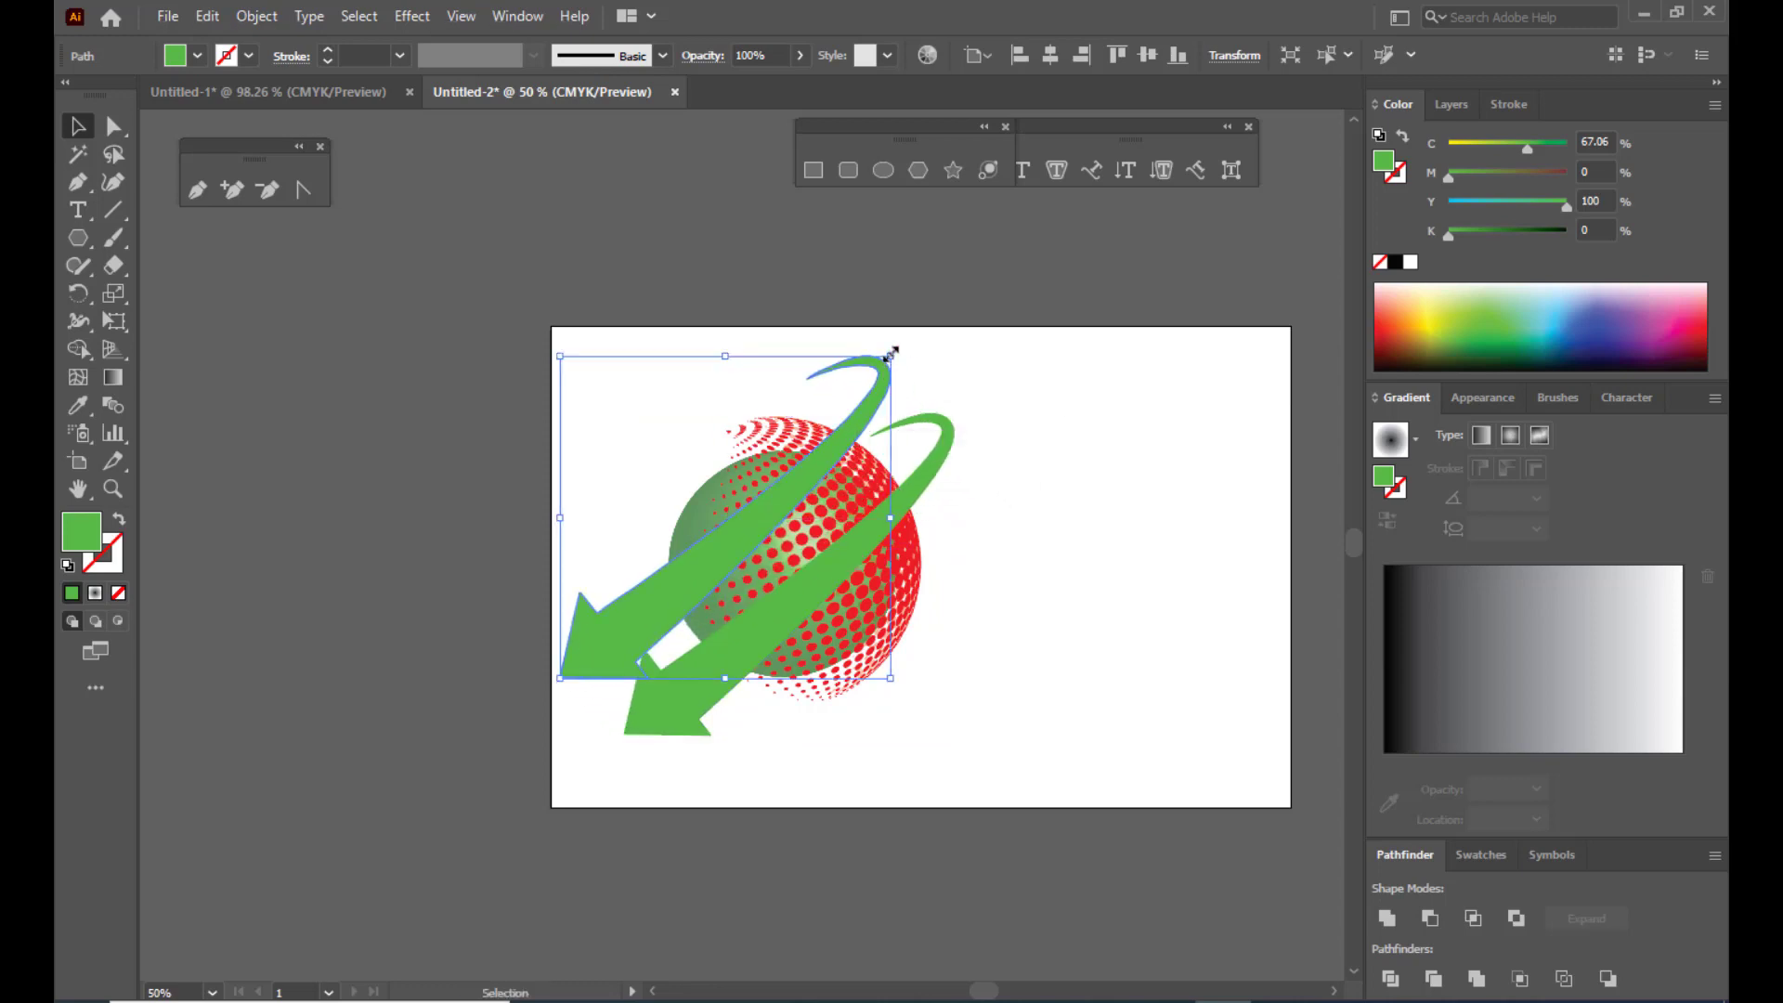
left_click_drag(891, 356, 847, 395)
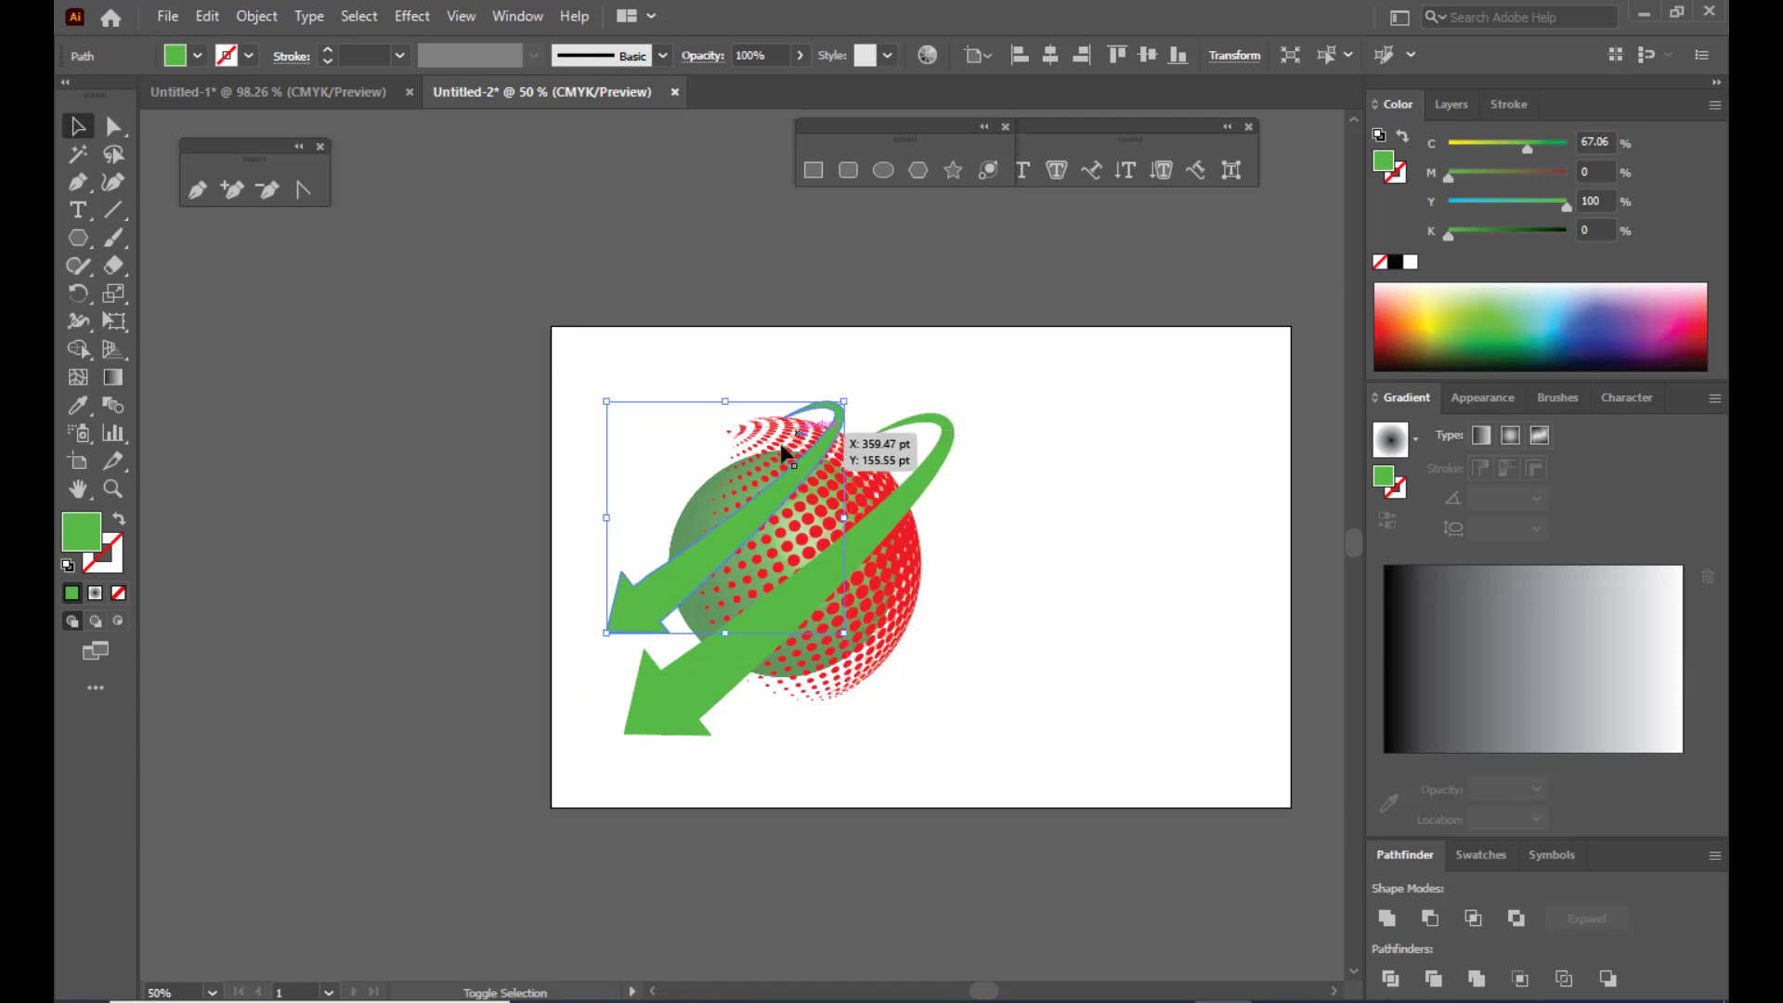
left_click_drag(810, 465, 813, 462)
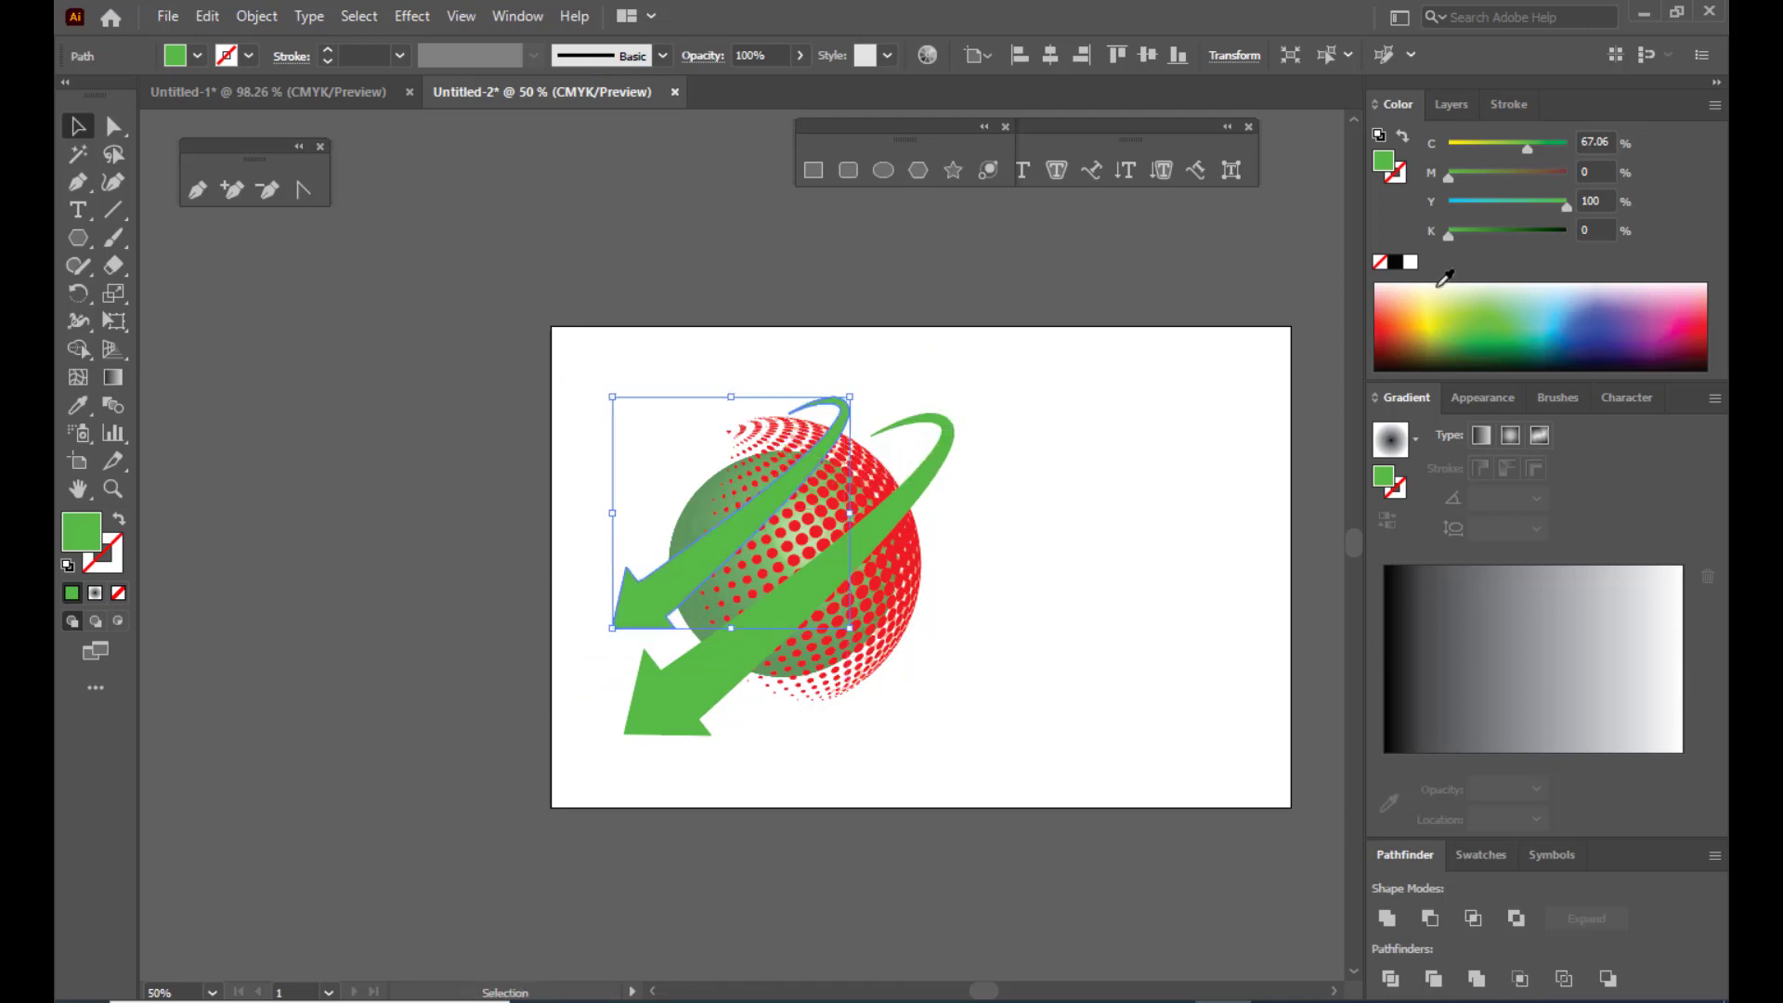
left_click(1705, 320)
left_click(1103, 365)
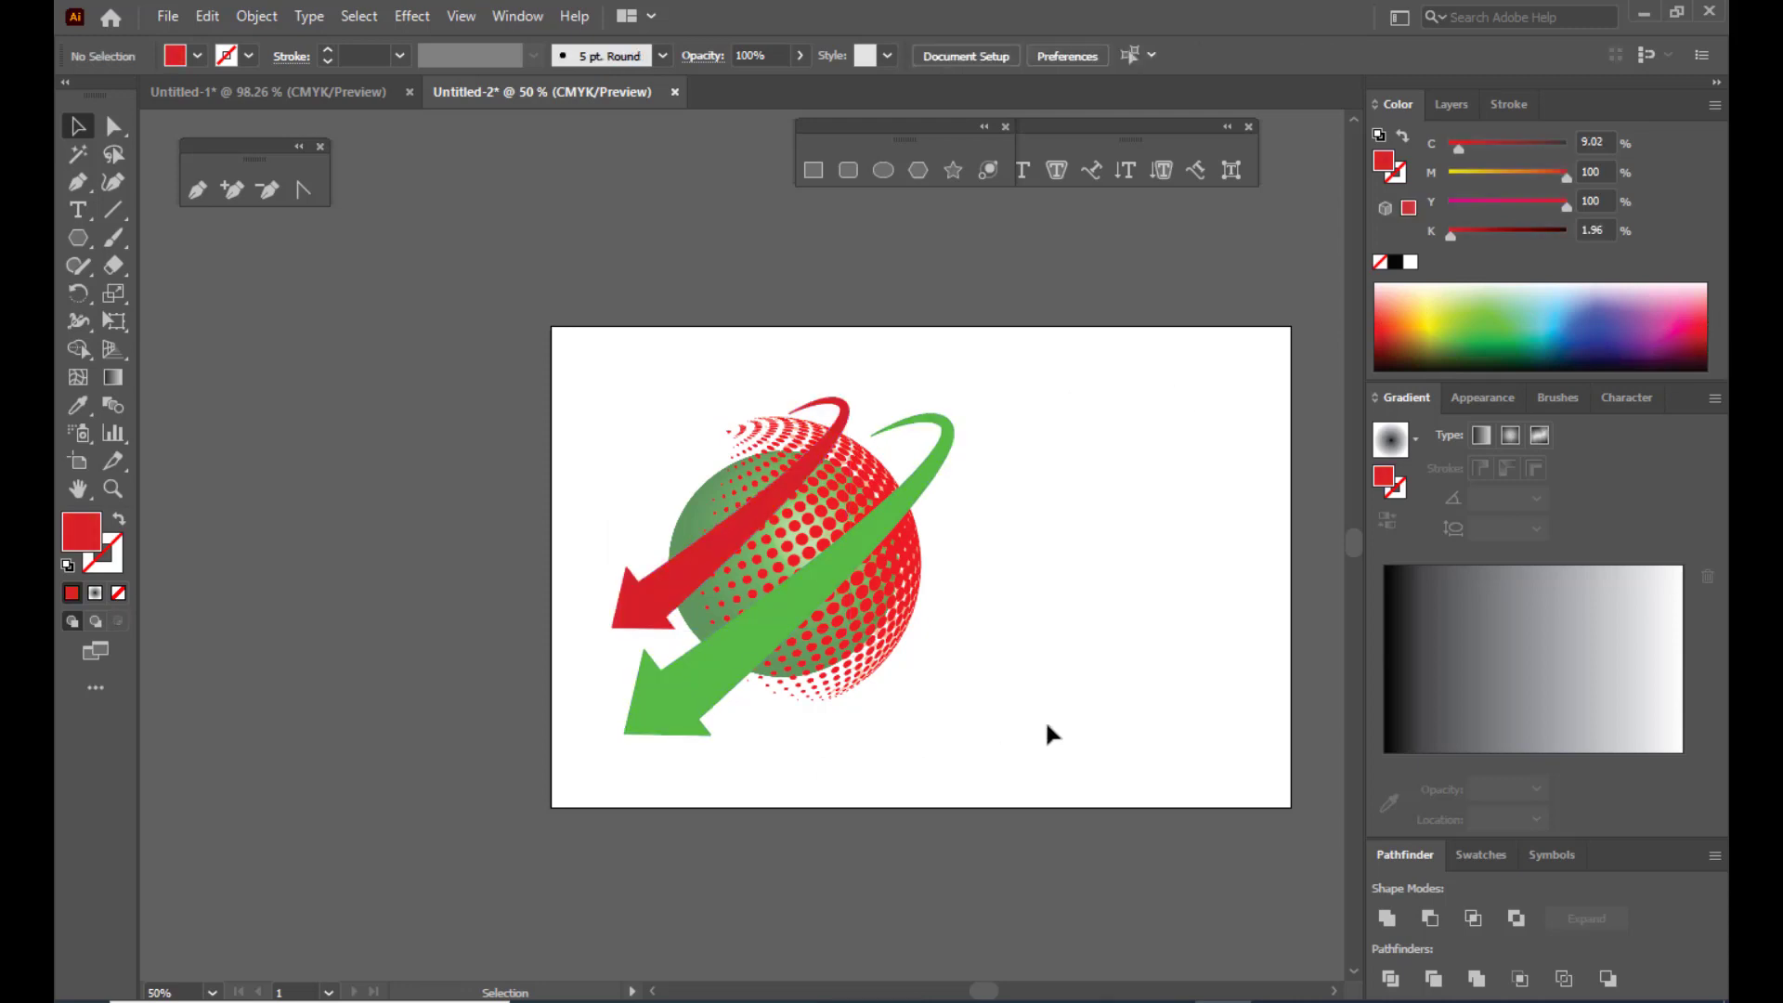
Step: Place a smaller duplicate of the red arrow below and right of the green arrow and recolor the copy blue
left_click(726, 555)
left_click_drag(726, 555, 850, 684)
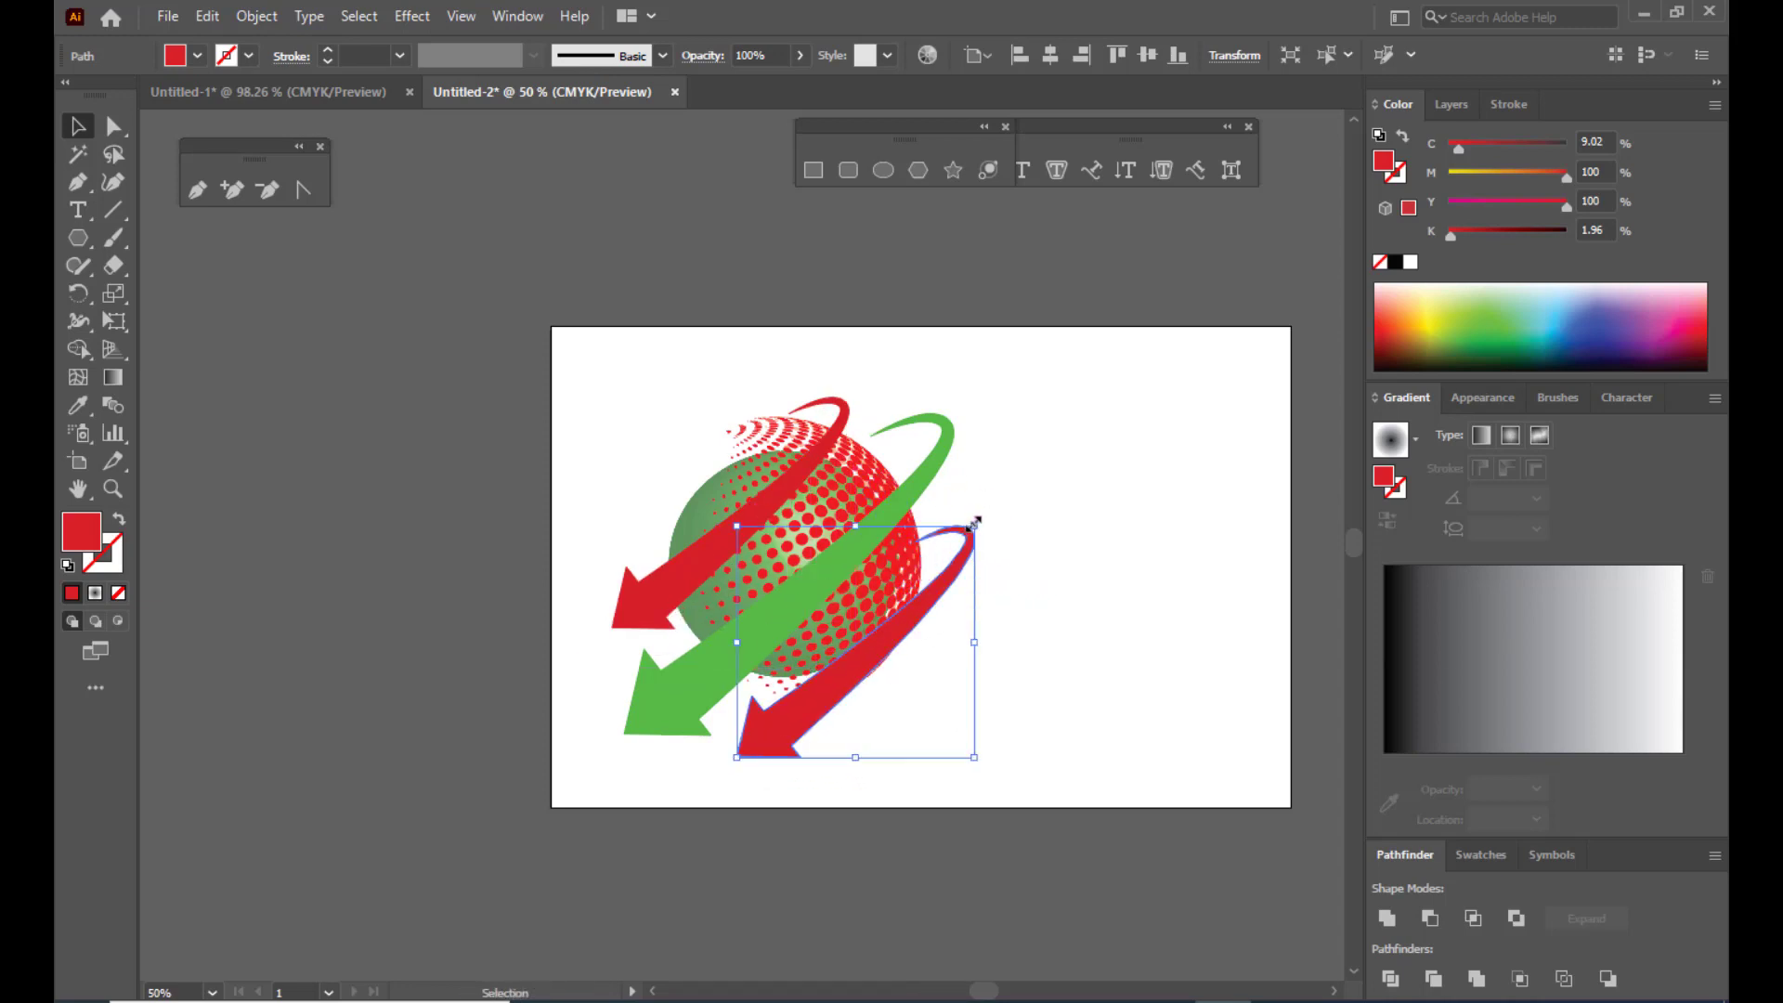
left_click_drag(939, 604, 939, 583)
left_click_drag(972, 510, 965, 513)
left_click_drag(951, 549, 955, 546)
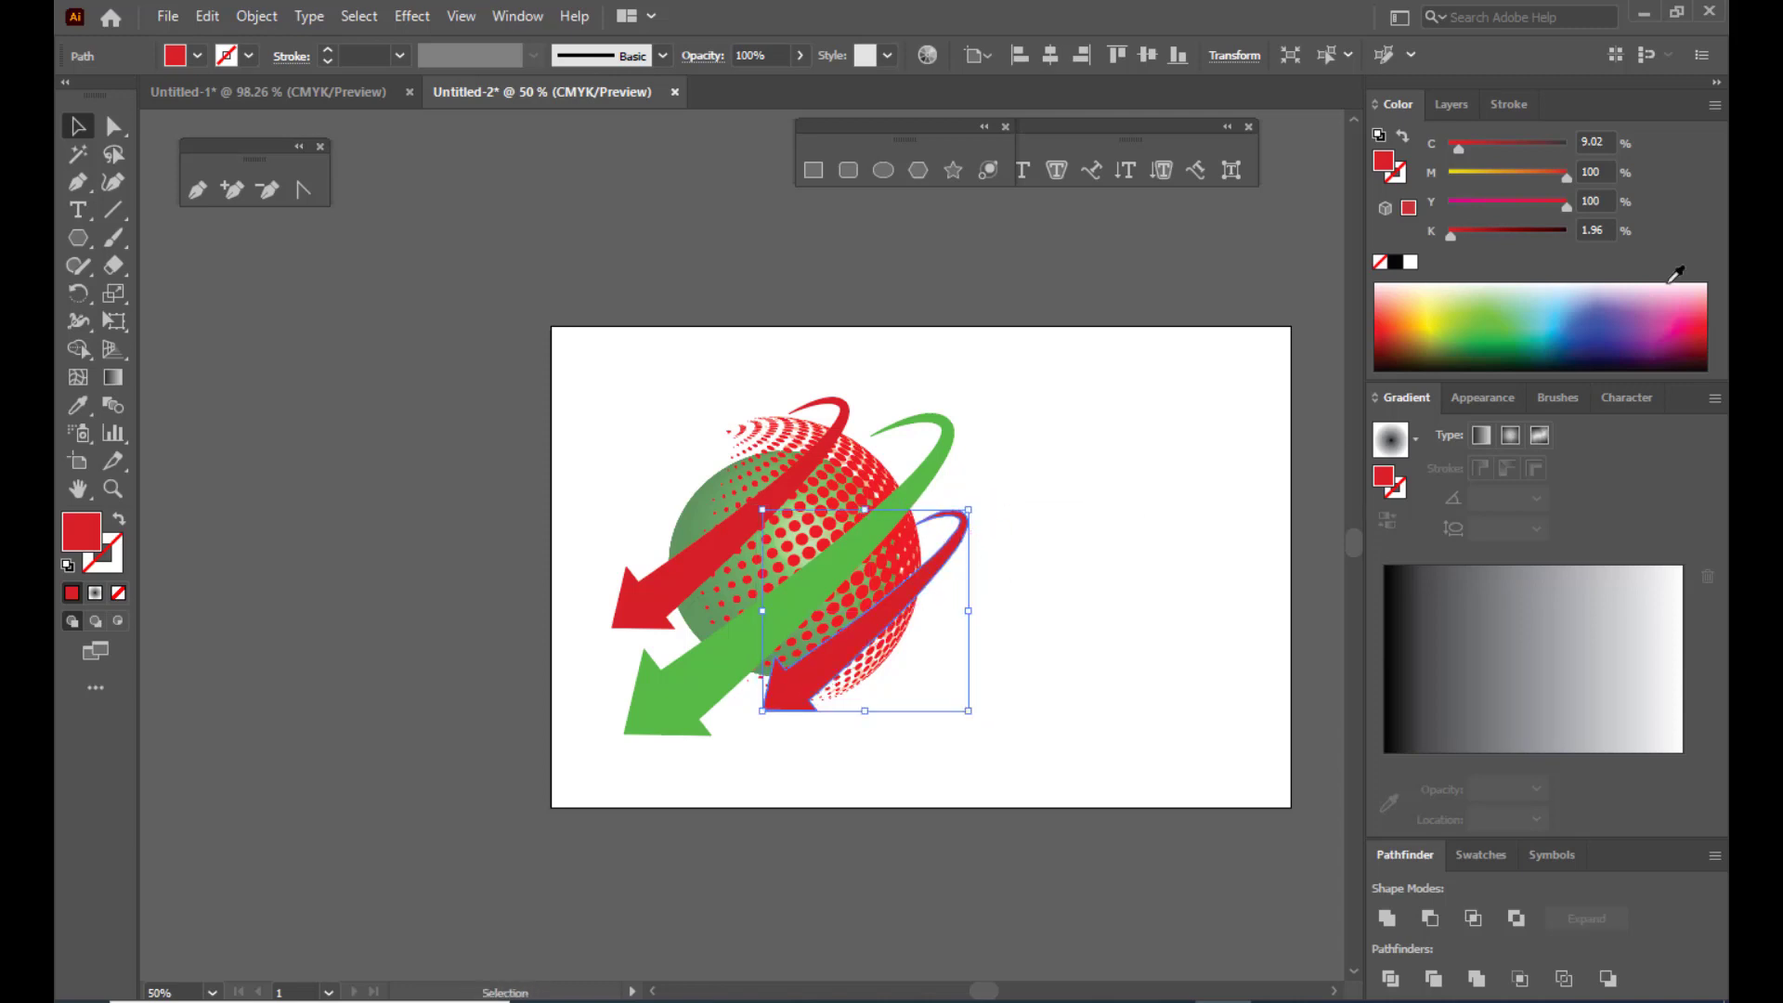
left_click(1583, 325)
left_click(1129, 448)
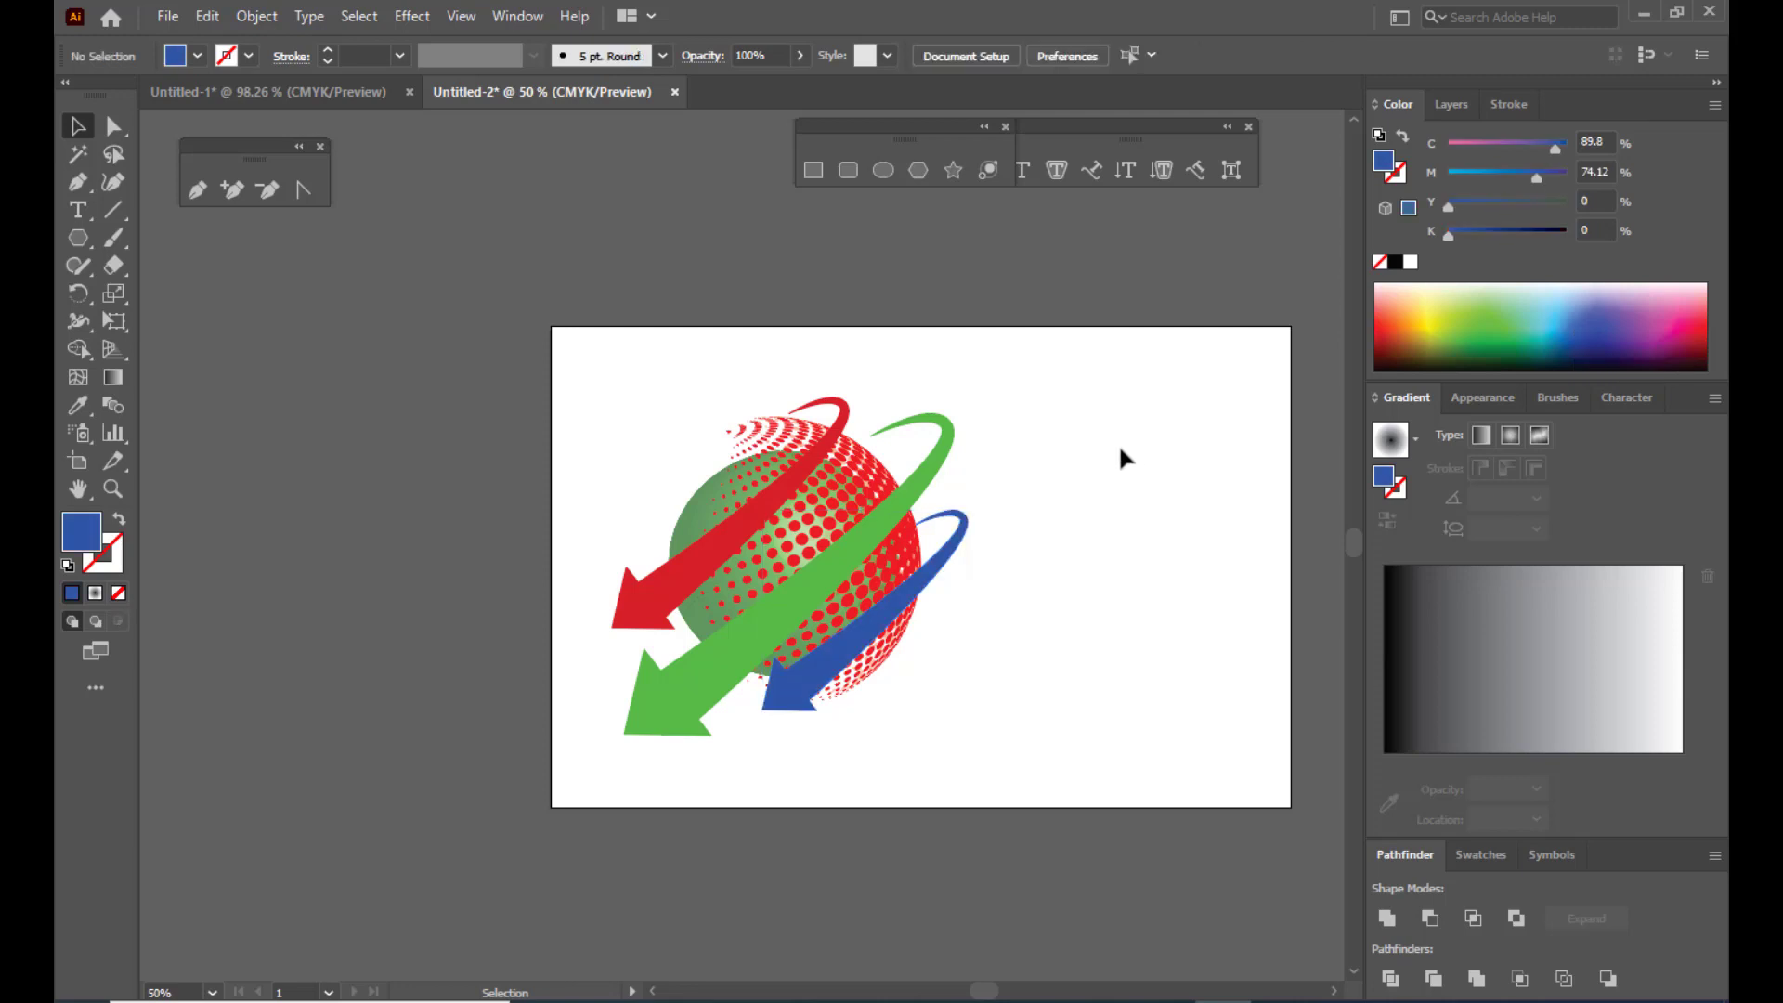
Step: Duplicate the red halftone dots slightly to the left, fill the copy black and send it backward behind the red dots
left_click(842, 517)
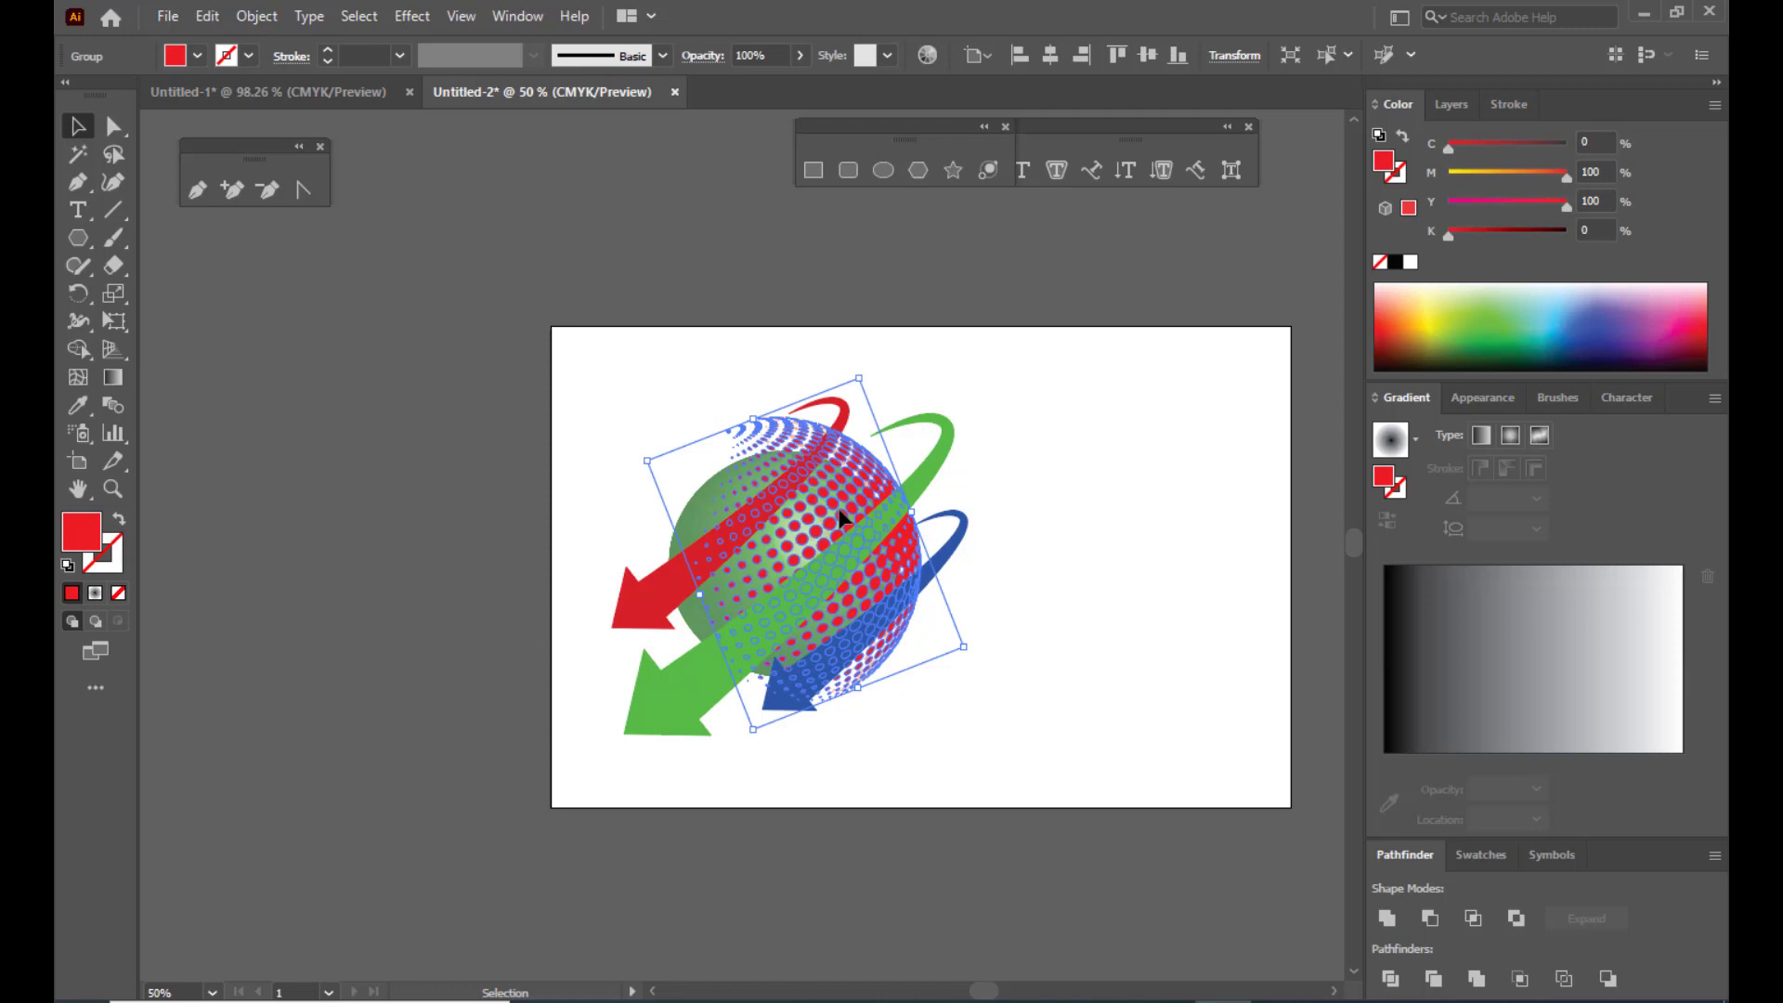
left_click(1129, 448)
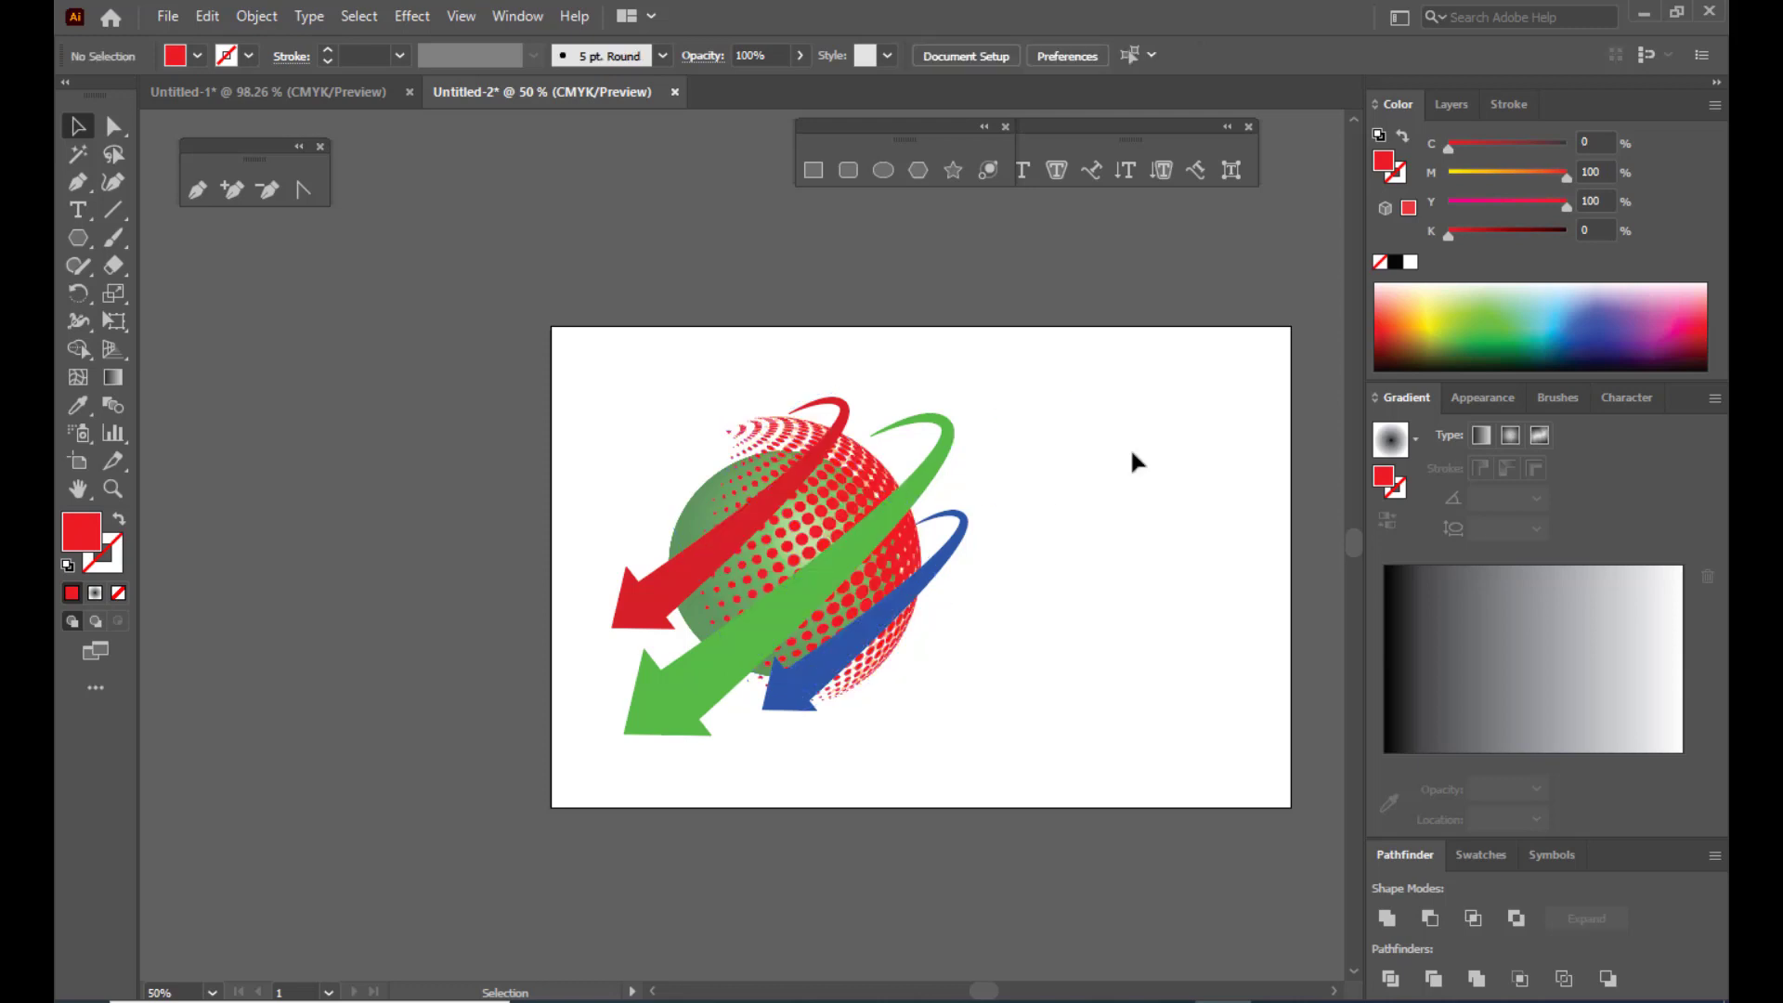
mouse_move(841, 520)
left_mouse_down()
mouse_move(833, 502)
mouse_move(746, 507)
left_mouse_up()
left_click(1395, 264)
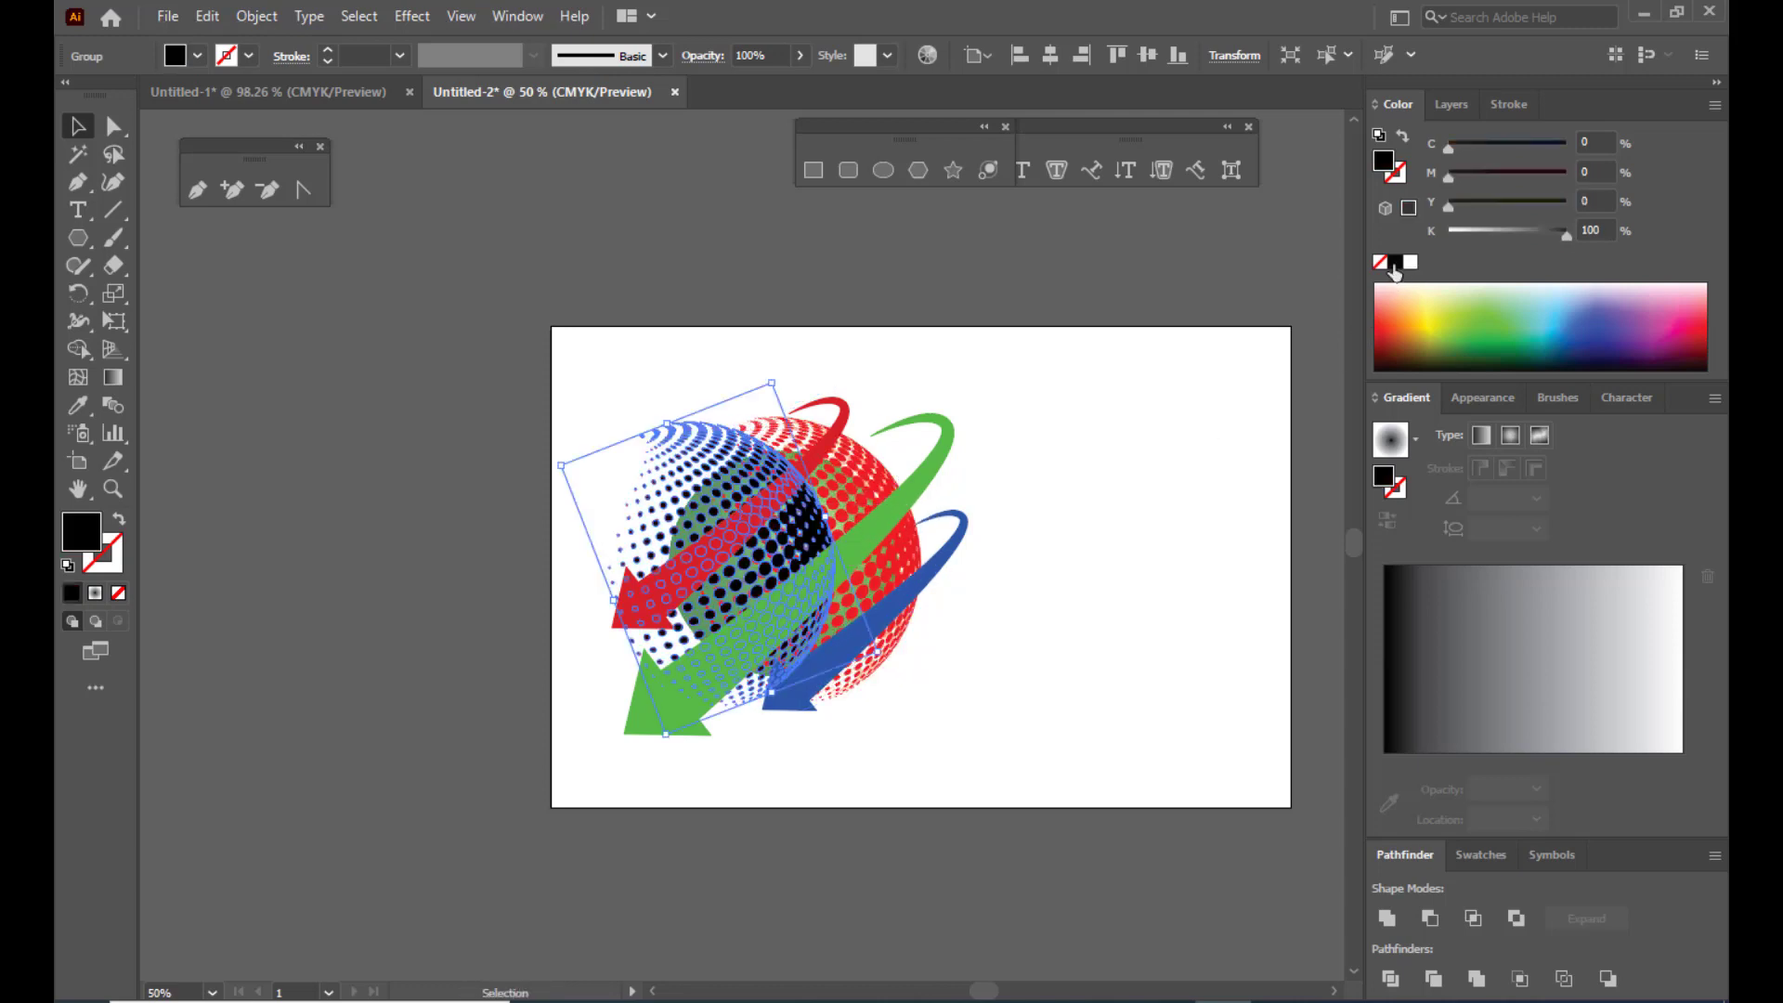
right_click(719, 482)
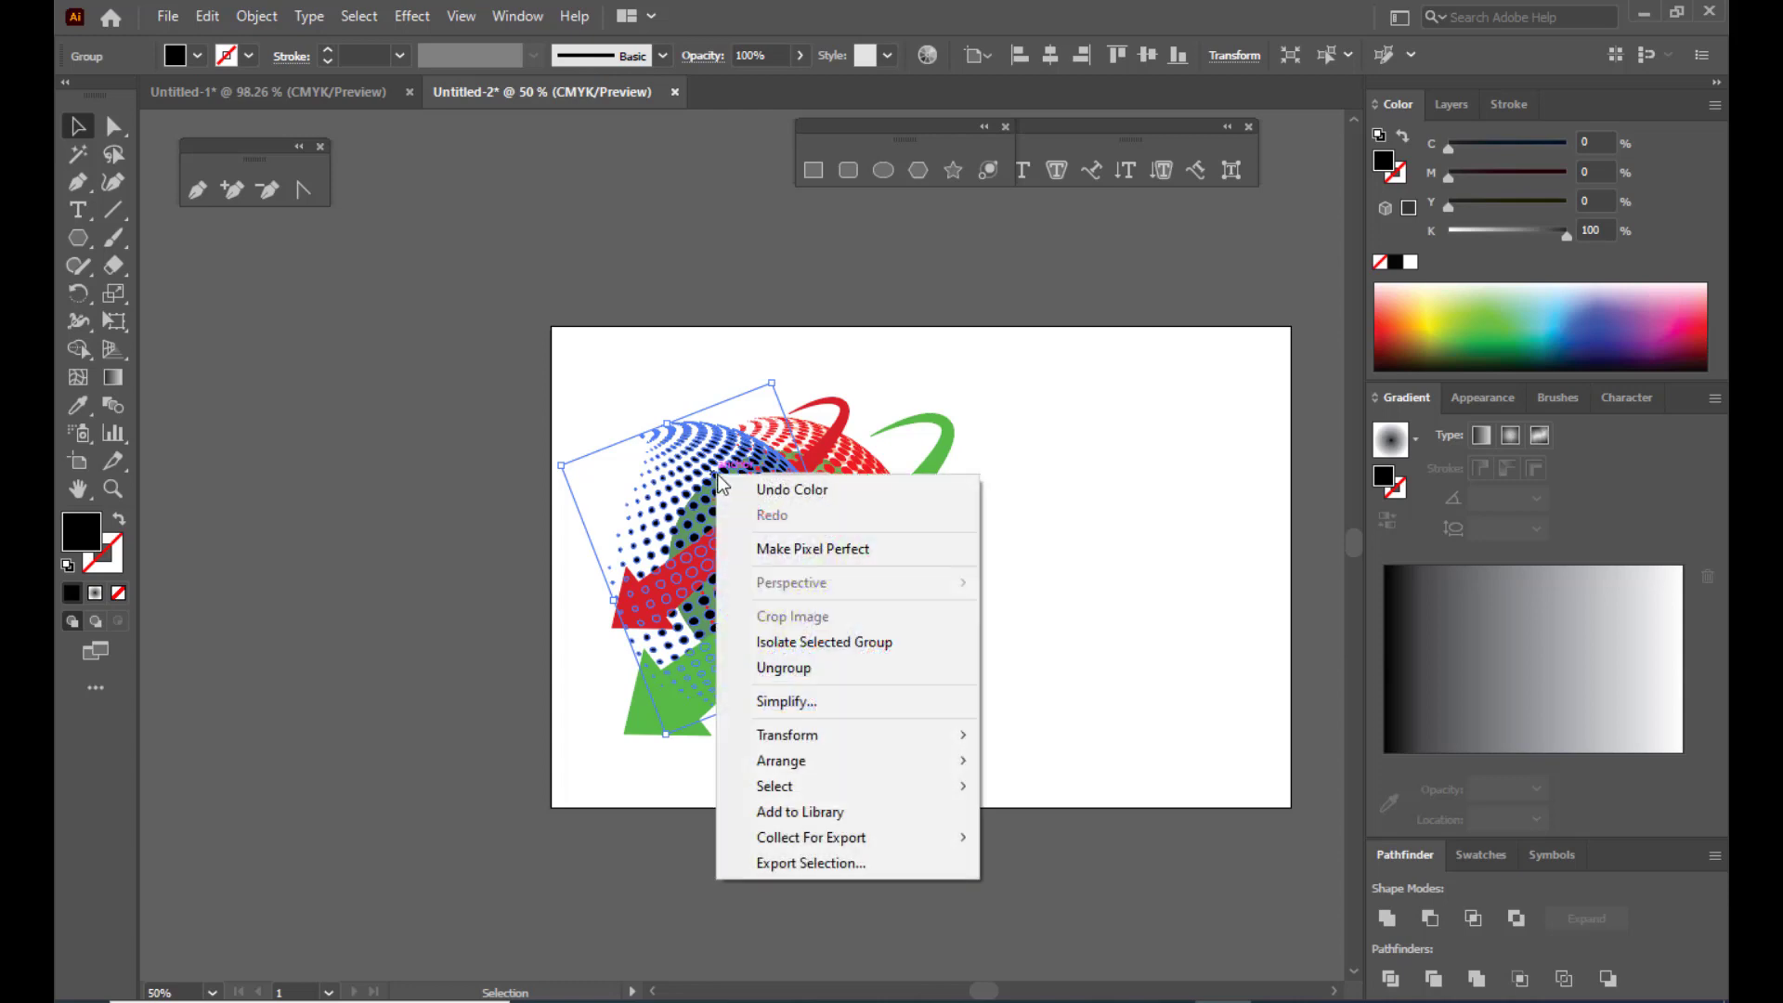
mouse_move(825, 761)
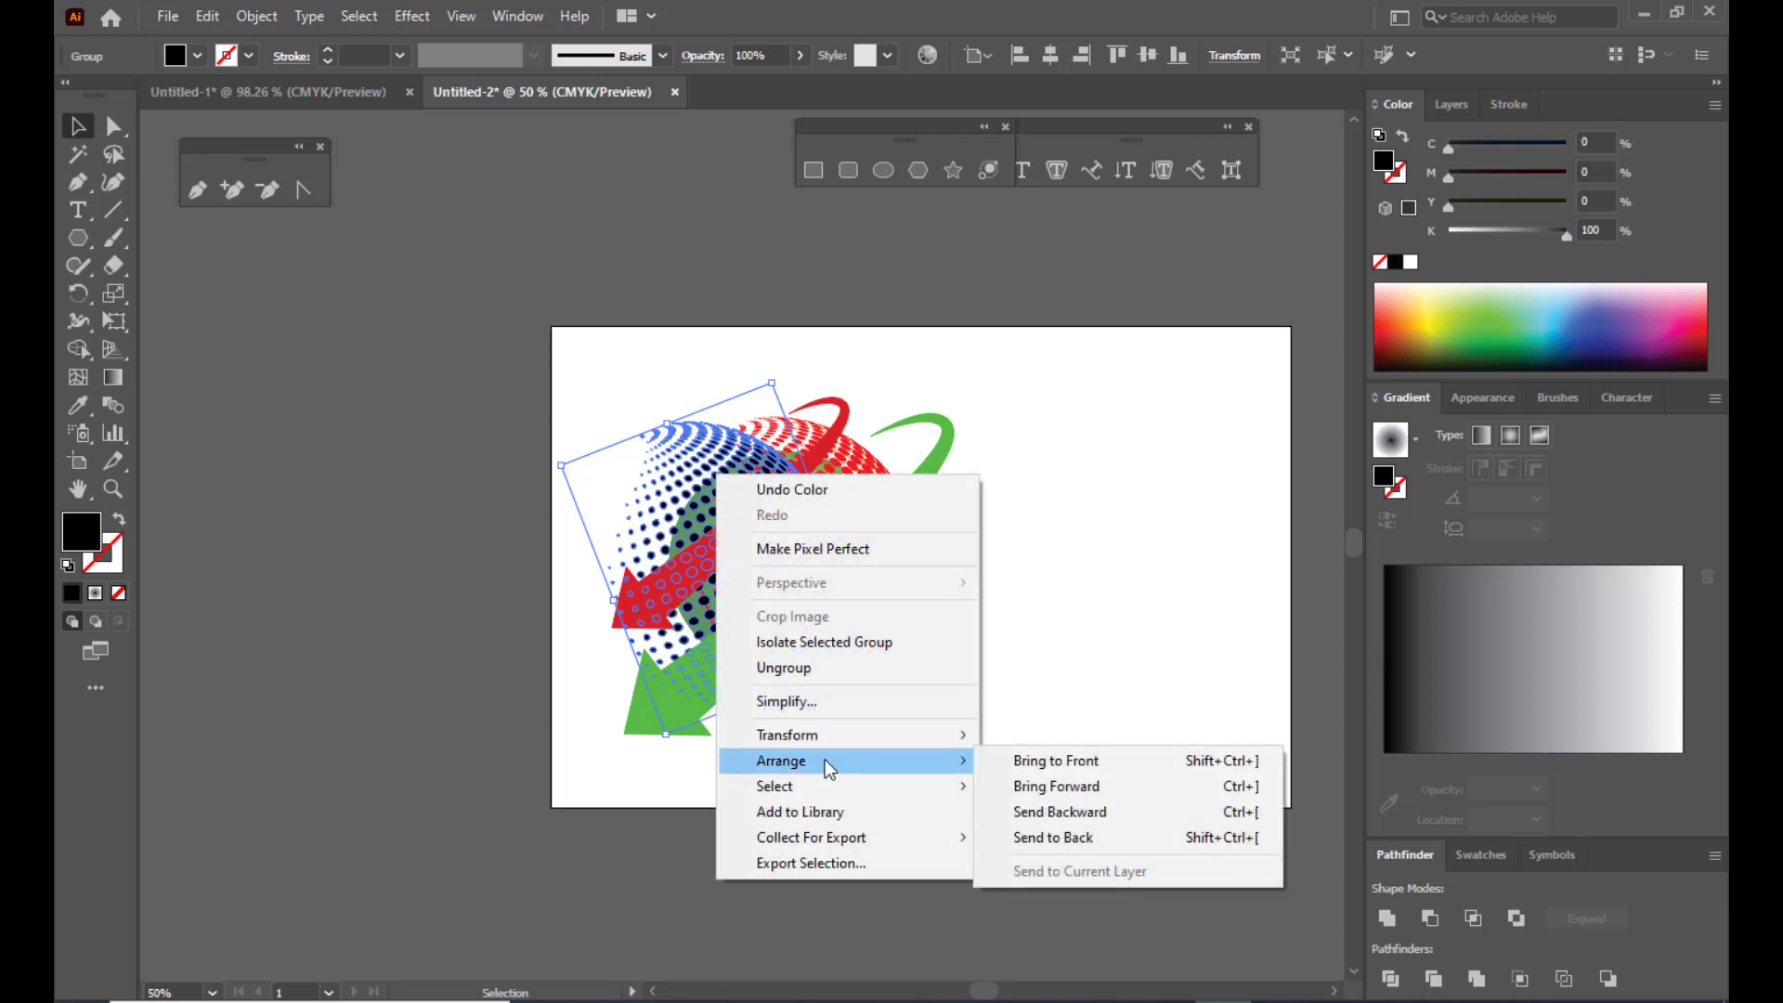
left_click(1077, 813)
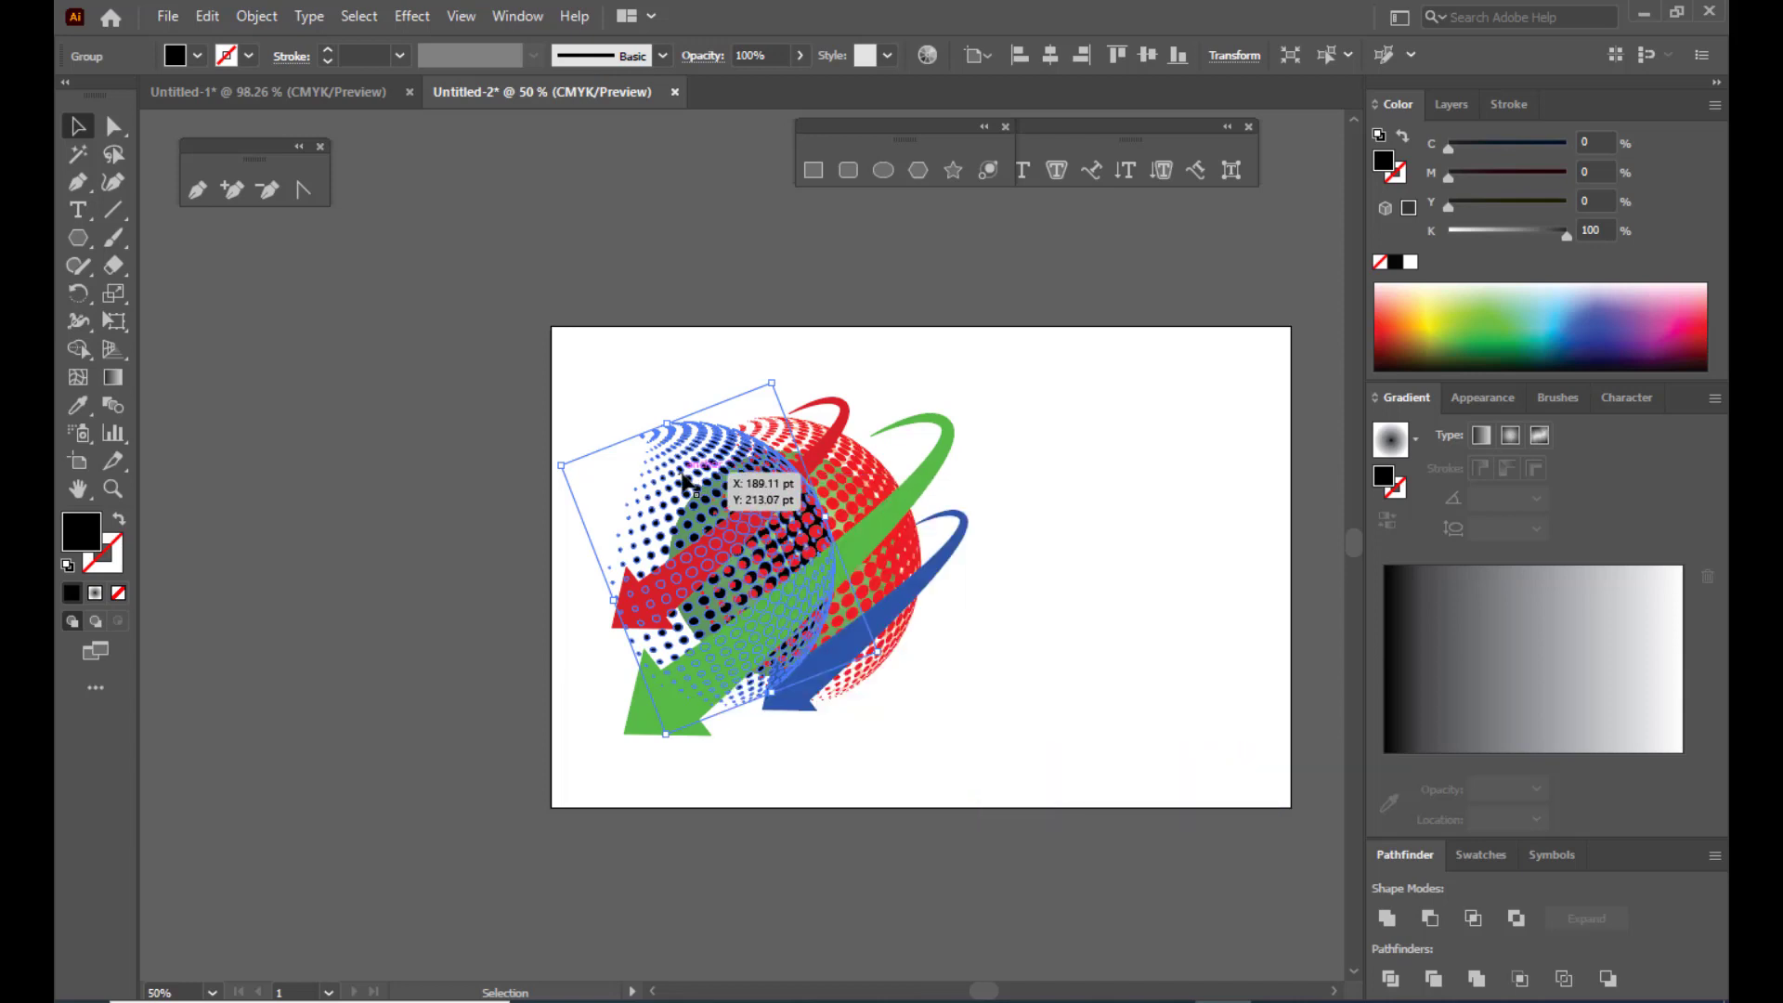
Step: Position the black dot copy behind the red halftone dots, offset slightly downward as a thin shadow
left_click_drag(689, 486, 840, 520)
key("Left")
key("Left")
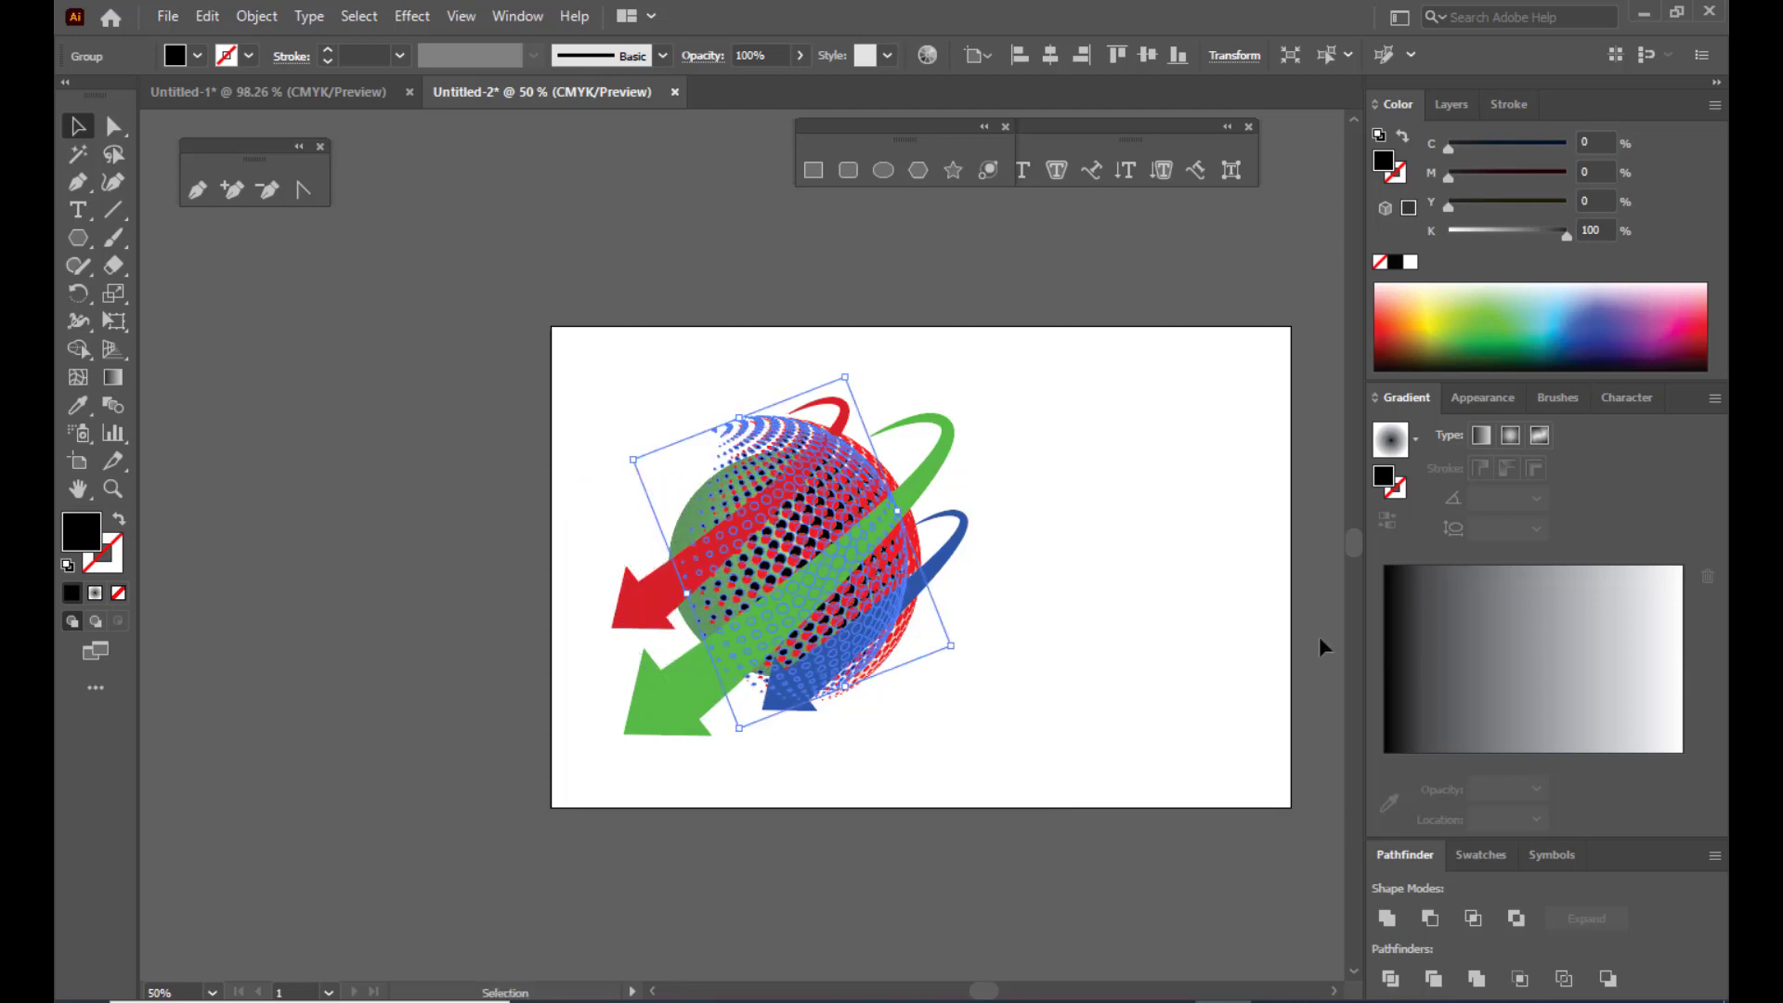
key("shift+Down")
key("Down")
key("shift+Right")
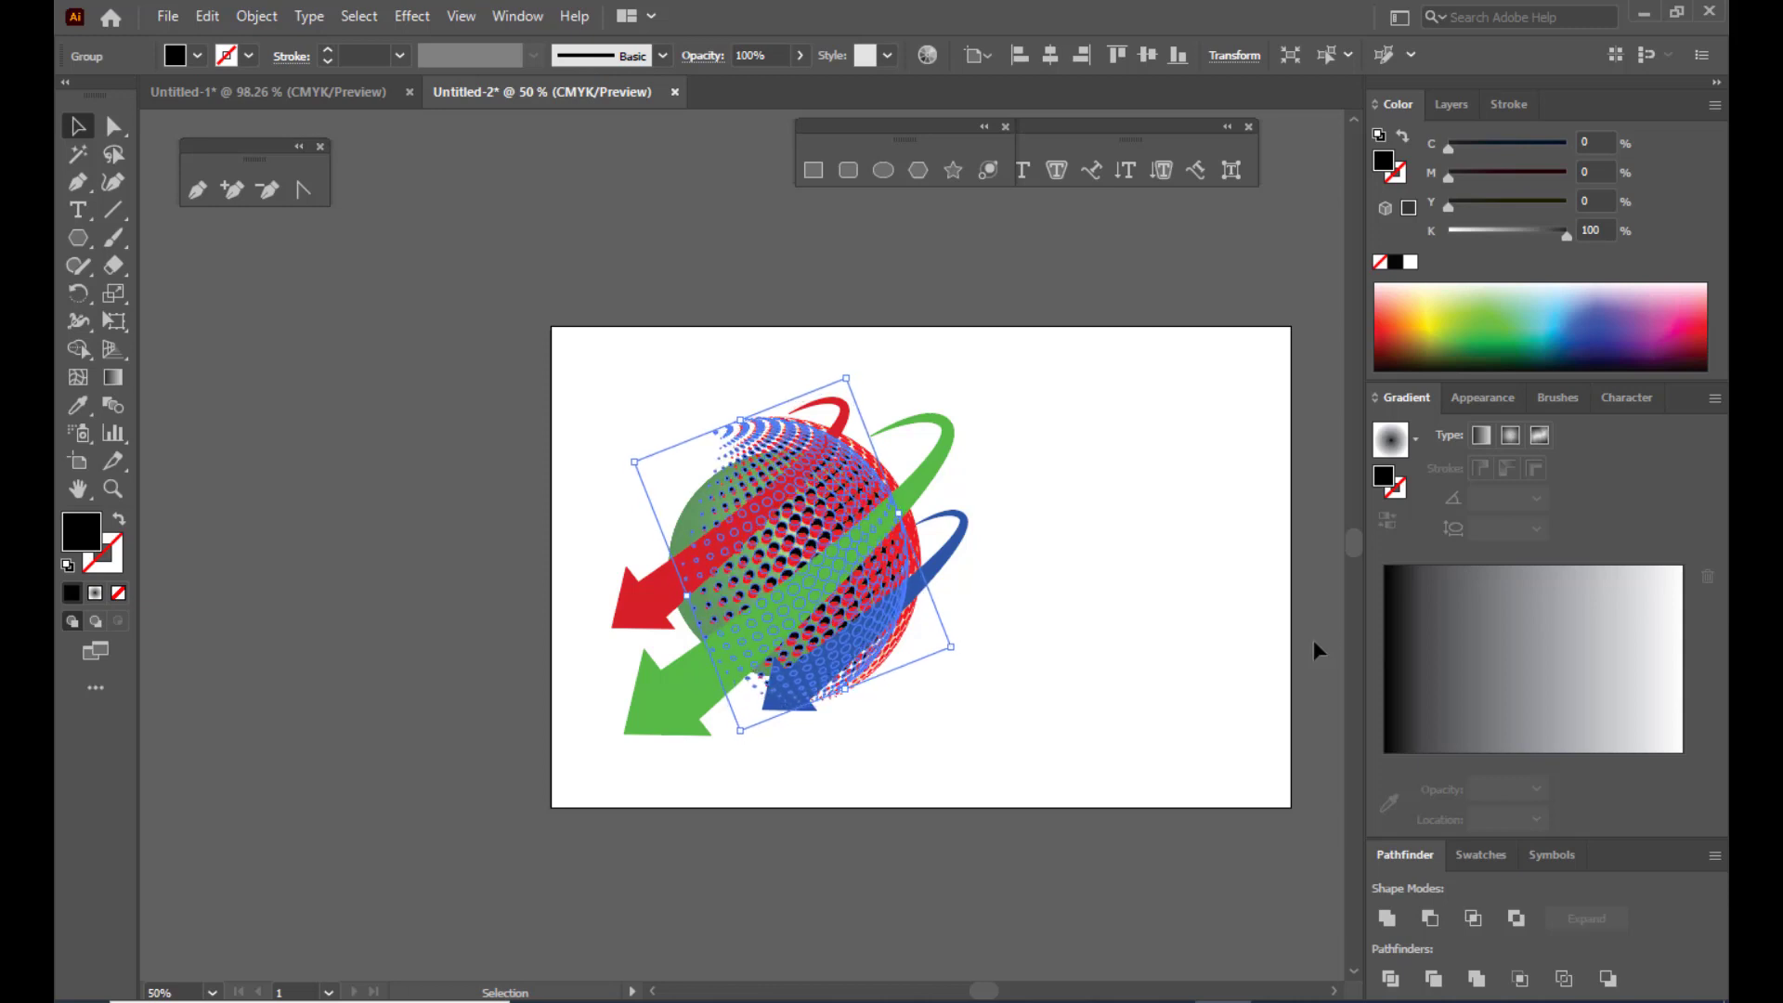
key("shift+Up")
key("shift+Right")
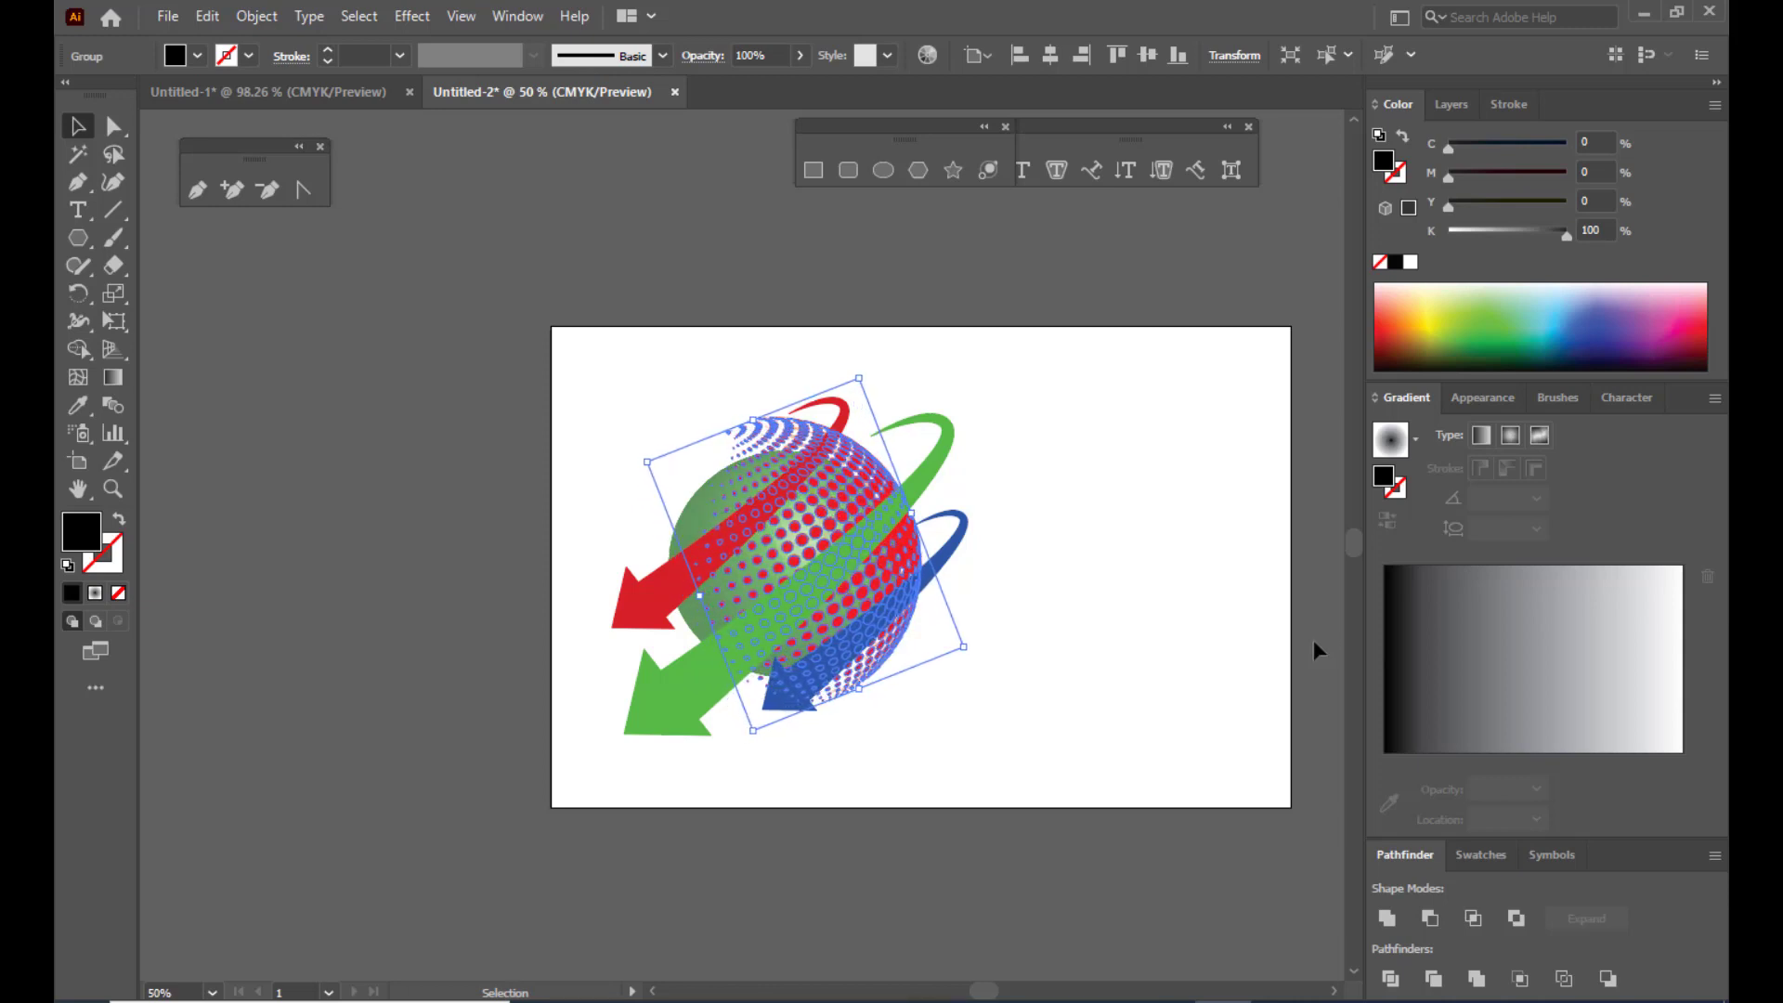
key("Down")
key("Down")
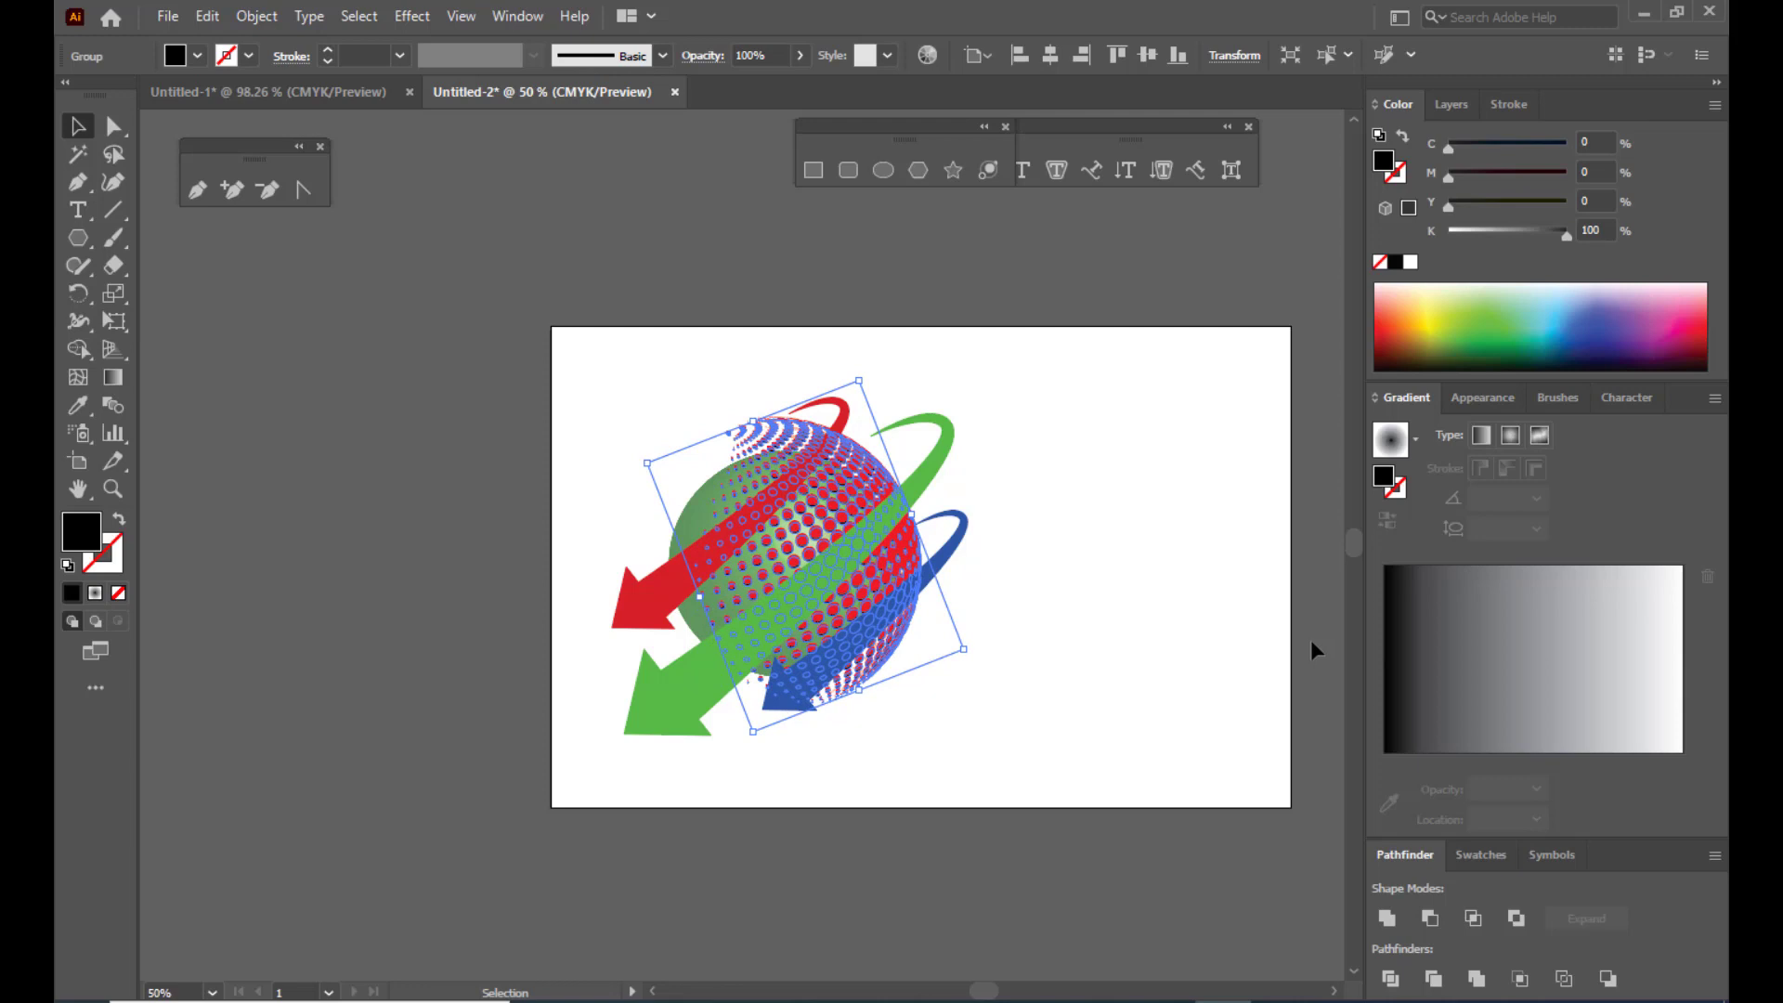
left_click(1201, 546)
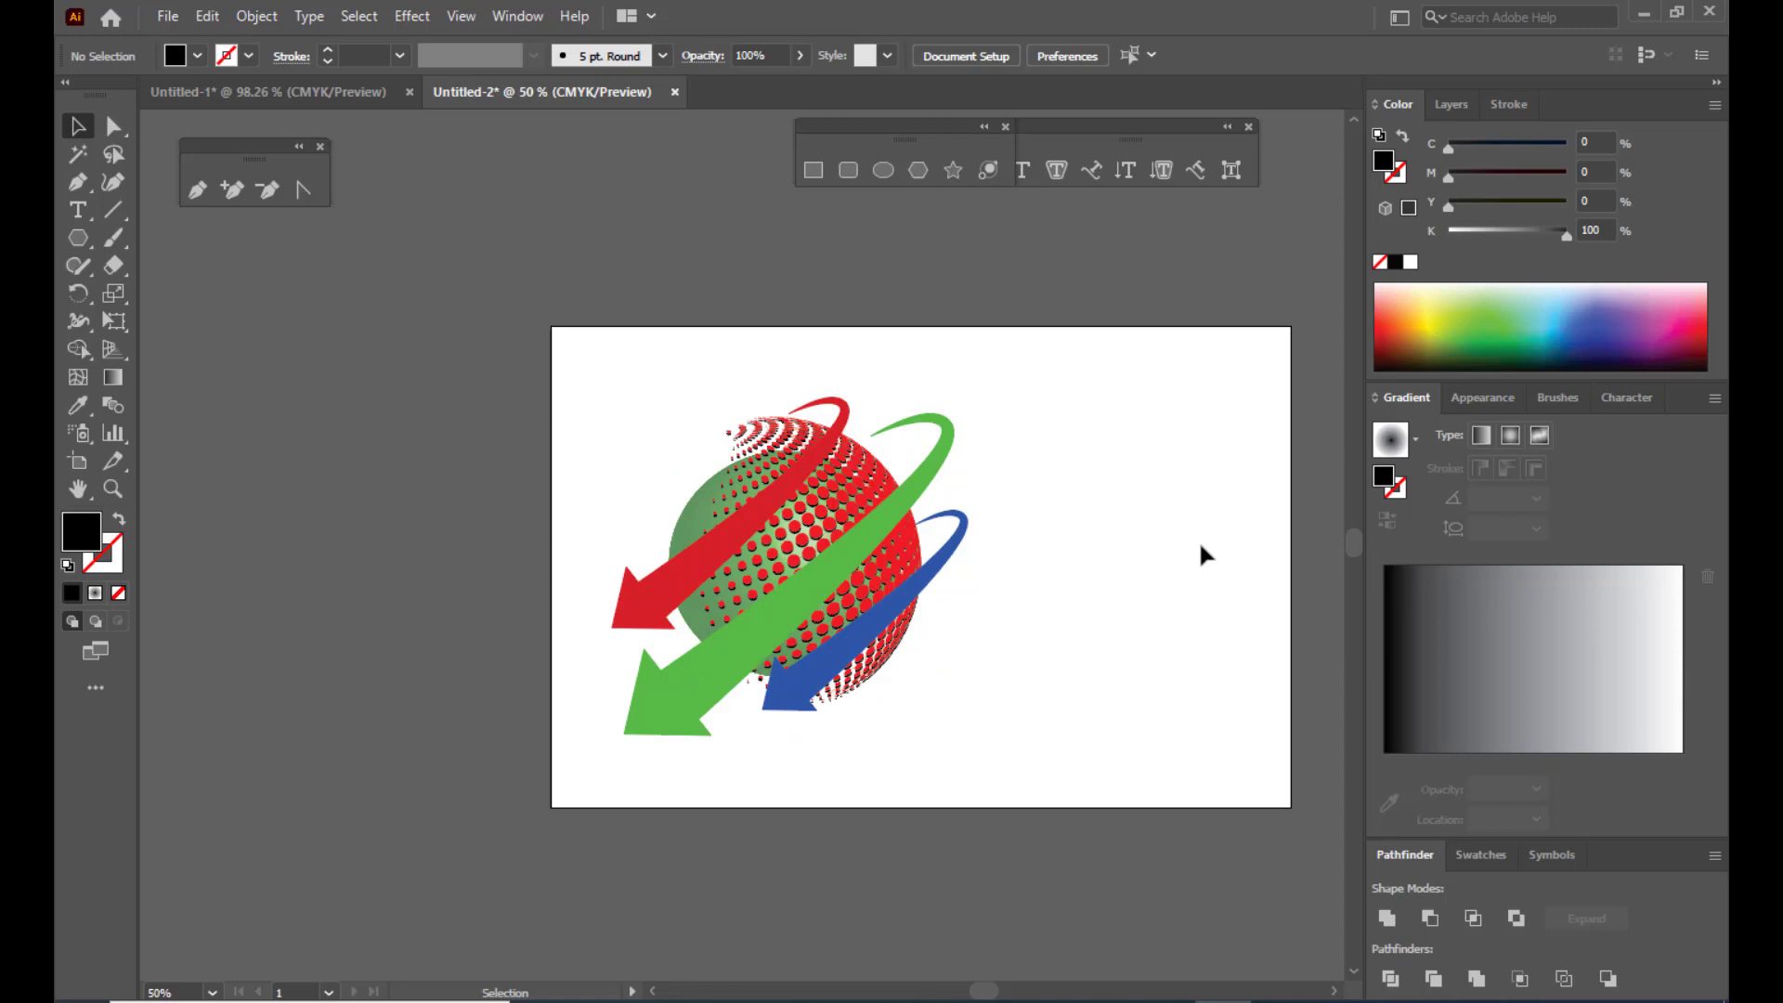
Step: Duplicate the green arrow with a slight offset, fill the copy black and send it backward behind the green one
left_click(945, 465)
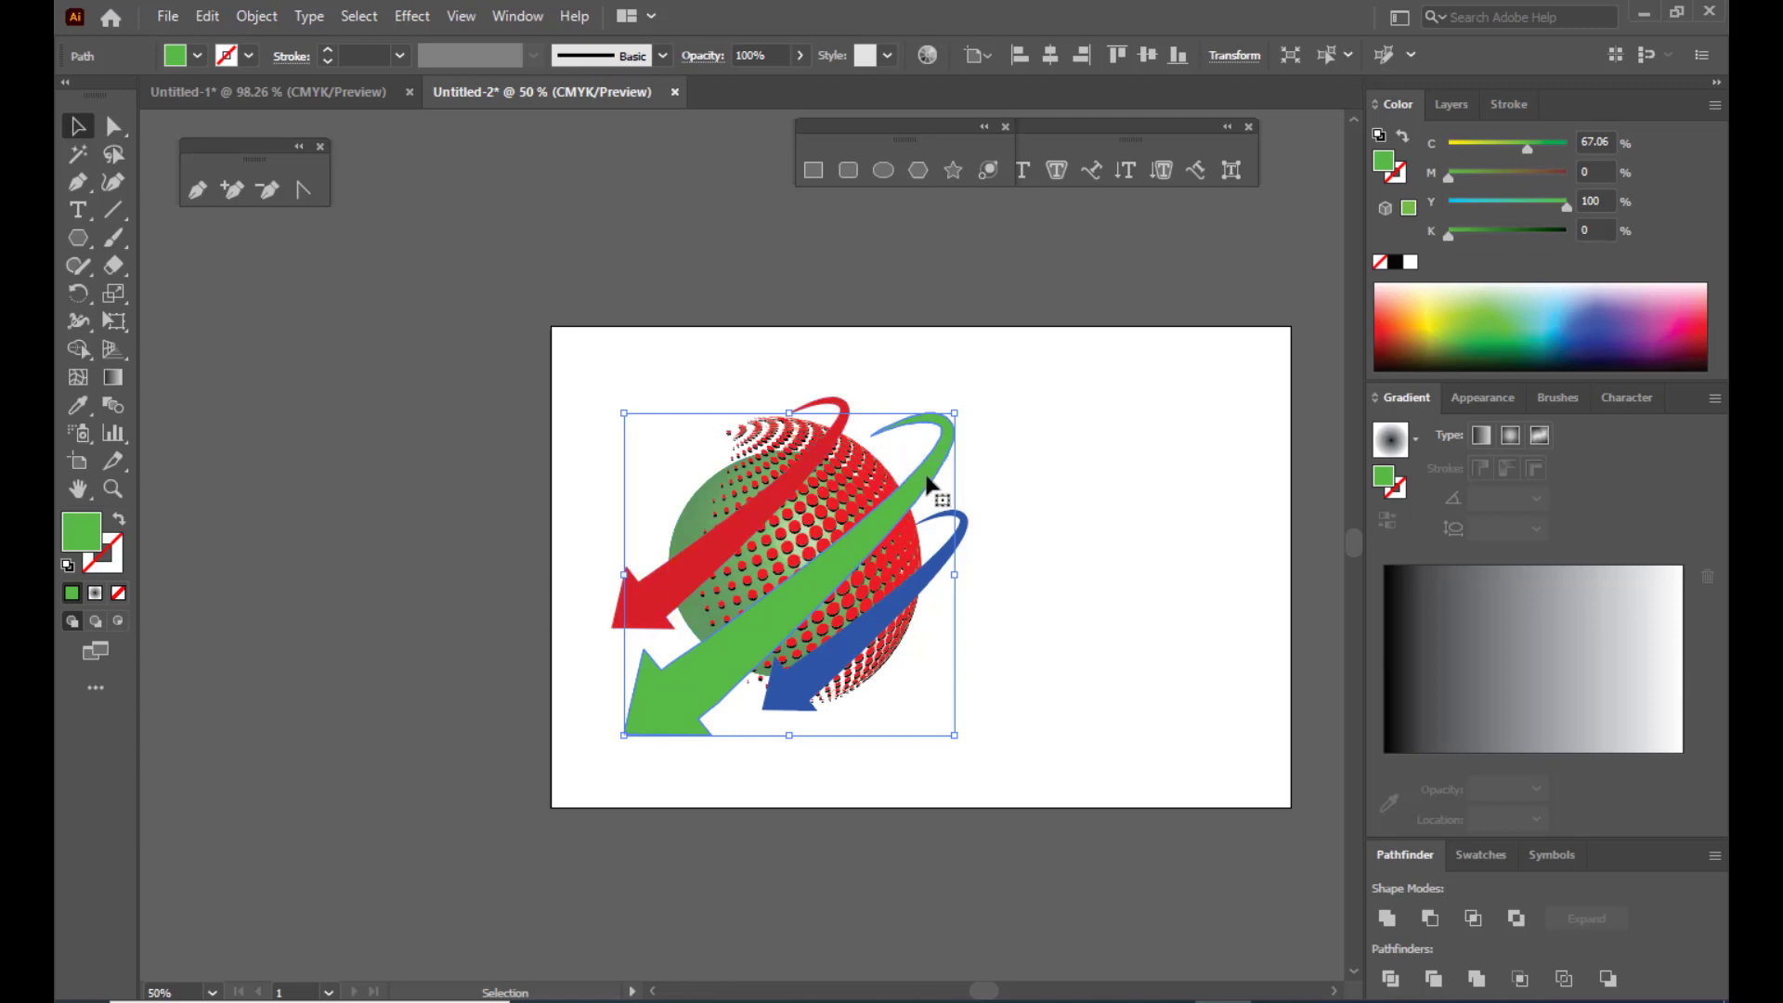
left_click_drag(929, 483, 938, 486)
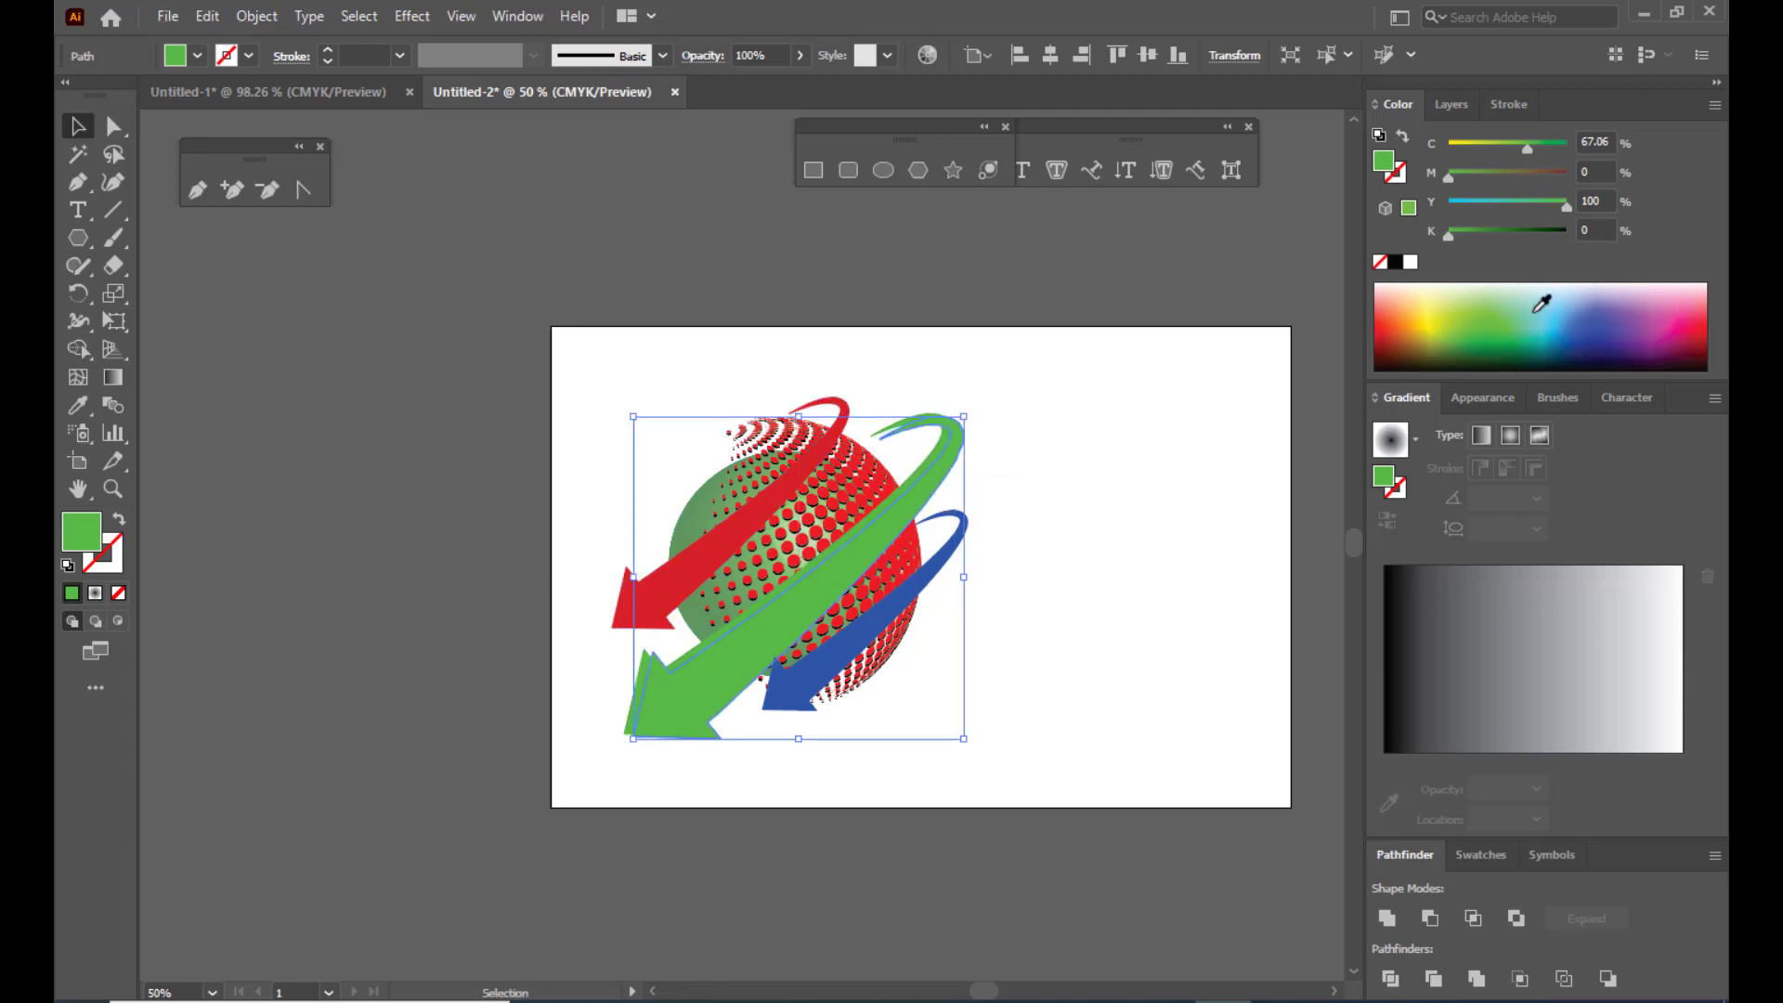
left_click(1396, 263)
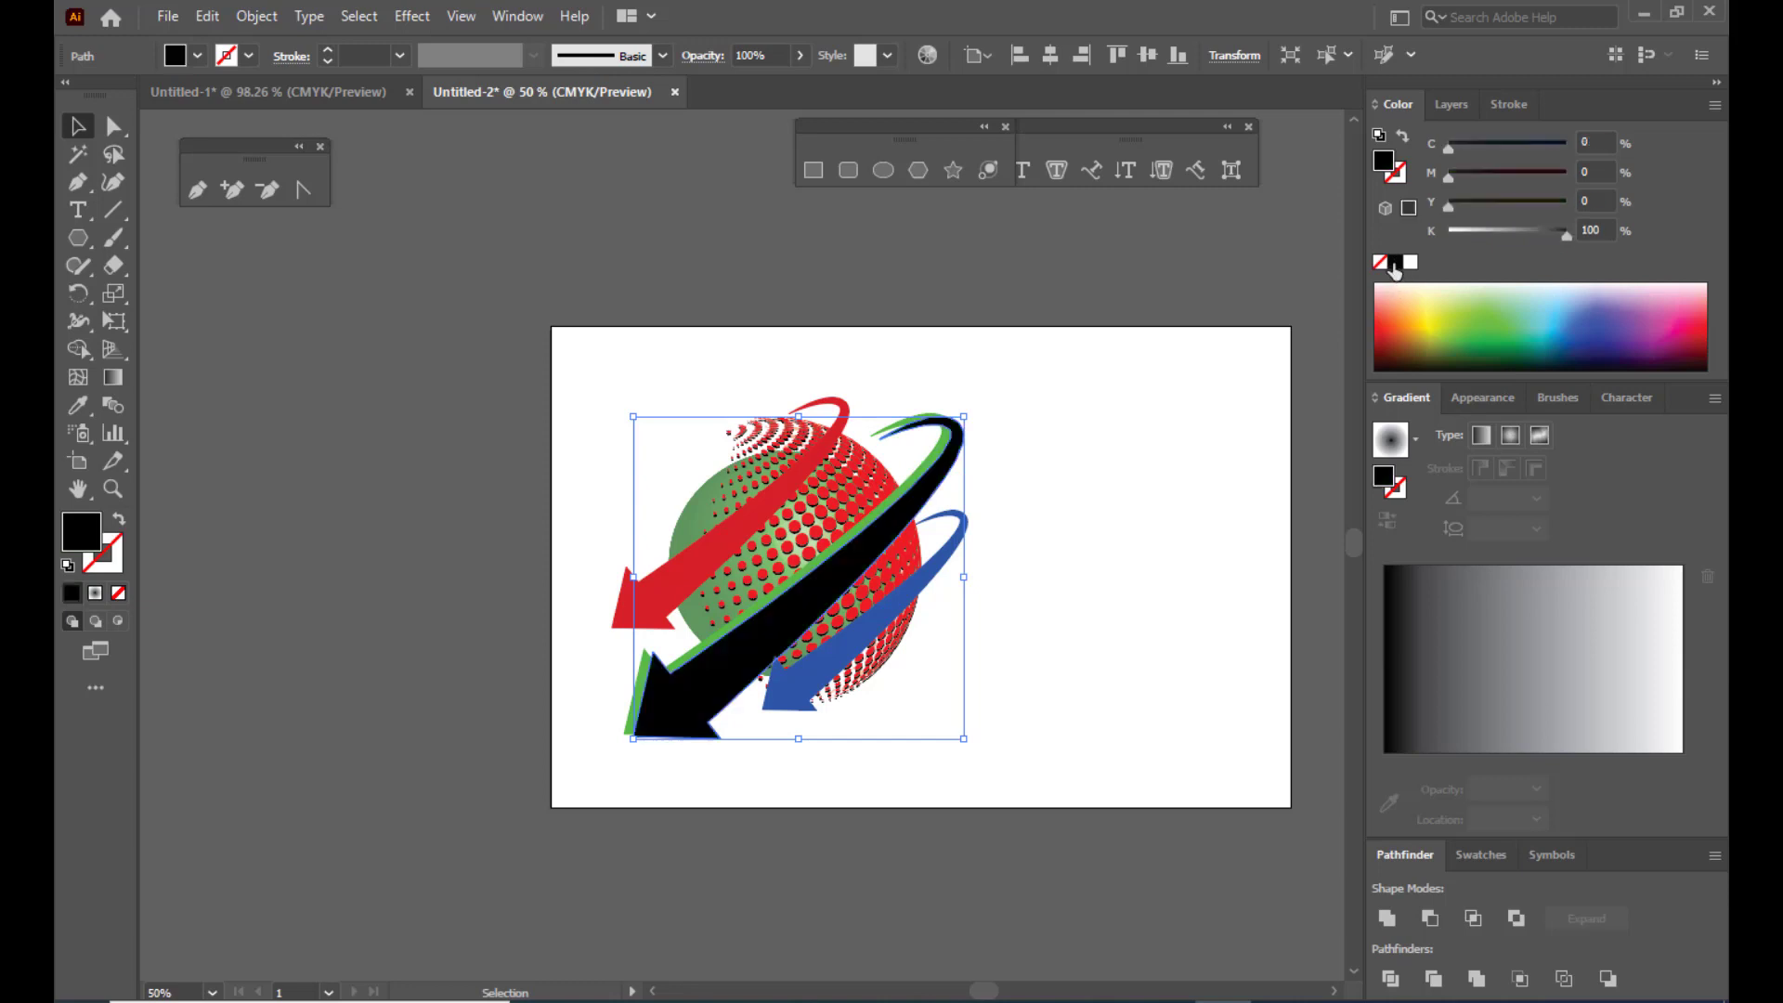
right_click(941, 458)
mouse_move(1033, 882)
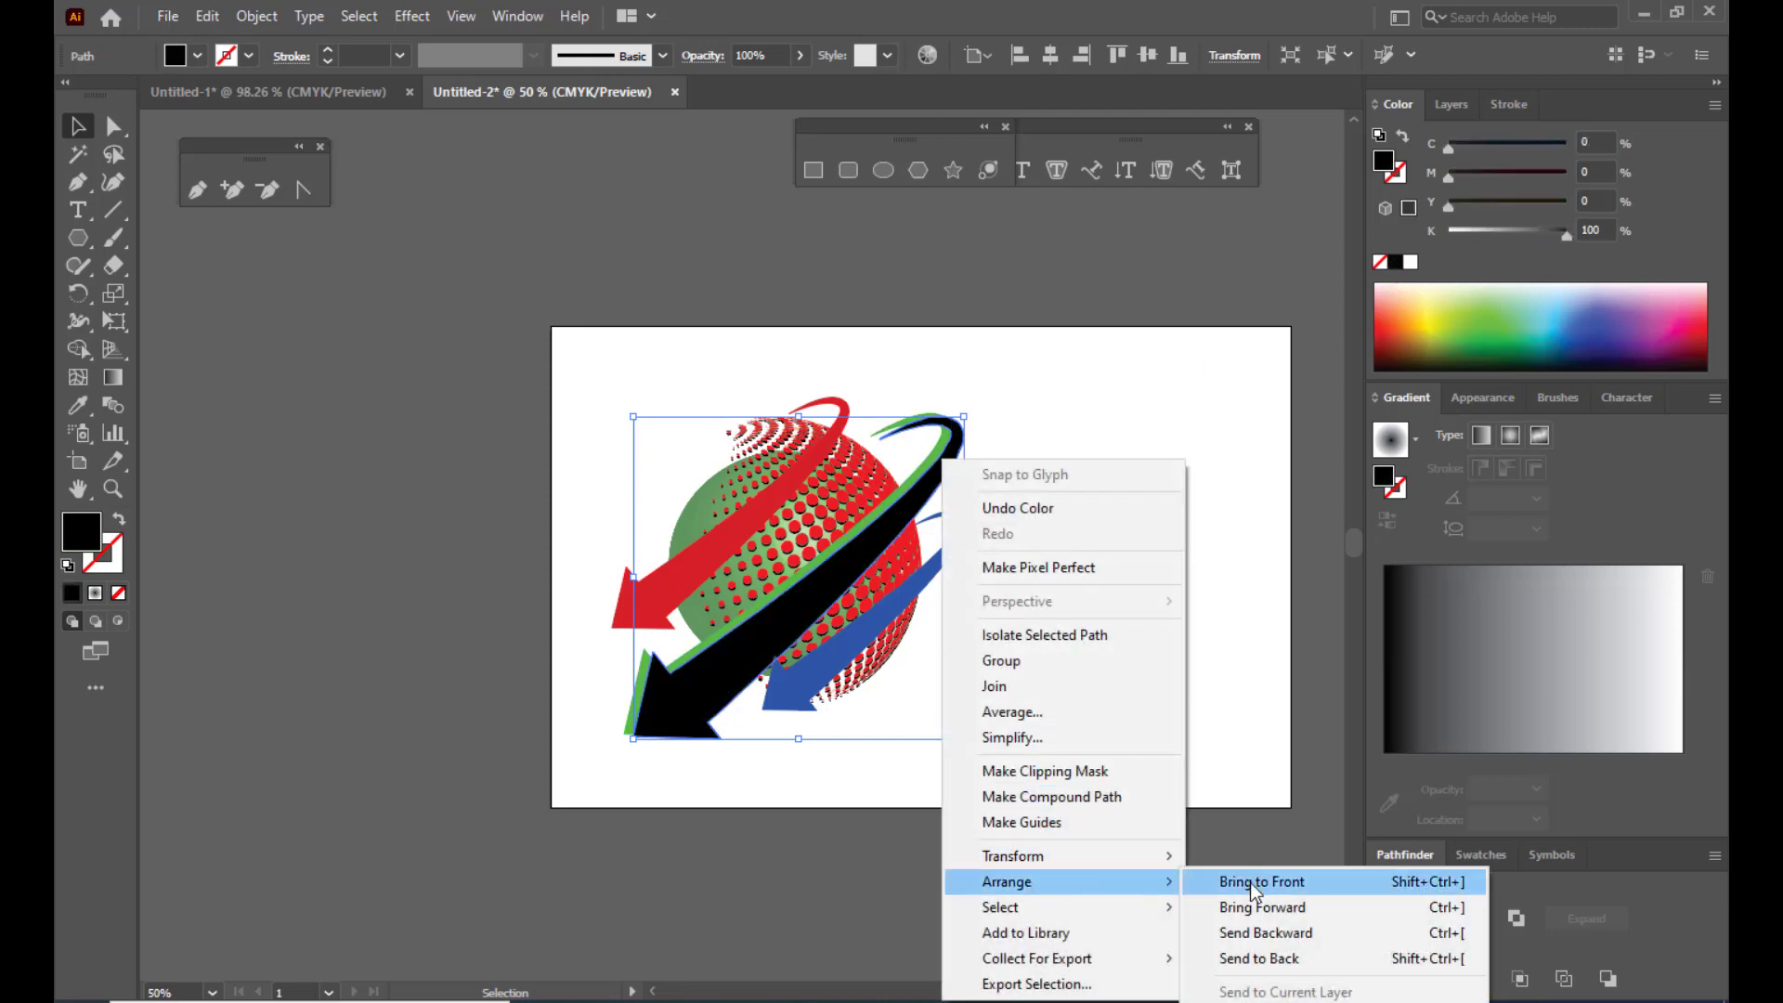
left_click(1261, 932)
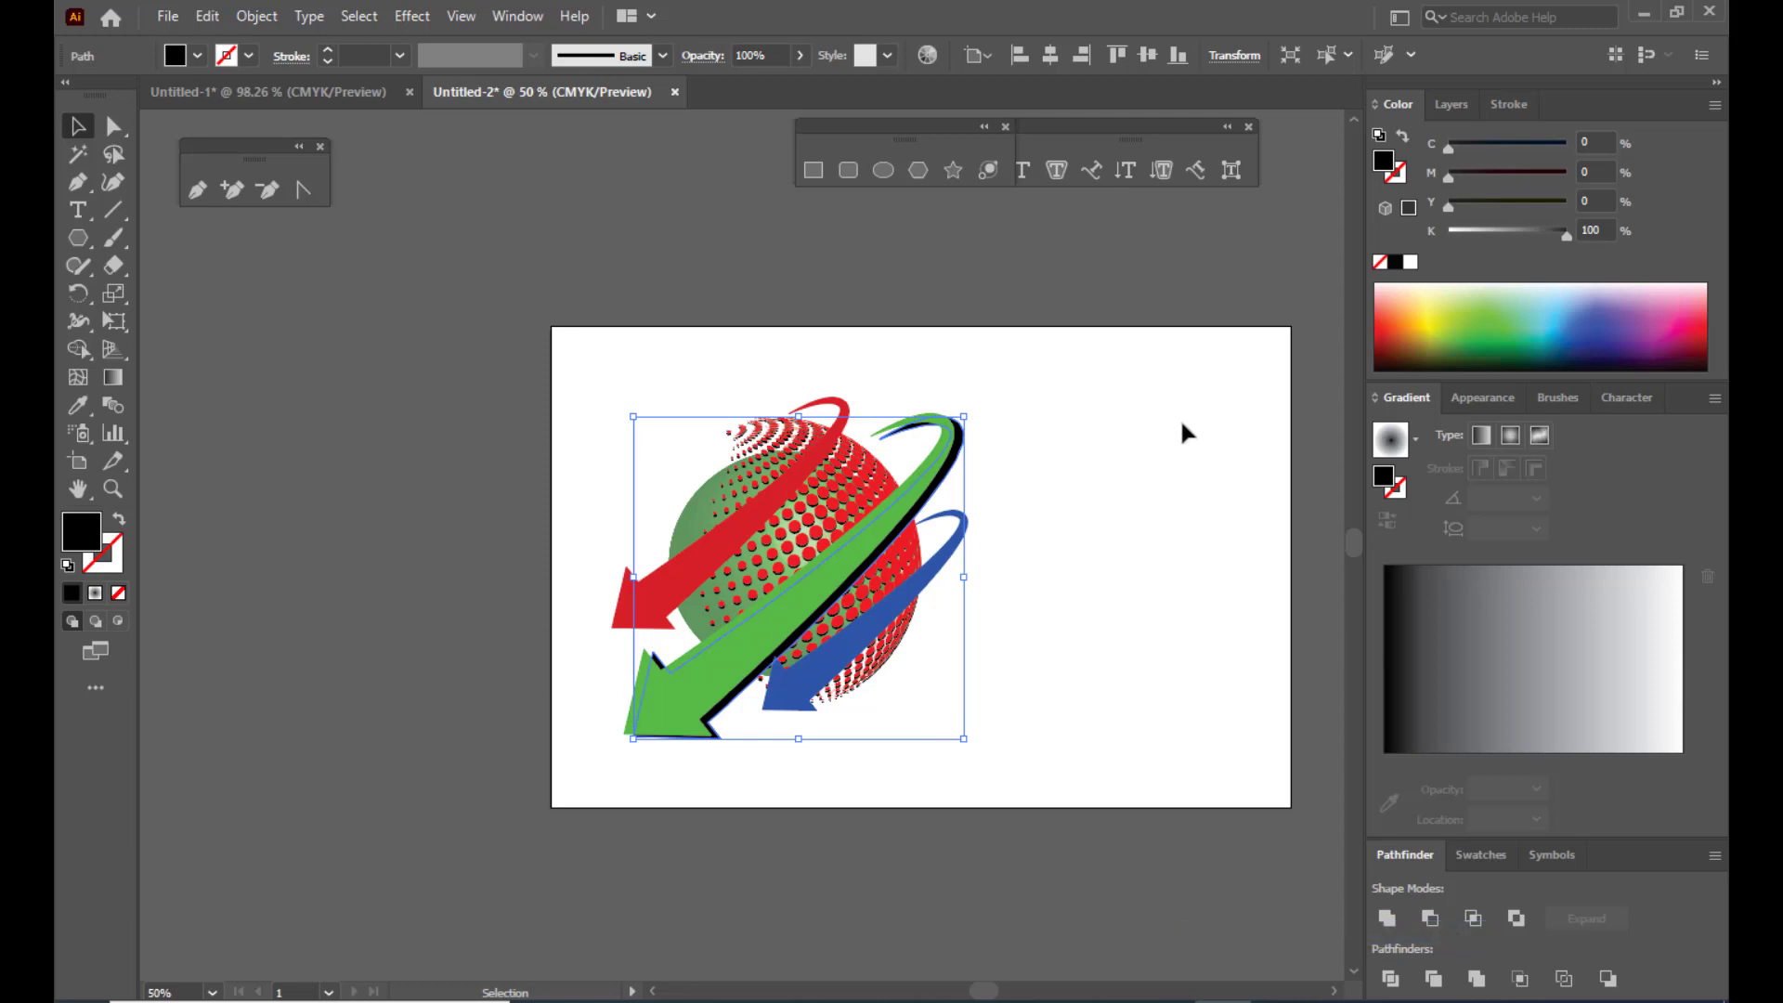
Step: Nudge the black arrow copy left until only a thin shadow edge shows behind the green arrow
key("Left")
key("Left")
key("Left")
key("Left")
key("Left")
key("Left")
key("Left")
key("Left")
key("Left")
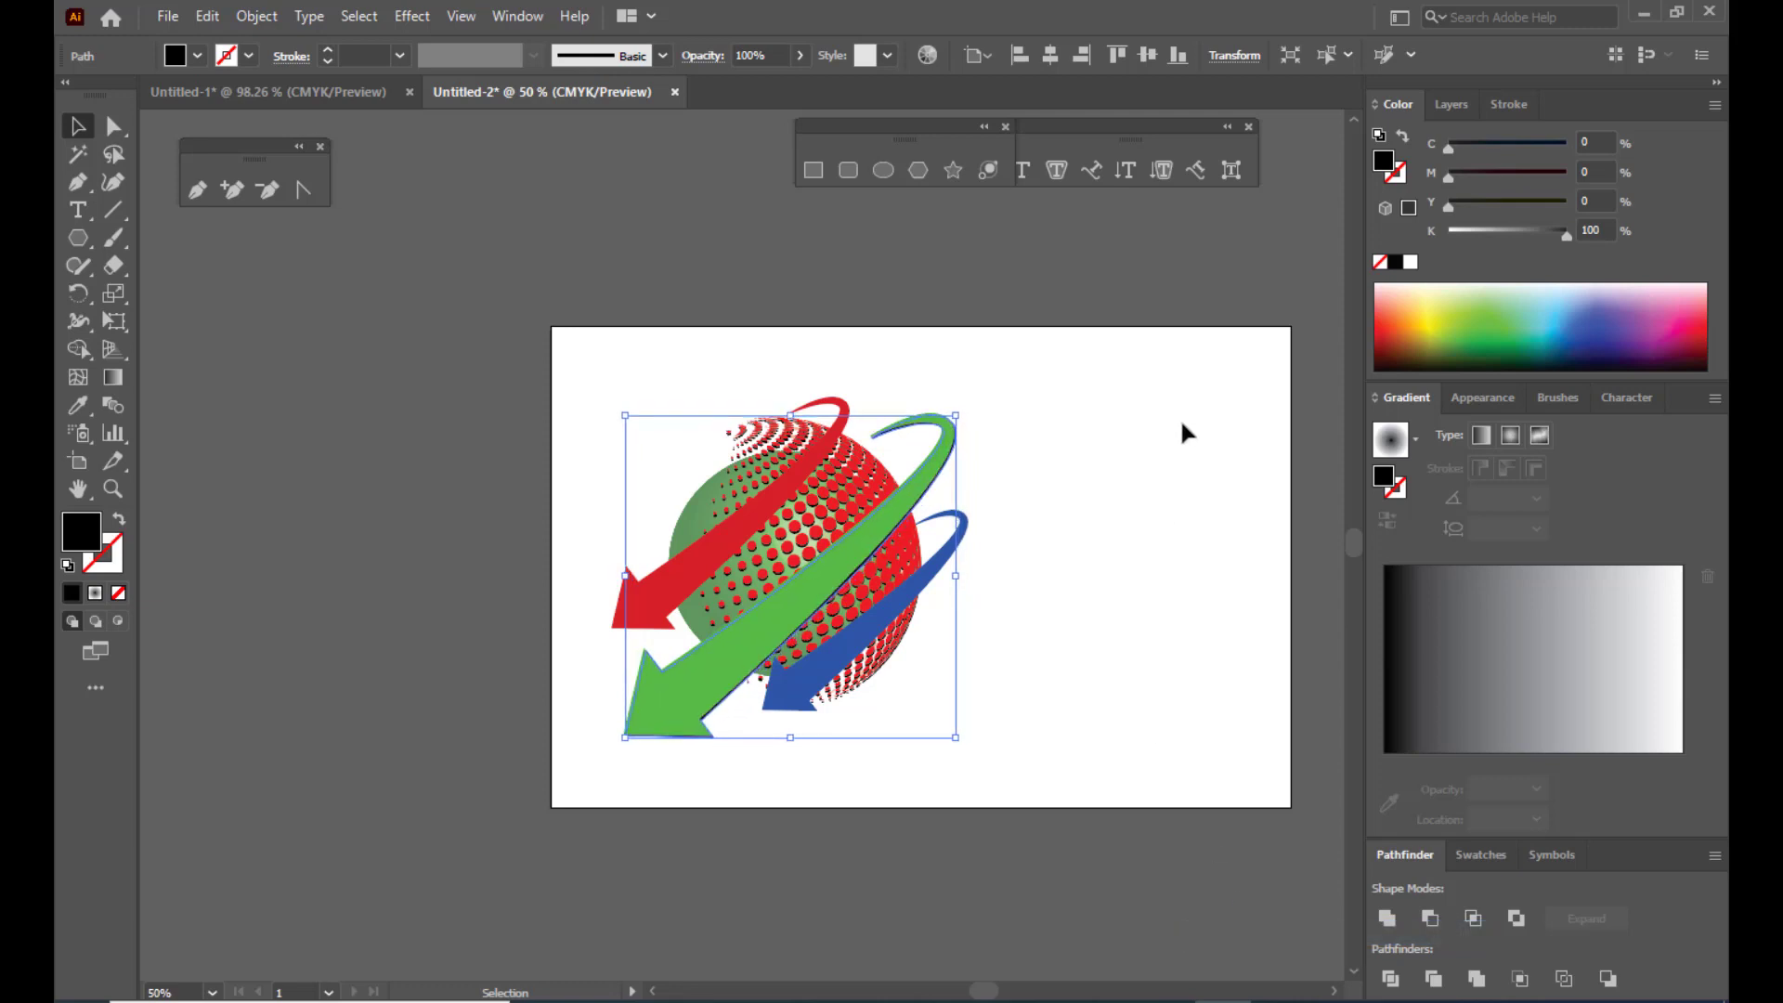
left_click(1178, 423)
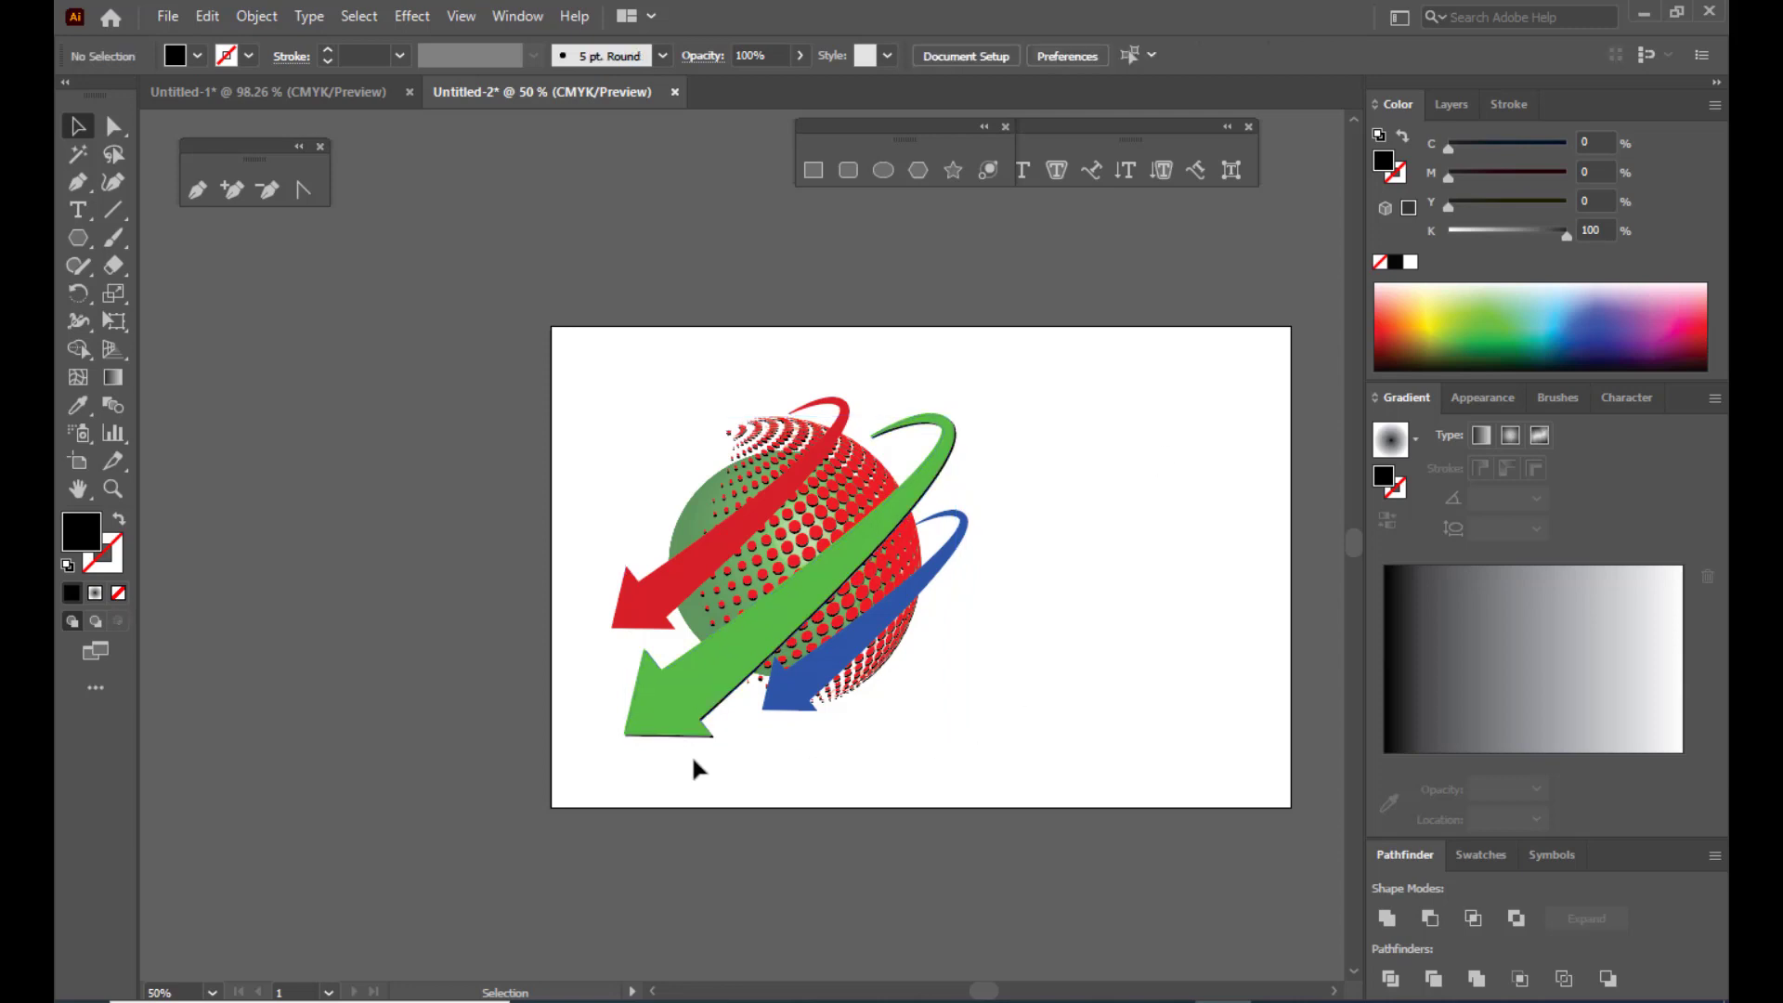
Step: Duplicate the blue arrow, fill the copy black, align it over the original and send it backward
left_click(926, 580)
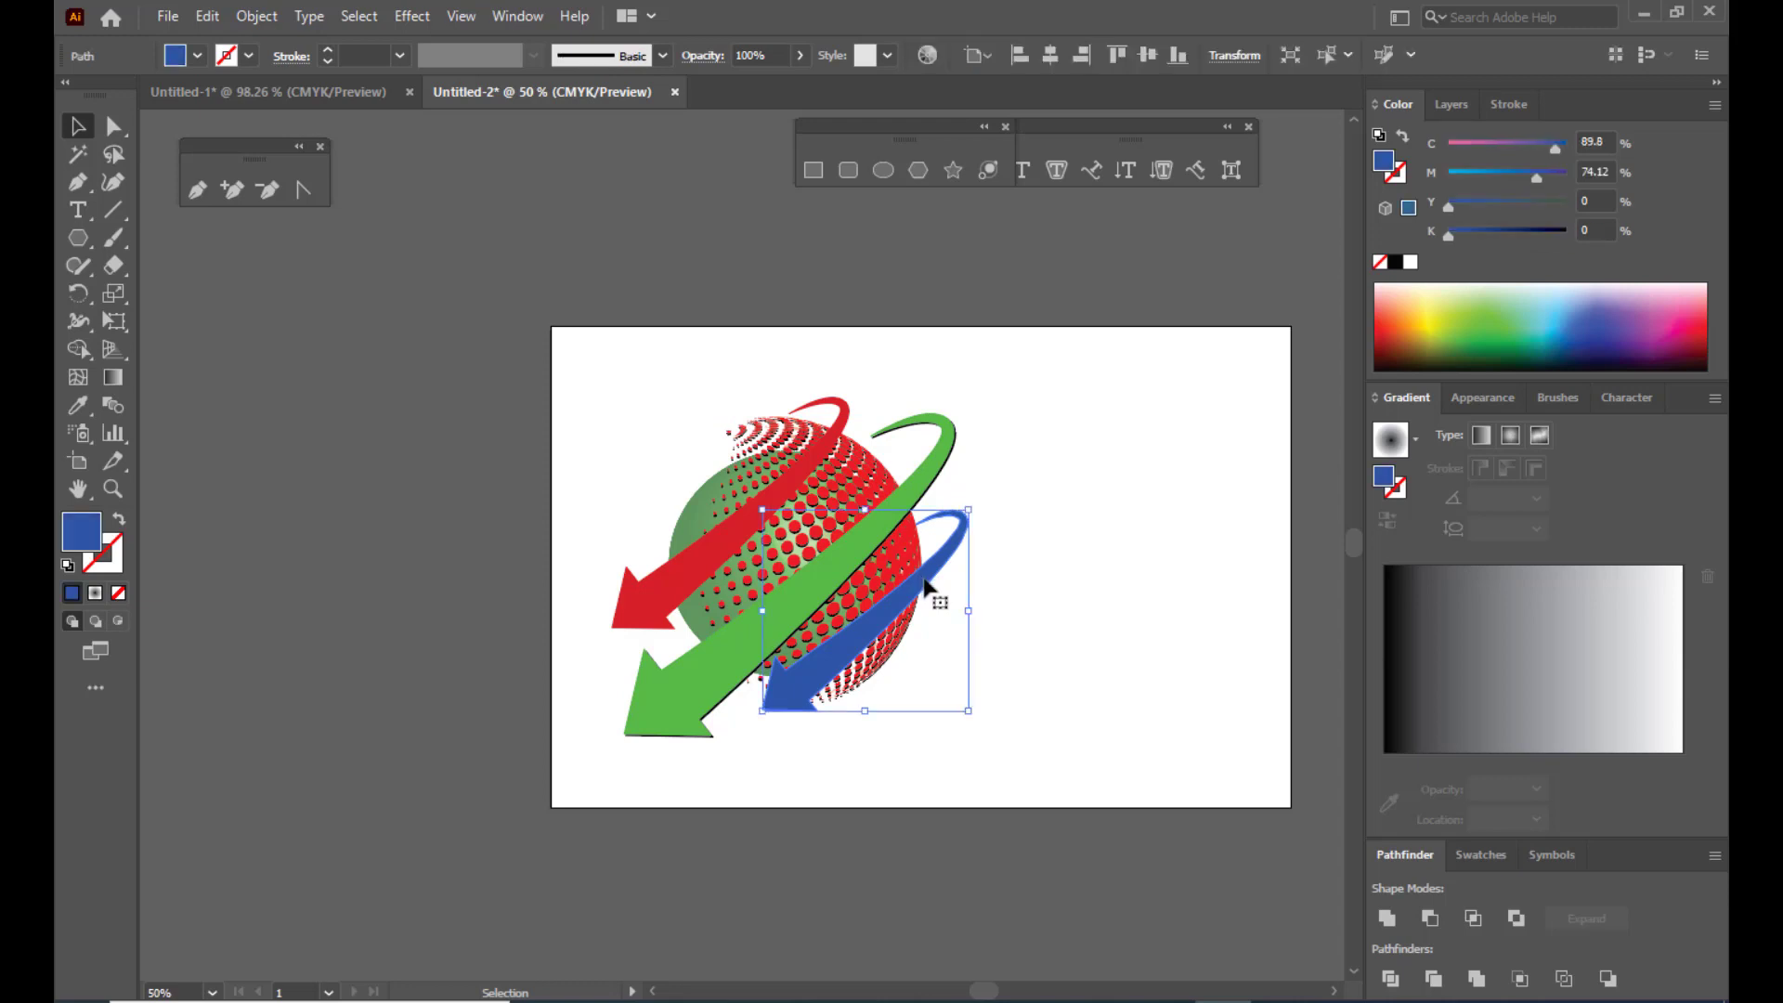
left_click_drag(925, 585, 964, 611)
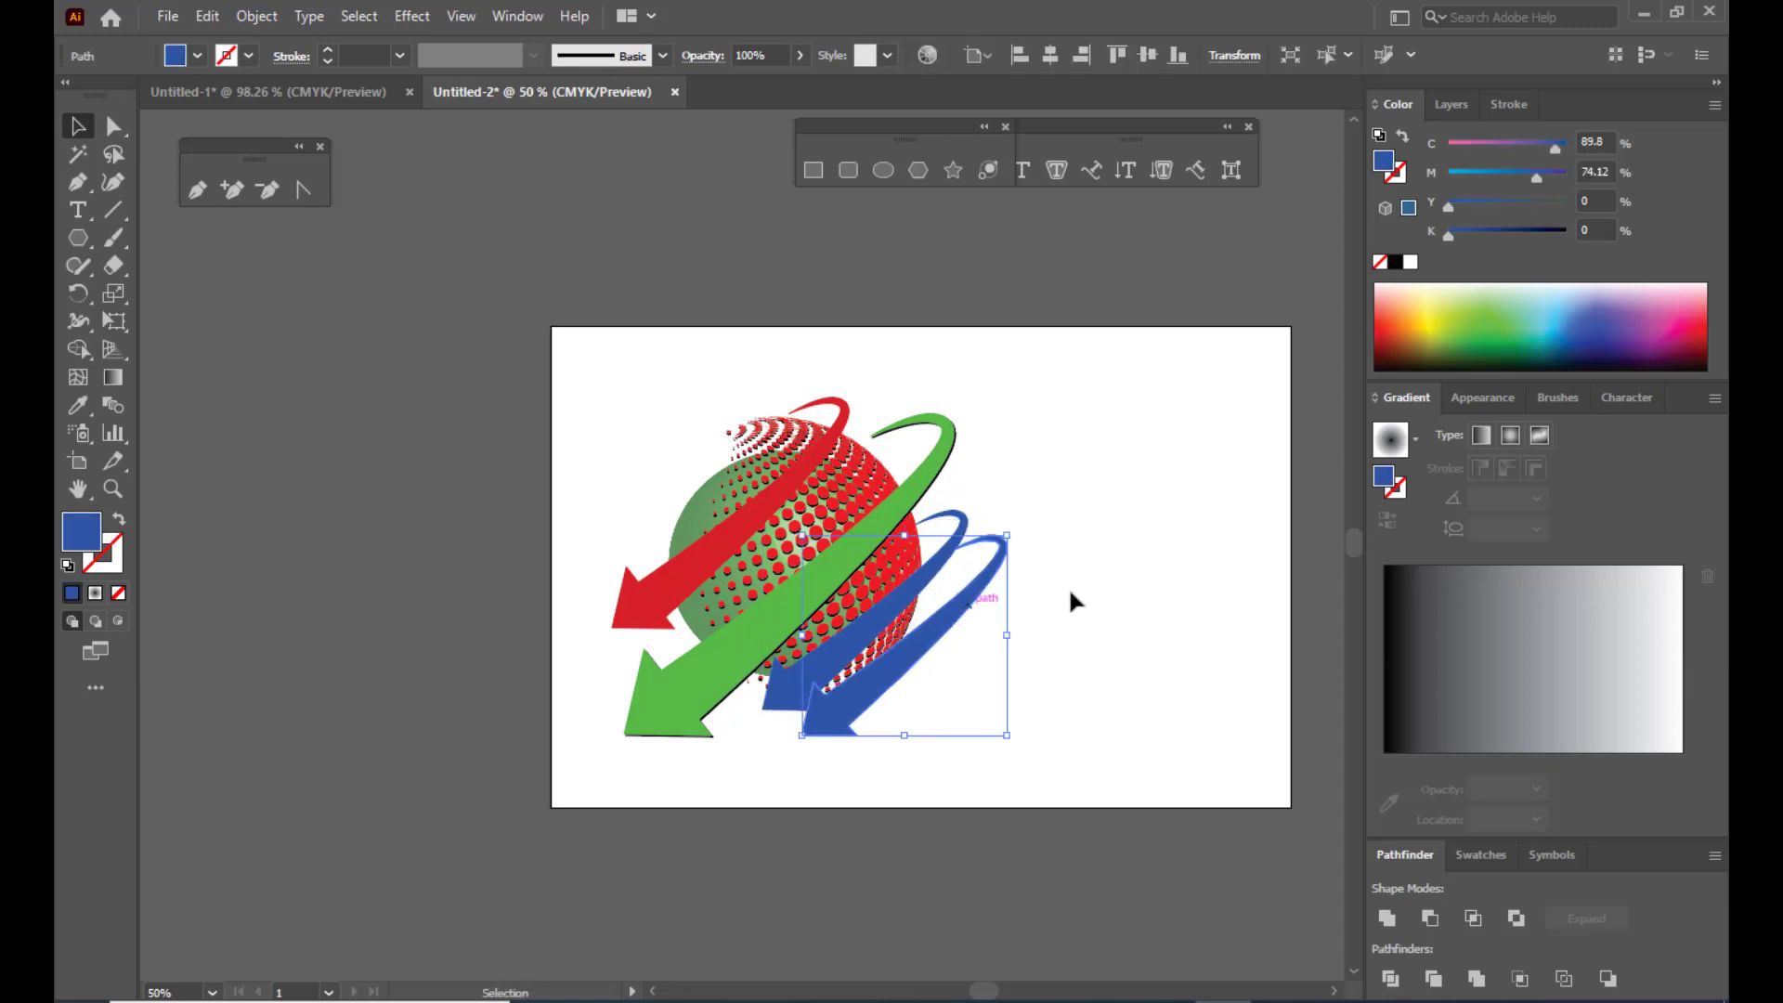
left_click(1396, 262)
left_click_drag(911, 692, 862, 650)
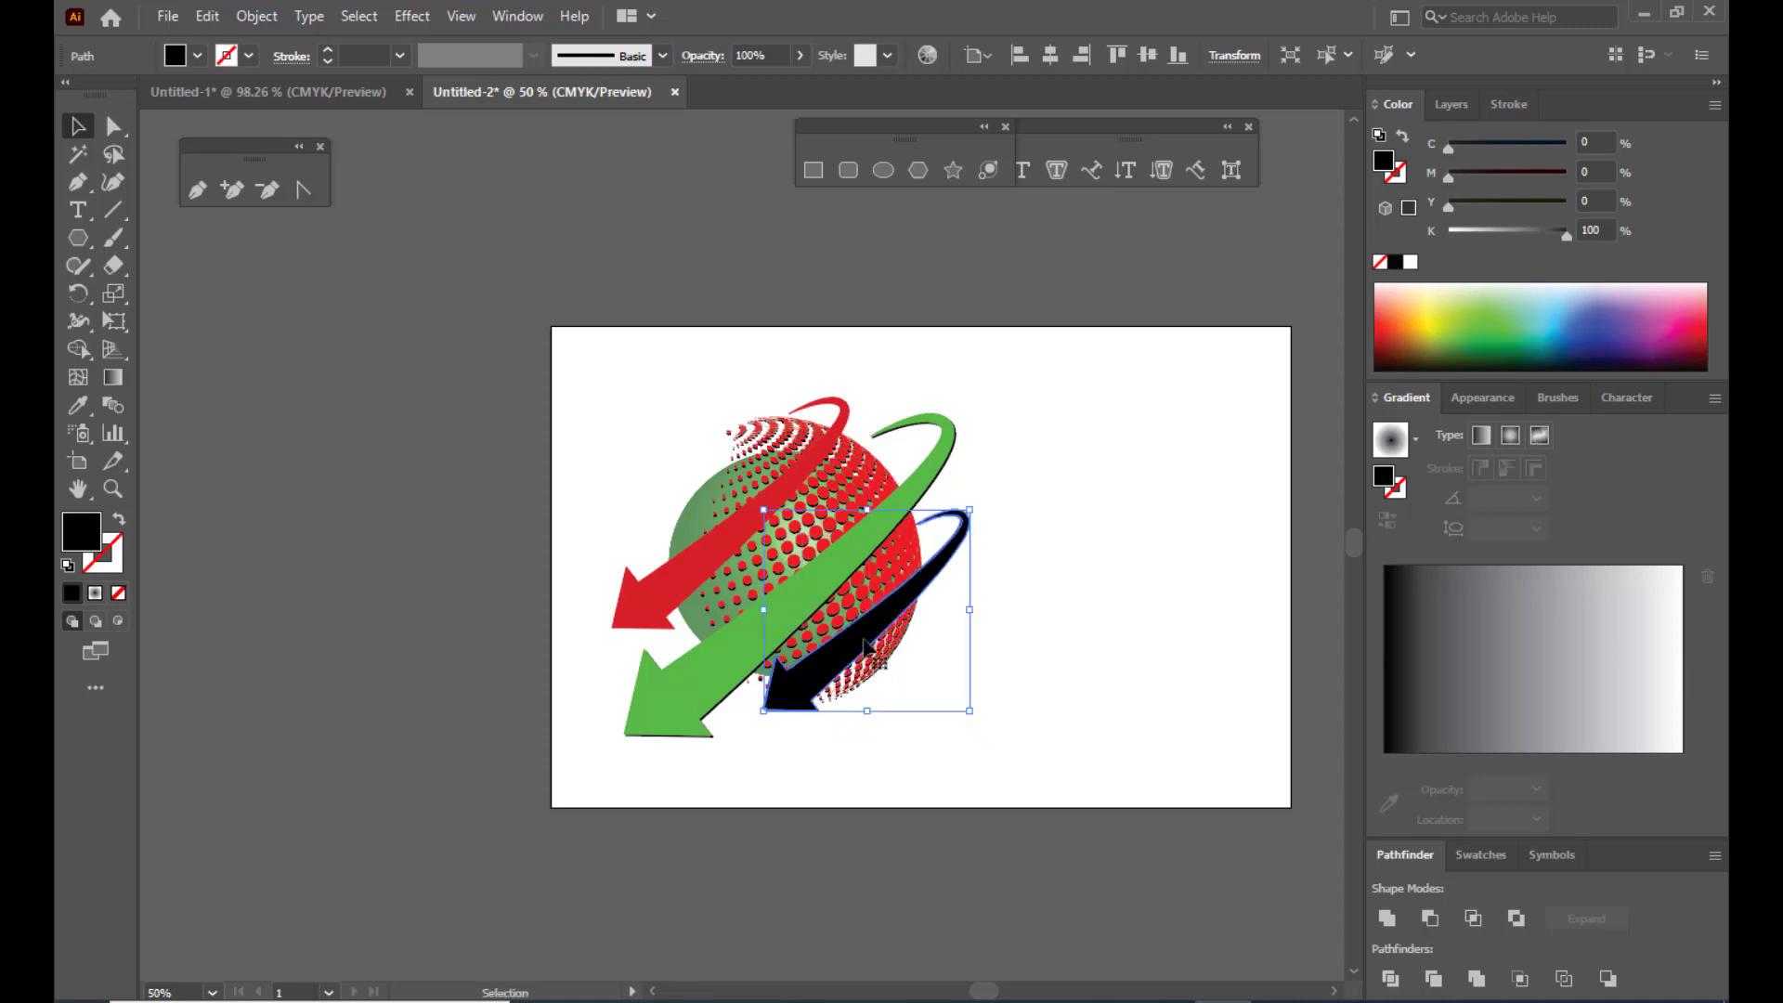
right_click(864, 646)
mouse_move(983, 522)
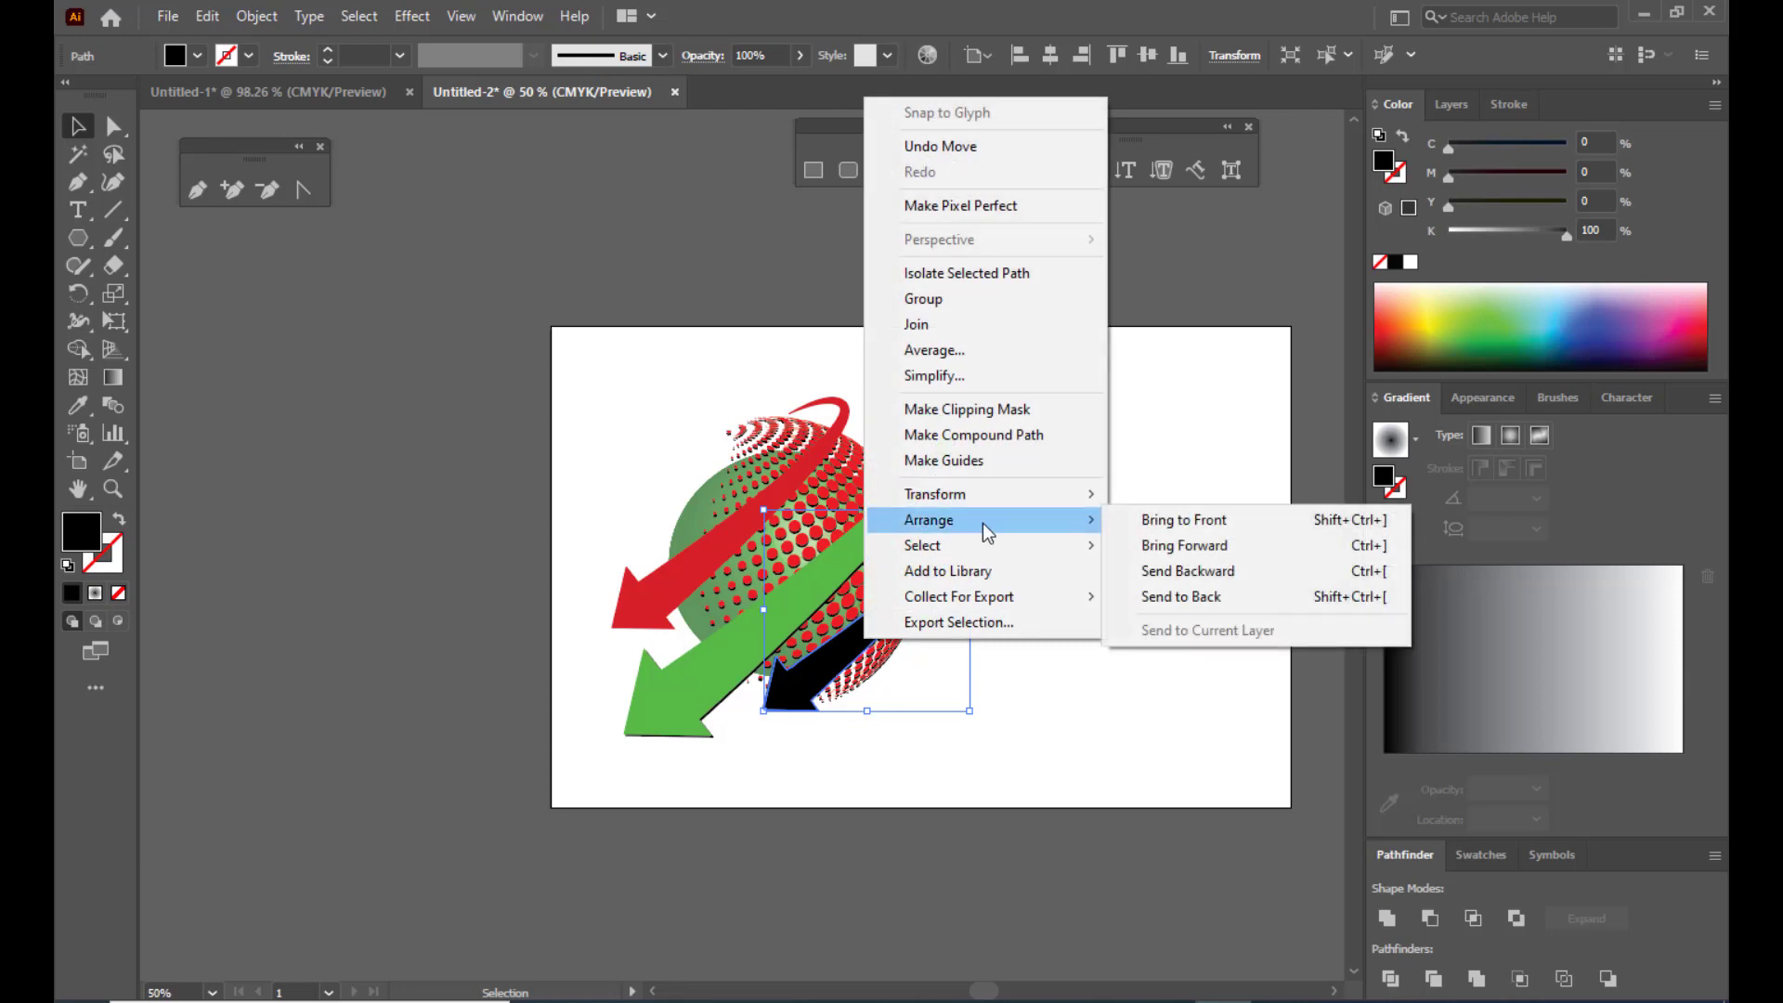
left_click(1221, 577)
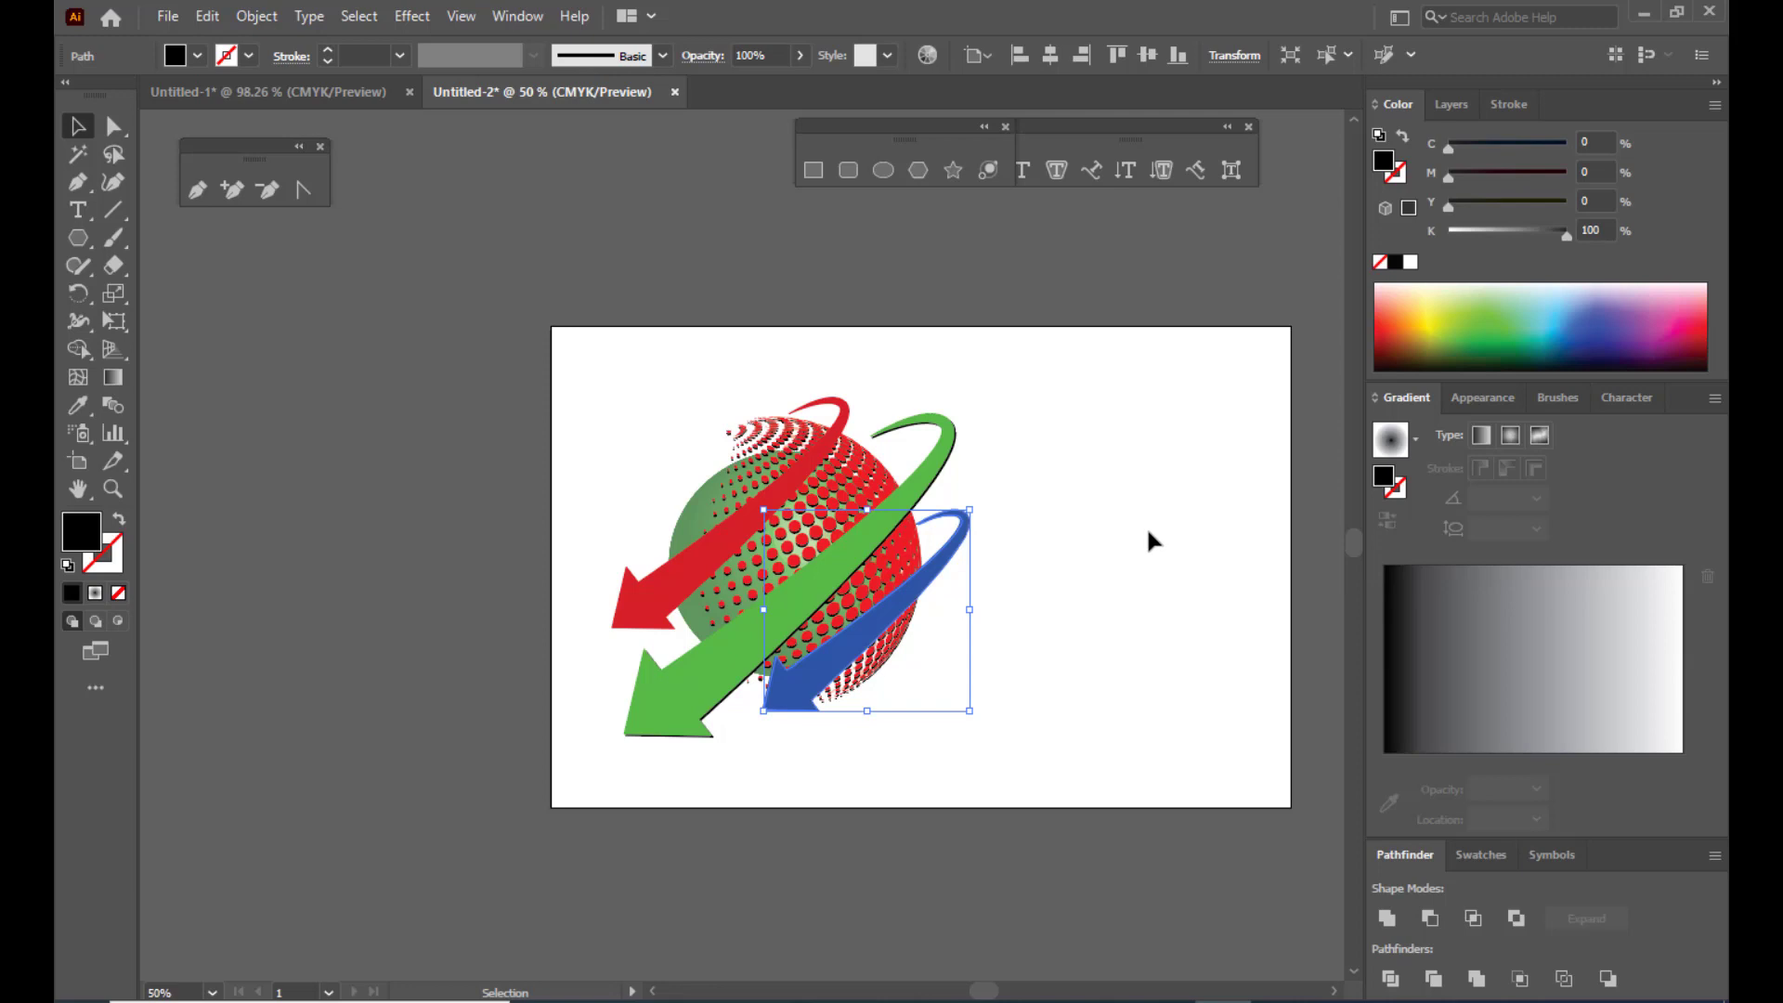
Step: Nudge the black copy behind the blue arrow slightly down to form a thin shadow
key("Down")
key("Down")
key("Down")
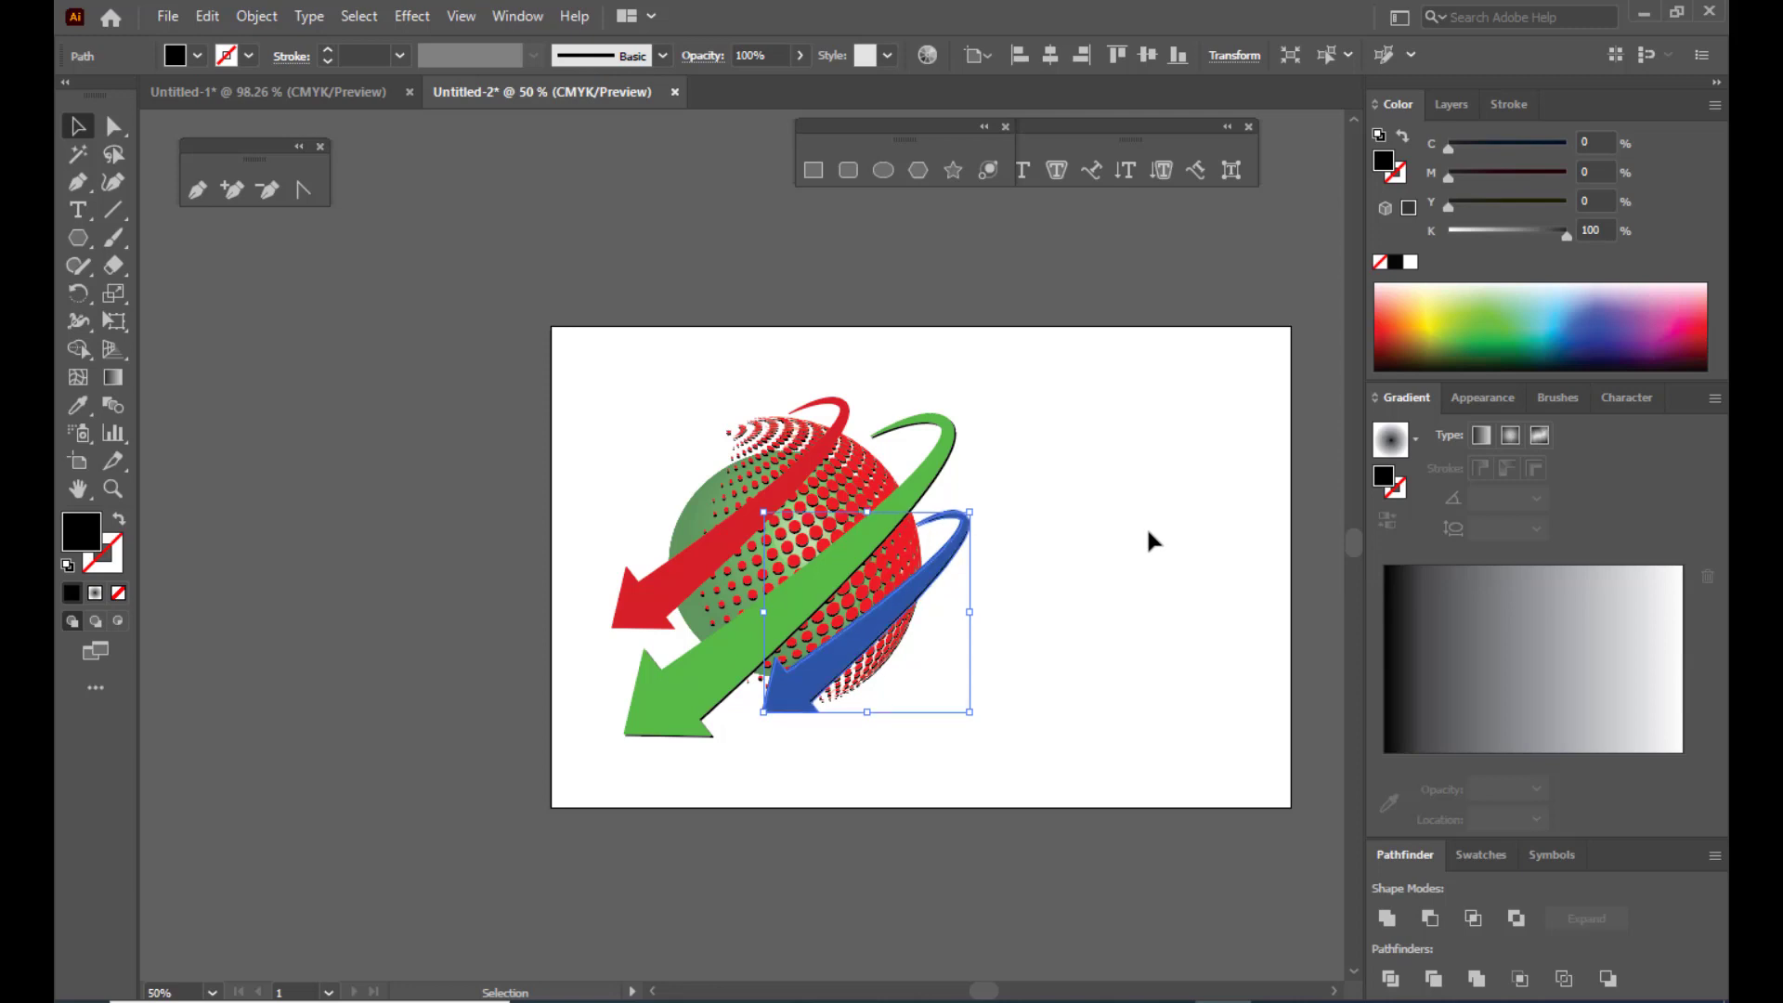
left_click(1090, 516)
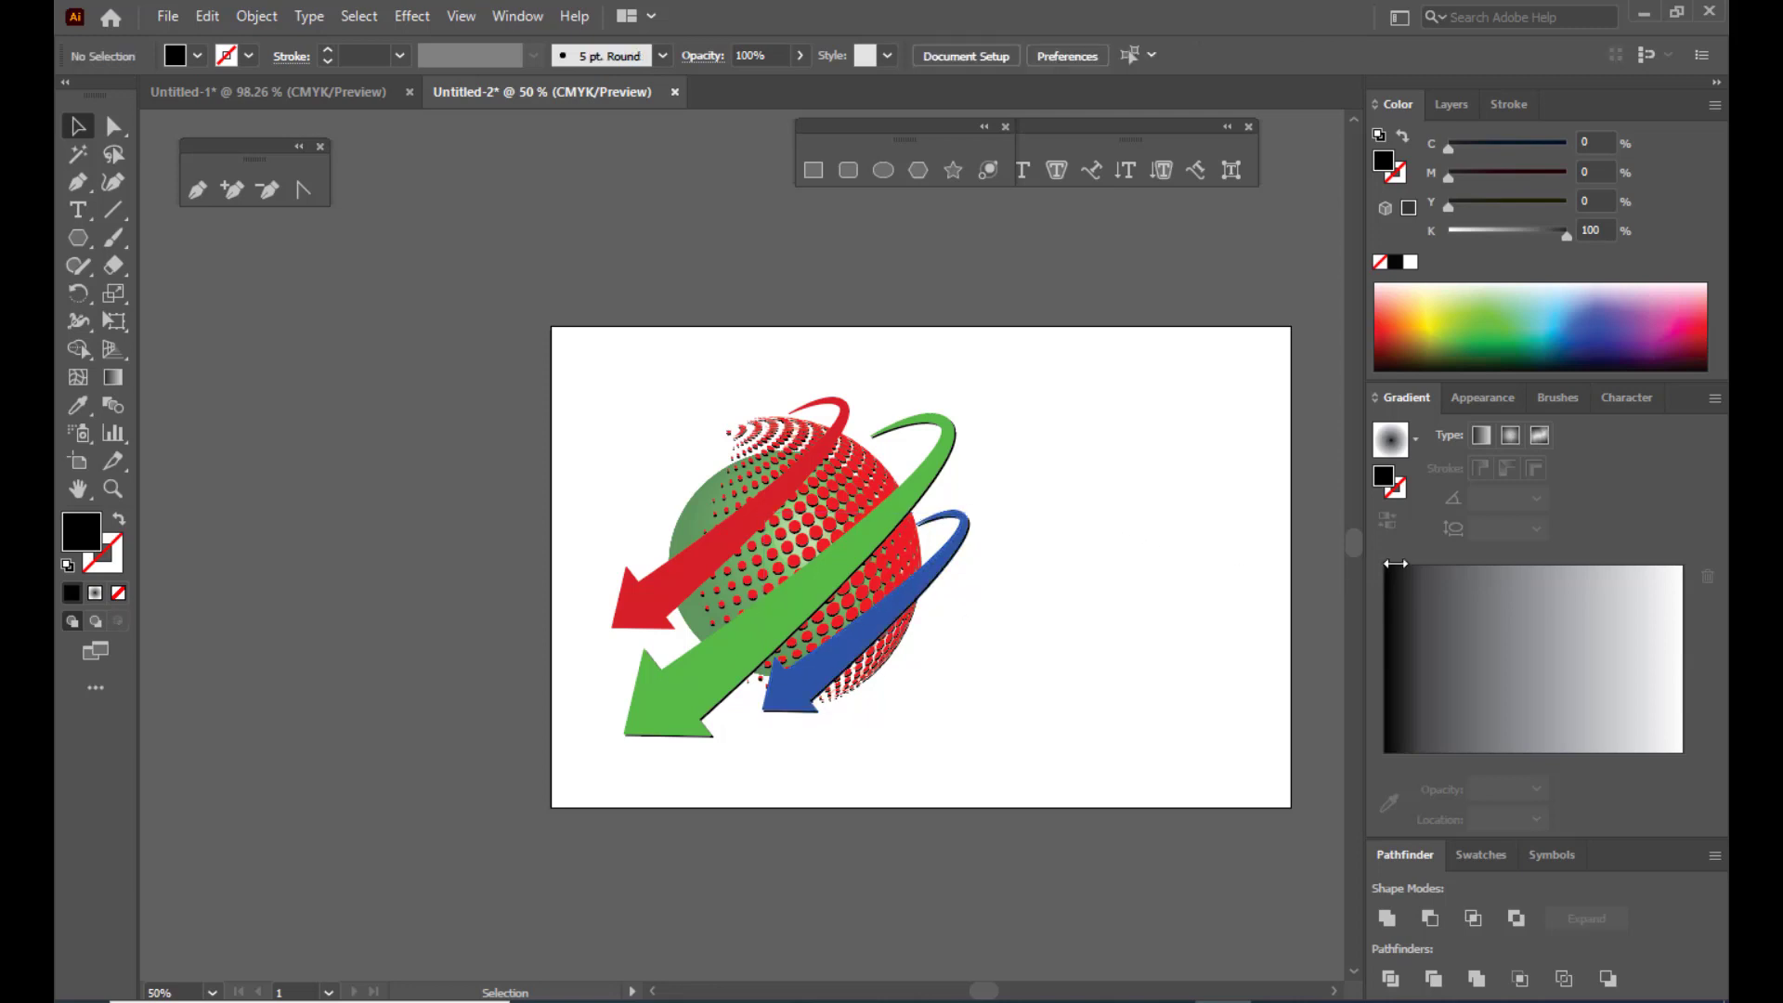
Step: Duplicate the red arrow slightly down and right, fill the copy black and send it backward behind the red one
left_click(847, 423)
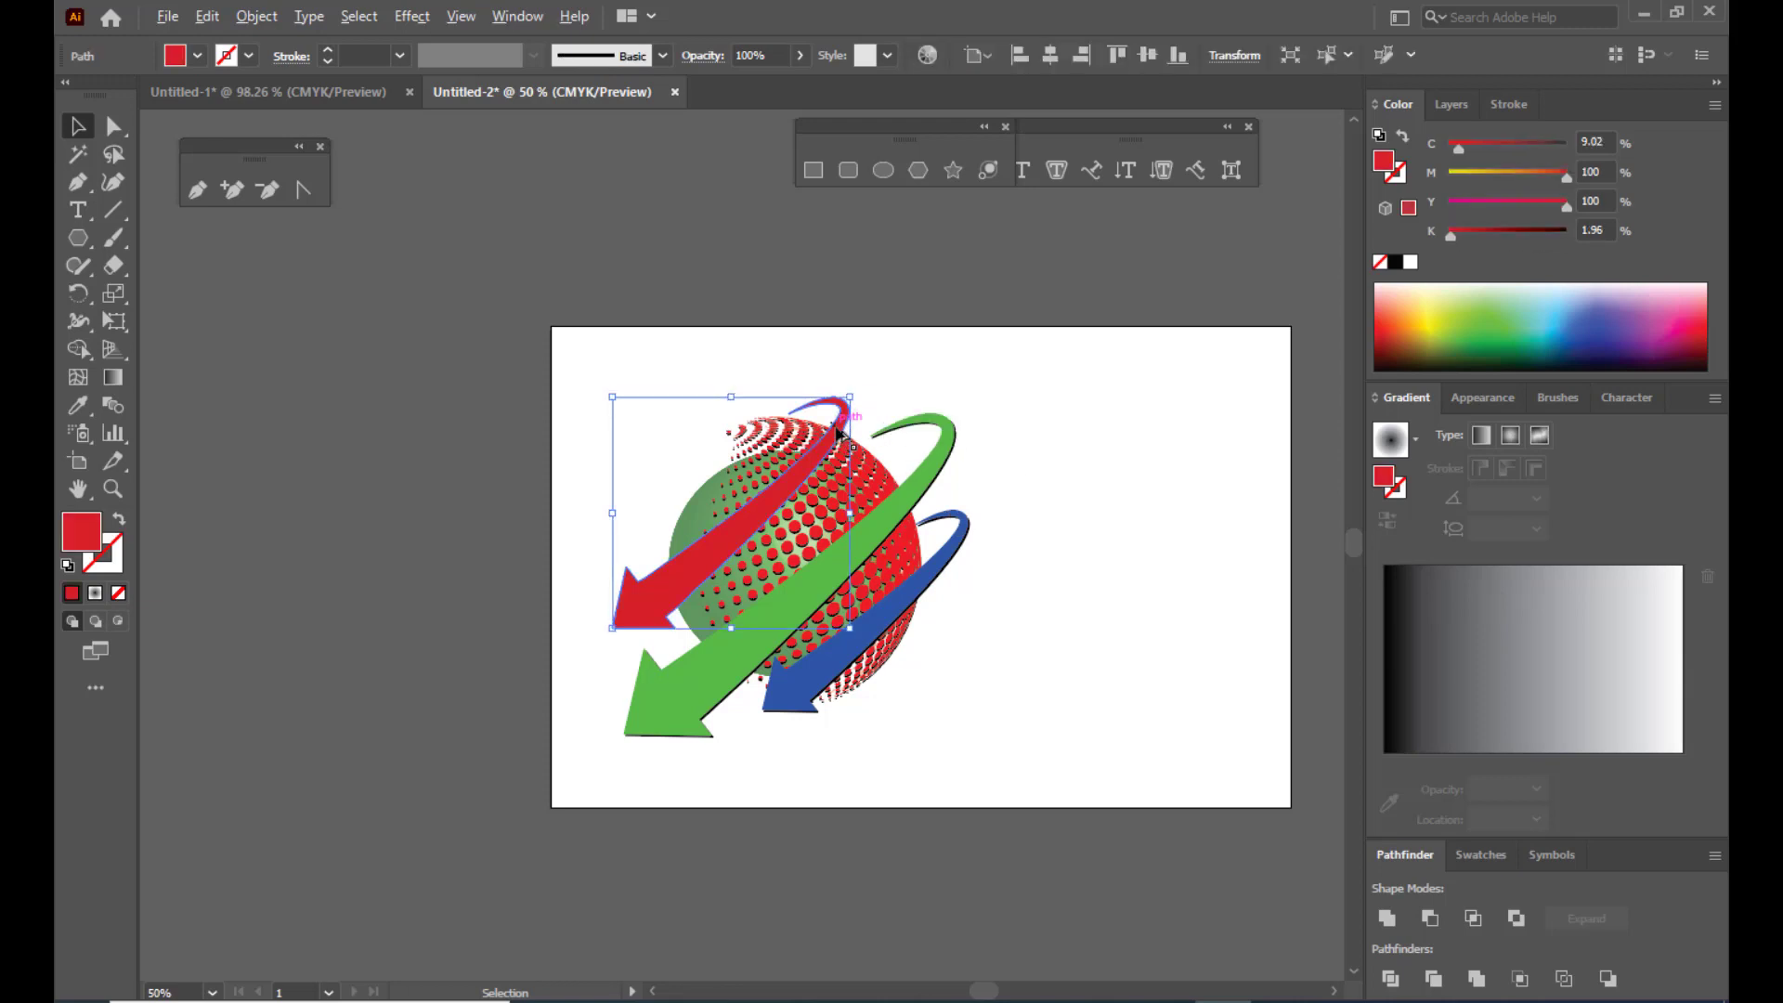
left_click_drag(839, 432, 848, 441)
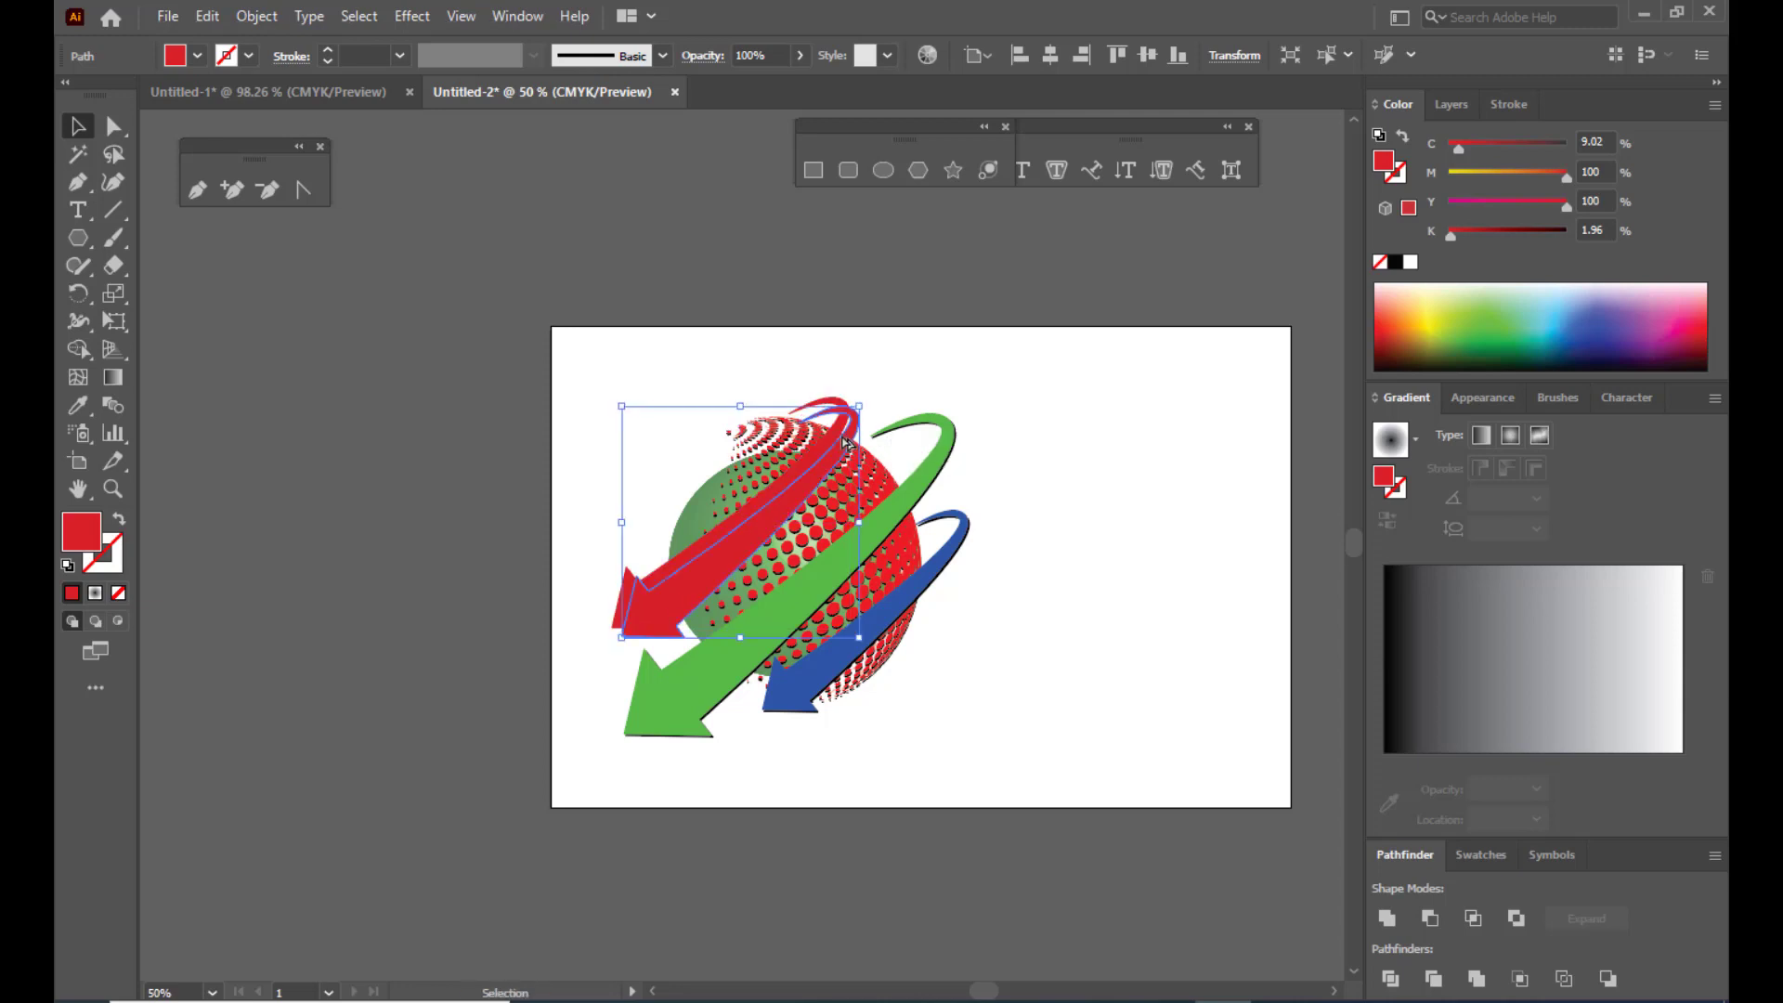
left_click(1396, 263)
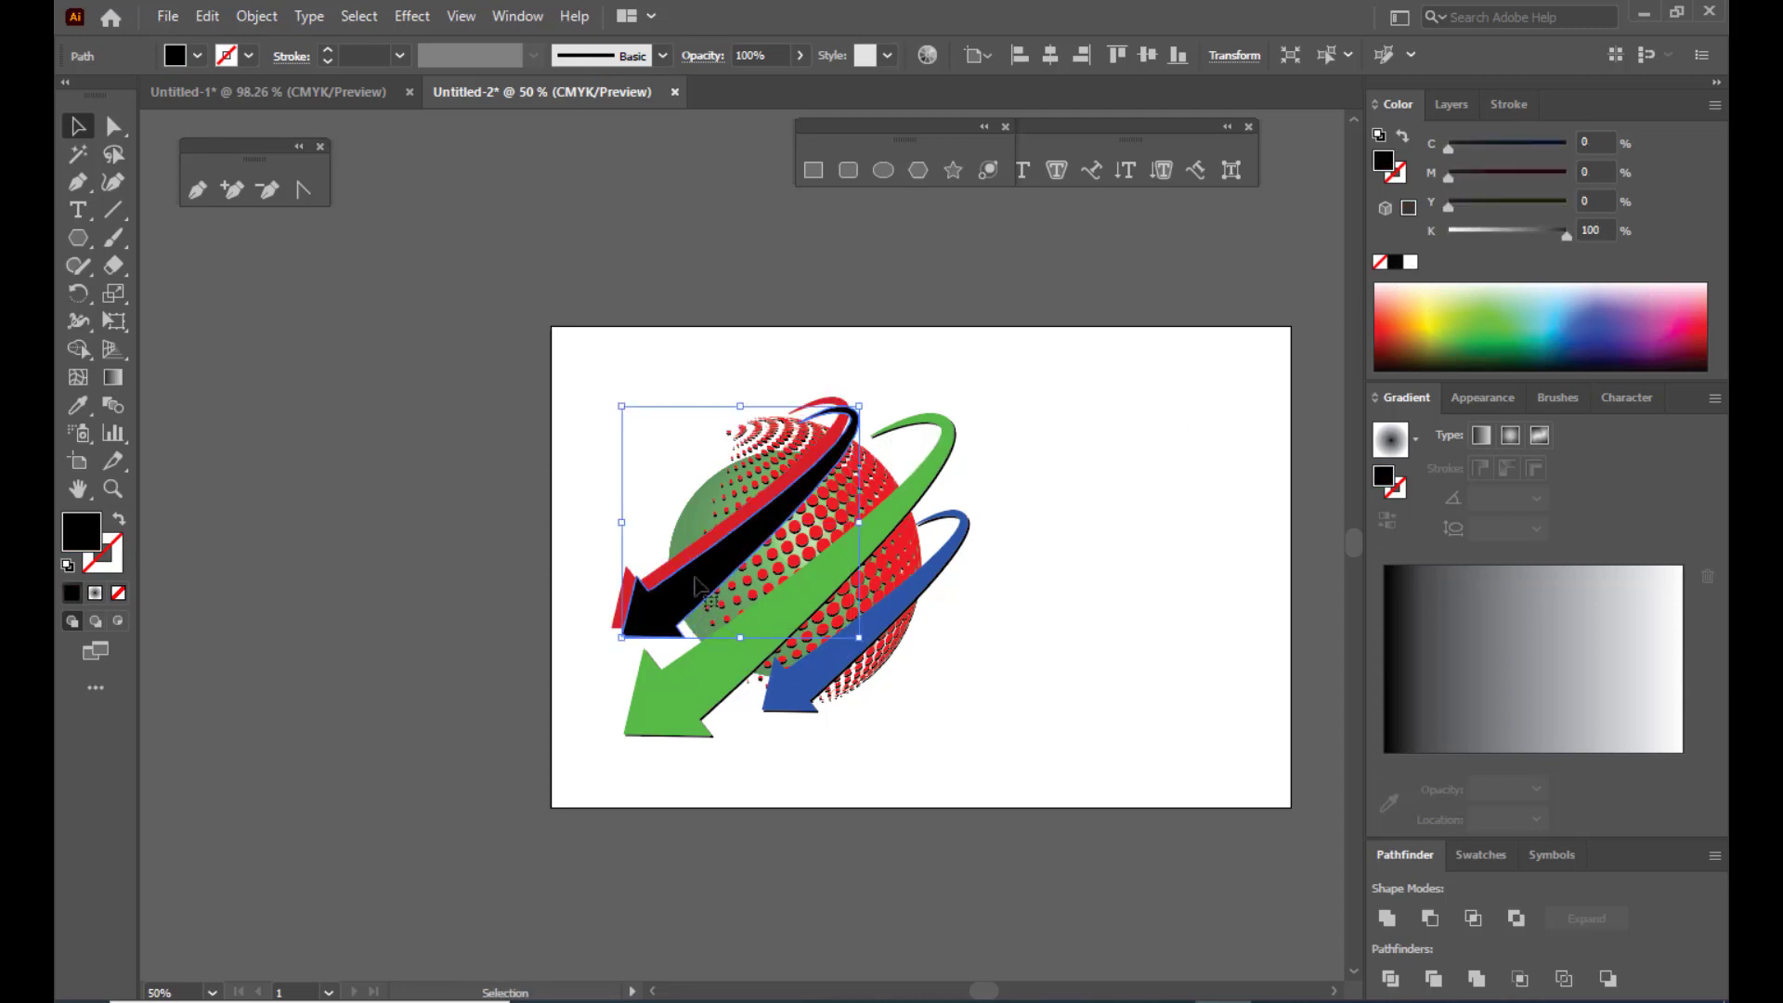
right_click(739, 546)
mouse_move(821, 427)
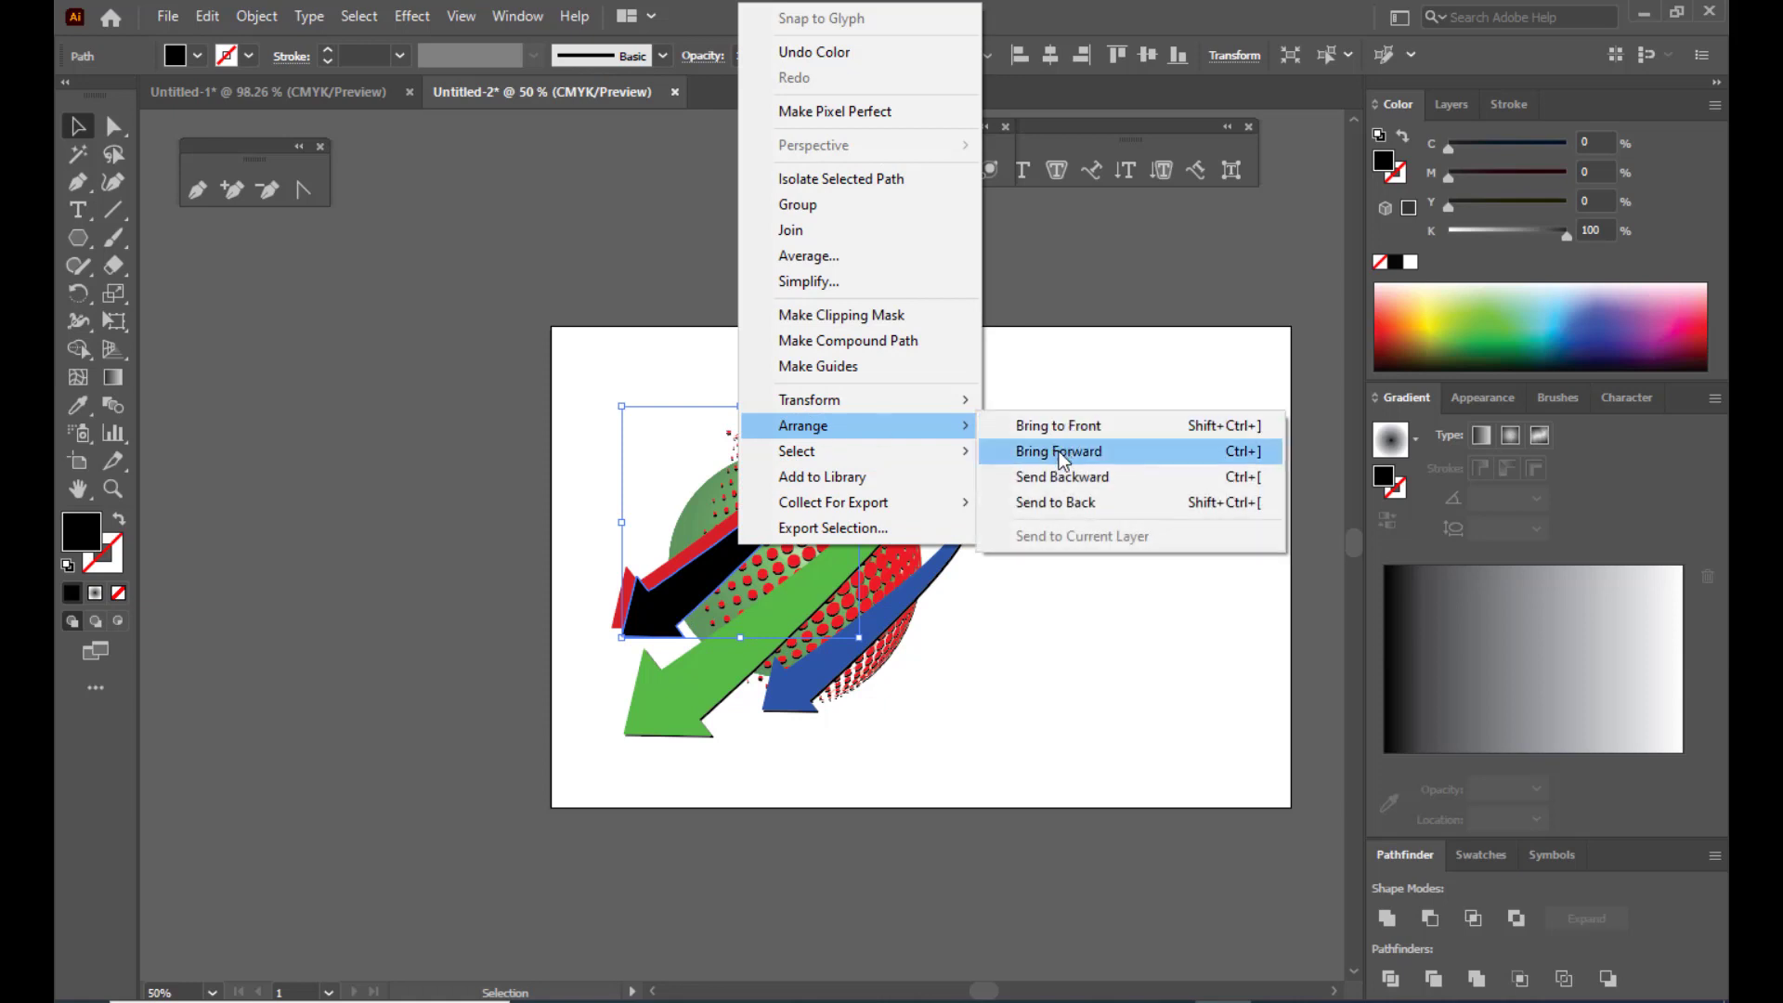
left_click(1056, 477)
Step: Nudge the black arrow copy up and left behind the red arrow until only a thin shadow edge shows
key("Up")
key("Up")
key("Up")
key("Up")
key("Up")
key("Up")
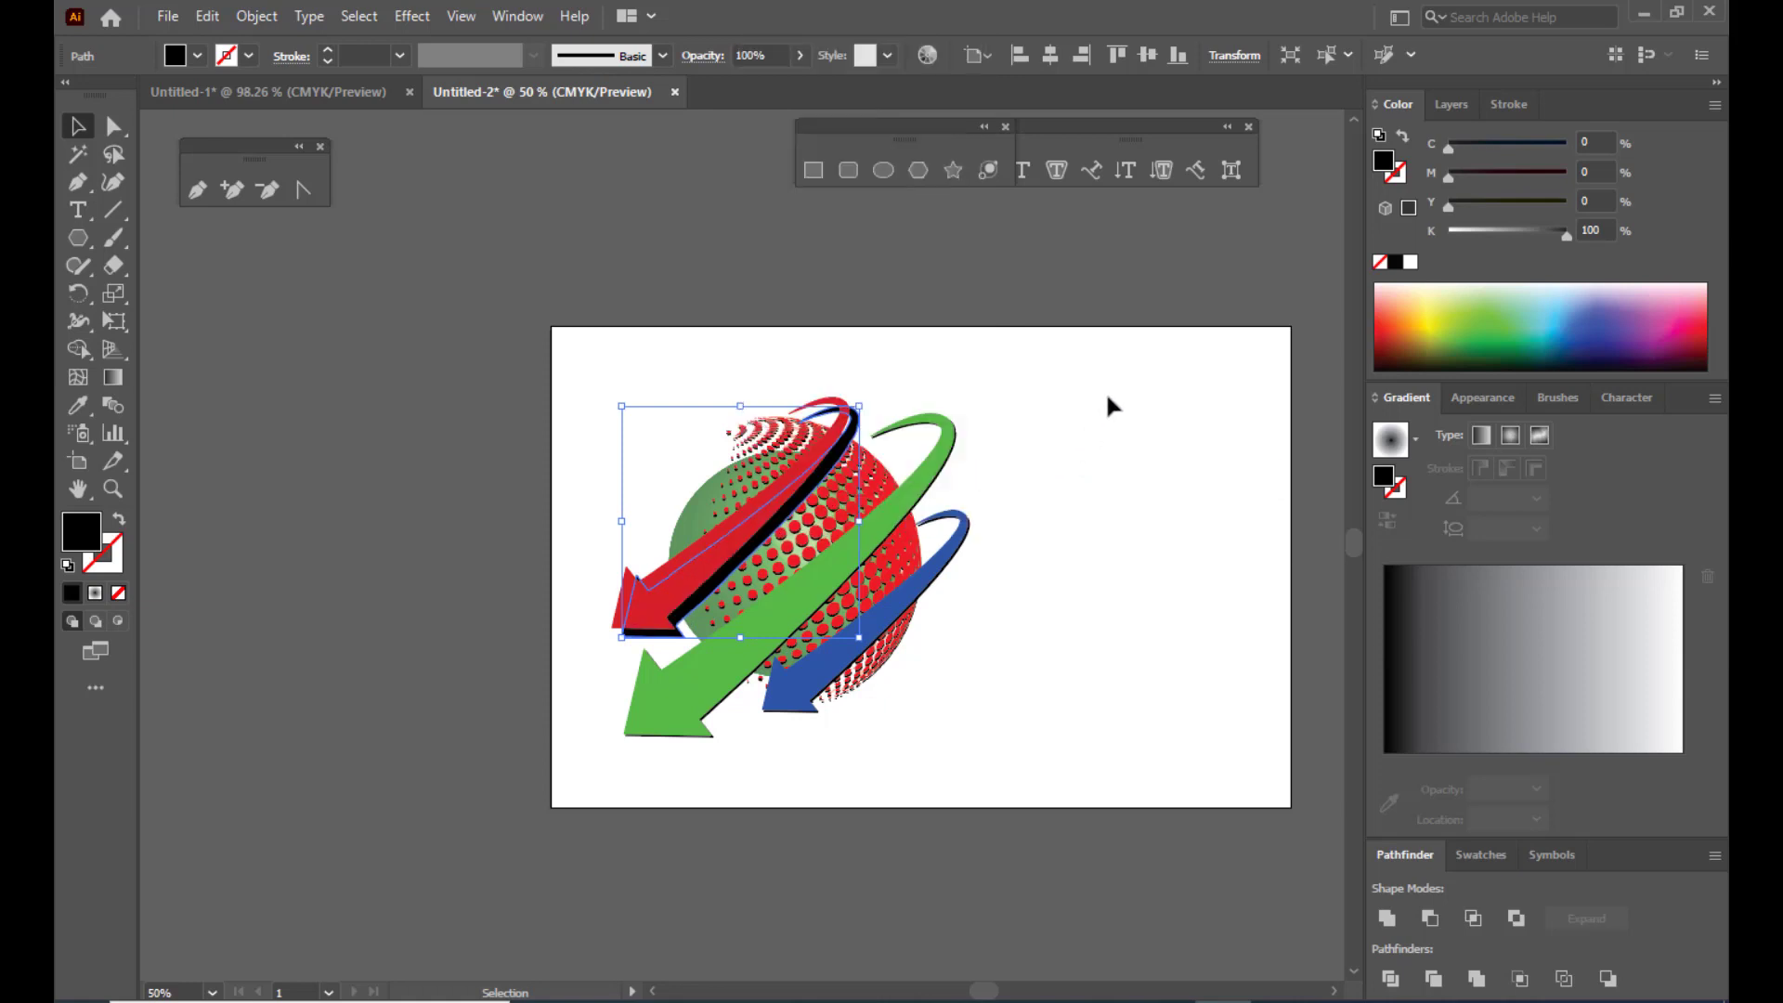
key("Left")
key("Left")
key("Left")
key("Left")
key("Left")
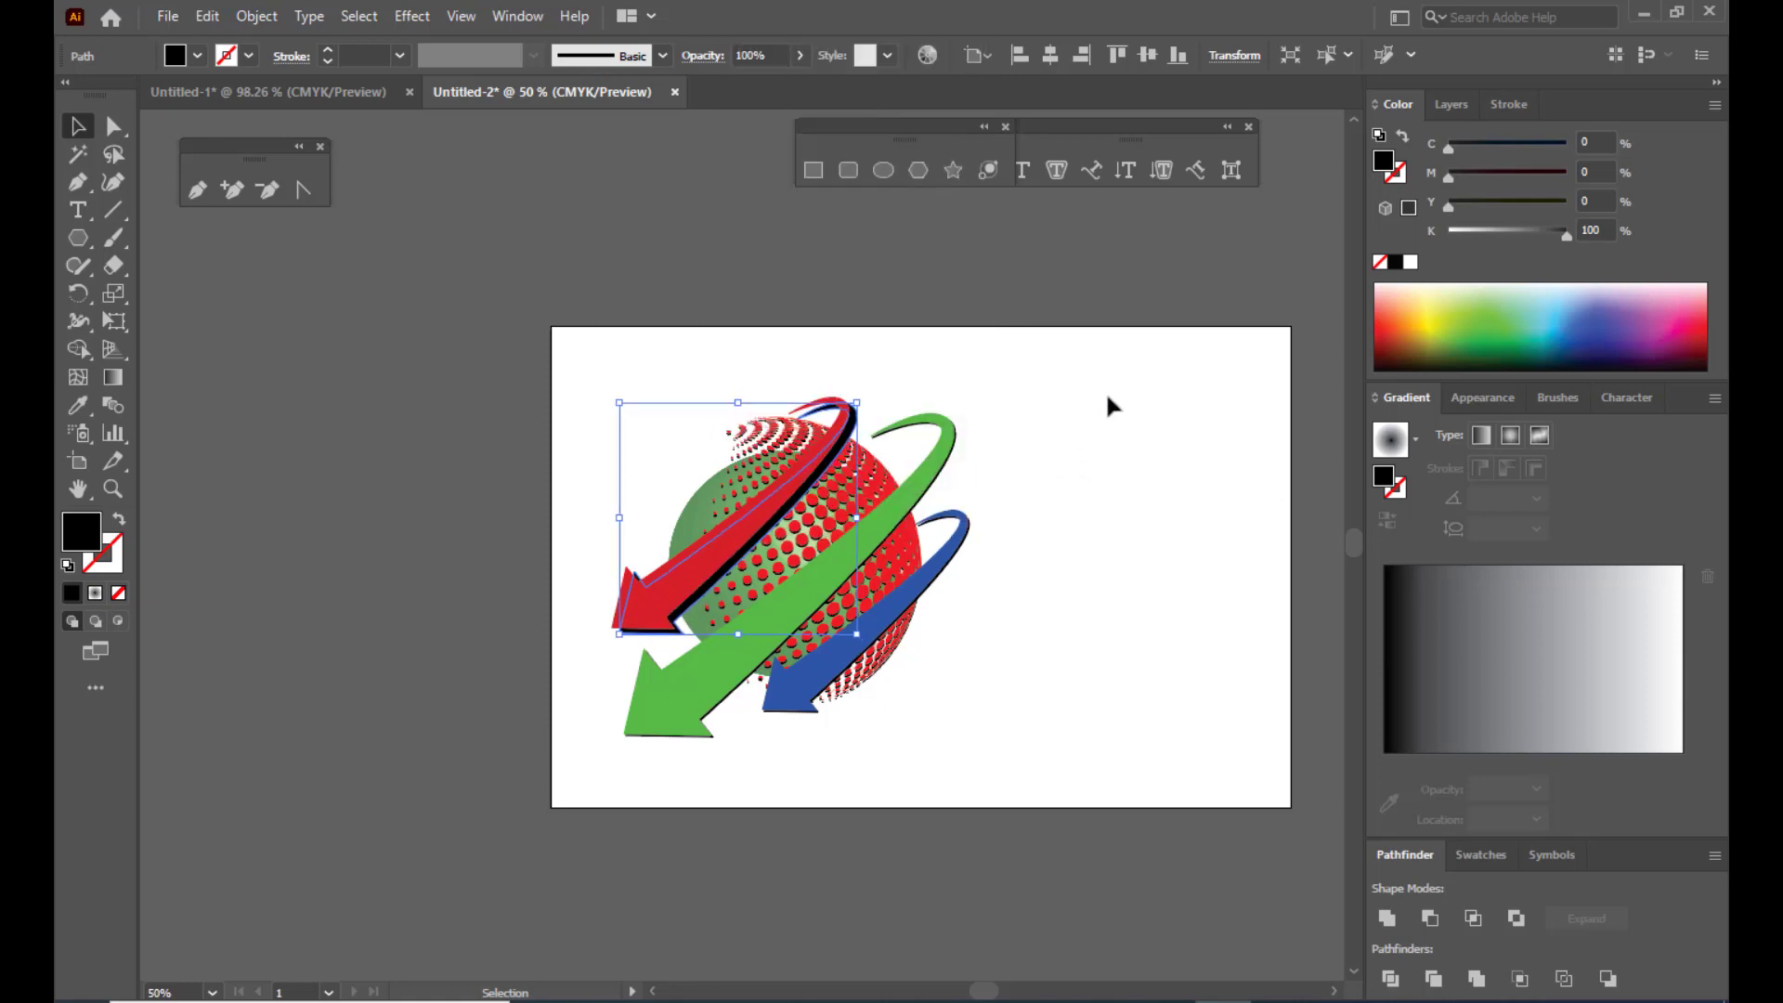
key("Up")
key("Up")
key("Up")
key("Up")
key("Up")
key("Up")
key("Left")
key("Left")
key("Left")
key("Left")
key("Left")
key("Left")
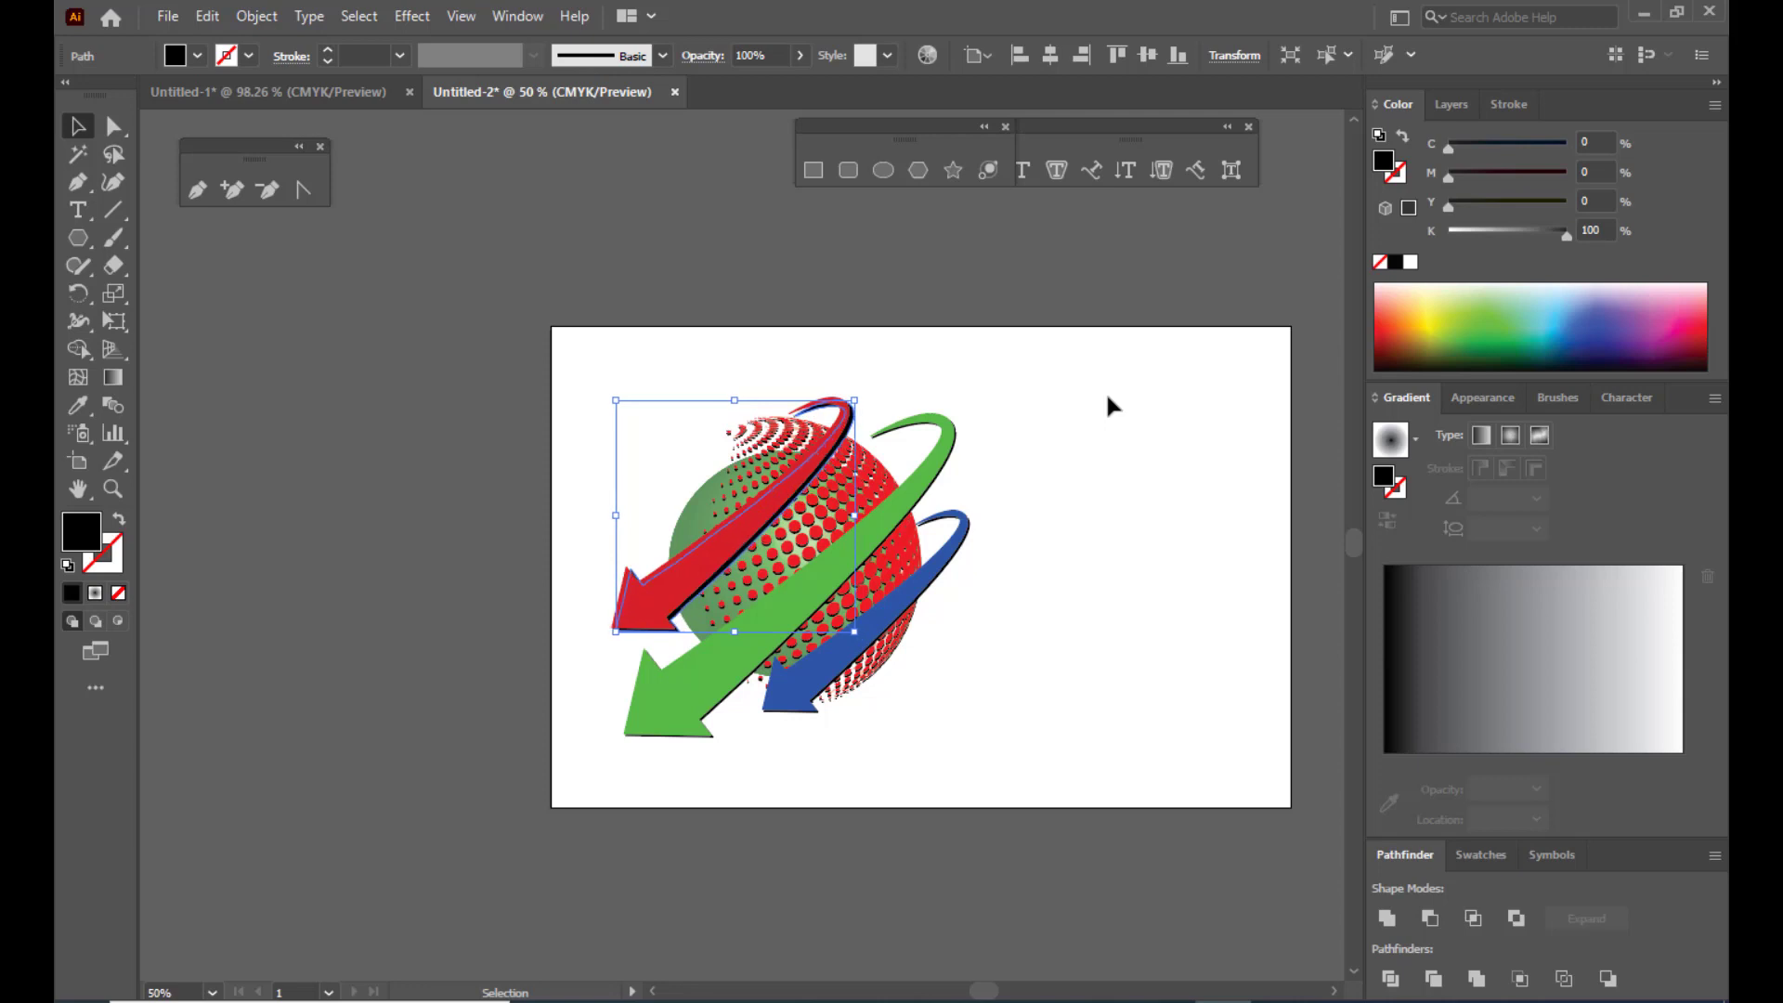
key("Left")
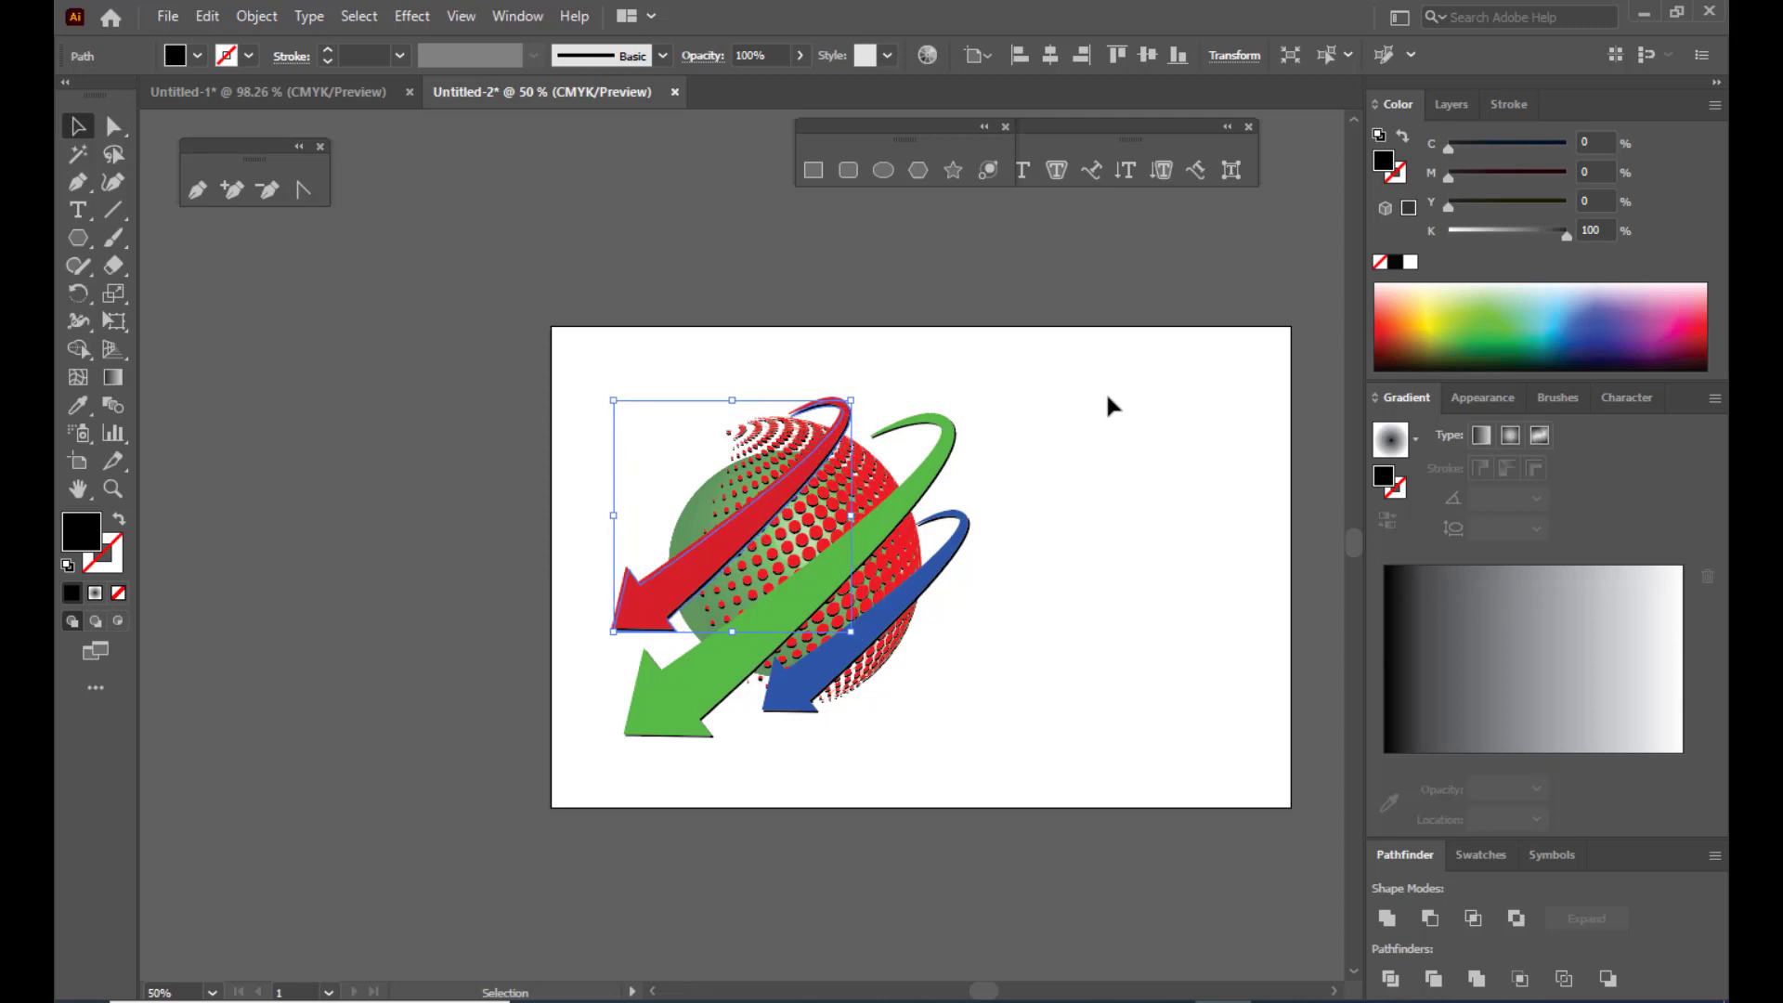
key("Down")
left_click(1108, 395)
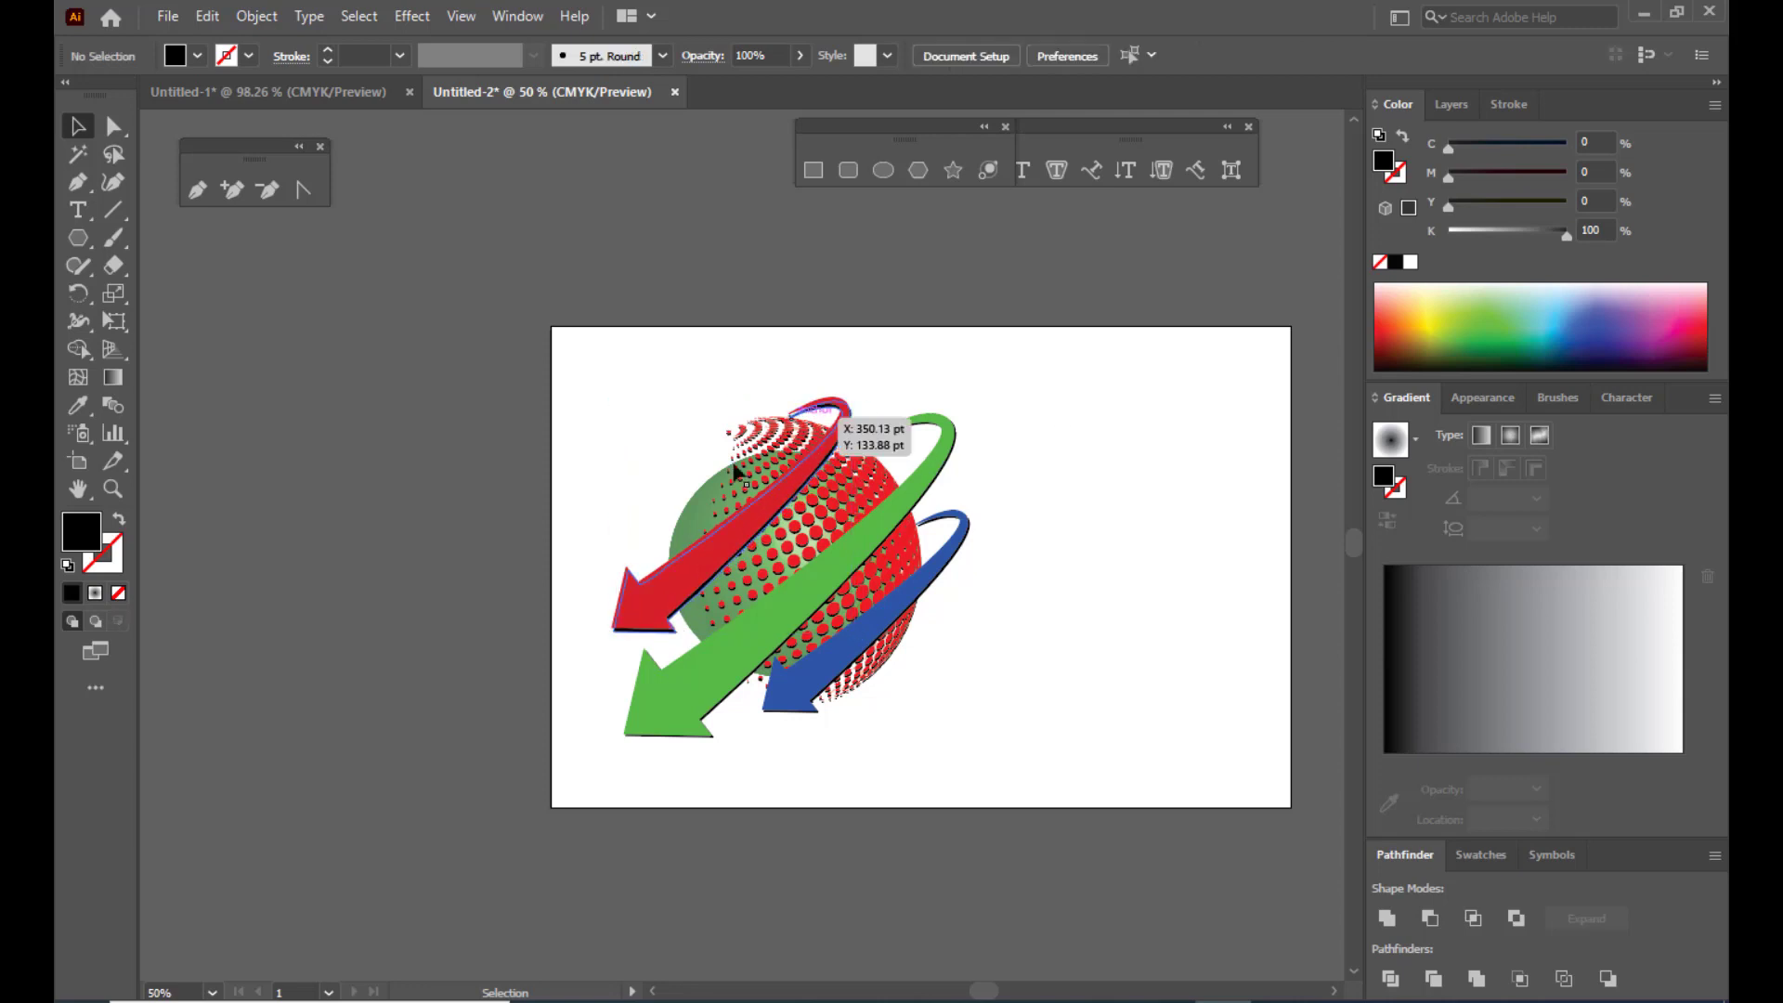
left_click(628, 639)
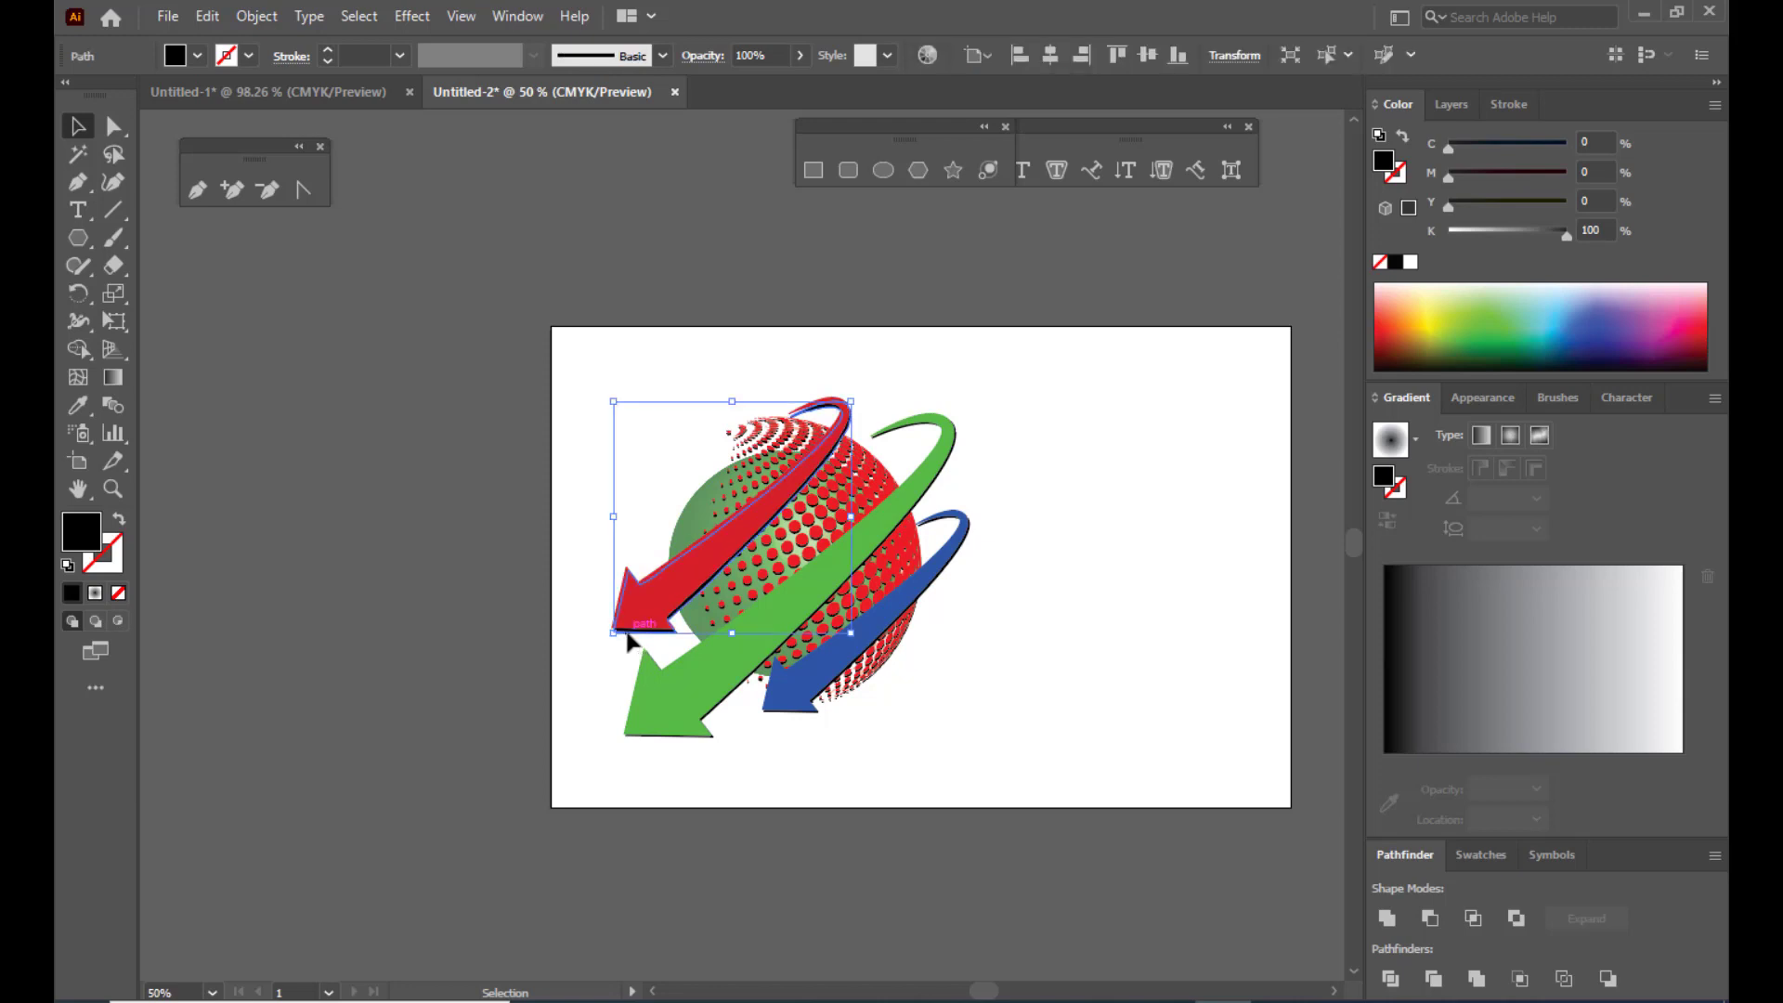
left_click(1011, 345)
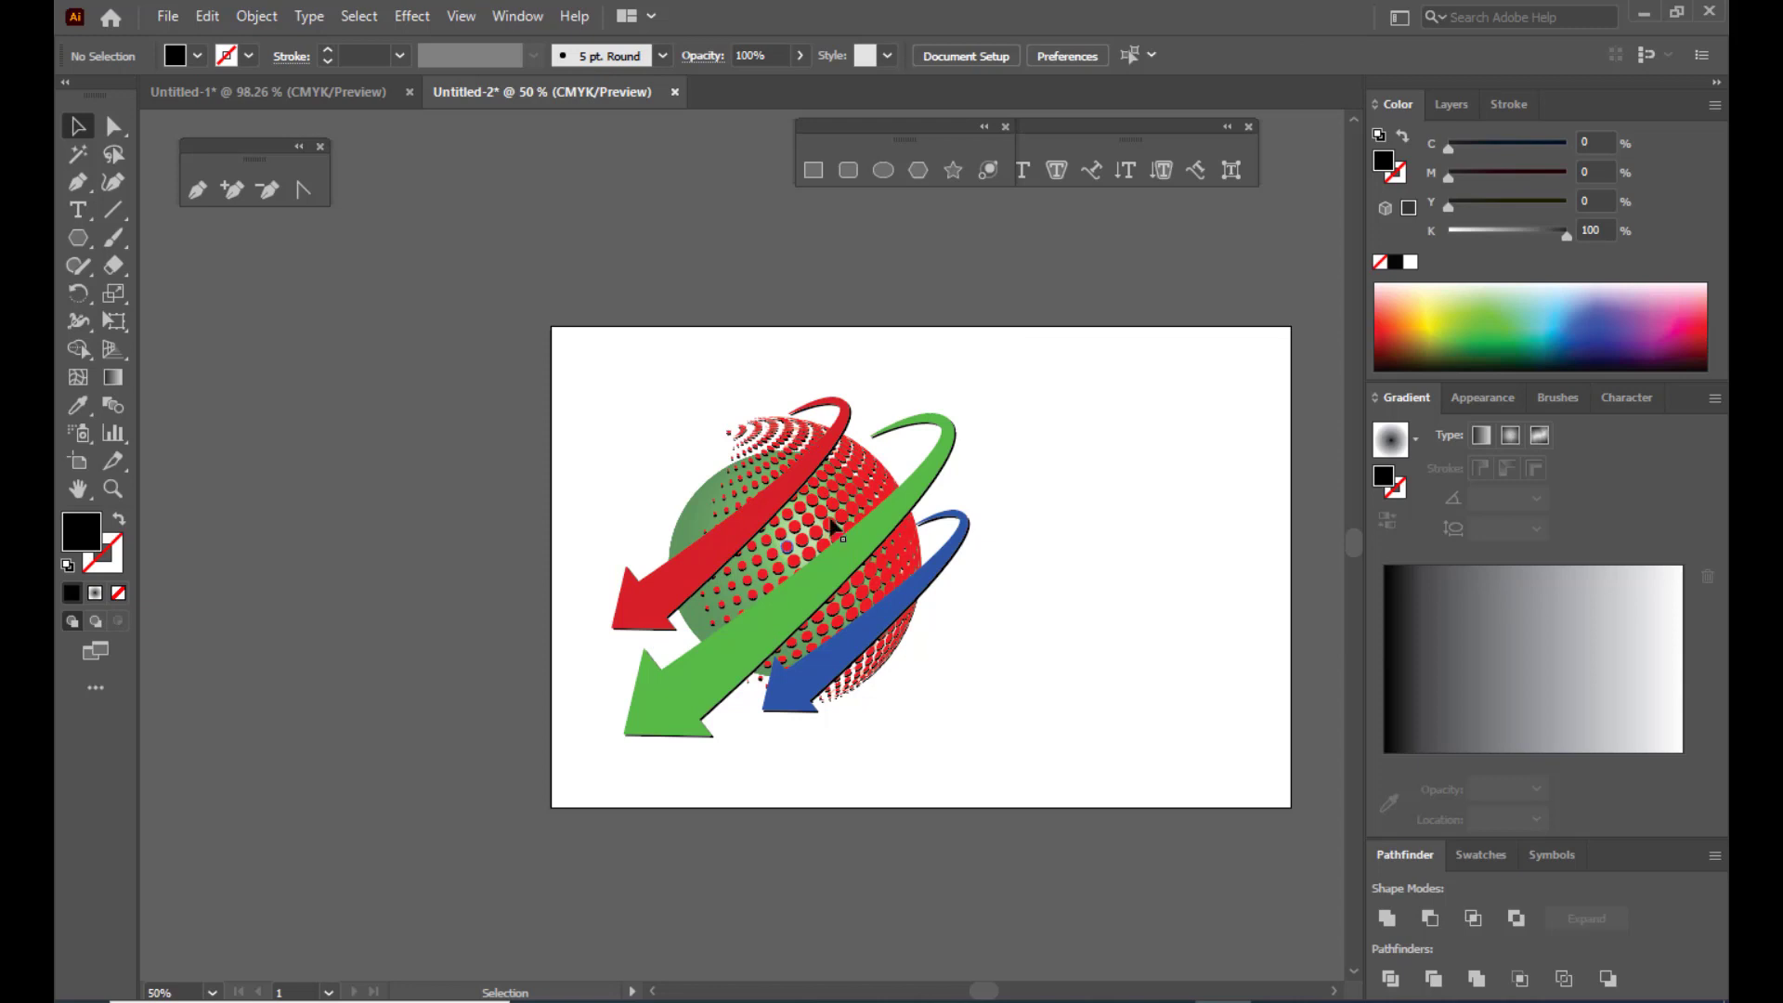
left_click(677, 474)
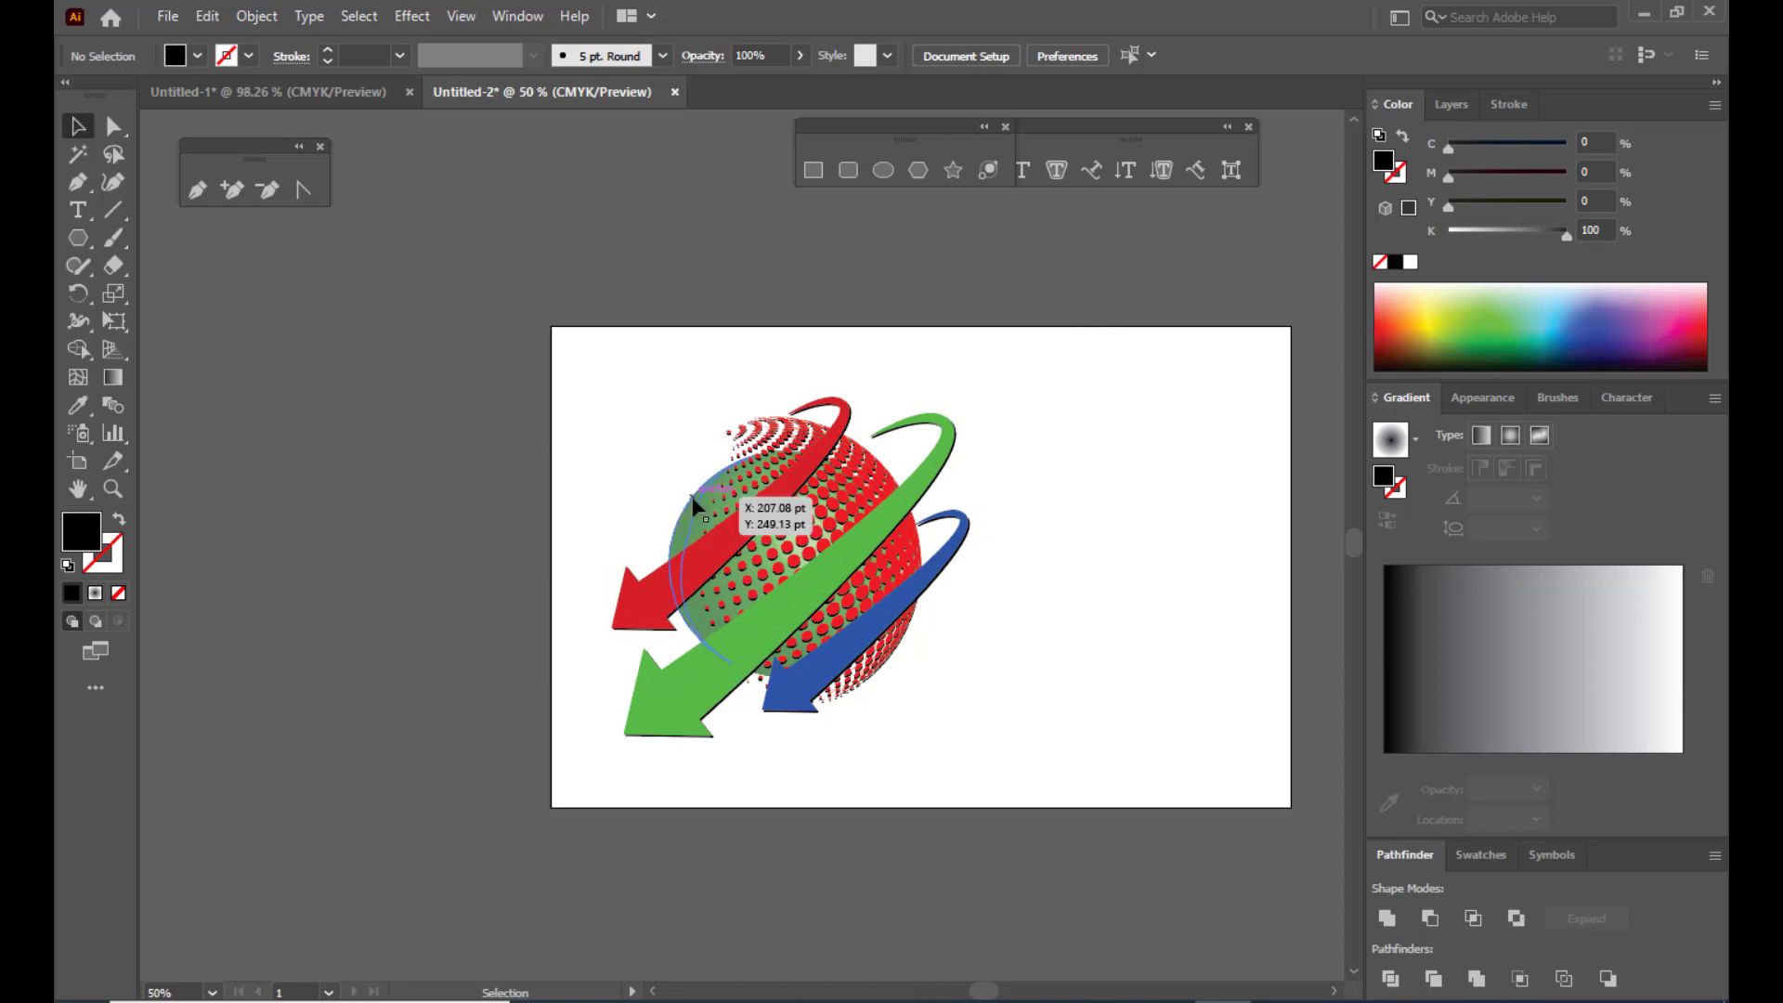
left_click(926, 316)
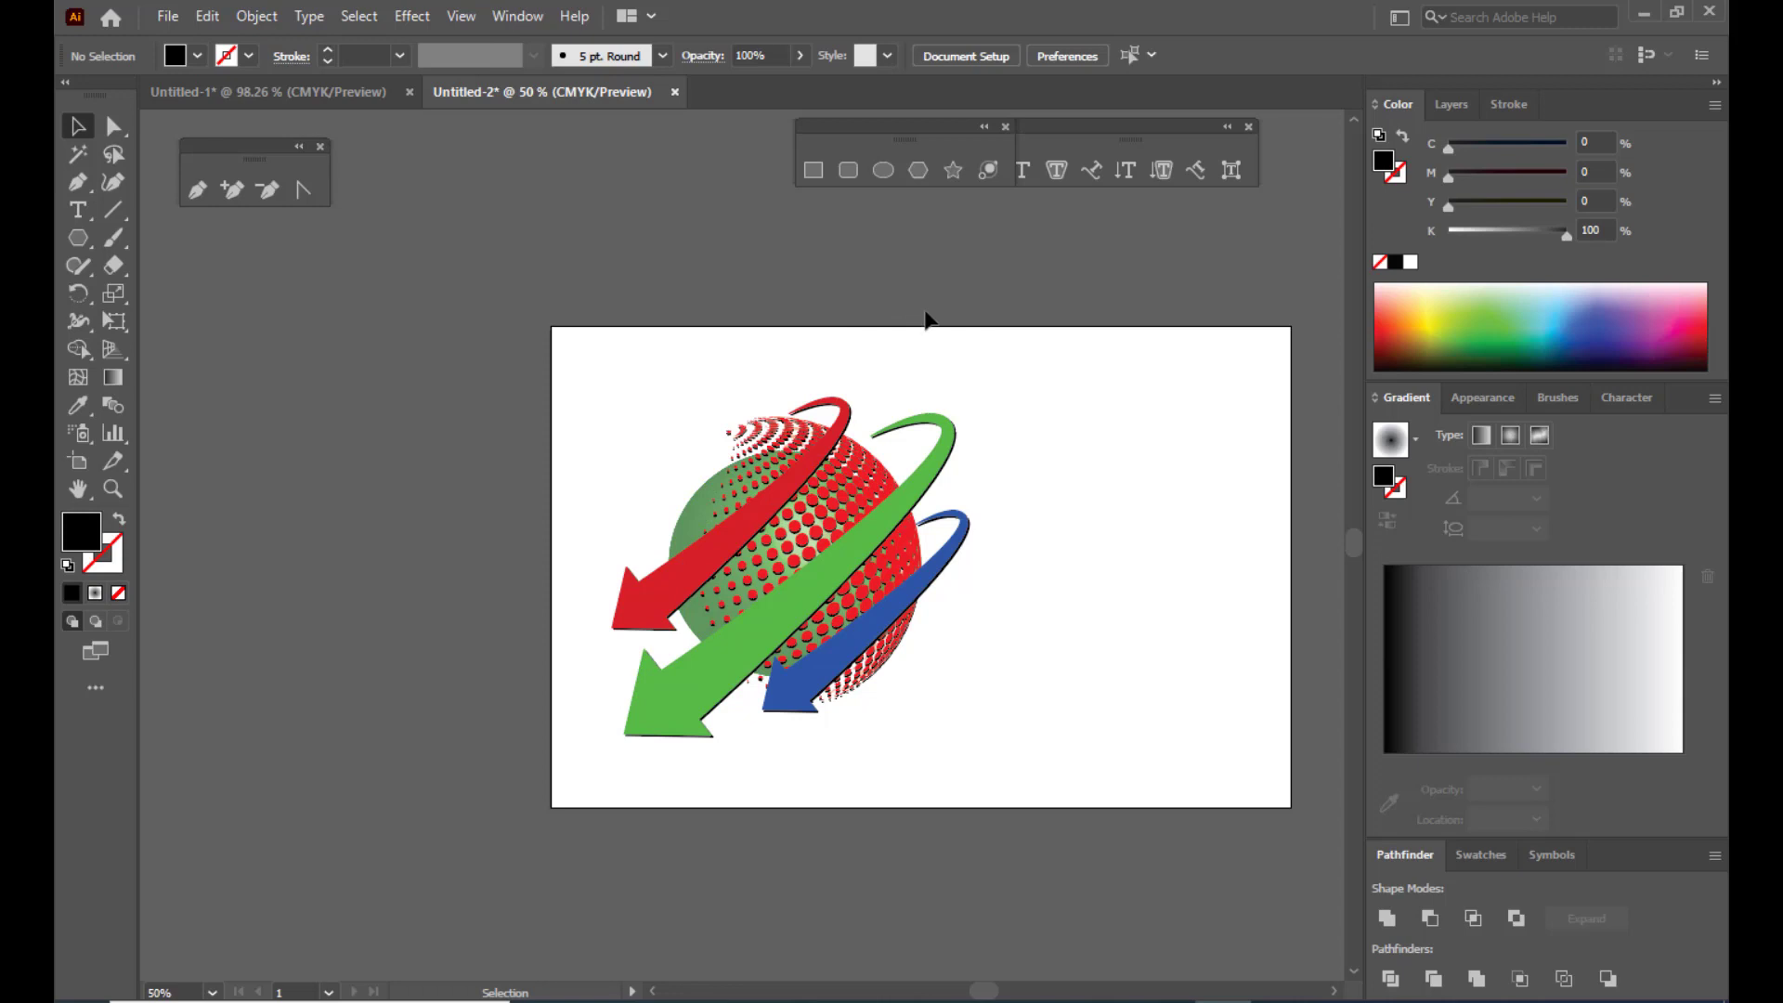
key("ctrl+plus")
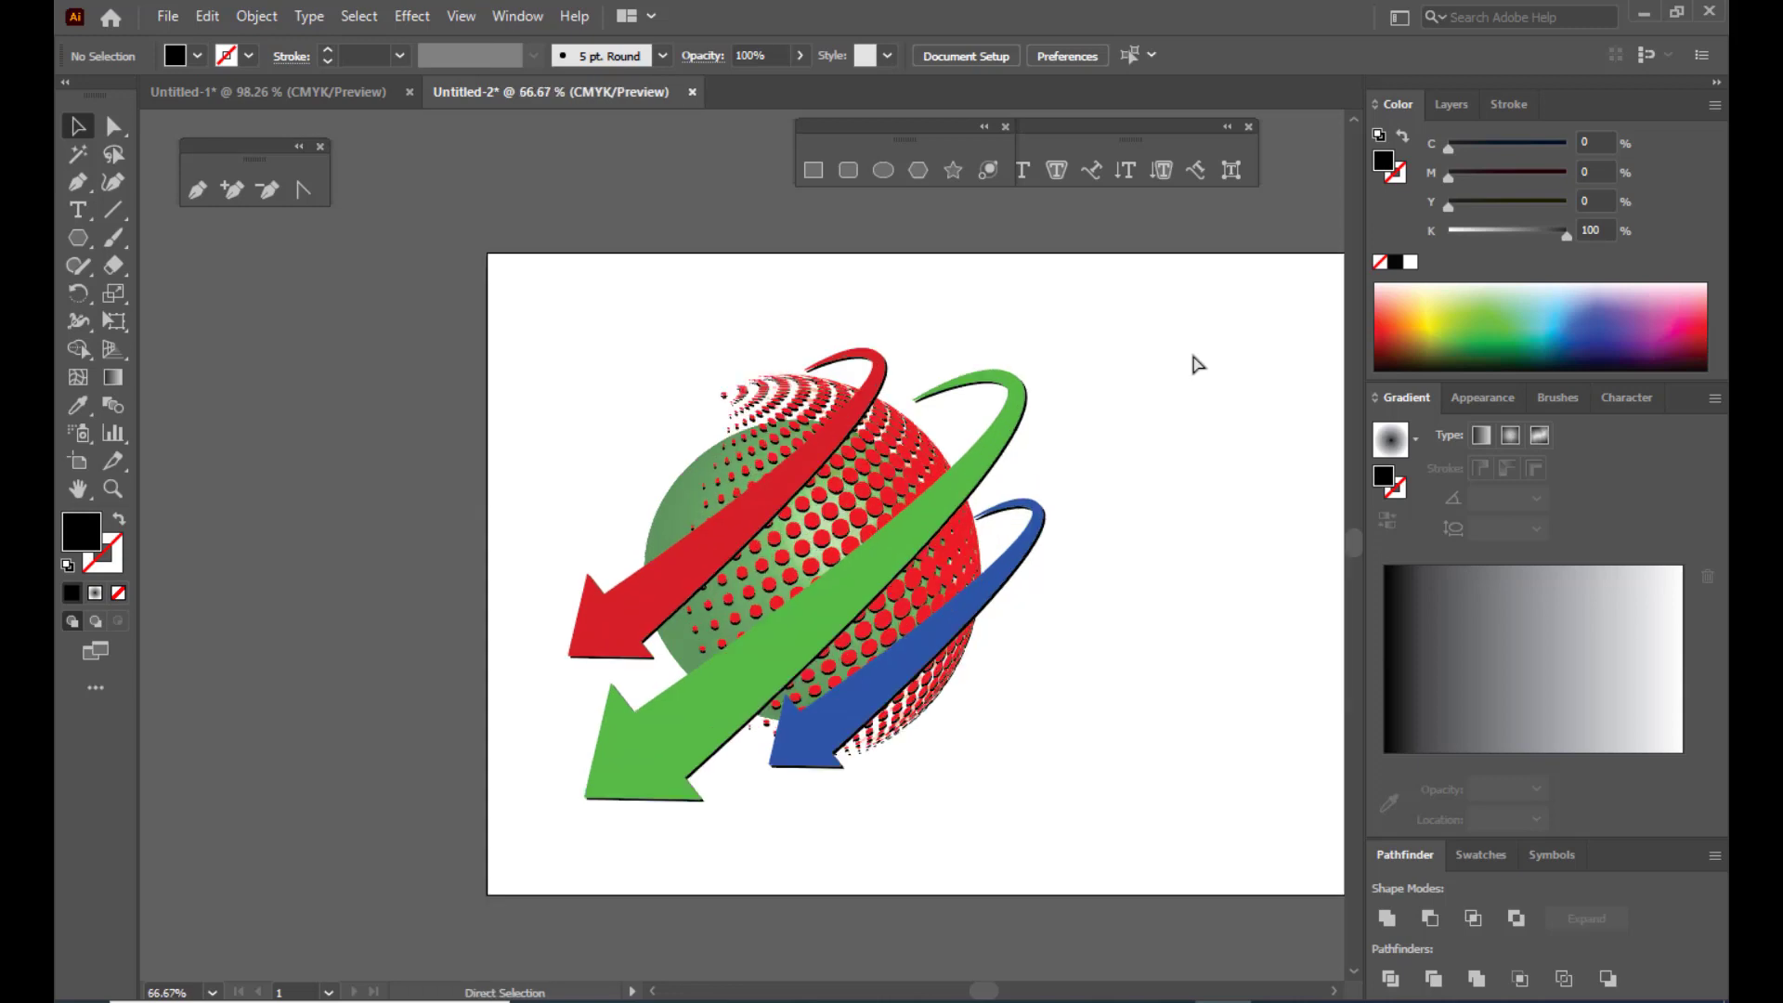
key("ctrl+minus")
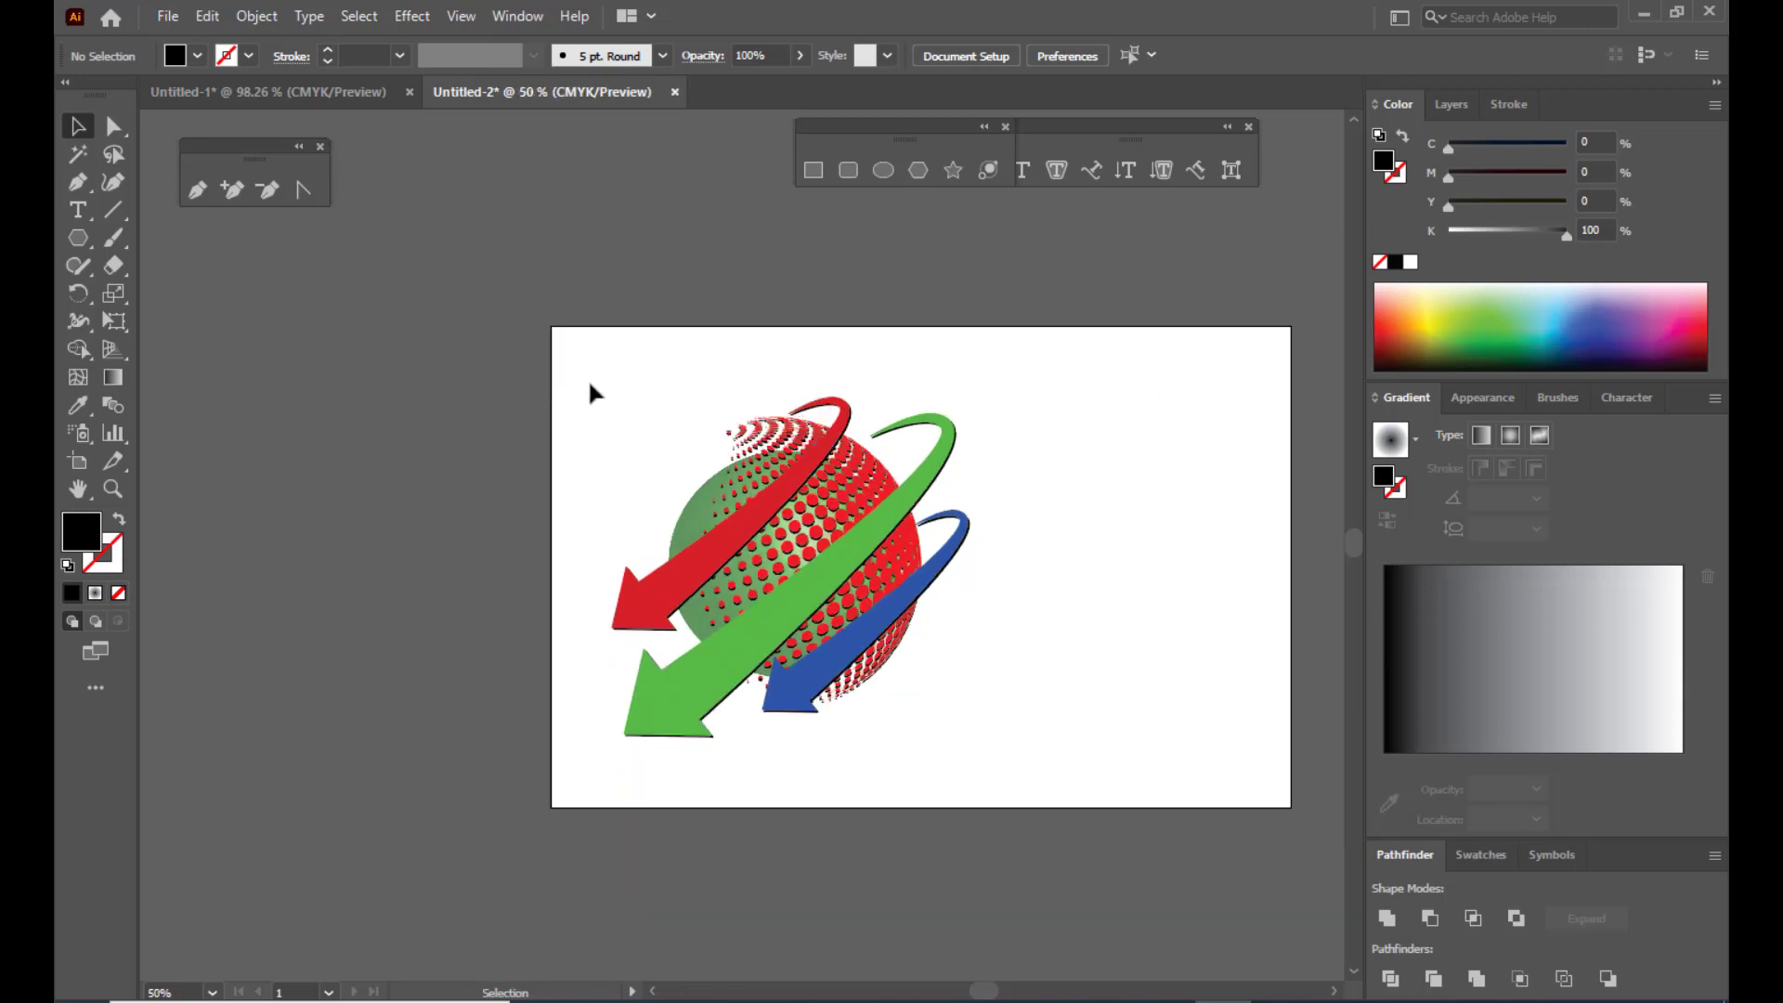
Step: Group the whole globe and arrow artwork and scale it down in the left half of the artboard
mouse_move(591, 366)
left_mouse_down()
mouse_move(867, 517)
mouse_move(1071, 792)
mouse_move(1121, 830)
mouse_move(1105, 795)
left_mouse_up()
key("a")
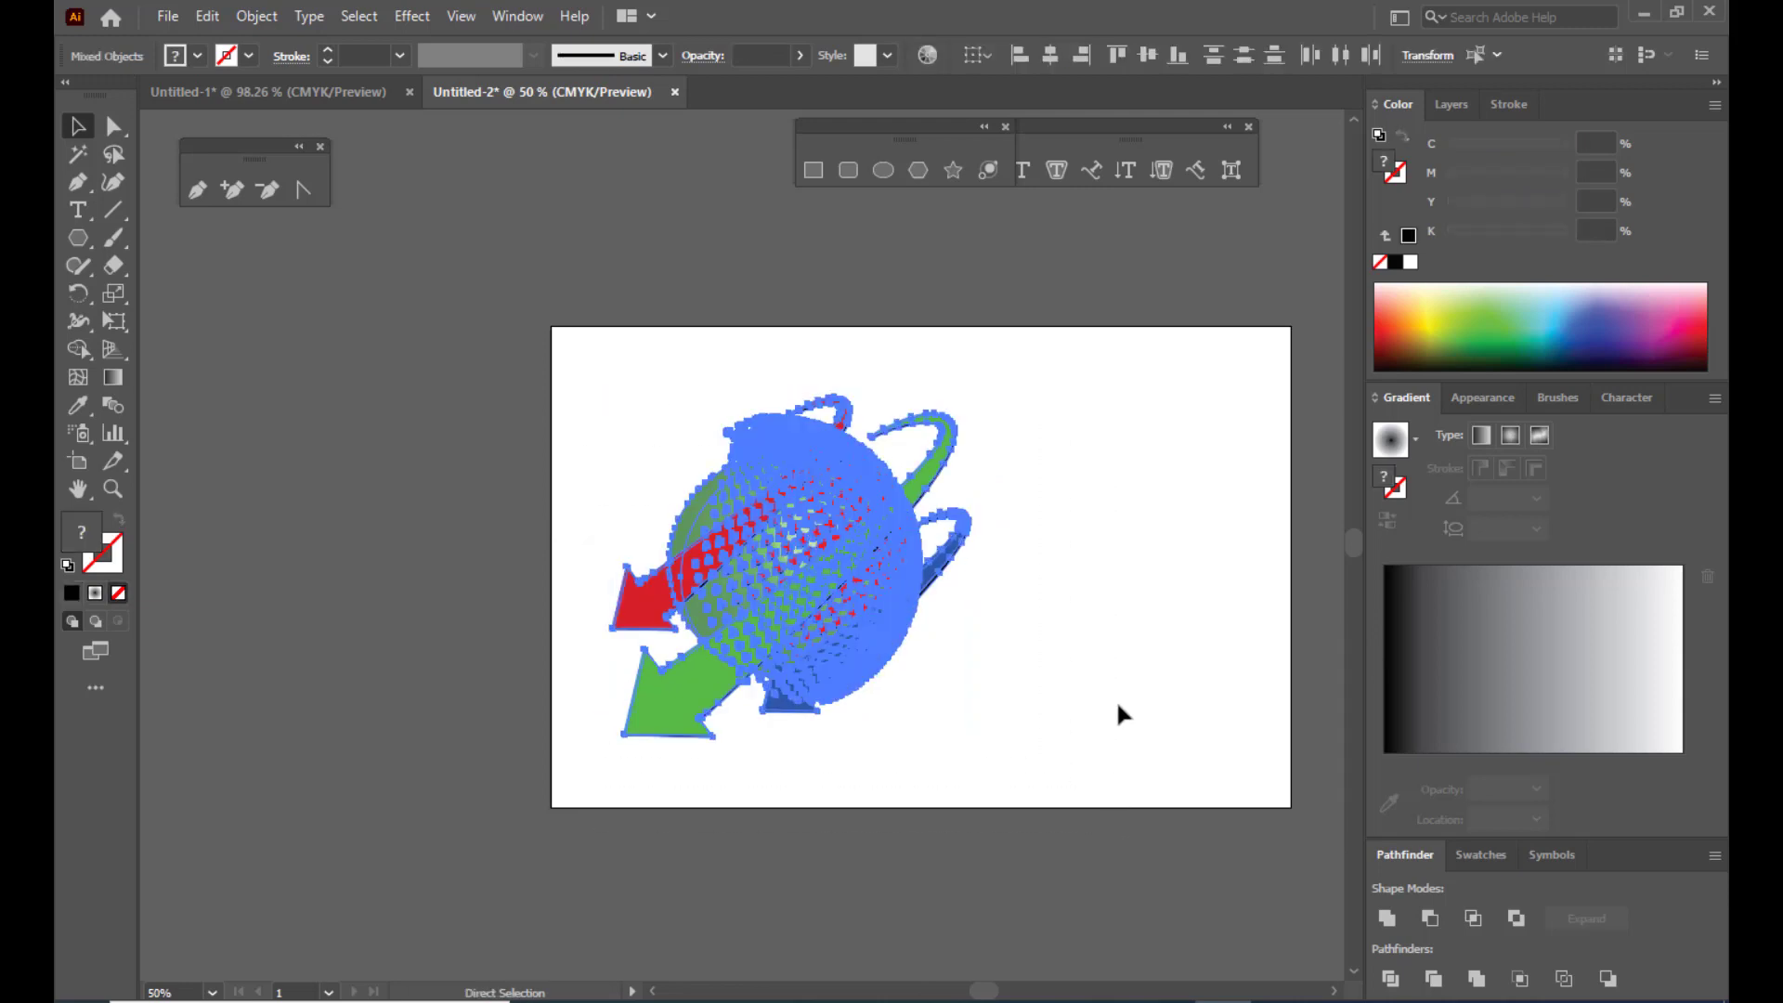
key("v")
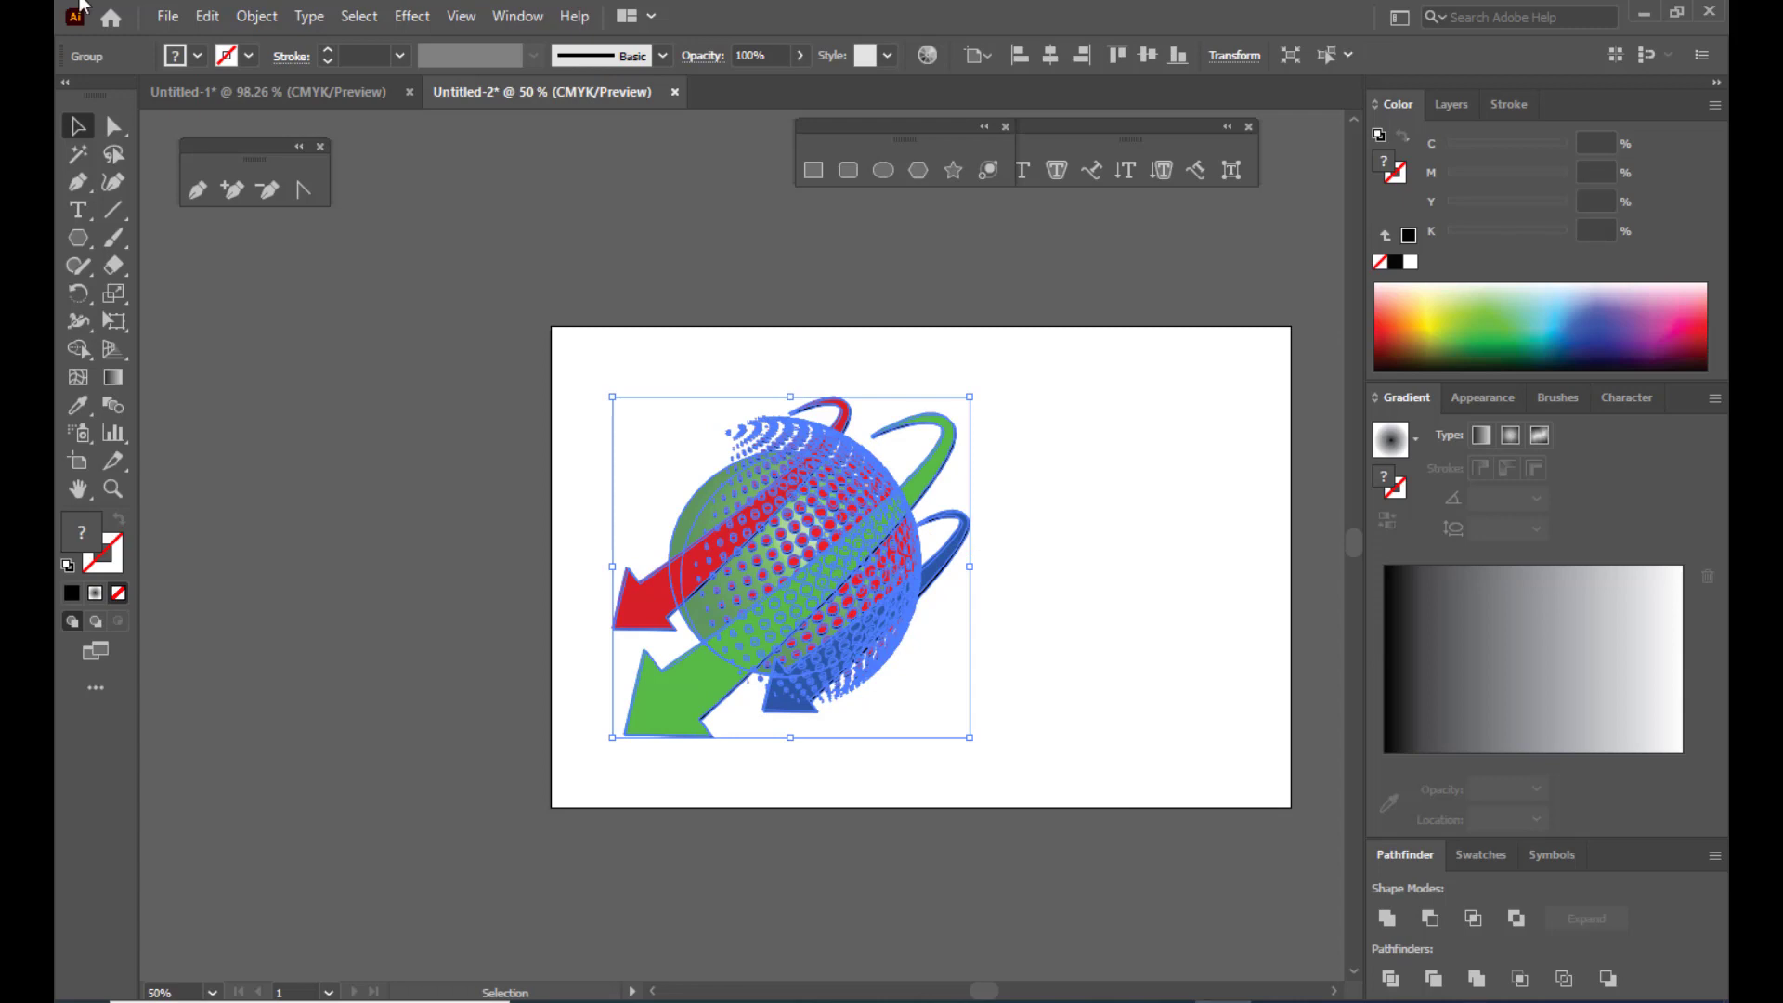
left_click(970, 399)
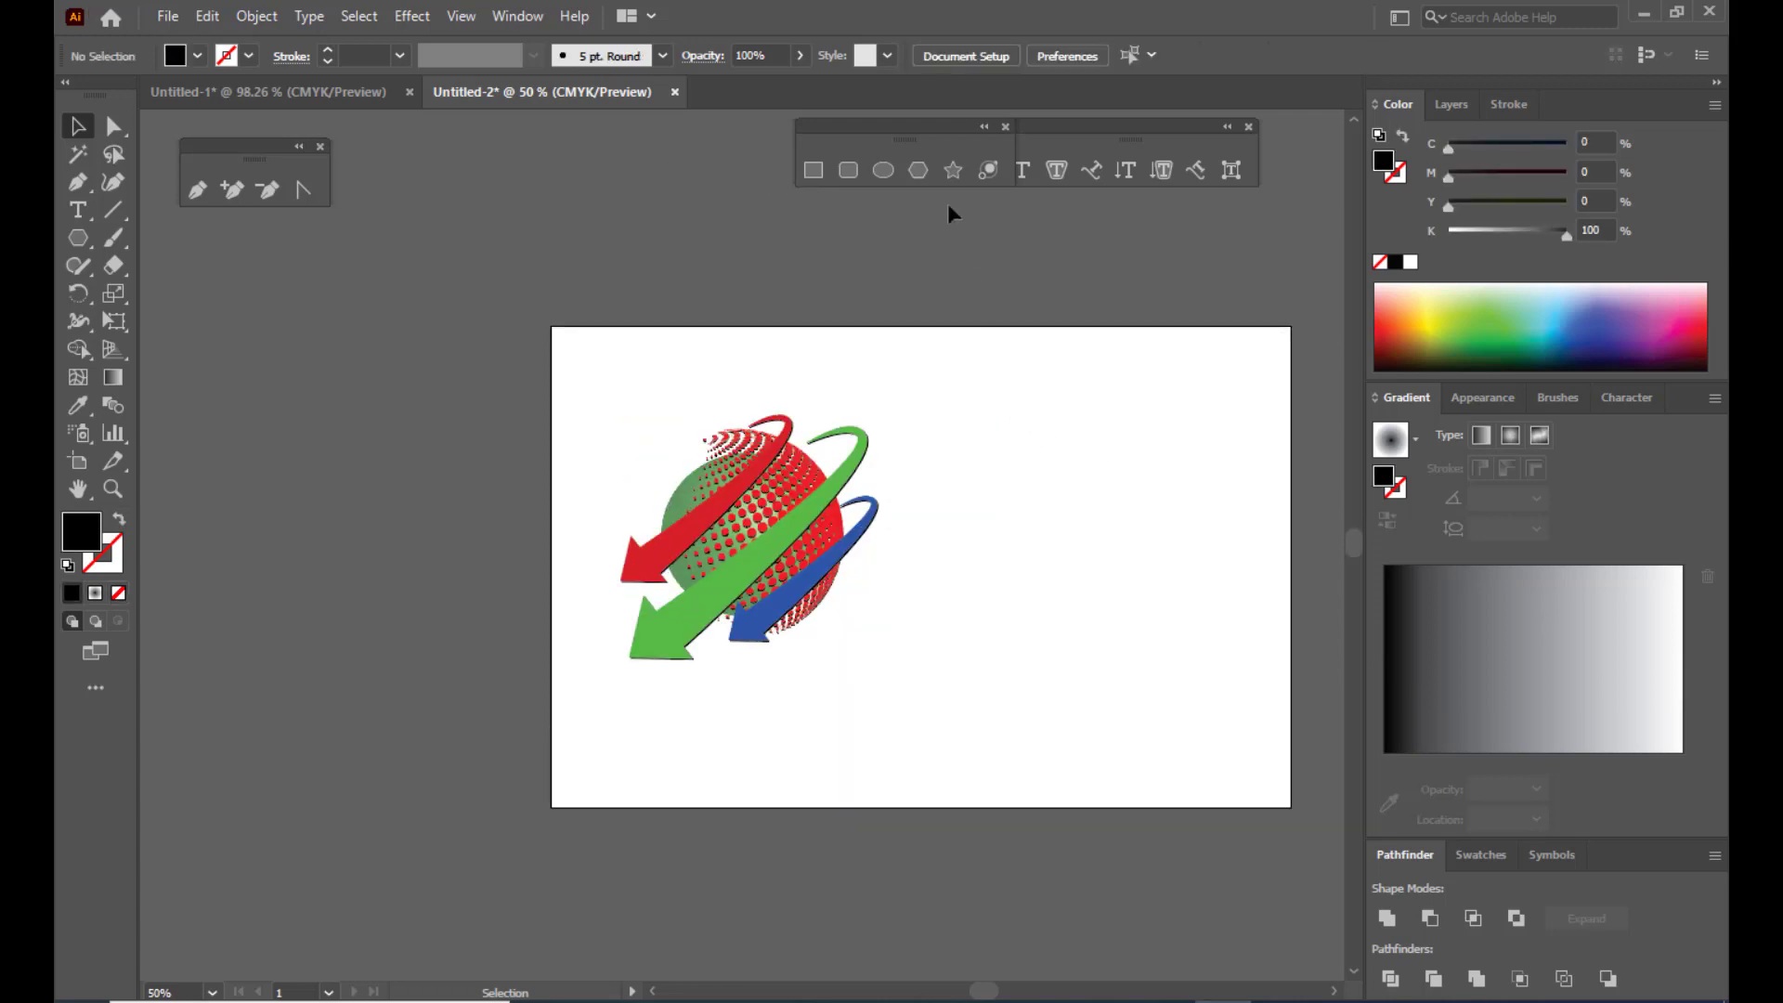
Step: Add the text "softech technologies" to the right of the globe logo
scroll(1014, 497, "up", 1)
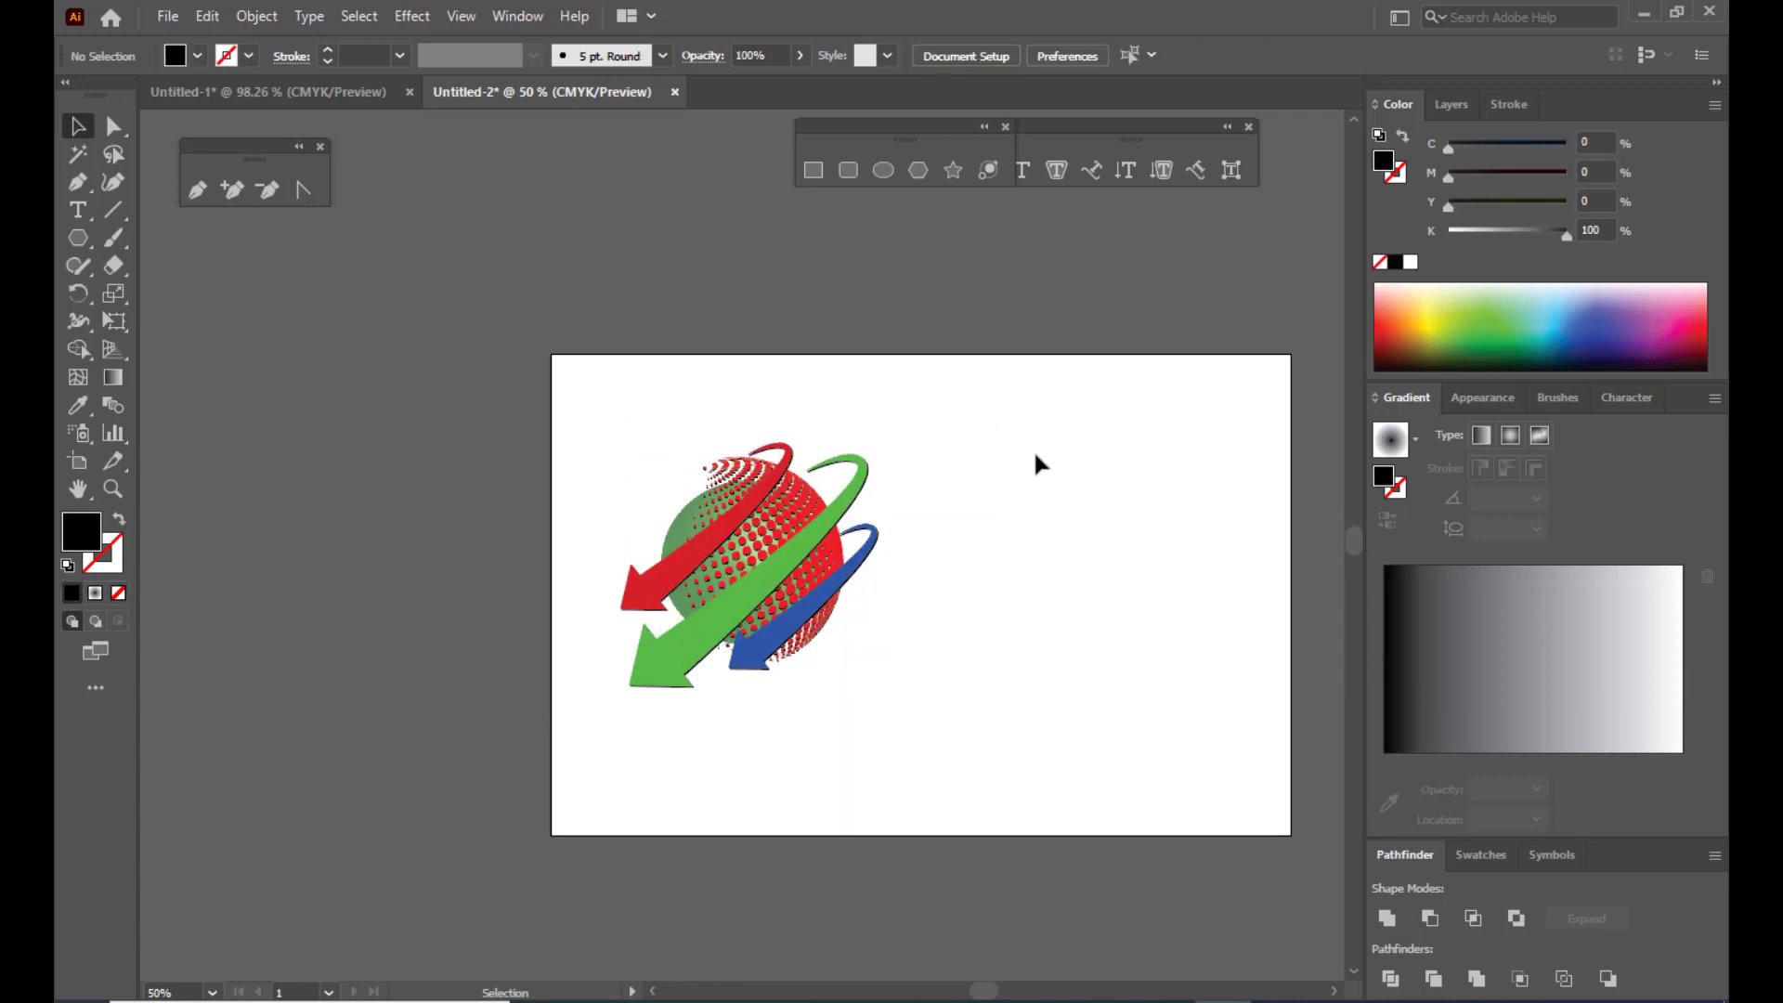
left_click(78, 210)
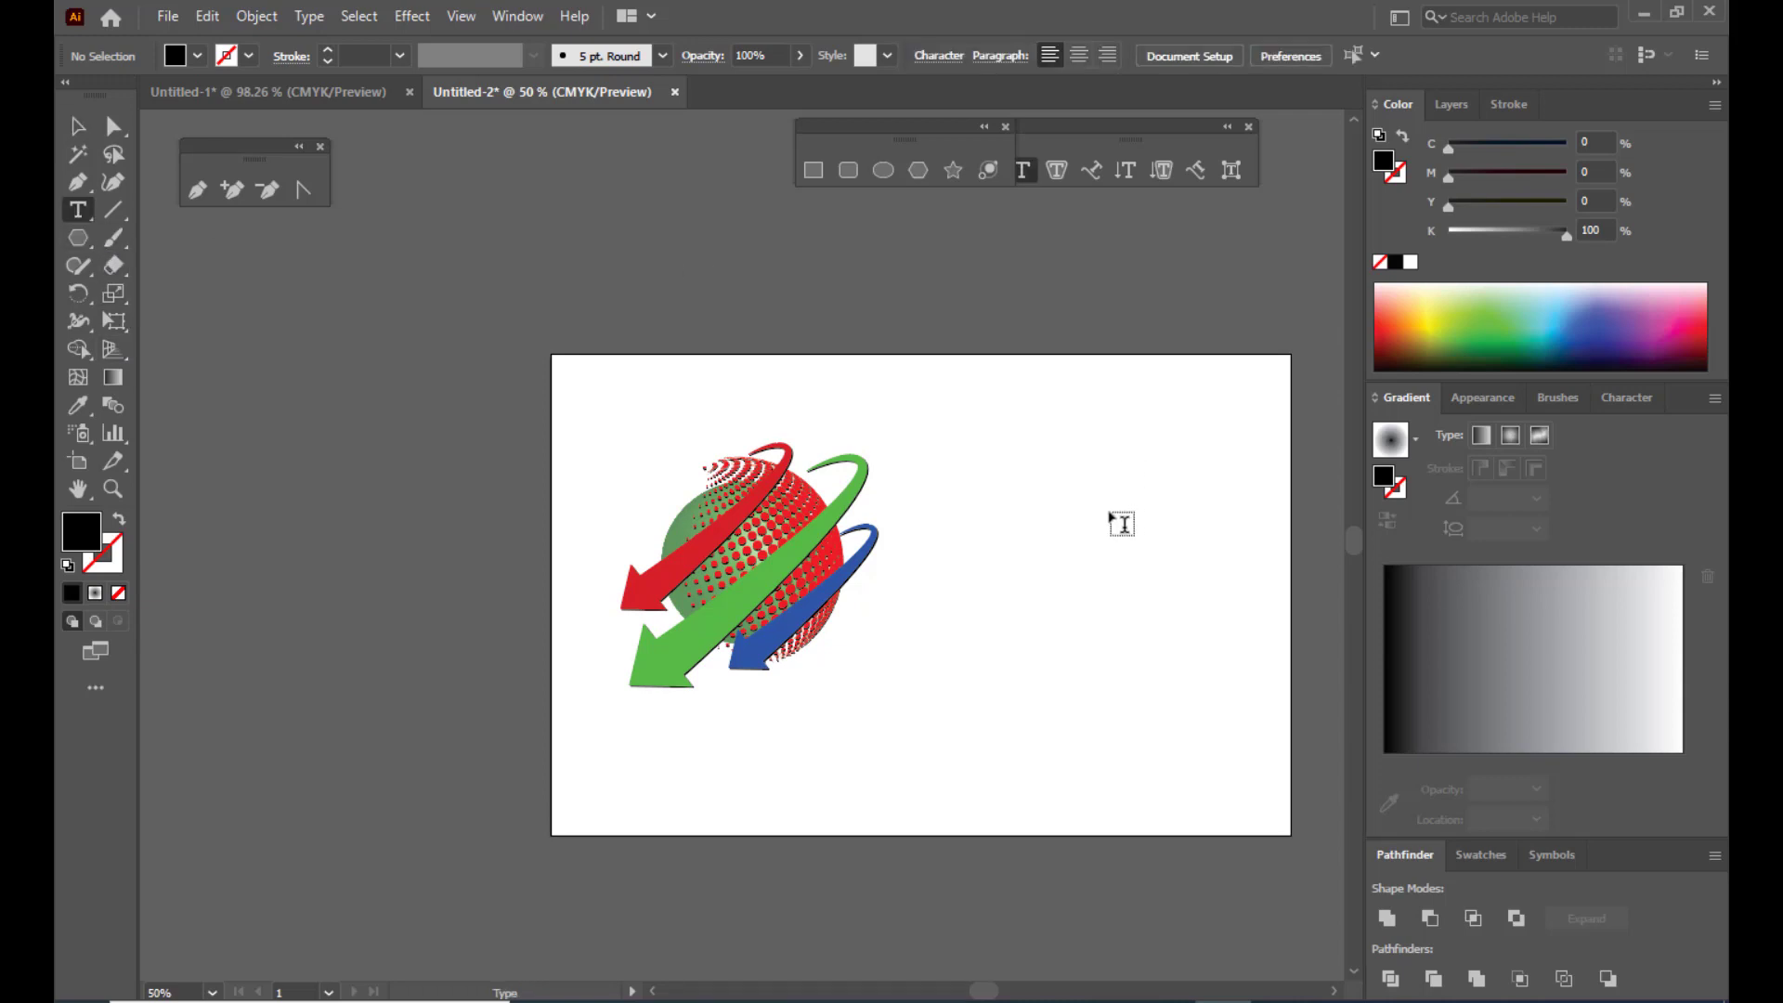
left_click(949, 513)
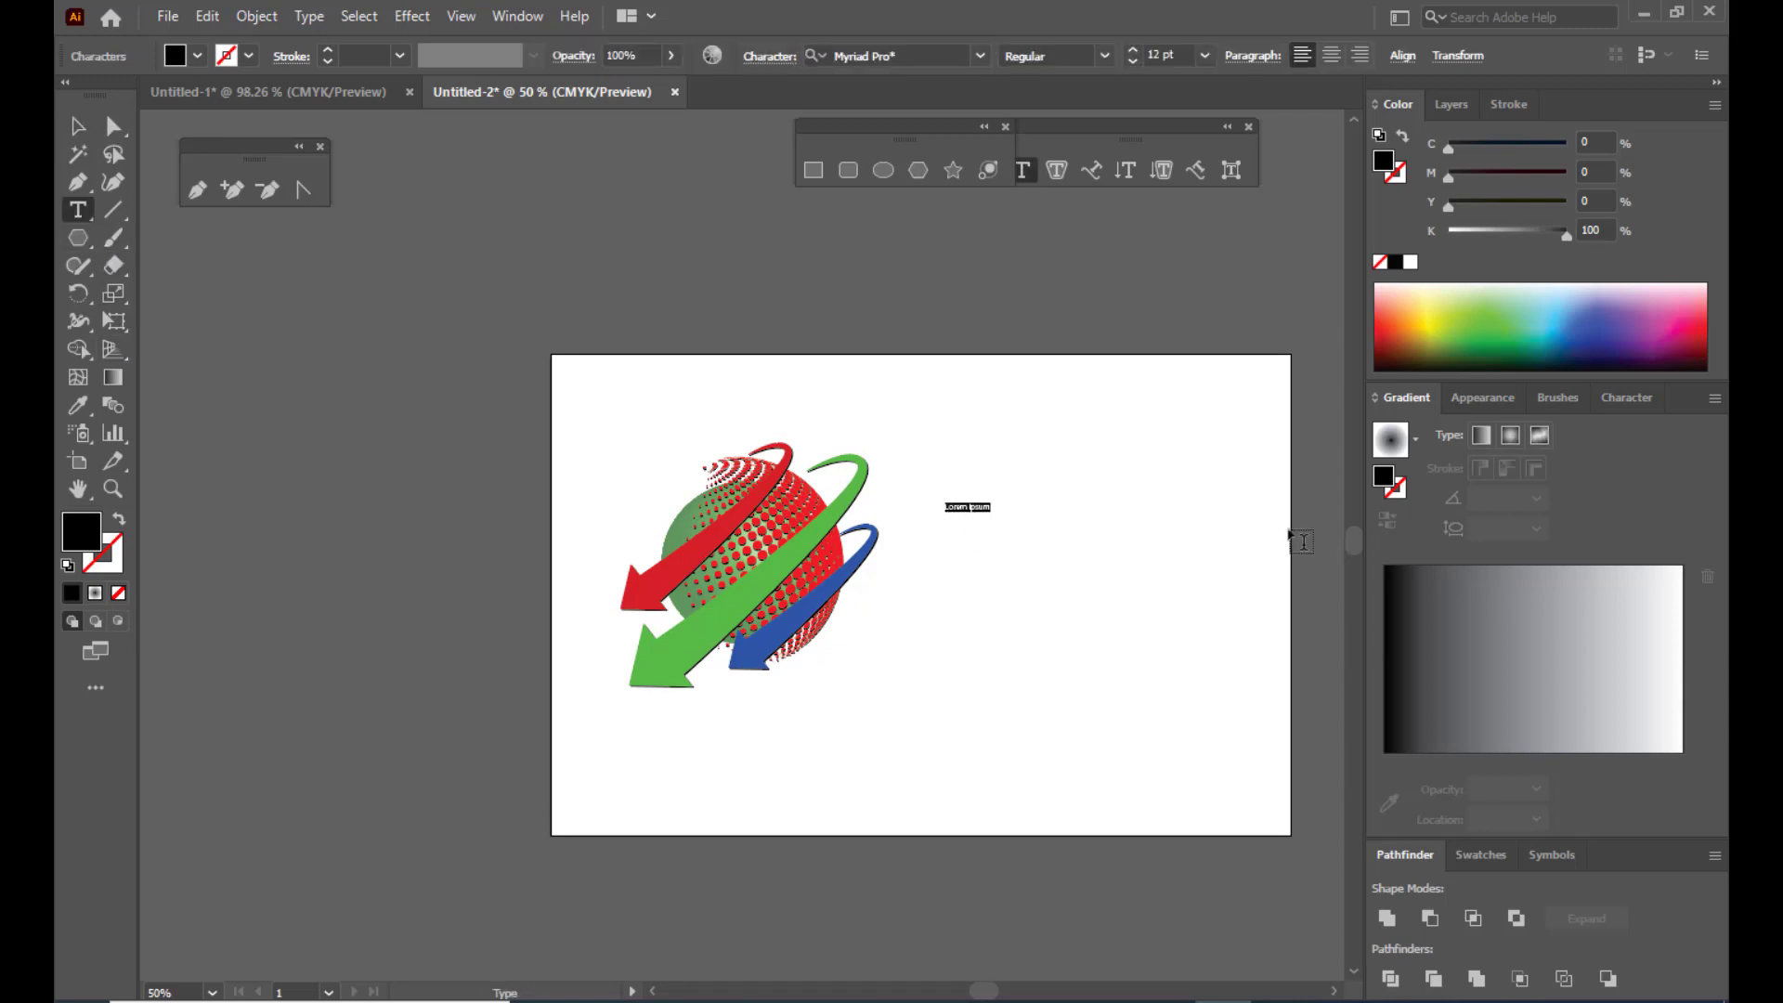
type("sc")
Step: Increase the font size of the "softech technologies" text to 54 pt
key("ctrl+shift+period")
key("ctrl+shift+period")
key("ctrl+shift+period")
key("ctrl+shift+period")
key("ctrl+shift+period")
key("ctrl+shift+period")
key("ctrl+shift+period")
key("ctrl+shift+period")
key("ctrl+shift+period")
key("ctrl+shift+period")
key("ctrl+shift+period")
key("ctrl+shift+period")
key("ctrl+shift+period")
key("ctrl+shift+period")
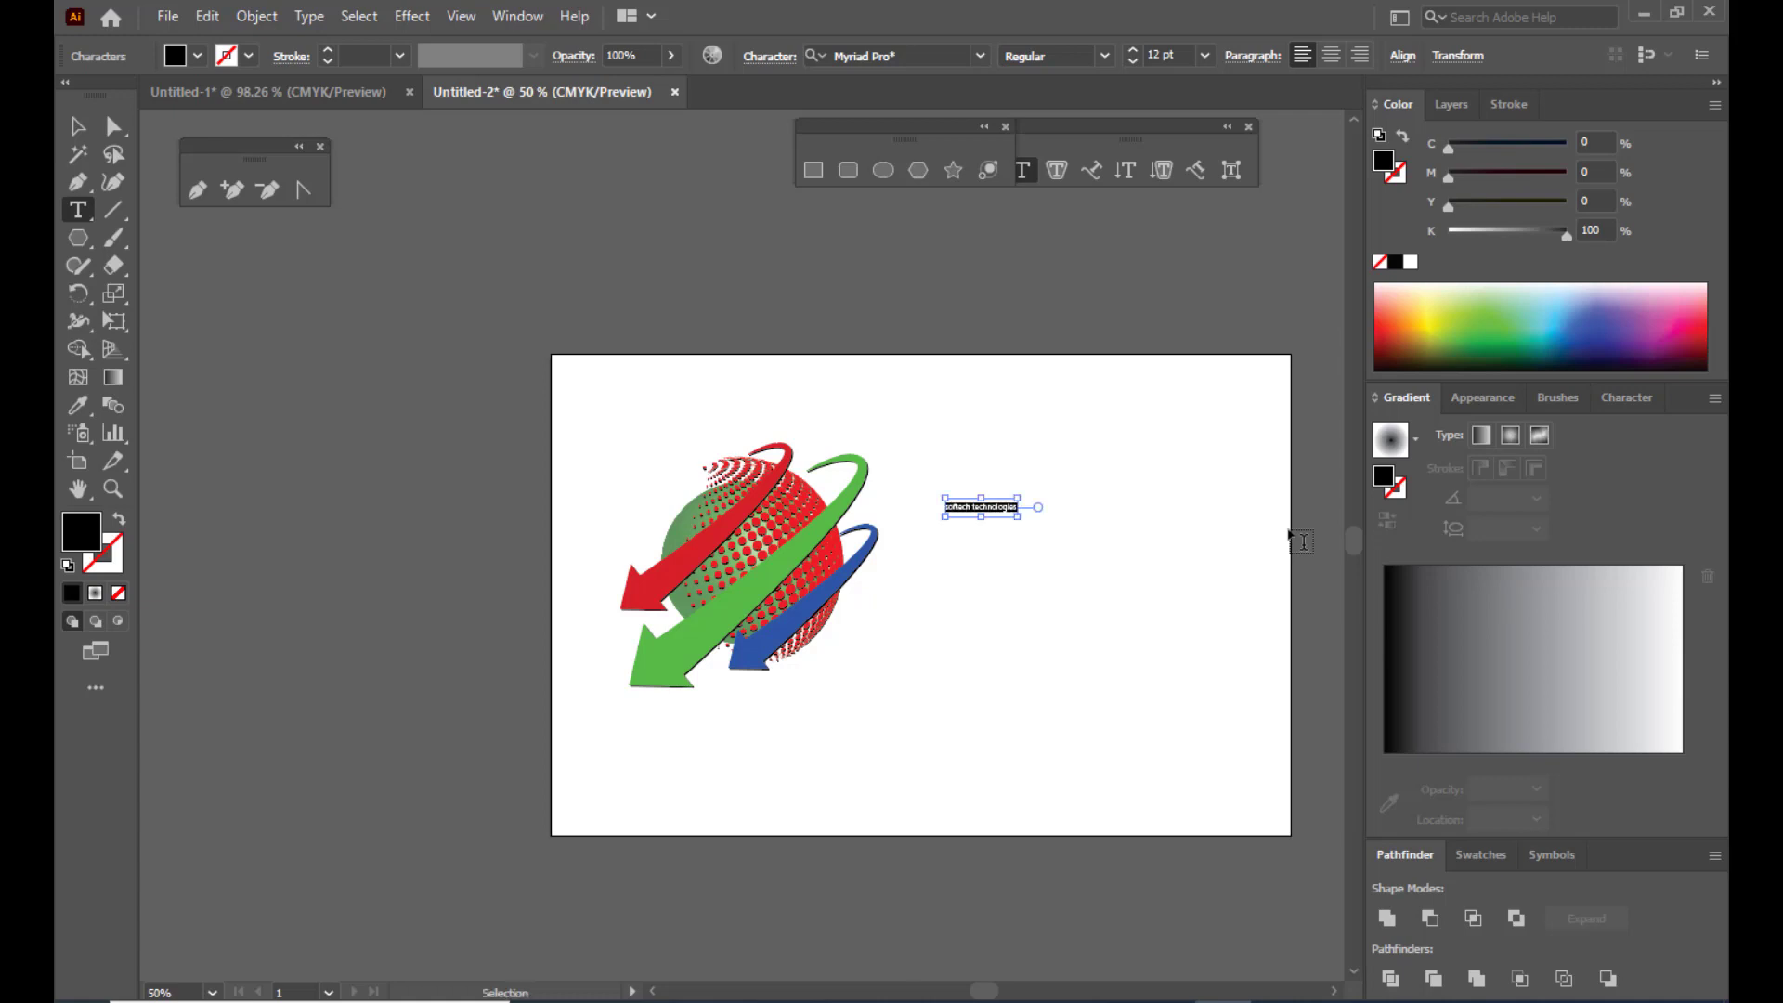
key("ctrl+shift+period")
key("ctrl+shift+period")
key("ctrl+shift+period")
key("ctrl+shift+period")
key("ctrl+shift+period")
key("ctrl+shift+period")
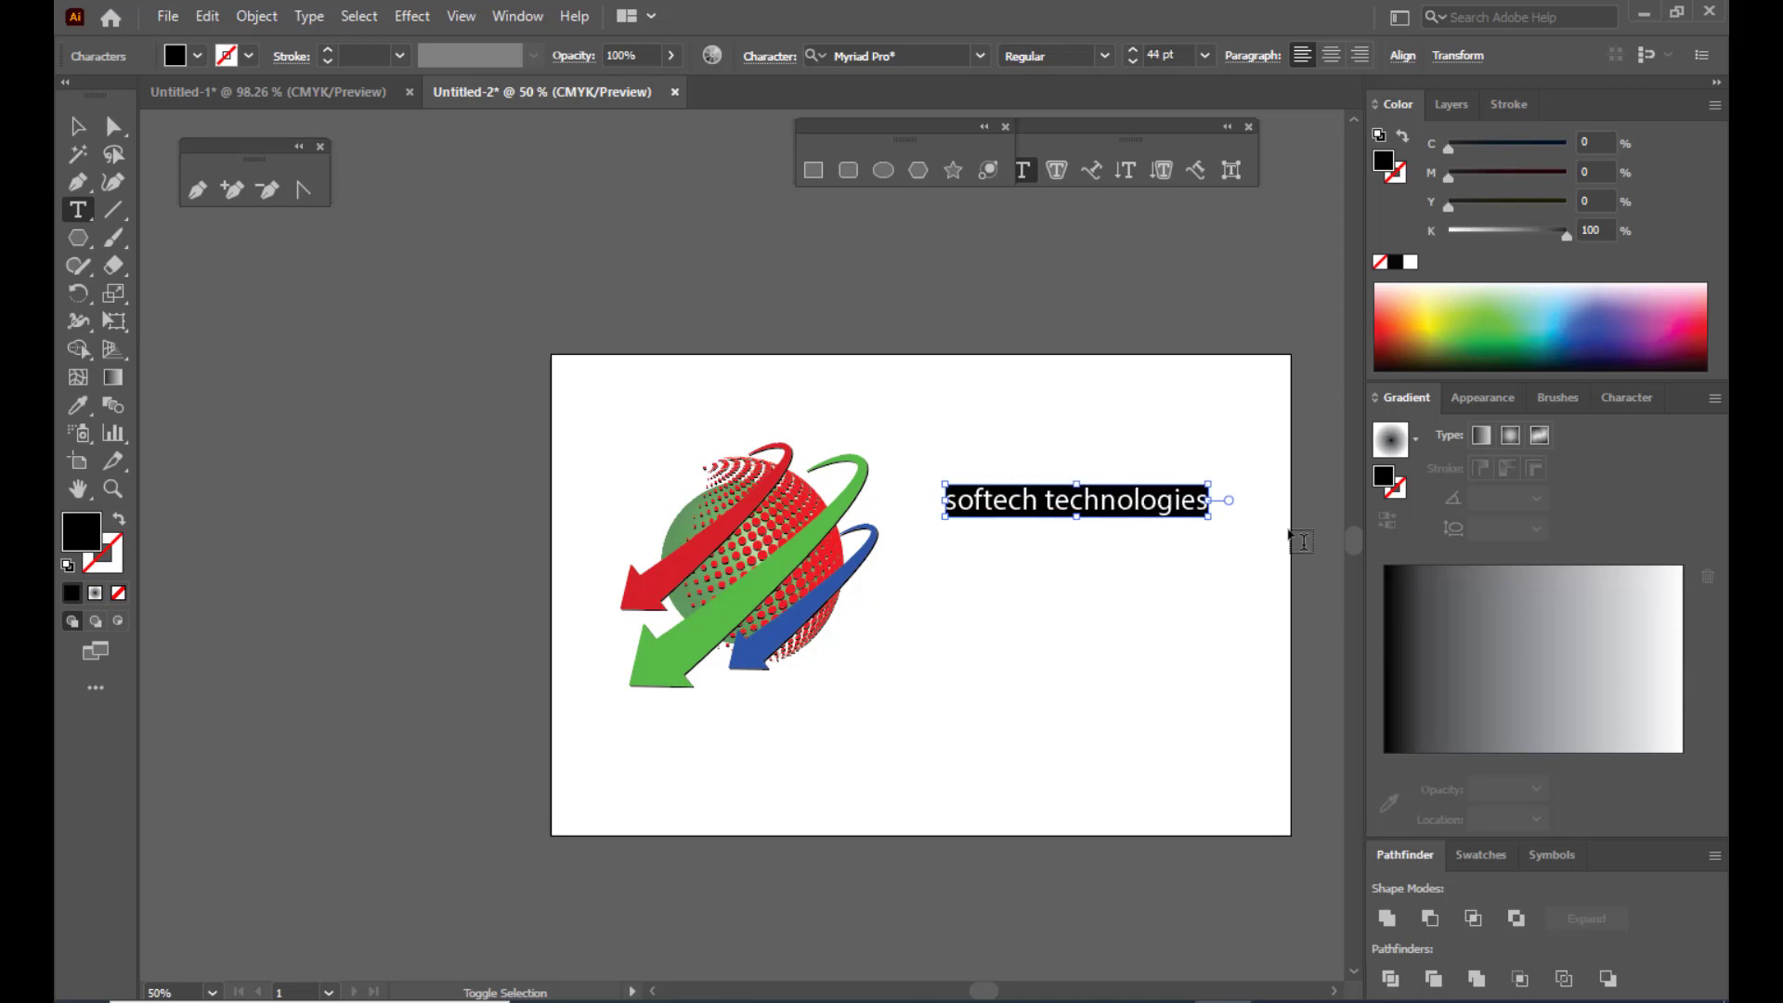
key("ctrl+shift+period")
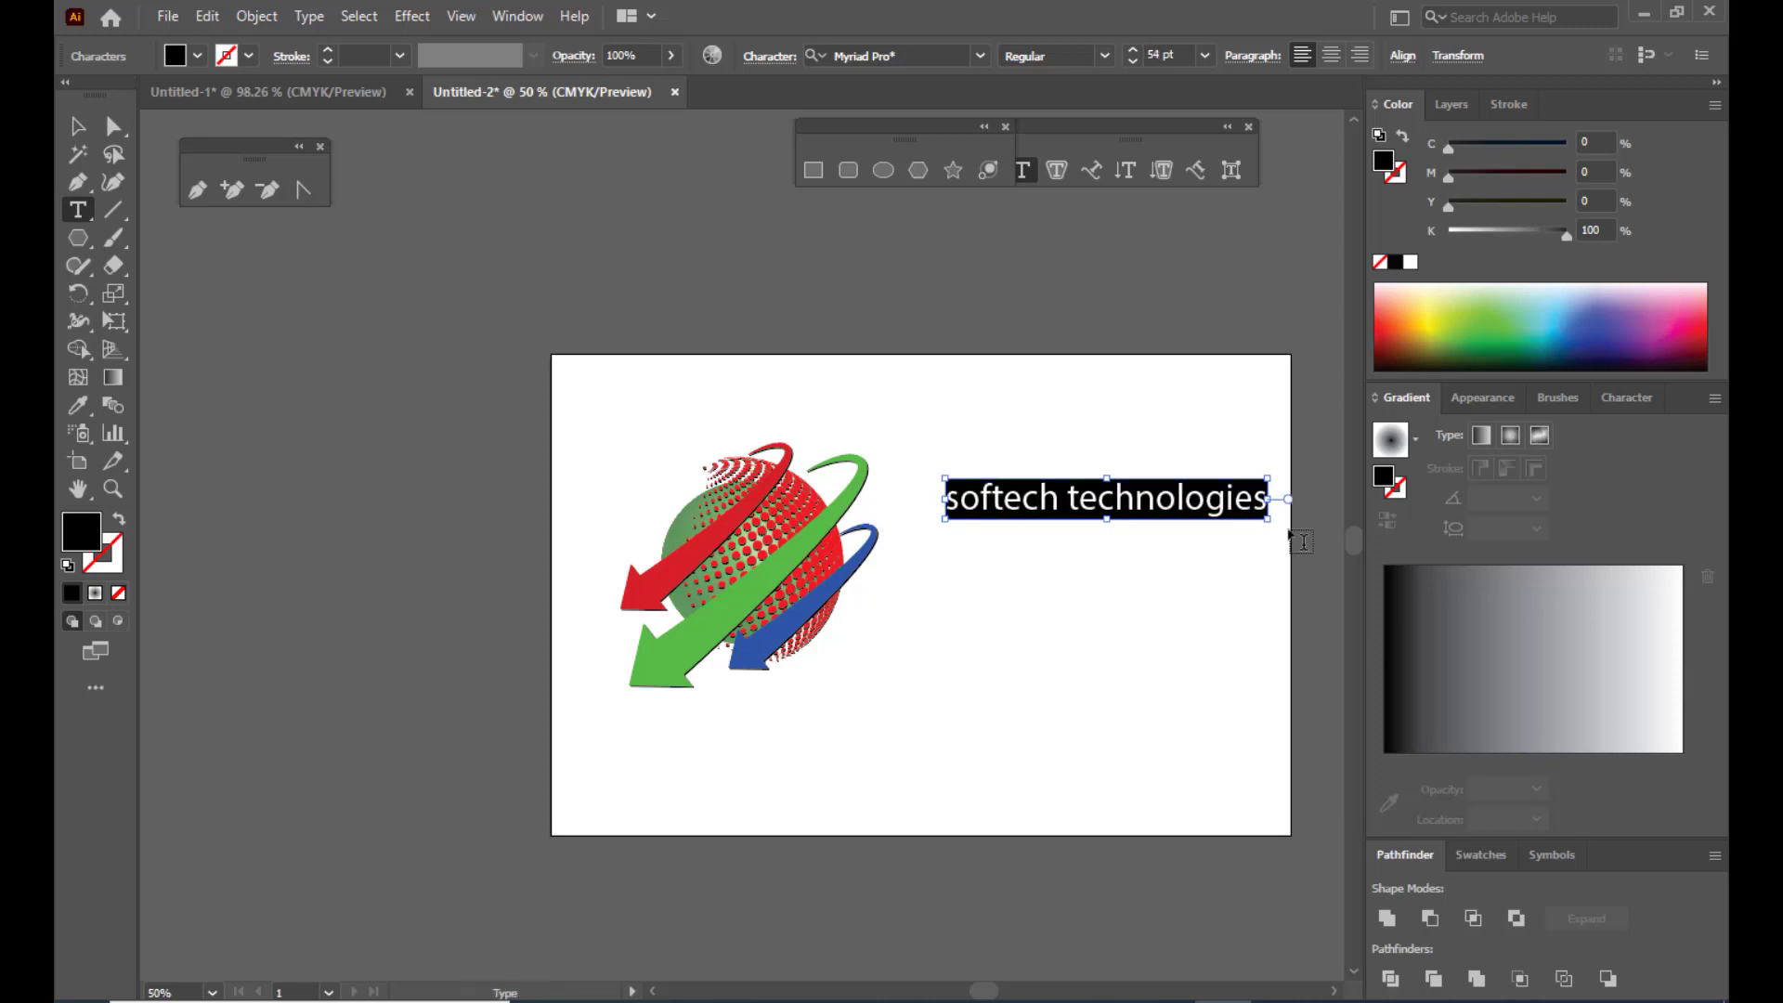
Step: Move the company text down beside the globe and scale it up to about 60 pt
key("Escape")
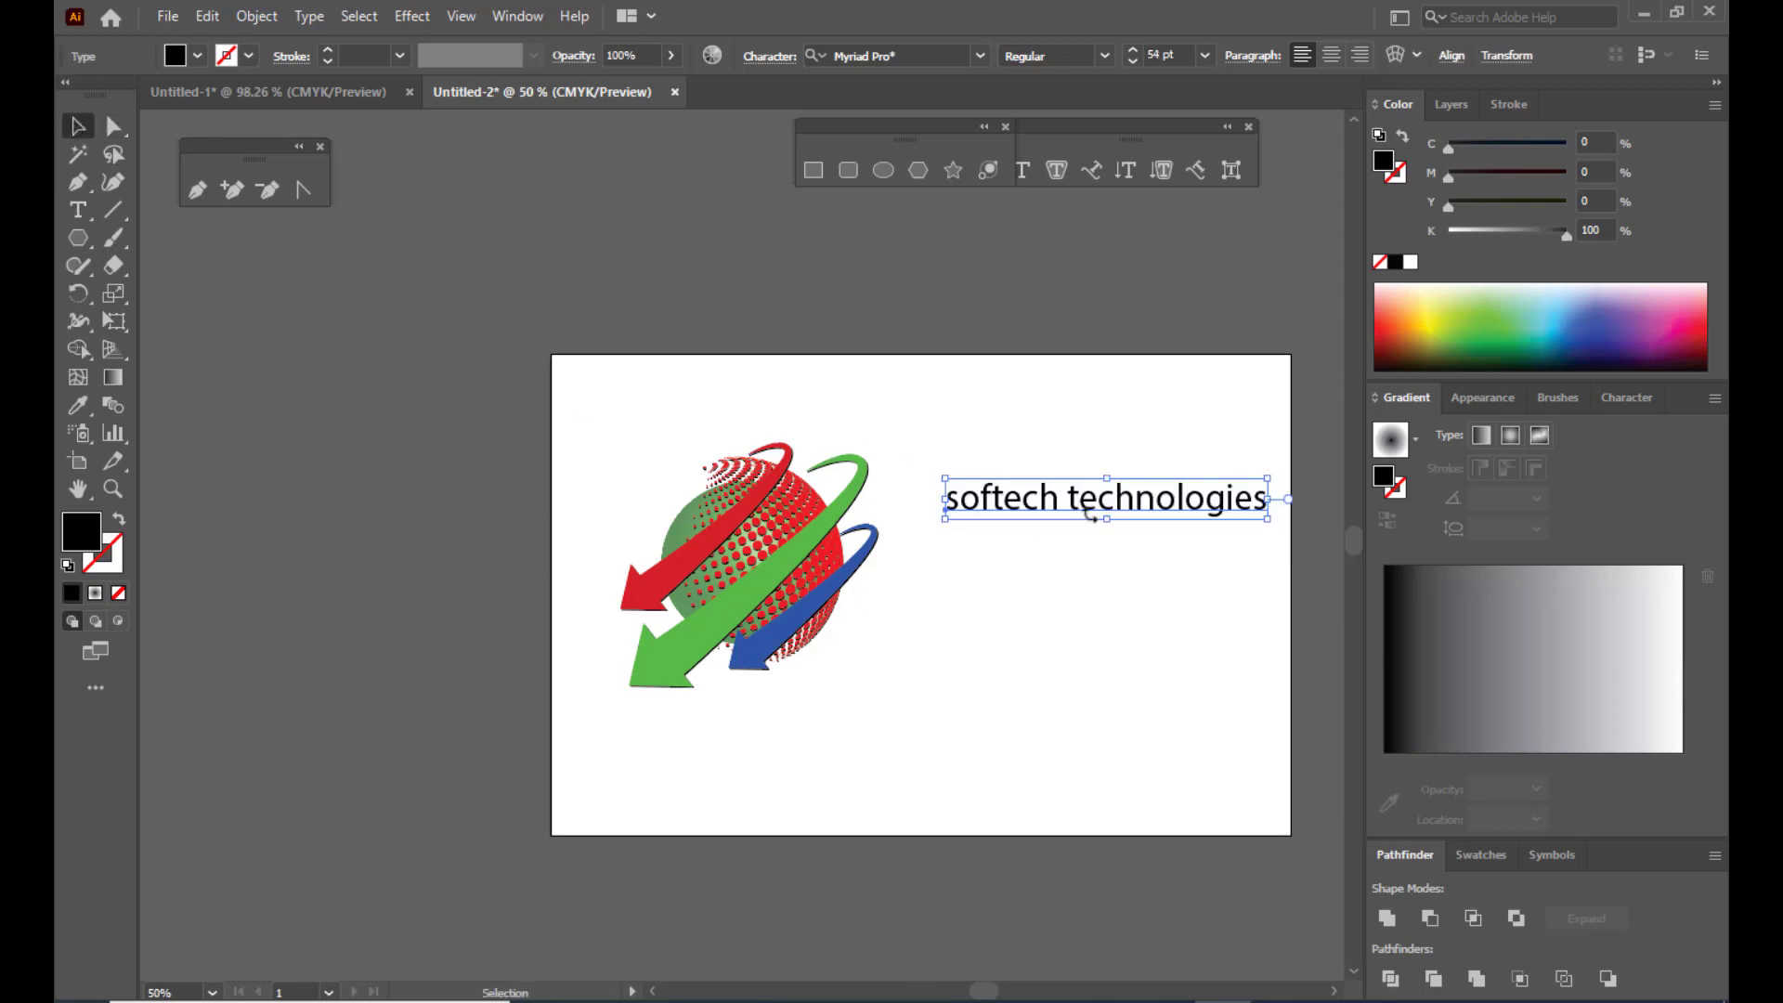
left_click_drag(1087, 511, 1033, 596)
left_click_drag(1228, 555, 1248, 552)
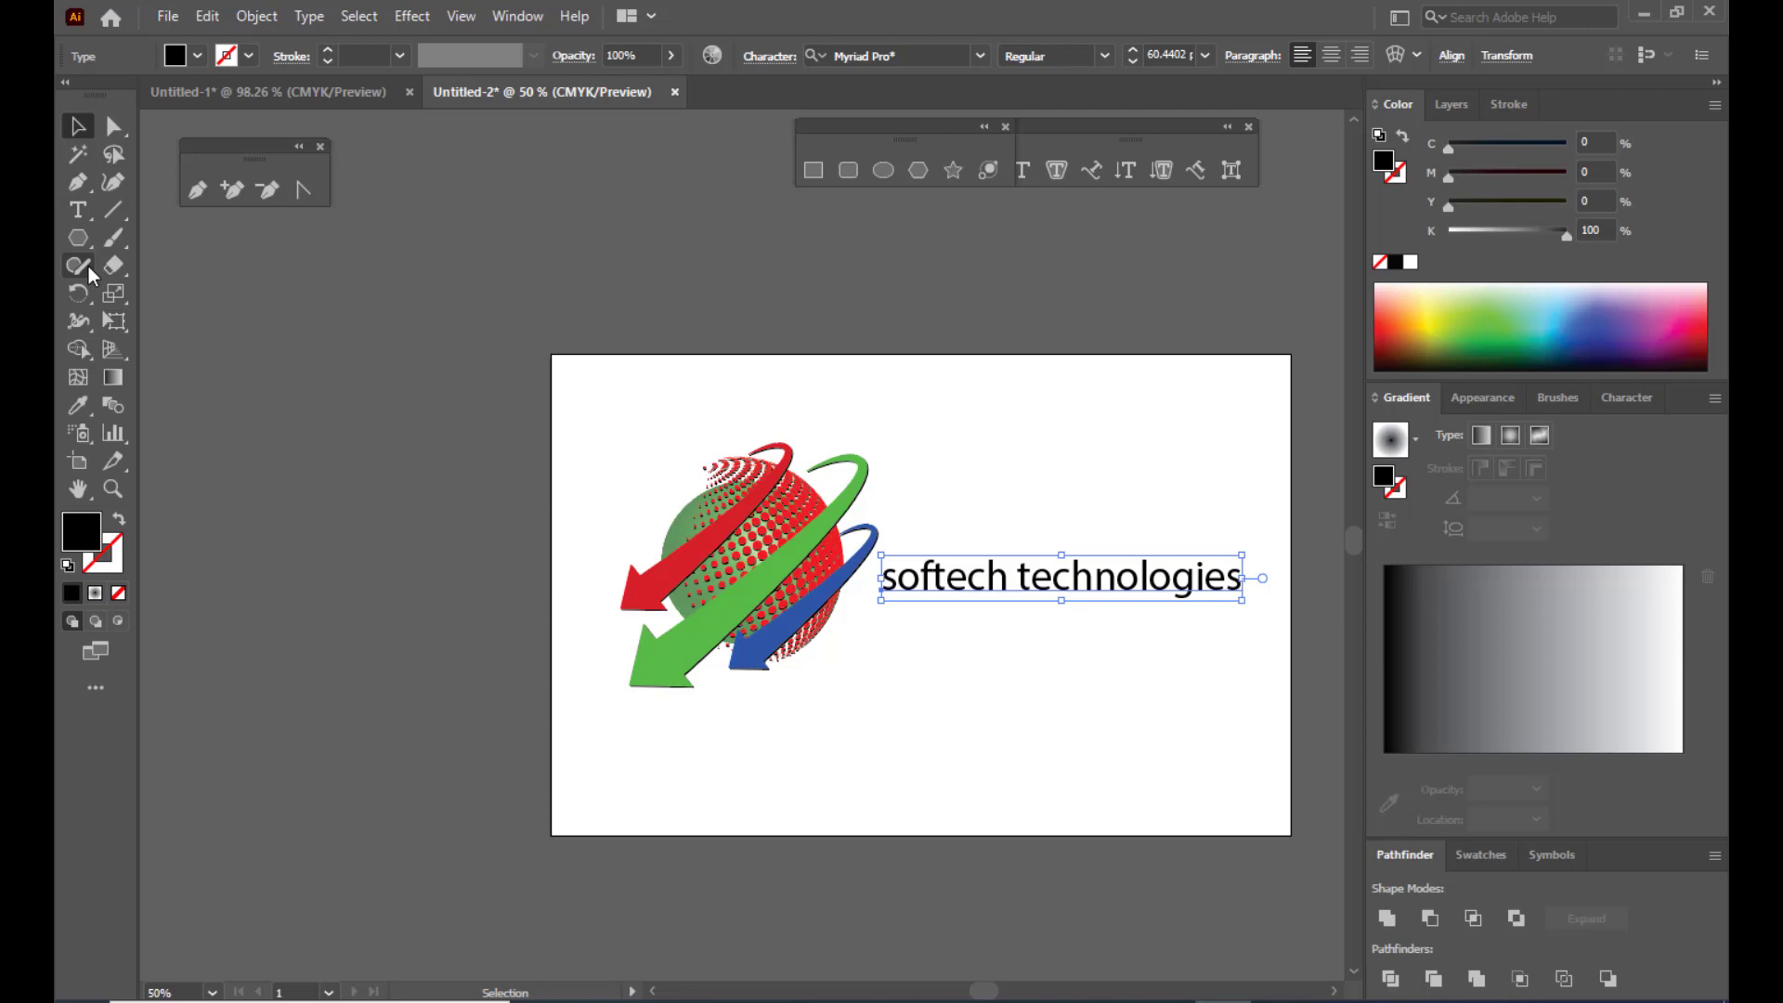
Step: Change the font of the whole "softech technologies" text to Impact
left_click(78, 210)
left_click_drag(1241, 571, 878, 578)
left_click(902, 55)
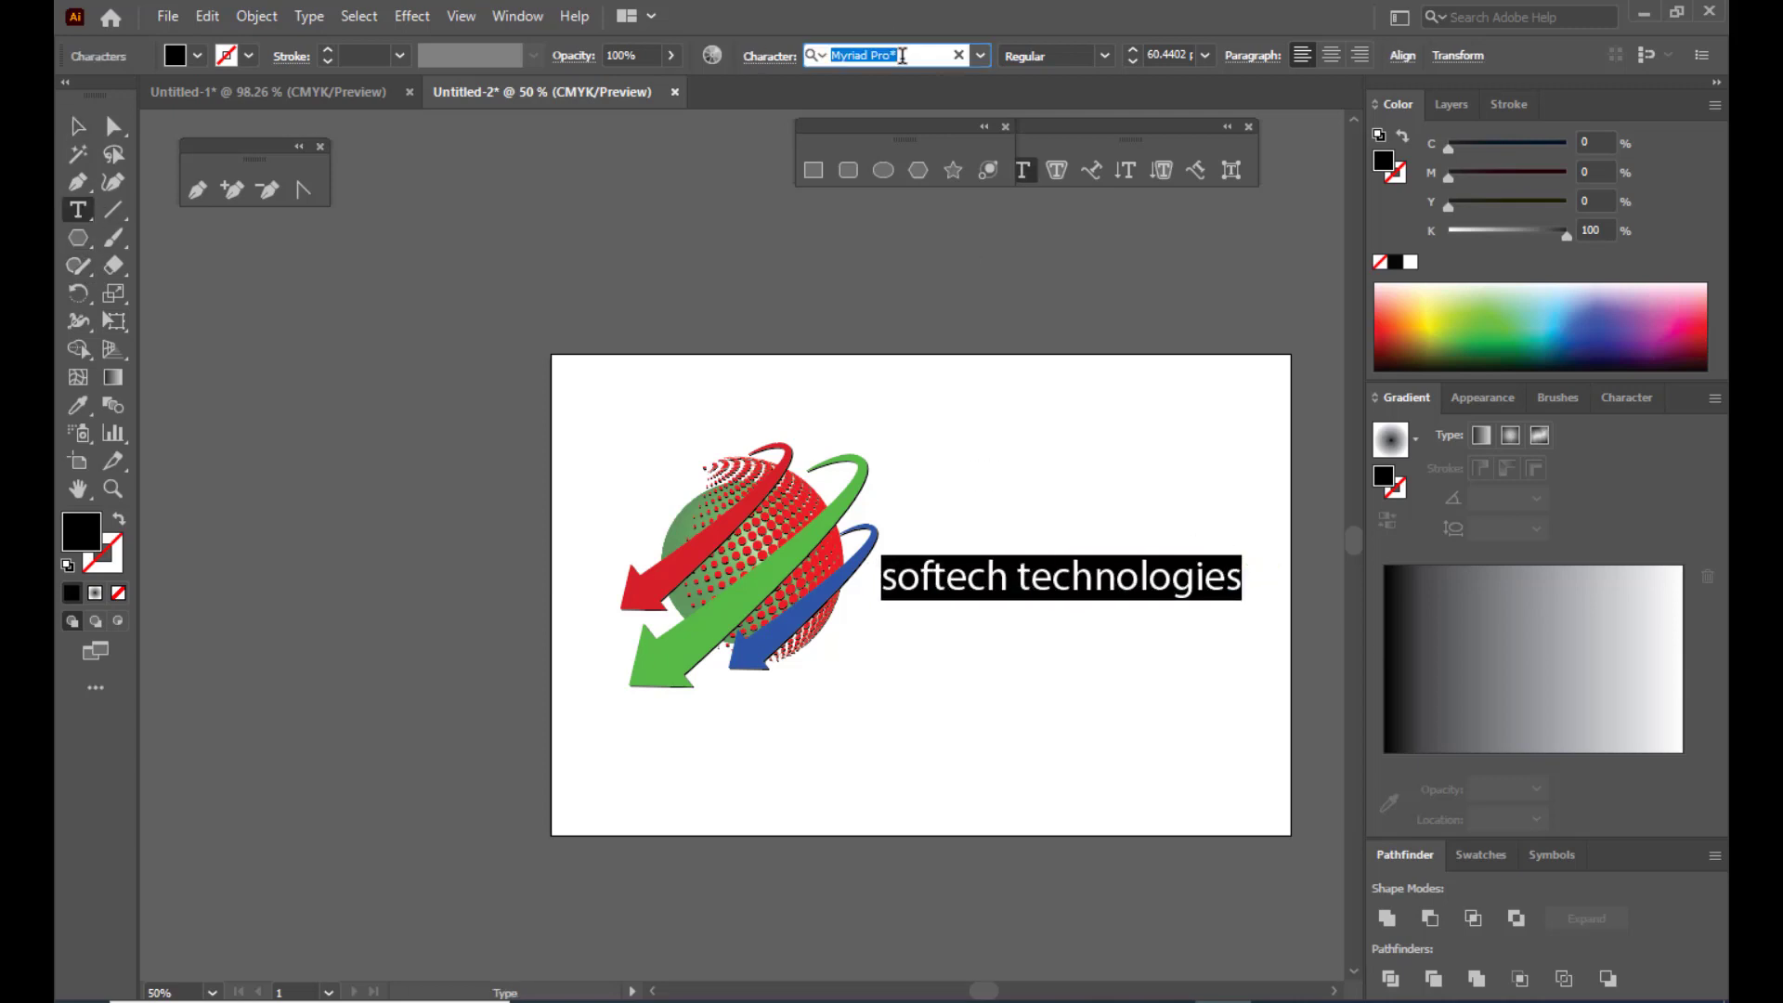
type("impac")
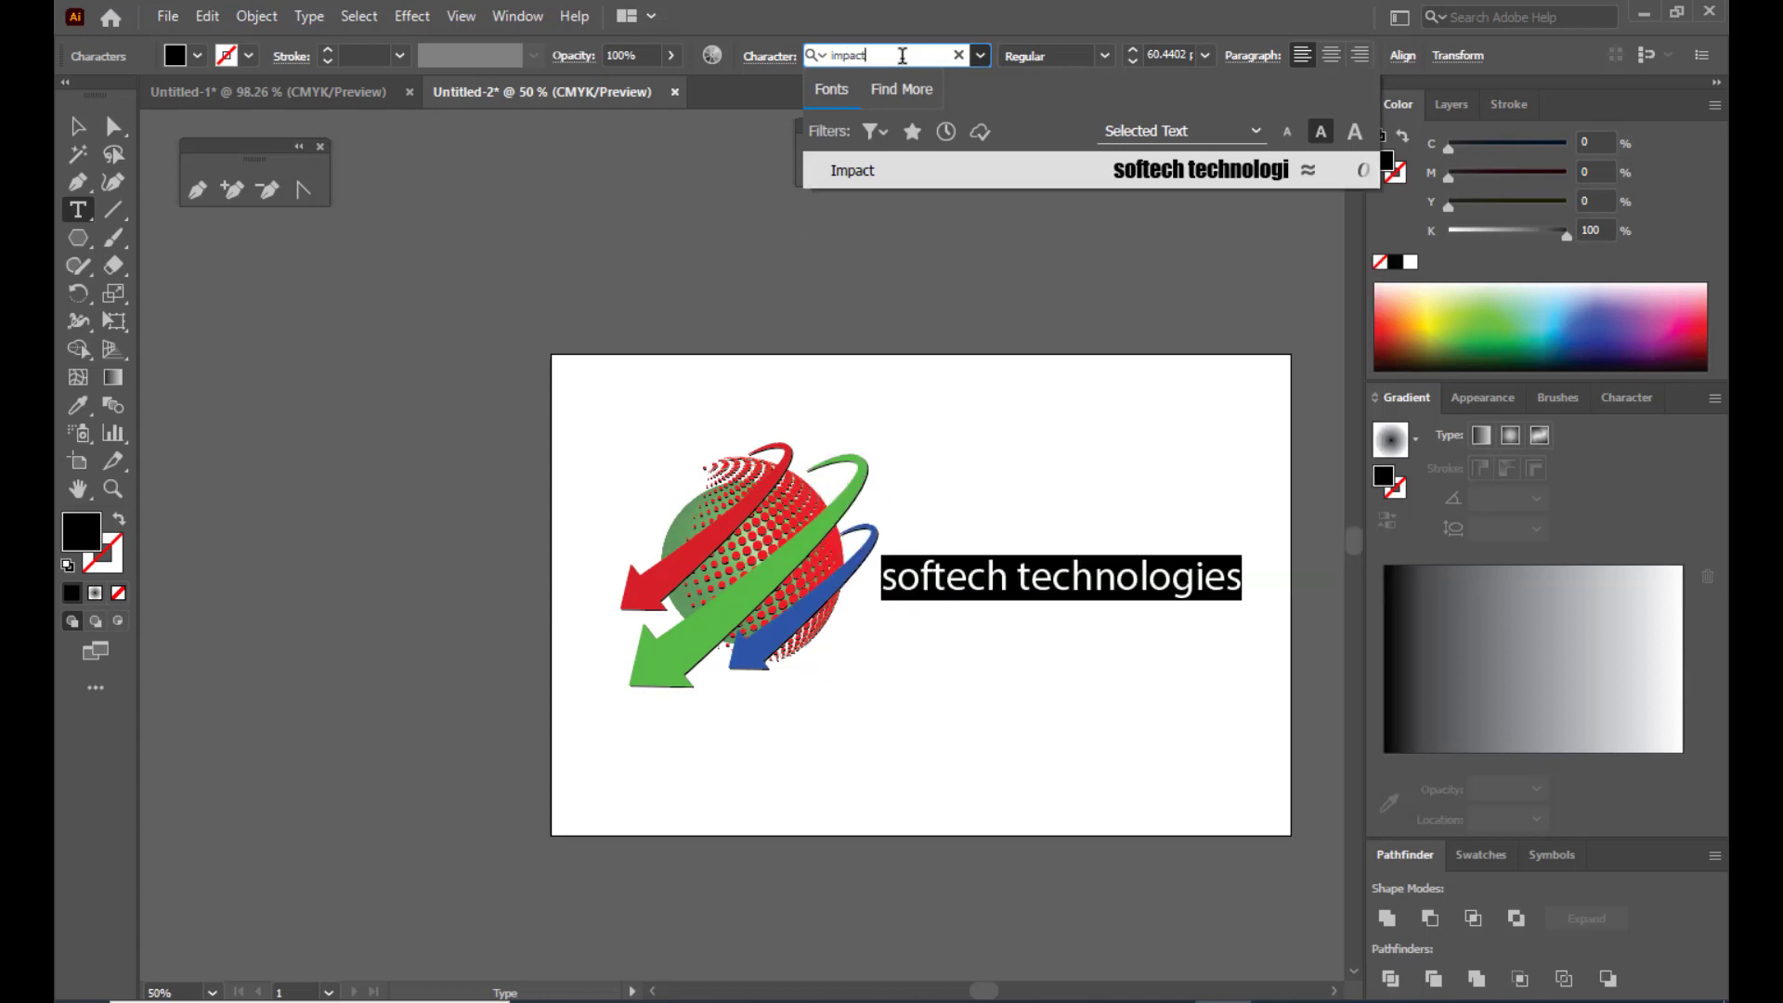
type("t")
key("Return")
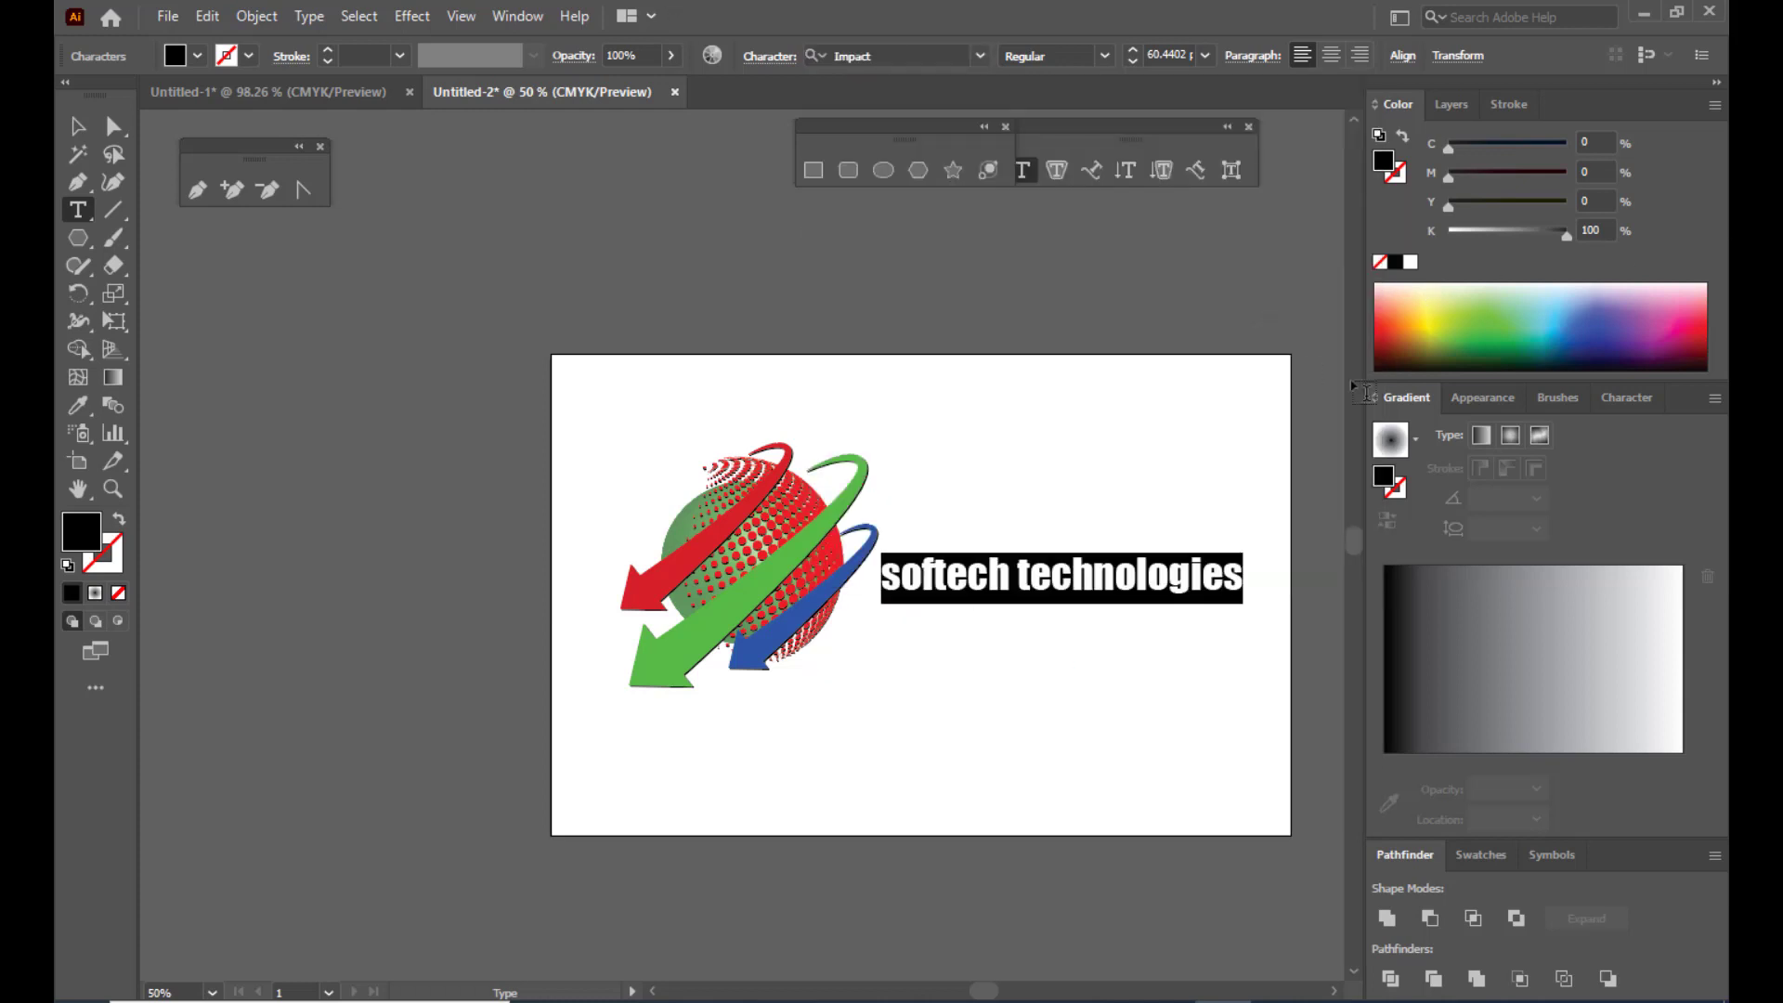
Step: Fill the "softech technologies" text with red and deselect it
left_click(1392, 318)
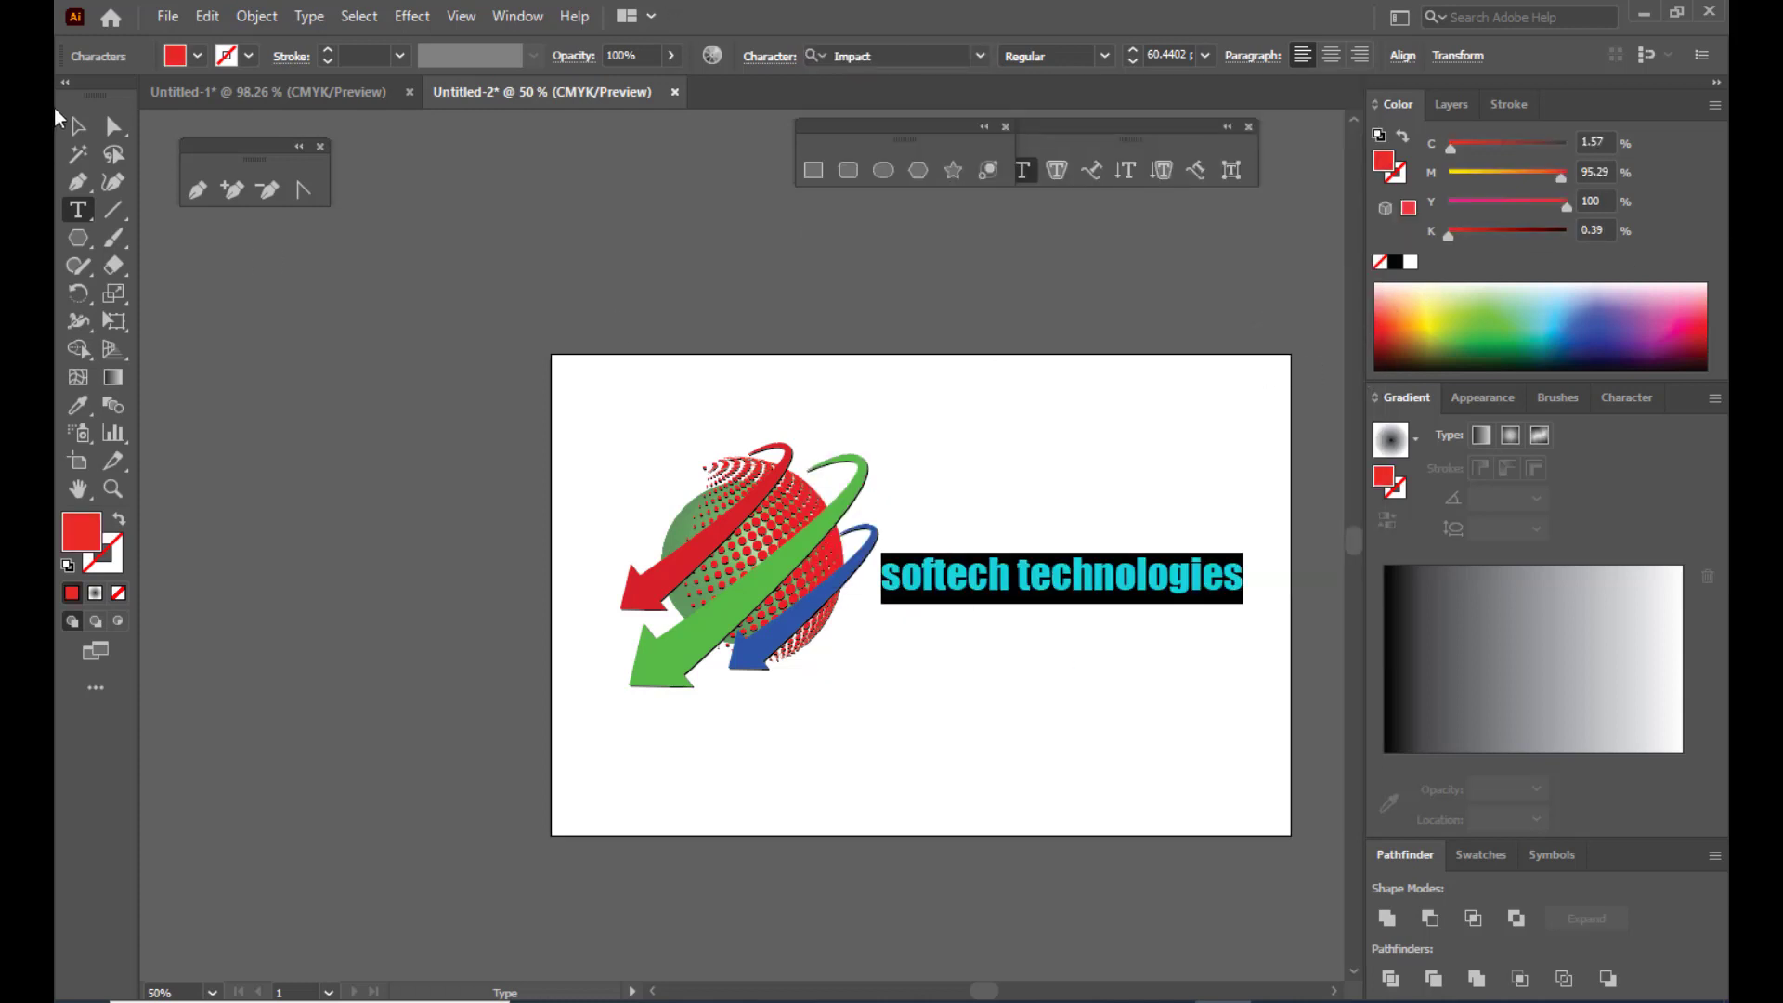
left_click(78, 126)
left_click(1275, 640)
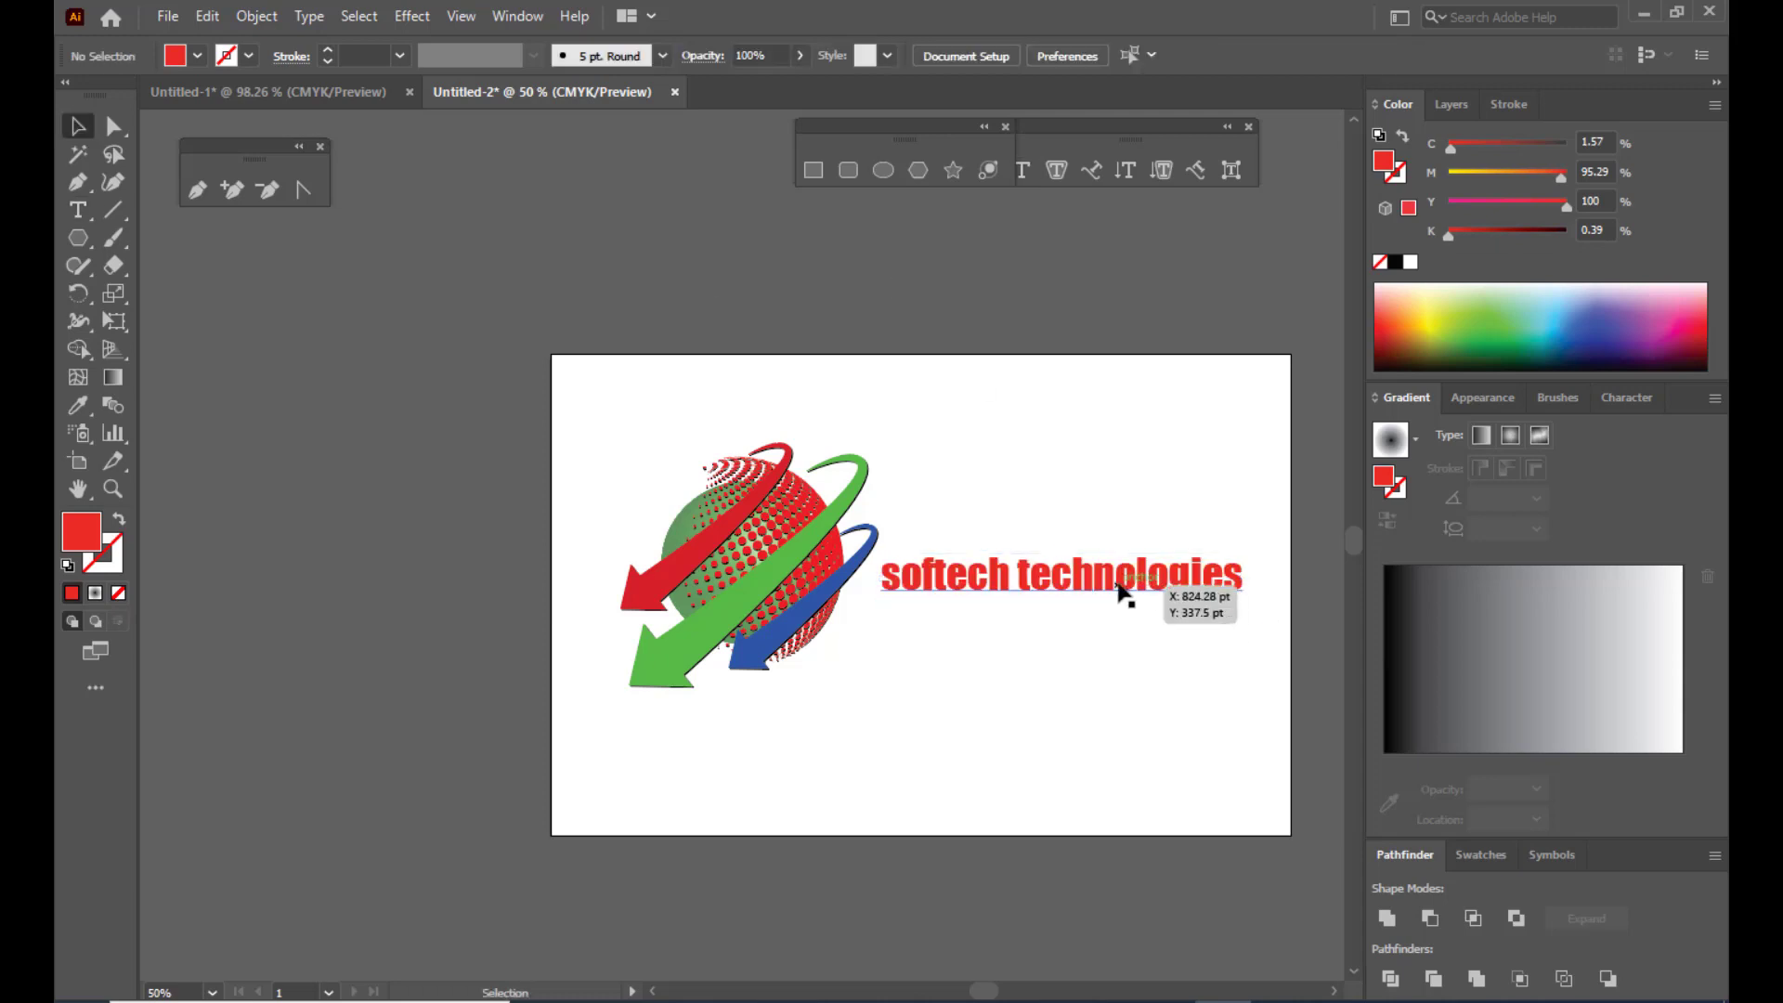
Step: Scale the red company text down slightly and reposition it between the globe and the artboard's right edge
left_click_drag(1119, 586, 1135, 586)
left_click_drag(1259, 553, 1251, 557)
mouse_move(1055, 576)
left_mouse_down()
mouse_move(1031, 595)
mouse_move(1031, 576)
left_mouse_up()
left_click(1073, 430)
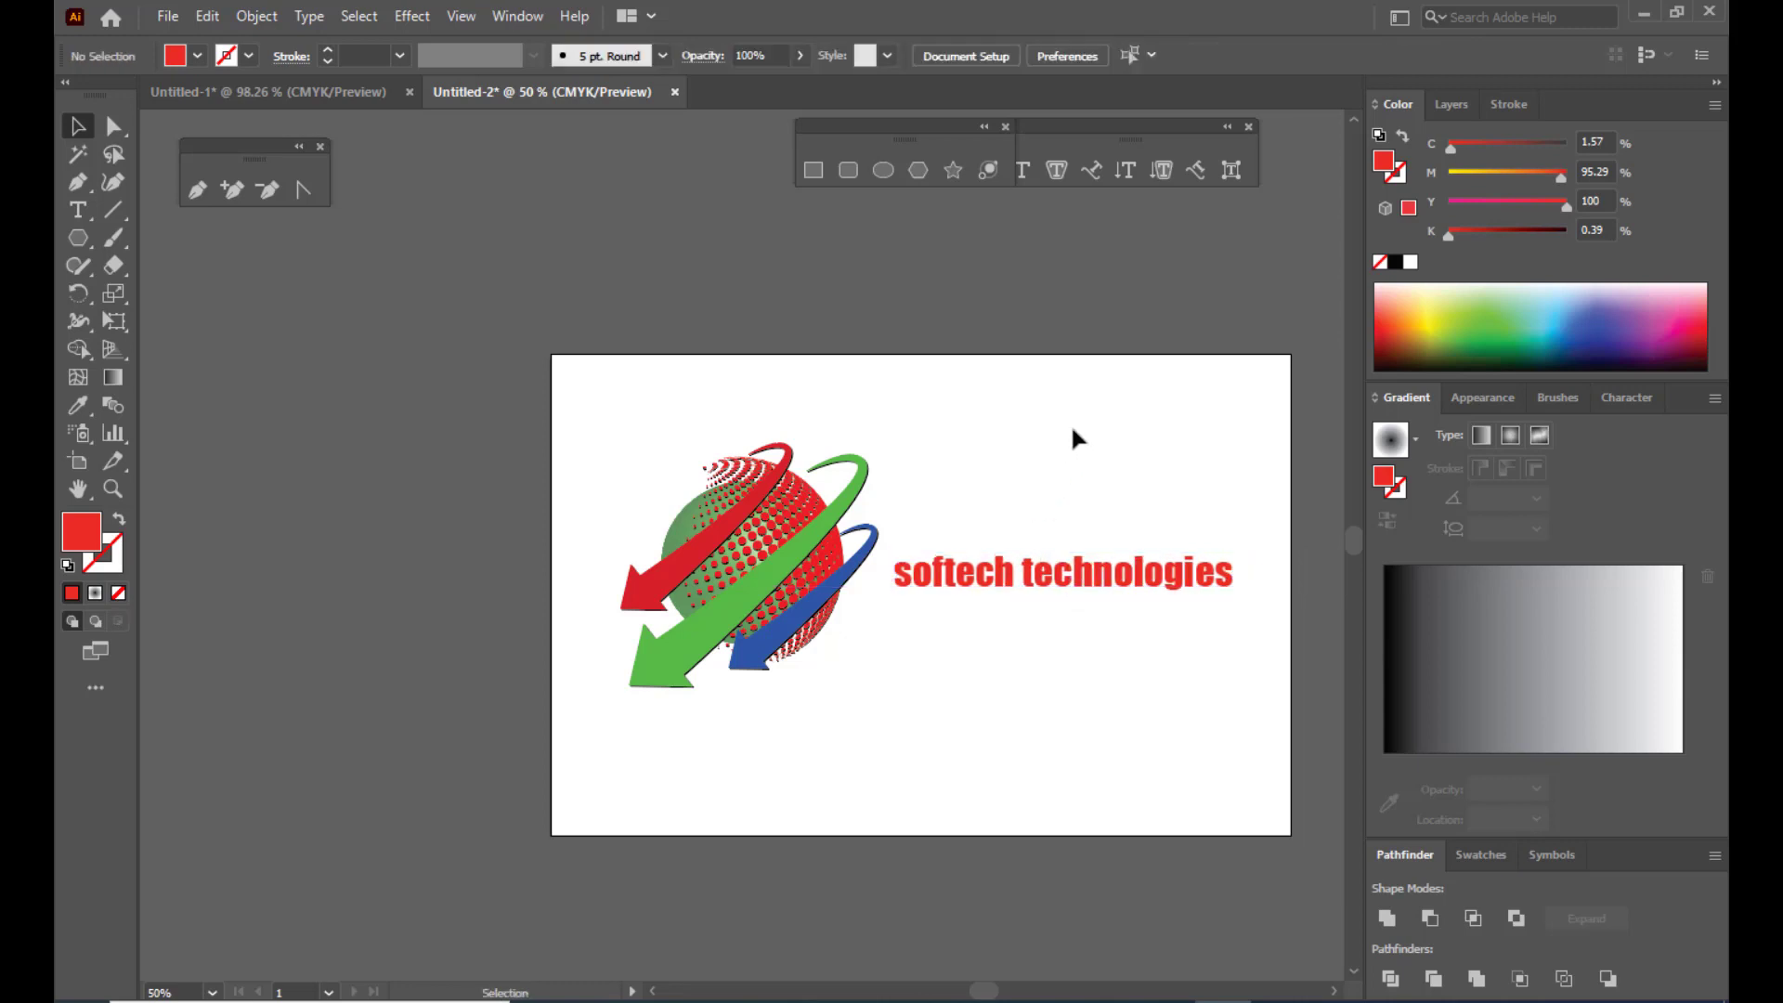
Step: Draw a straight horizontal line under the full width of the company text with a red stroke and no fill
left_click(197, 189)
left_click(895, 601)
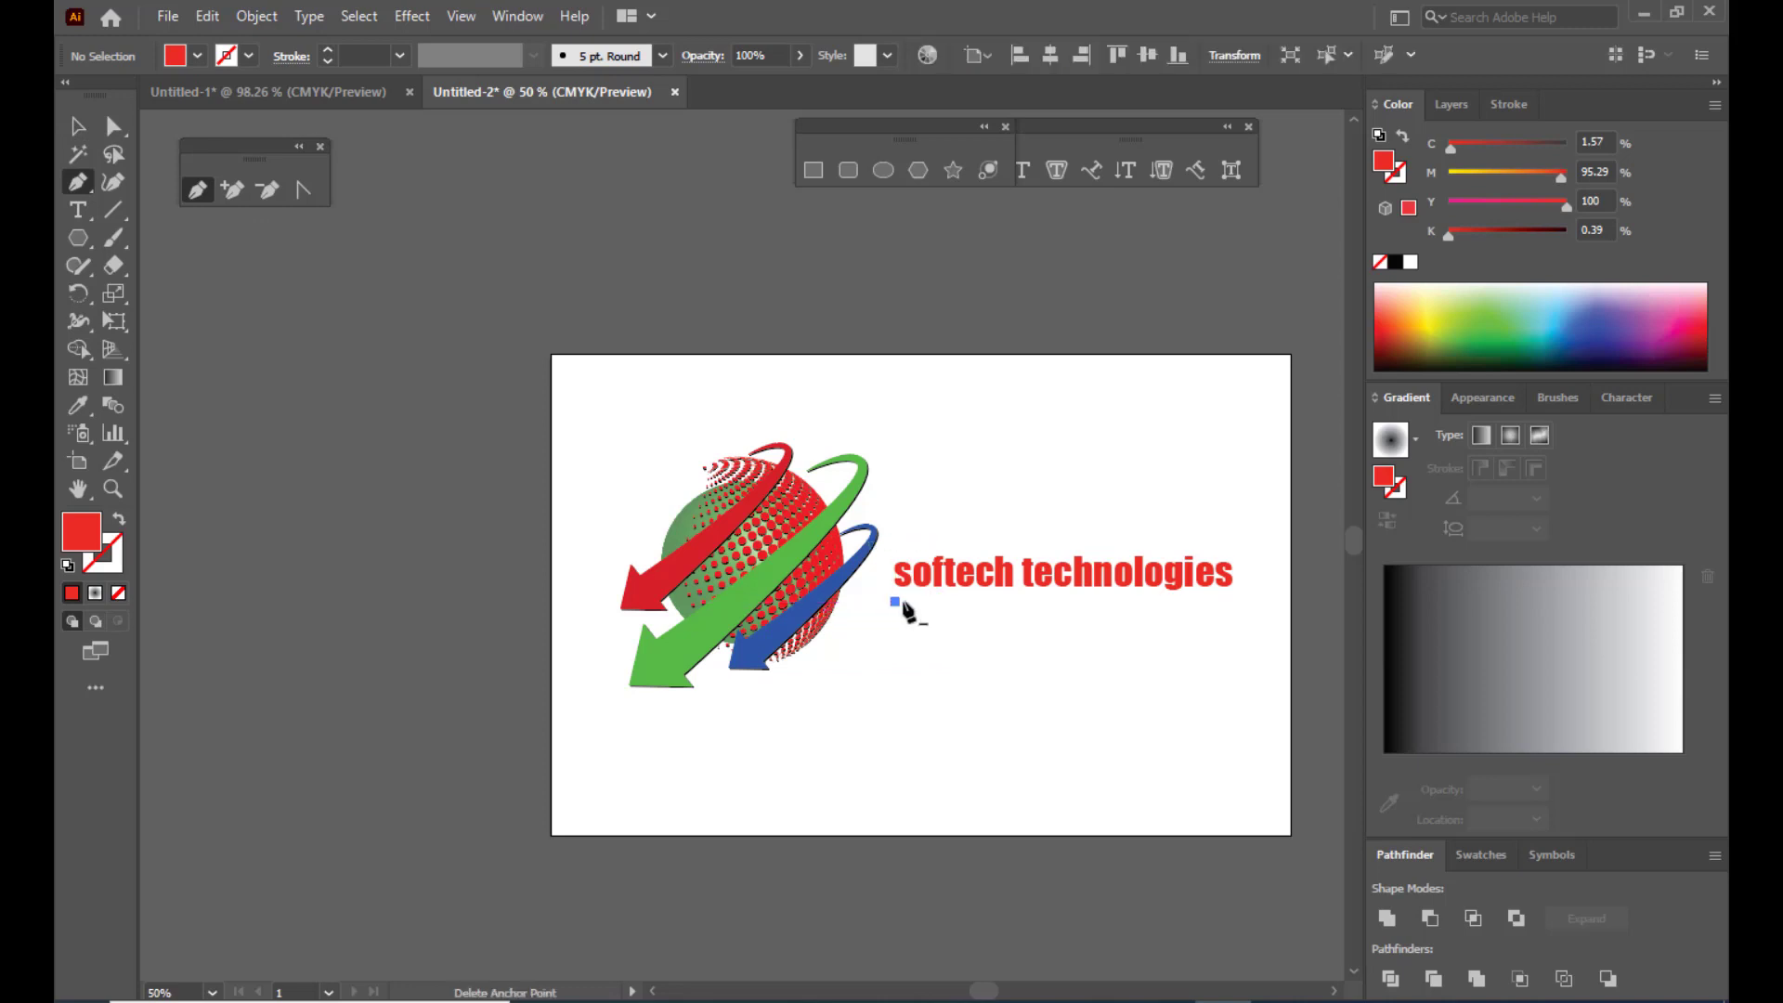
left_click(1230, 602)
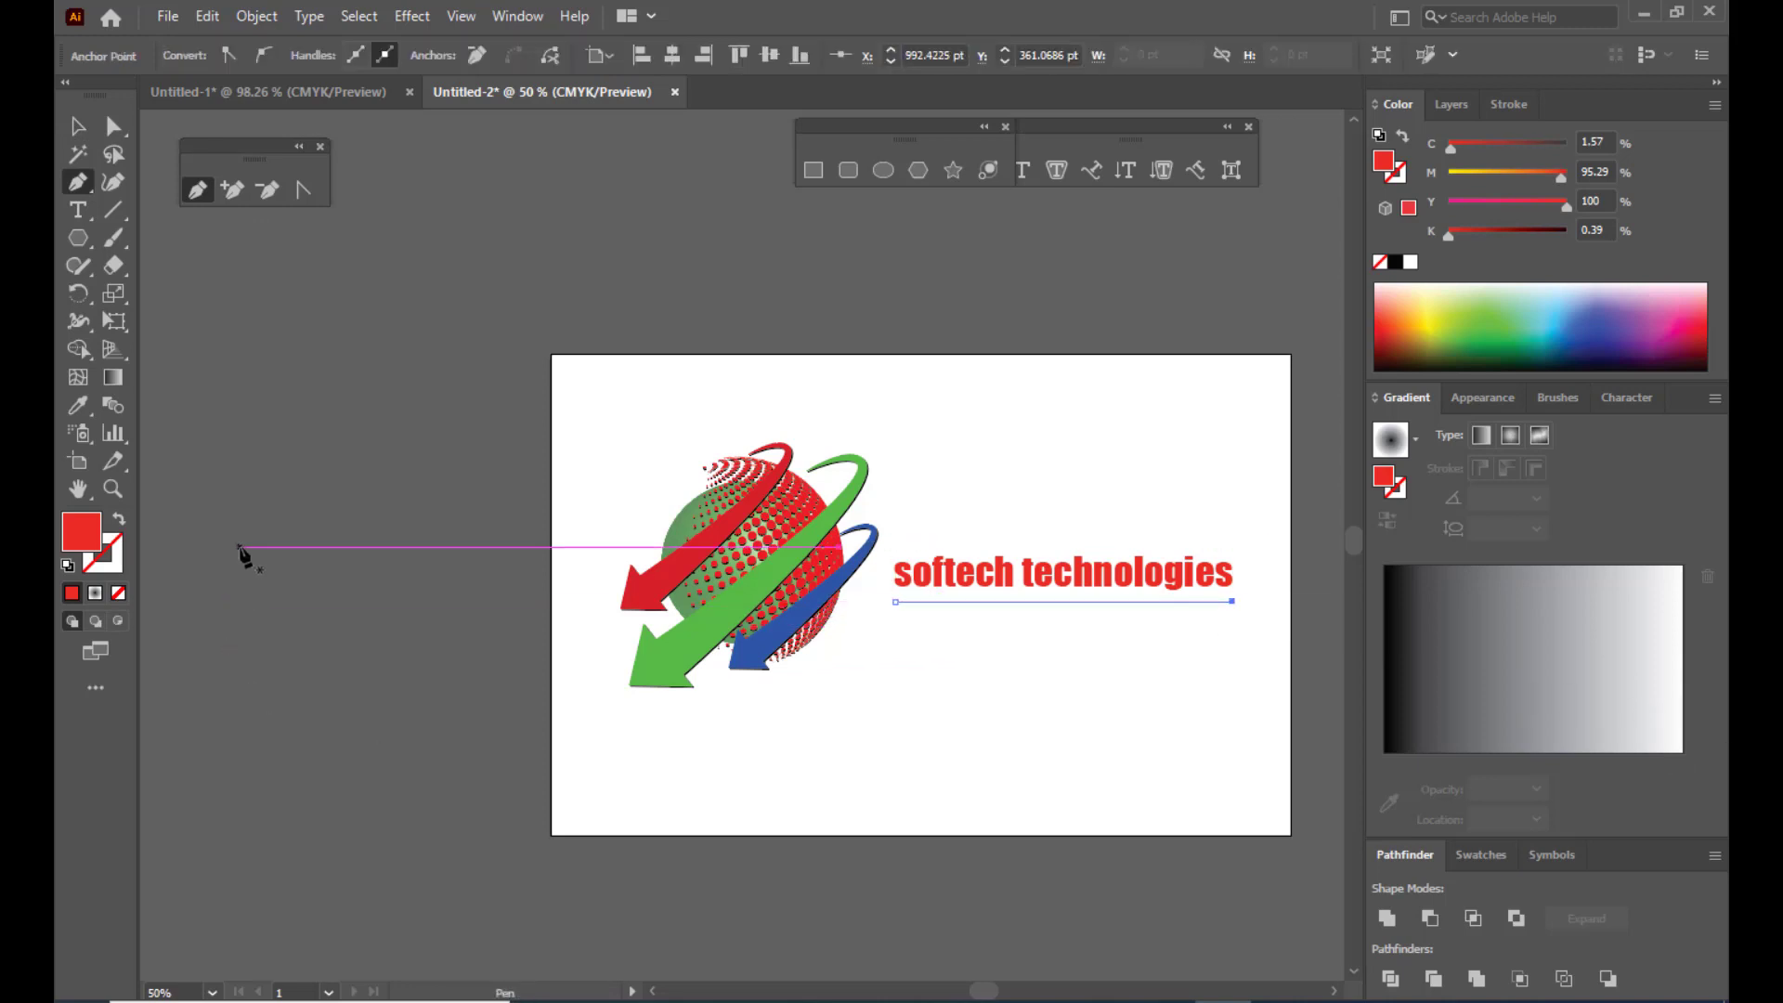
left_click(116, 521)
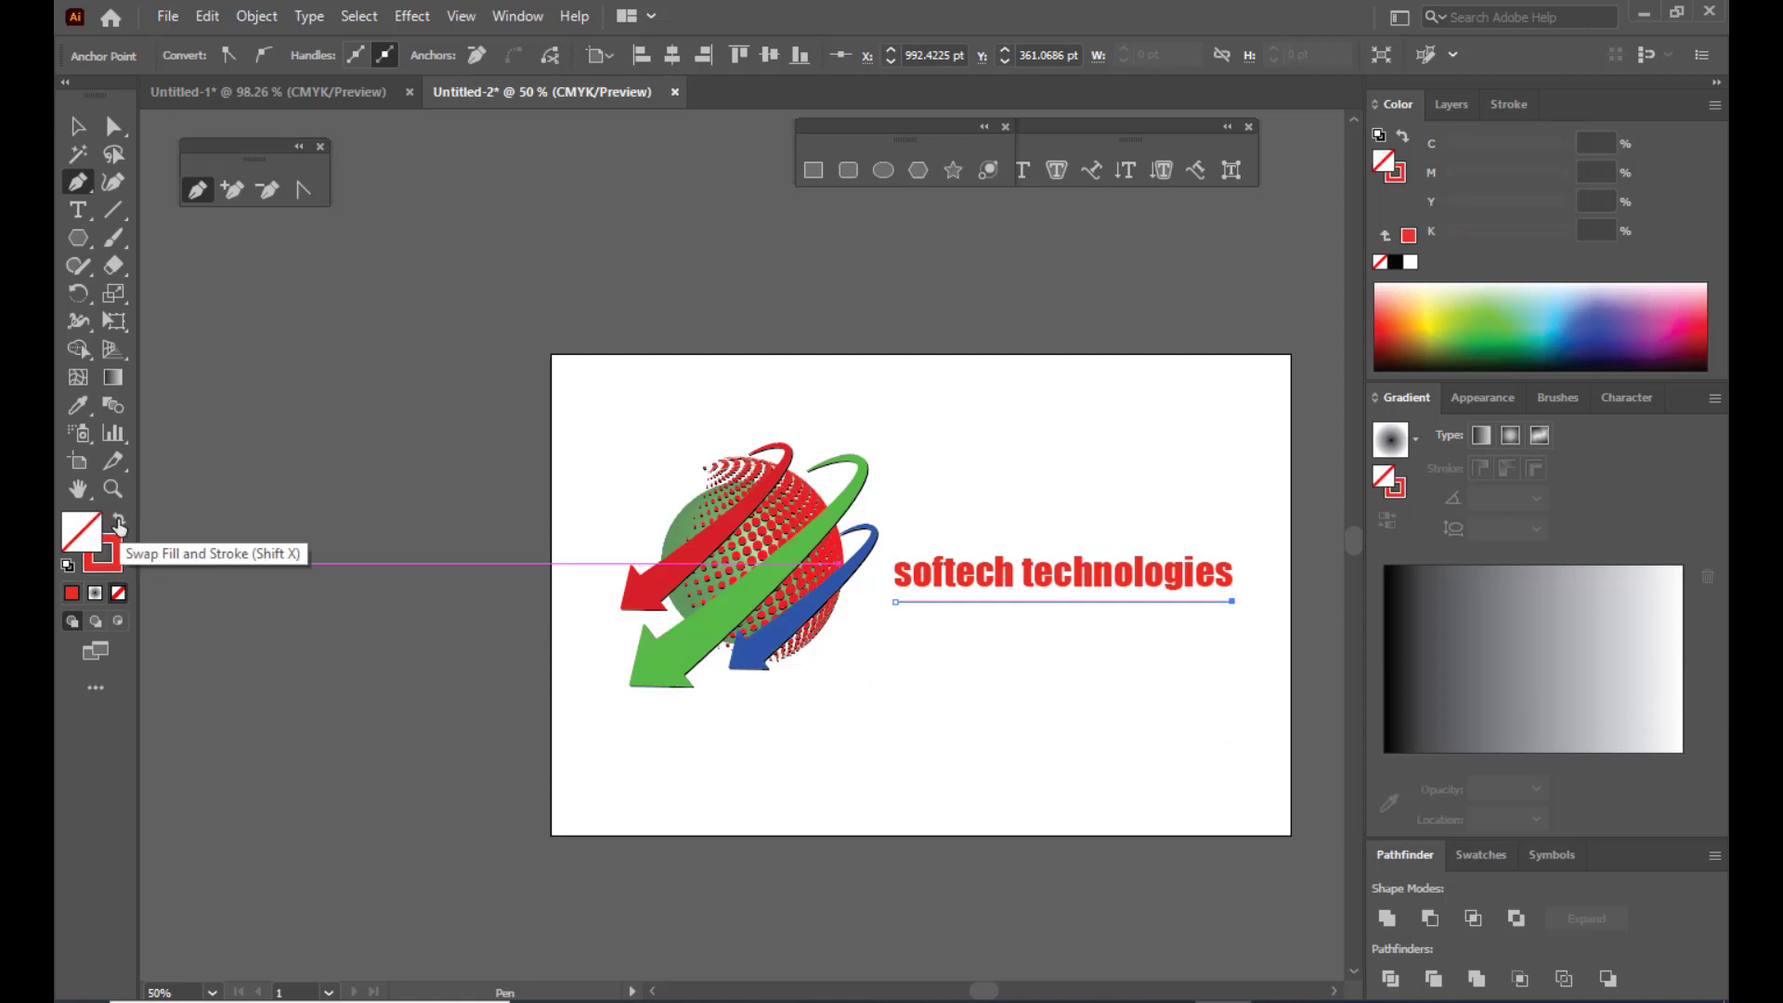
left_click(88, 136)
left_click(901, 295)
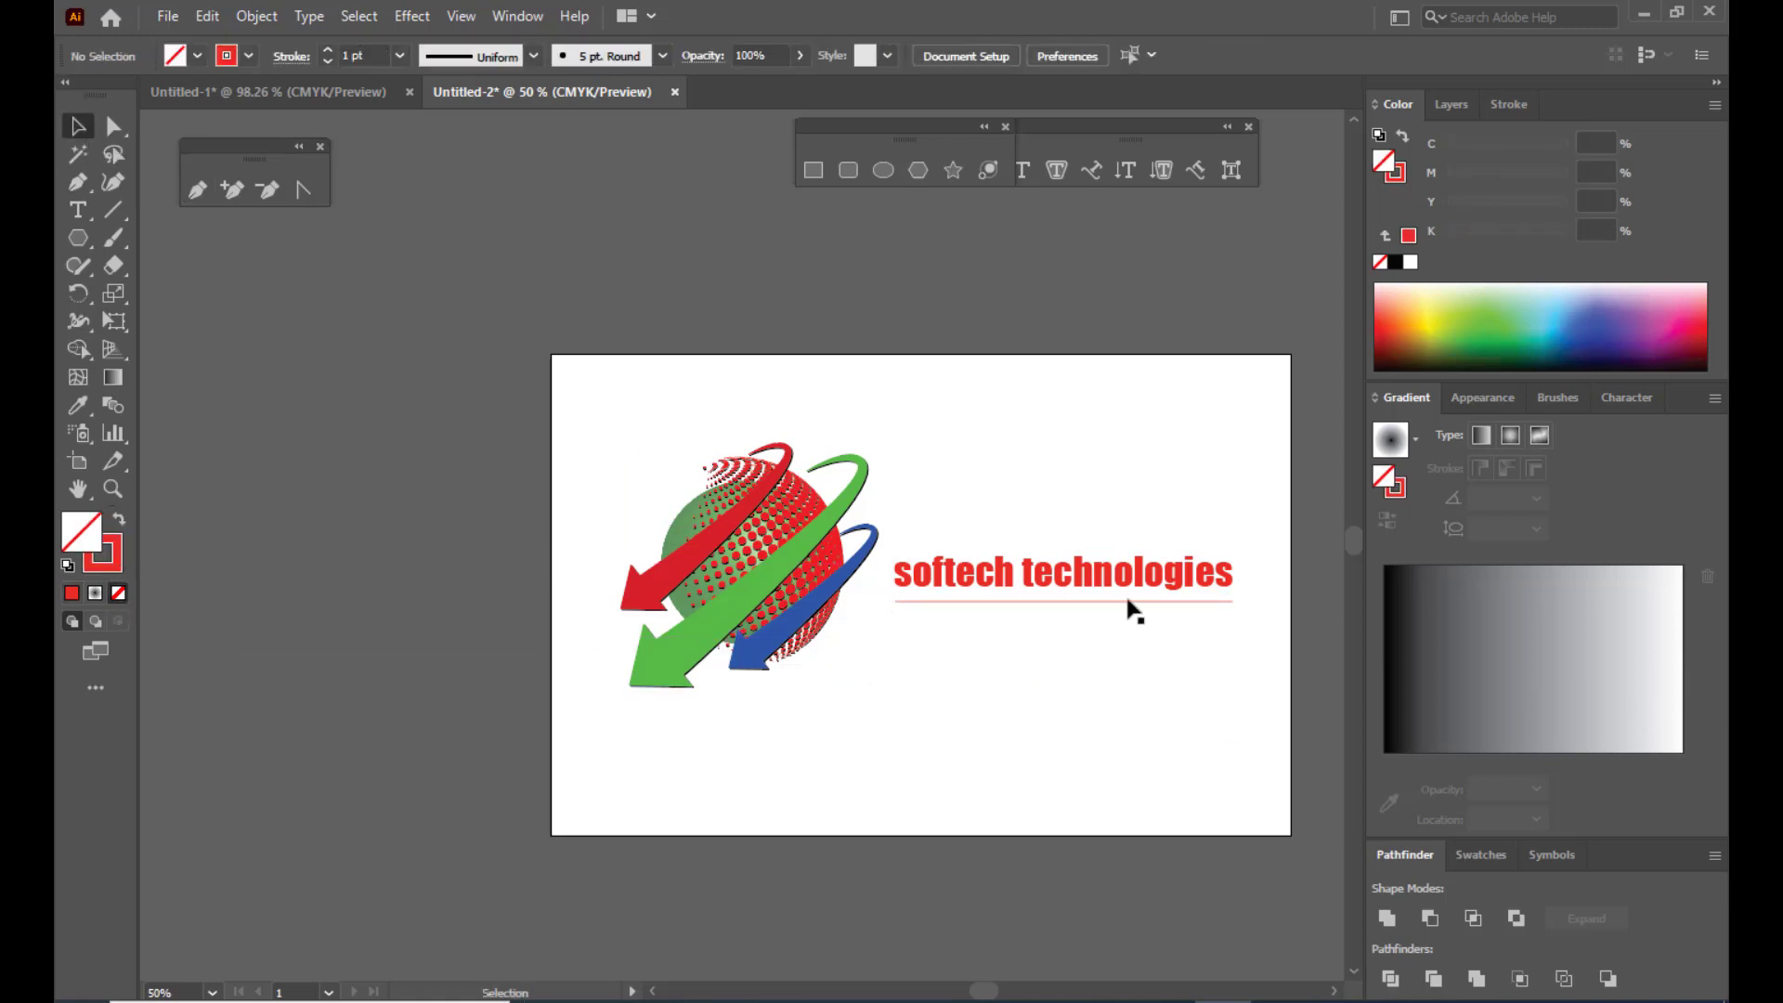
Step: Set the underline's stroke weight to 3 pt and place a duplicate of the line just below it
left_click(1132, 608)
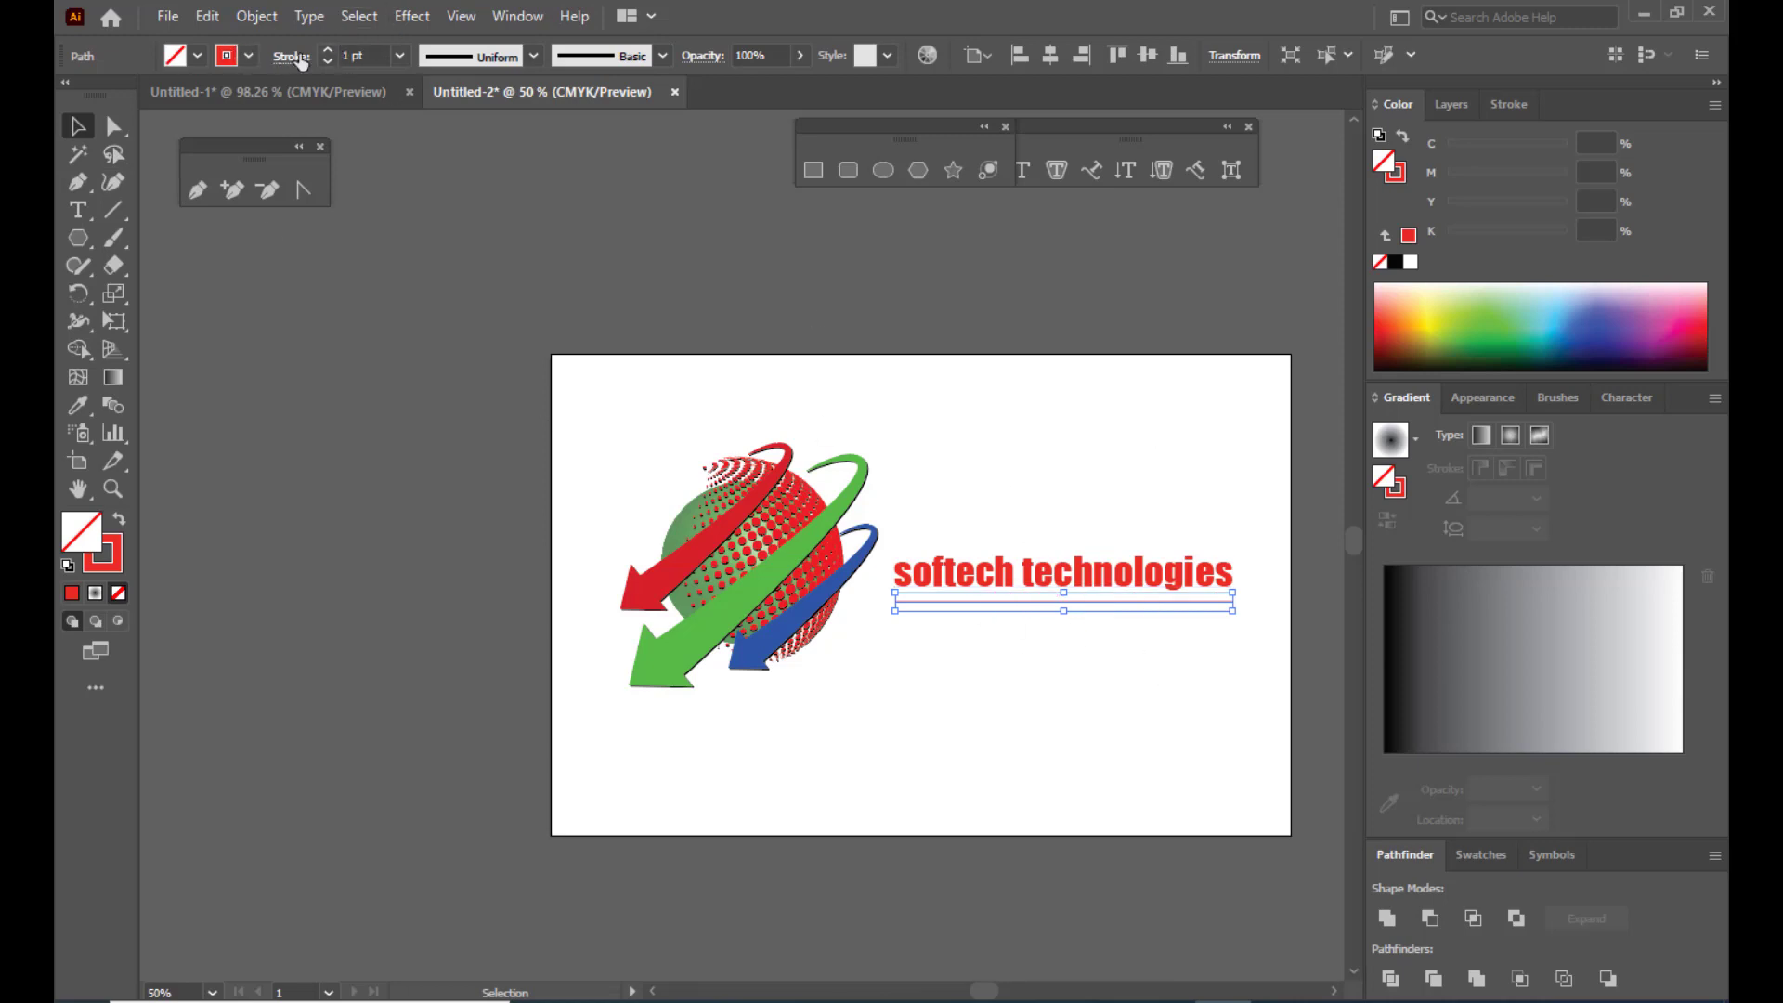
left_click(327, 51)
left_click(327, 51)
left_click(772, 289)
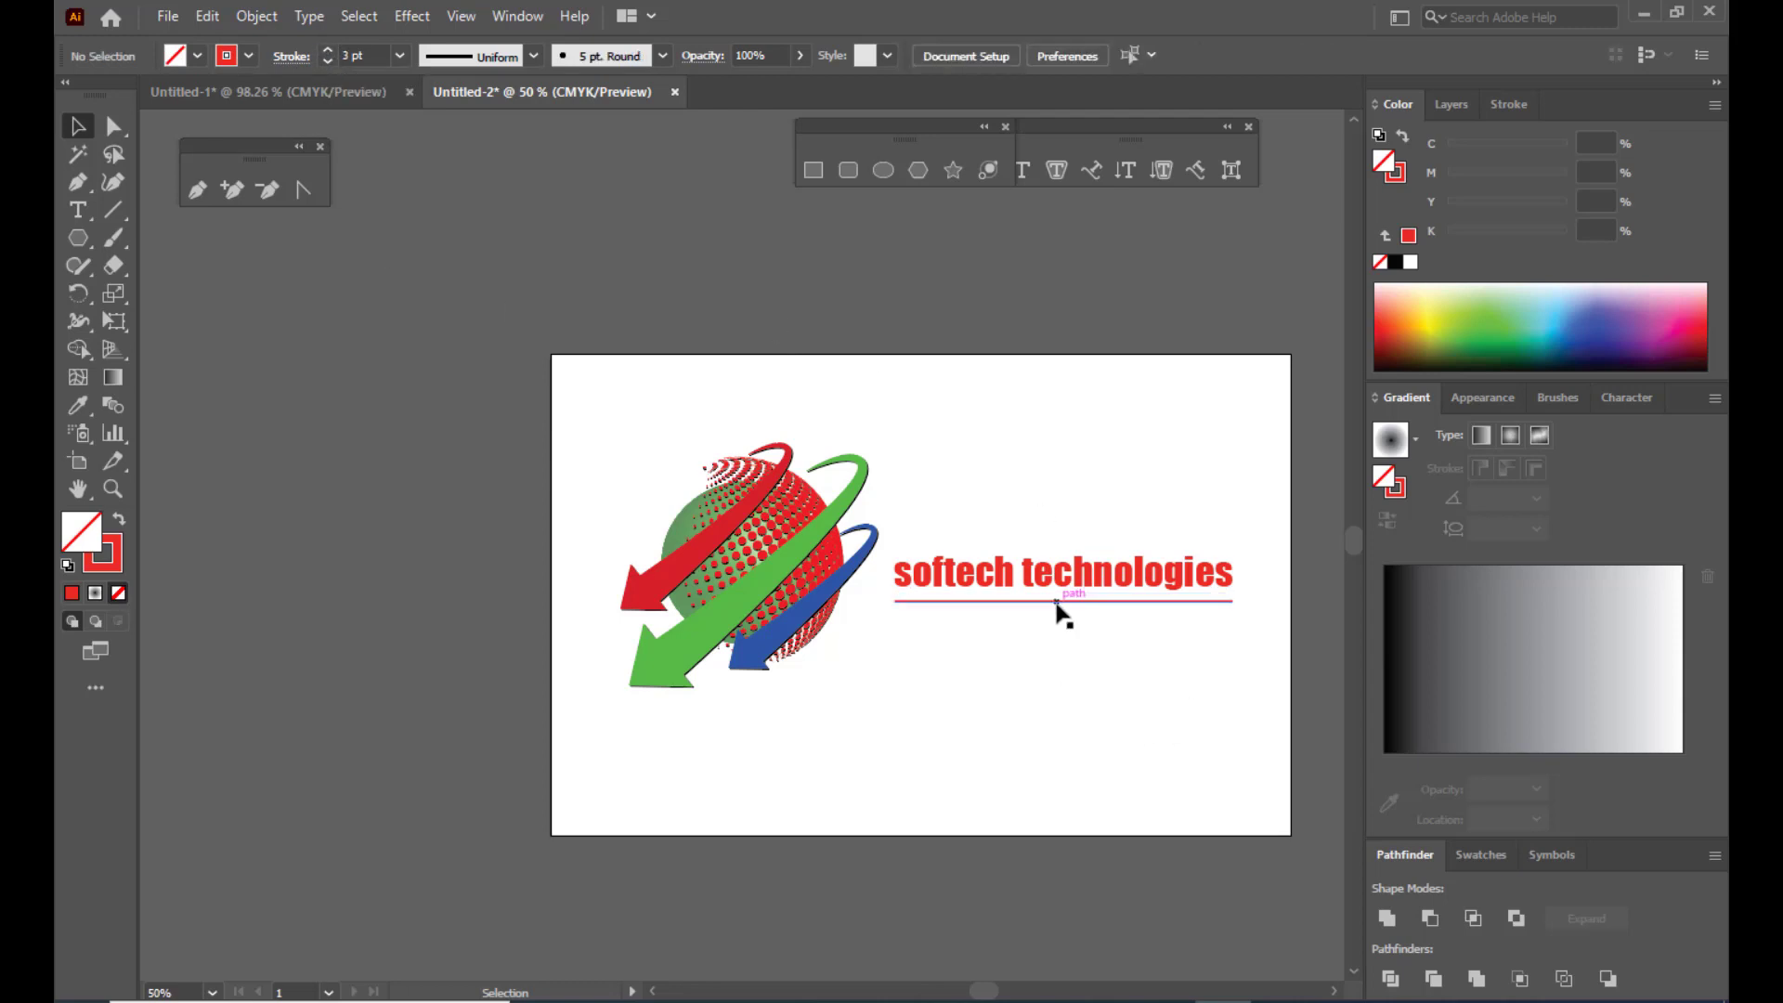
left_click_drag(1056, 603, 1051, 612)
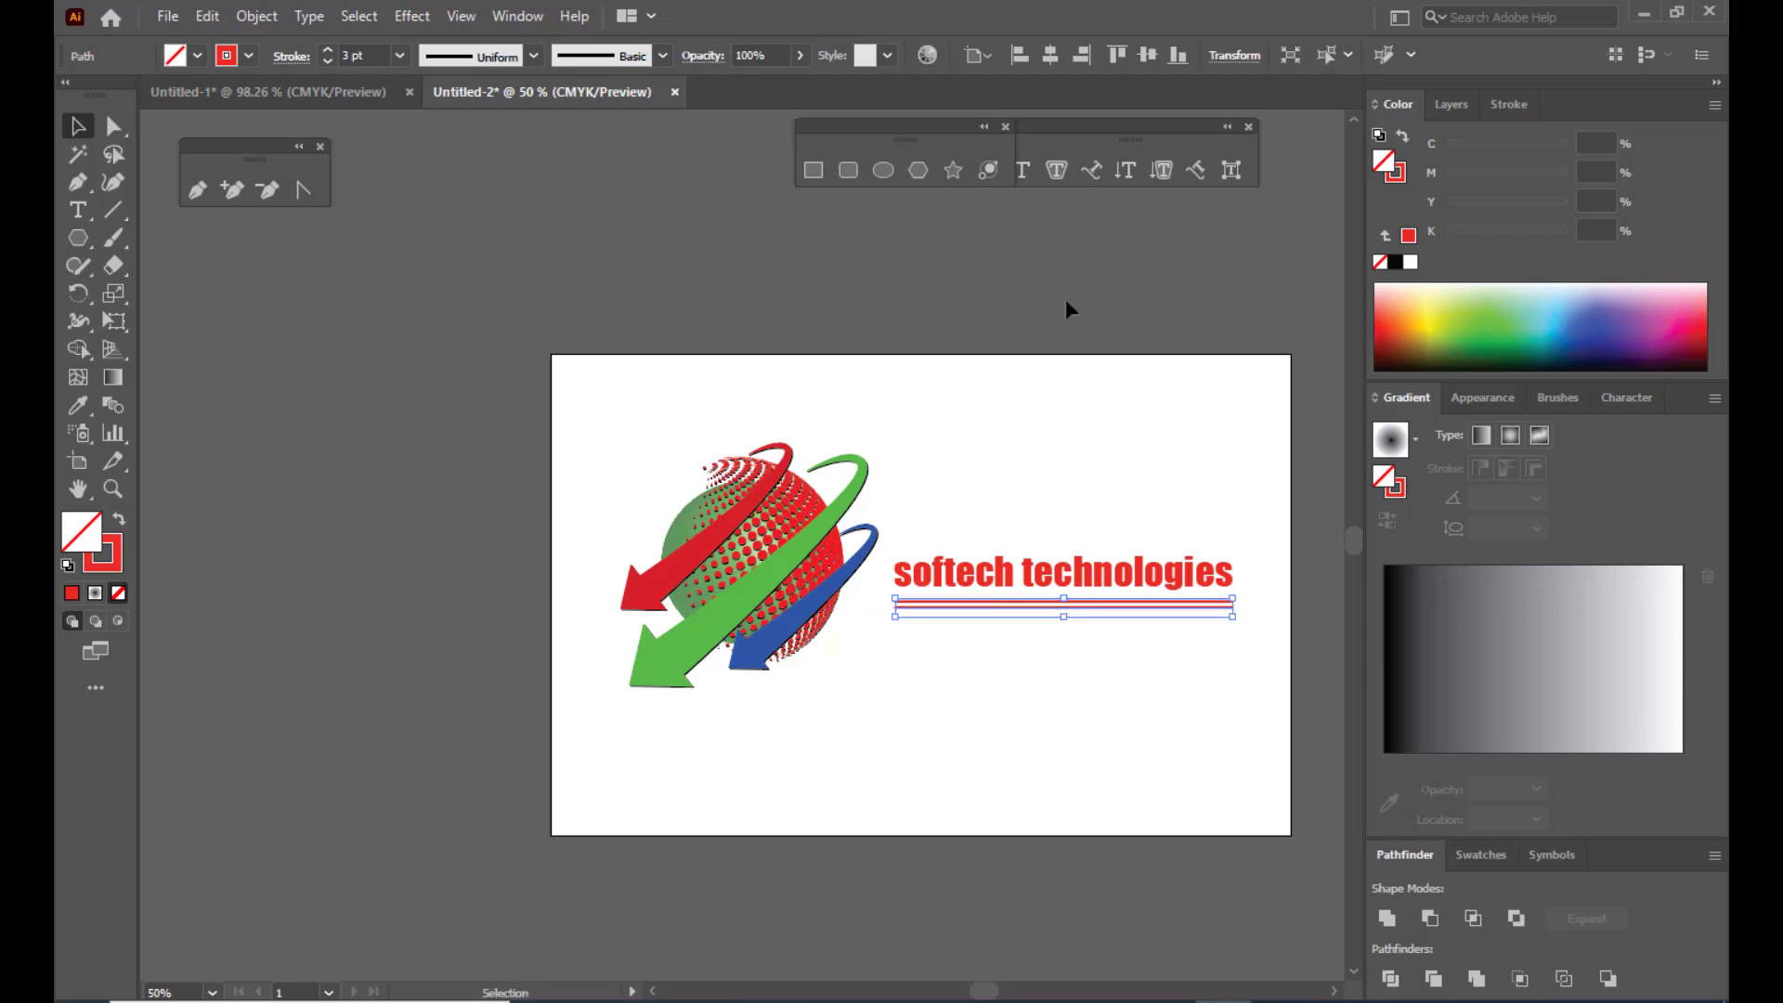
Step: Shorten the artboard from above and below so it fits closely around the globe logo and company text
left_click(1033, 319)
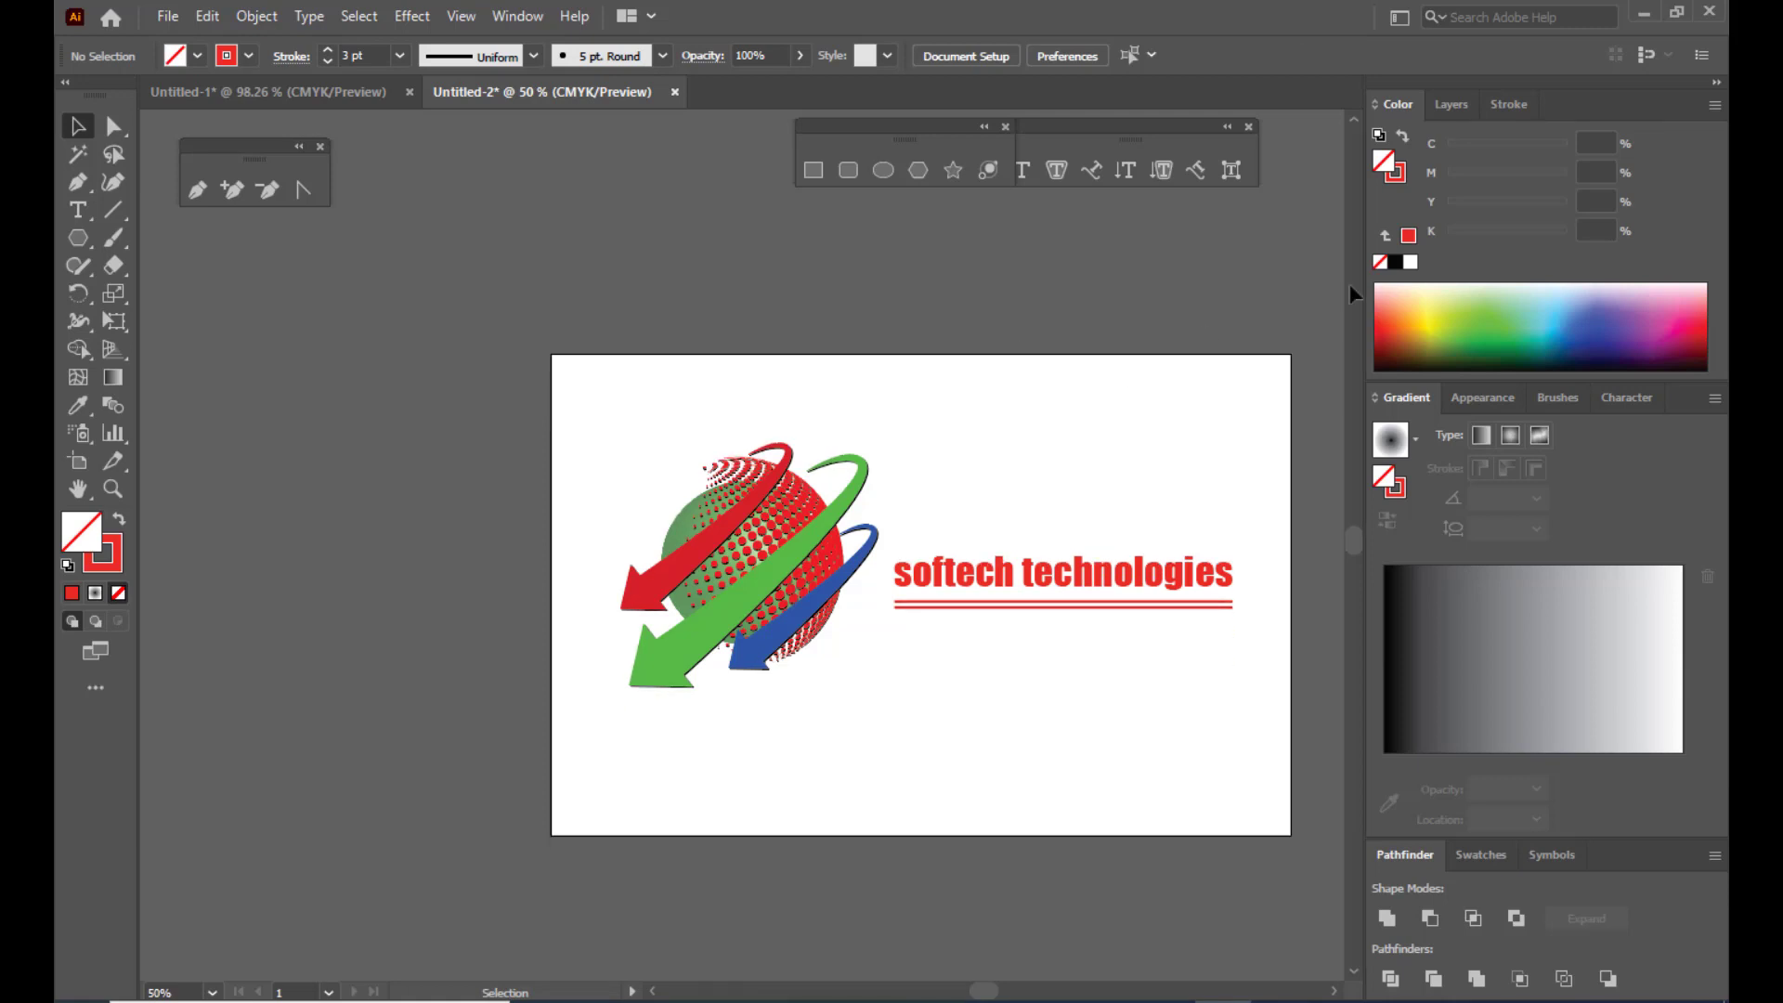
key("ctrl+equal")
key("ctrl+equal")
key("ctrl+minus")
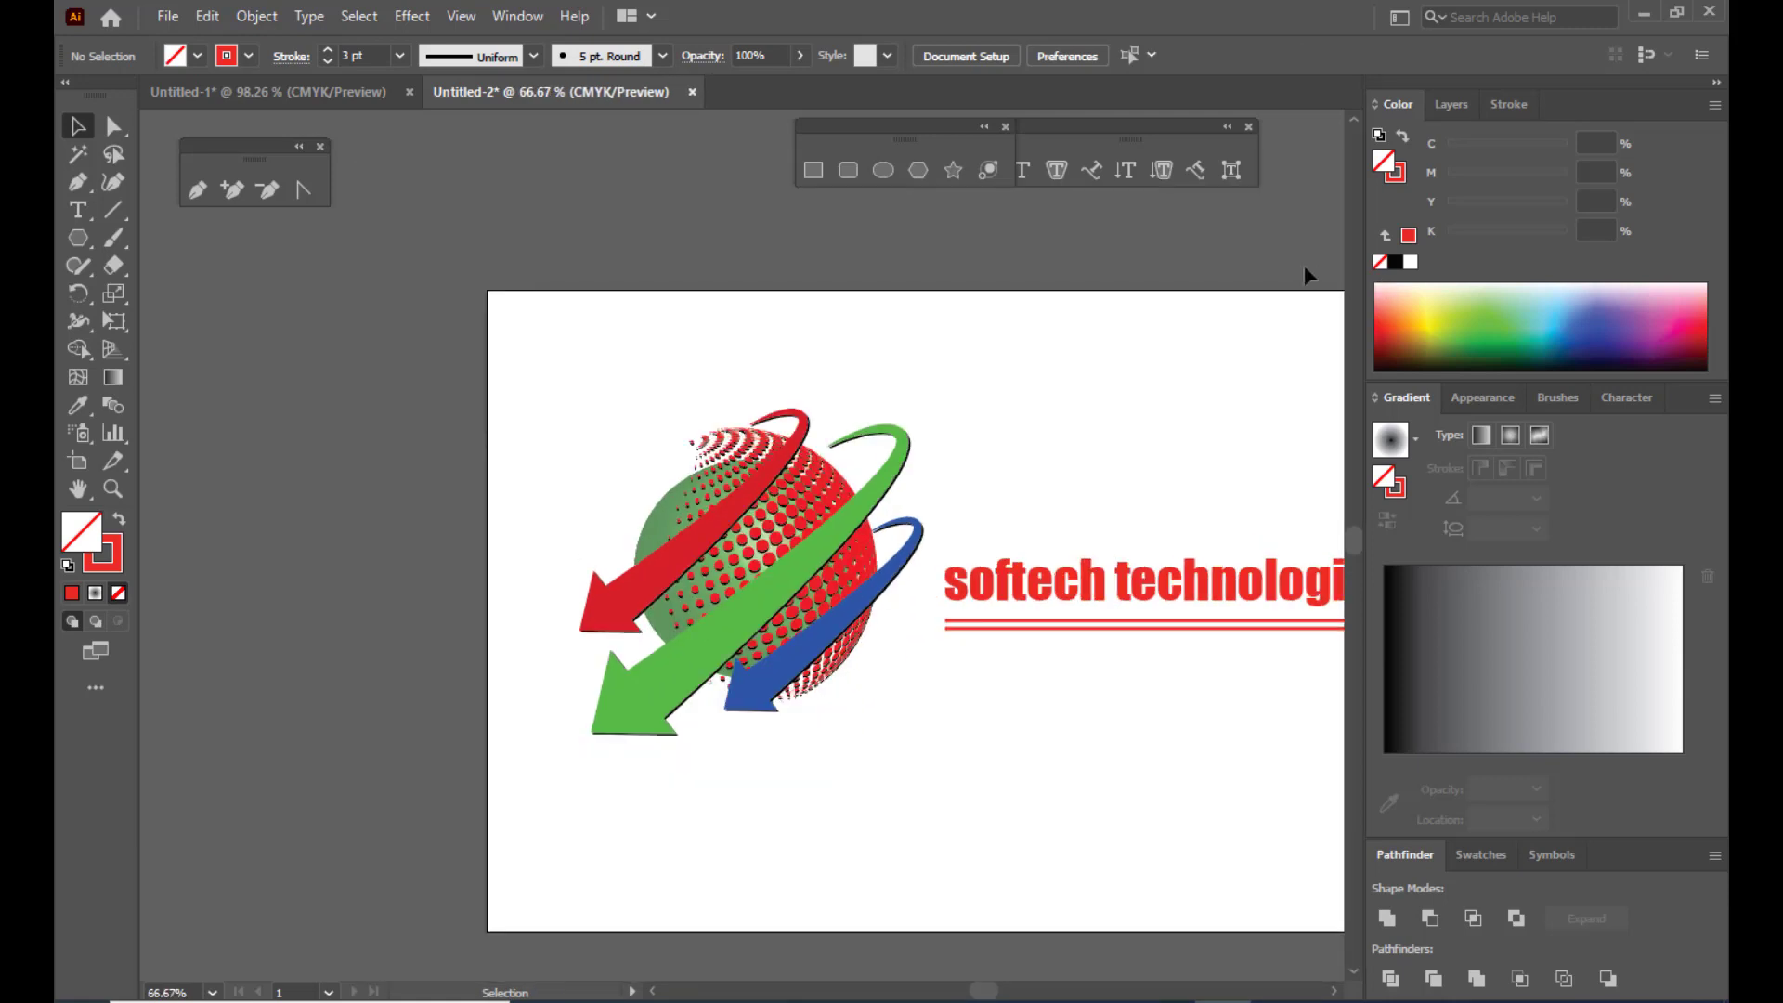
key("h")
left_click_drag(1171, 366, 961, 365)
left_click(78, 125)
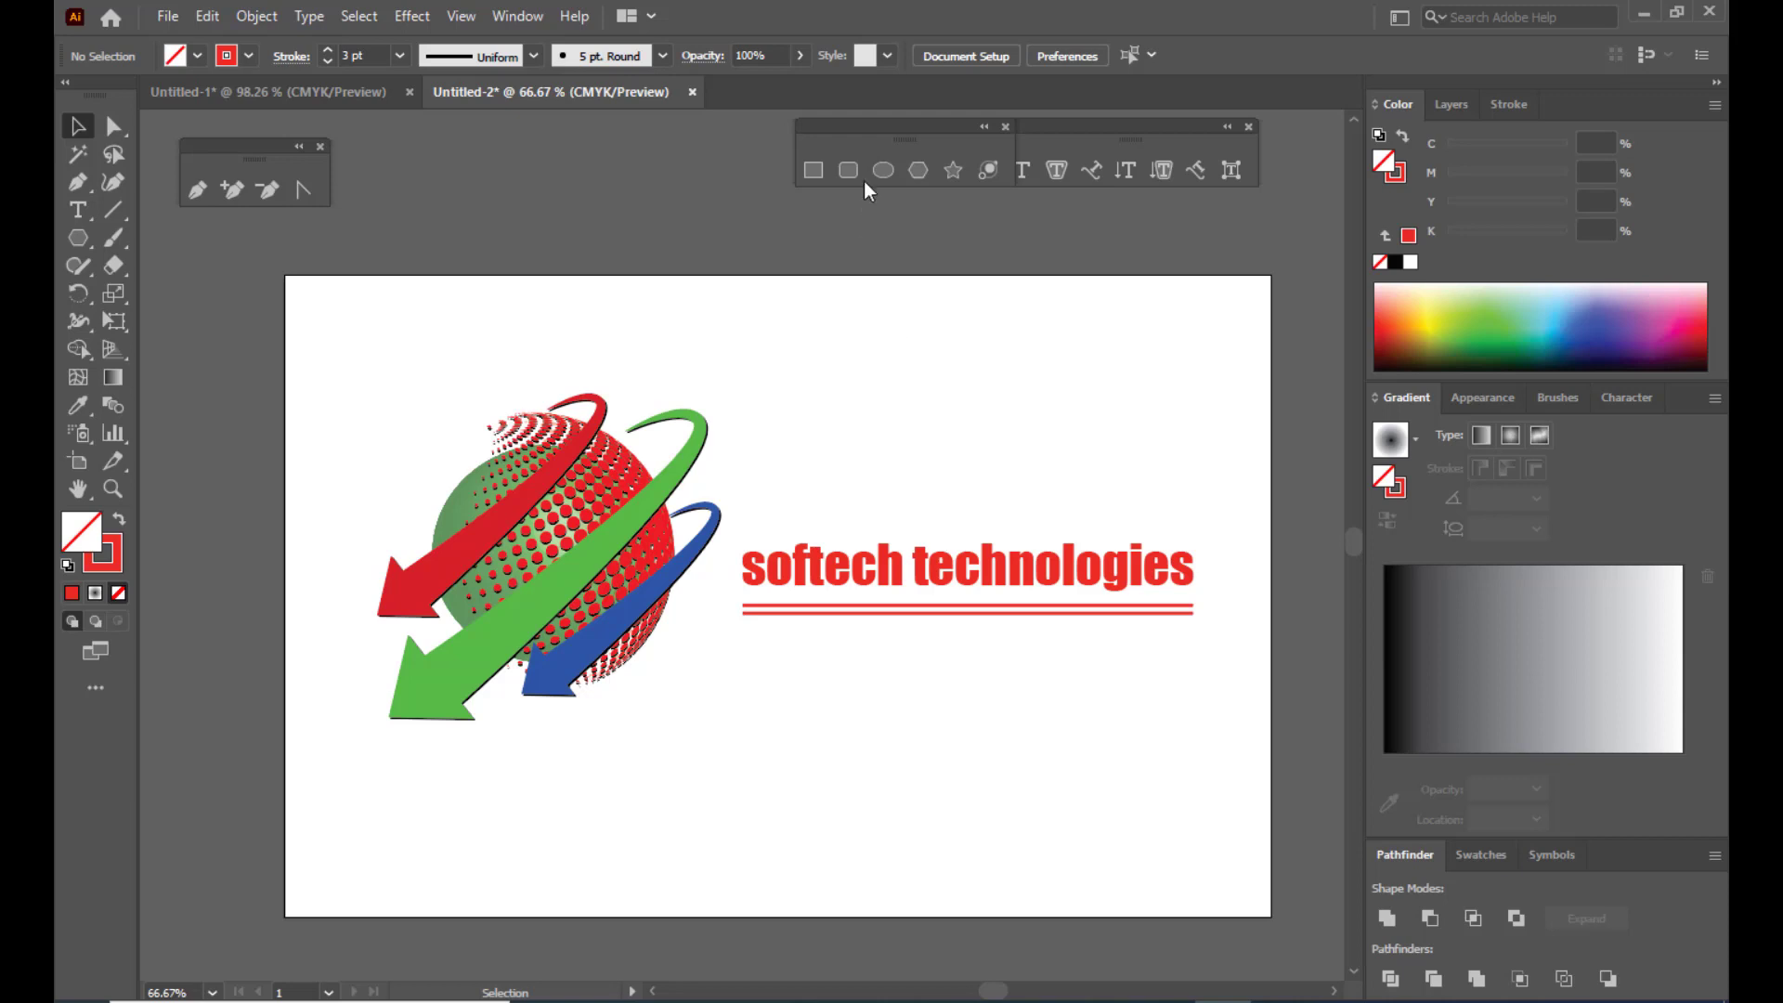
left_click_drag(857, 125, 1113, 126)
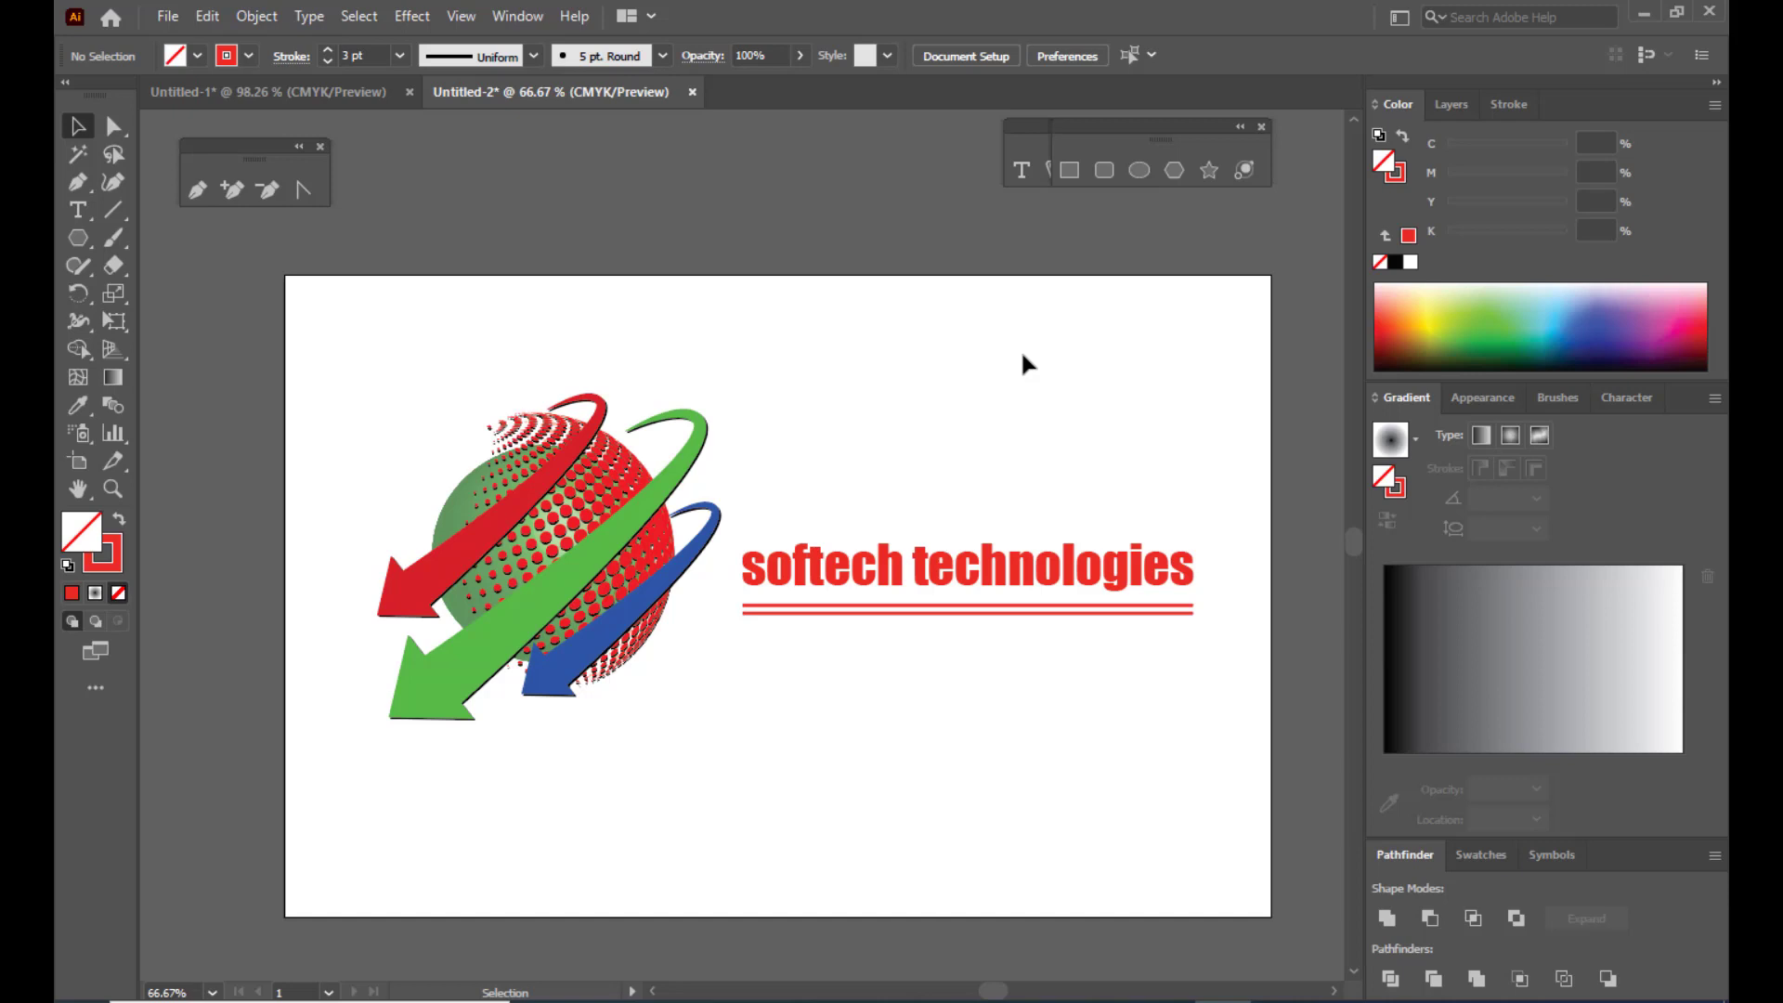
key("shift+o")
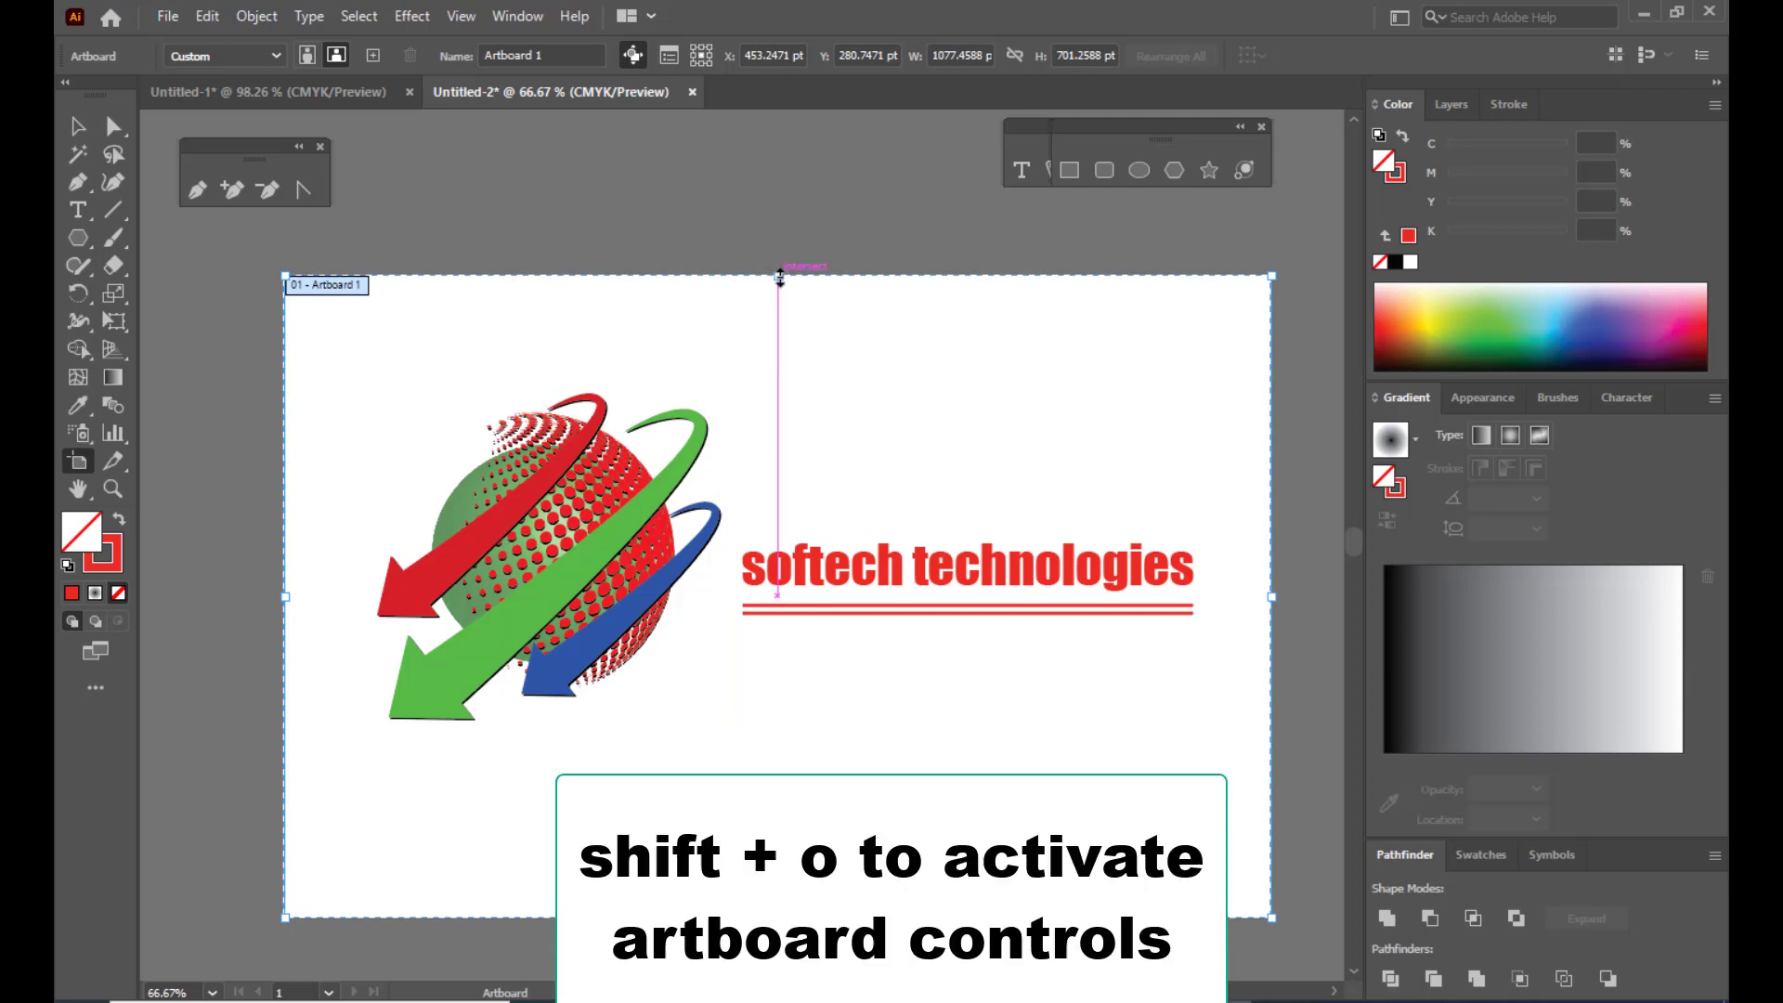
left_click_drag(779, 276, 779, 384)
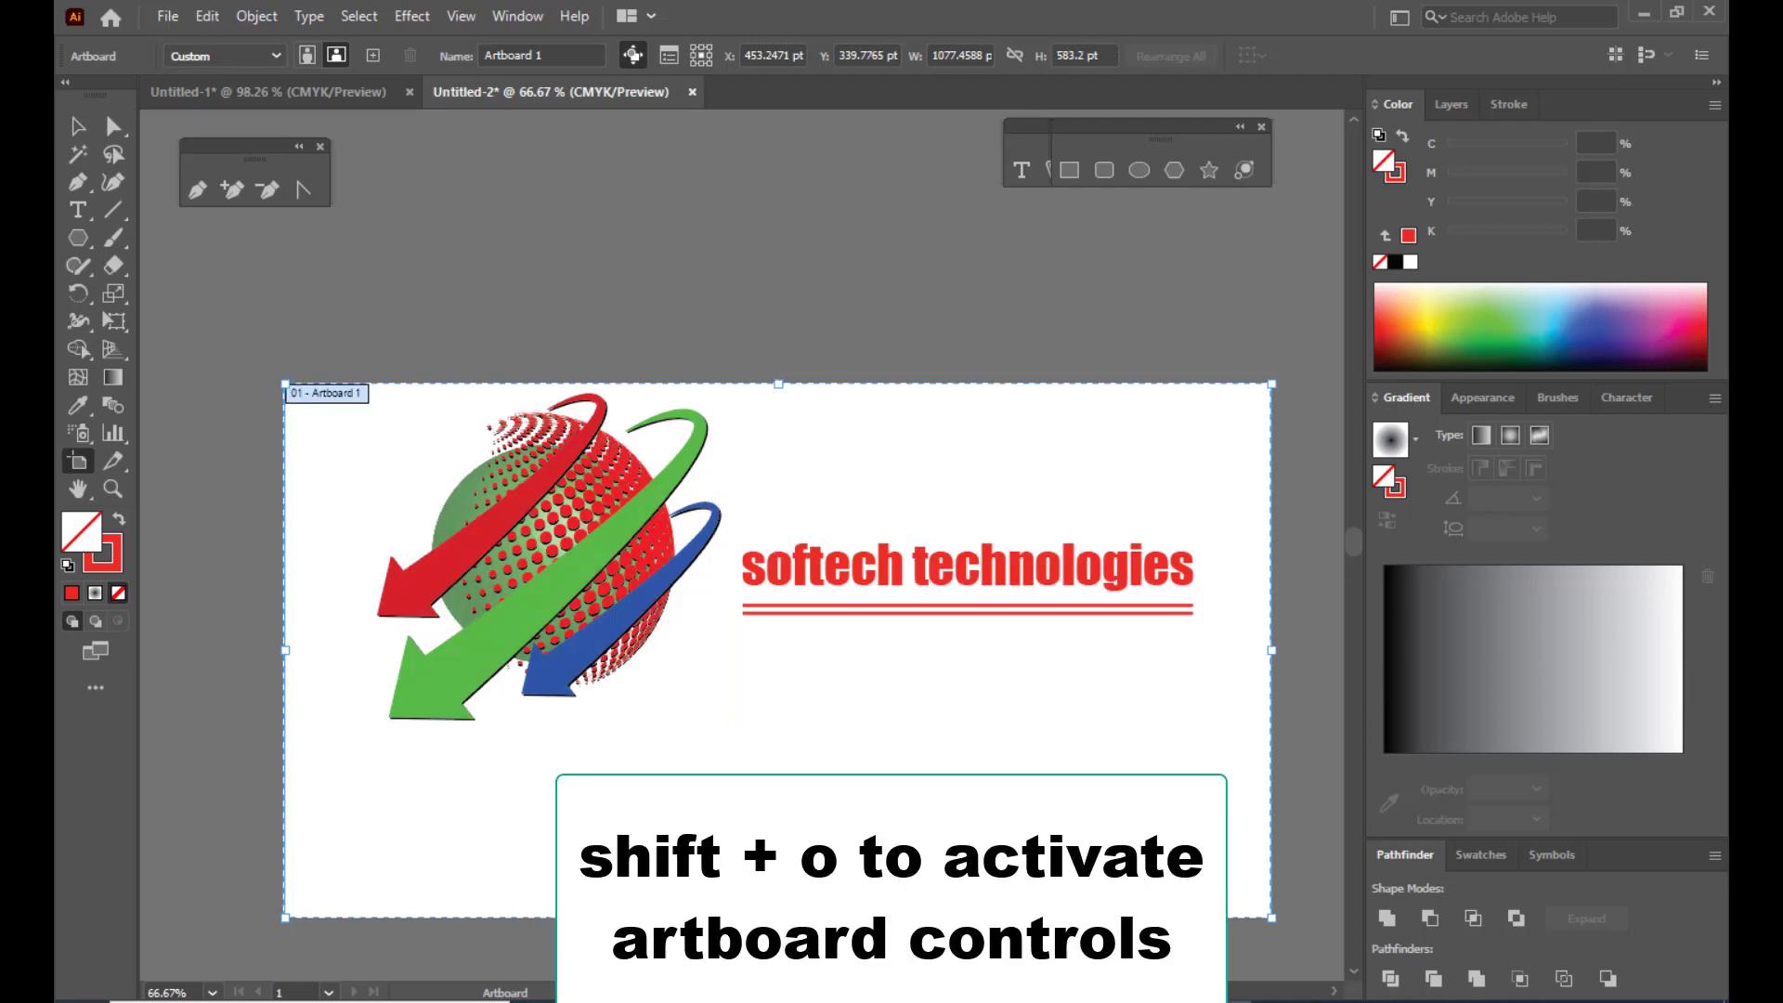
left_click_drag(778, 918, 796, 742)
key("Escape")
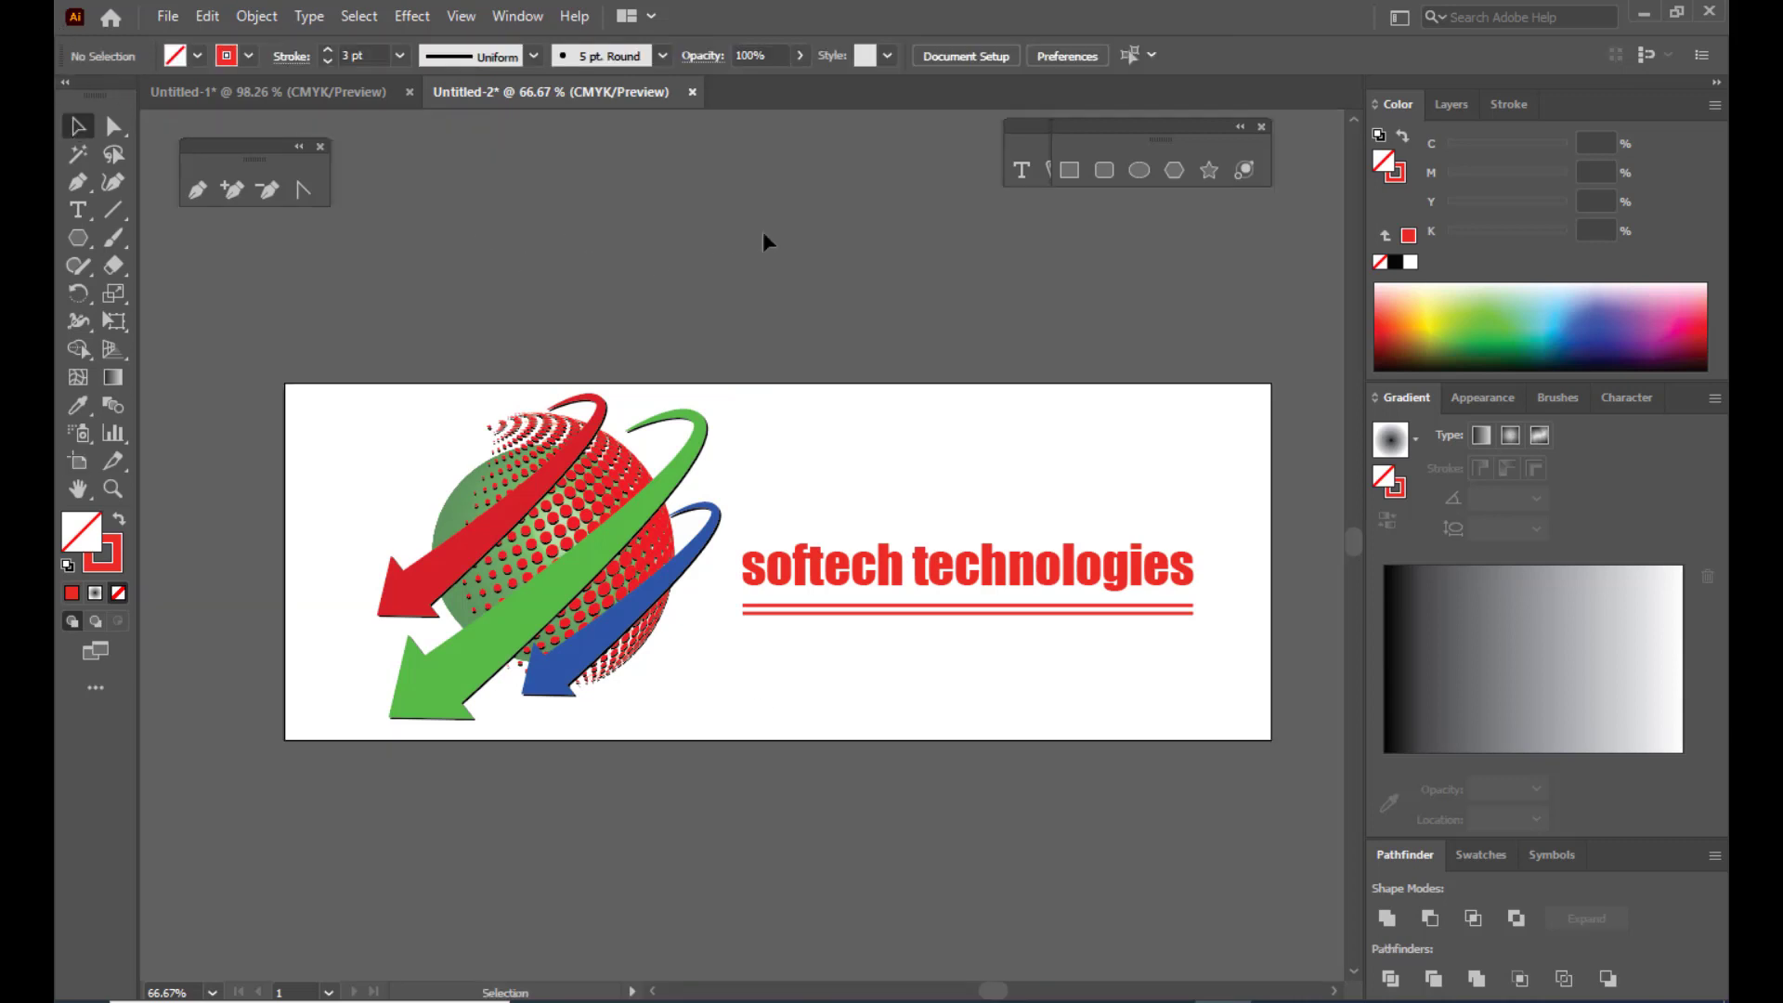
Step: Draw a rectangle covering the whole artboard and swap its fill and stroke for a solid red fill without a stroke
left_click(1070, 170)
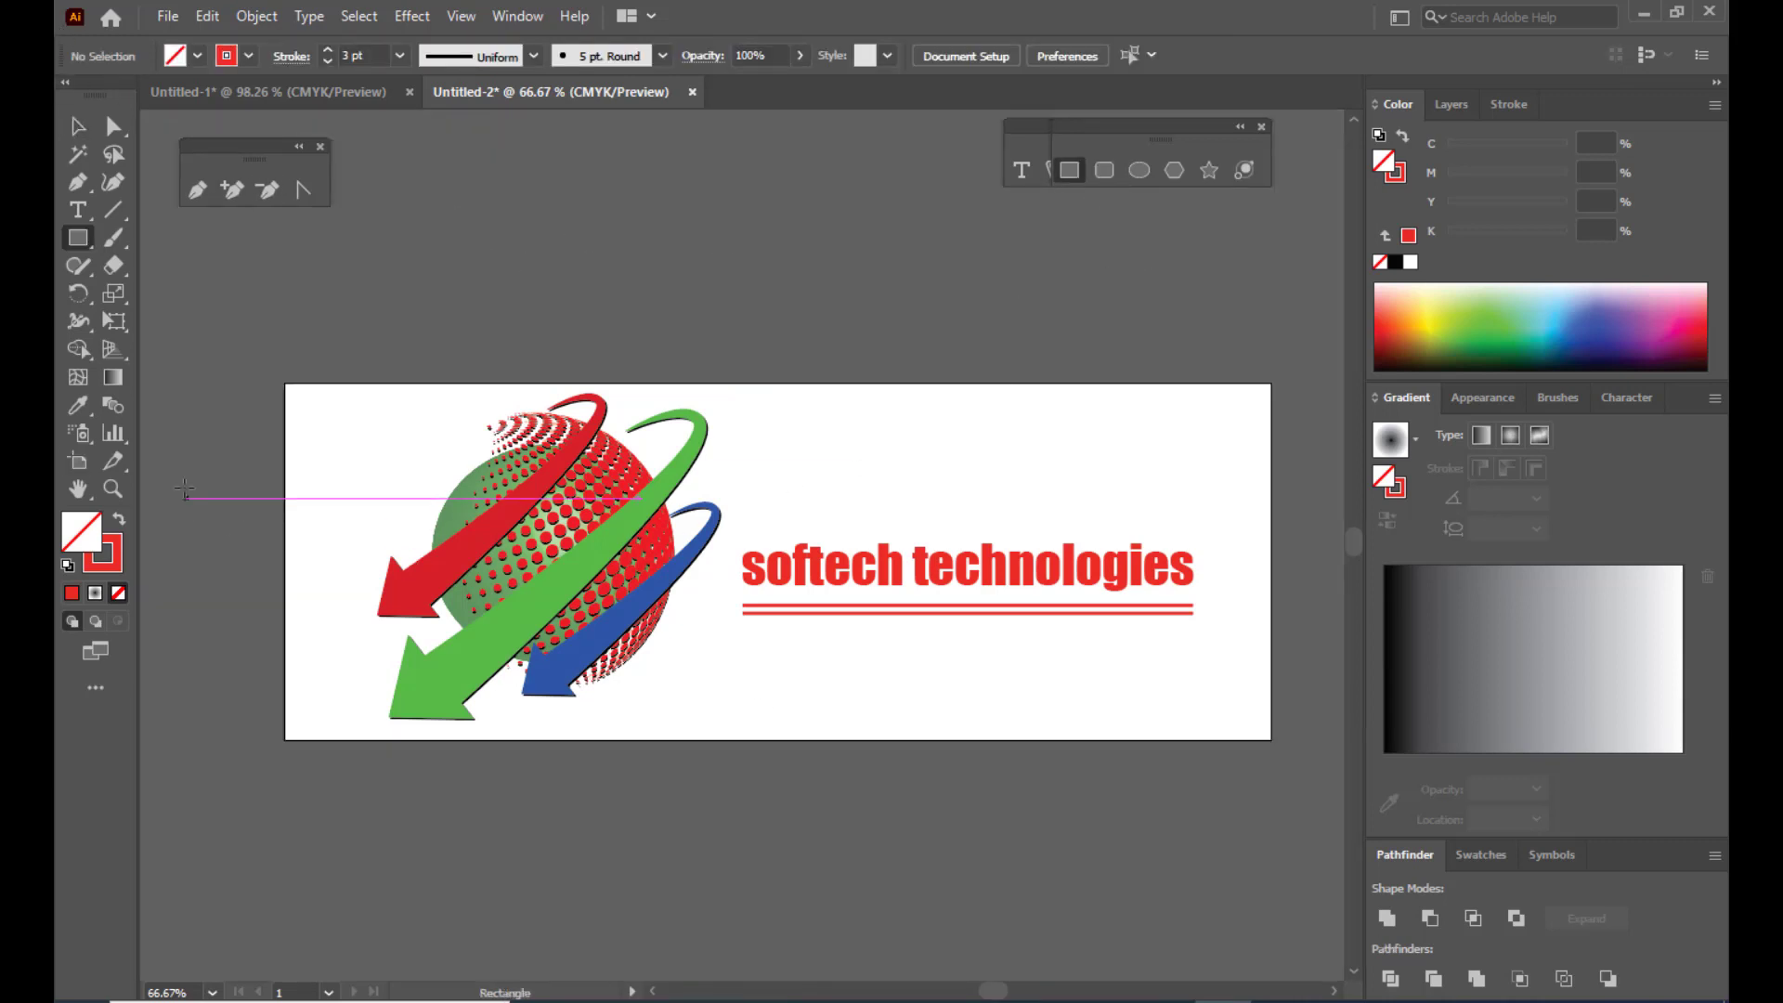
mouse_move(284, 382)
left_mouse_down()
mouse_move(1322, 744)
mouse_move(1272, 740)
left_mouse_up()
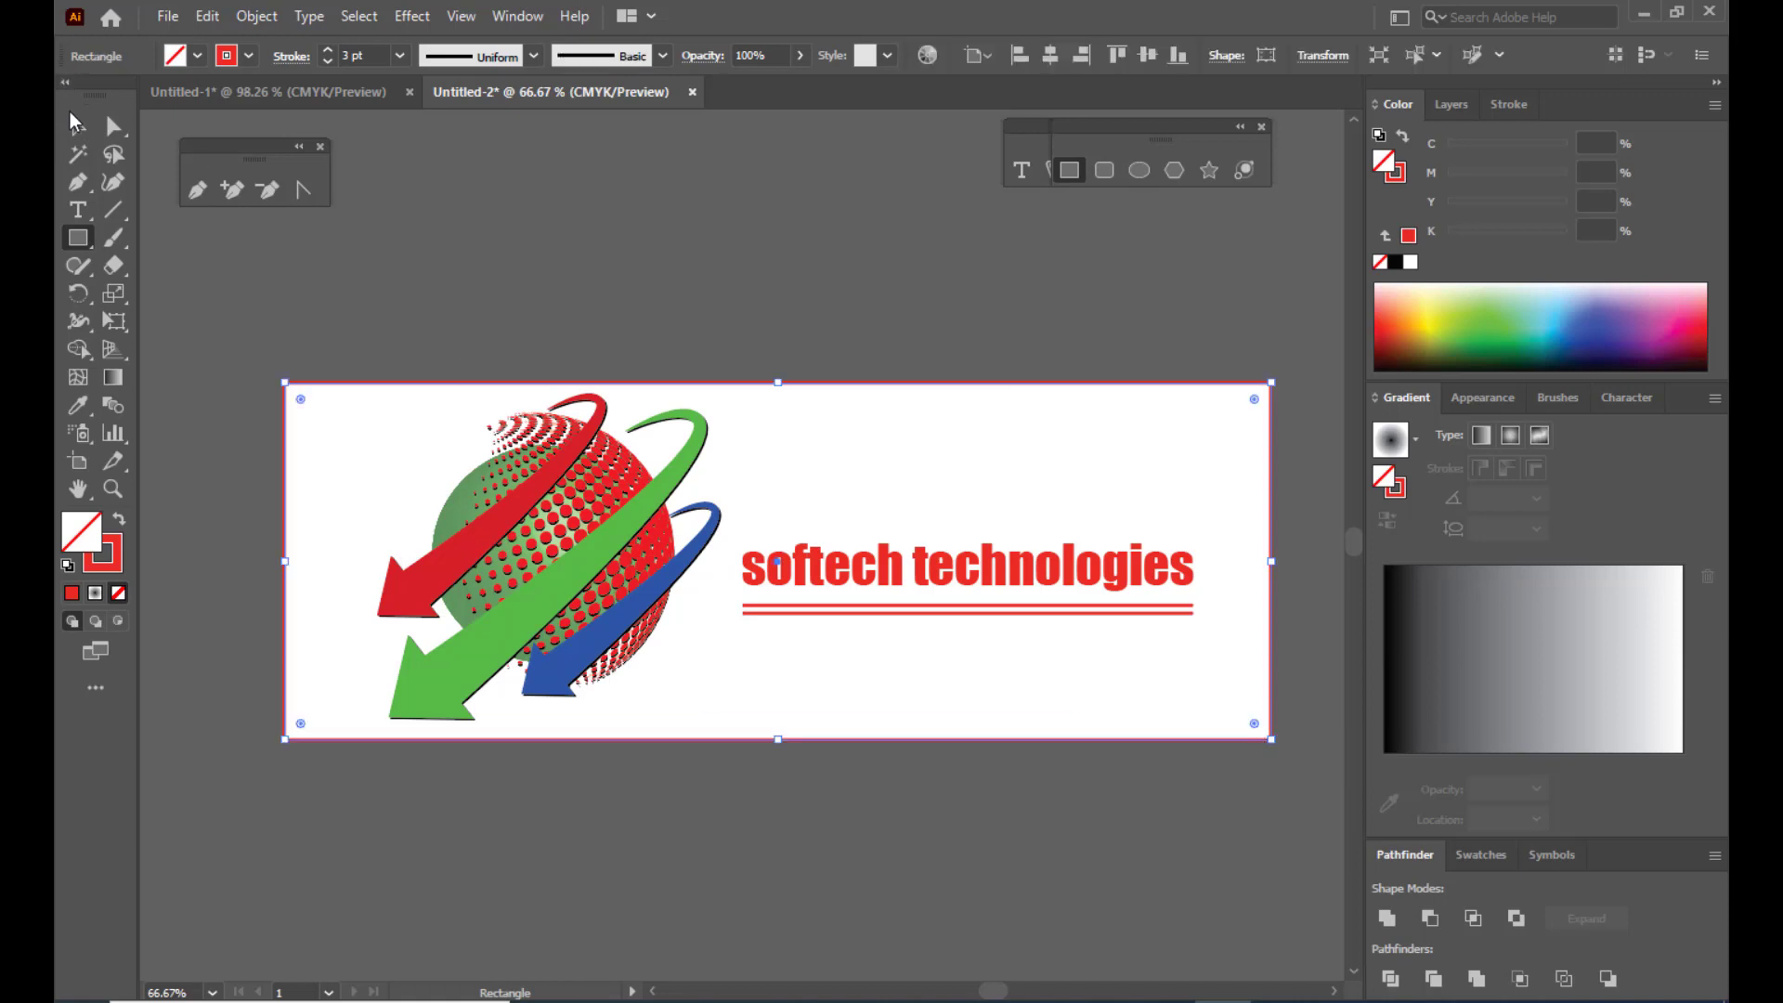
left_click(78, 125)
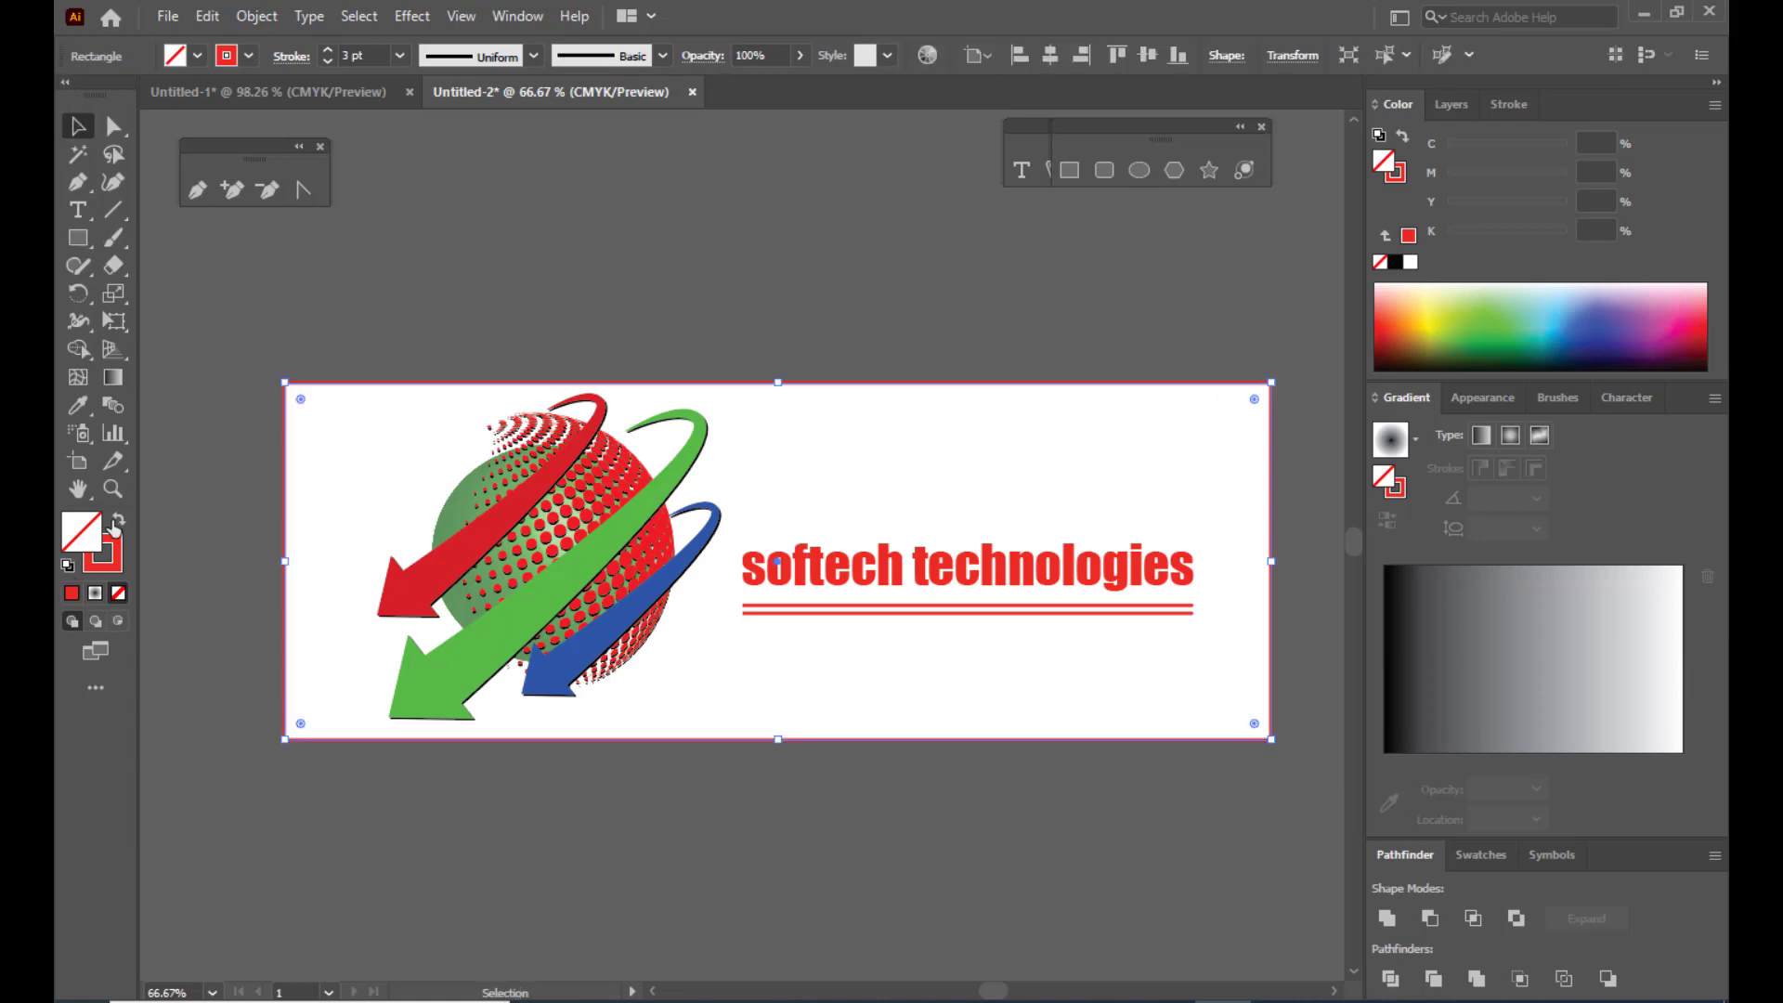
left_click(120, 526)
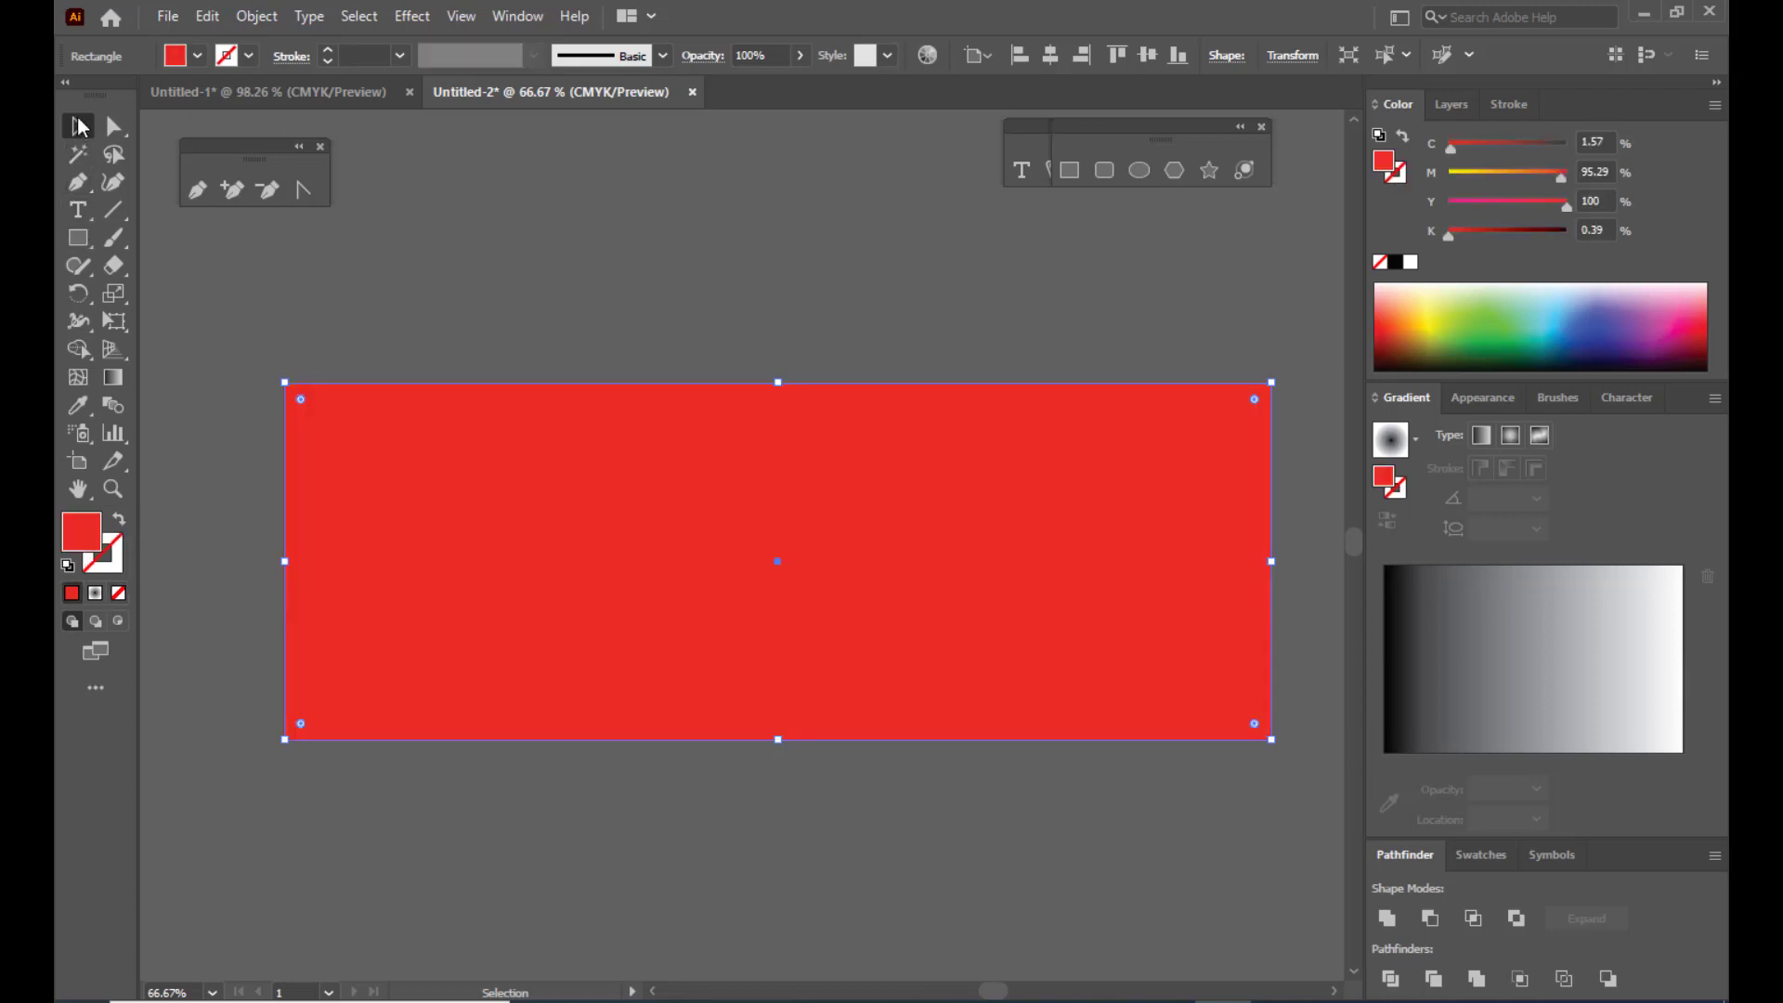
left_click(460, 256)
Step: Fill the artboard-sized rectangle with the peach-to-tan gradient from the Gems and Jewels gradient swatch library and deselect it
left_click(1083, 517)
left_click(1483, 860)
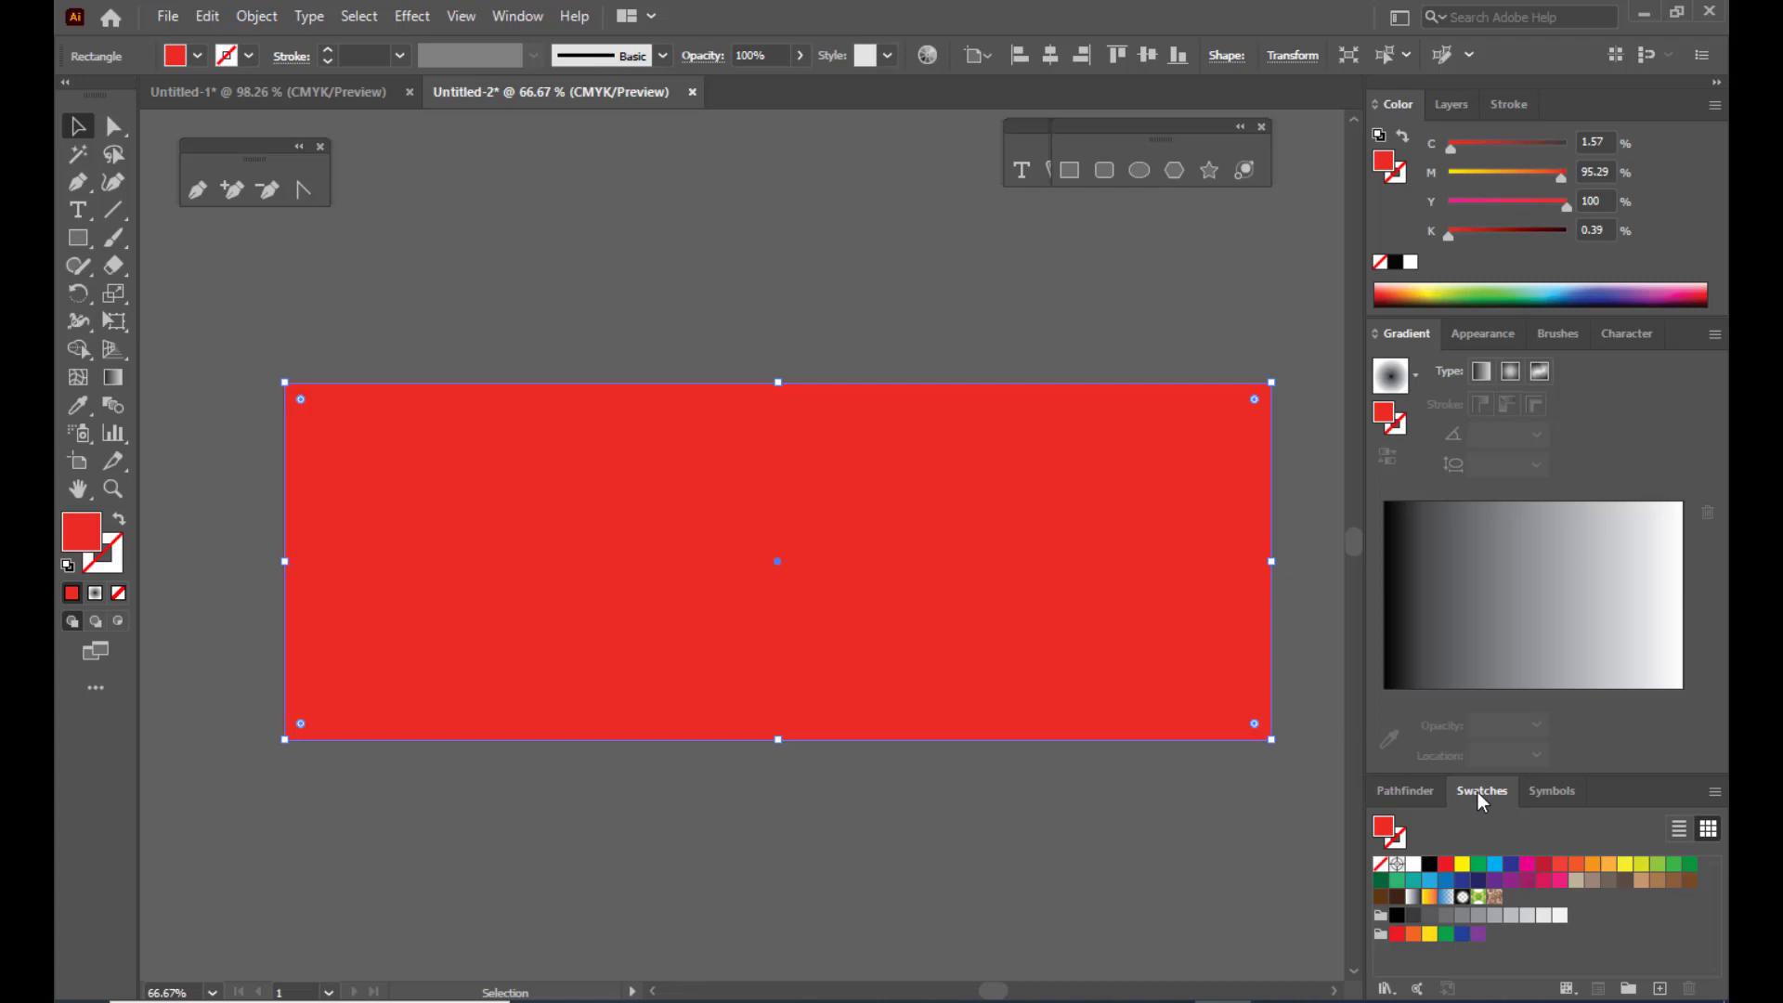
left_click(515, 16)
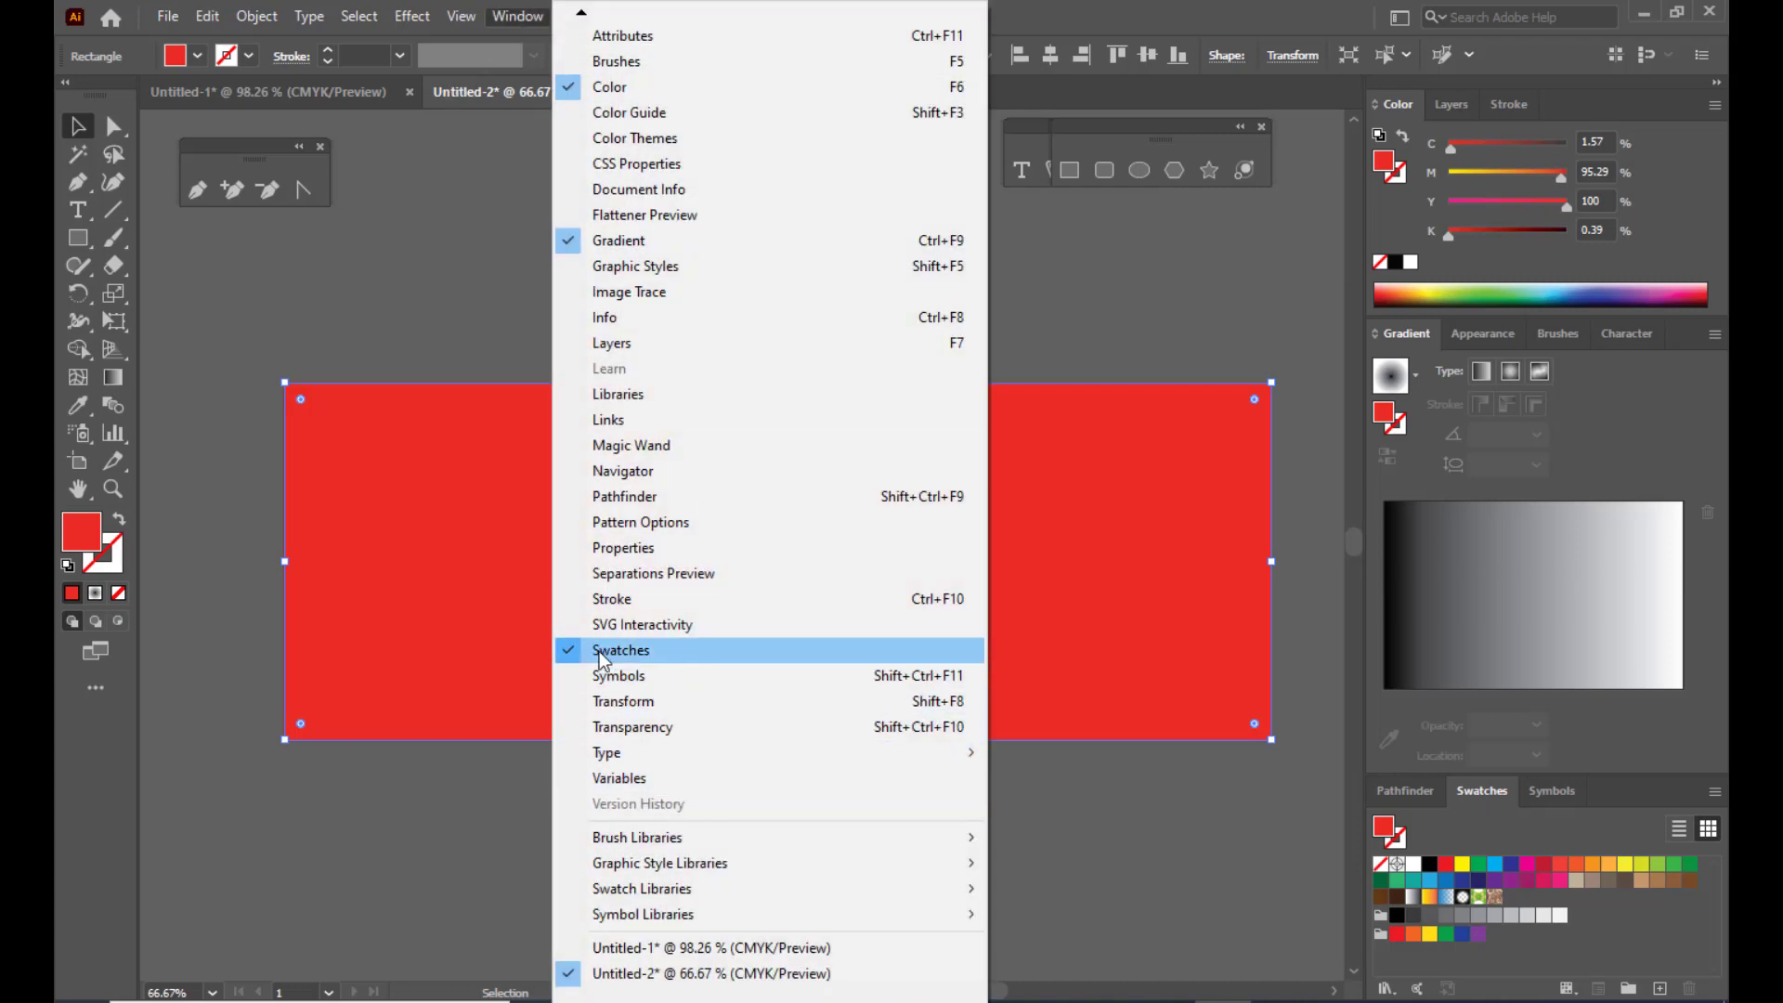
left_click(655, 661)
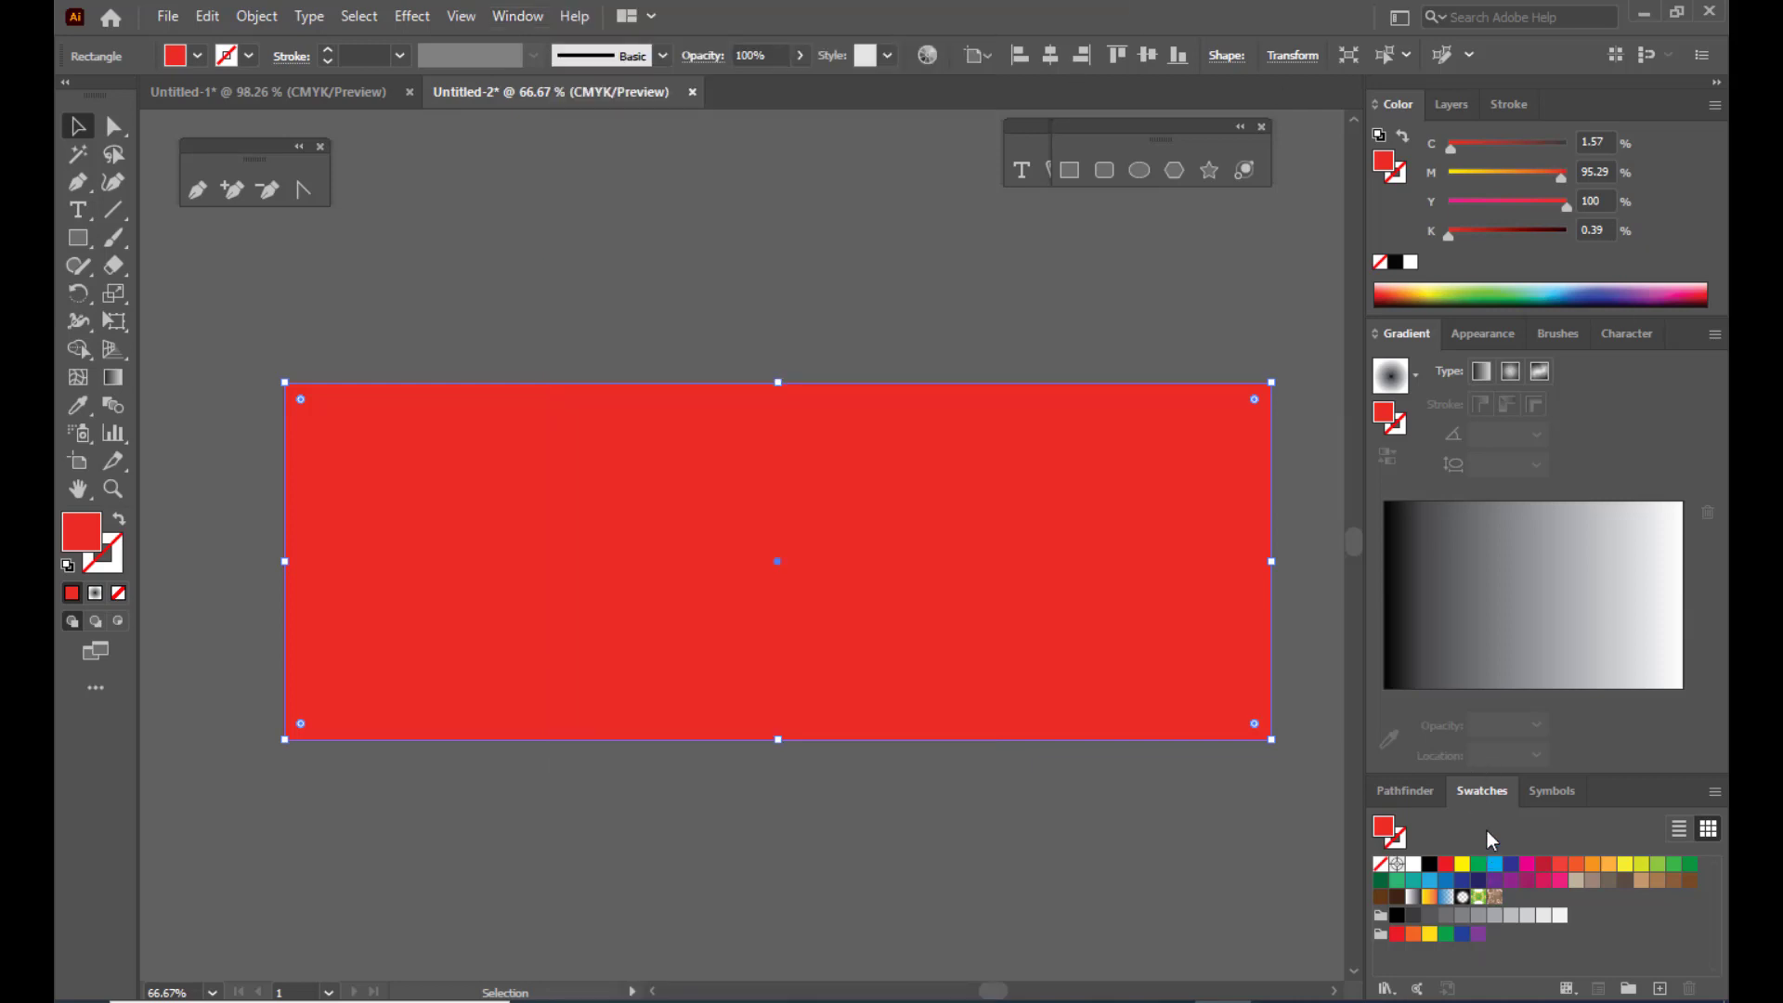
left_click(1384, 988)
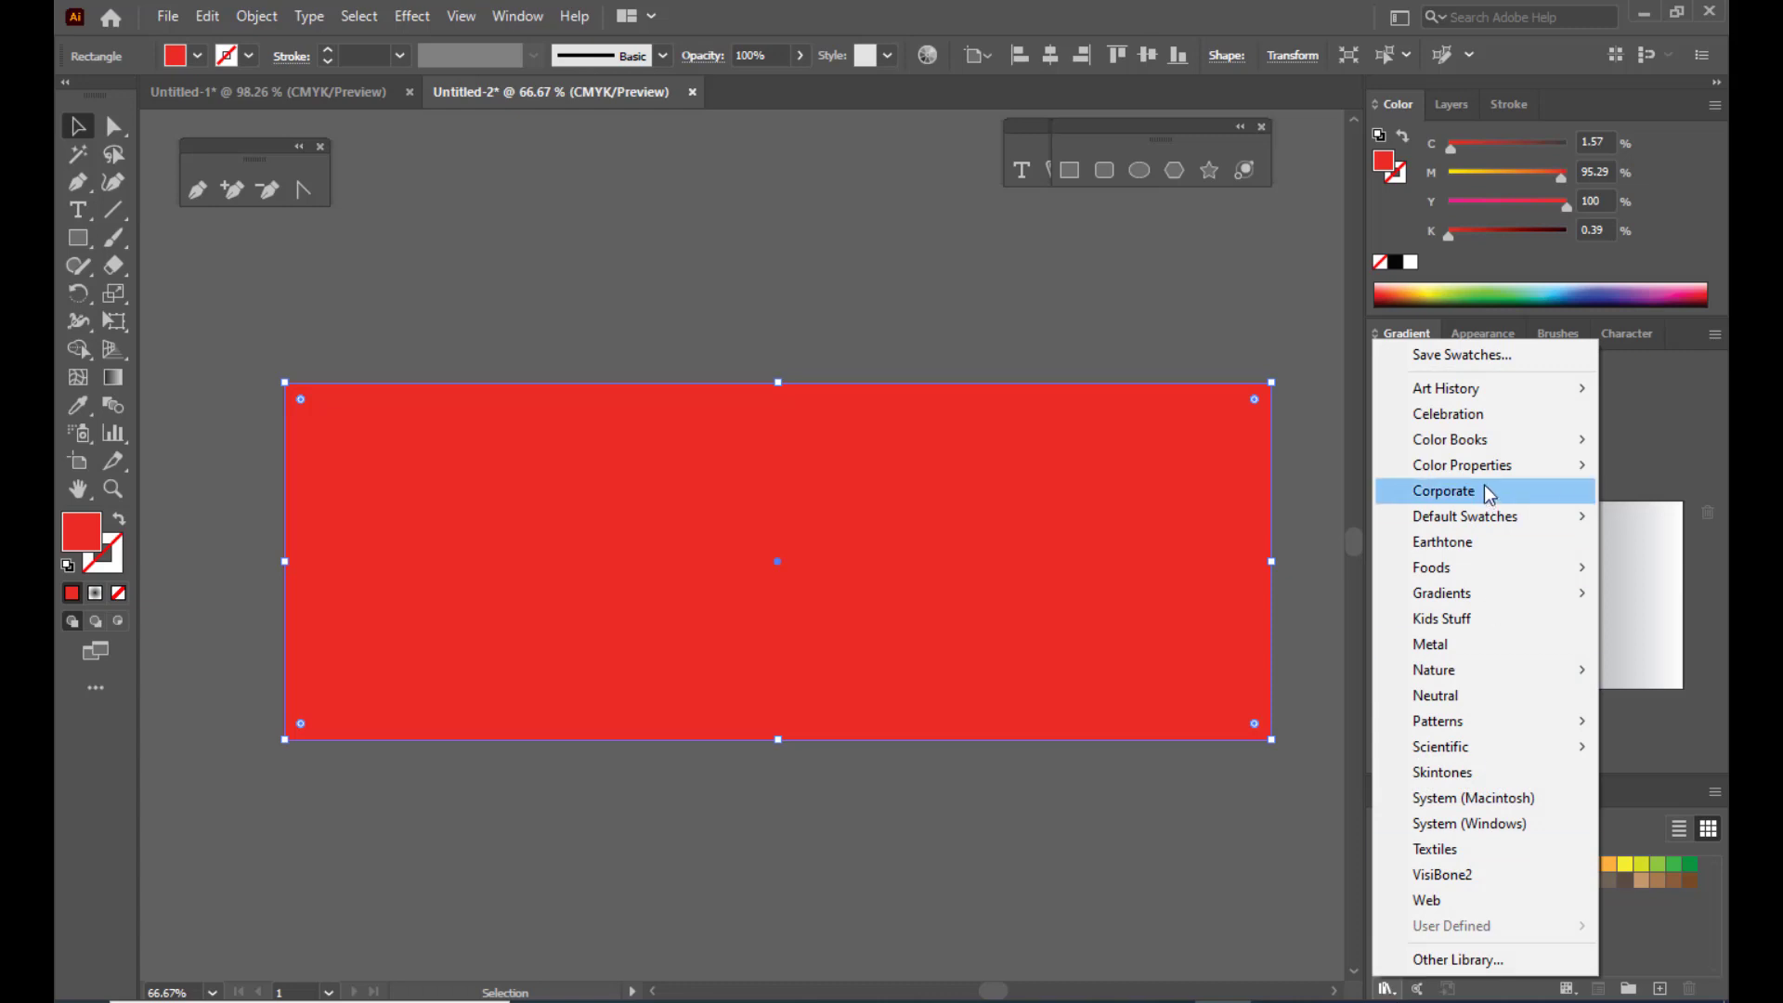
mouse_move(1483, 470)
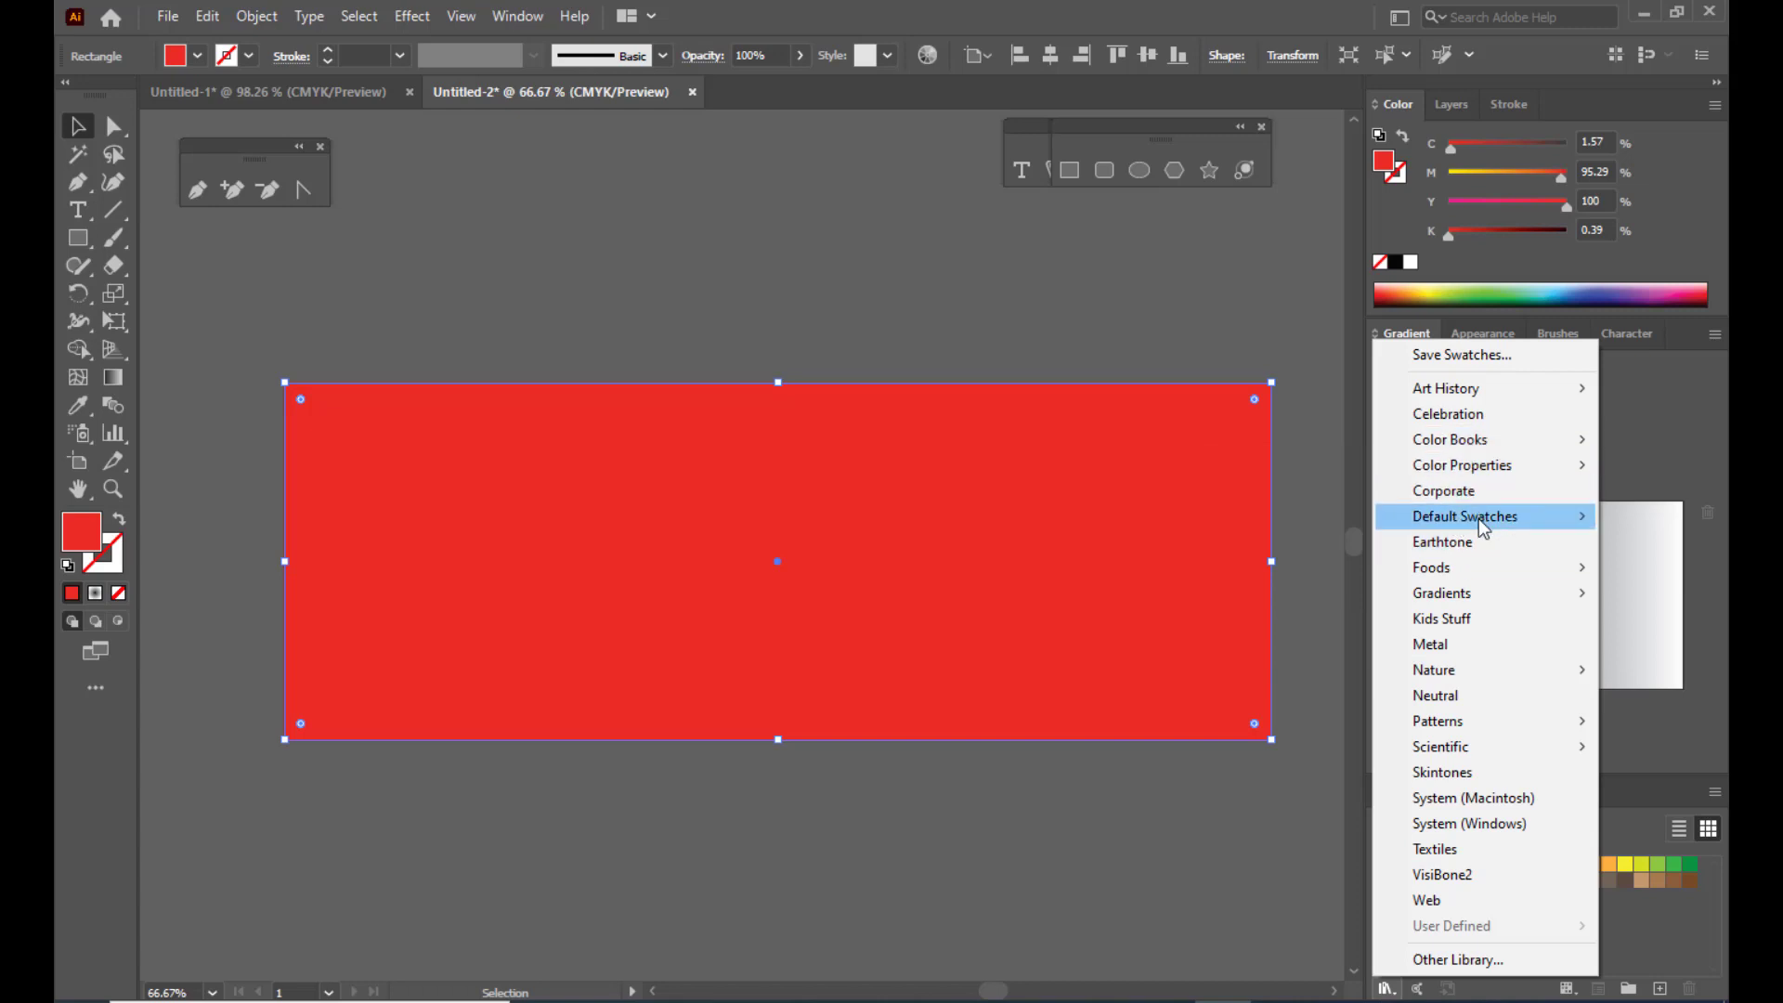
mouse_move(1468, 600)
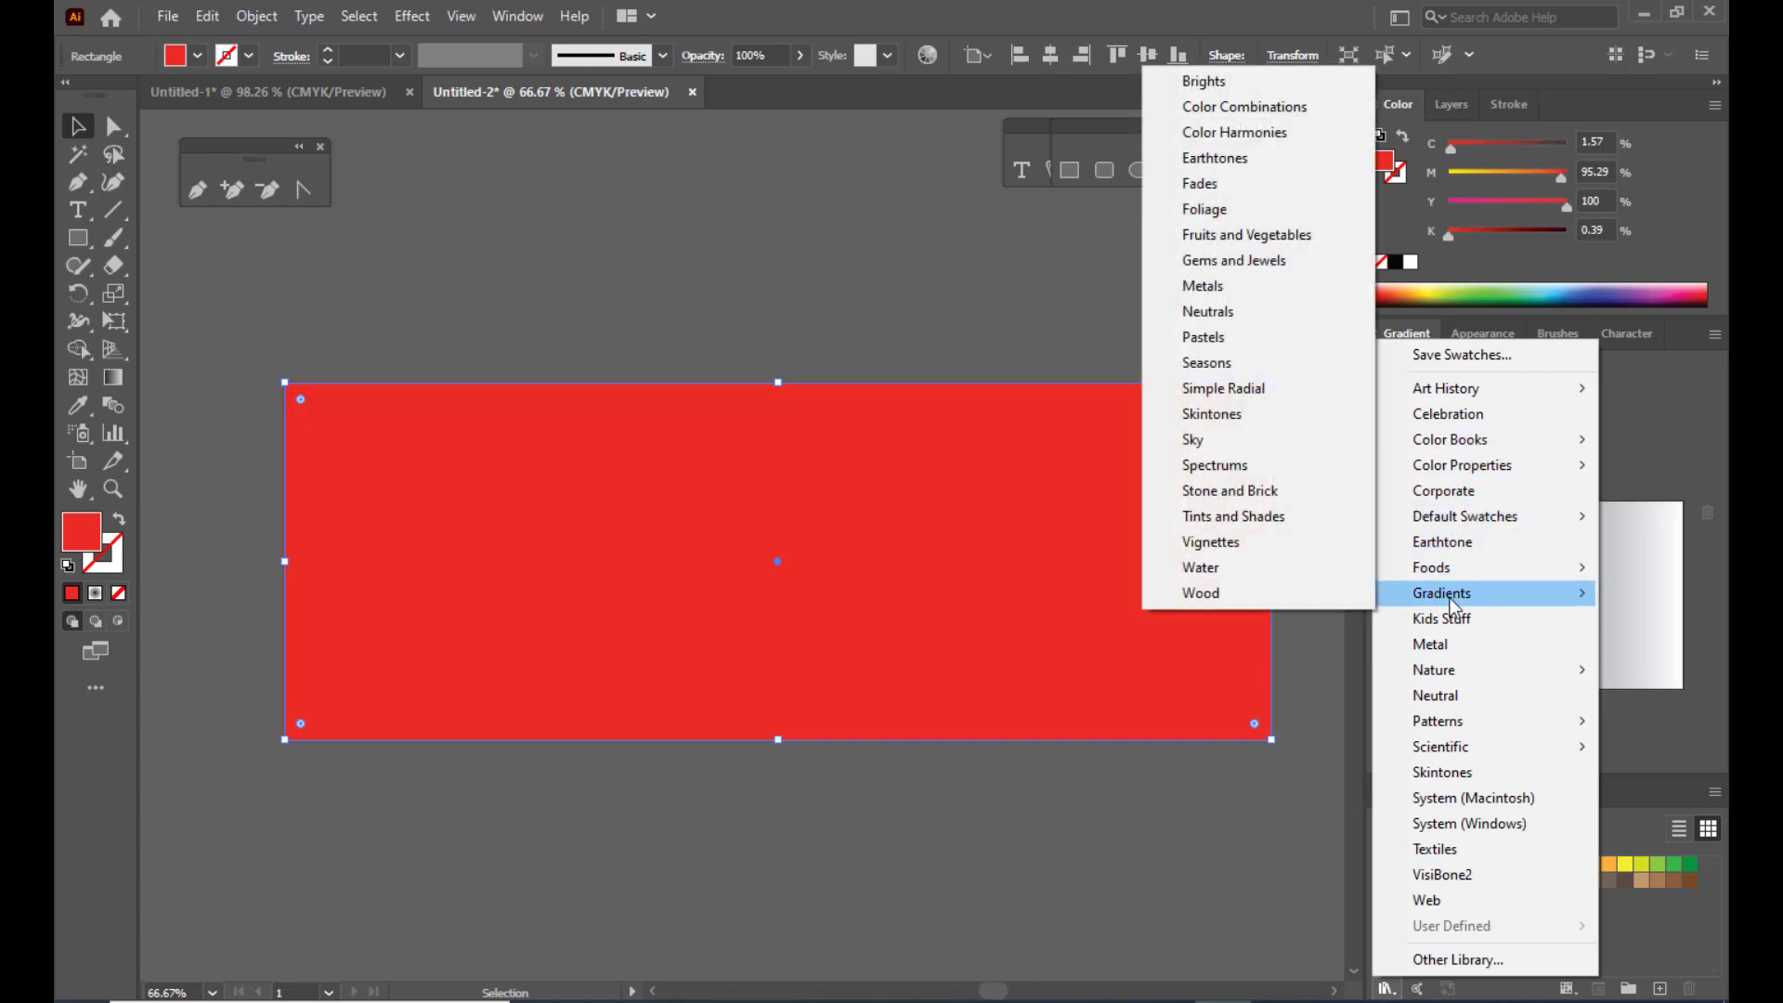
left_click(1264, 262)
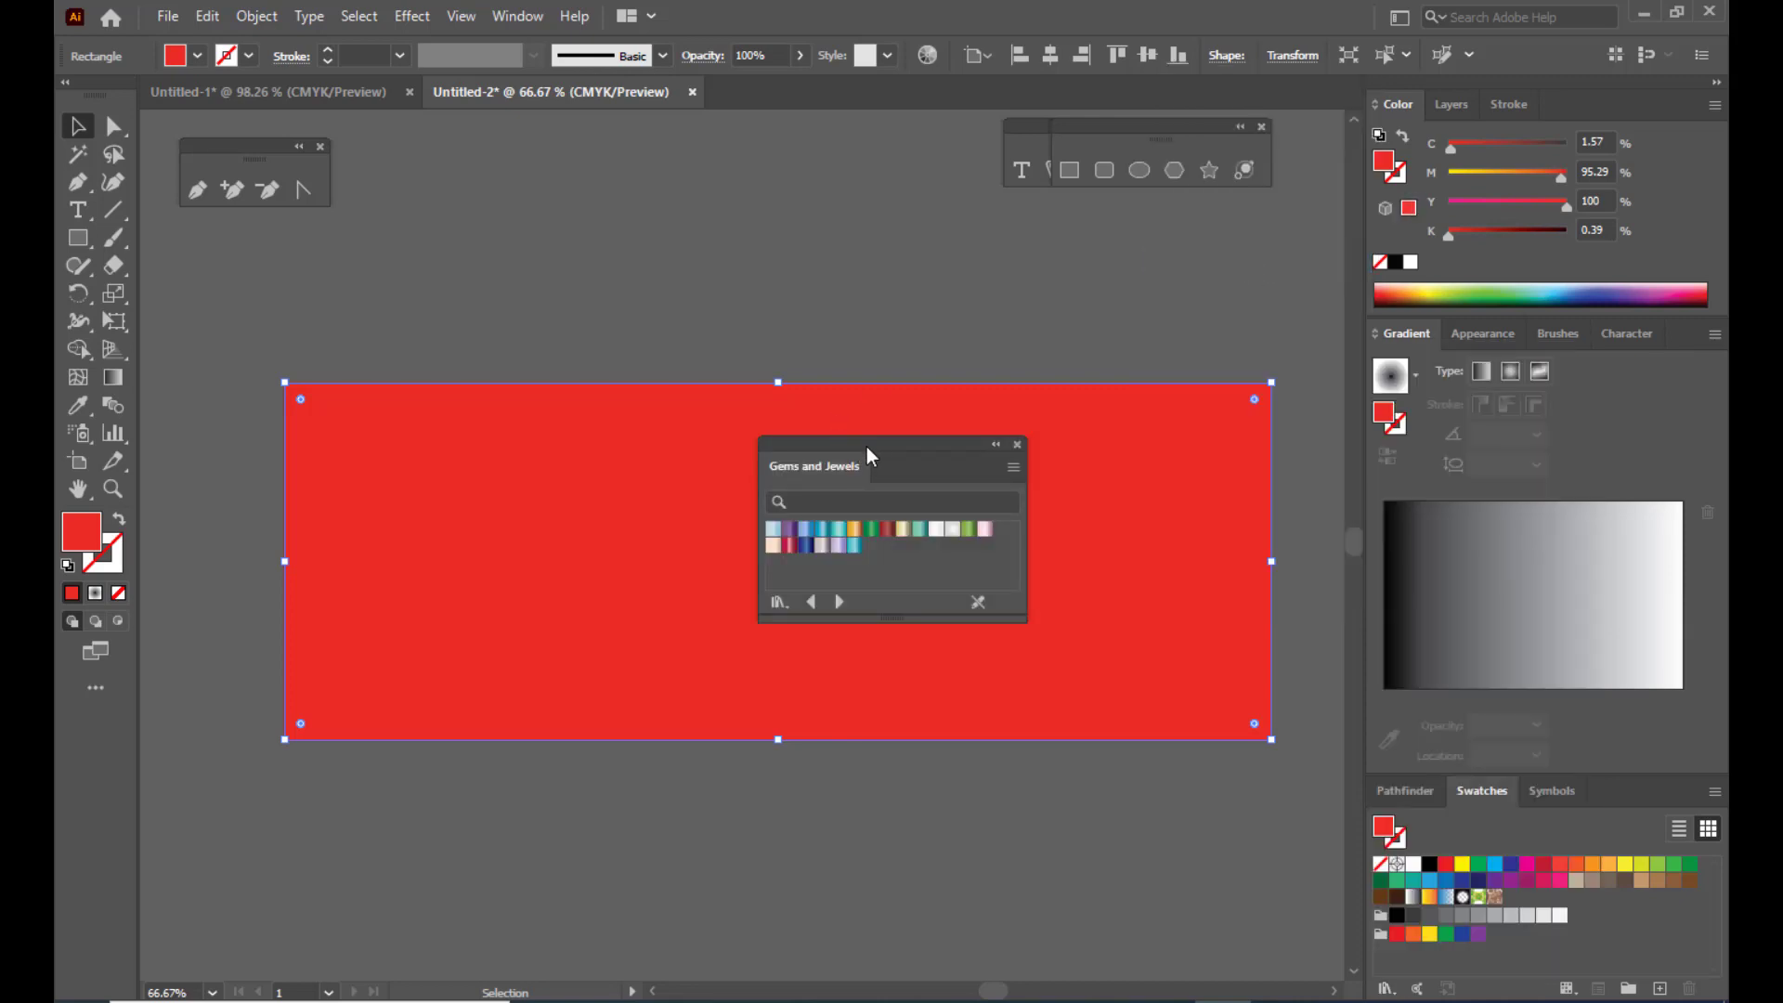
left_click_drag(872, 444, 863, 210)
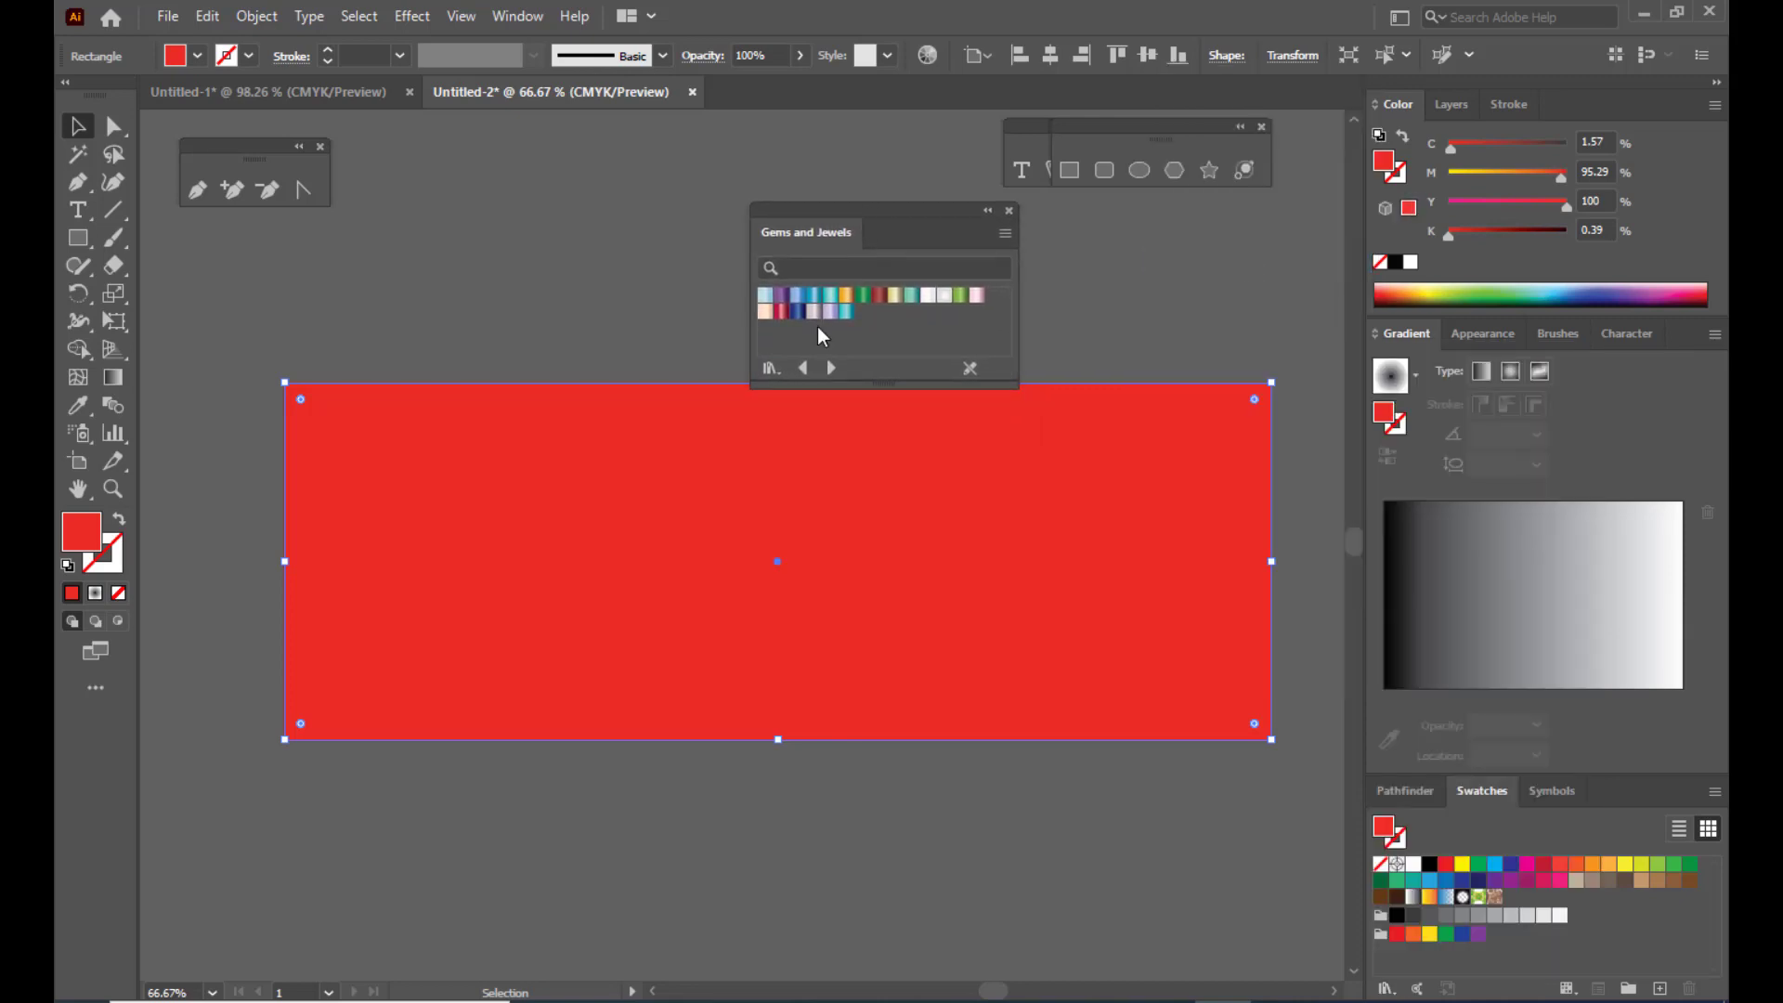
left_click(765, 312)
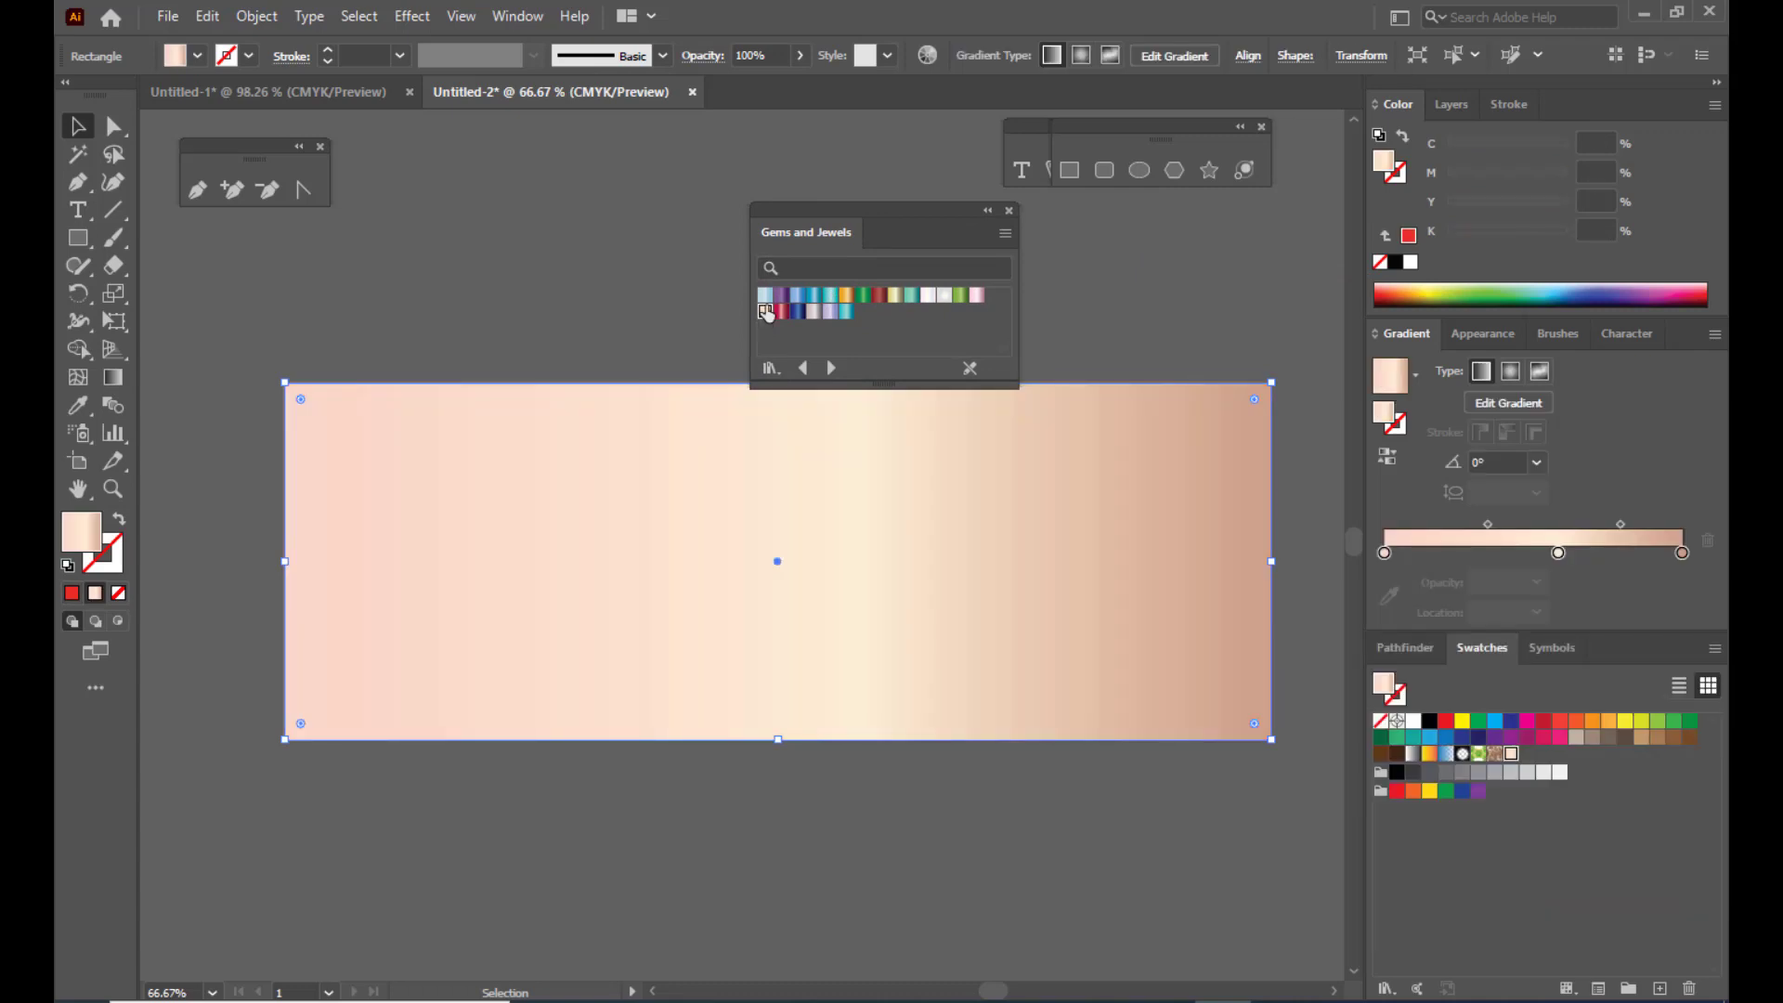
left_click_drag(836, 217, 616, 156)
left_click(1026, 307)
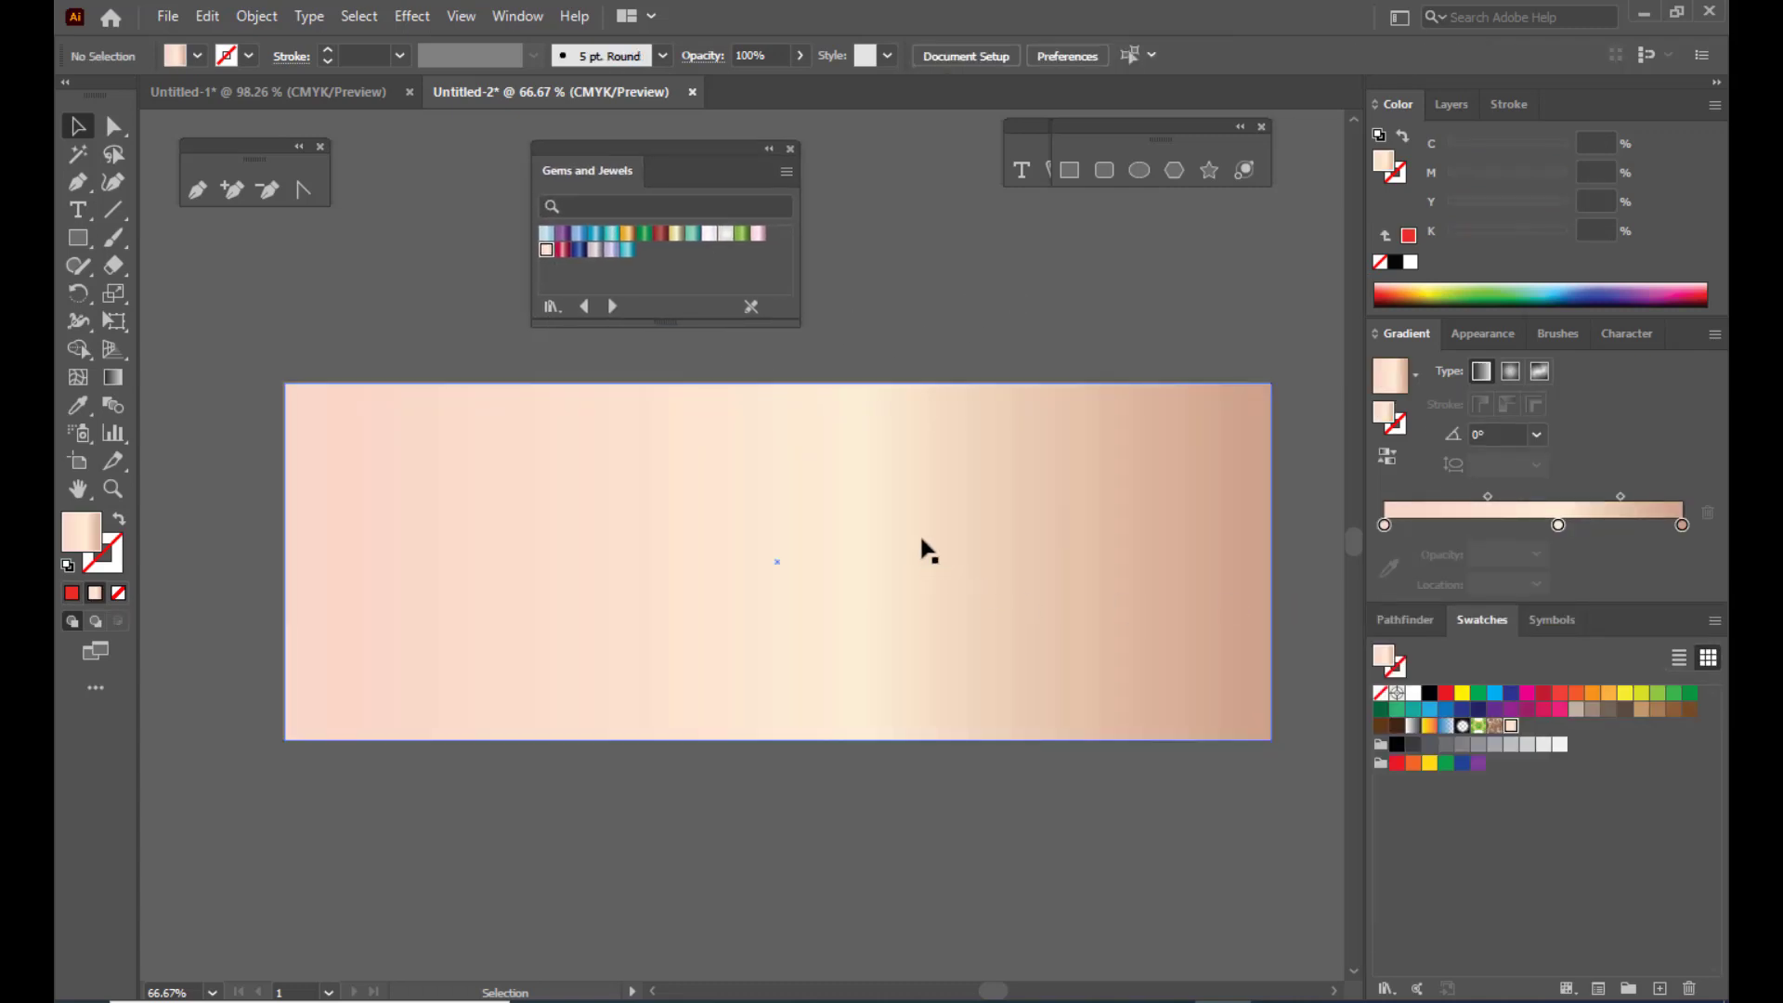
Step: Send the gradient rectangle to the back, behind the logo and company text, and deselect it
left_click(769, 454)
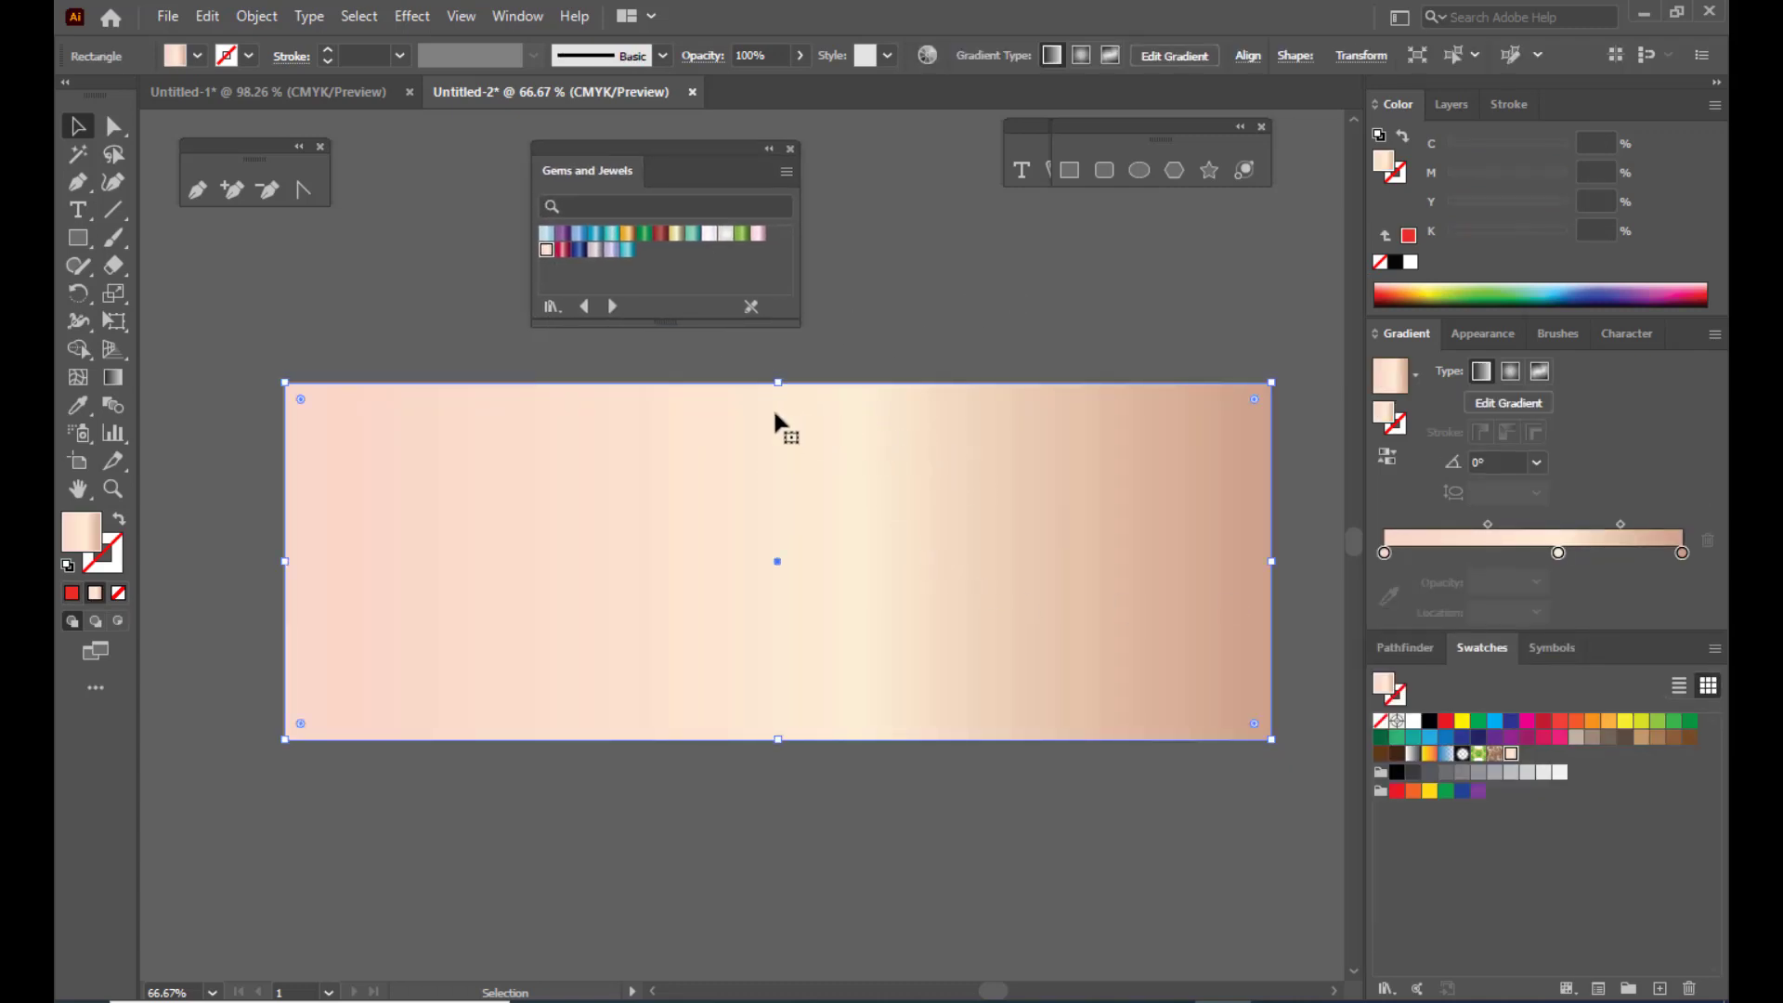
right_click(807, 421)
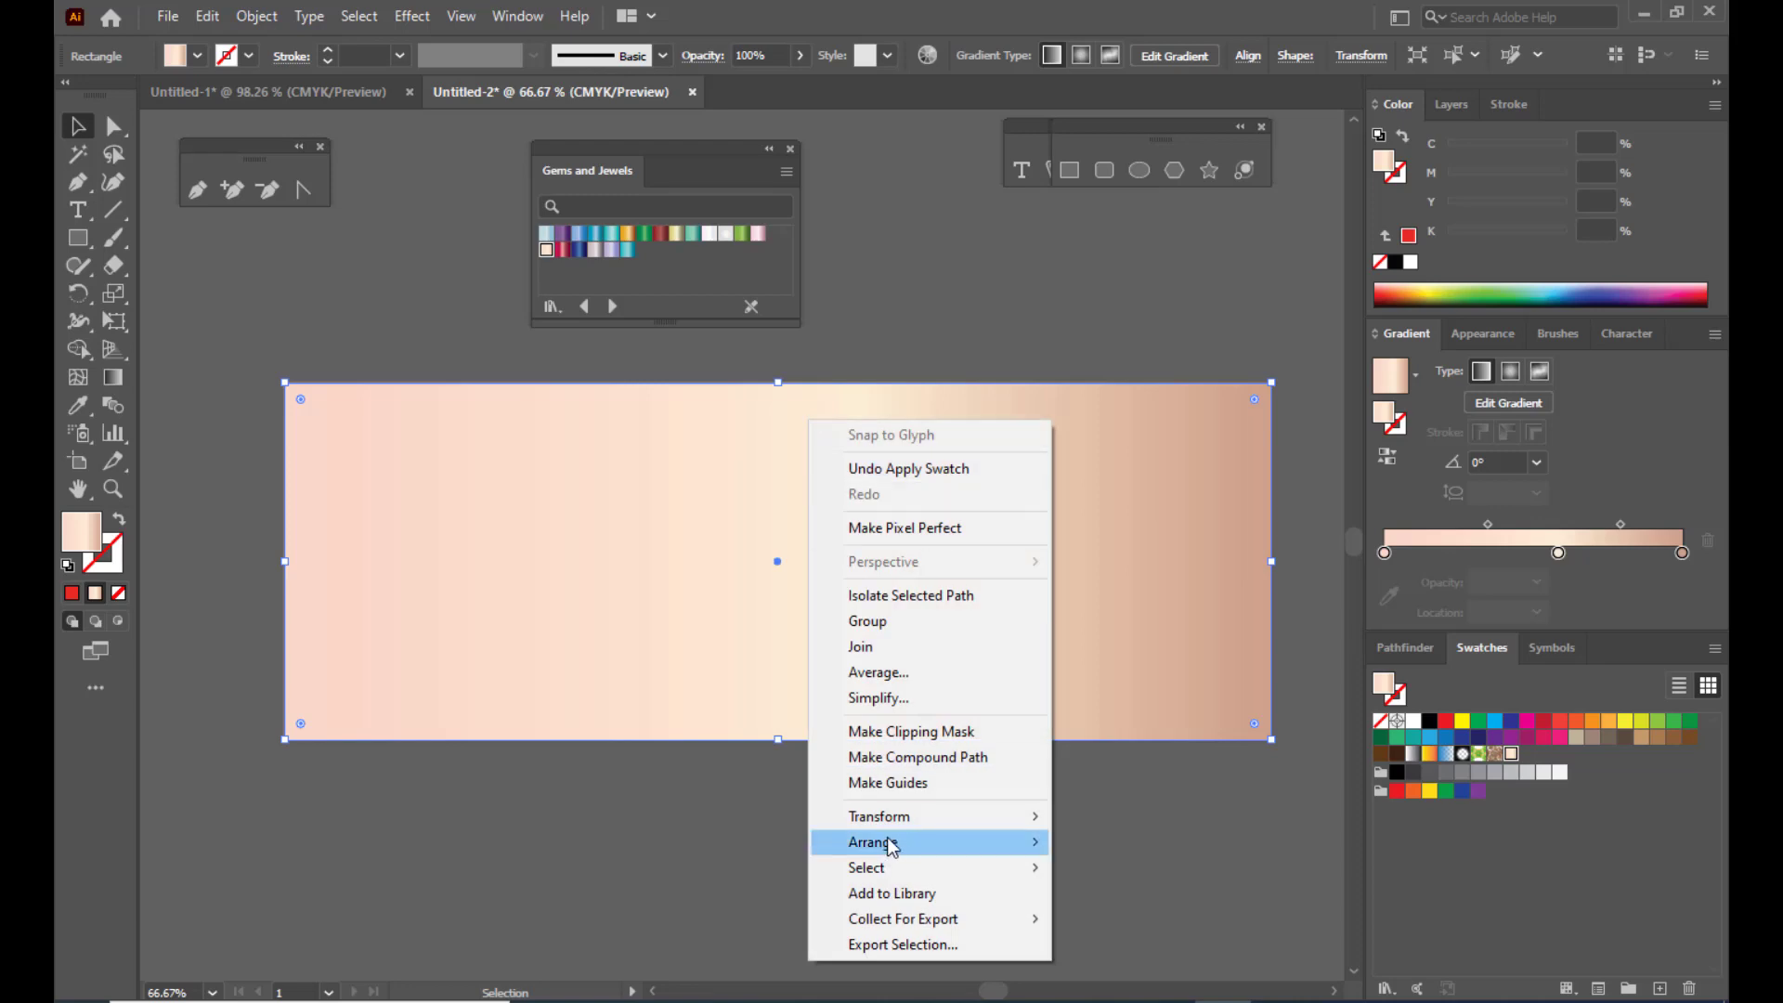
mouse_move(896, 847)
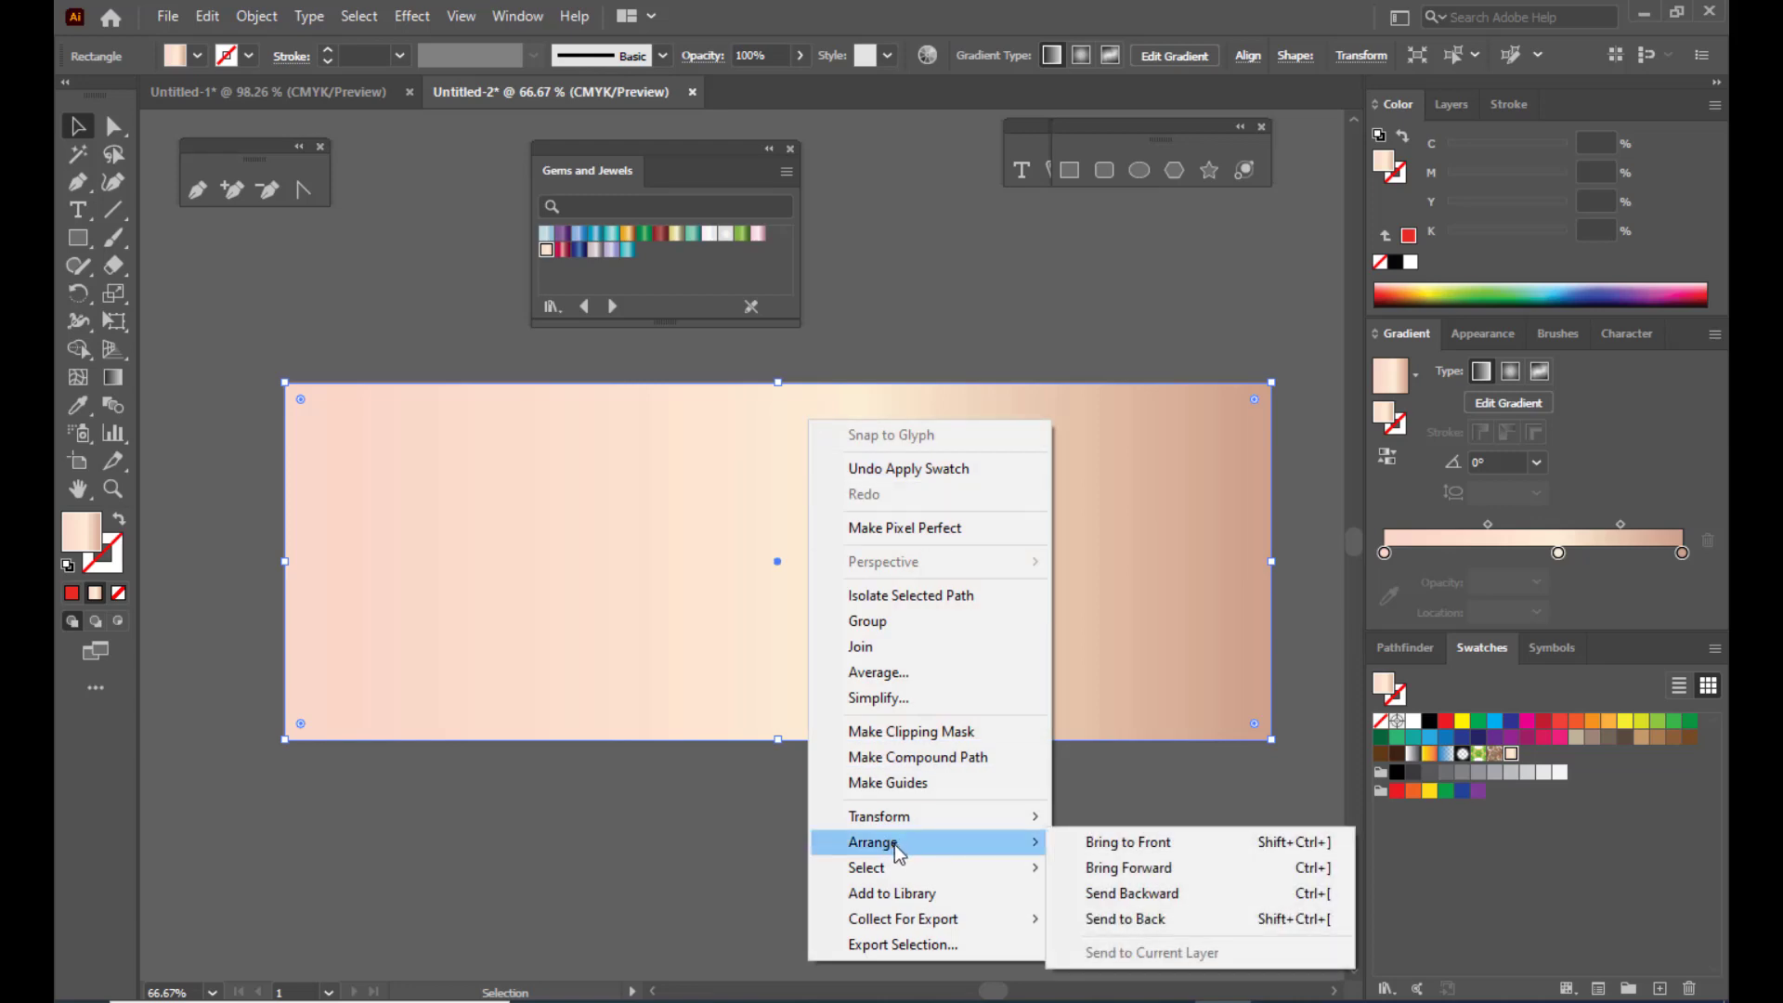
left_click(1163, 919)
left_click(911, 264)
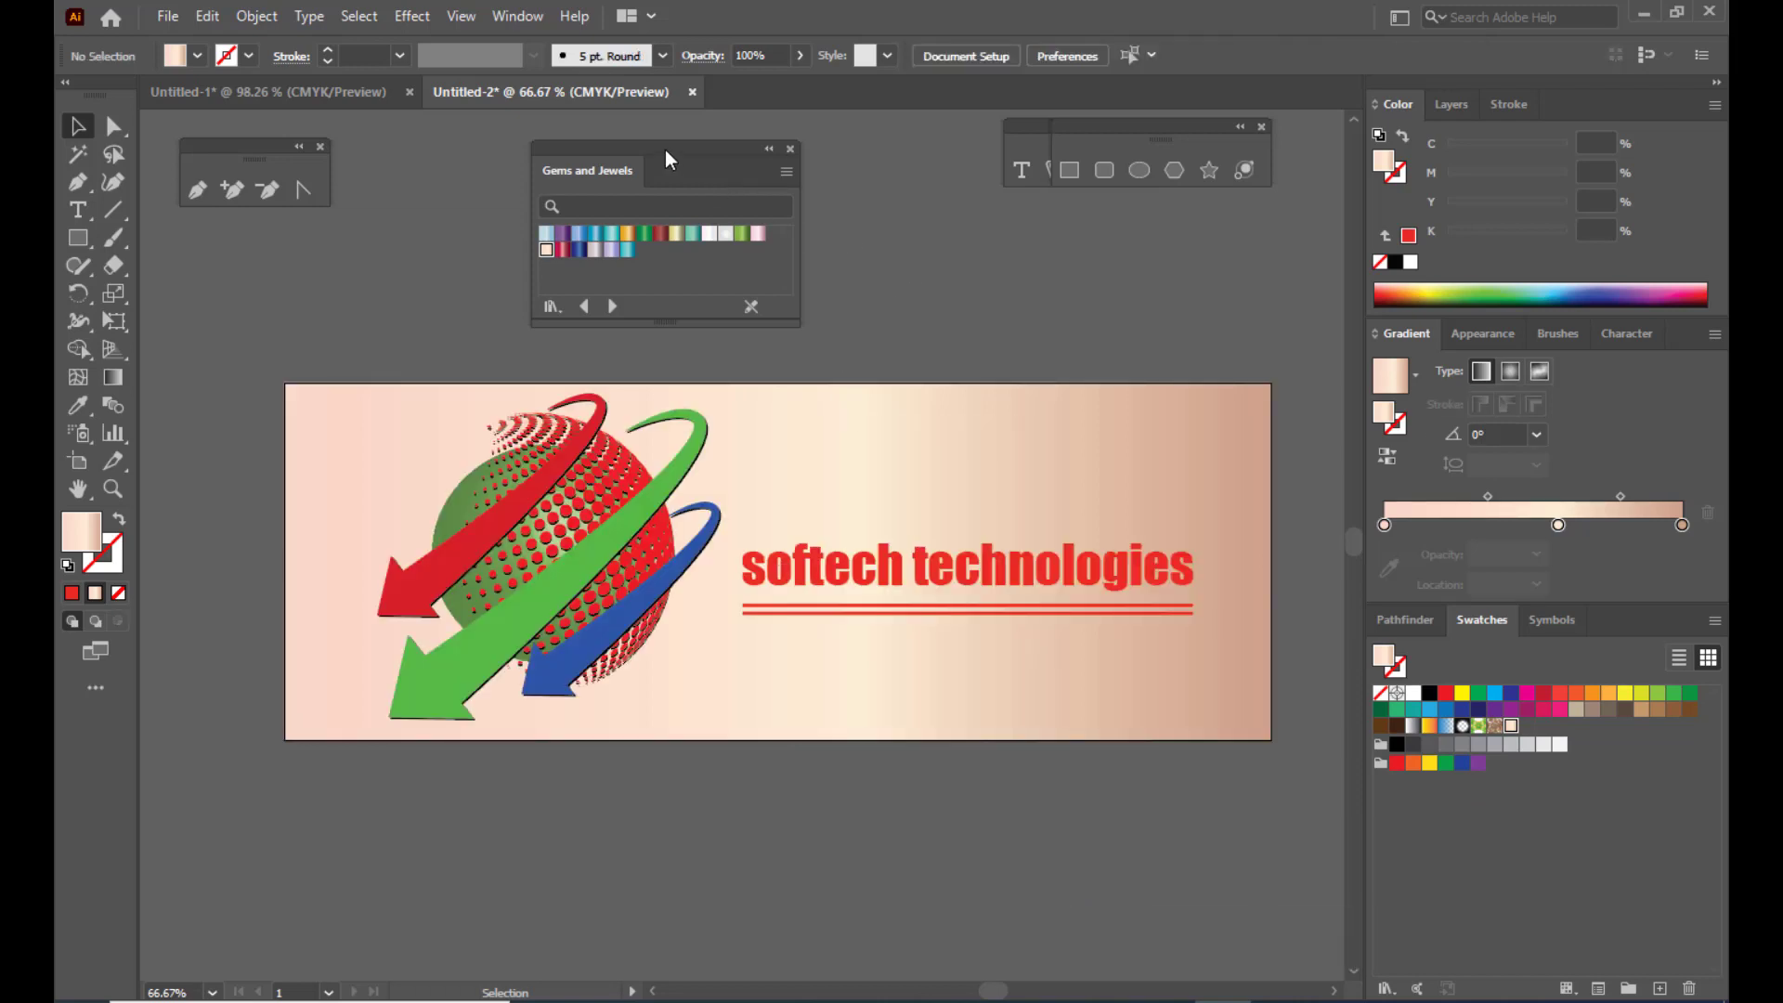
Step: Move the floating Gems and Jewels swatch library away from the space above the logo, beside the shape tools
left_click_drag(665, 149, 698, 130)
left_click(547, 576)
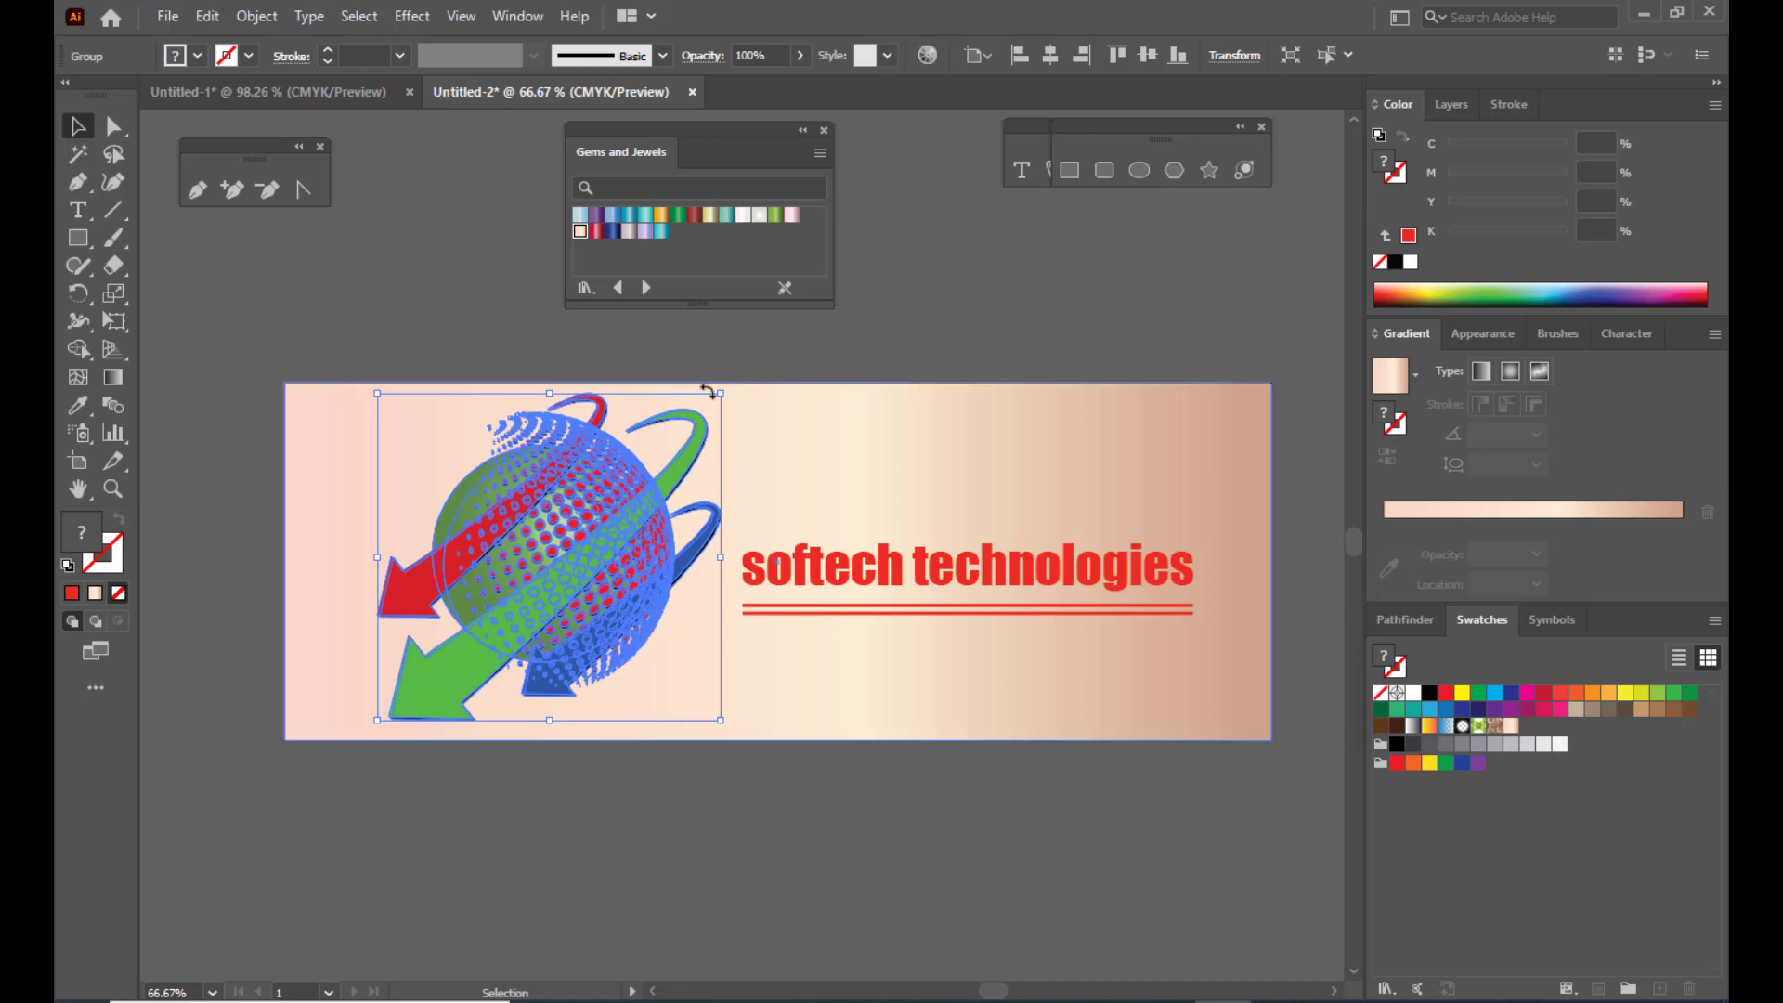
left_click(738, 360)
left_click_drag(687, 152, 904, 148)
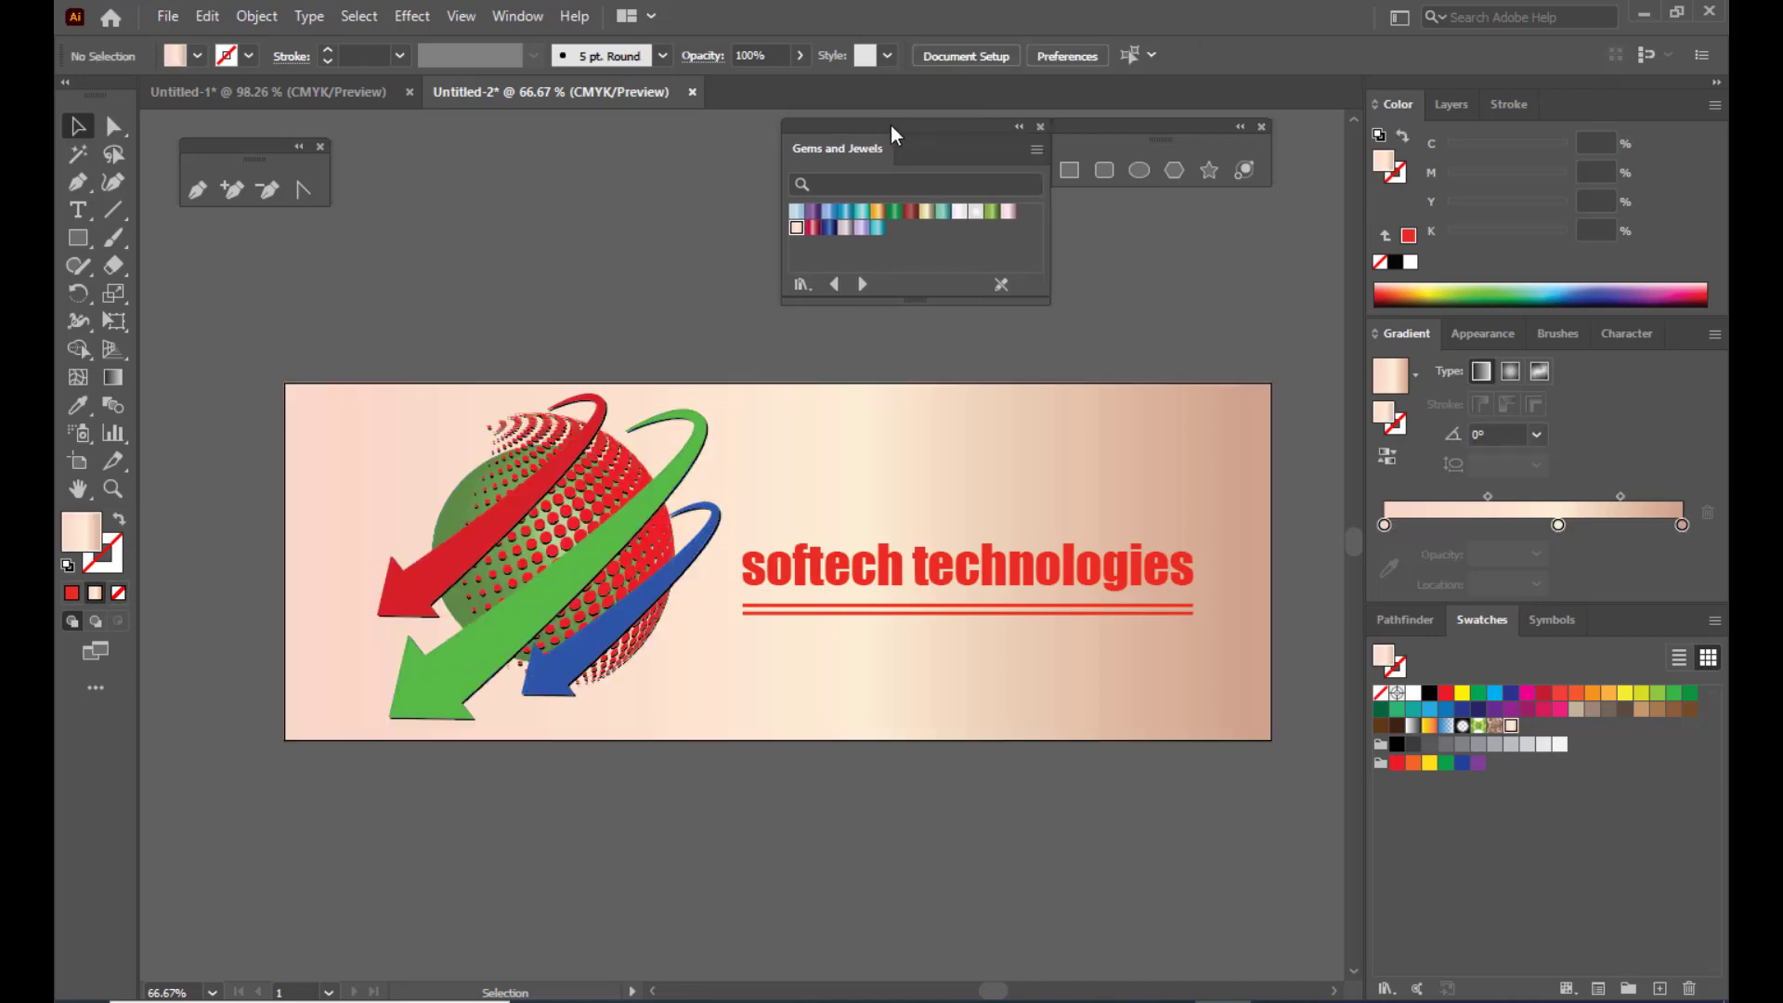
left_click(669, 530)
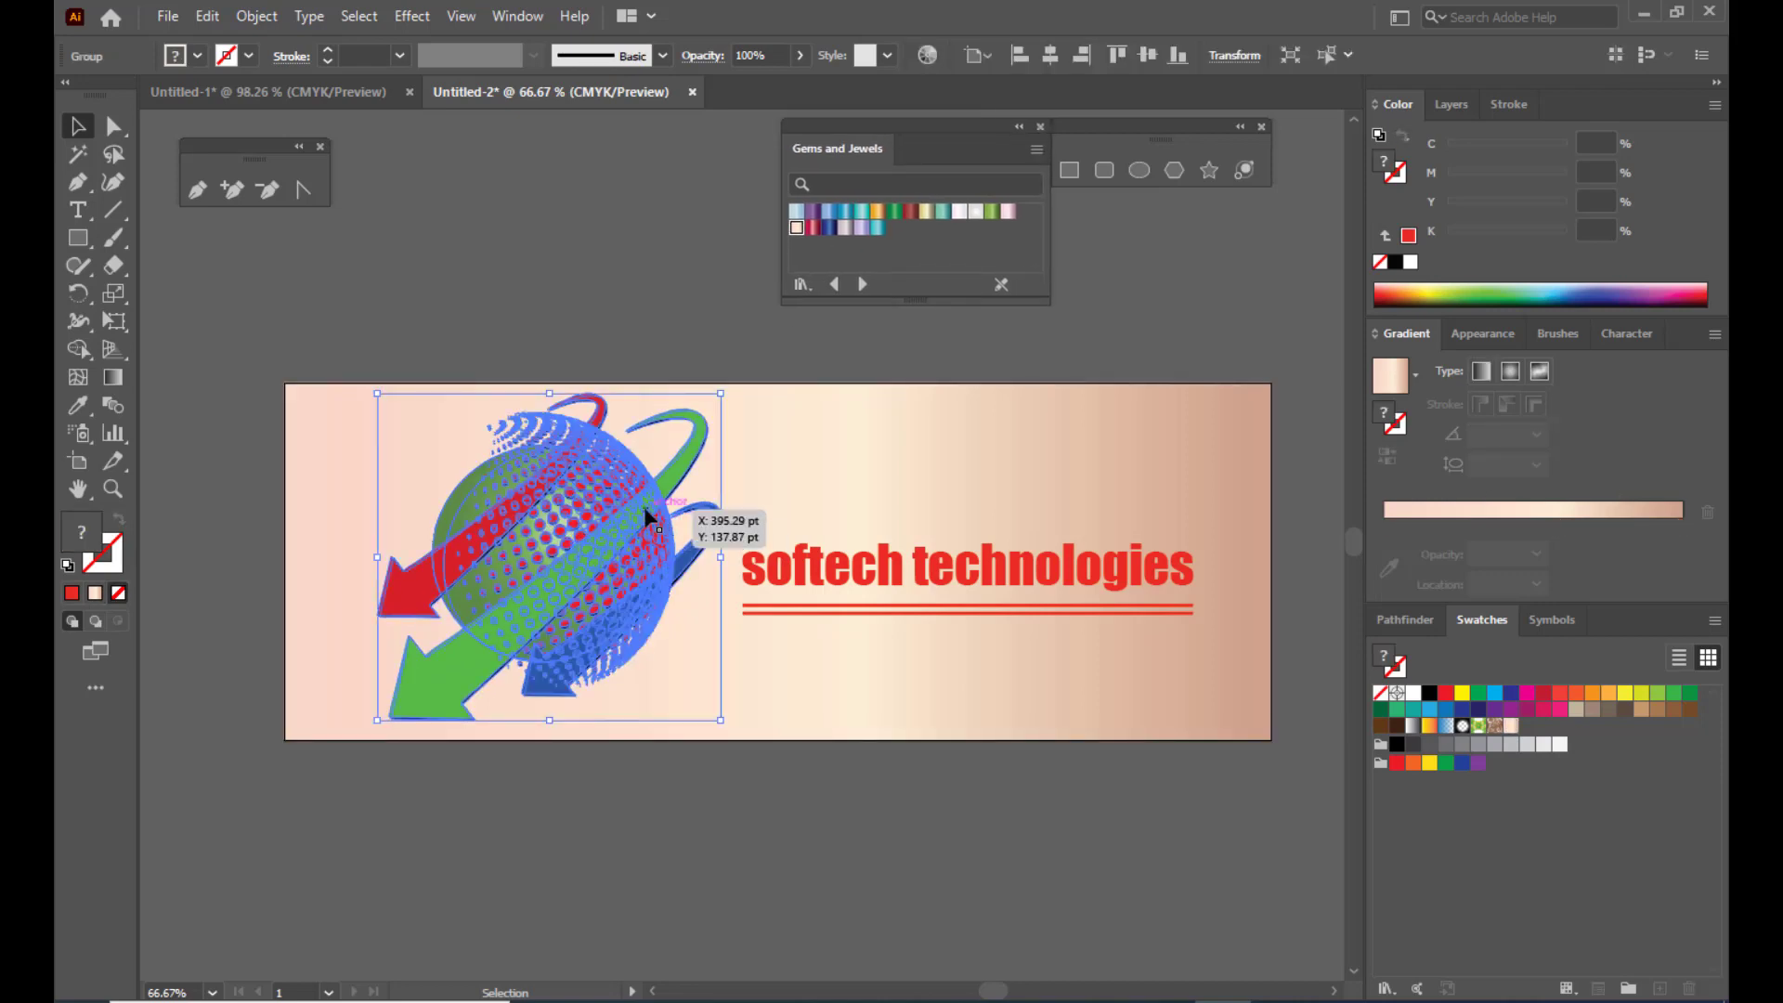
left_click_drag(840, 121, 932, 122)
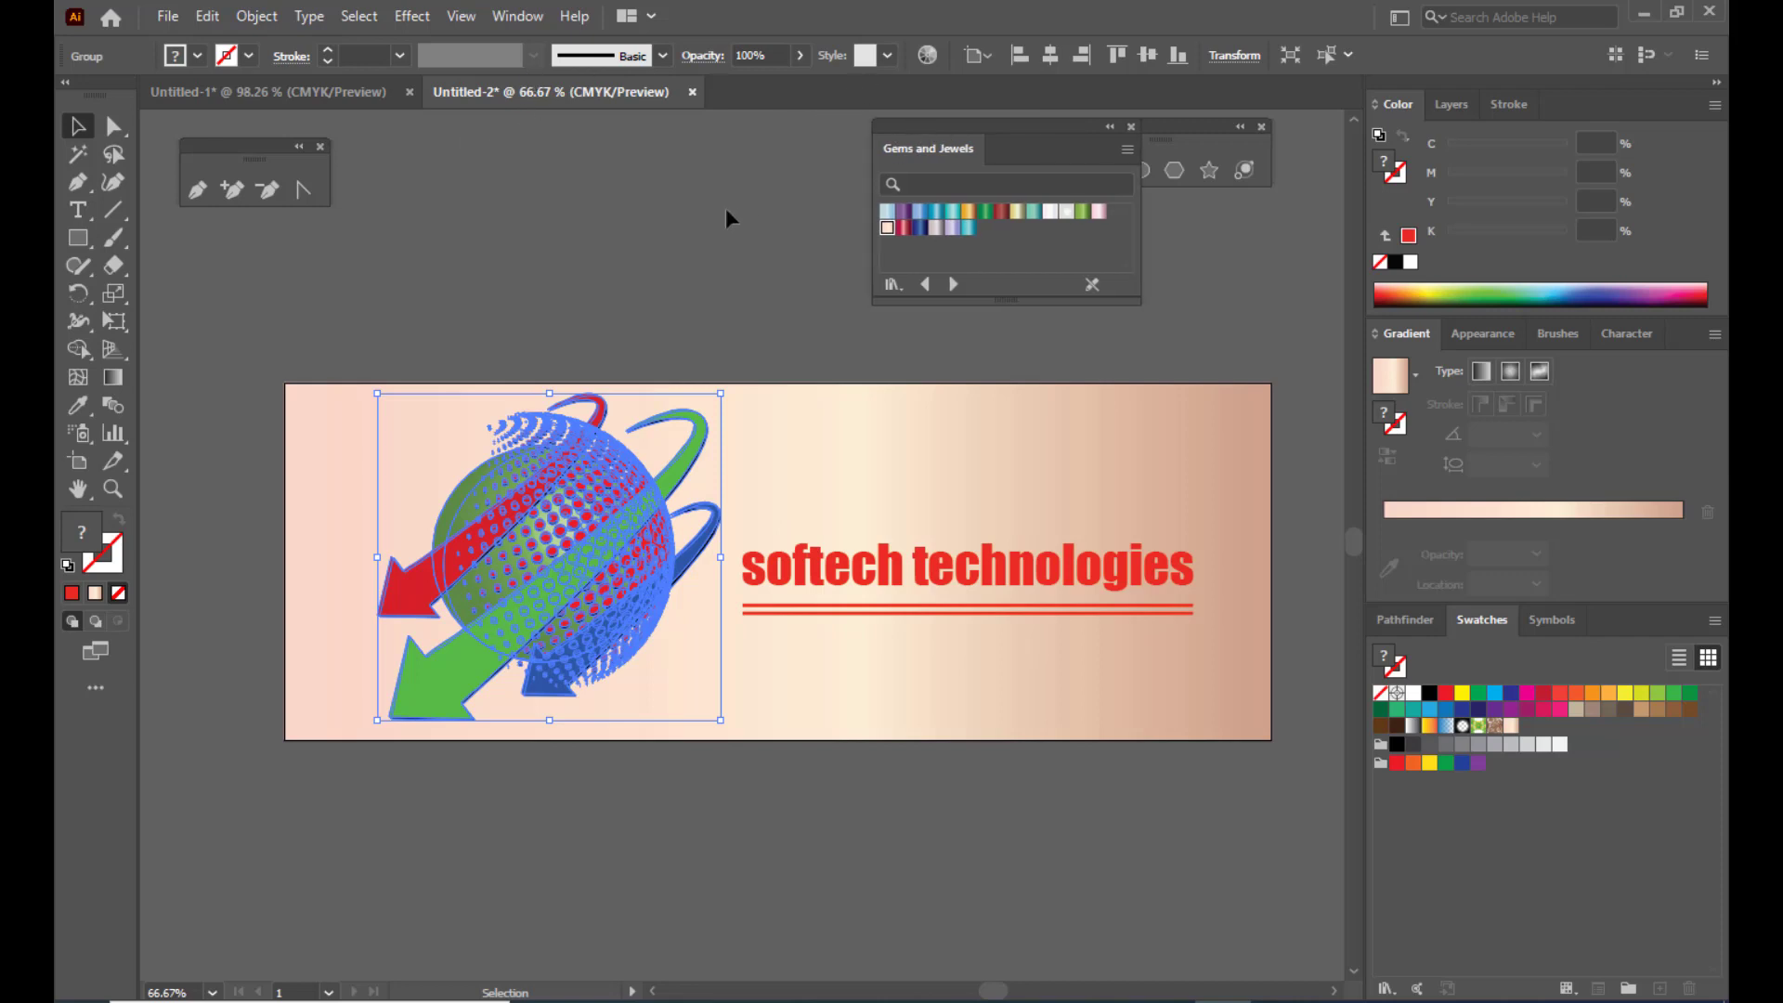
left_click_drag(923, 136, 951, 124)
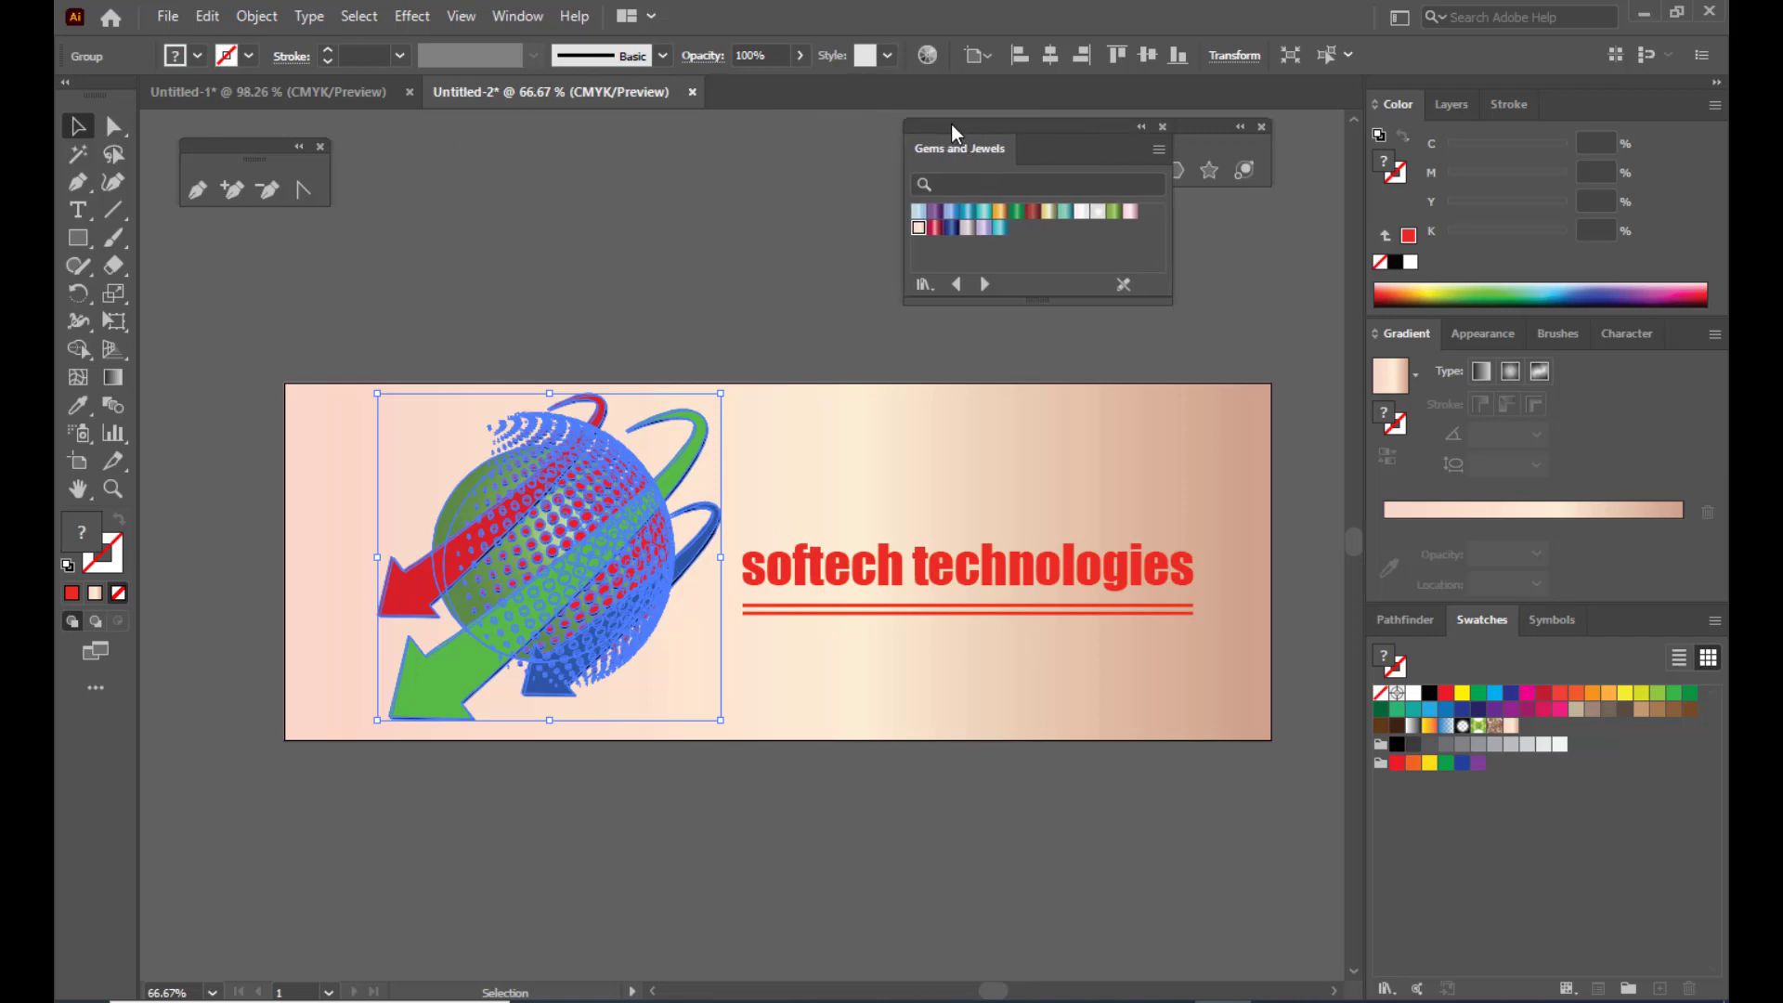
left_click(631, 264)
Step: Apply a Multiply drop shadow with 30% opacity, 7 pt X and Y offsets and 5 pt blur to the globe logo group and deselect it
left_click(576, 459)
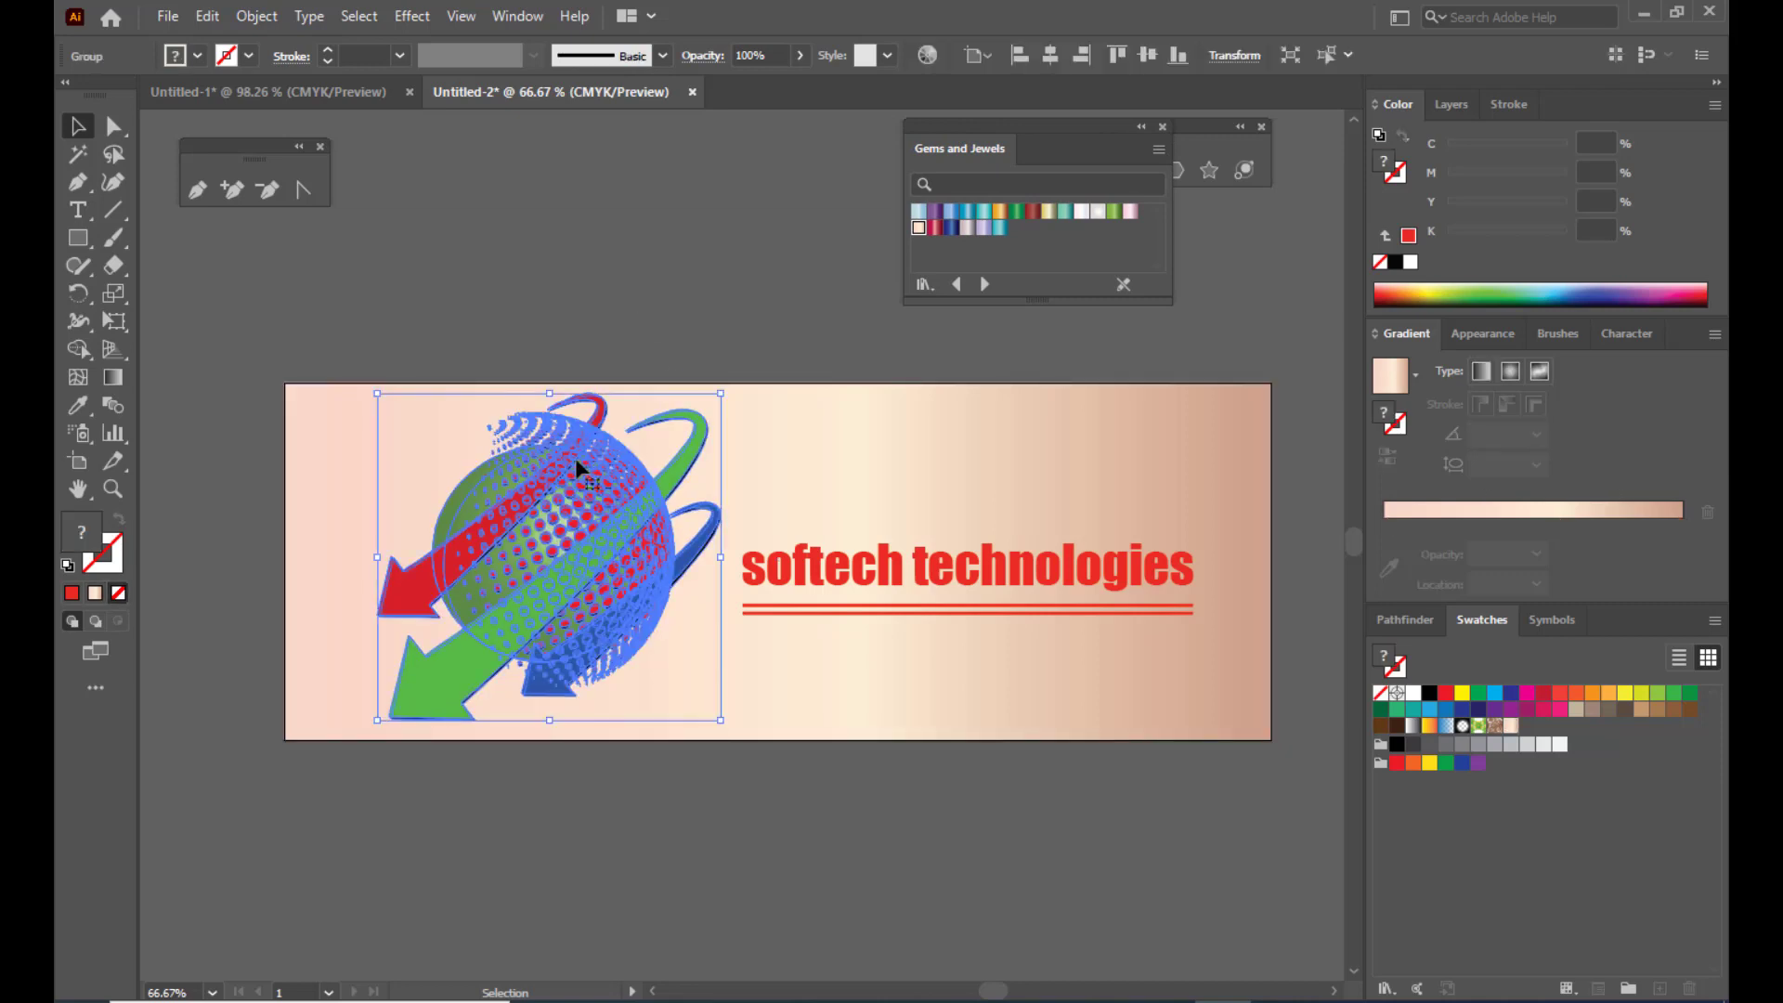
left_click(413, 16)
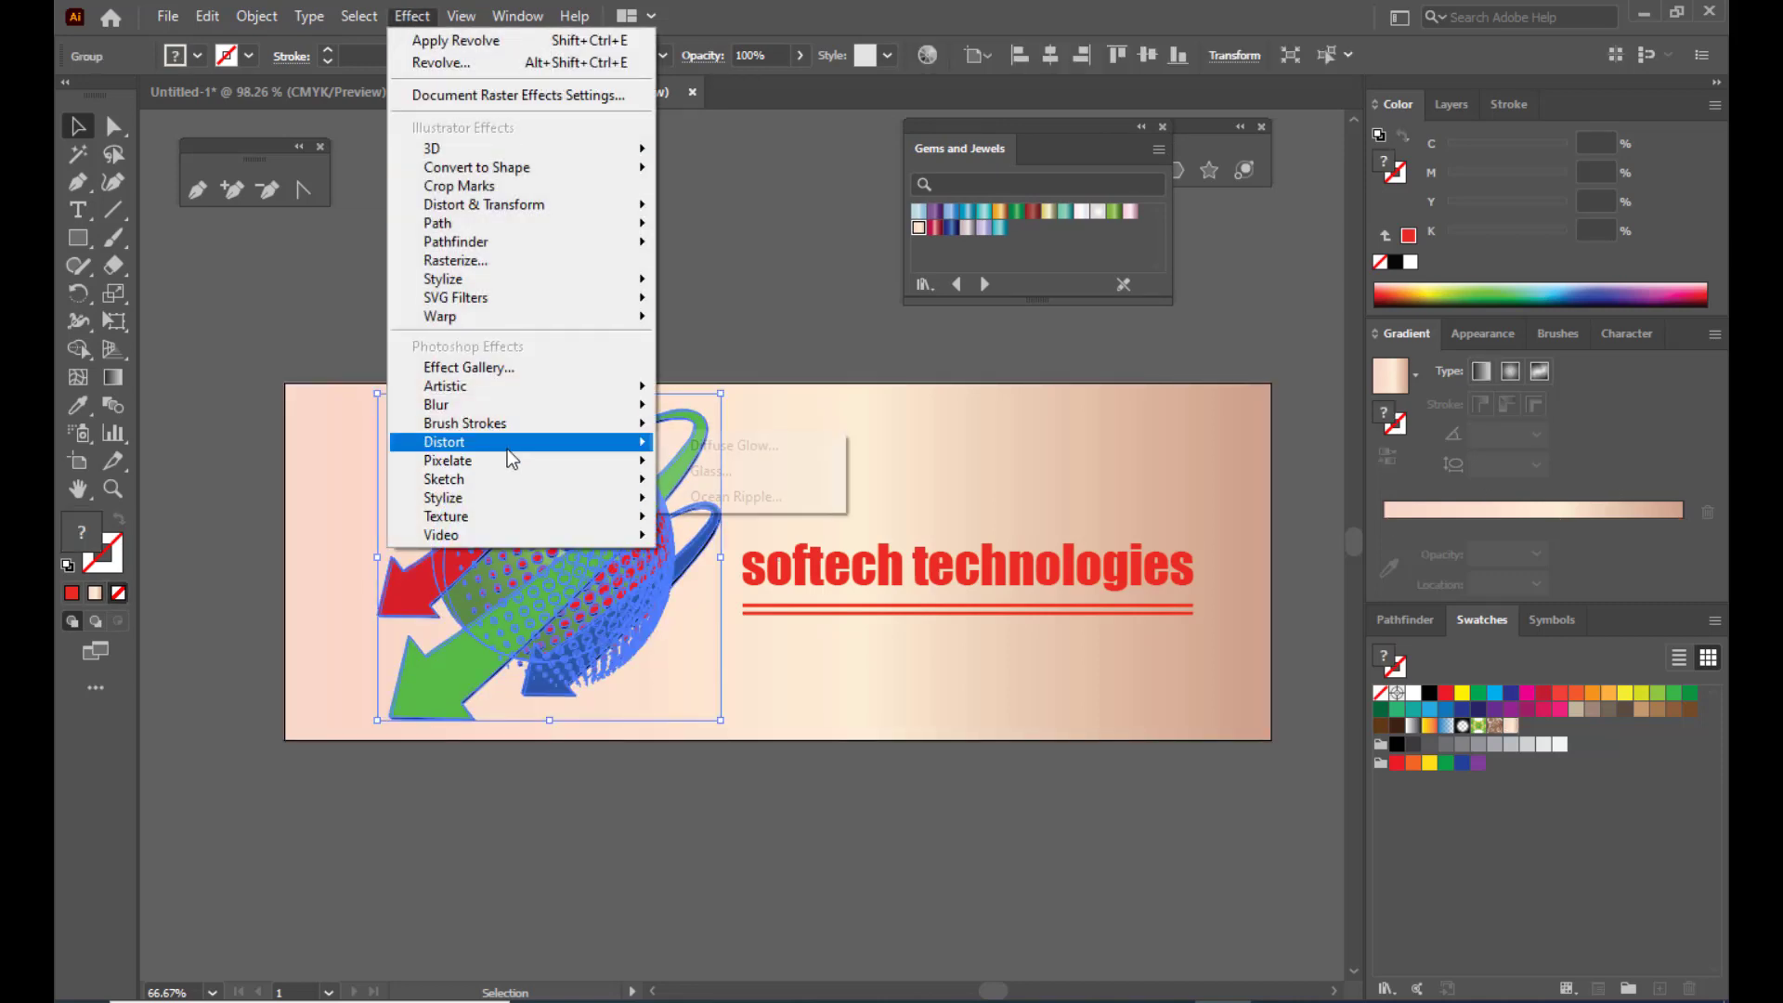
mouse_move(599, 288)
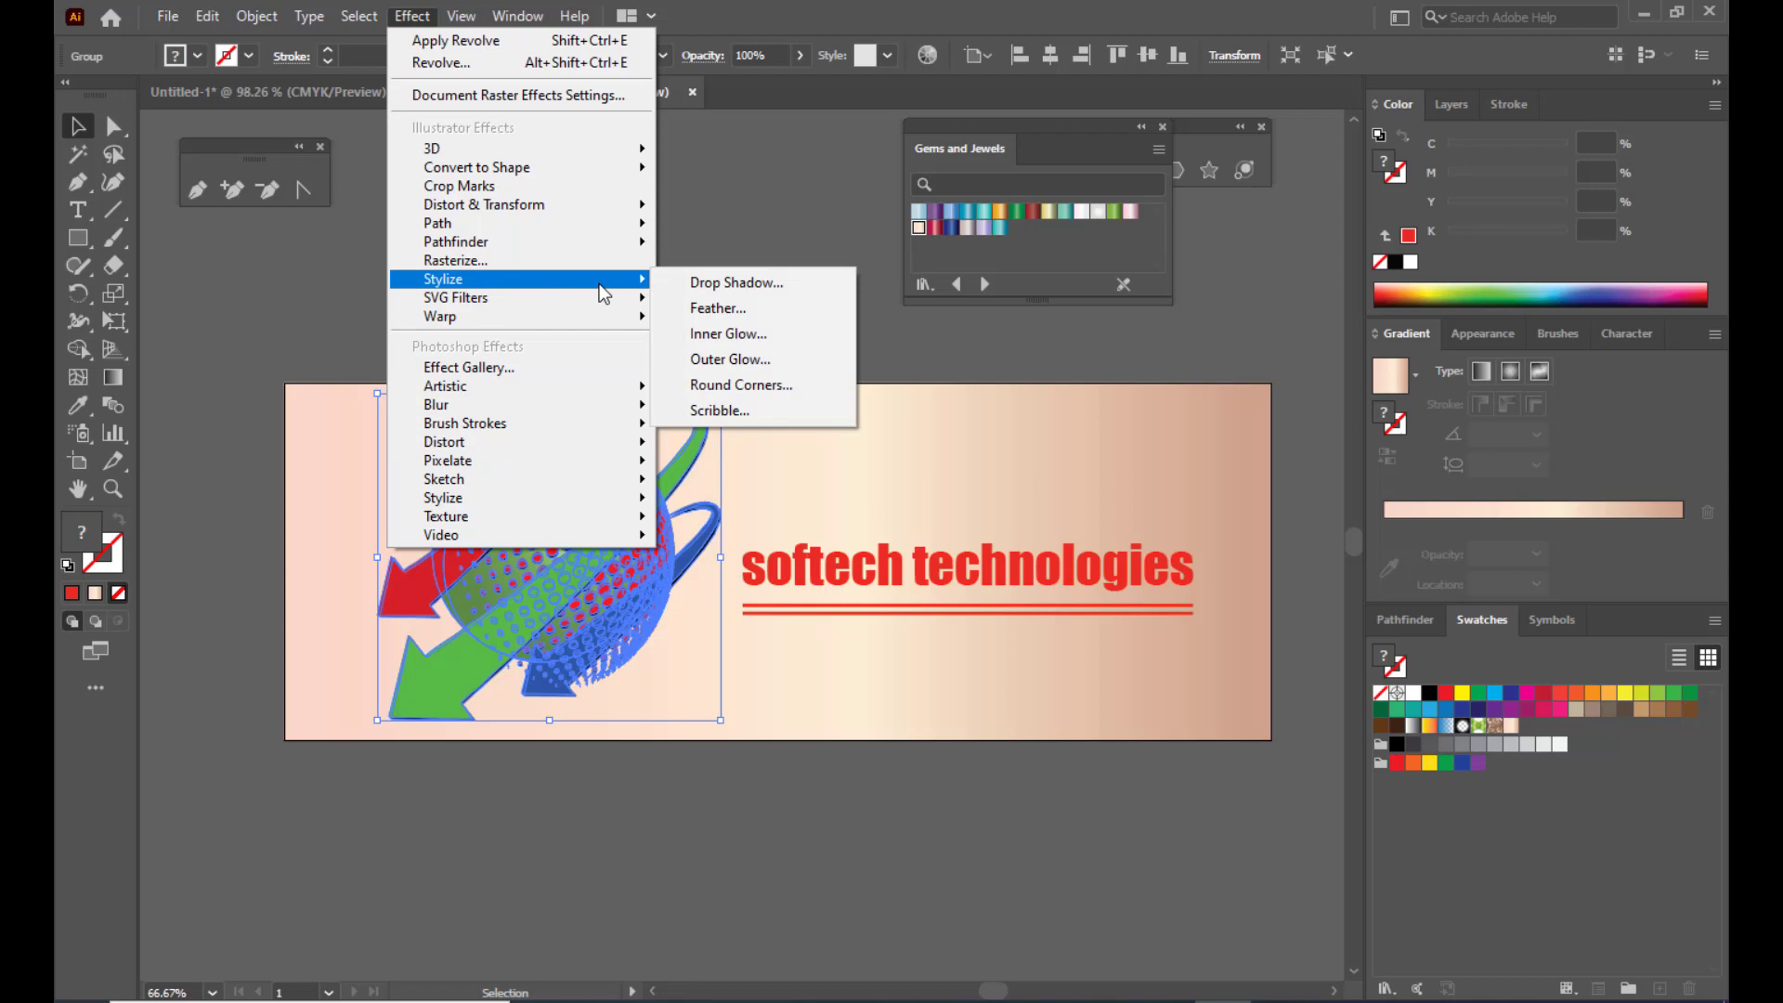
left_click(752, 281)
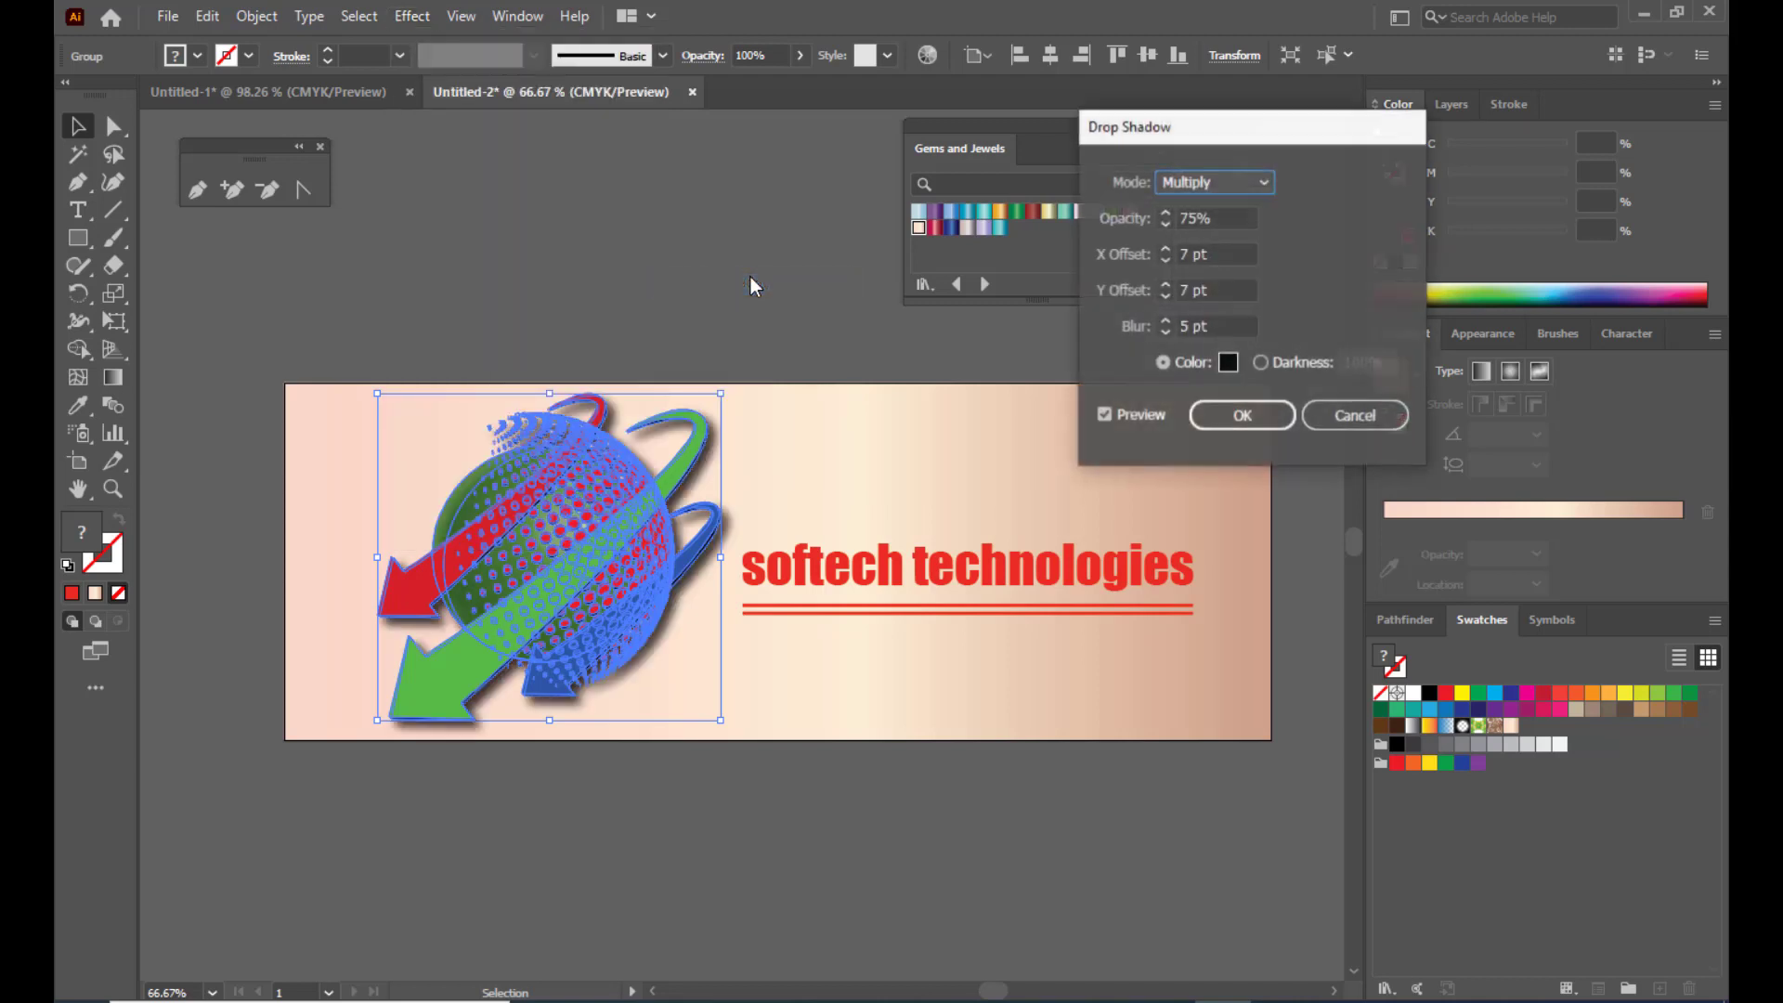
left_click_drag(1172, 145, 1118, 146)
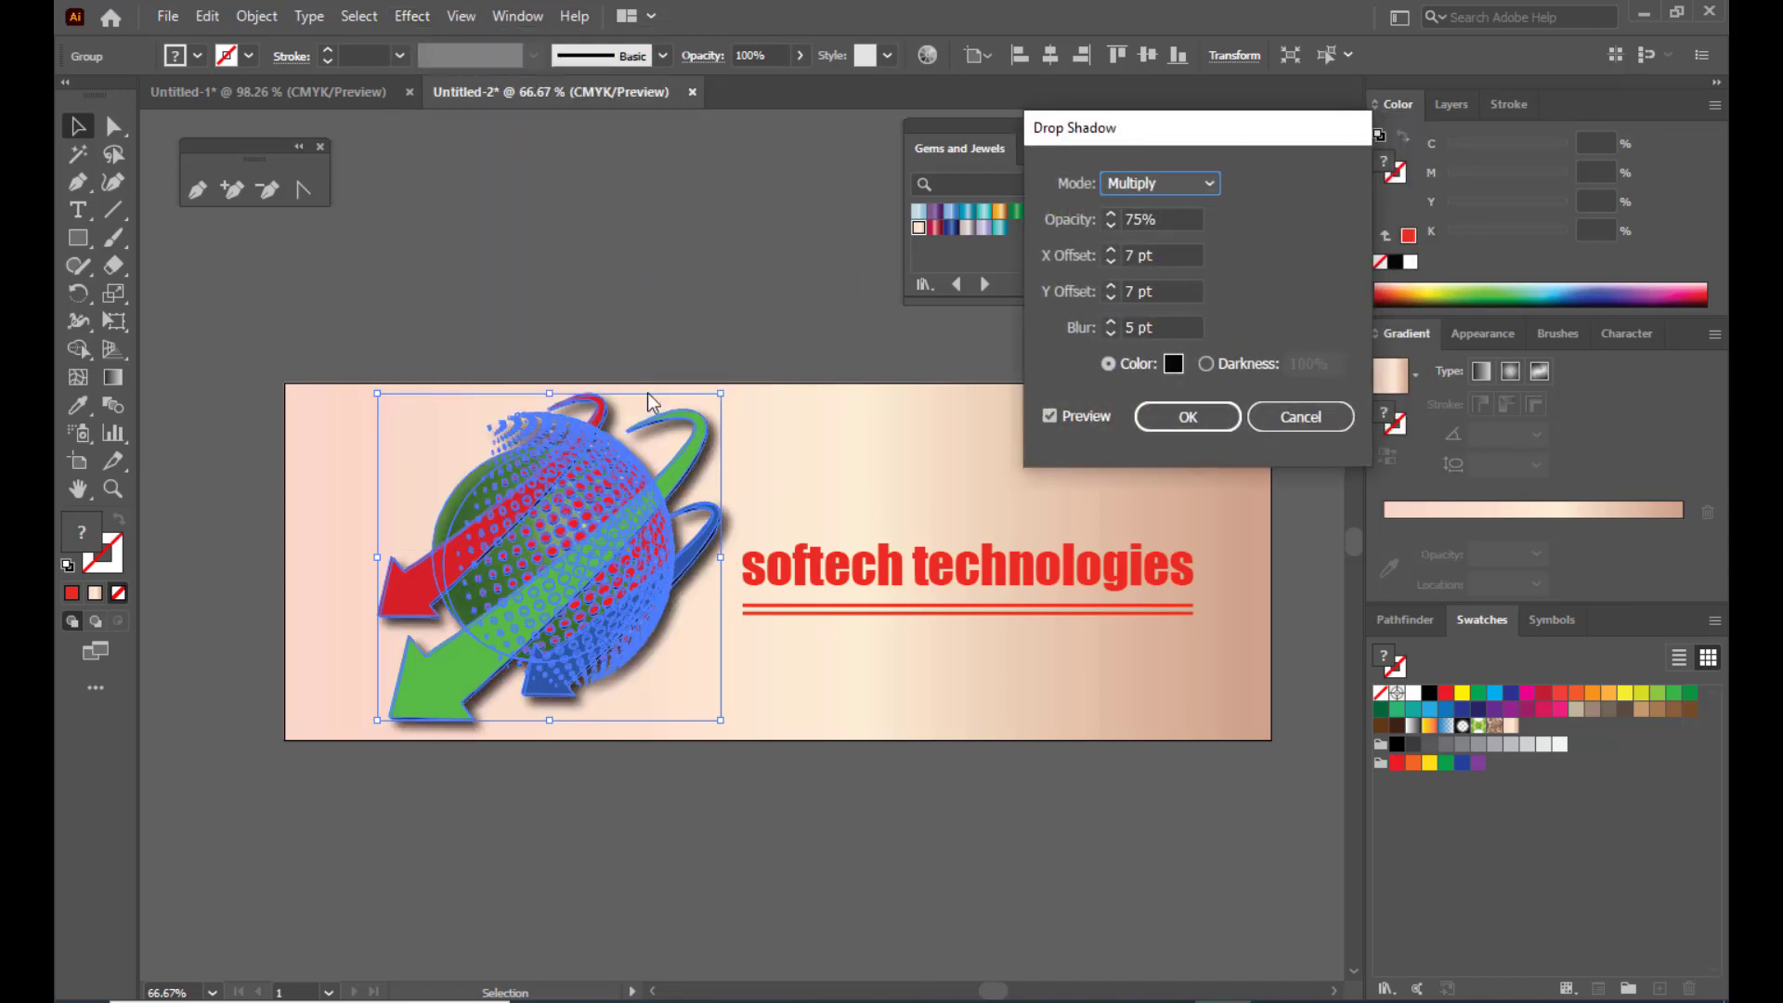
key("Tab")
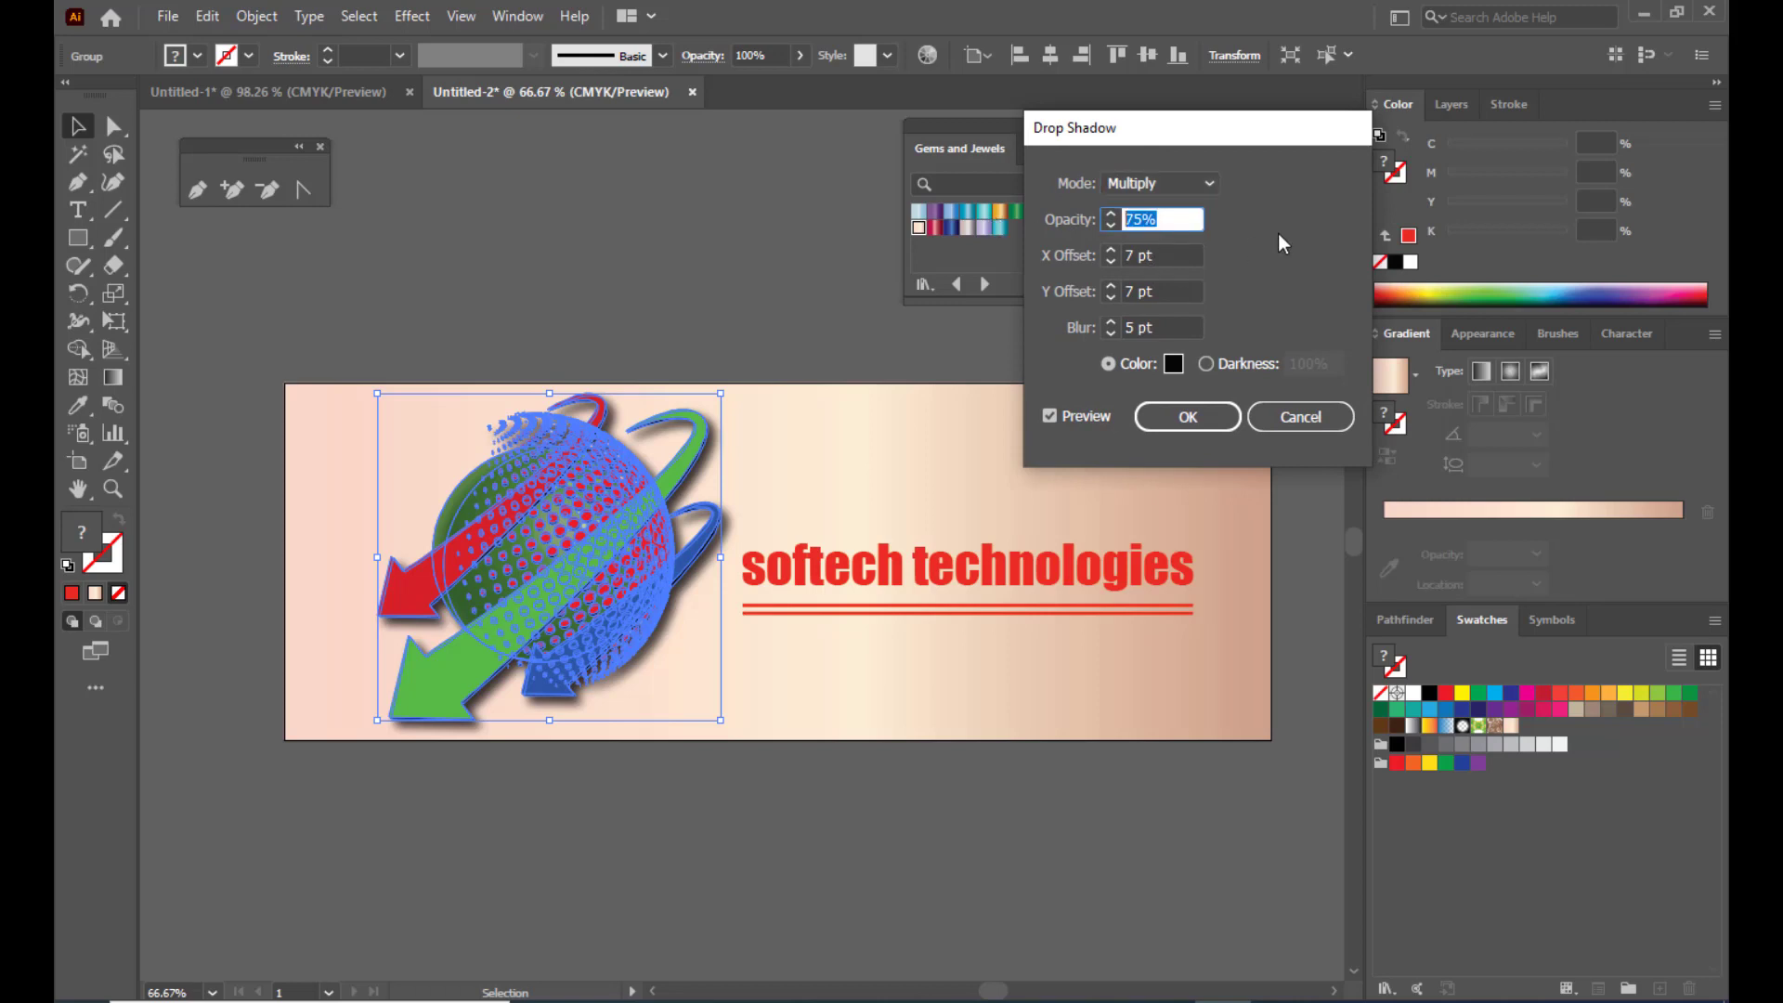
type("30")
left_click(1169, 253)
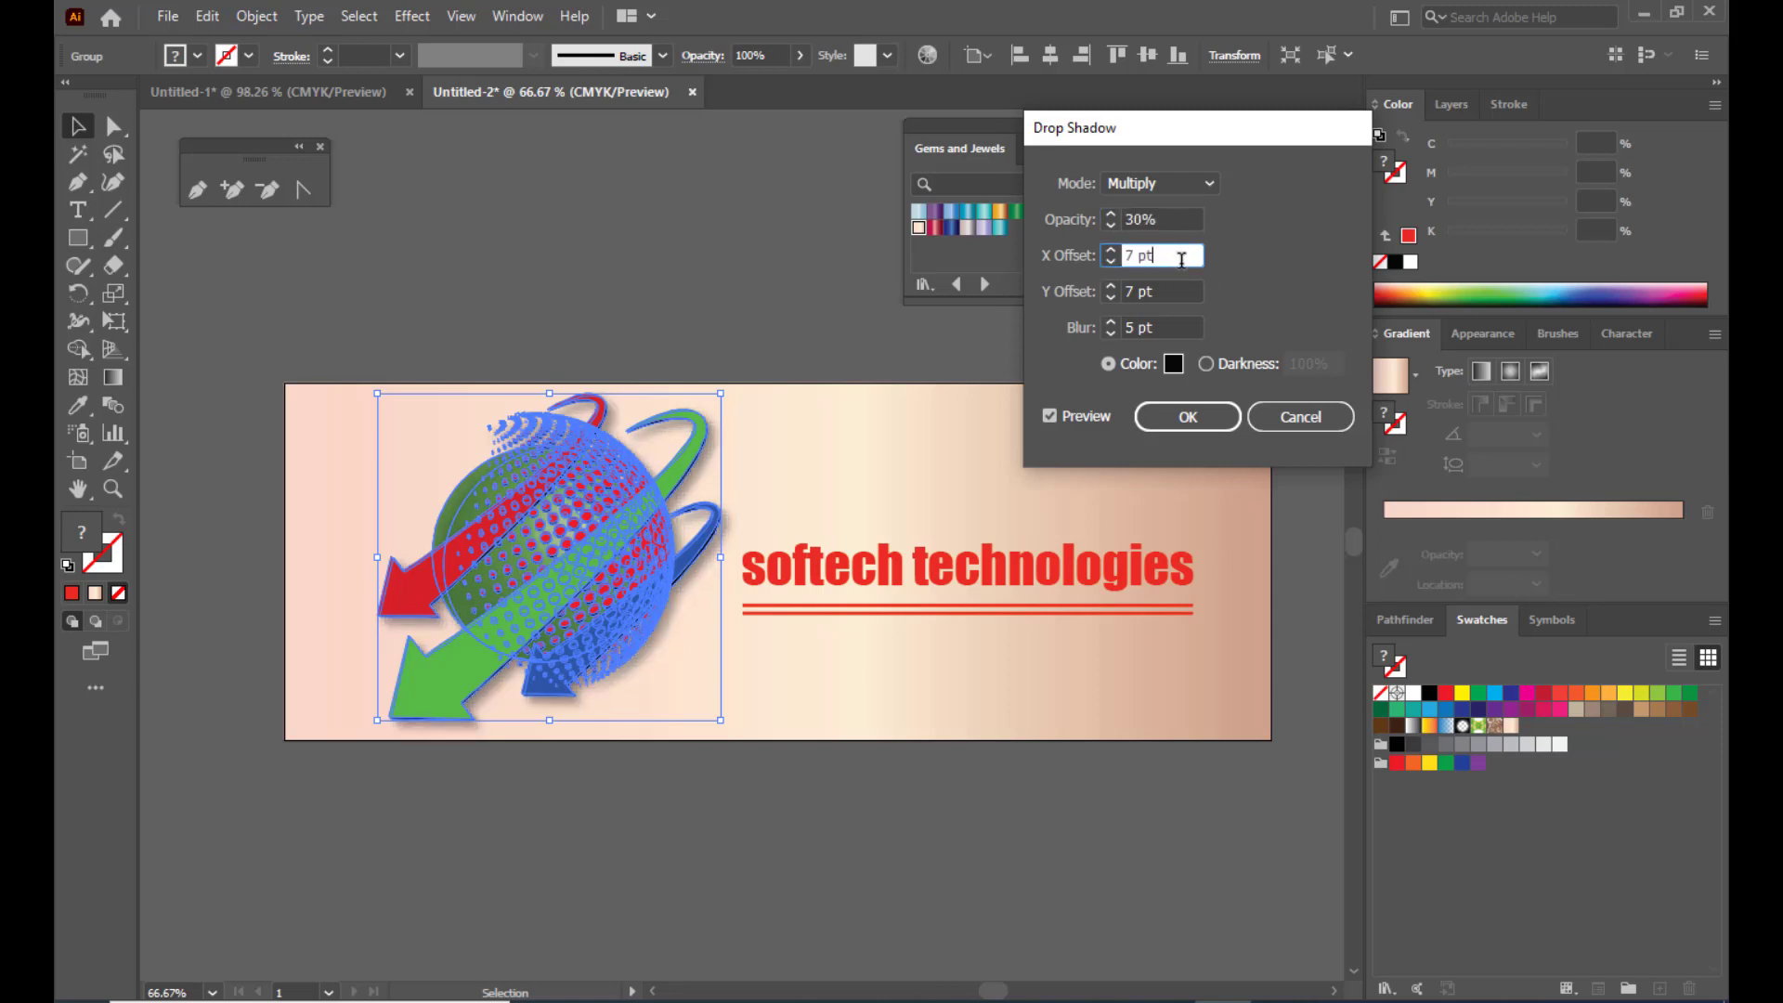
left_click(1189, 417)
left_click(654, 285)
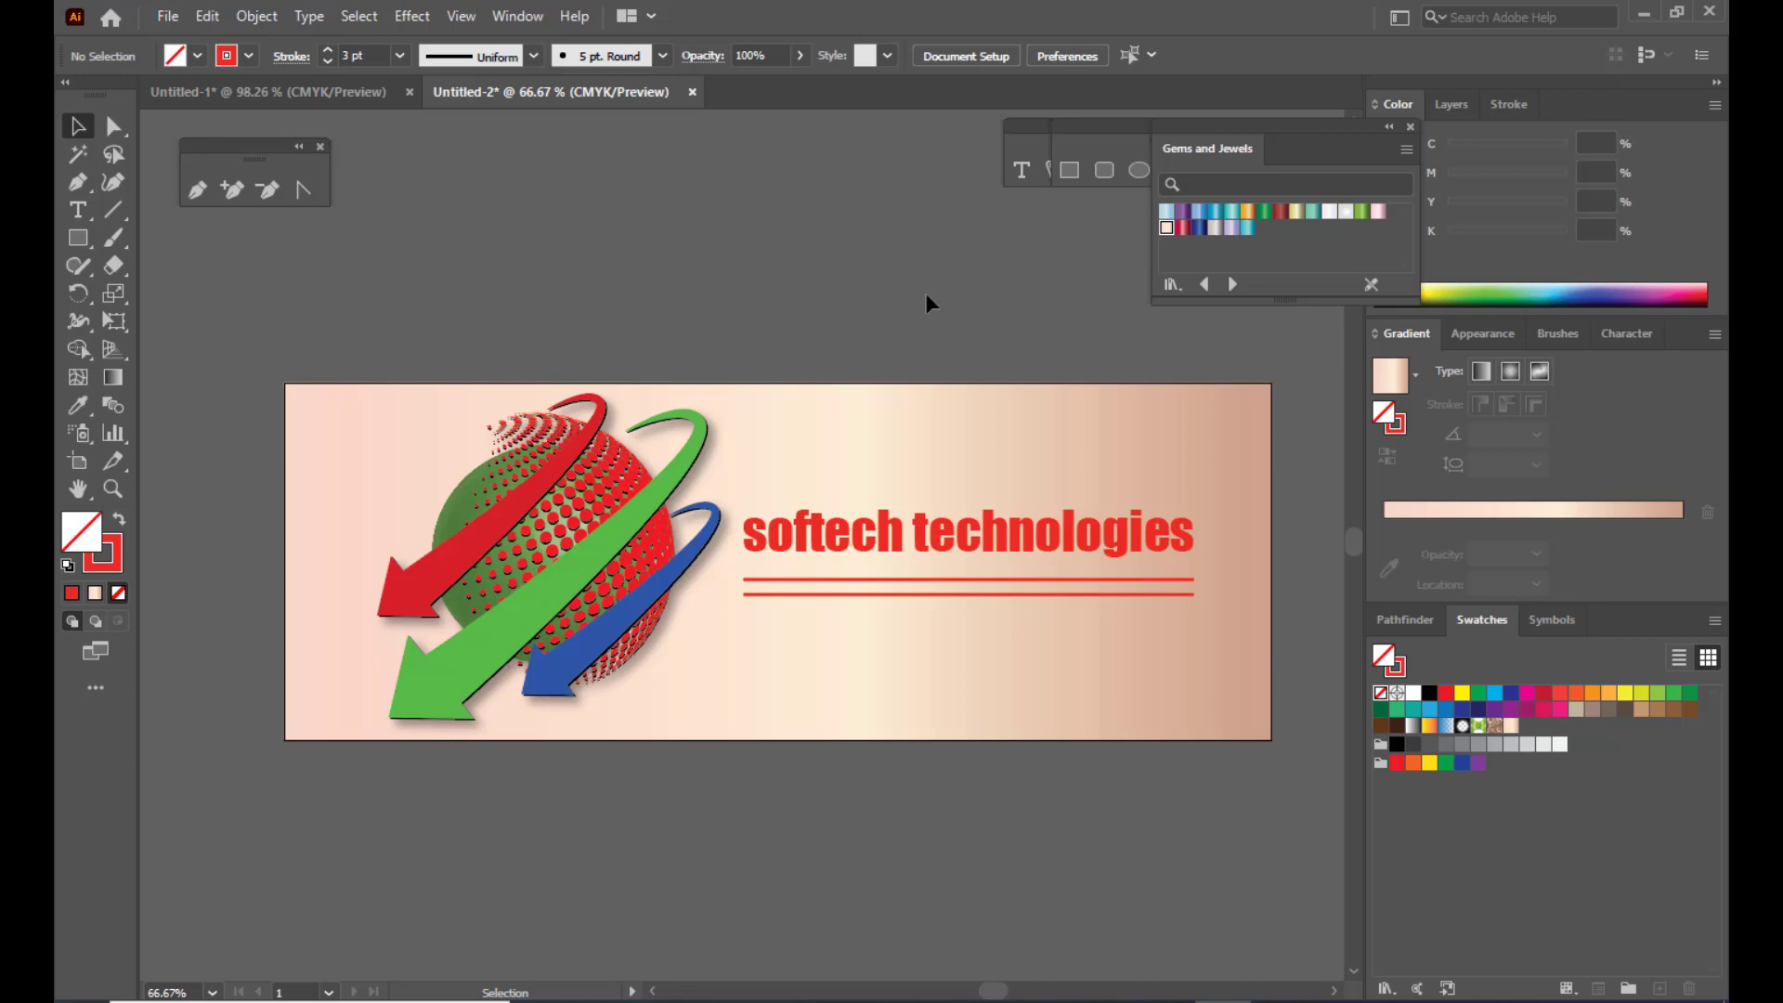
Step: Export the artwork to the Desktop as an SVG file named softwarelogo, keeping the default SVG options
left_click_drag(1217, 131, 1259, 132)
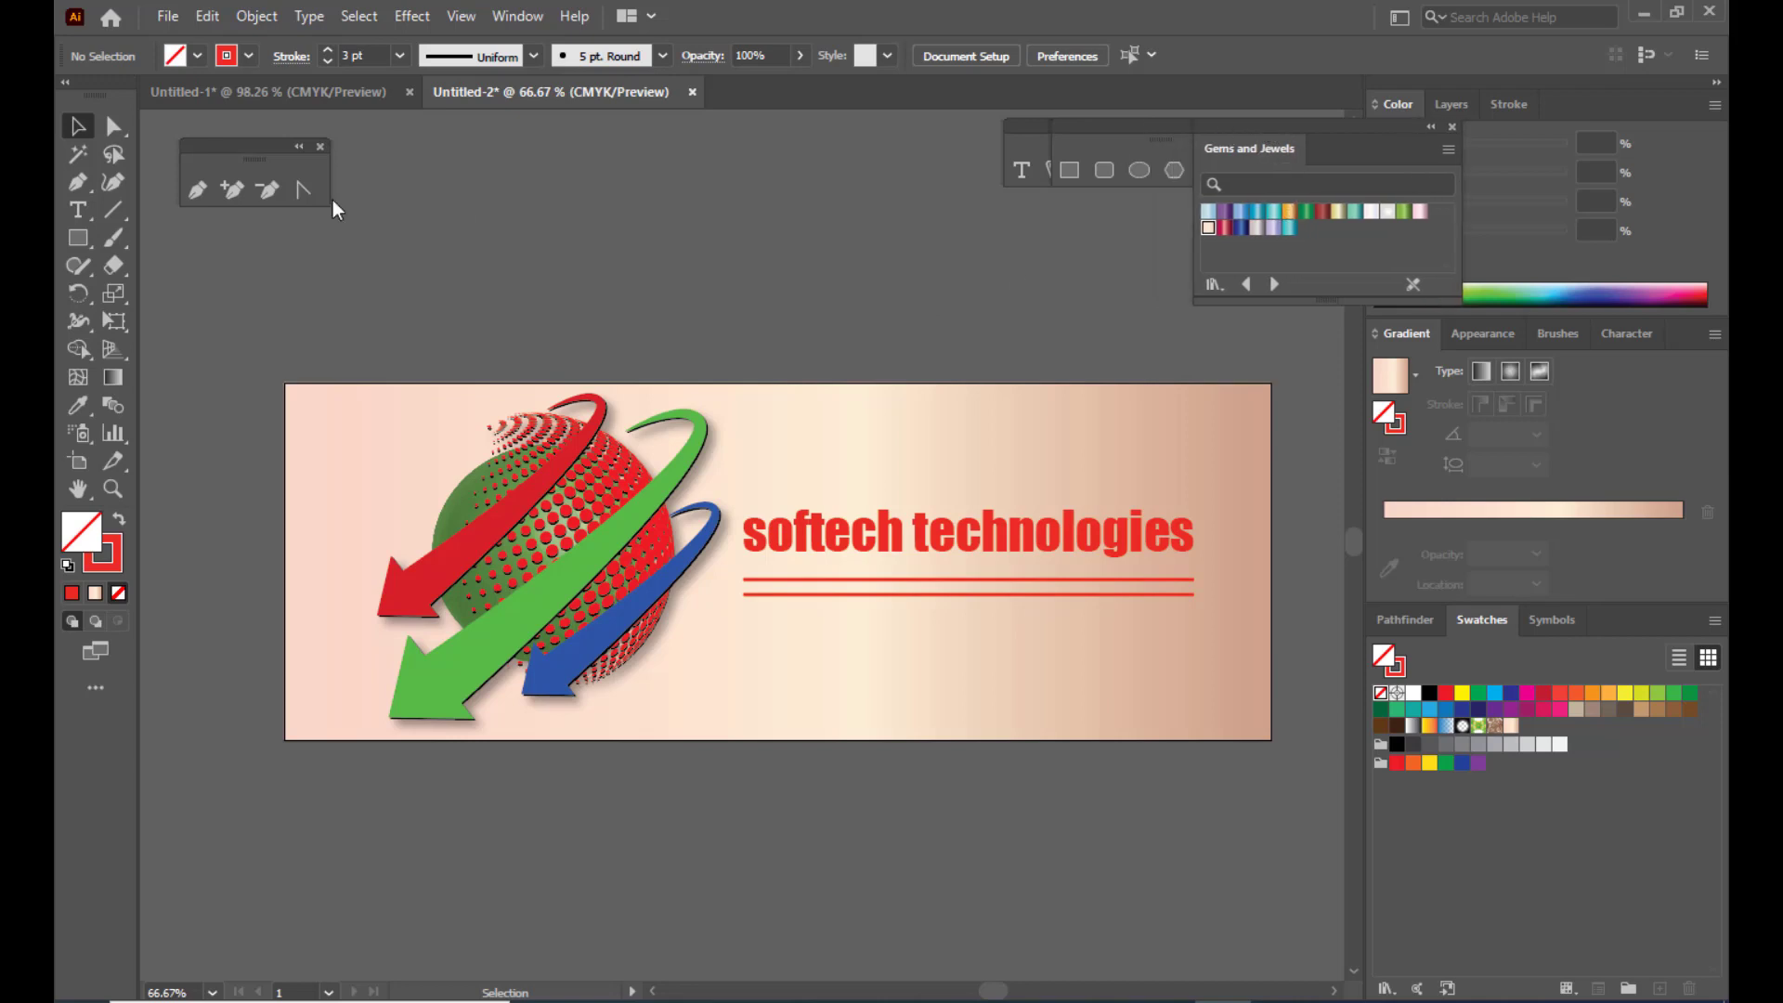
left_click(167, 16)
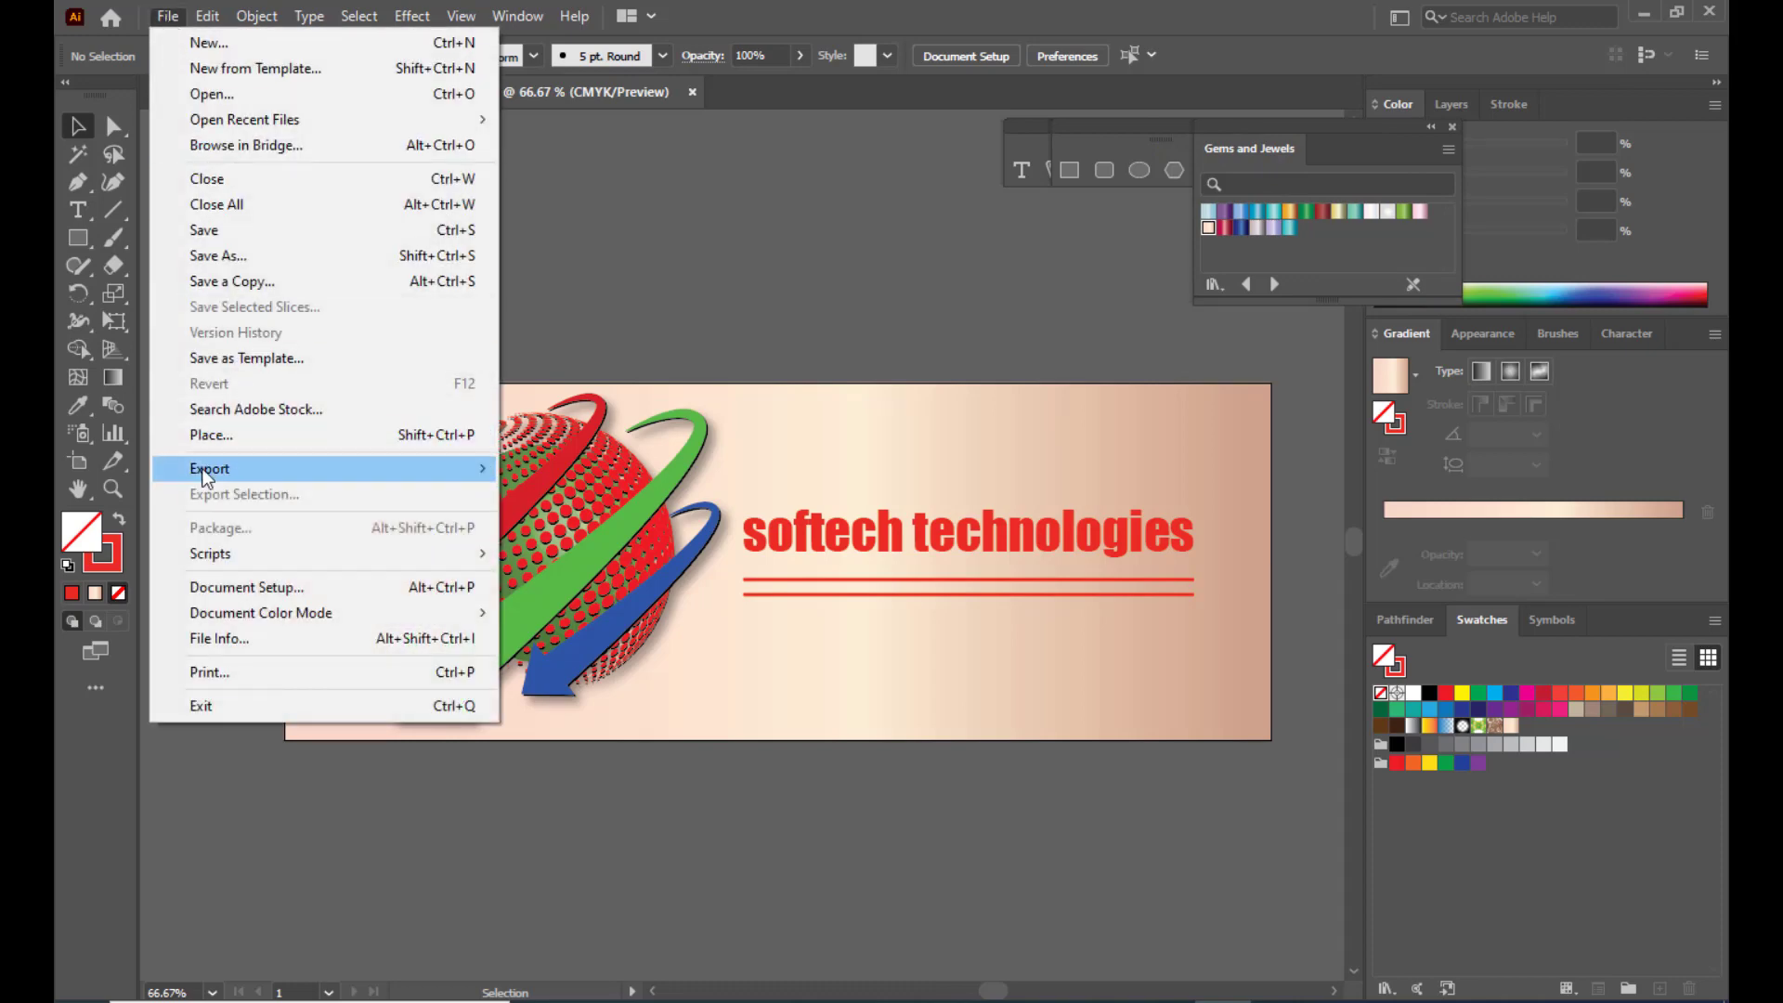
mouse_move(223, 468)
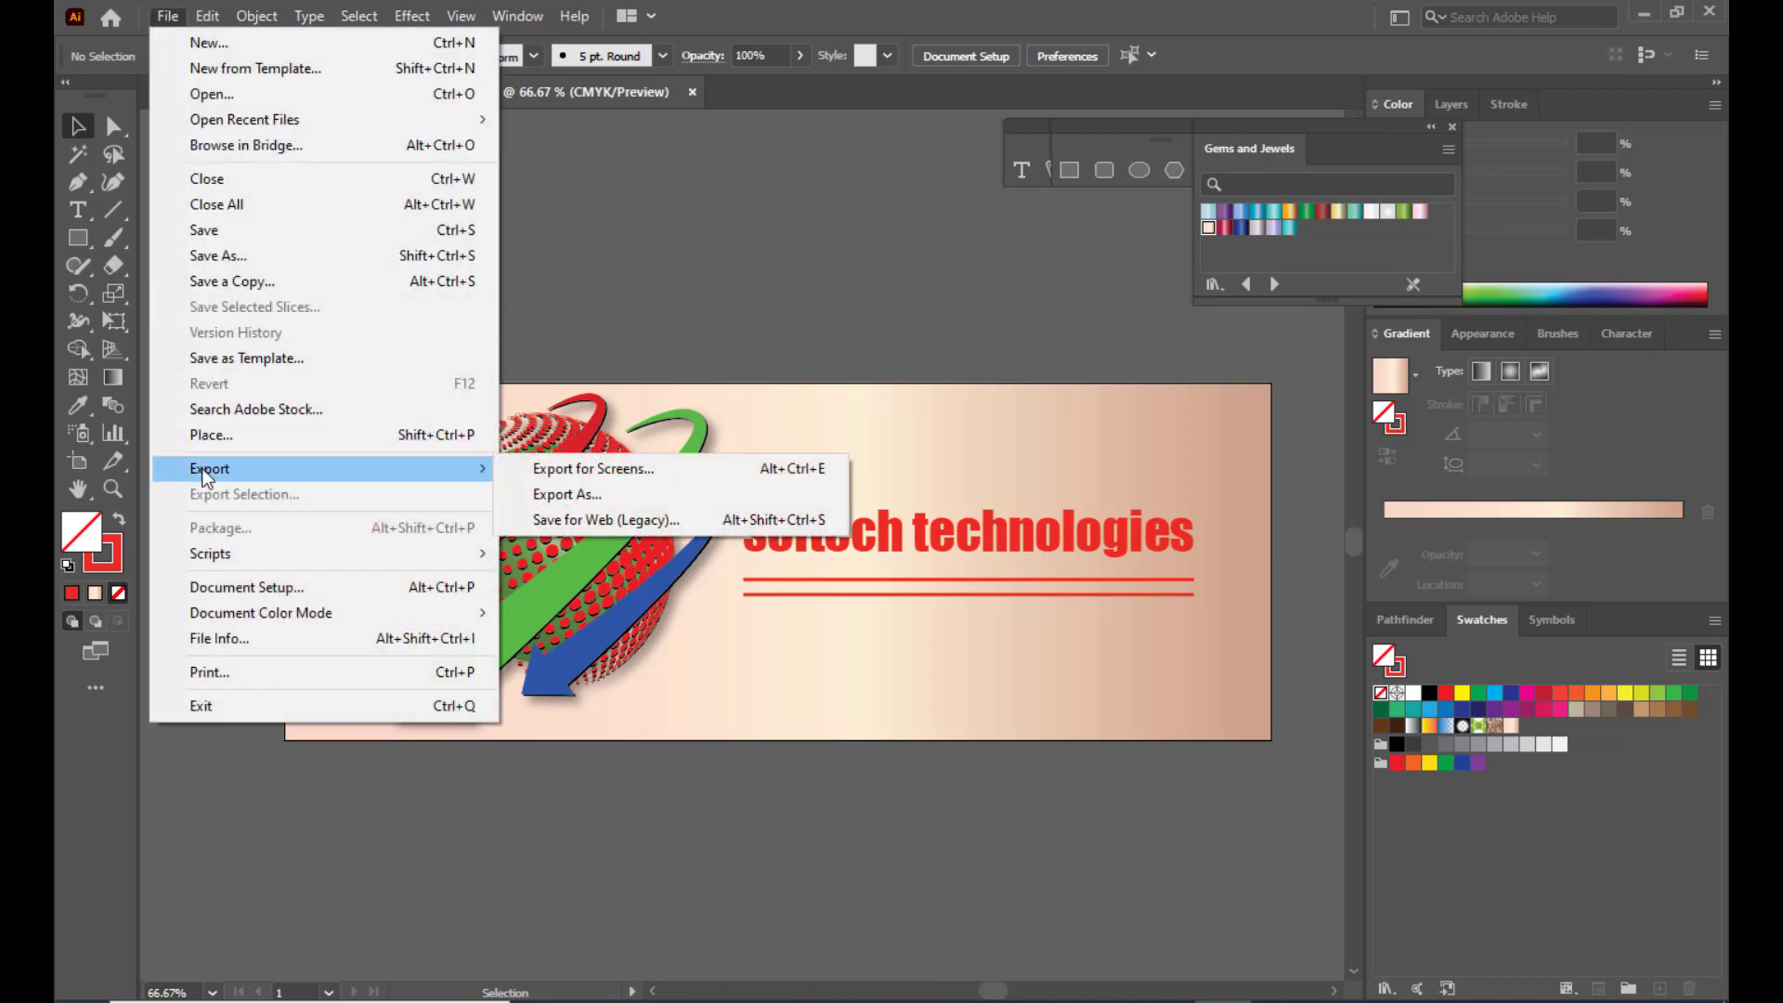
left_click(600, 494)
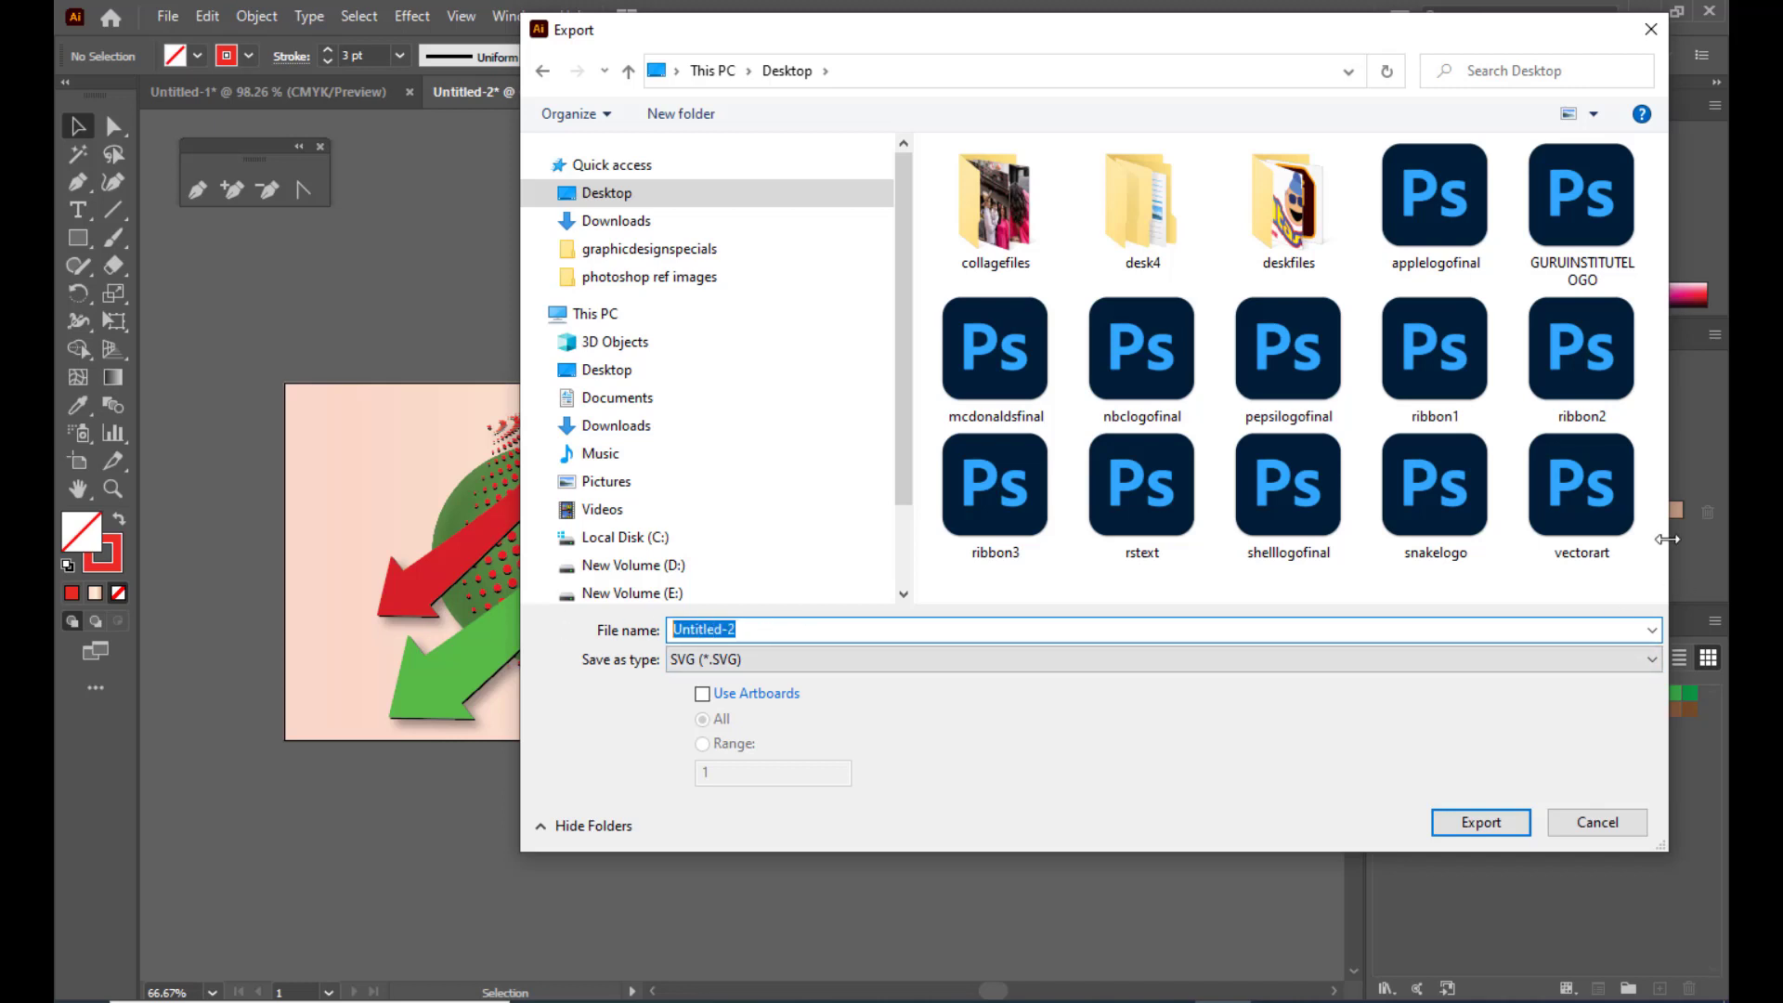
type("softwarelogo")
left_click(1479, 825)
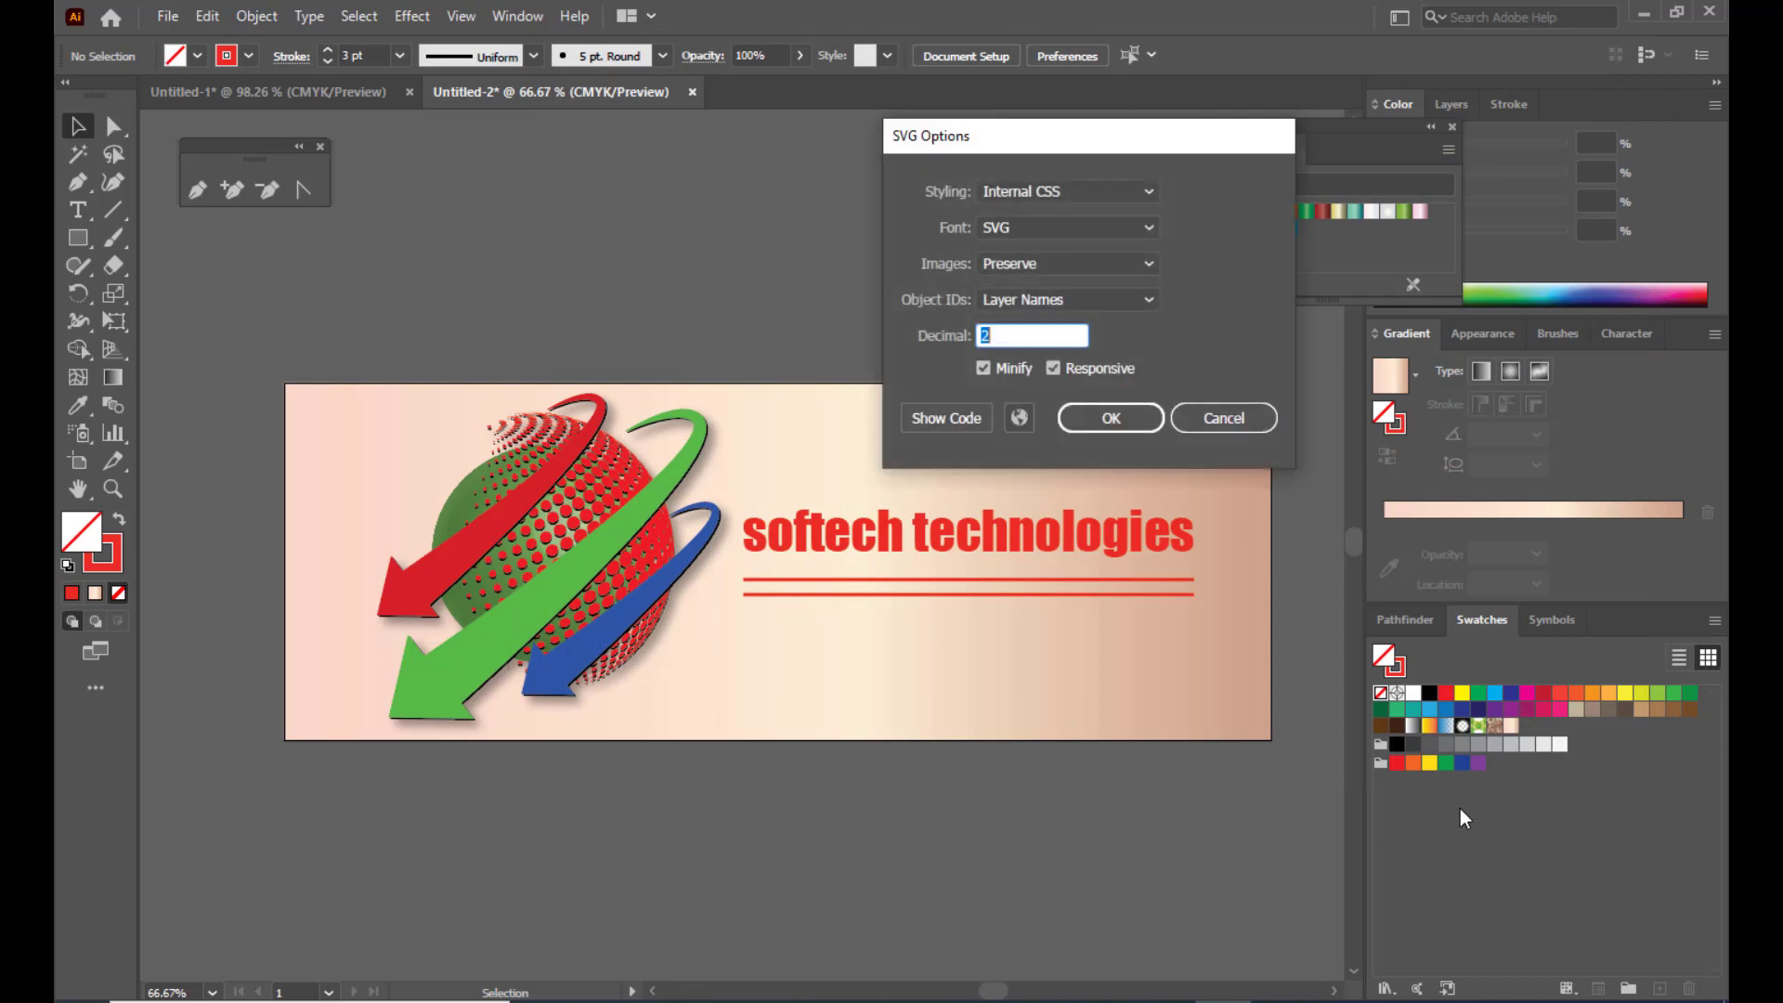
left_click_drag(1082, 128, 1094, 122)
left_click(1119, 413)
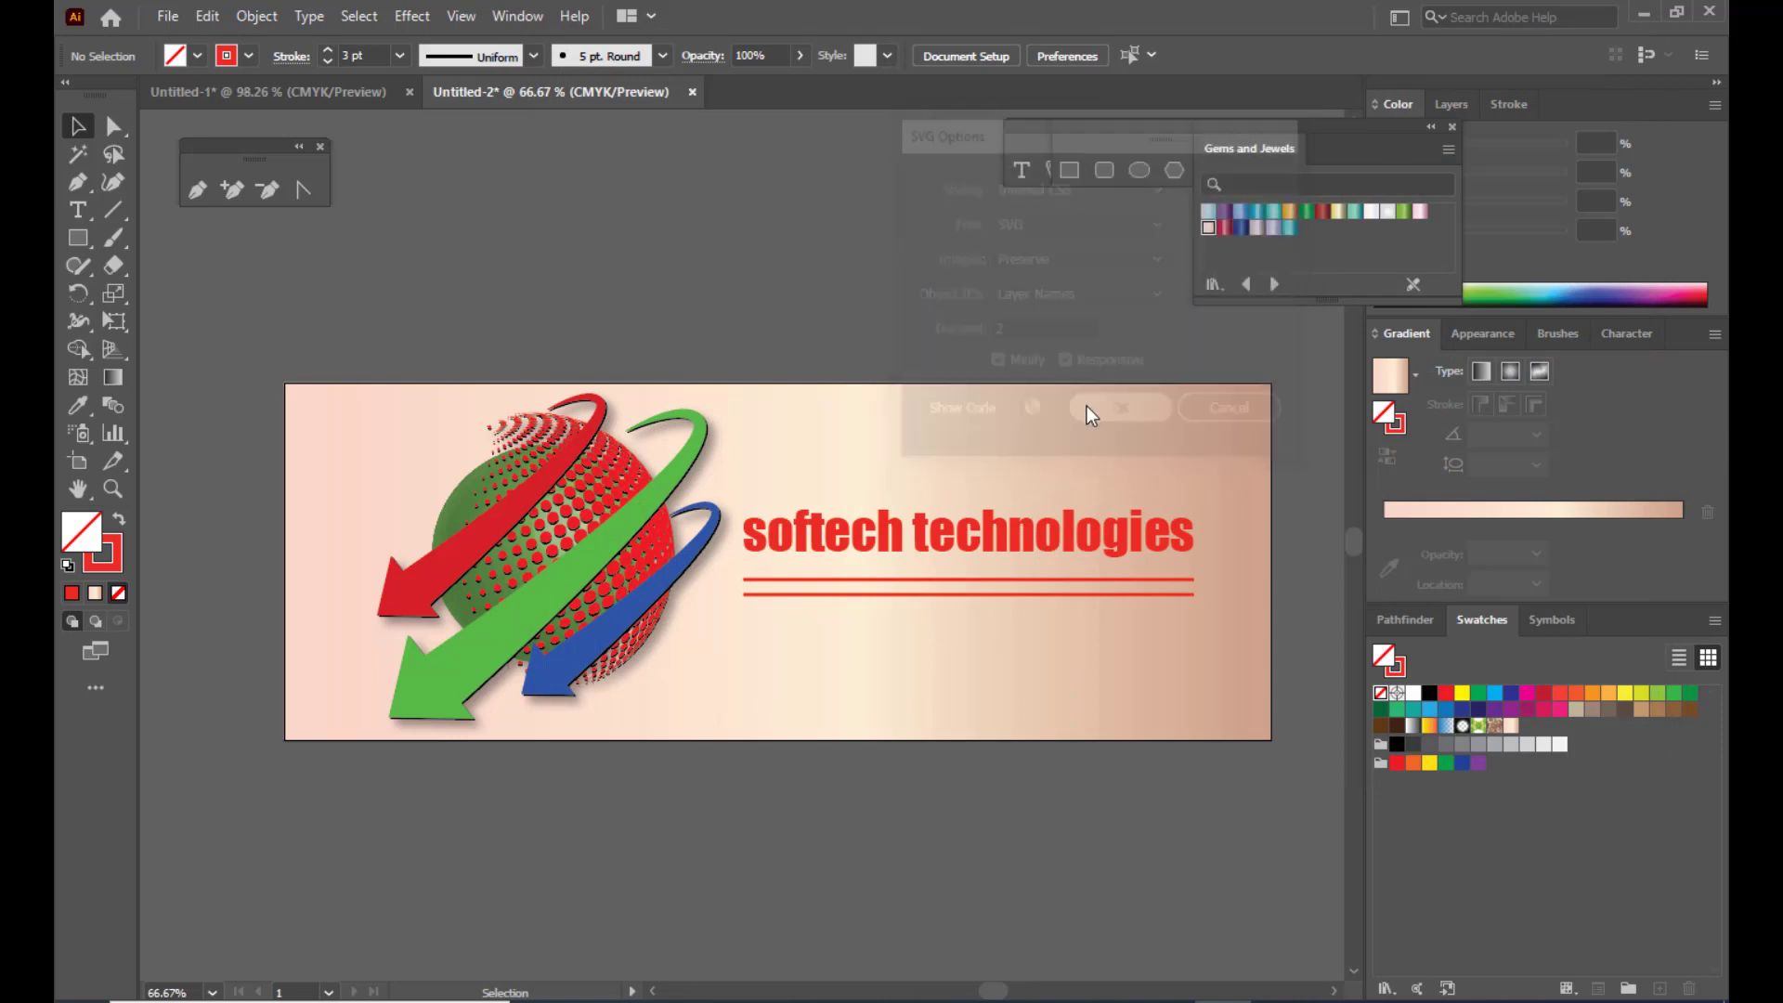
Step: Switch to the desktop, open the exported softwarelogo file in Microsoft Edge and maximize the browser window to view it
left_click(1644, 15)
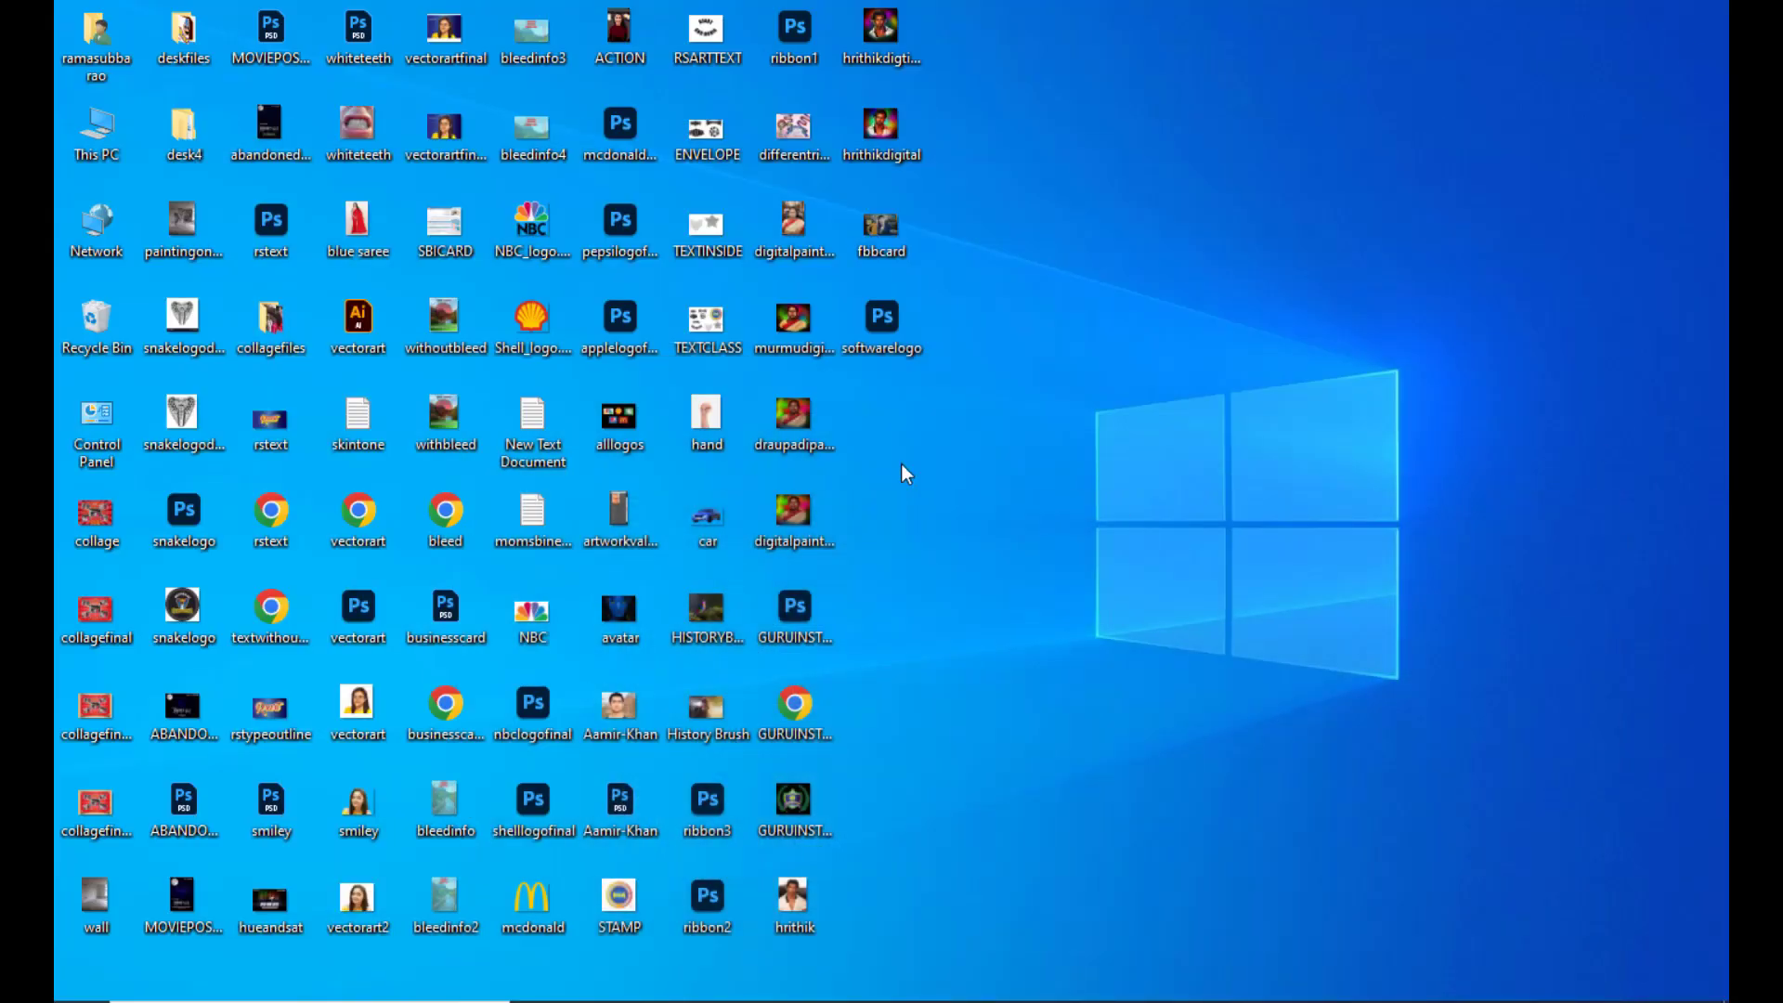
right_click(875, 319)
mouse_move(916, 584)
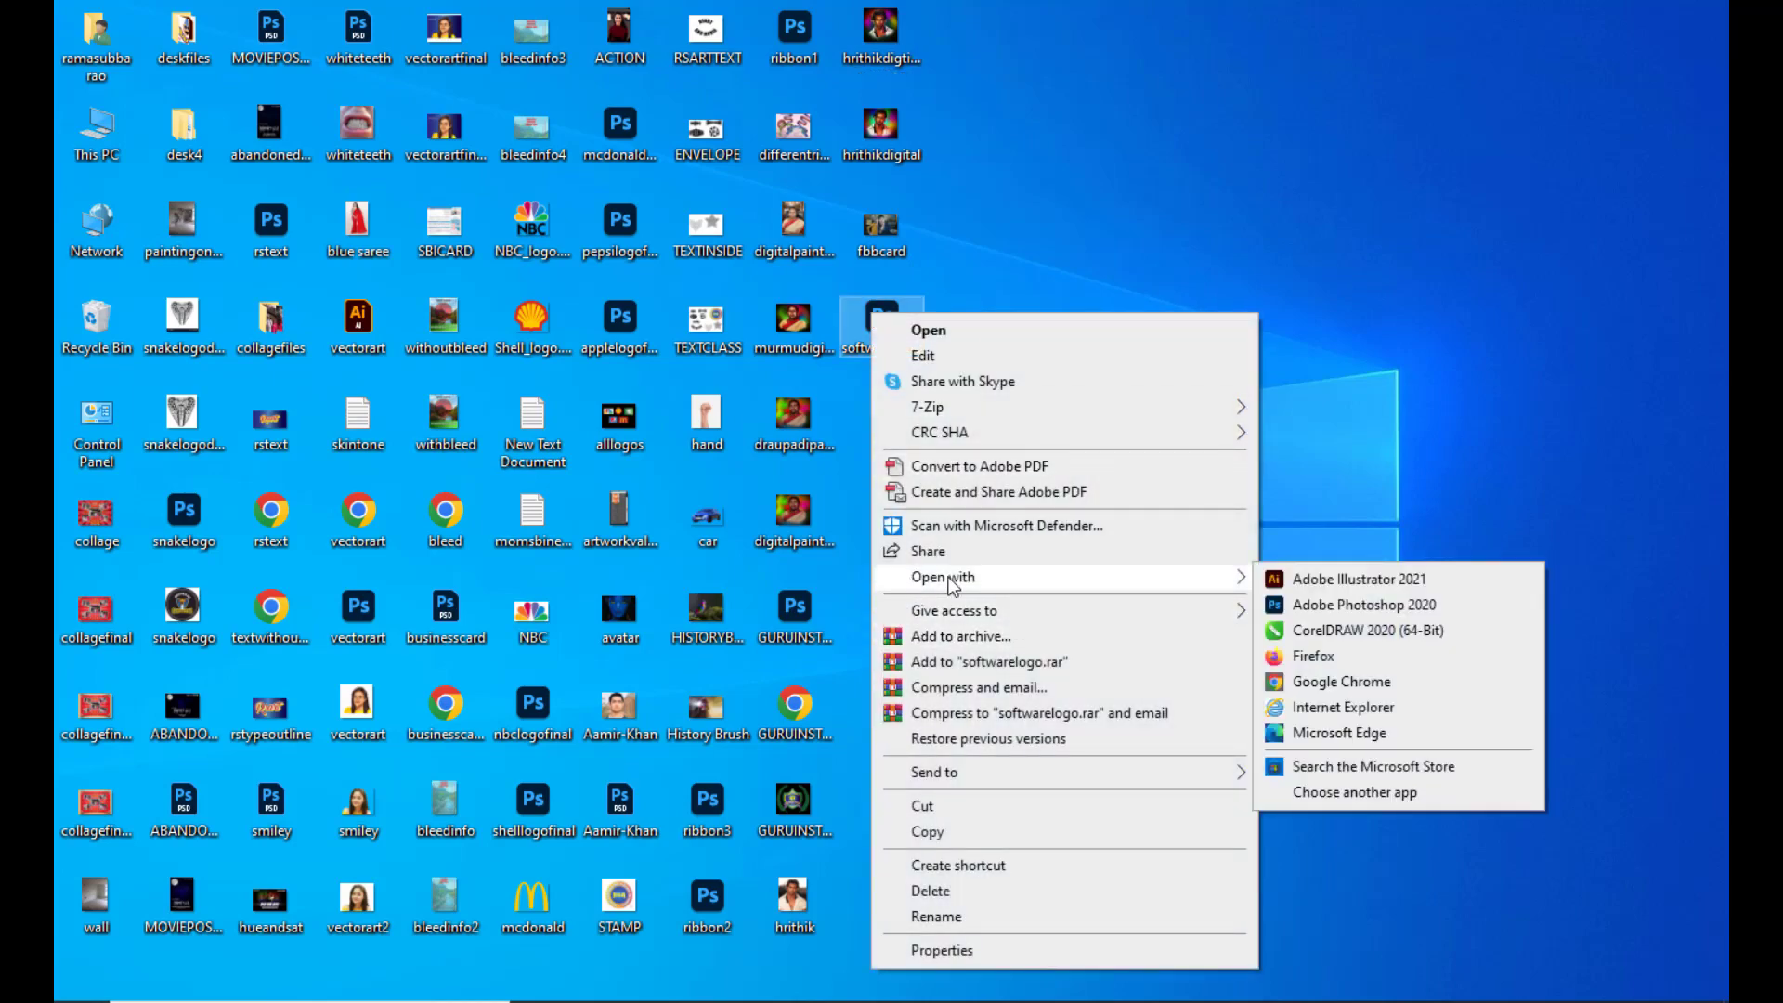
left_click(1352, 731)
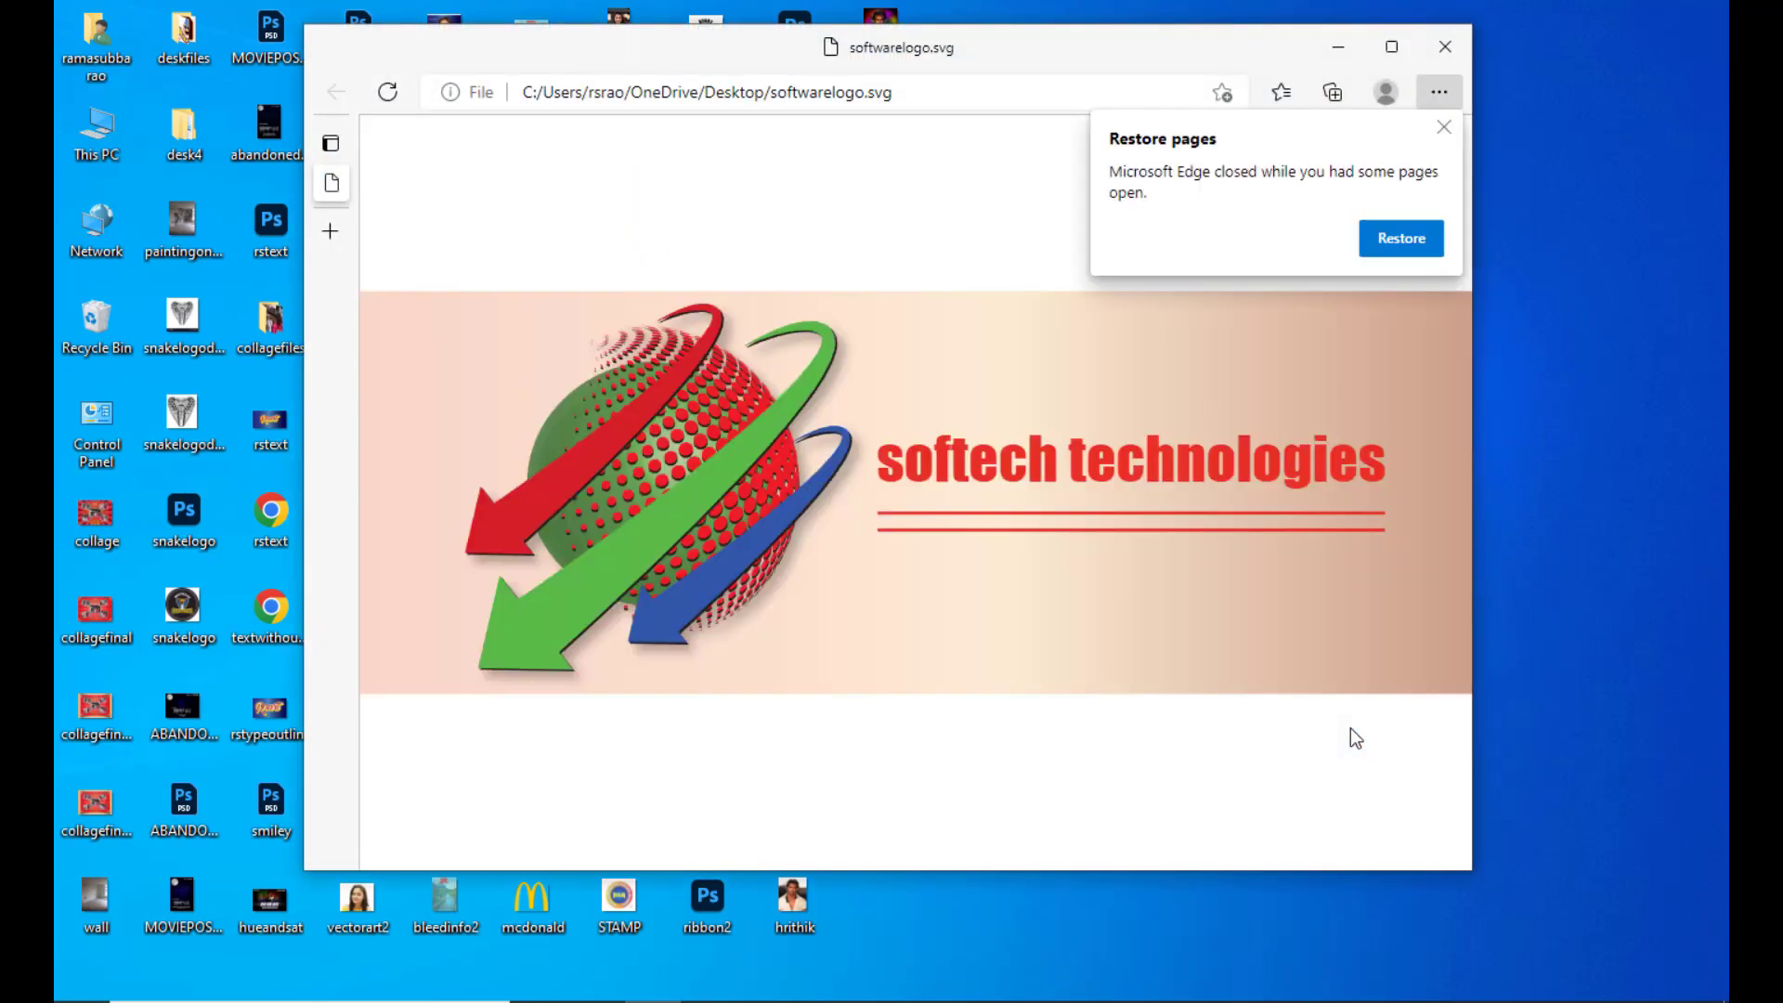
left_click(1392, 47)
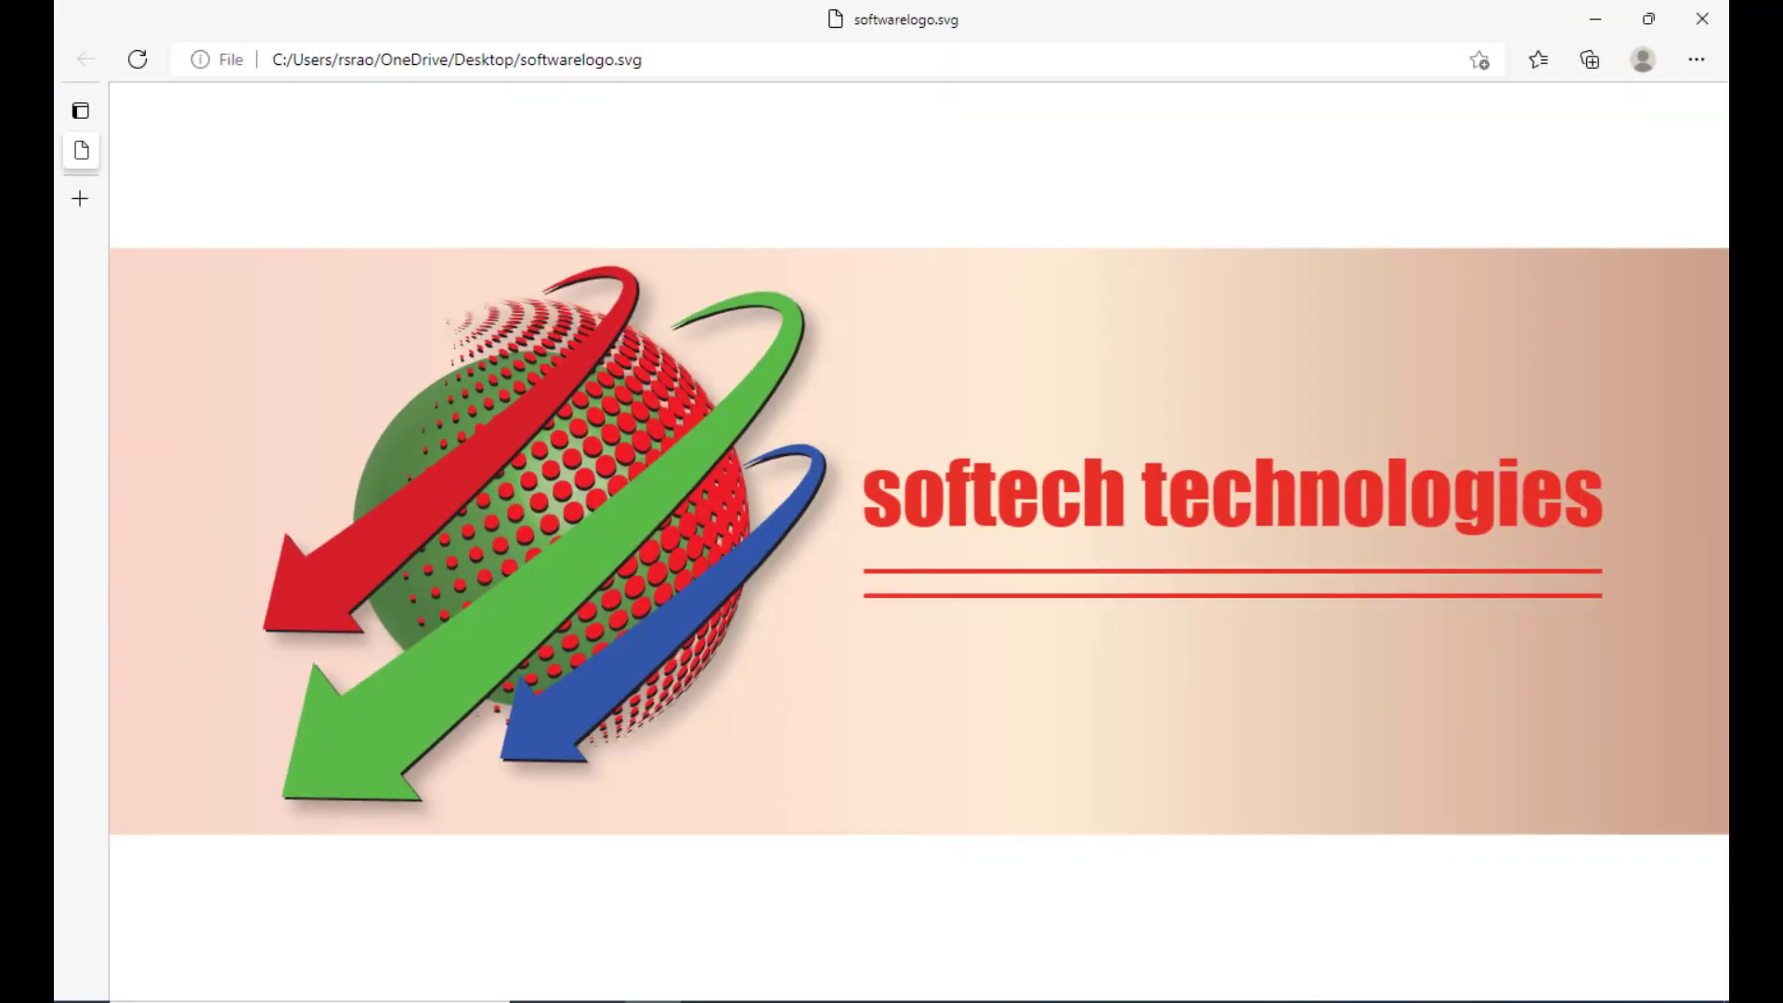